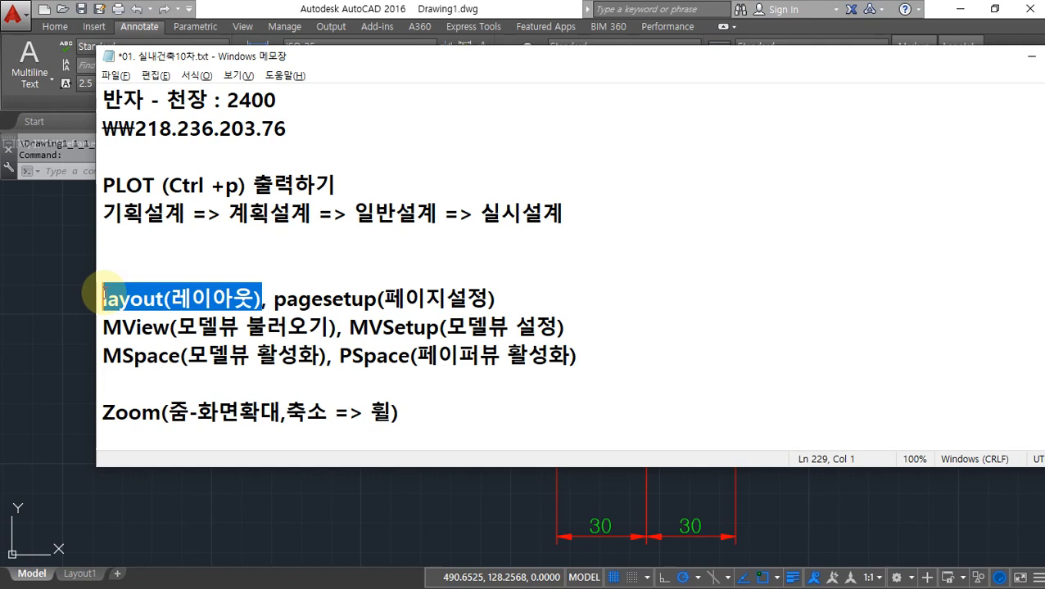
pyautogui.moveTo(176, 327); pyautogui.dragTo(240, 327)
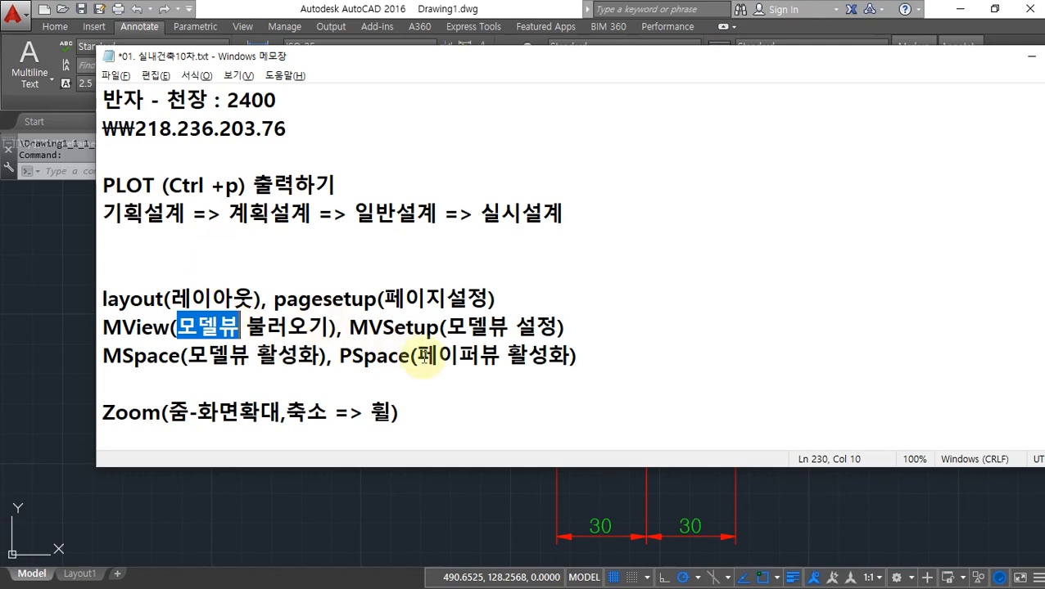
pyautogui.moveTo(418, 355); pyautogui.dragTo(480, 356)
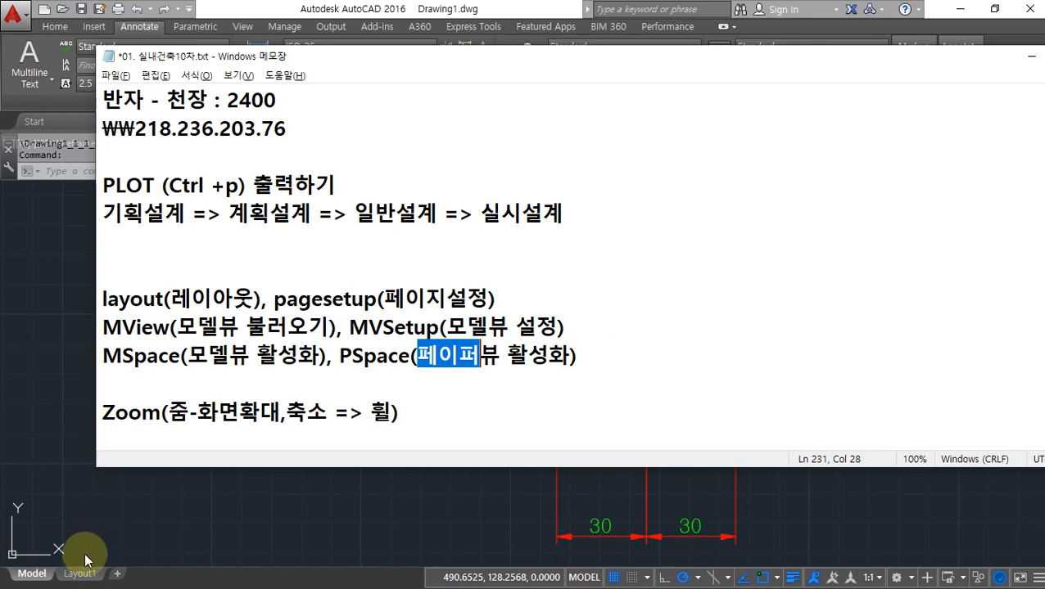
pyautogui.moveTo(85, 548)
pyautogui.mouseDown()
pyautogui.moveTo(59, 569)
pyautogui.moveTo(122, 536)
pyautogui.moveTo(112, 570)
pyautogui.mouseUp()
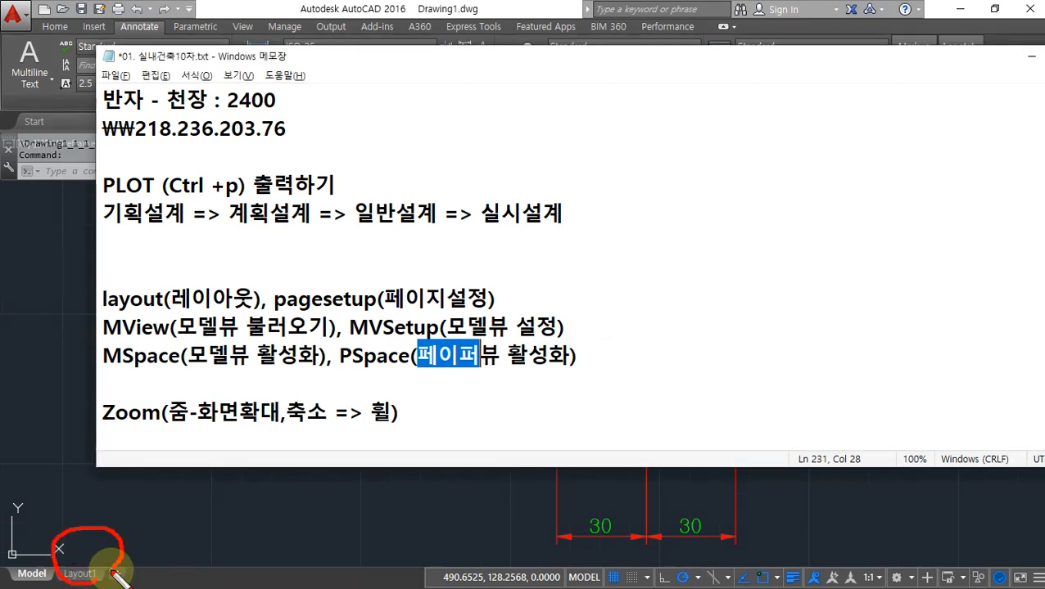
pyautogui.moveTo(207, 338); pyautogui.dragTo(208, 348)
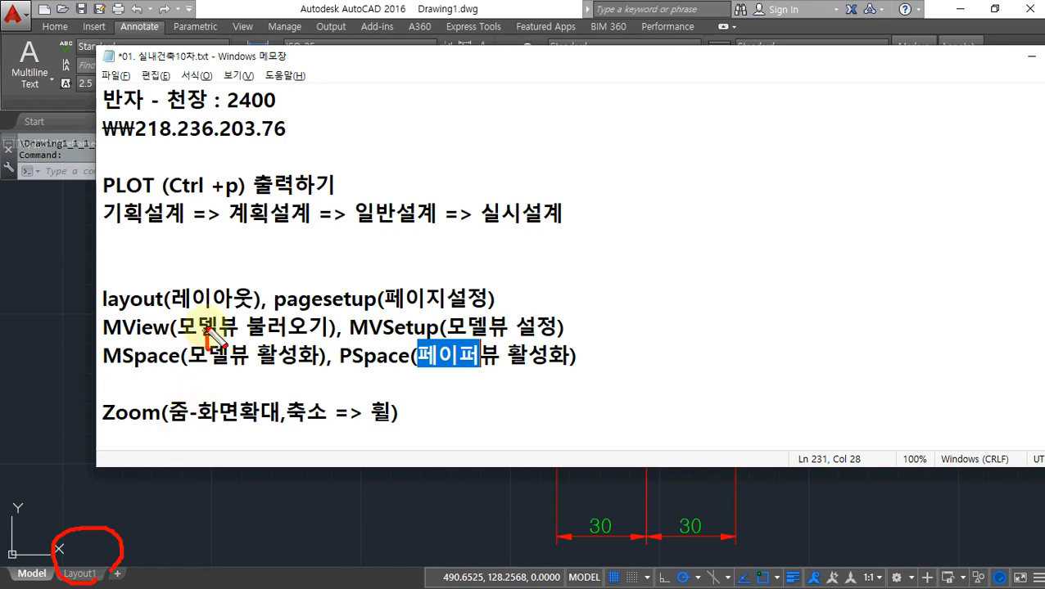
pyautogui.moveTo(337, 220)
pyautogui.mouseDown()
pyautogui.moveTo(234, 243)
pyautogui.moveTo(175, 348)
pyautogui.moveTo(100, 438)
pyautogui.moveTo(92, 513)
pyautogui.mouseUp()
pyautogui.moveTo(82, 473)
pyautogui.mouseDown()
pyautogui.moveTo(88, 516)
pyautogui.moveTo(119, 498)
pyautogui.mouseUp()
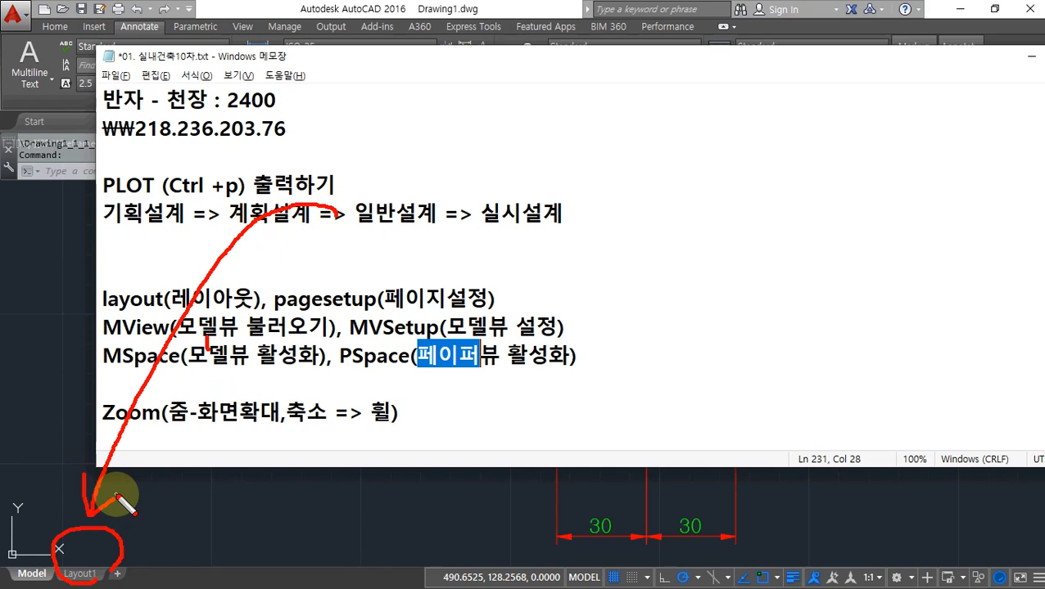
# Switch to the AutoCAD drawing and reduce its maximized window to a smaller one that shows the desktop behind it.
pyautogui.click(392, 5)
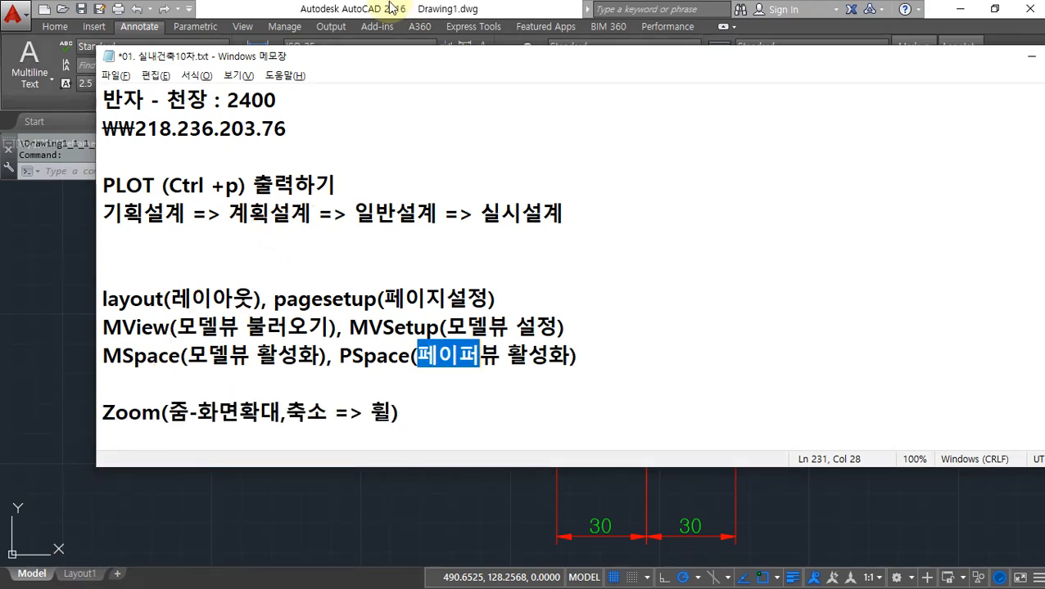
pyautogui.moveTo(667, 53); pyautogui.dragTo(0, 87)
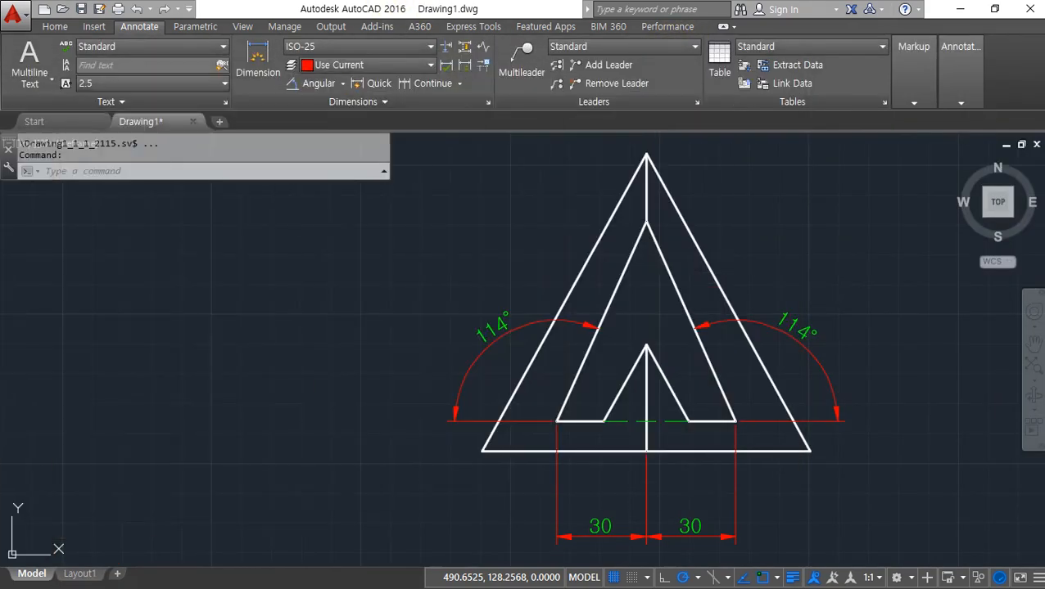
pyautogui.click(247, 3)
pyautogui.moveTo(248, 4); pyautogui.dragTo(482, 23)
pyautogui.moveTo(263, 492)
pyautogui.mouseDown()
pyautogui.moveTo(151, 438)
pyautogui.moveTo(301, 485)
pyautogui.moveTo(260, 494)
pyautogui.mouseUp()
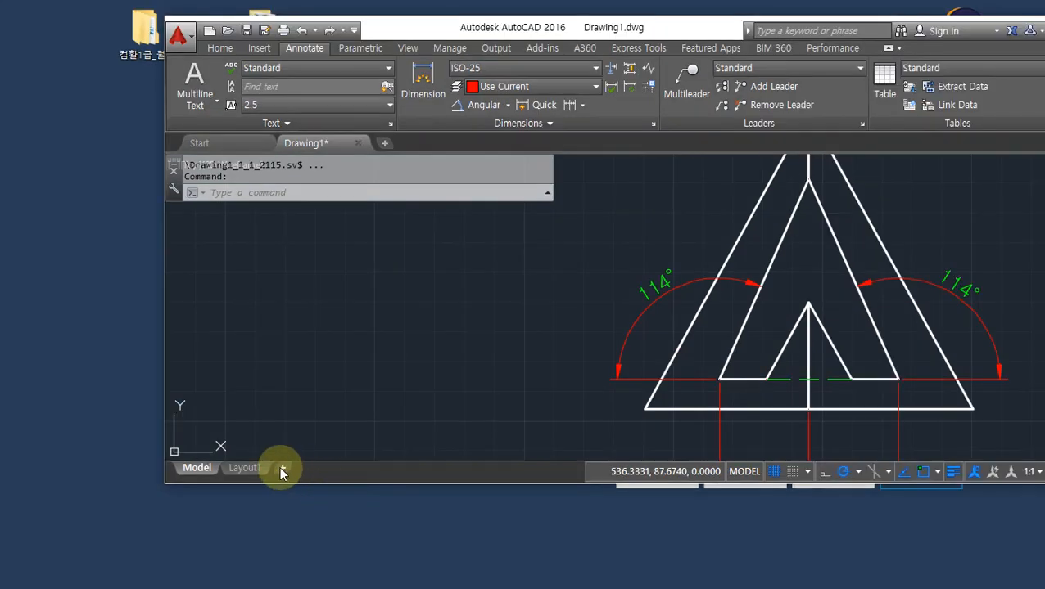
# Add five new layouts, Layout2 through Layout6, to the drawing.
pyautogui.click(281, 470)
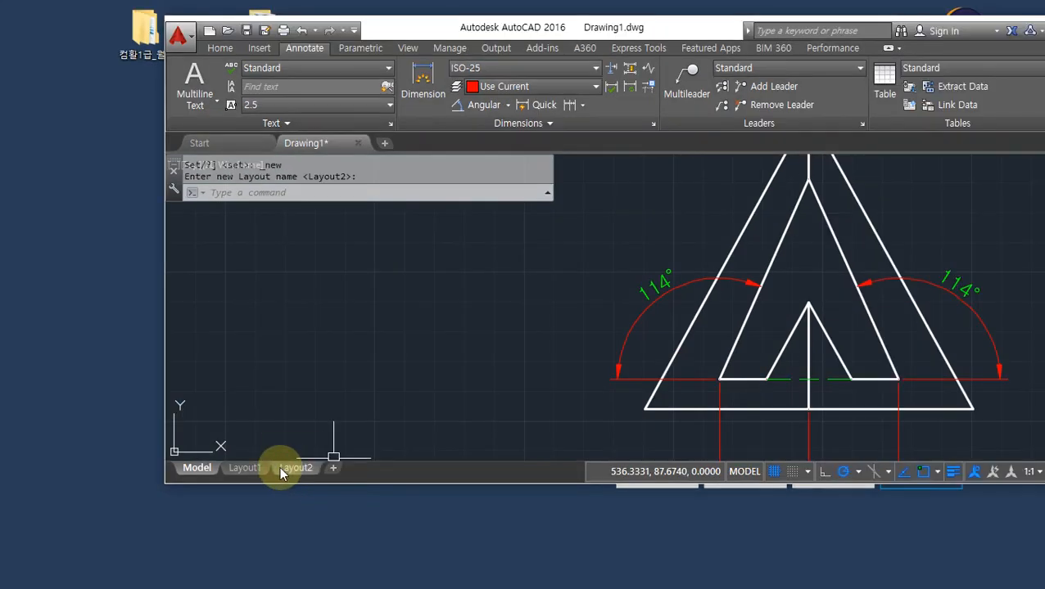
pyautogui.click(332, 469)
pyautogui.click(384, 469)
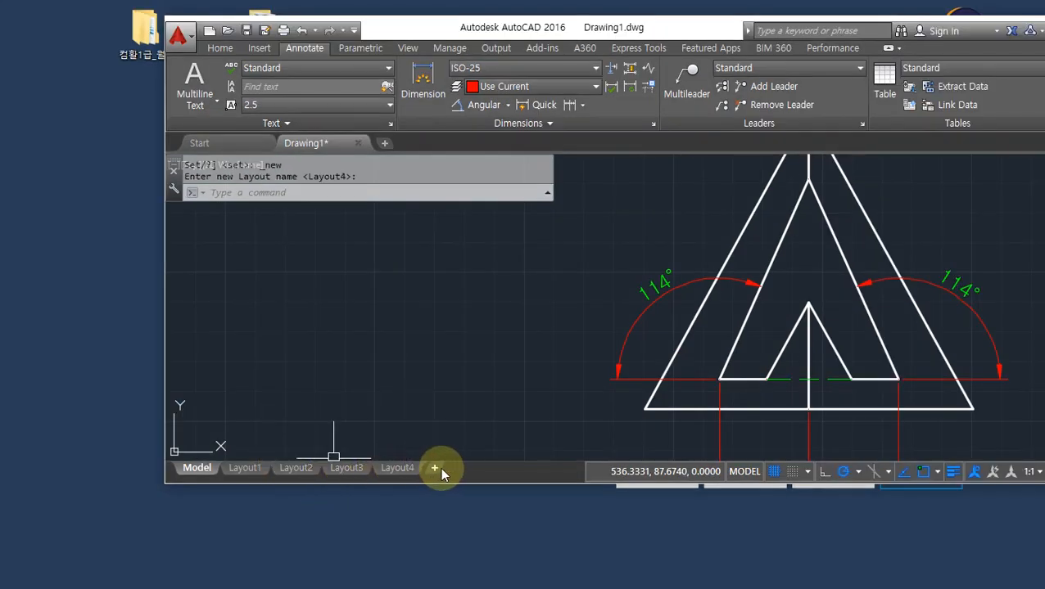
pyautogui.click(434, 470)
pyautogui.click(487, 470)
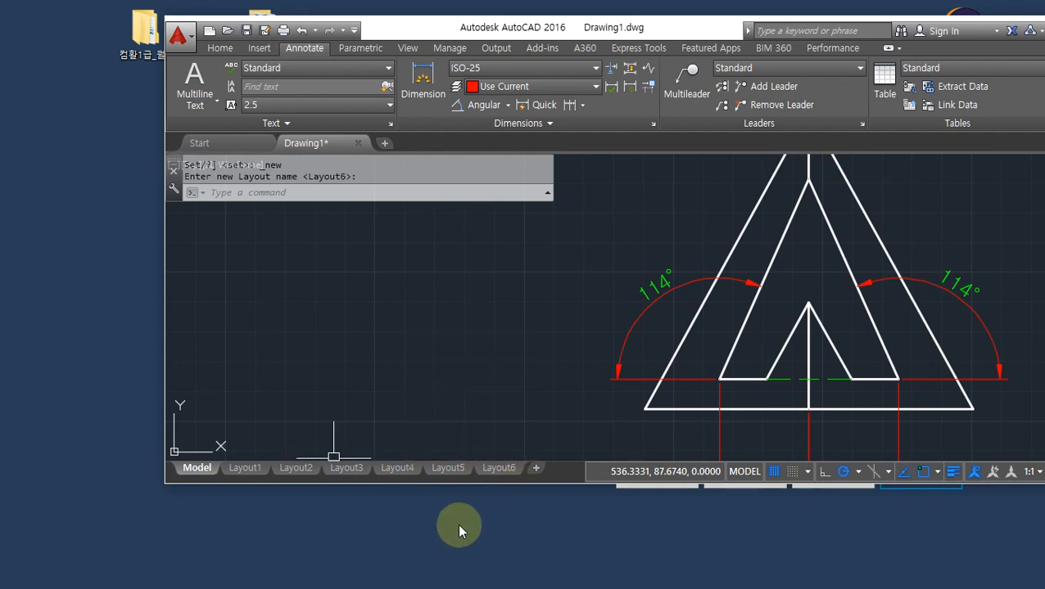
# Open Layout6 and delete it from the drawing.
pyautogui.click(499, 470)
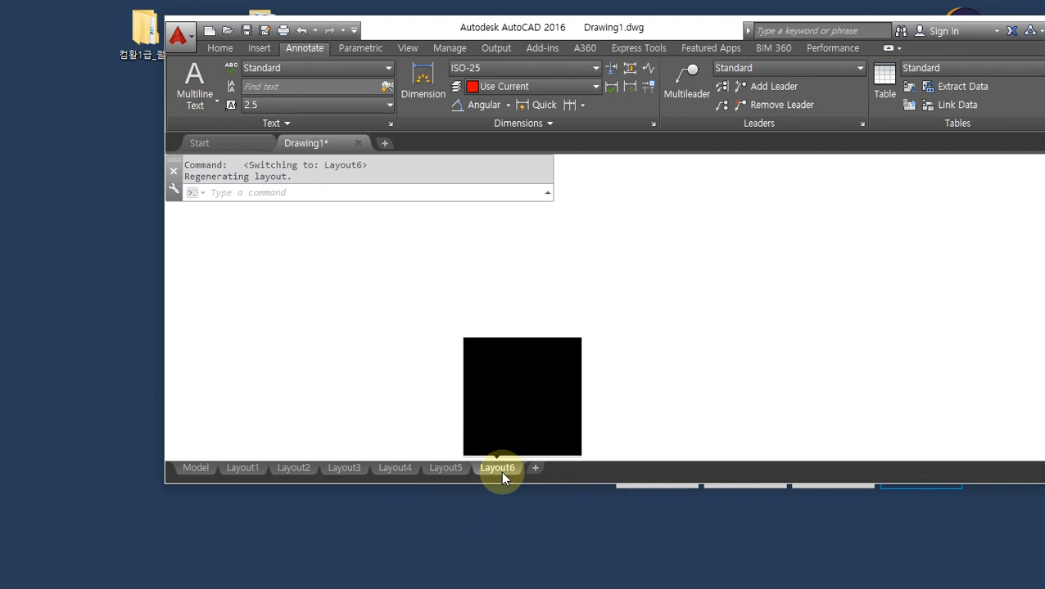
pyautogui.rightClick(500, 470)
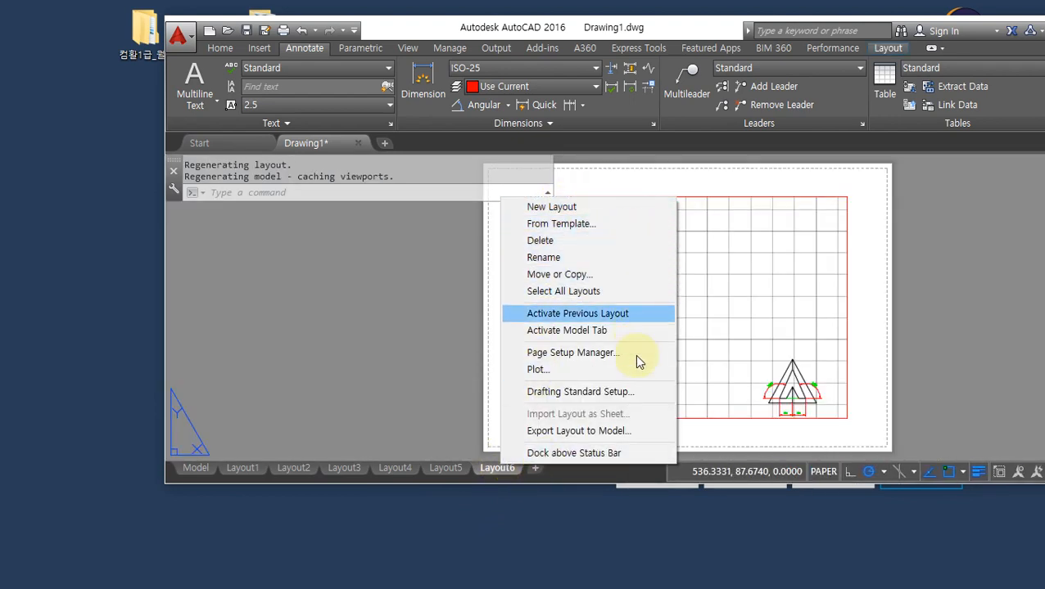
pyautogui.click(596, 242)
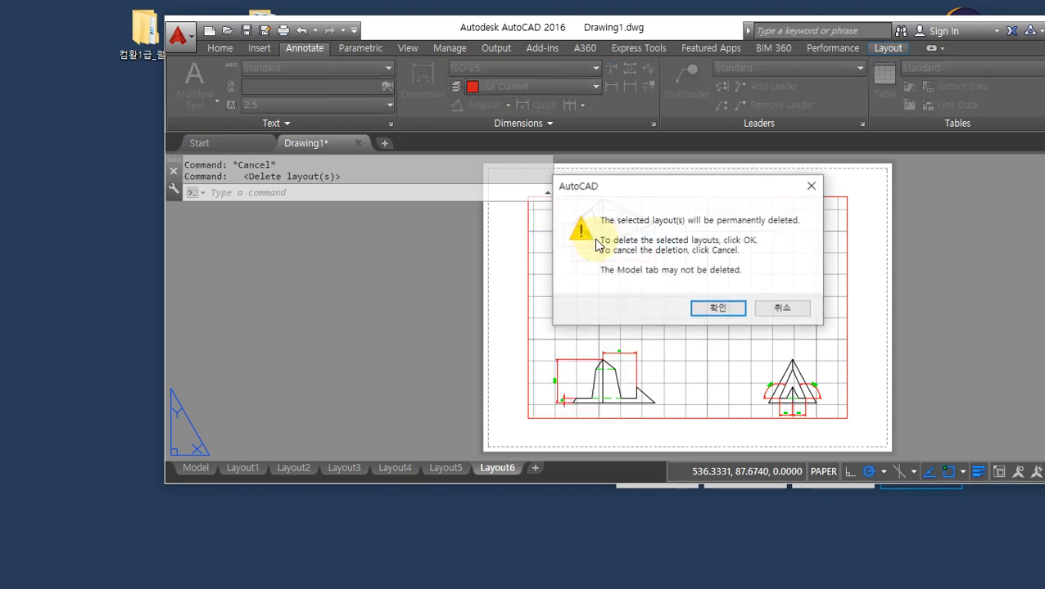
pyautogui.click(702, 309)
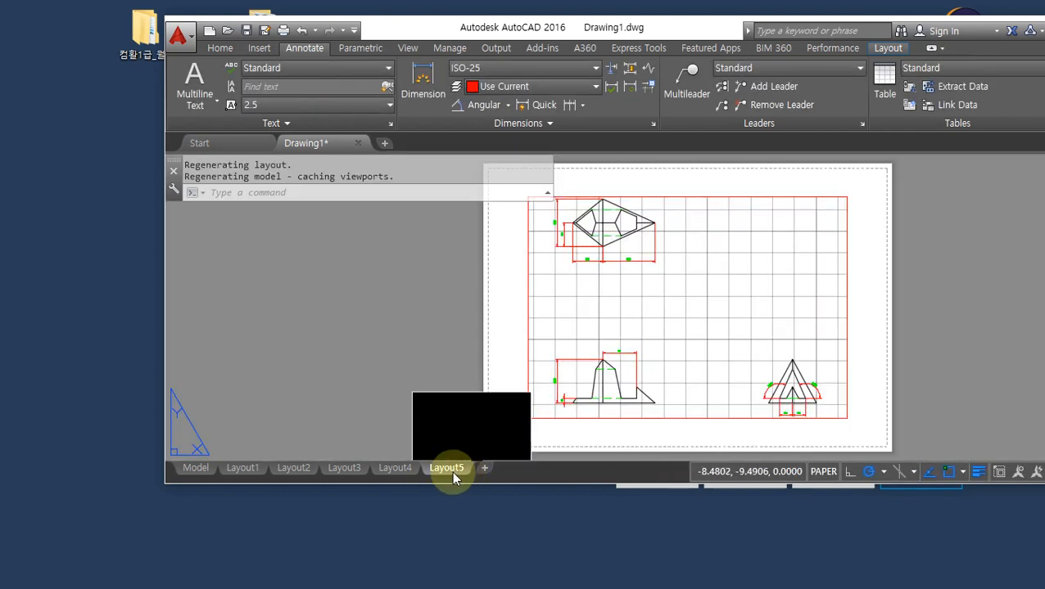
# Rename Layout5 as 연습.
pyautogui.rightClick(451, 468)
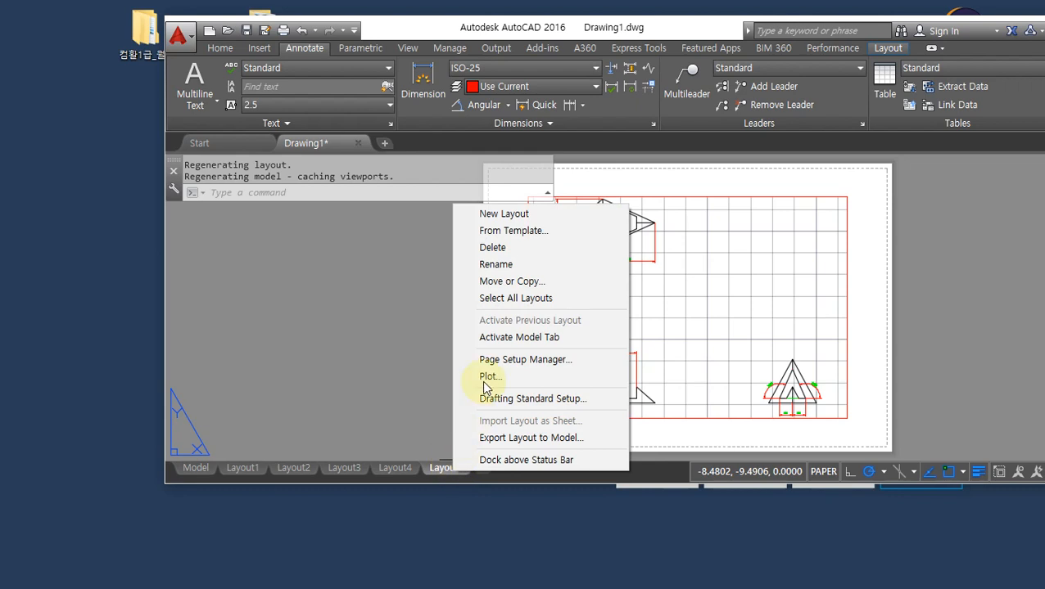
pyautogui.click(528, 264)
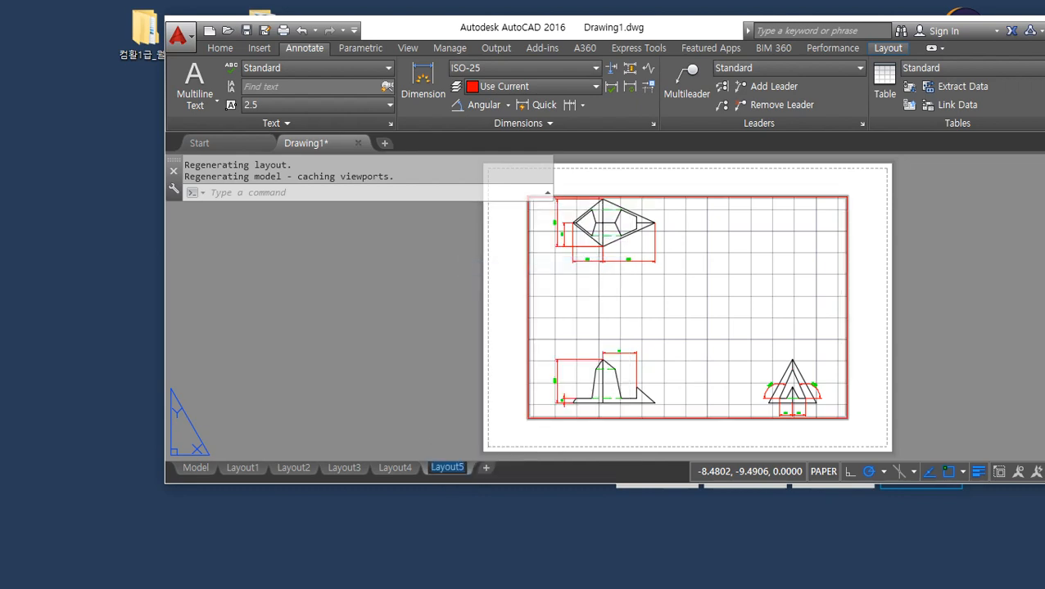
pyautogui.write('연습')
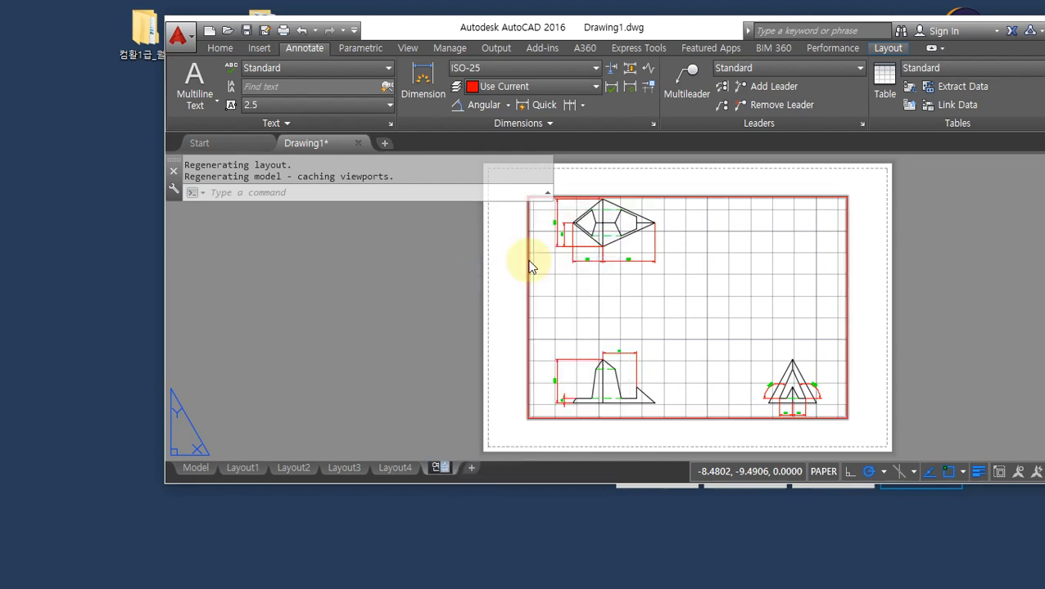
pyautogui.press('Return')
pyautogui.hotkey('ctrl', 'shift', 'd')
pyautogui.moveTo(442, 495)
pyautogui.mouseDown()
pyautogui.moveTo(420, 487)
pyautogui.moveTo(464, 465)
pyautogui.moveTo(437, 490)
pyautogui.mouseUp()
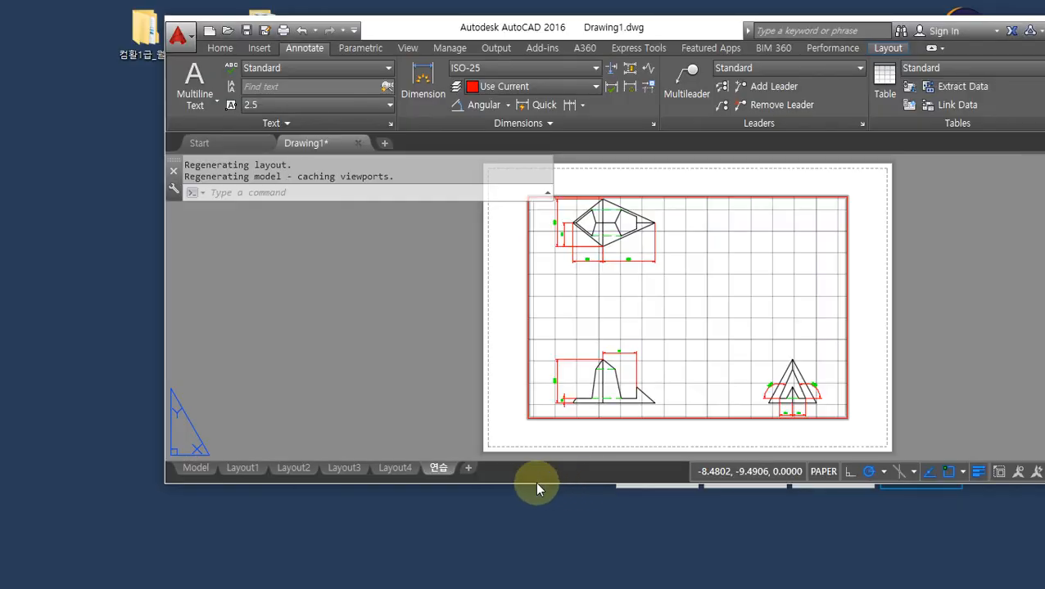
pyautogui.rightClick(580, 481)
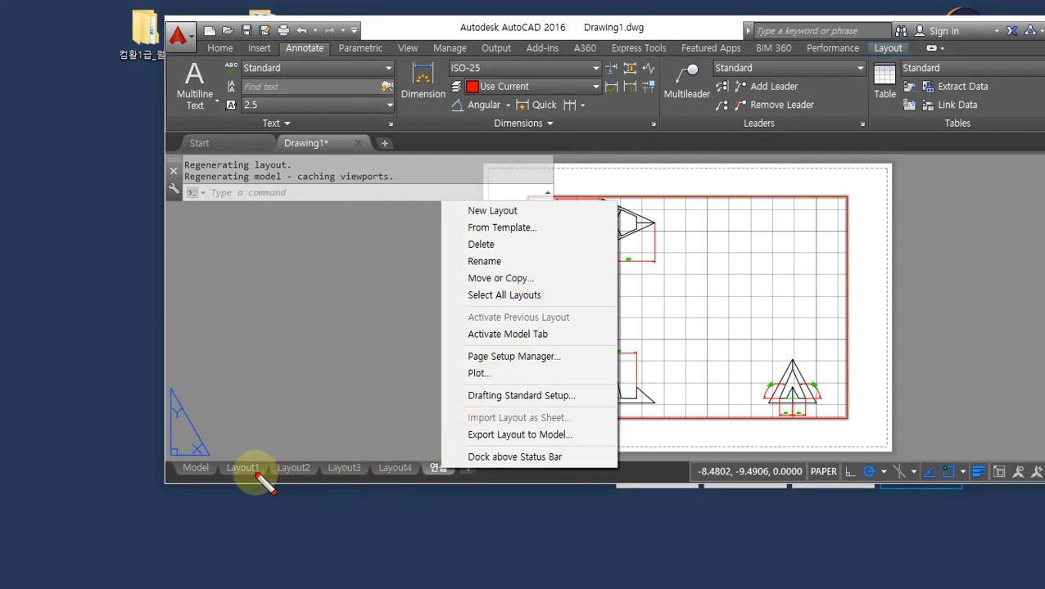
pyautogui.moveTo(260, 480)
pyautogui.mouseDown()
pyautogui.moveTo(458, 474)
pyautogui.moveTo(309, 445)
pyautogui.moveTo(432, 512)
pyautogui.moveTo(413, 506)
pyautogui.moveTo(451, 512)
pyautogui.mouseUp()
pyautogui.press('Escape')
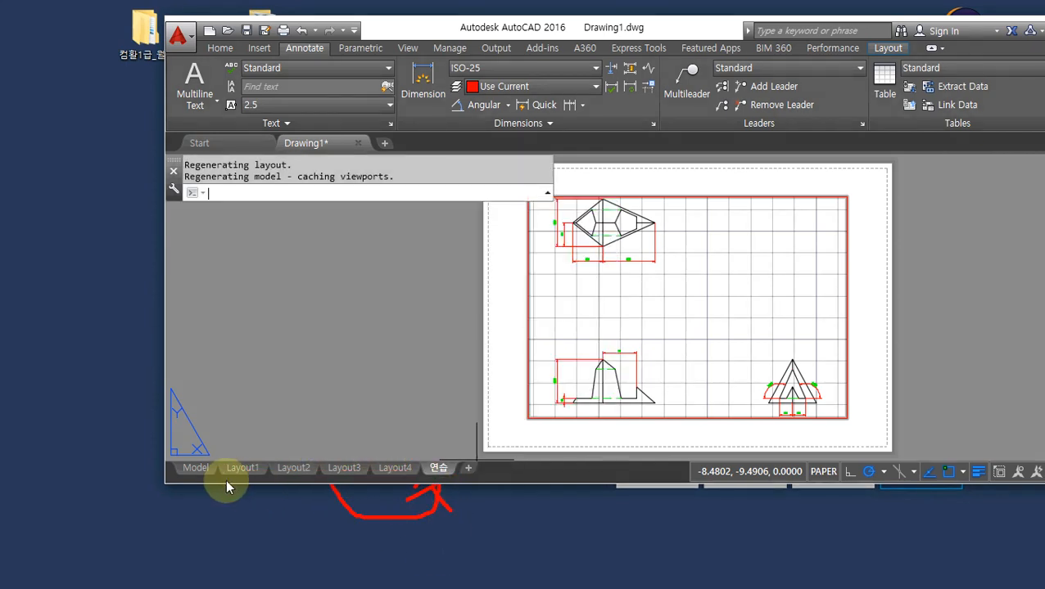
pyautogui.press('Return')
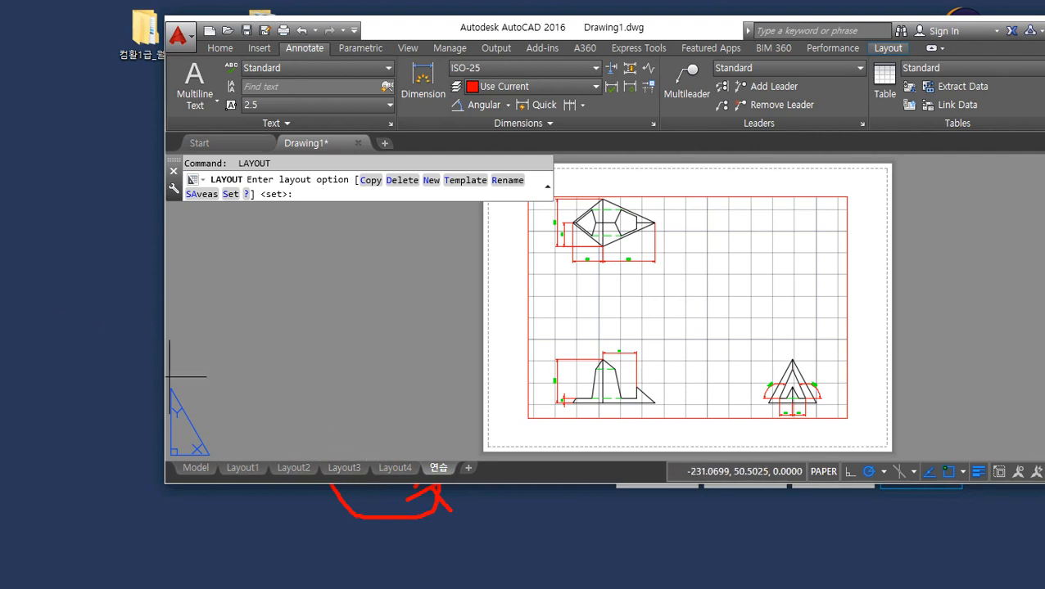
pyautogui.press('Escape')
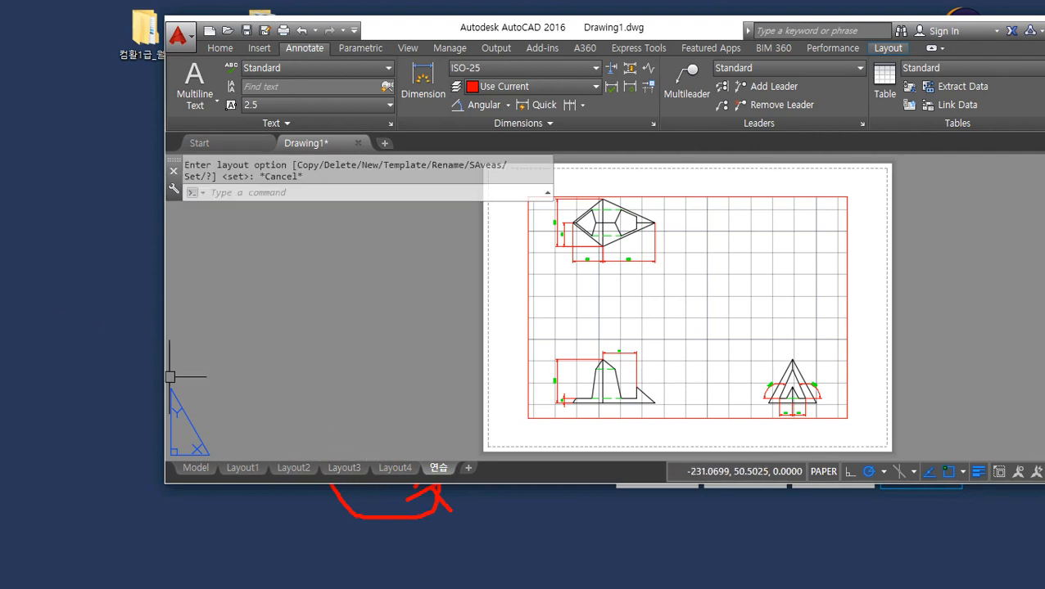
pyautogui.moveTo(335, 416)
pyautogui.mouseDown()
pyautogui.moveTo(271, 460)
pyautogui.moveTo(310, 421)
pyautogui.moveTo(433, 409)
pyautogui.moveTo(453, 424)
pyautogui.moveTo(448, 433)
pyautogui.moveTo(489, 408)
pyautogui.moveTo(506, 422)
pyautogui.mouseUp()
pyautogui.moveTo(506, 422); pyautogui.dragTo(451, 432)
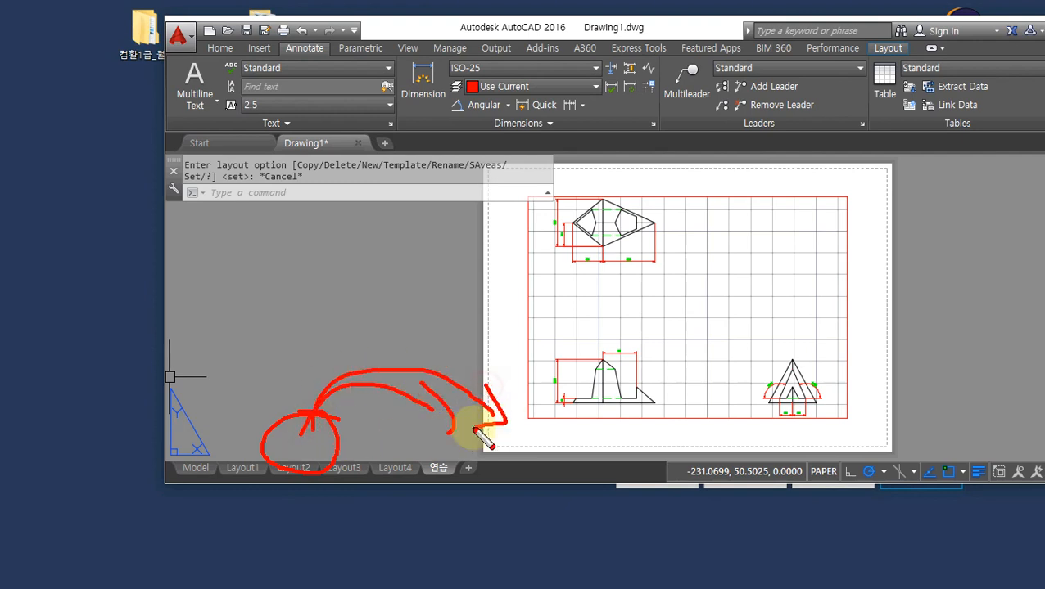
# Delete the 연습 layout and Layout4 from the drawing.
pyautogui.rightClick(438, 468)
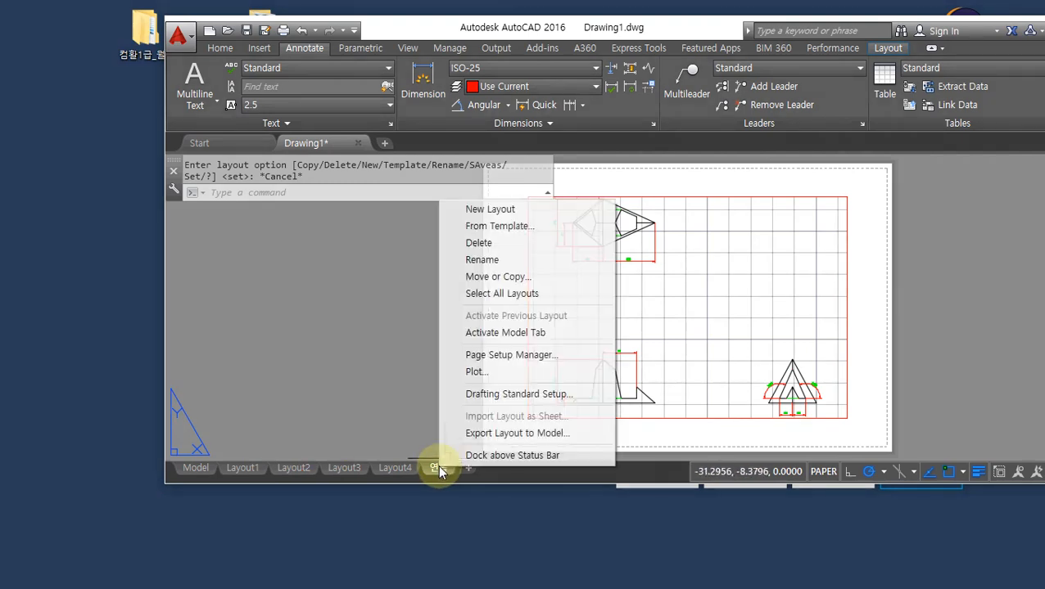
pyautogui.click(518, 243)
pyautogui.press('Return')
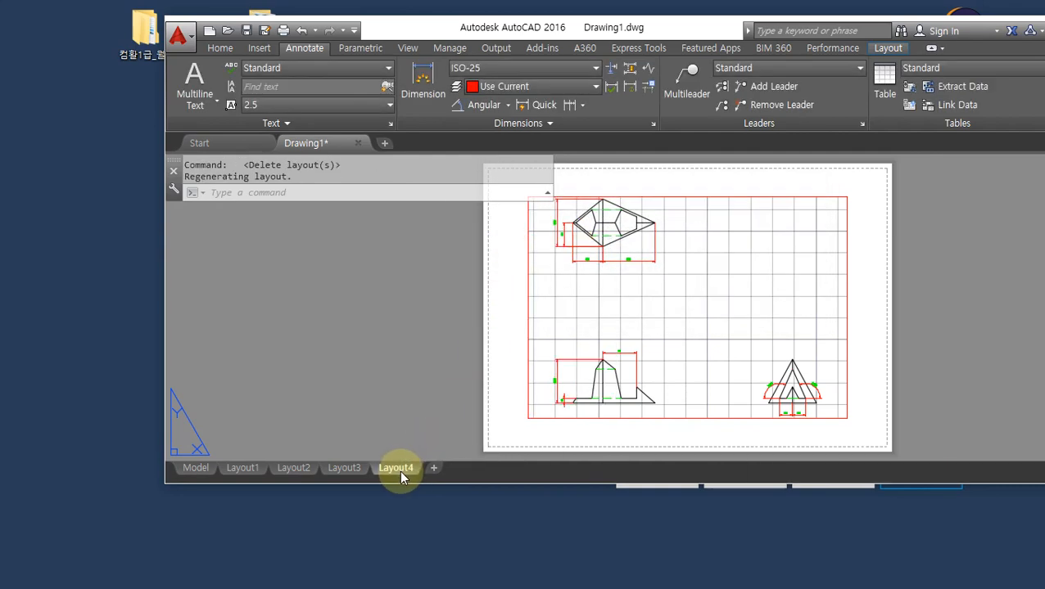
pyautogui.rightClick(395, 468)
pyautogui.click(457, 243)
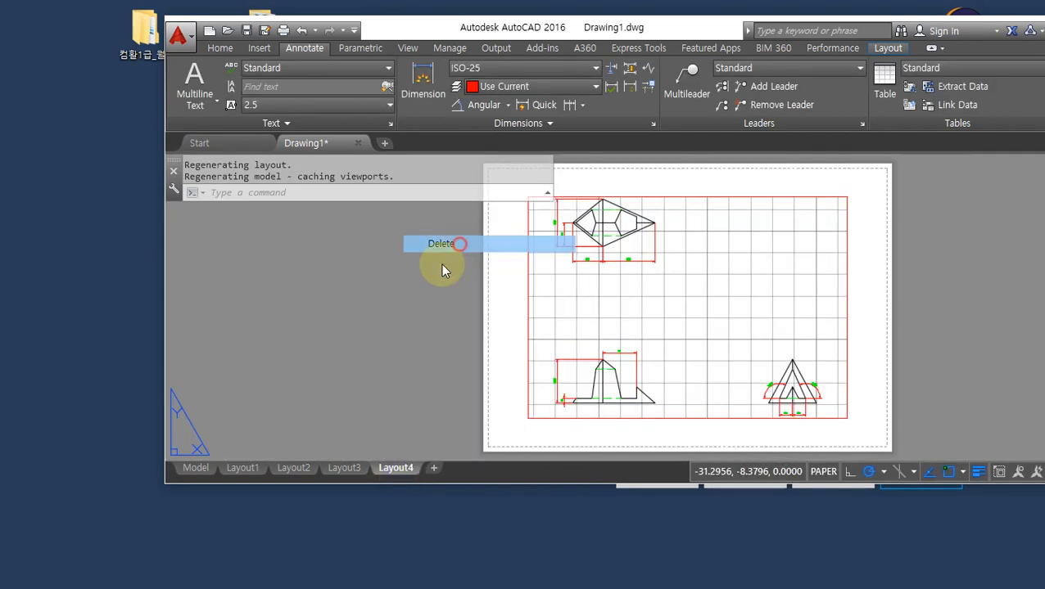
pyautogui.press('Return')
# Delete Layout3 and Layout2, leaving only Layout1 beside the model space.
pyautogui.rightClick(343, 468)
pyautogui.click(393, 246)
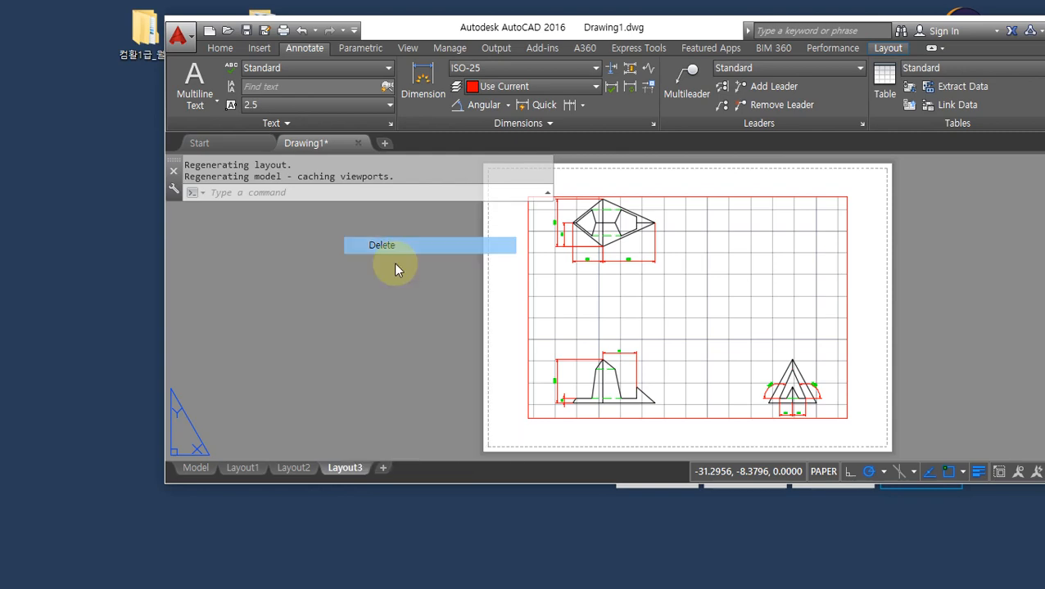
pyautogui.press('Return')
pyautogui.rightClick(328, 440)
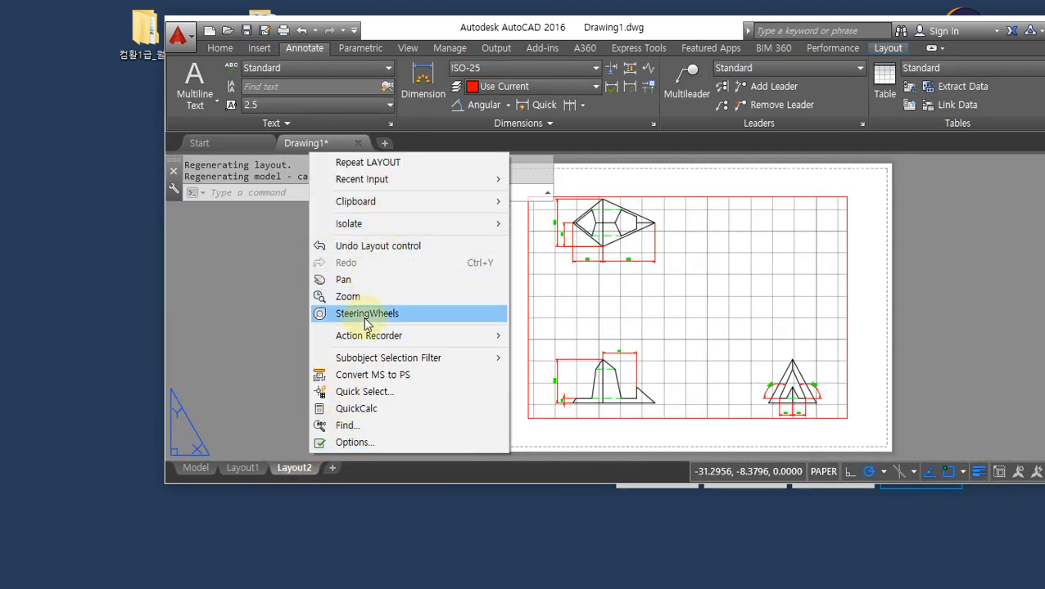
pyautogui.click(282, 448)
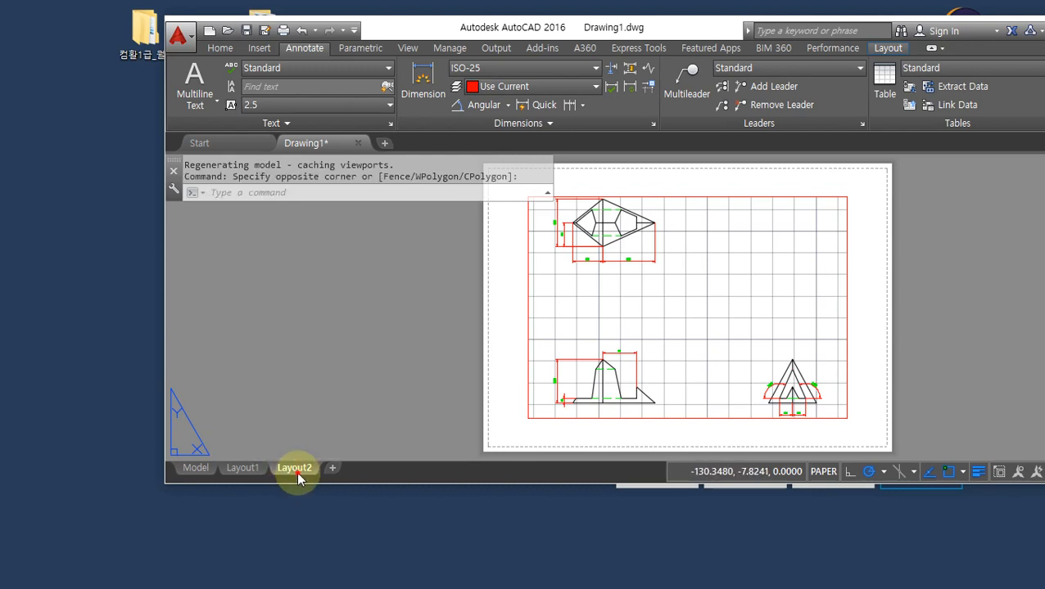
pyautogui.rightClick(305, 469)
pyautogui.click(352, 249)
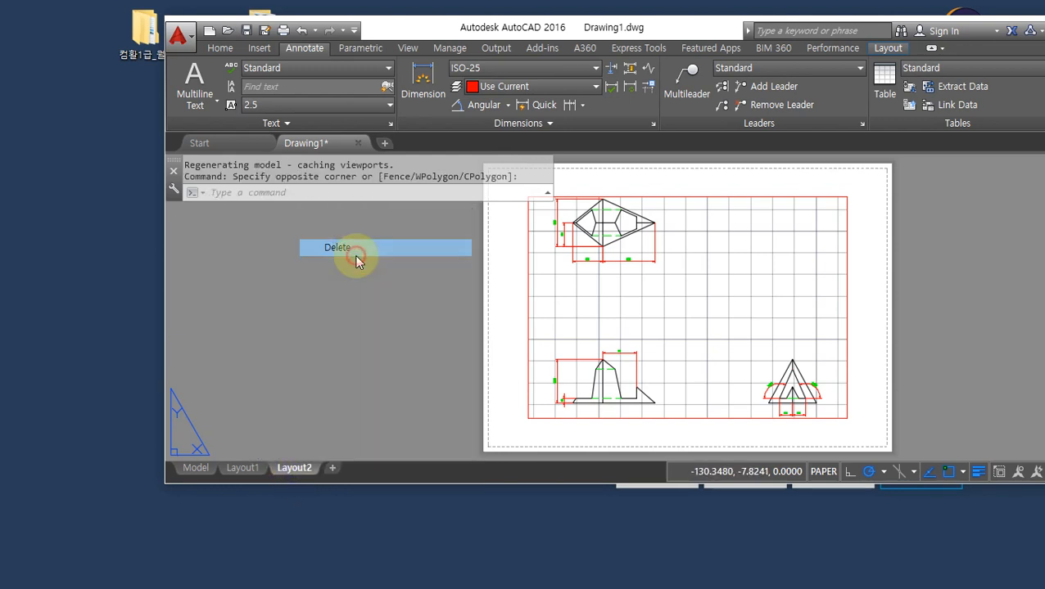
pyautogui.press('Return')
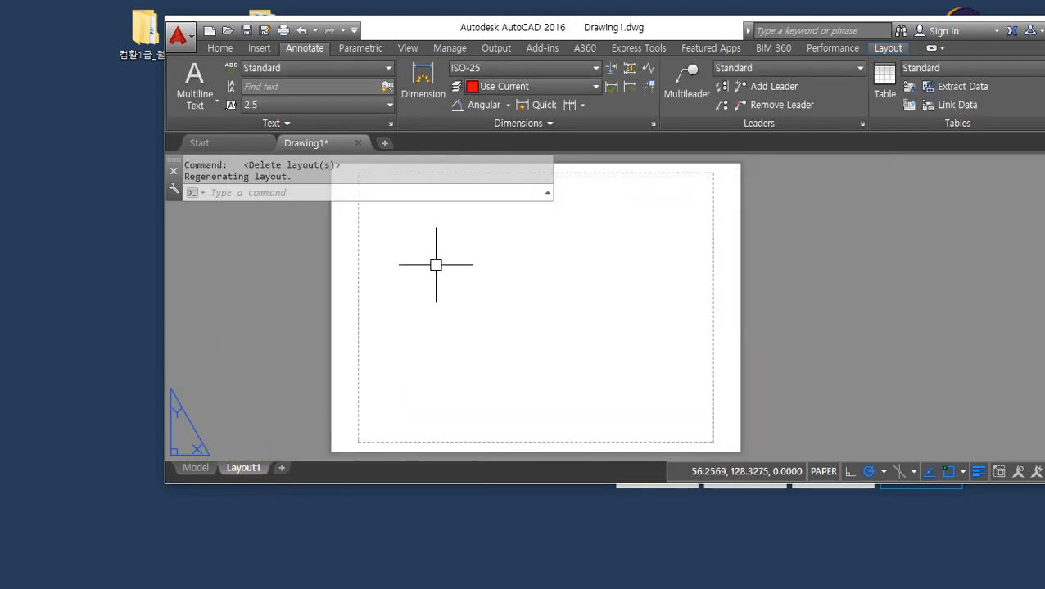
# Maximize the AutoCAD window and zoom Layout1 to its extents.
pyautogui.scroll(-2, 506, 326)
pyautogui.click(687, 25)
pyautogui.doubleClick(687, 25)
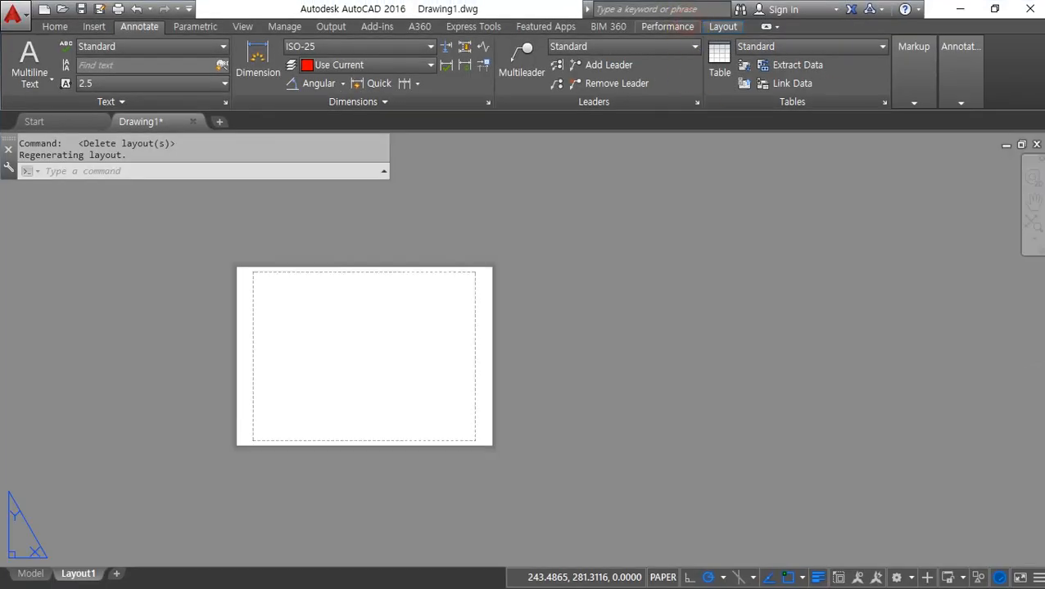
pyautogui.middleClick(447, 310)
pyautogui.middleClick(447, 310)
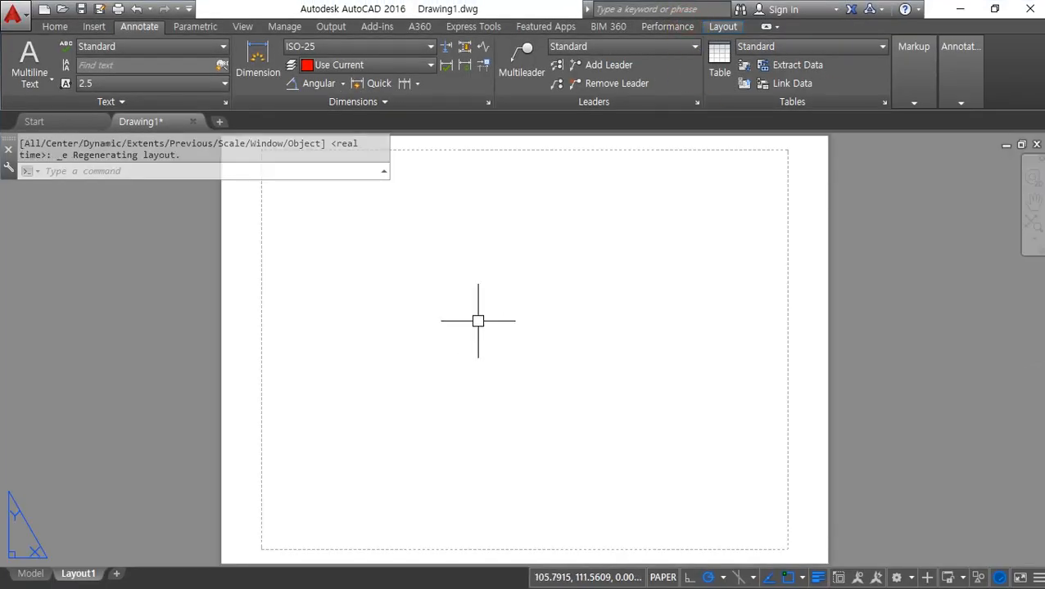
# Zoom out slightly on the Layout1 sheet with real-time Zoom and leave the command.
pyautogui.write('z')
pyautogui.press('Return')
pyautogui.press('Return')
pyautogui.moveTo(555, 276); pyautogui.dragTo(544, 329)
pyautogui.press('Escape')
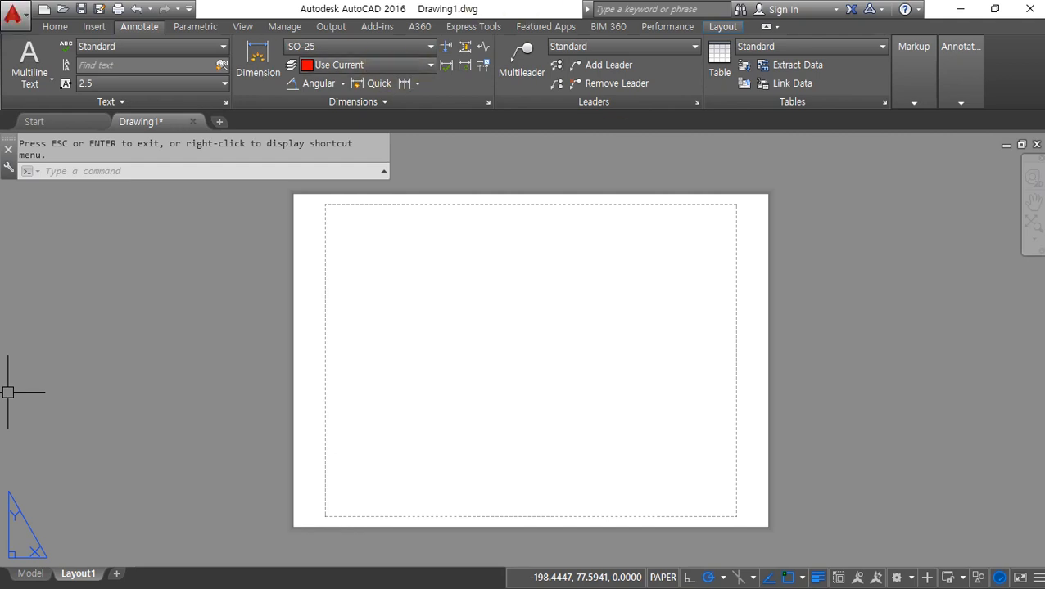
# Examine the upper-right corner of the Layout1 sheet, marking the grey area outside the paper and the area inside its edge.
pyautogui.moveTo(854, 304)
pyautogui.mouseDown()
pyautogui.moveTo(806, 279)
pyautogui.moveTo(889, 306)
pyautogui.moveTo(834, 306)
pyautogui.mouseUp()
pyautogui.press('Escape')
pyautogui.scroll(8, 784, 183)
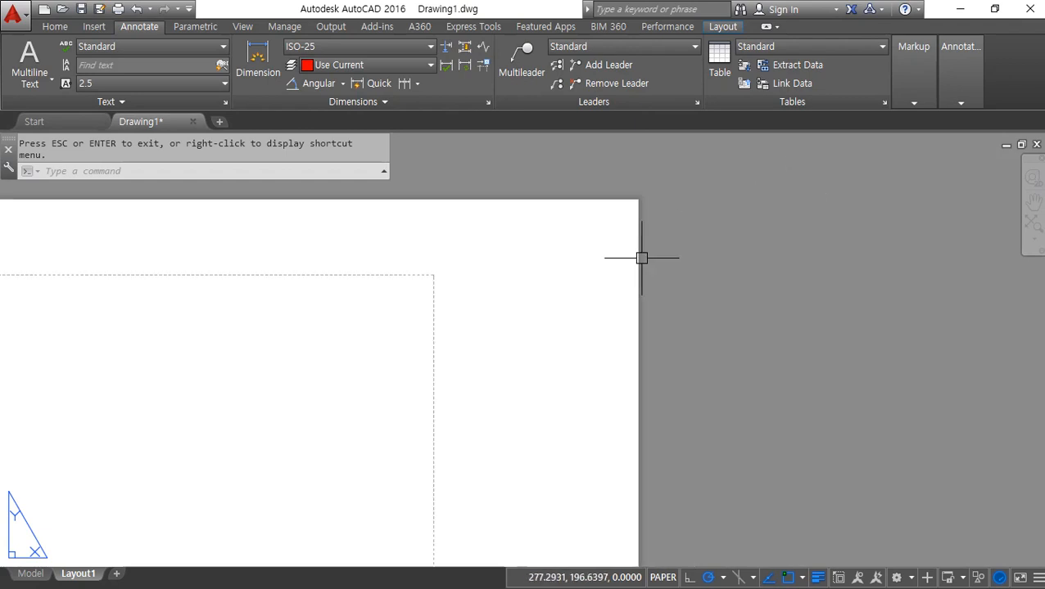
pyautogui.moveTo(879, 311)
pyautogui.mouseDown()
pyautogui.moveTo(839, 307)
pyautogui.moveTo(893, 315)
pyautogui.moveTo(866, 321)
pyautogui.mouseUp()
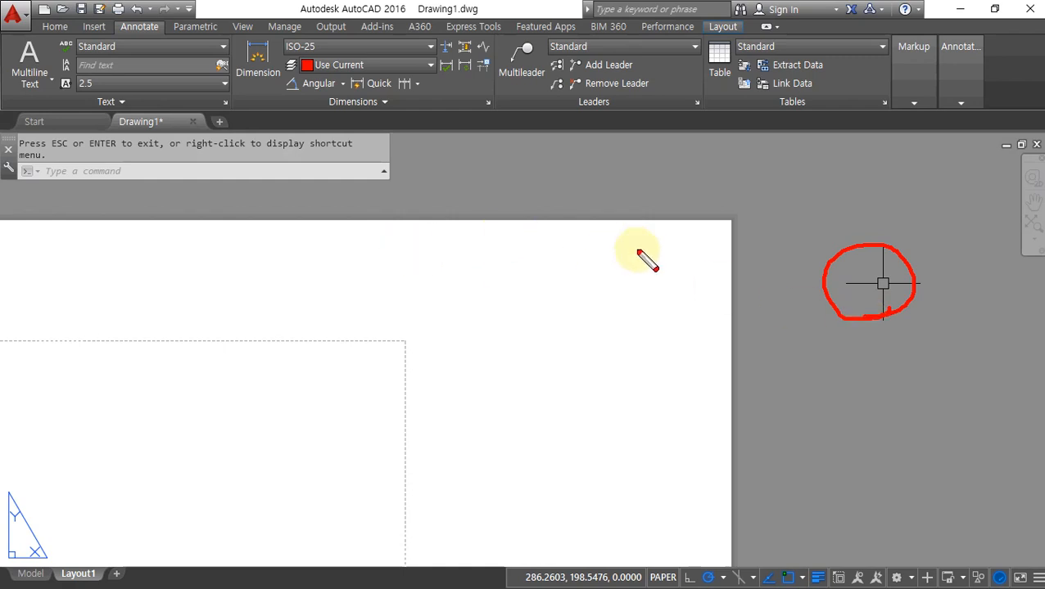
pyautogui.moveTo(557, 231)
pyautogui.mouseDown()
pyautogui.moveTo(690, 236)
pyautogui.moveTo(678, 337)
pyautogui.mouseUp()
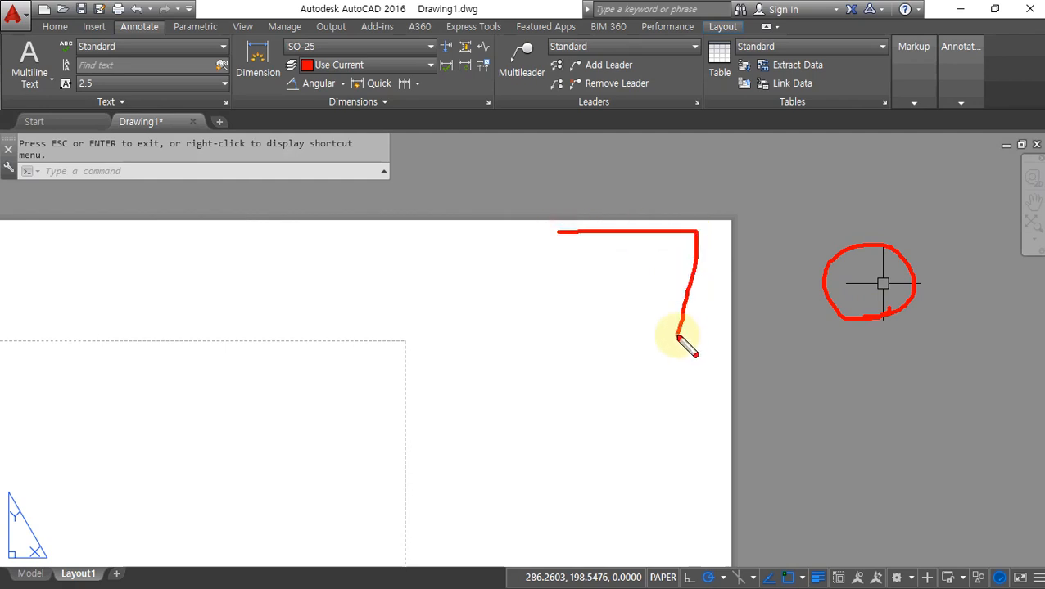
pyautogui.press('Escape')
# Examine the whole Layout1 sheet, circling the paper area, crossing out the grey surroundings and tracing the paper outline.
pyautogui.scroll(-5, 676, 340)
pyautogui.scroll(-4, 441, 492)
pyautogui.moveTo(418, 482)
pyautogui.mouseDown(button='middle')
pyautogui.moveTo(534, 285)
pyautogui.moveTo(611, 269)
pyautogui.mouseUp(button='middle')
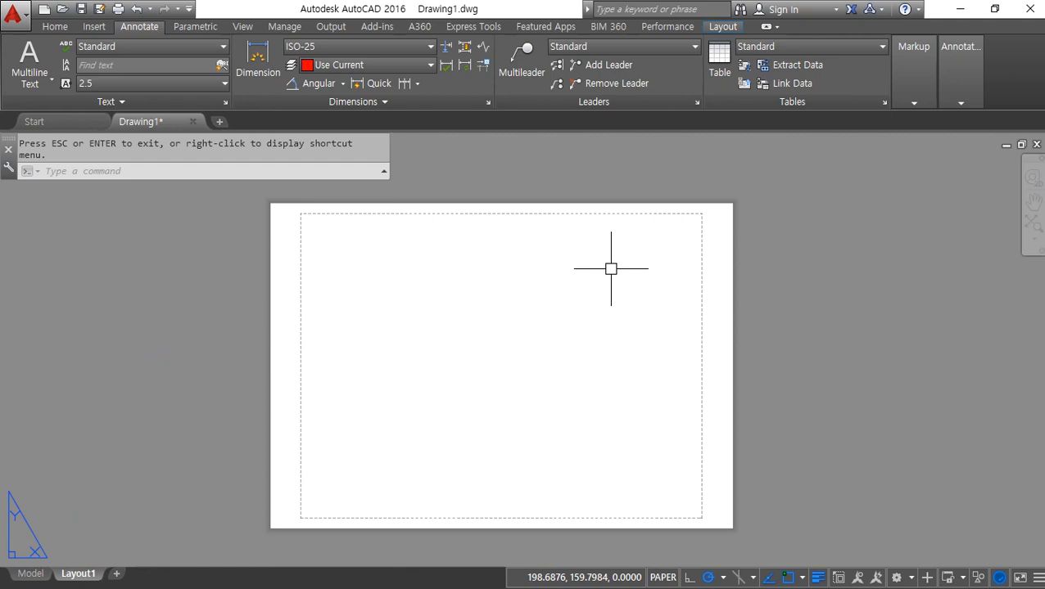
pyautogui.moveTo(535, 225)
pyautogui.mouseDown()
pyautogui.moveTo(483, 234)
pyautogui.moveTo(725, 319)
pyautogui.moveTo(704, 284)
pyautogui.mouseUp()
pyautogui.moveTo(934, 235); pyautogui.dragTo(876, 305)
pyautogui.moveTo(868, 235); pyautogui.dragTo(925, 306)
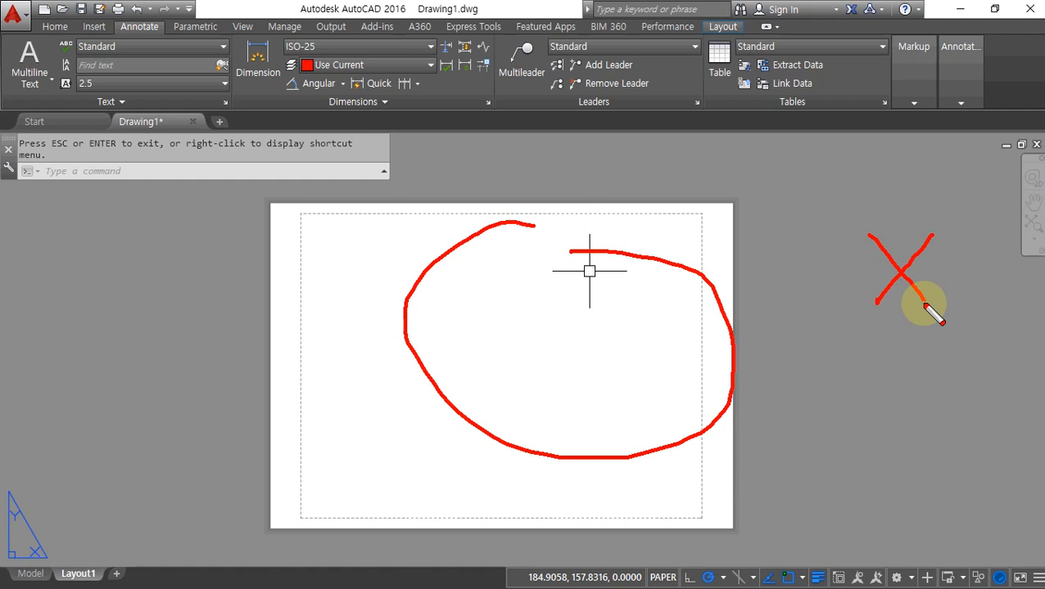
pyautogui.moveTo(280, 213)
pyautogui.mouseDown()
pyautogui.moveTo(269, 352)
pyautogui.moveTo(293, 507)
pyautogui.moveTo(622, 515)
pyautogui.moveTo(729, 429)
pyautogui.moveTo(723, 196)
pyautogui.moveTo(278, 228)
pyautogui.mouseUp()
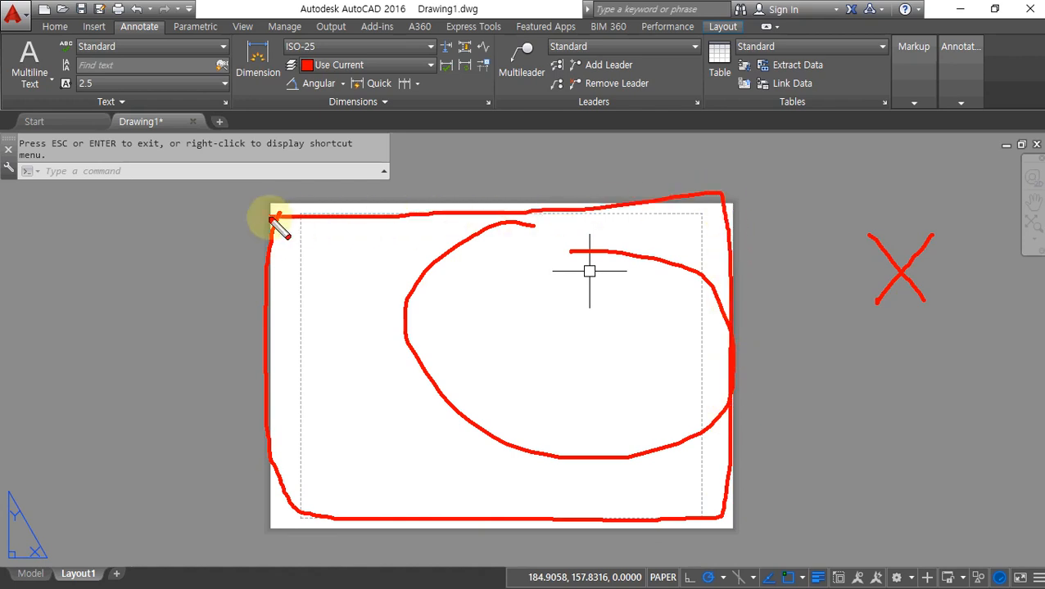
pyautogui.press('Escape')
# Examine the dashed printable-area corner on Layout1, tracing its border, crossing out the outer margin and marking the two sides with arrows.
pyautogui.scroll(3, 714, 206)
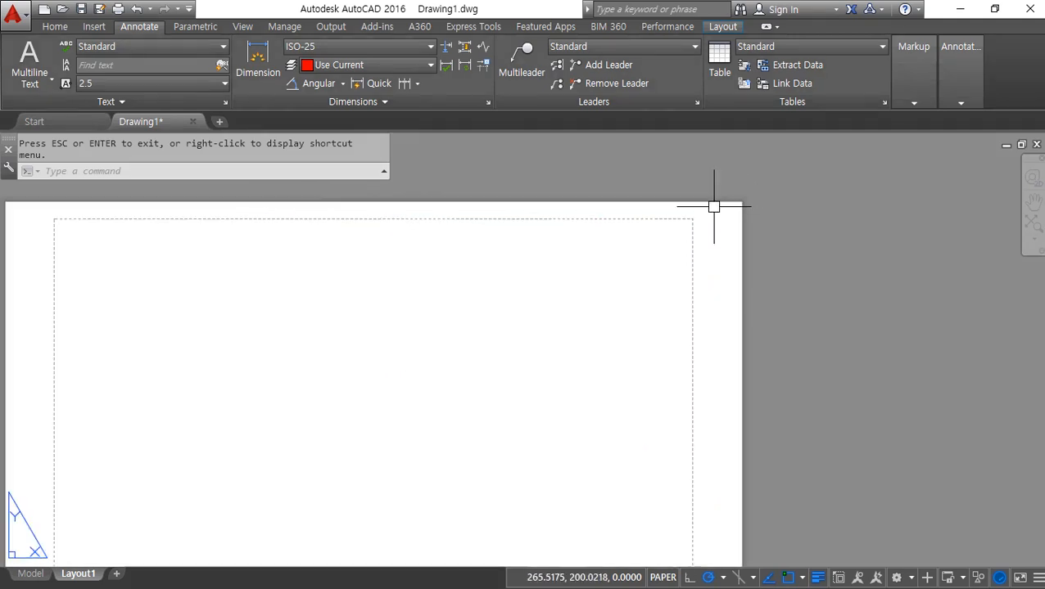
pyautogui.scroll(2, 714, 206)
pyautogui.hotkey('ctrl', 'alt', 'd')
pyautogui.moveTo(449, 261)
pyautogui.mouseDown()
pyautogui.moveTo(605, 262)
pyautogui.moveTo(617, 382)
pyautogui.mouseUp()
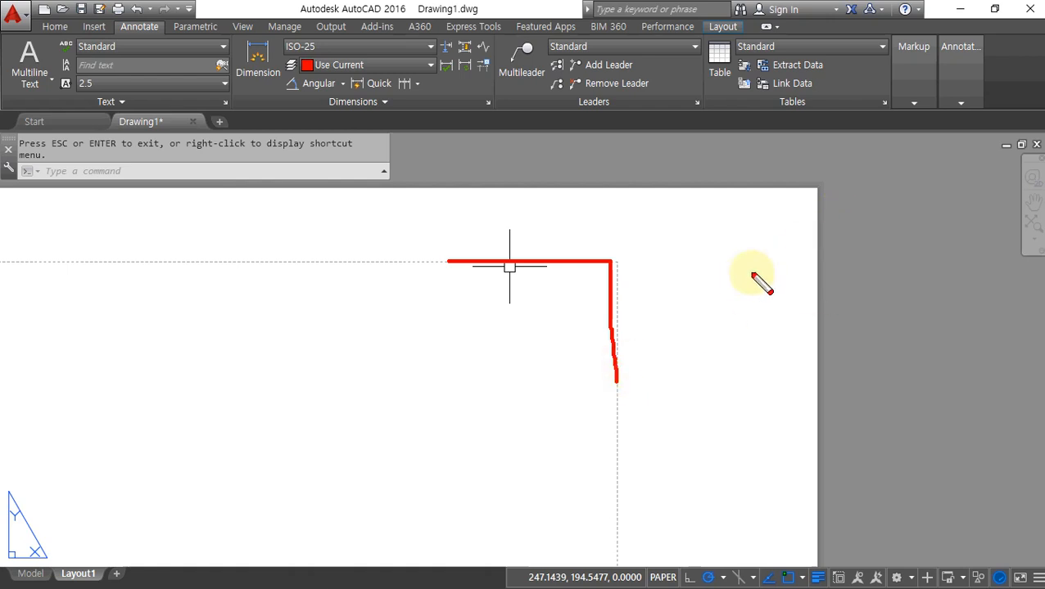
pyautogui.moveTo(742, 283)
pyautogui.mouseDown()
pyautogui.moveTo(673, 298)
pyautogui.moveTo(655, 222)
pyautogui.moveTo(717, 291)
pyautogui.moveTo(712, 315)
pyautogui.moveTo(720, 303)
pyautogui.moveTo(658, 281)
pyautogui.moveTo(741, 285)
pyautogui.moveTo(729, 234)
pyautogui.moveTo(692, 263)
pyautogui.moveTo(692, 280)
pyautogui.mouseUp()
pyautogui.moveTo(681, 230); pyautogui.dragTo(742, 287)
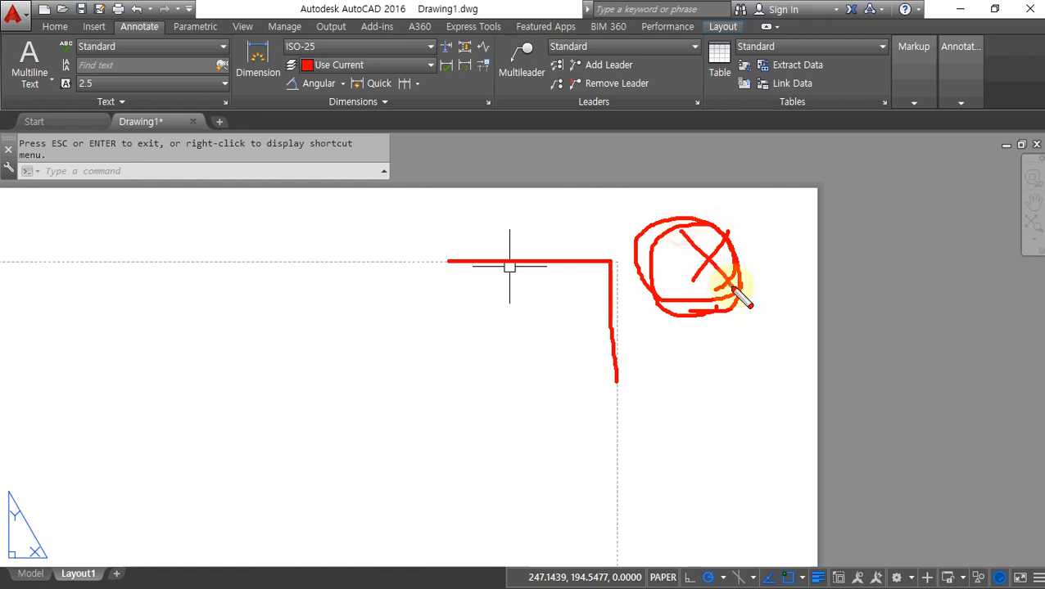
pyautogui.moveTo(372, 486)
pyautogui.mouseDown()
pyautogui.moveTo(326, 462)
pyautogui.moveTo(369, 479)
pyautogui.moveTo(366, 468)
pyautogui.mouseUp()
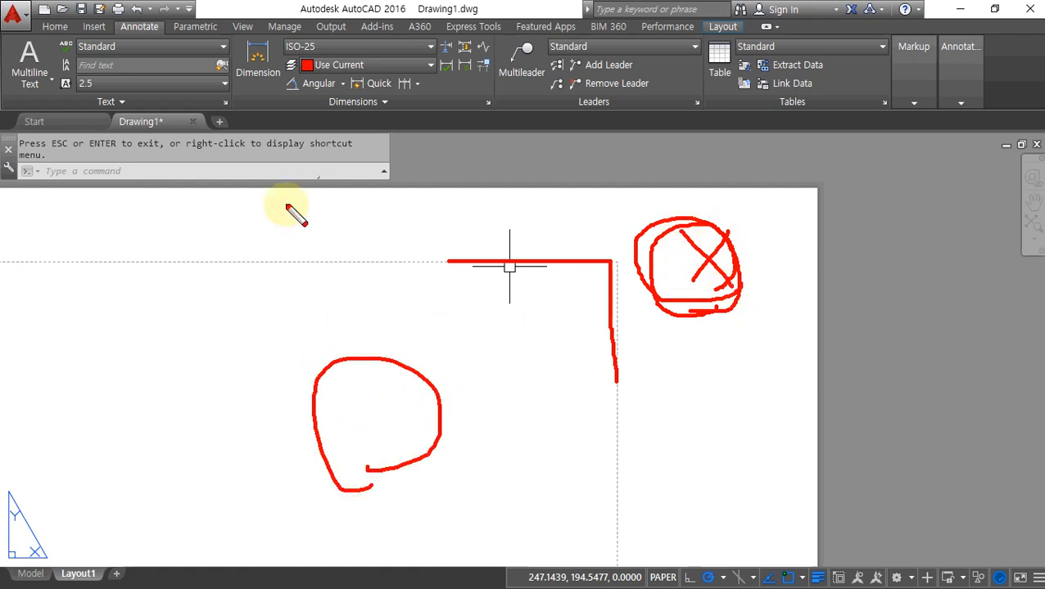
pyautogui.moveTo(379, 268)
pyautogui.mouseDown()
pyautogui.moveTo(377, 318)
pyautogui.moveTo(414, 309)
pyautogui.mouseUp()
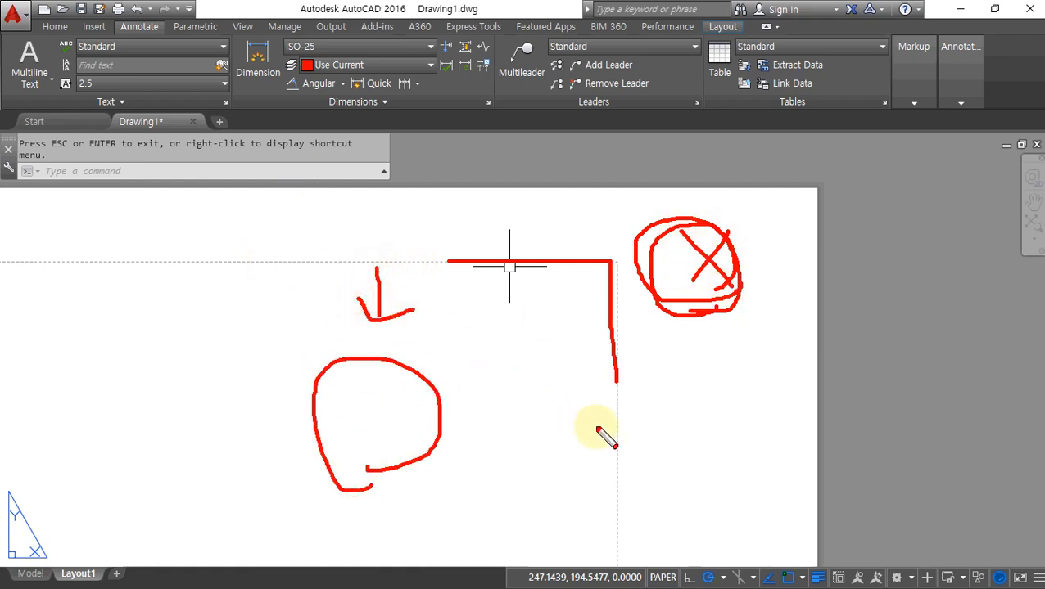
pyautogui.moveTo(597, 426)
pyautogui.mouseDown()
pyautogui.moveTo(541, 432)
pyautogui.moveTo(570, 471)
pyautogui.mouseUp()
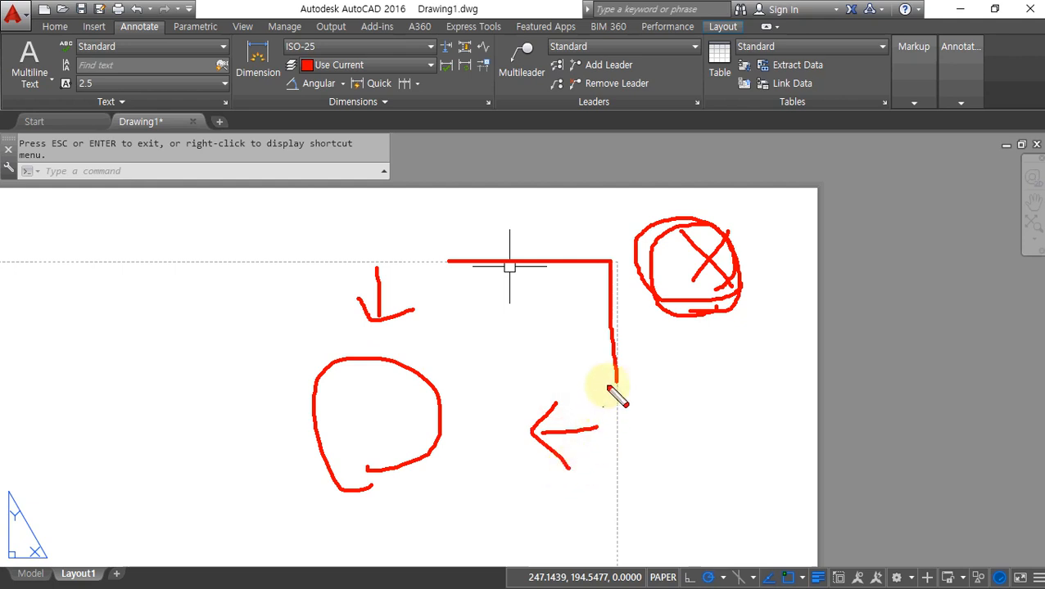
pyautogui.moveTo(614, 340); pyautogui.dragTo(612, 466)
pyautogui.moveTo(606, 422)
pyautogui.mouseDown()
pyautogui.moveTo(709, 419)
pyautogui.moveTo(690, 451)
pyautogui.mouseUp()
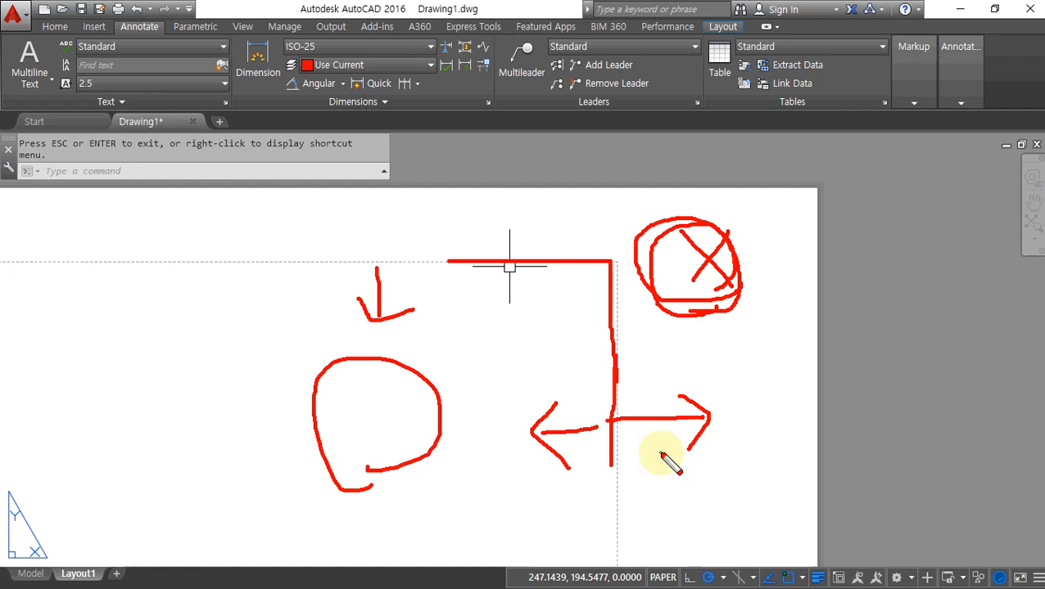
# Erase the pen marks and examine the side and upper paper margins outside the dashed border of Layout1, then clear the markings.
pyautogui.press('e')
pyautogui.moveTo(746, 422)
pyautogui.mouseDown()
pyautogui.moveTo(651, 396)
pyautogui.moveTo(777, 428)
pyautogui.moveTo(724, 420)
pyautogui.mouseUp()
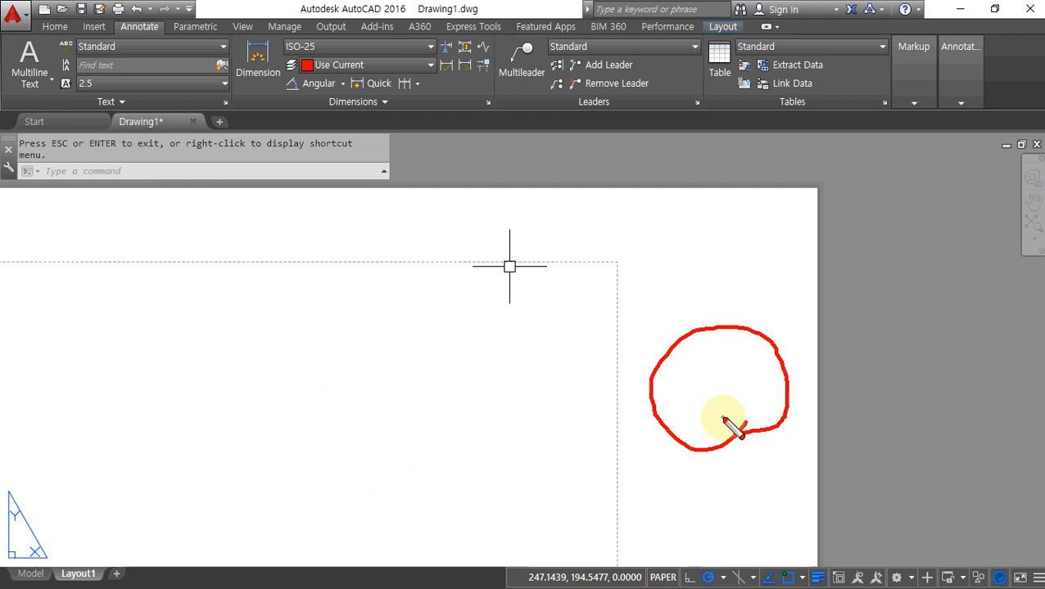
pyautogui.moveTo(454, 250)
pyautogui.mouseDown()
pyautogui.moveTo(473, 202)
pyautogui.moveTo(471, 236)
pyautogui.mouseUp()
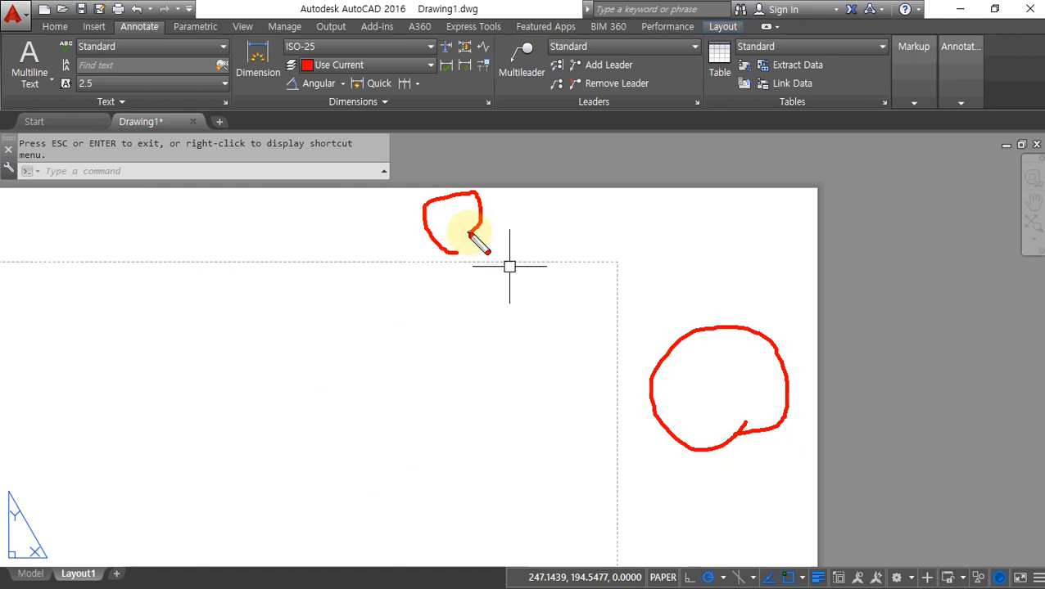
pyautogui.moveTo(424, 195)
pyautogui.mouseDown()
pyautogui.moveTo(443, 206)
pyautogui.moveTo(427, 173)
pyautogui.moveTo(443, 199)
pyautogui.moveTo(426, 256)
pyautogui.moveTo(429, 187)
pyautogui.moveTo(434, 249)
pyautogui.moveTo(428, 240)
pyautogui.moveTo(452, 246)
pyautogui.mouseUp()
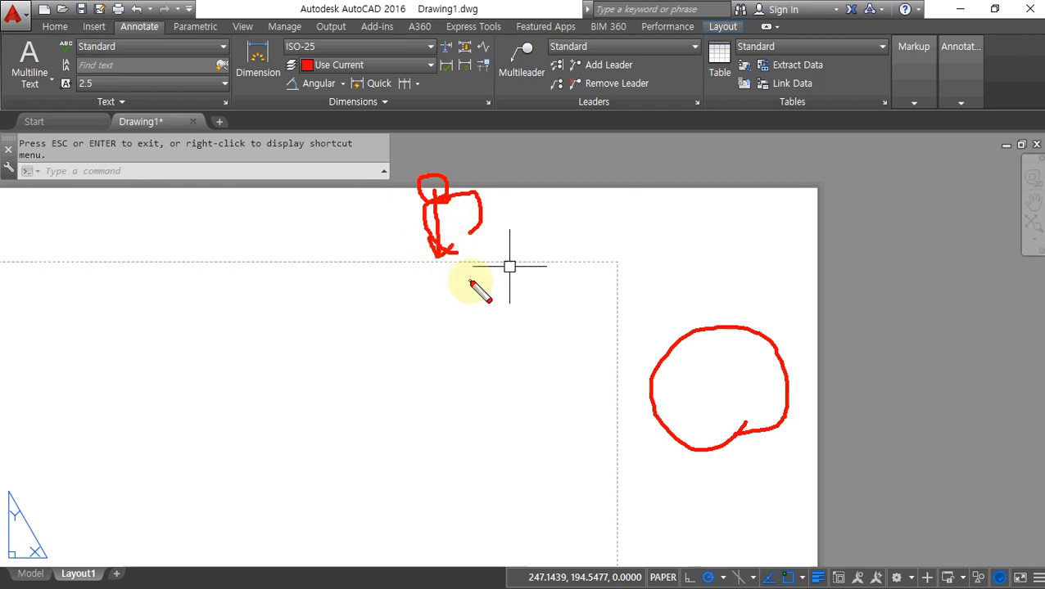
pyautogui.press('Escape')
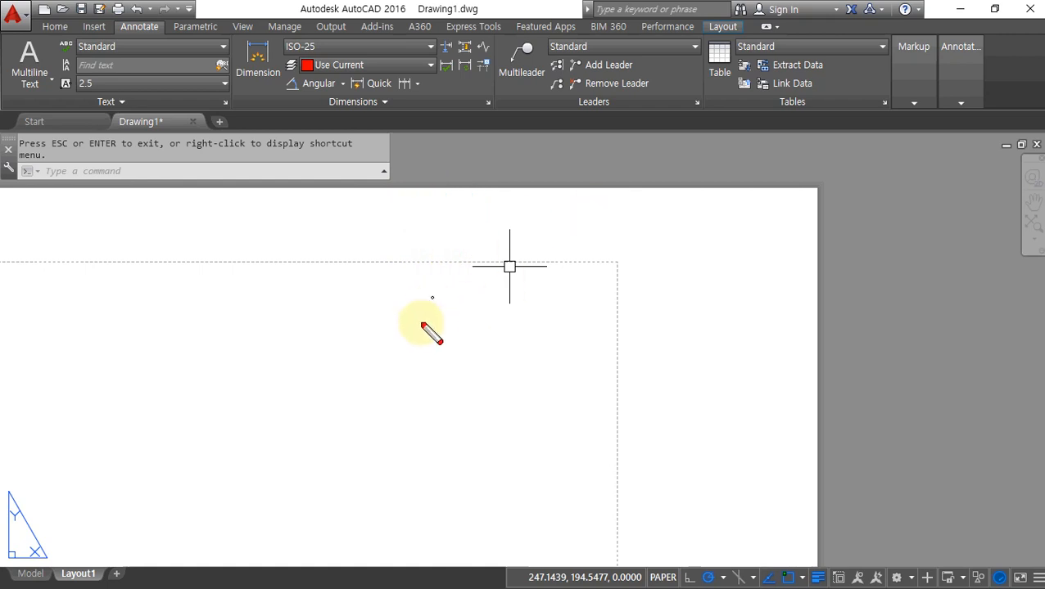
# Examine the full printable area of Layout1, tracing around the dashed frame twice and clearing the pen marks.
pyautogui.scroll(-6, 412, 340)
pyautogui.moveTo(392, 363); pyautogui.dragTo(618, 259, button='middle')
pyautogui.scroll(-2, 655, 245)
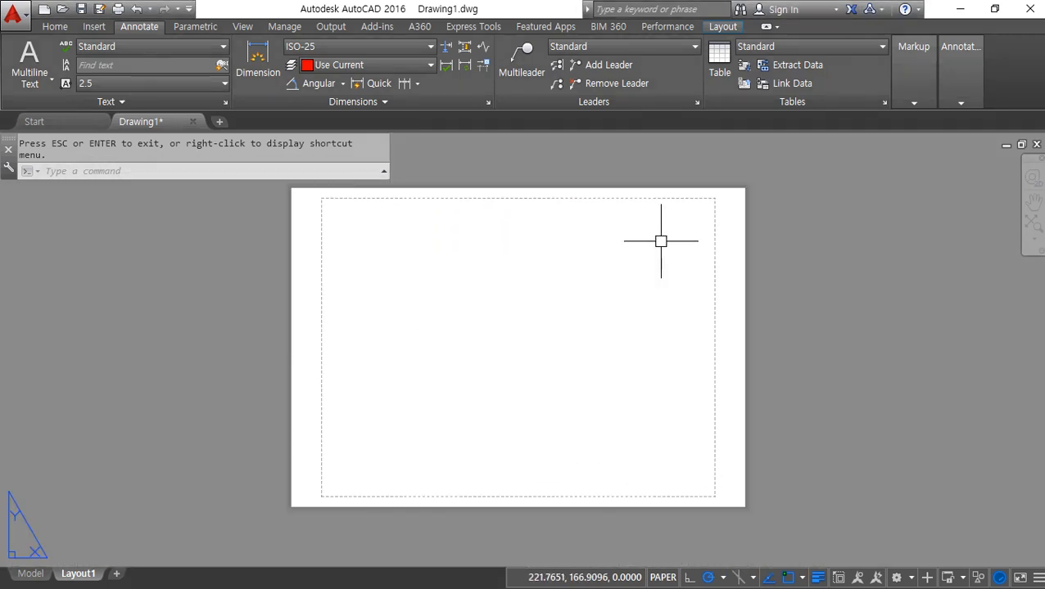
pyautogui.moveTo(337, 486)
pyautogui.mouseDown()
pyautogui.moveTo(665, 487)
pyautogui.moveTo(690, 296)
pyautogui.moveTo(537, 193)
pyautogui.moveTo(331, 197)
pyautogui.moveTo(326, 456)
pyautogui.mouseUp()
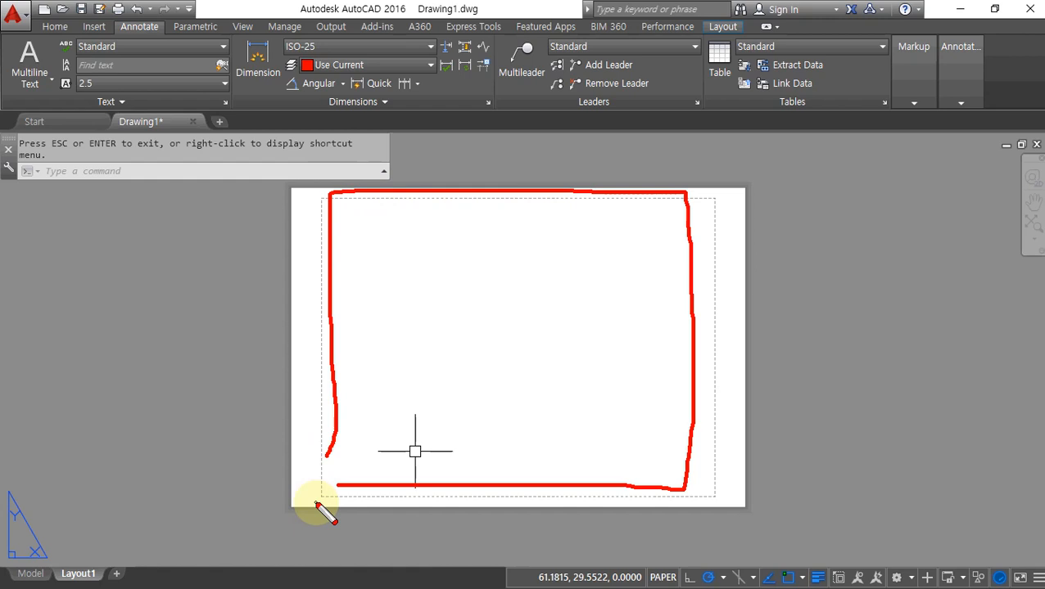
pyautogui.press('Escape')
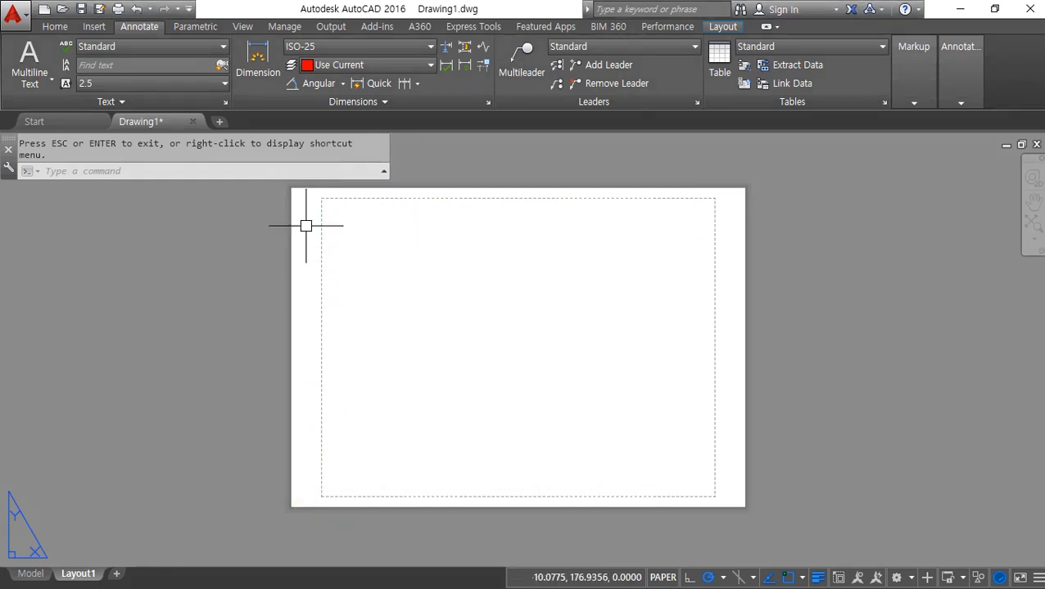
pyautogui.hotkey('ctrl', 'alt', 'd')
pyautogui.moveTo(321, 203)
pyautogui.mouseDown()
pyautogui.moveTo(334, 455)
pyautogui.moveTo(563, 486)
pyautogui.moveTo(694, 486)
pyautogui.moveTo(693, 245)
pyautogui.moveTo(443, 209)
pyautogui.moveTo(322, 216)
pyautogui.mouseUp()
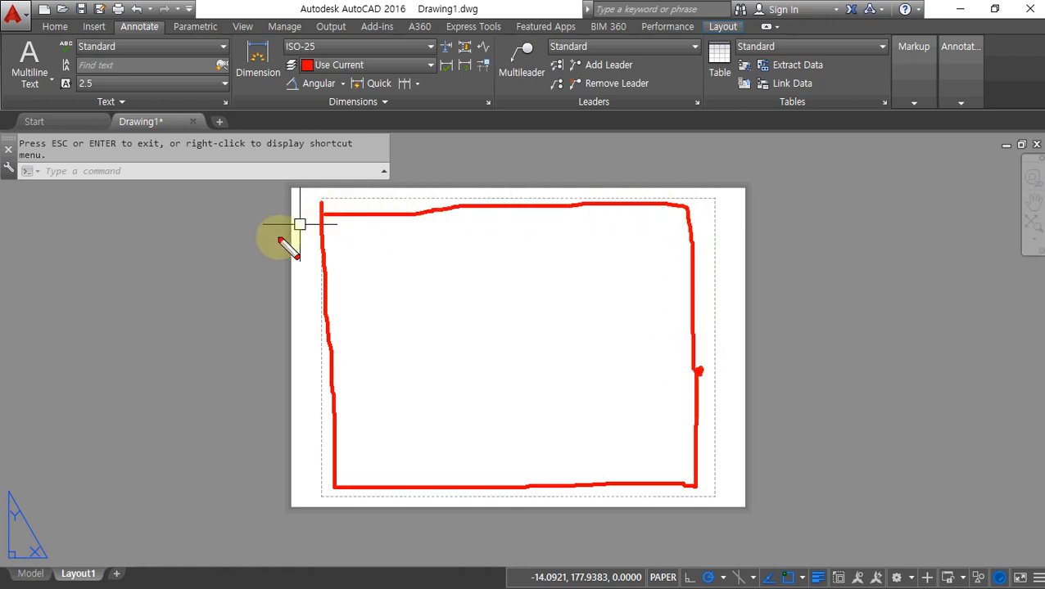
pyautogui.press('Escape')
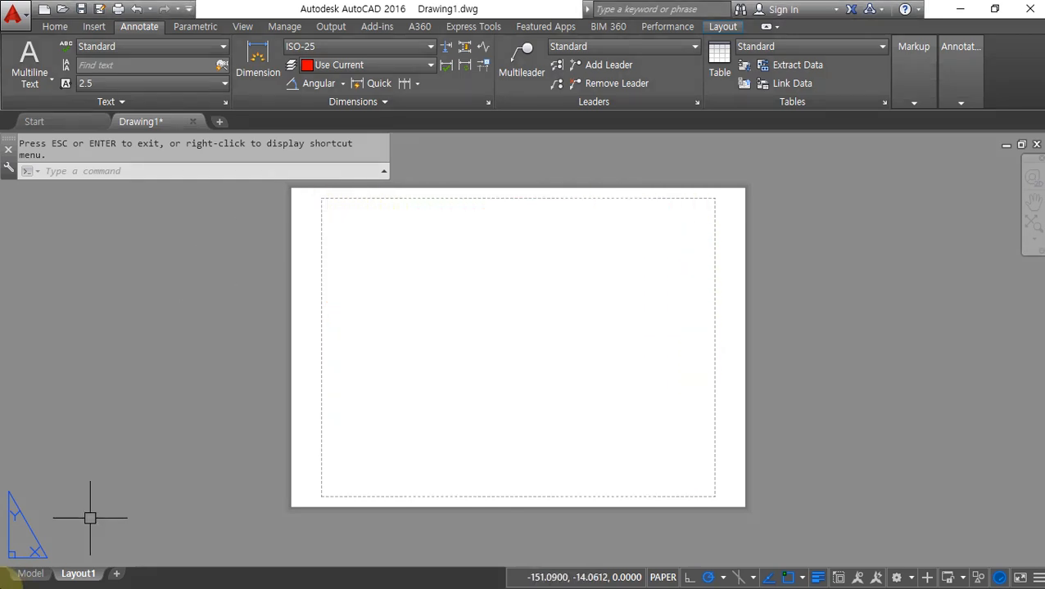
# Switch to model space and bring the dimensioned views of the part into view.
pyautogui.click(29, 575)
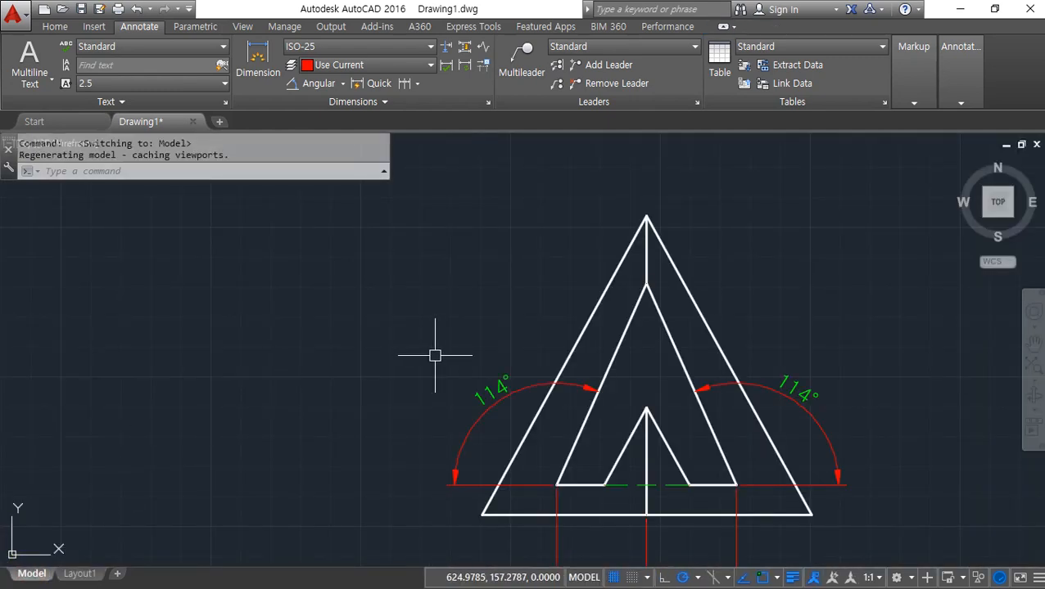
pyautogui.scroll(-4, 436, 355)
pyautogui.moveTo(298, 322); pyautogui.dragTo(550, 408, button='middle')
pyautogui.scroll(-2, 540, 401)
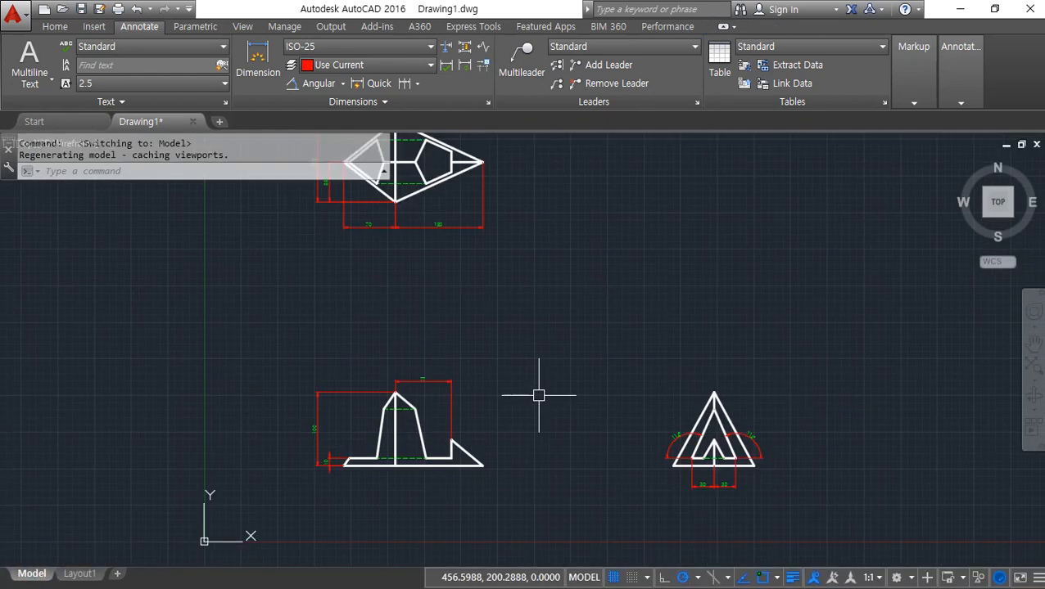
# Bring up the Notepad file 01. 실내건축10자.txt and mark the Zoom line and its 휠 entry.
pyautogui.moveTo(0, 246); pyautogui.dragTo(769, 66)
pyautogui.moveTo(90, 436); pyautogui.dragTo(422, 432)
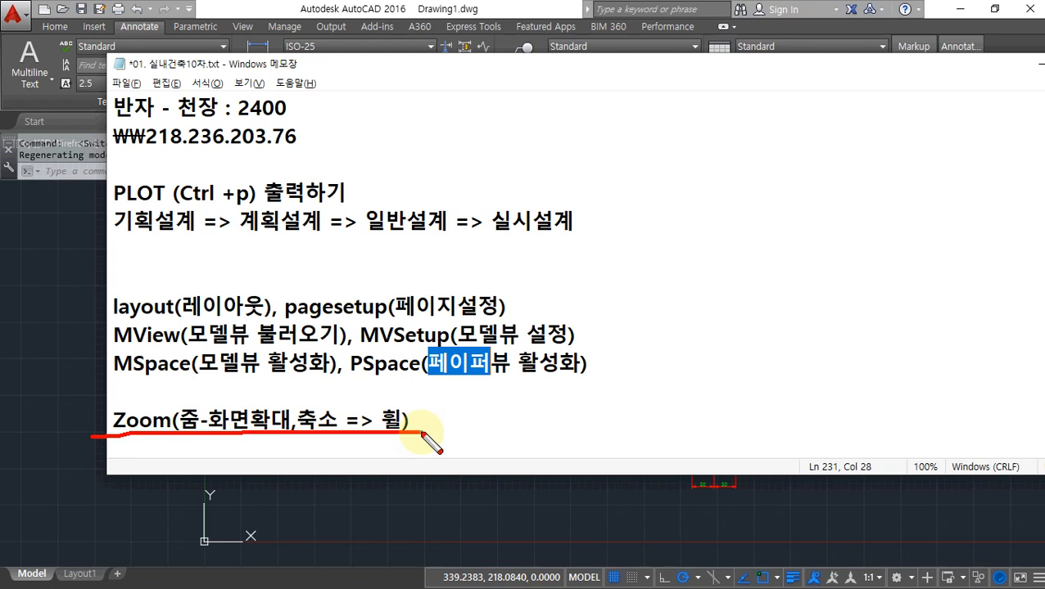
pyautogui.moveTo(365, 442)
pyautogui.mouseDown()
pyautogui.moveTo(380, 433)
pyautogui.moveTo(391, 447)
pyautogui.mouseUp()
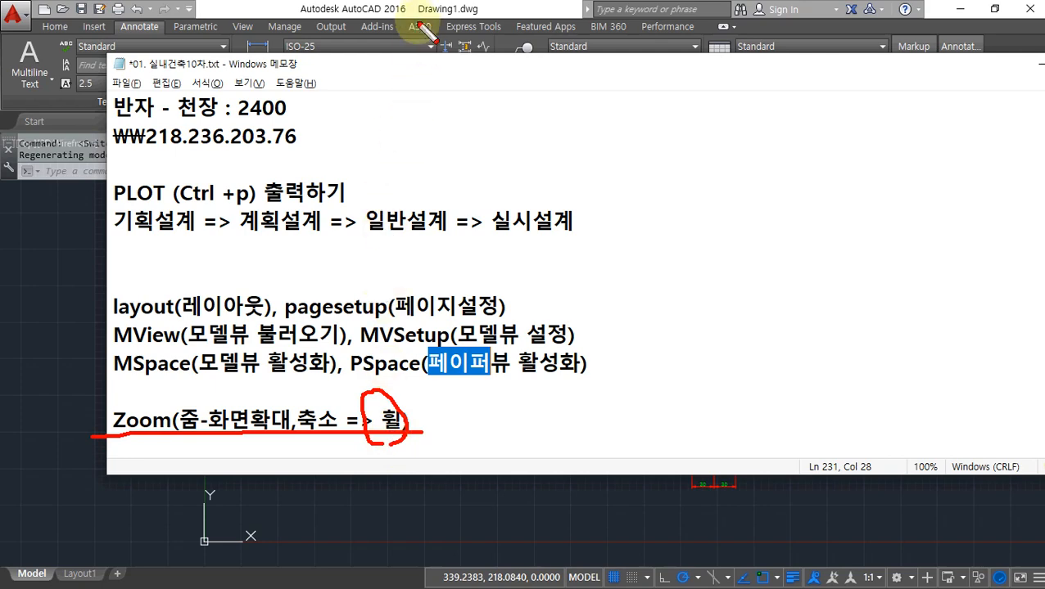
pyautogui.press('Escape')
# Return to the AutoCAD drawing, inspect the front view at several magnifications and show the drawing extents.
pyautogui.click(403, 7)
pyautogui.scroll(5, 396, 310)
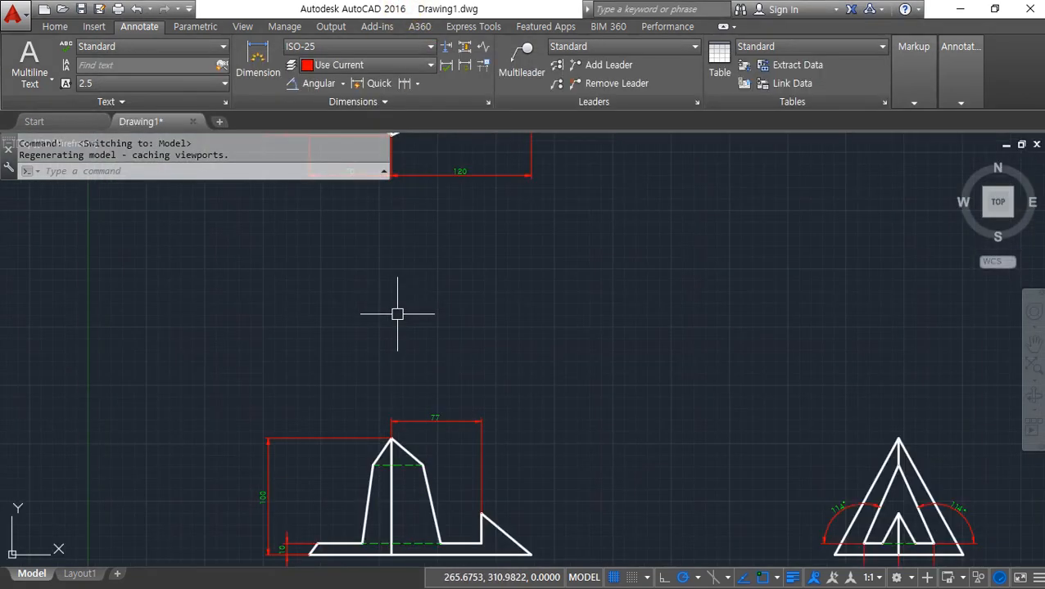
pyautogui.scroll(-7, 397, 313)
pyautogui.scroll(6, 381, 460)
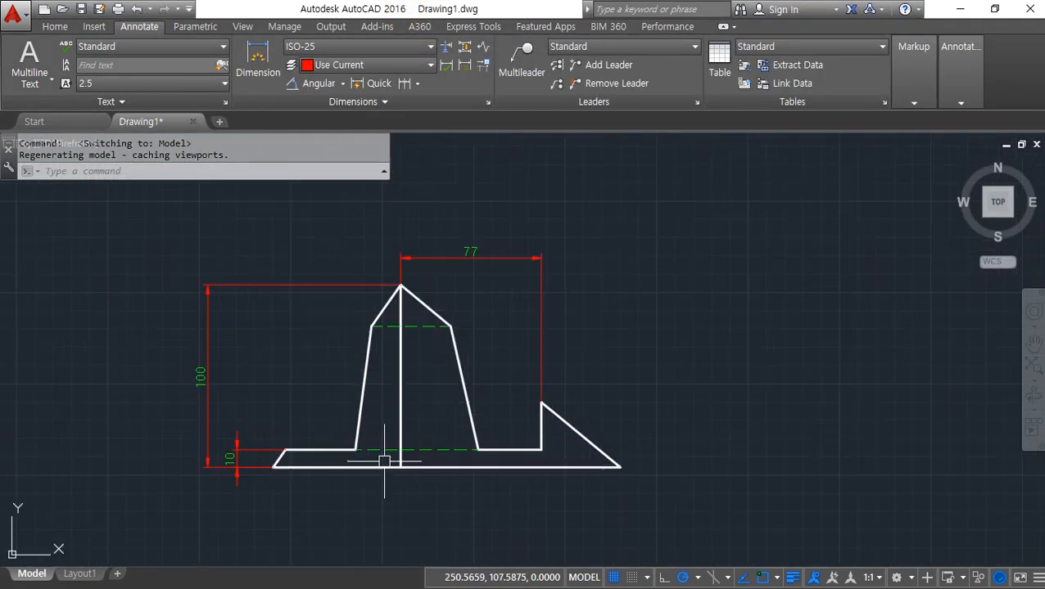
pyautogui.scroll(-6, 384, 460)
pyautogui.scroll(5, 384, 461)
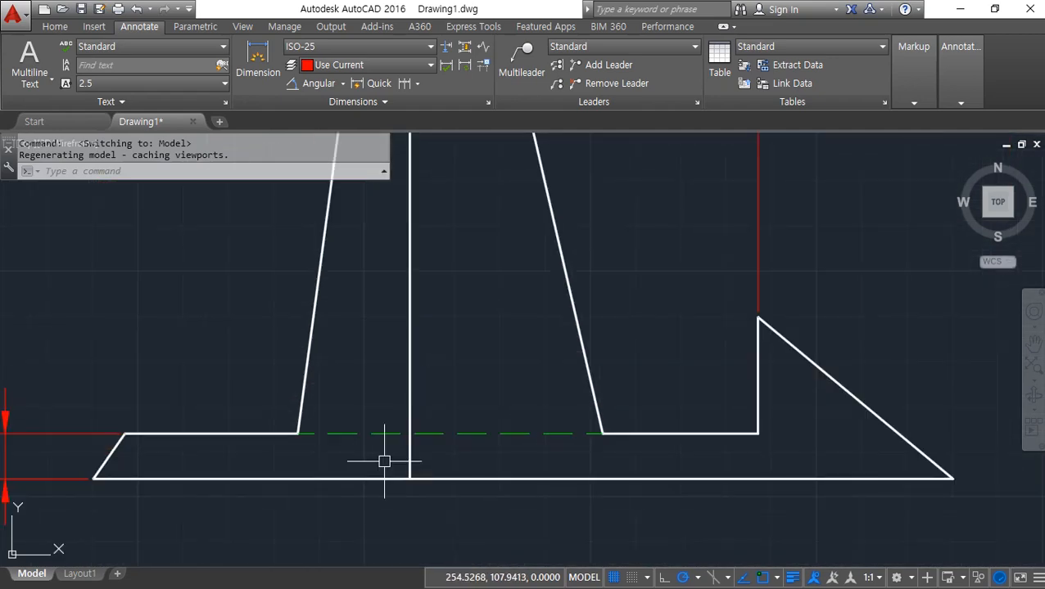
pyautogui.scroll(-4, 384, 461)
pyautogui.scroll(-1, 384, 461)
pyautogui.scroll(2, 384, 461)
pyautogui.scroll(-3, 384, 461)
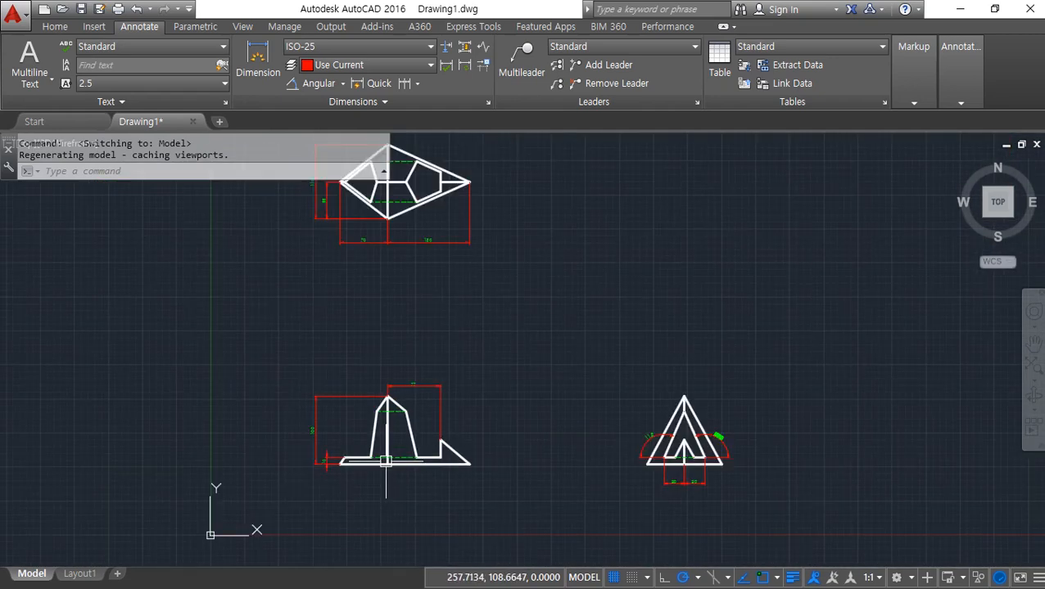
pyautogui.middleClick(407, 409)
pyautogui.middleClick(406, 410)
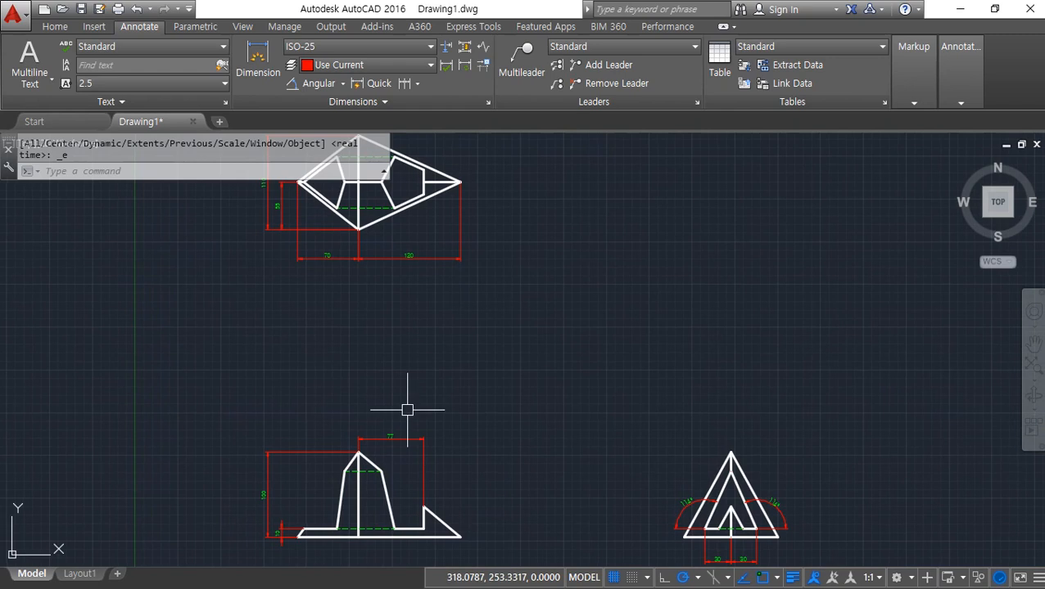
pyautogui.write('z')
pyautogui.press('Return')
pyautogui.press('Escape')
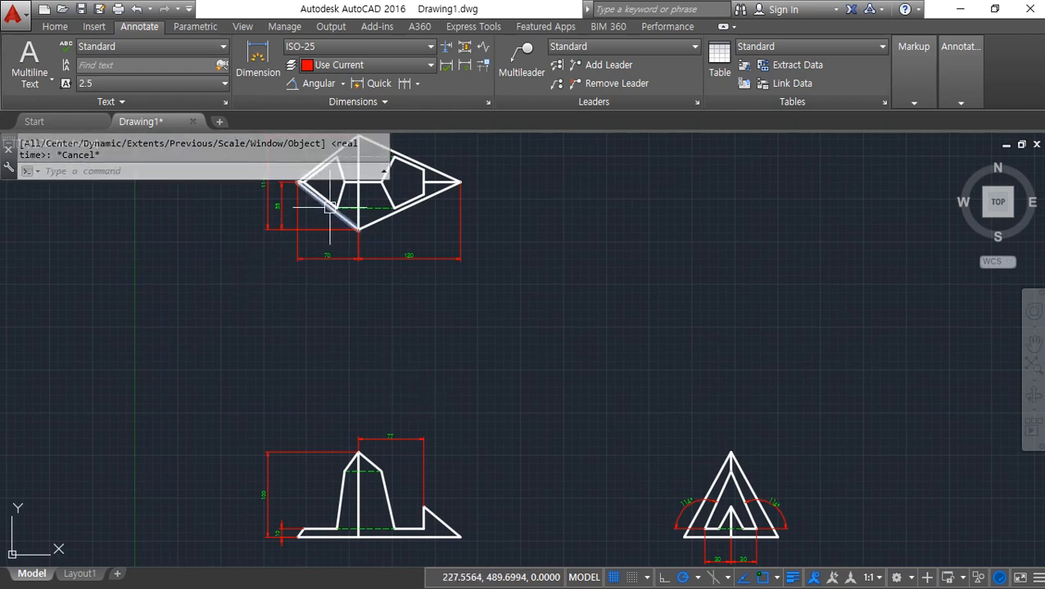
# Start the Zoom command and mark its list of options from All to Object, then clear the pen marks.
pyautogui.write('z')
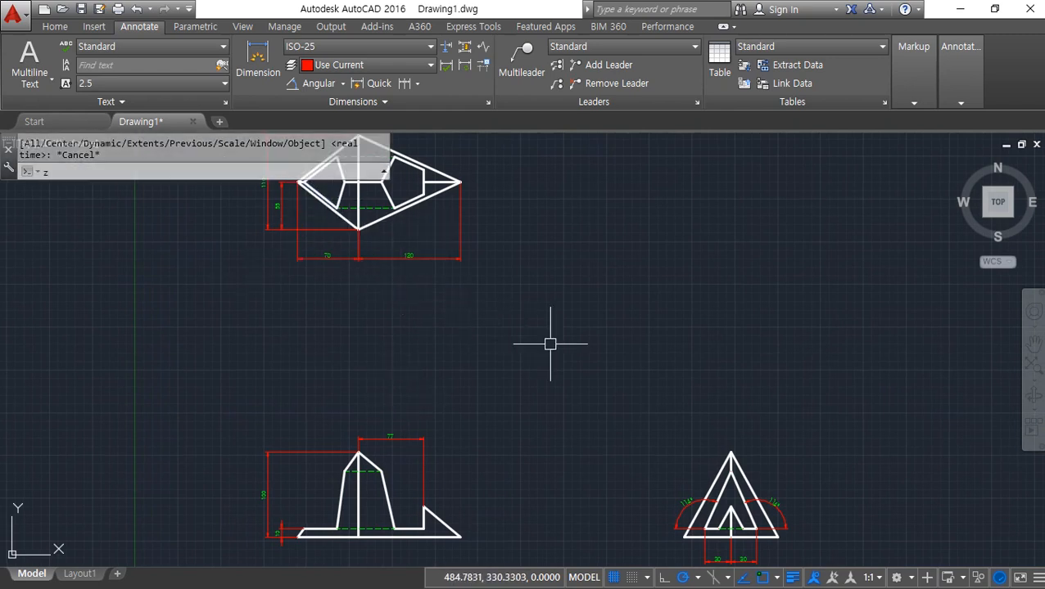
pyautogui.press('Return')
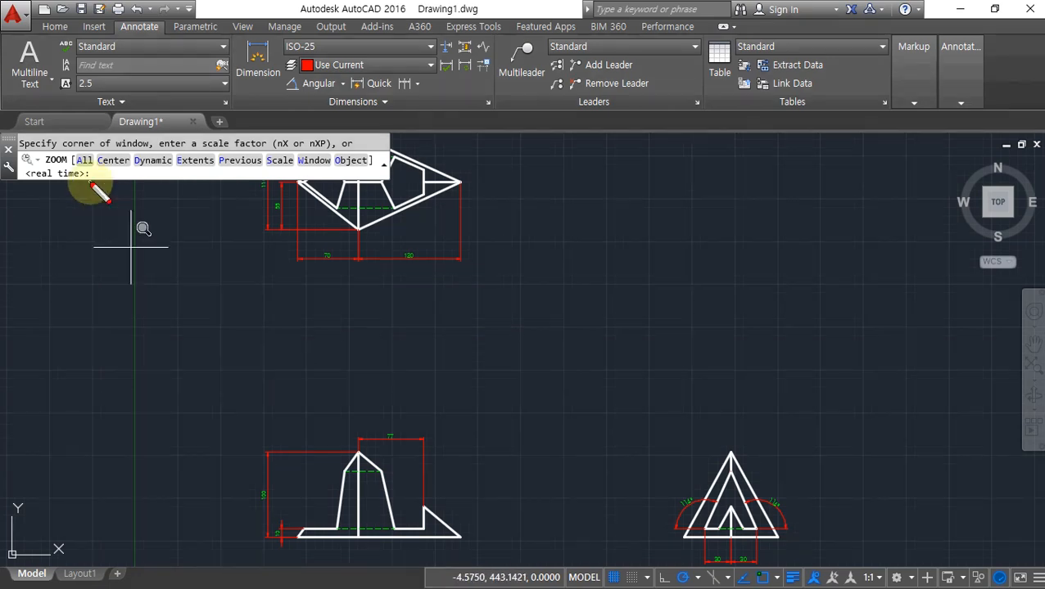
pyautogui.moveTo(79, 185)
pyautogui.mouseDown()
pyautogui.moveTo(69, 175)
pyautogui.moveTo(264, 142)
pyautogui.moveTo(385, 163)
pyautogui.moveTo(340, 194)
pyautogui.mouseUp()
pyautogui.moveTo(268, 207); pyautogui.dragTo(110, 210)
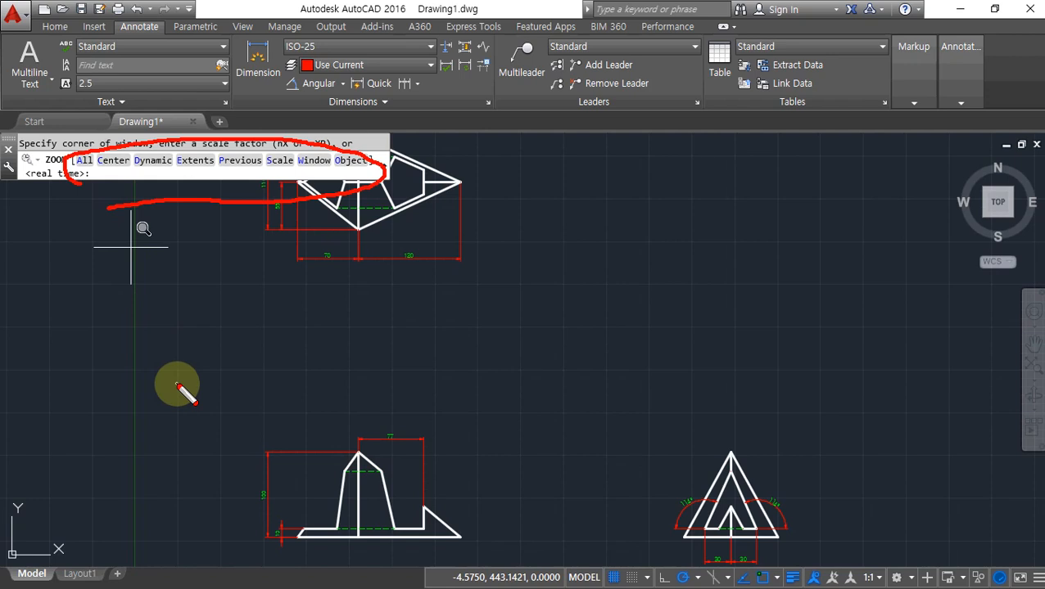
pyautogui.press('Escape')
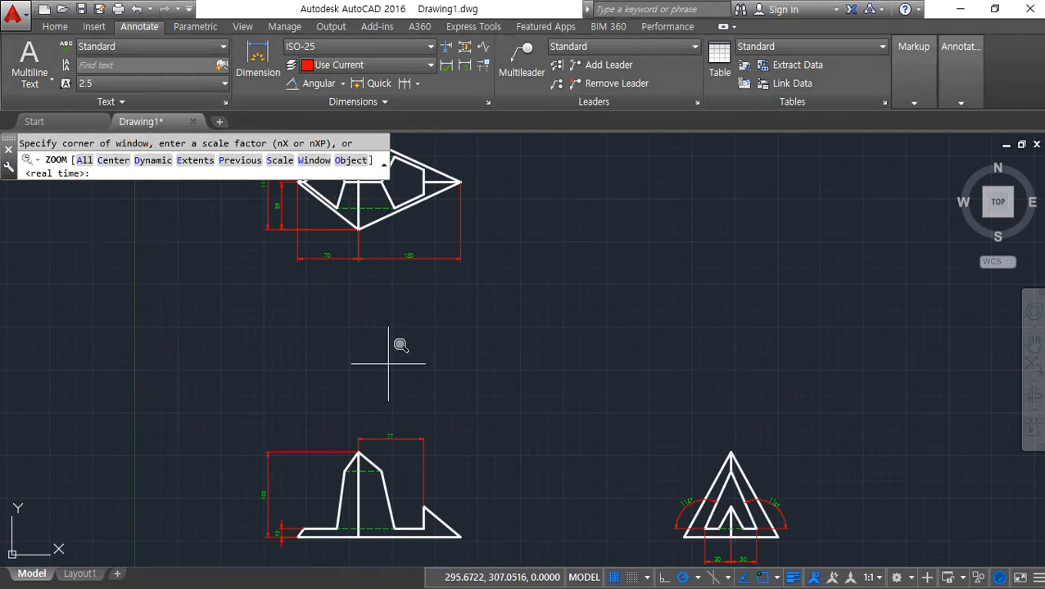
# Use real-time Zoom to change the magnification until all three dimensioned views fit, and centre them.
pyautogui.press('Return')
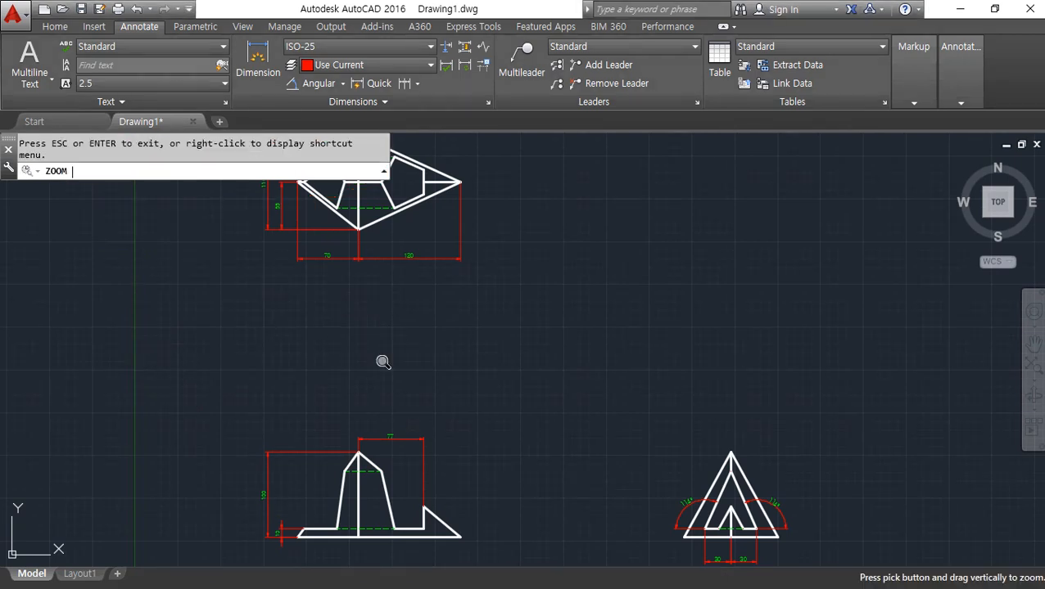
pyautogui.moveTo(390, 357)
pyautogui.mouseDown()
pyautogui.moveTo(378, 256)
pyautogui.moveTo(396, 204)
pyautogui.moveTo(410, 528)
pyautogui.moveTo(413, 329)
pyautogui.moveTo(443, 531)
pyautogui.moveTo(437, 403)
pyautogui.moveTo(447, 361)
pyautogui.moveTo(450, 492)
pyautogui.moveTo(454, 289)
pyautogui.moveTo(465, 440)
pyautogui.moveTo(461, 263)
pyautogui.moveTo(459, 457)
pyautogui.moveTo(406, 239)
pyautogui.moveTo(432, 205)
pyautogui.moveTo(457, 242)
pyautogui.moveTo(443, 345)
pyautogui.moveTo(448, 255)
pyautogui.moveTo(454, 338)
pyautogui.moveTo(448, 199)
pyautogui.moveTo(464, 368)
pyautogui.moveTo(468, 206)
pyautogui.moveTo(460, 355)
pyautogui.moveTo(461, 209)
pyautogui.moveTo(463, 314)
pyautogui.mouseUp()
pyautogui.press('Escape')
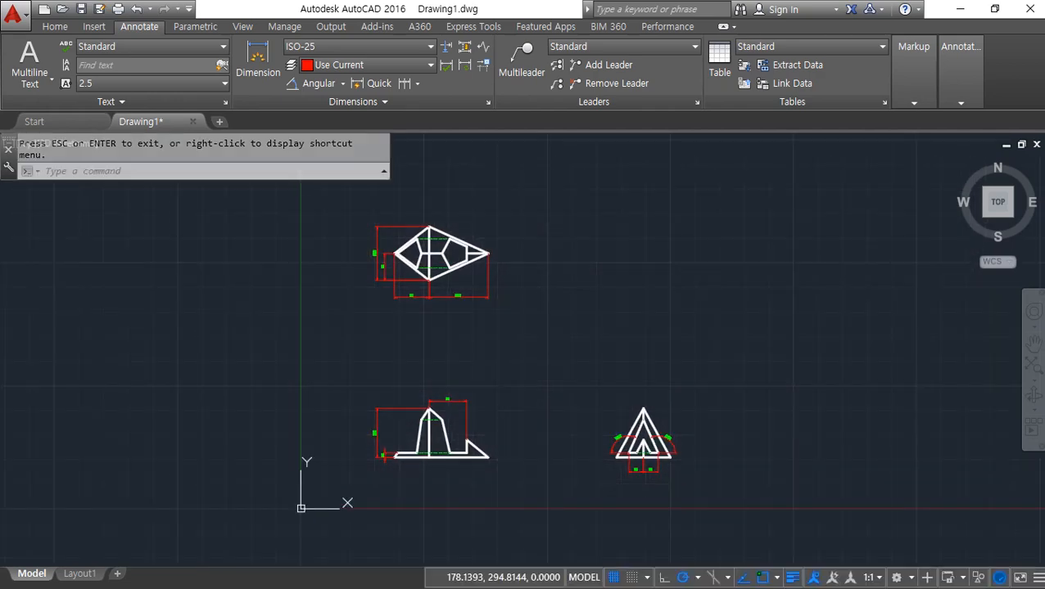
pyautogui.moveTo(468, 320); pyautogui.dragTo(483, 332, button='middle')
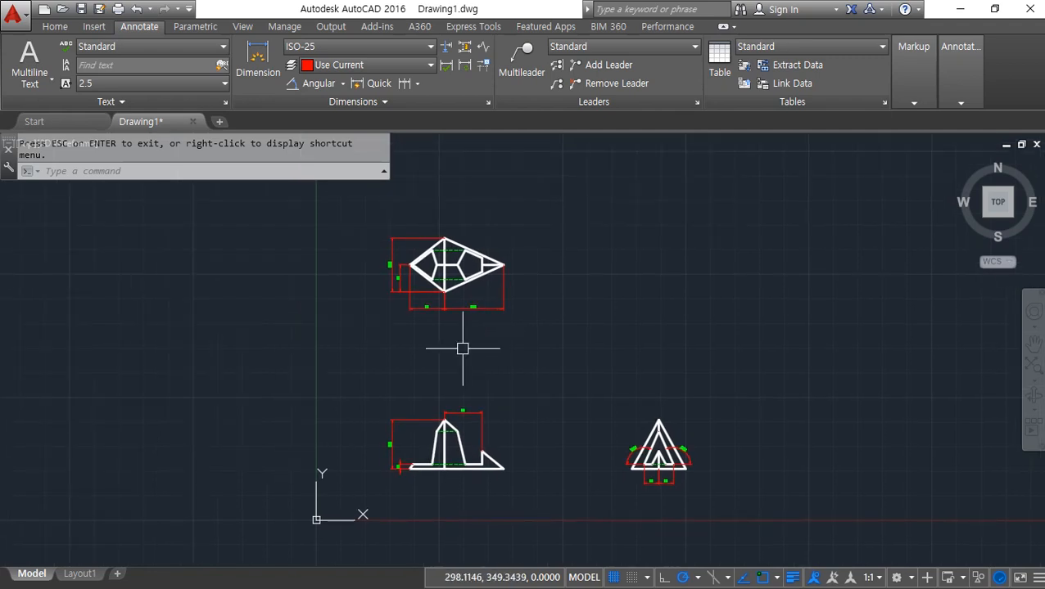
# Zoom in on the top view in real time and centre it in the drawing area.
pyautogui.write('z')
pyautogui.press('Return')
pyautogui.press('Return')
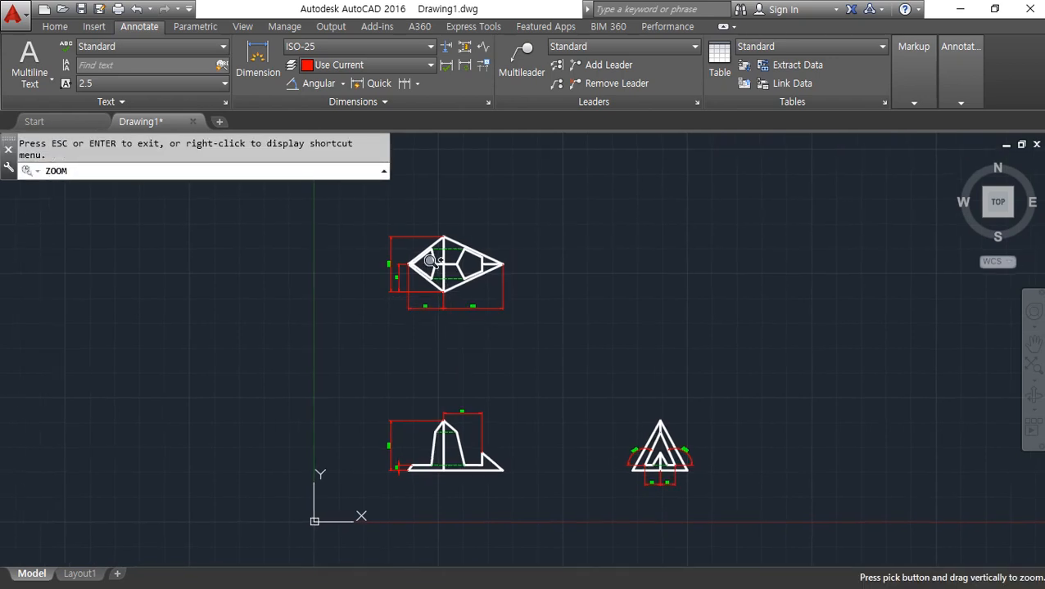
pyautogui.moveTo(463, 349); pyautogui.dragTo(439, 100)
pyautogui.moveTo(445, 250); pyautogui.dragTo(490, 337, button='middle')
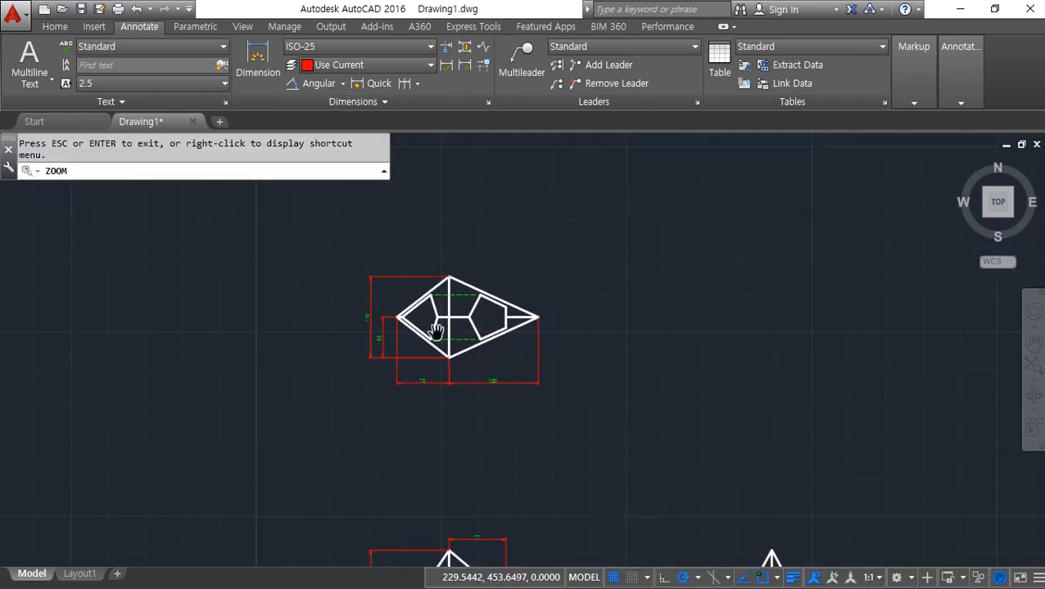
pyautogui.press('Escape')
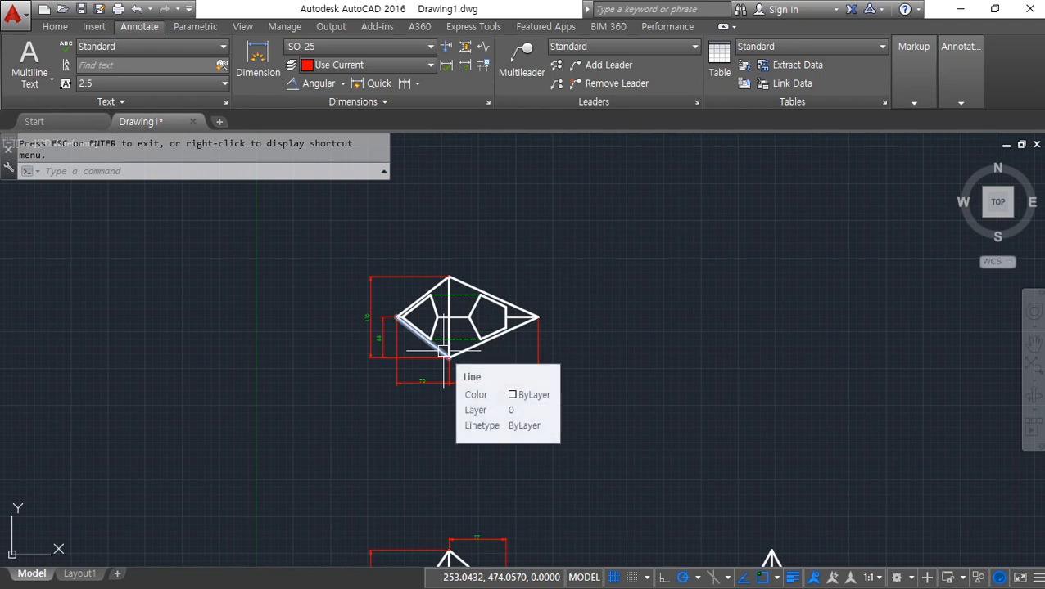
# Zoom to a window enclosing the whole top view with its dimensions.
pyautogui.write('z')
pyautogui.press('Return')
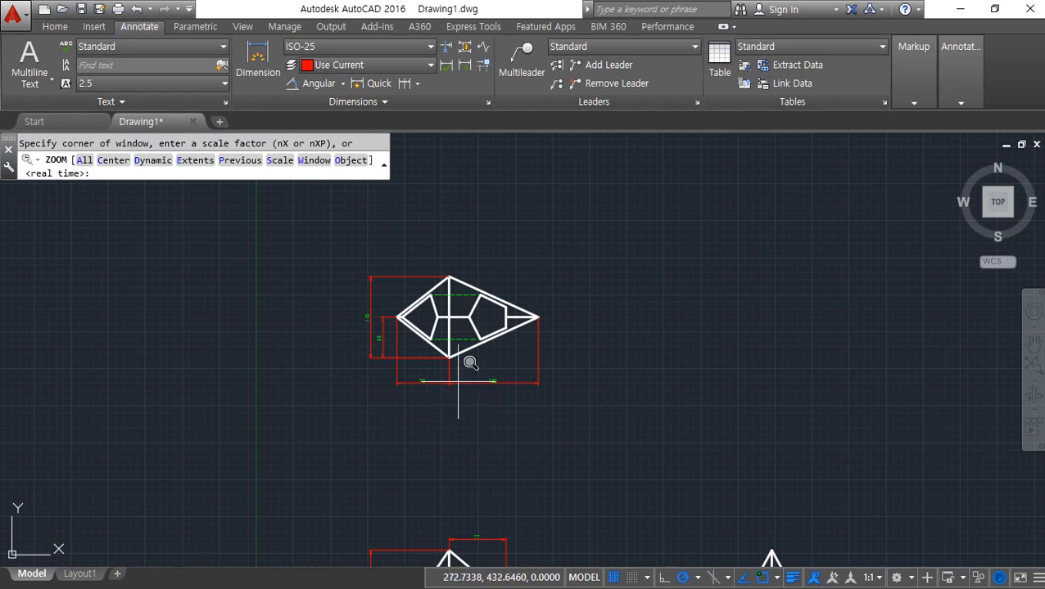
pyautogui.click(369, 265)
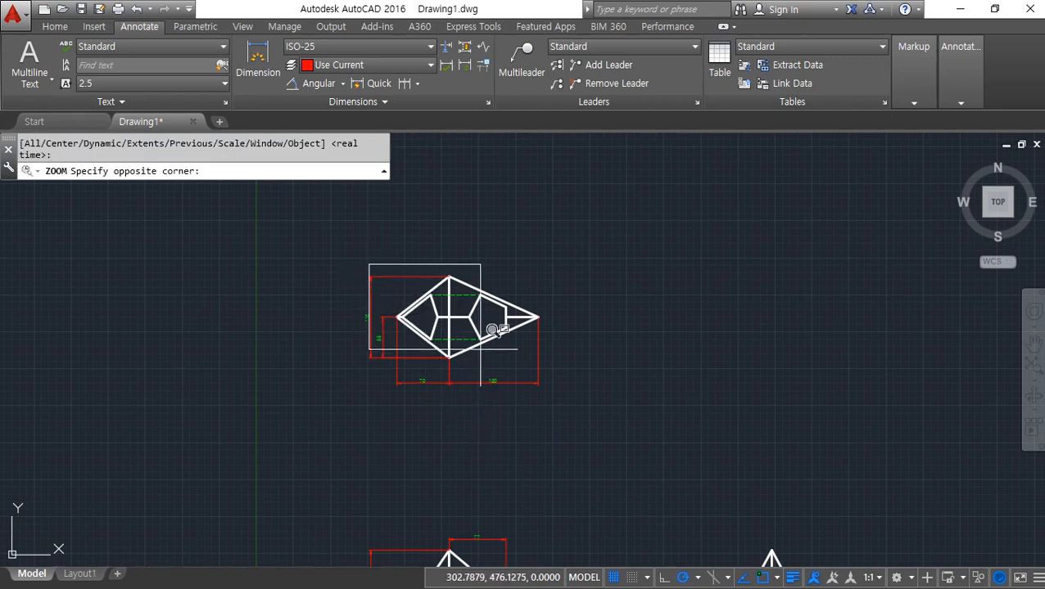
pyautogui.click(545, 397)
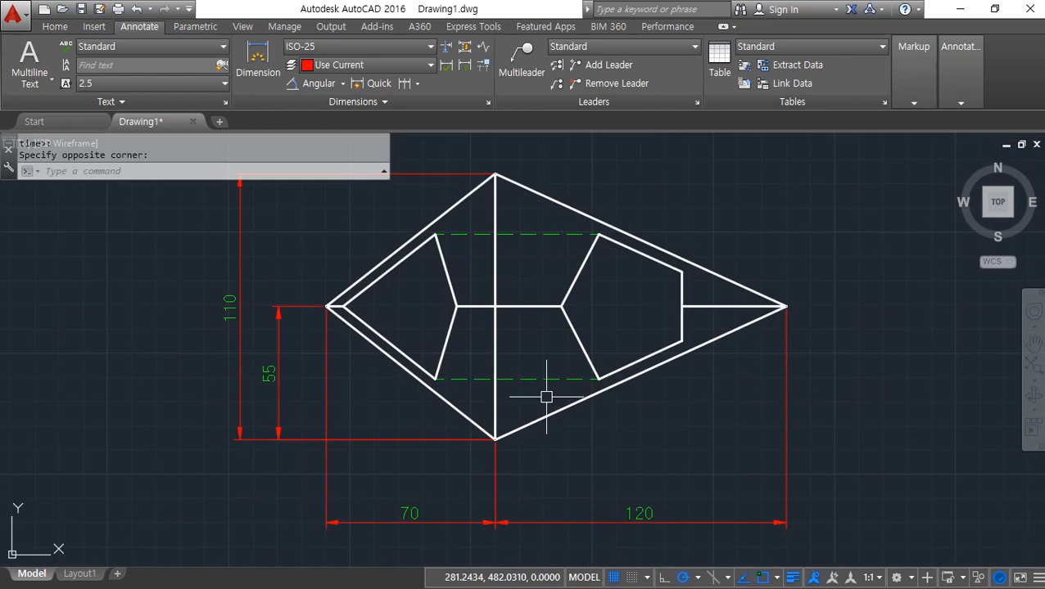
# Zoom to a smaller window around the five-sided inner outline in the right half of the top view.
pyautogui.write('z')
pyautogui.press('Return')
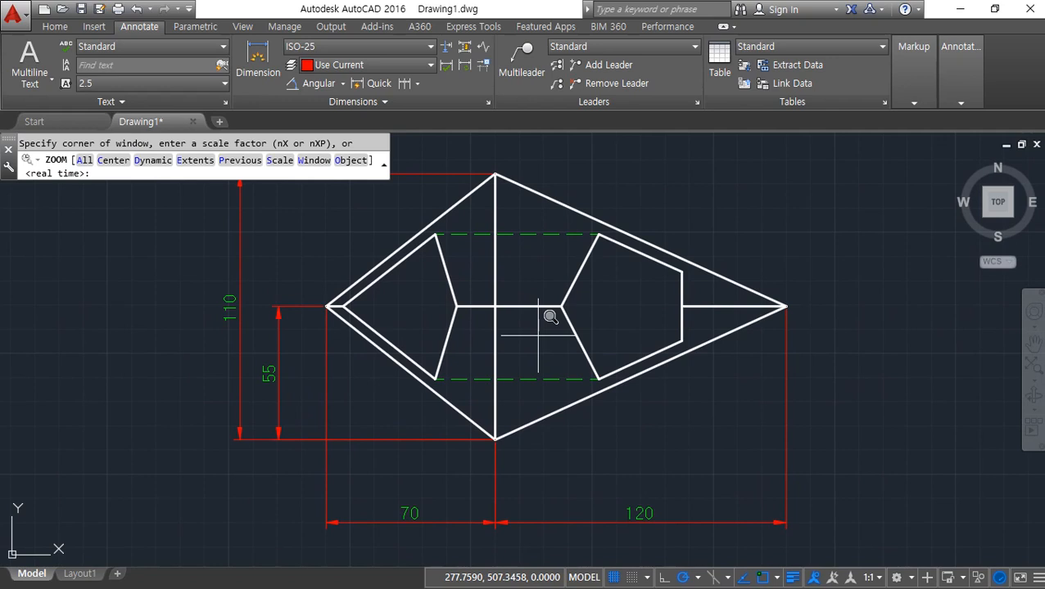
pyautogui.click(537, 220)
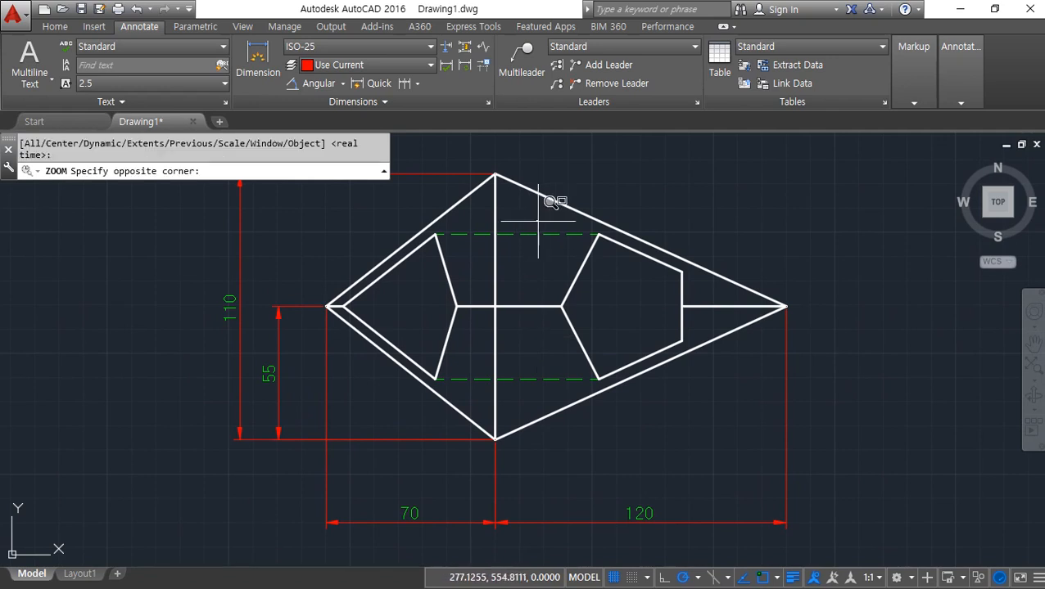
pyautogui.click(710, 393)
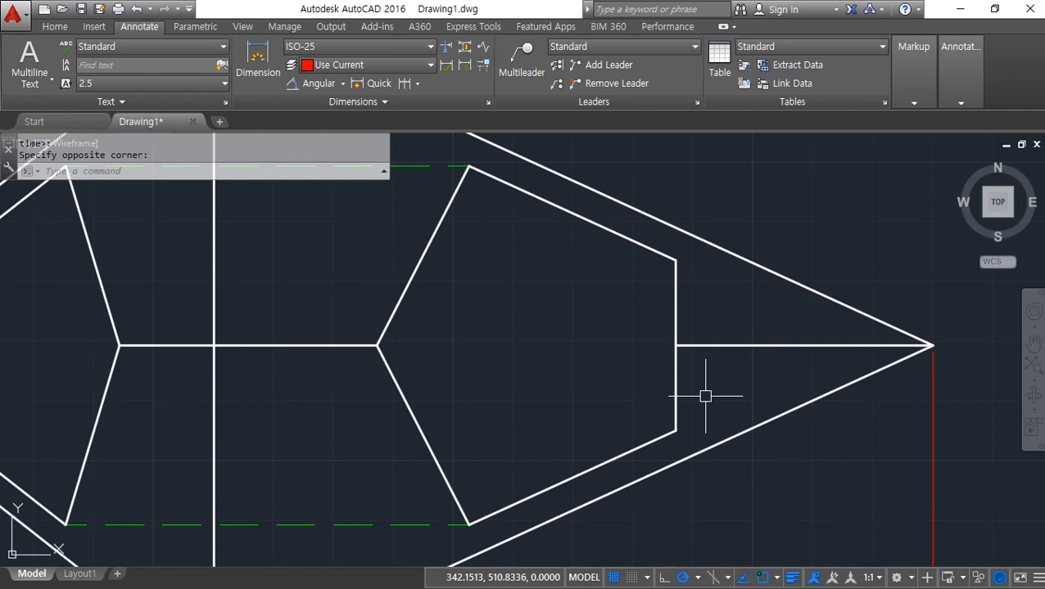
# Show the whole drawing with the Zoom All option and mark the origin and the outer bounds of the views.
pyautogui.write('z')
pyautogui.press('Return')
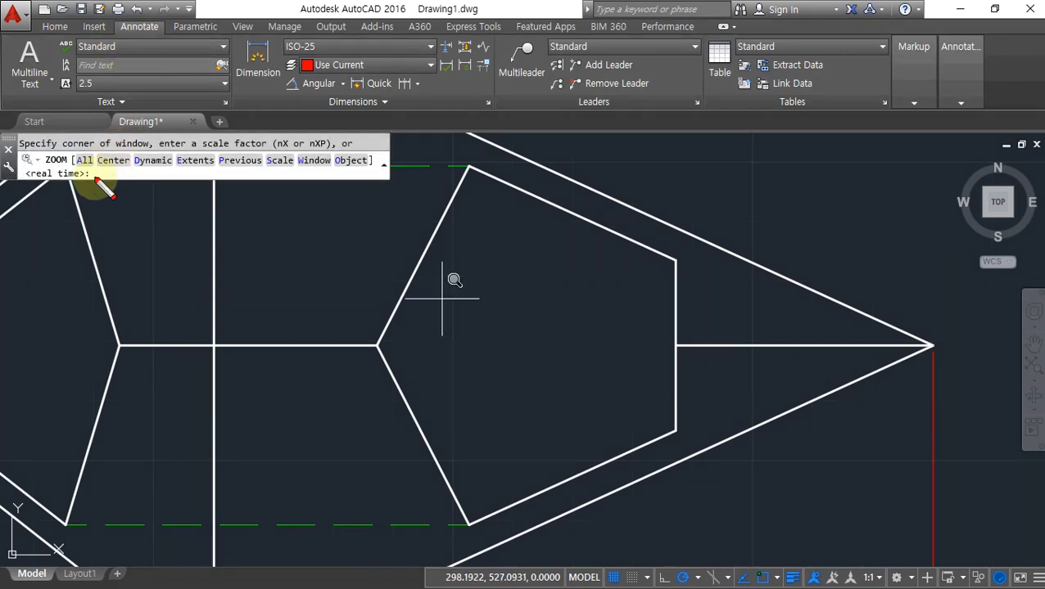
pyautogui.moveTo(95, 179)
pyautogui.mouseDown()
pyautogui.moveTo(83, 144)
pyautogui.moveTo(110, 187)
pyautogui.mouseUp()
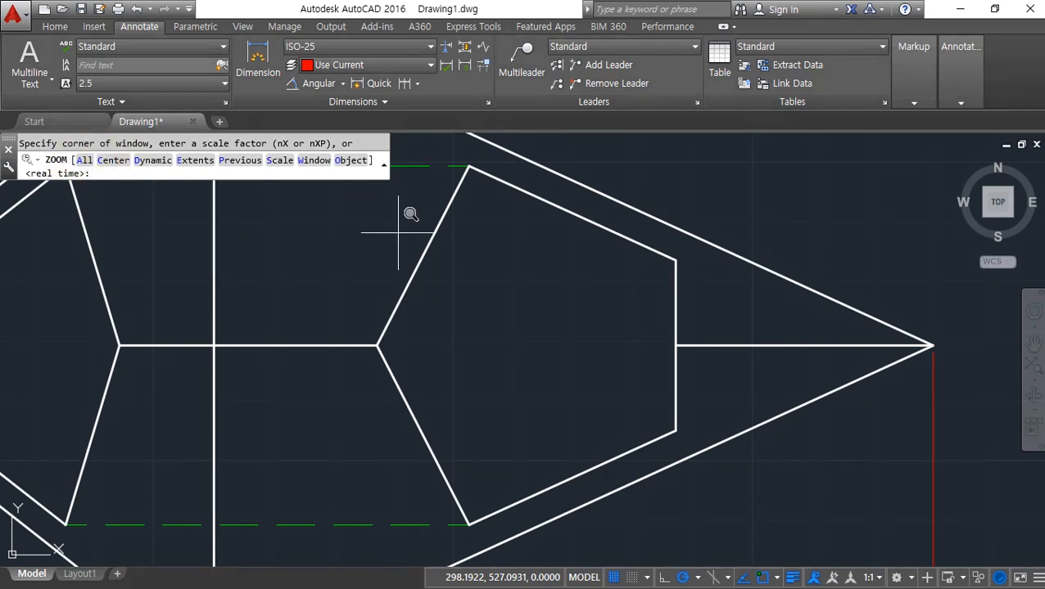
pyautogui.write('a')
pyautogui.press('Return')
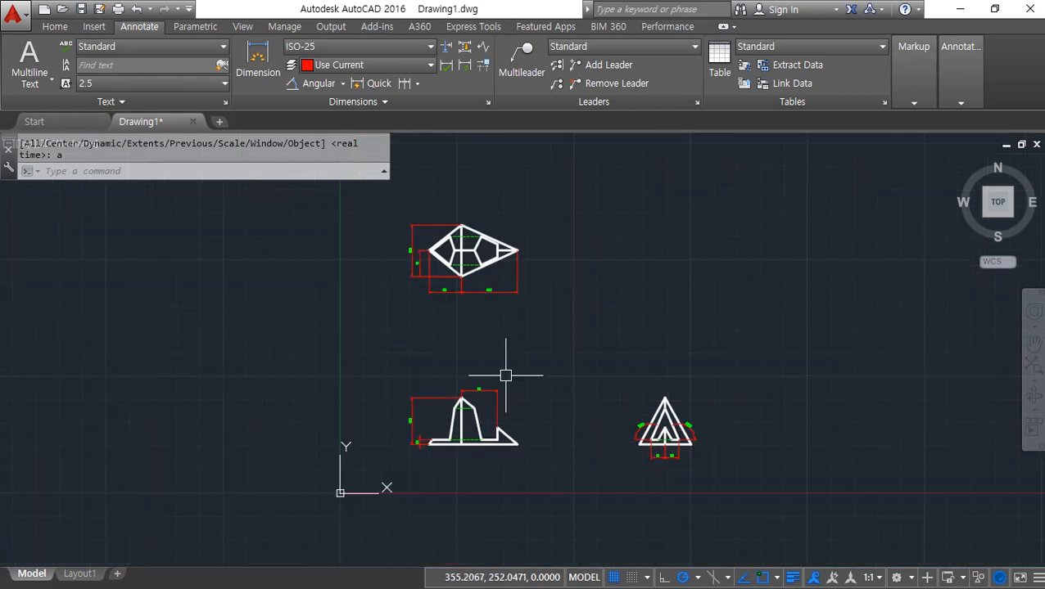
pyautogui.moveTo(338, 489)
pyautogui.mouseDown()
pyautogui.moveTo(315, 495)
pyautogui.moveTo(348, 514)
pyautogui.mouseUp()
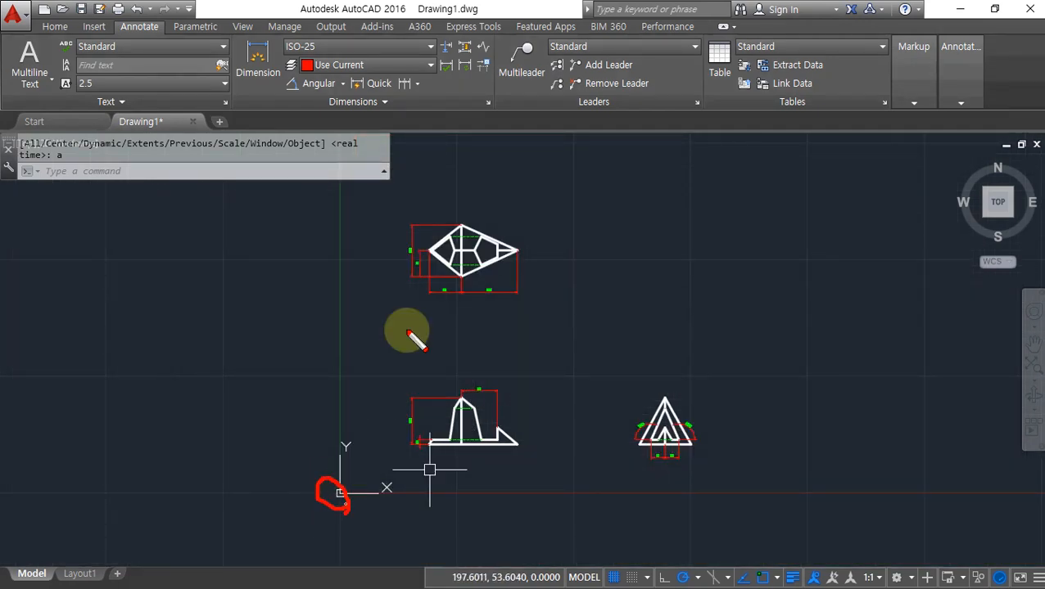
pyautogui.click(429, 221)
pyautogui.moveTo(517, 228)
pyautogui.mouseDown()
pyautogui.moveTo(637, 232)
pyautogui.moveTo(684, 295)
pyautogui.moveTo(690, 449)
pyautogui.mouseUp()
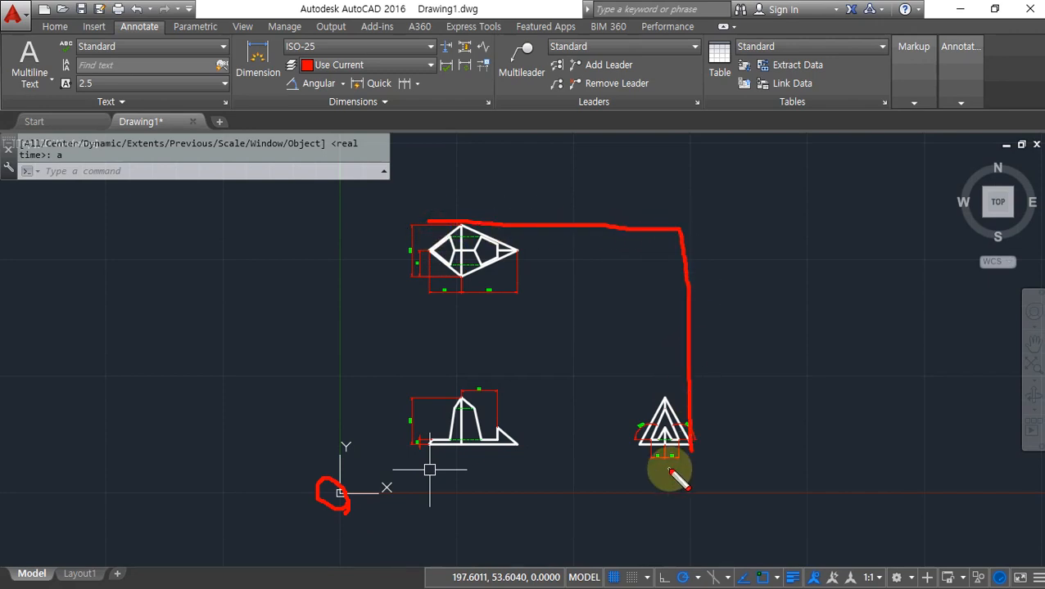
# Repeat Zoom with the All option and circle the area near the origin below the front view.
pyautogui.press('Return')
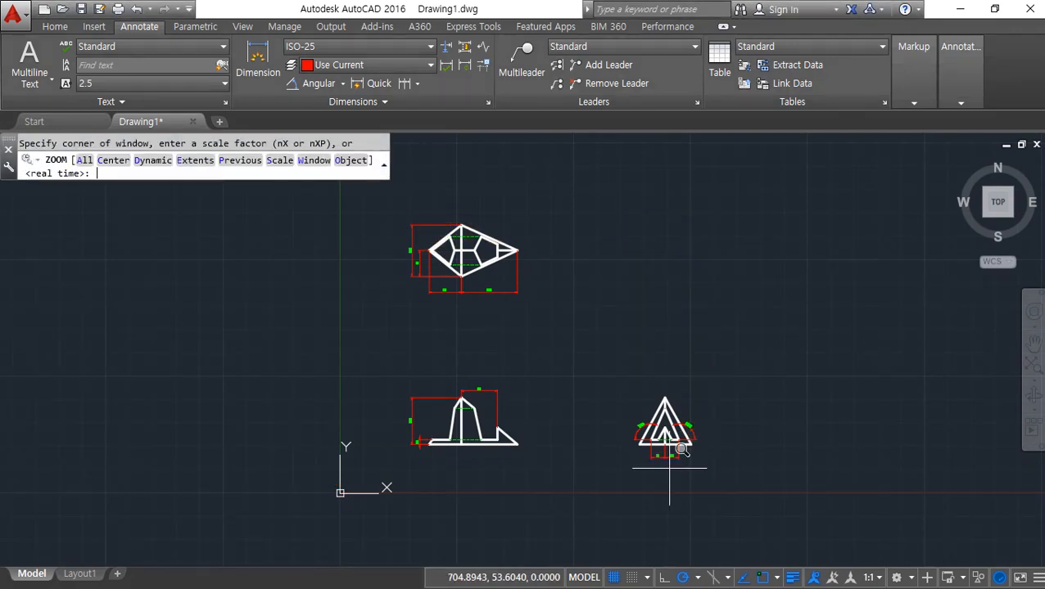
pyautogui.write('a')
pyautogui.press('Return')
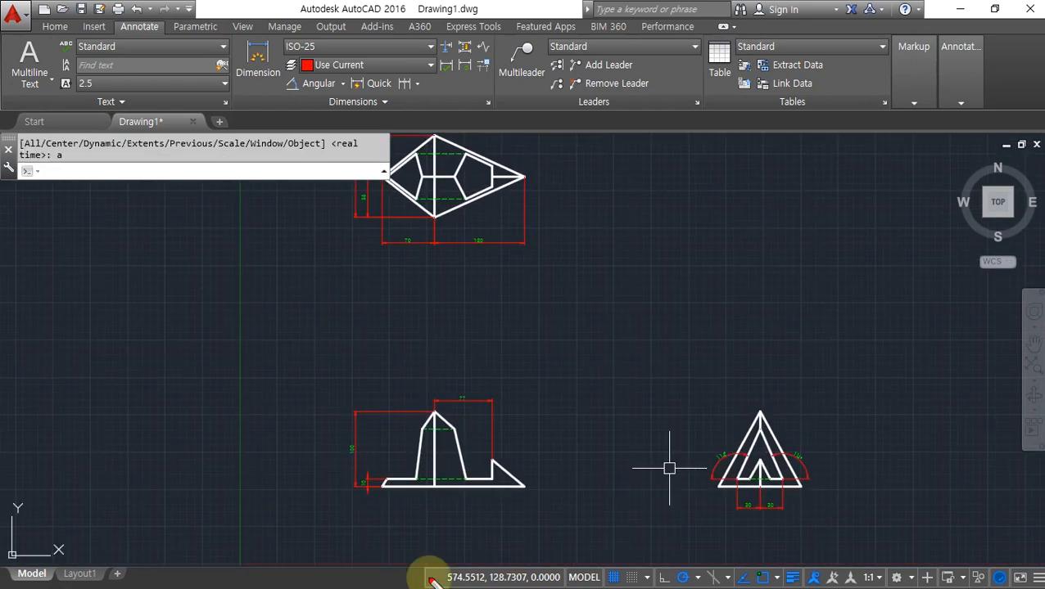
pyautogui.moveTo(273, 542)
pyautogui.mouseDown()
pyautogui.moveTo(292, 496)
pyautogui.moveTo(245, 497)
pyautogui.moveTo(226, 511)
pyautogui.moveTo(247, 544)
pyautogui.moveTo(238, 525)
pyautogui.moveTo(275, 506)
pyautogui.moveTo(291, 572)
pyautogui.mouseUp()
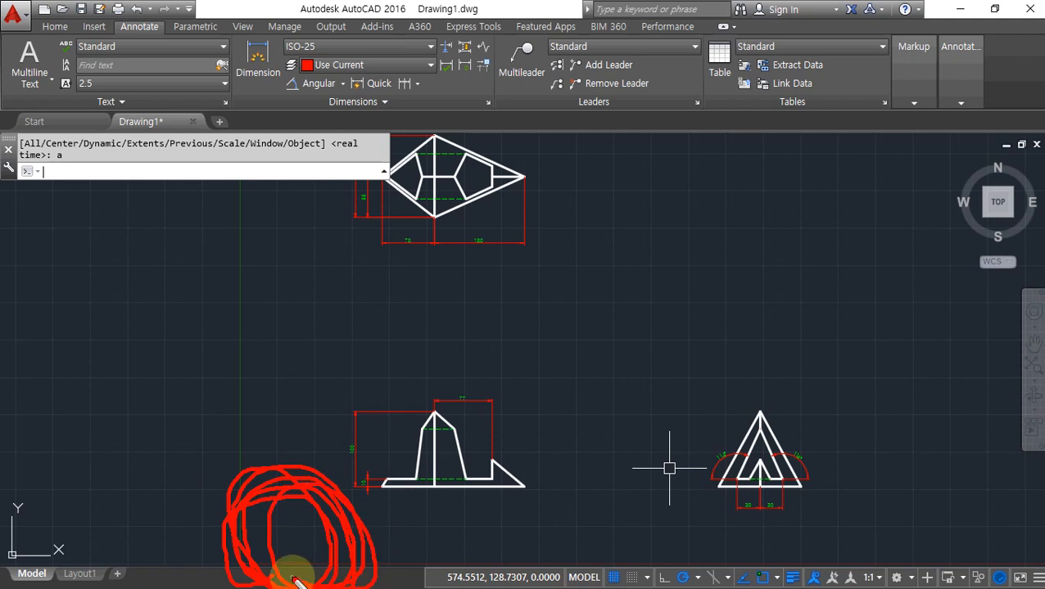
pyautogui.press('Escape')
# Mark the Extents option of the Zoom command and use it to fit all drawn objects.
pyautogui.write('z')
pyautogui.press('Return')
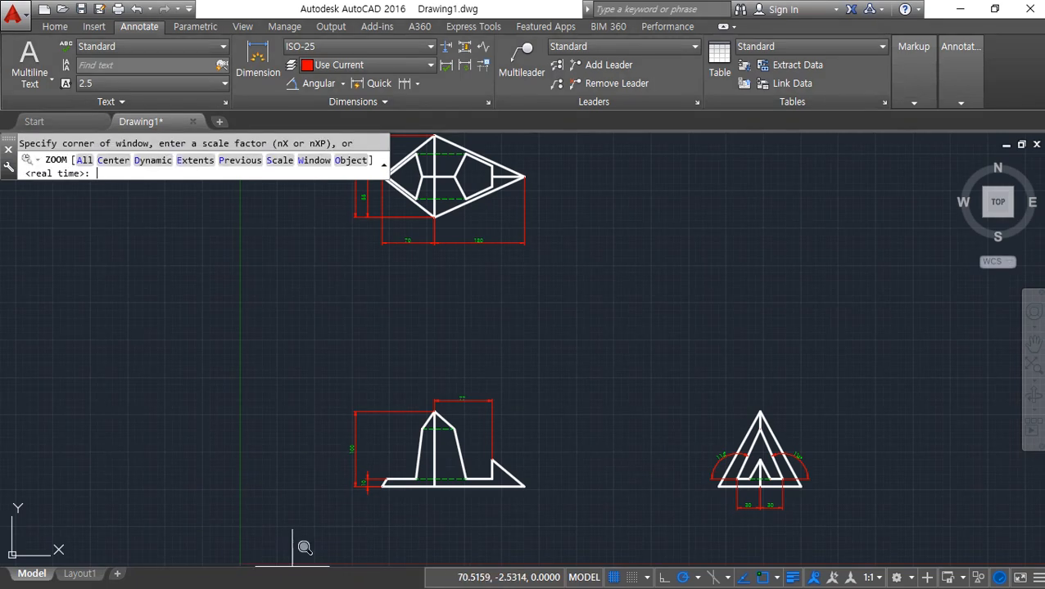
pyautogui.moveTo(183, 176); pyautogui.dragTo(204, 182)
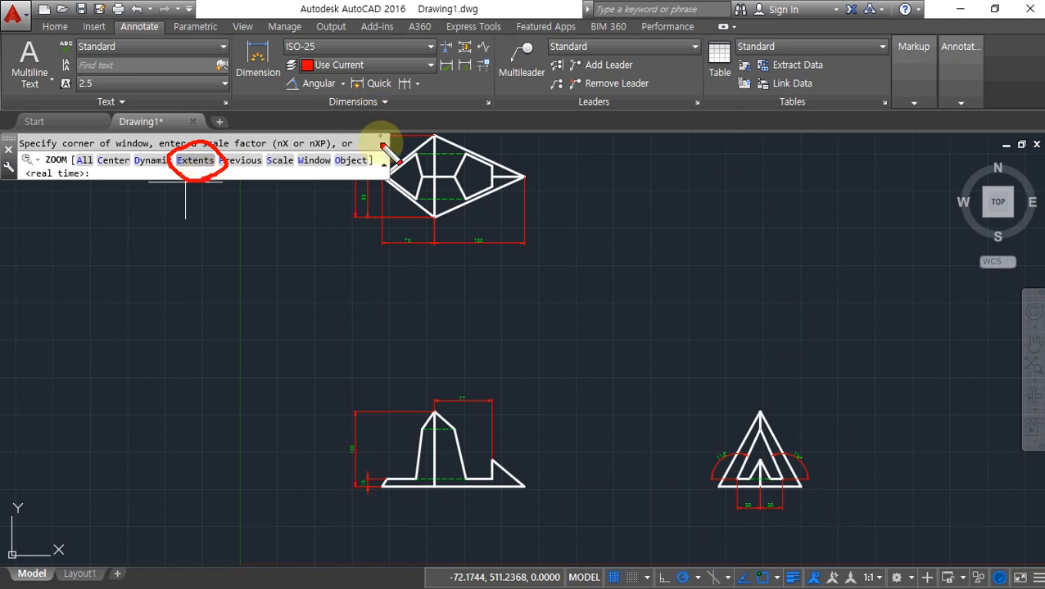
pyautogui.press('Escape')
pyautogui.write('e')
pyautogui.press('Return')
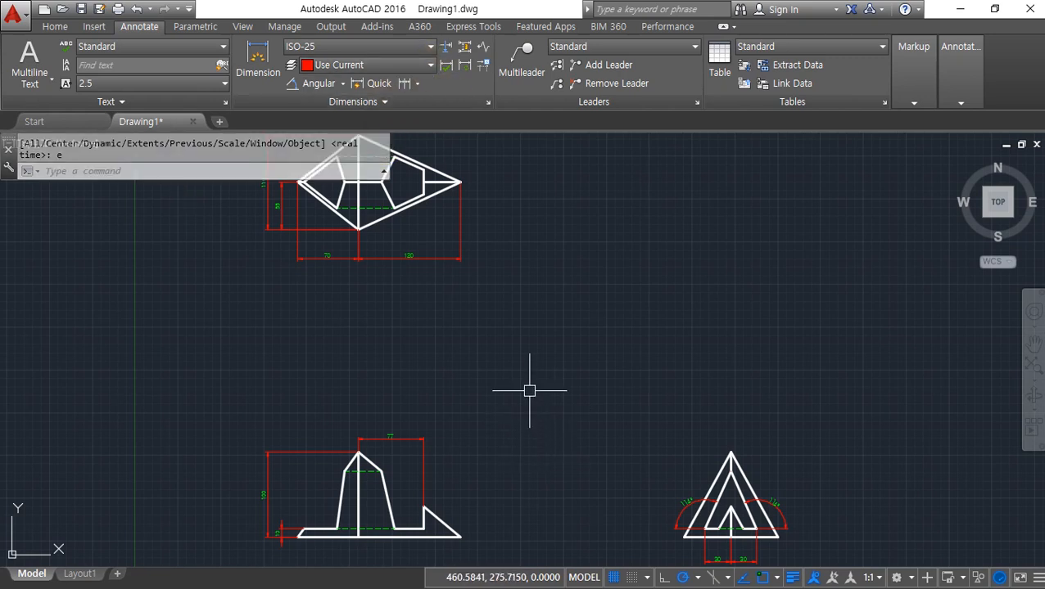
# Mark the Zoom command's value prompt and magnify the drawing by a scale factor of 2.
pyautogui.scroll(-2, 529, 391)
pyautogui.moveTo(529, 392); pyautogui.dragTo(553, 394, button='middle')
pyautogui.write('z')
pyautogui.press('Return')
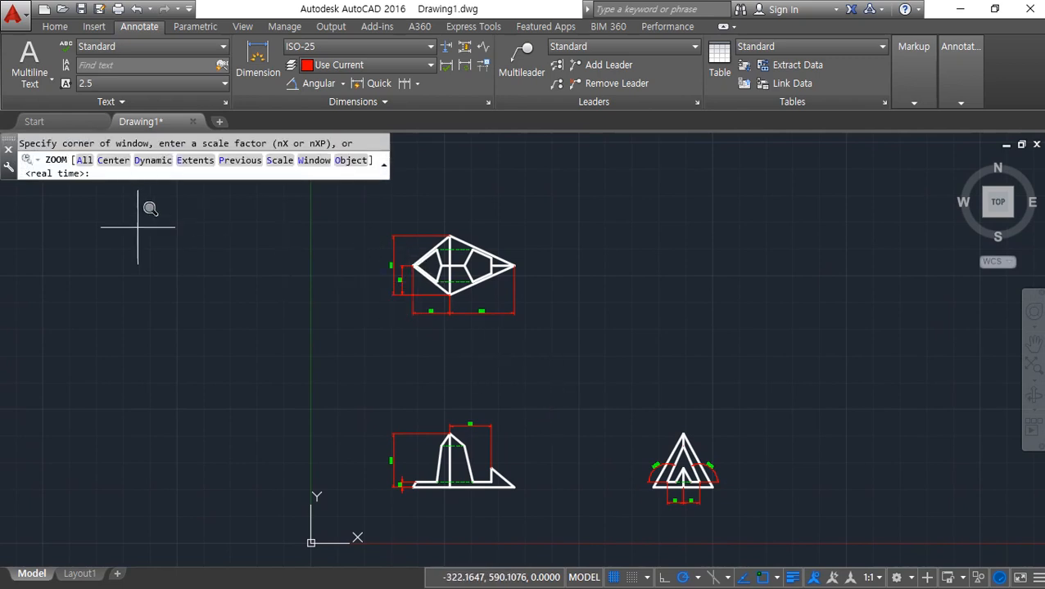
pyautogui.moveTo(120, 209)
pyautogui.mouseDown()
pyautogui.moveTo(131, 168)
pyautogui.moveTo(117, 232)
pyautogui.mouseUp()
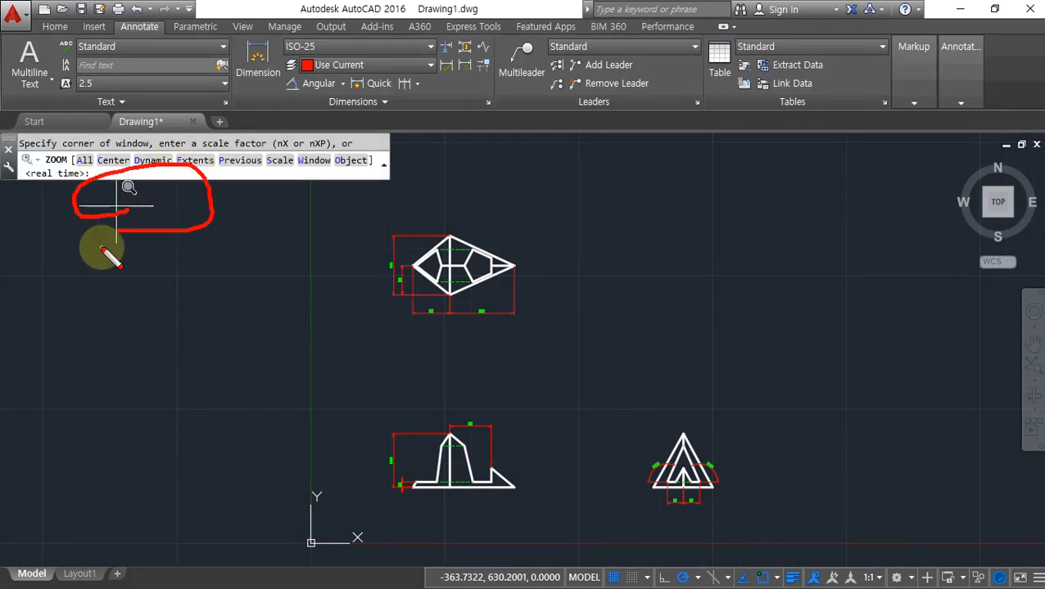
pyautogui.press('Escape')
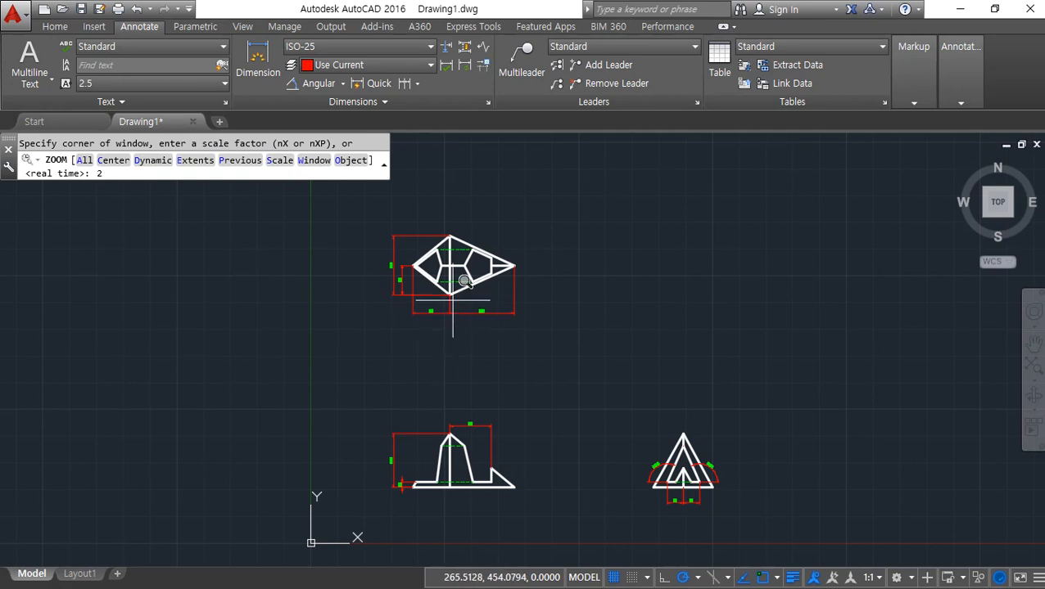
pyautogui.press('Return')
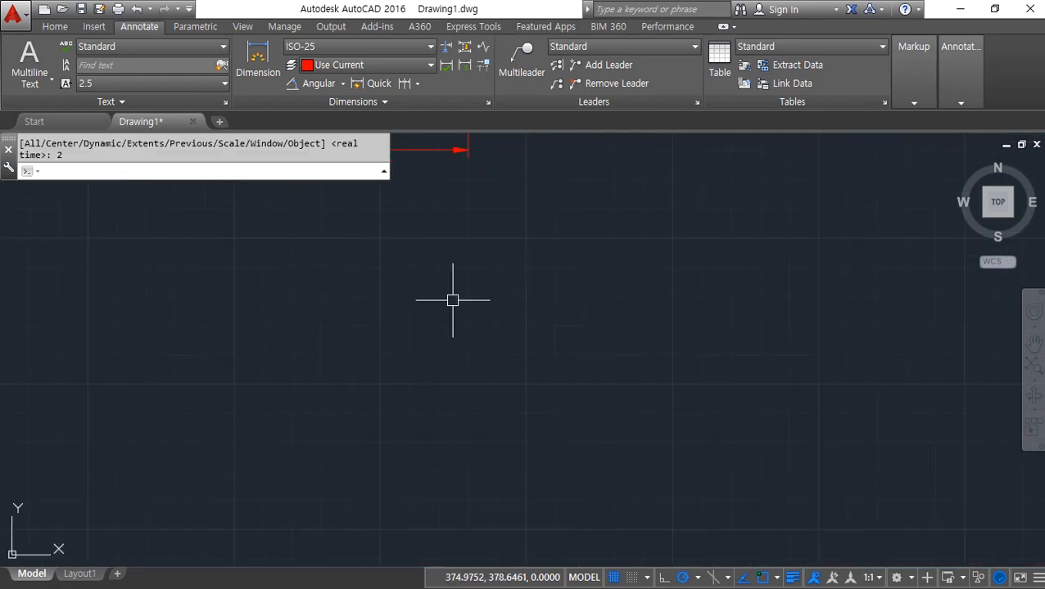
# Bring the top view back into the drawing area and zoom with a scale factor of 2 again.
pyautogui.moveTo(481, 236); pyautogui.dragTo(772, 586, button='middle')
pyautogui.moveTo(477, 281); pyautogui.dragTo(536, 357, button='middle')
pyautogui.write('z')
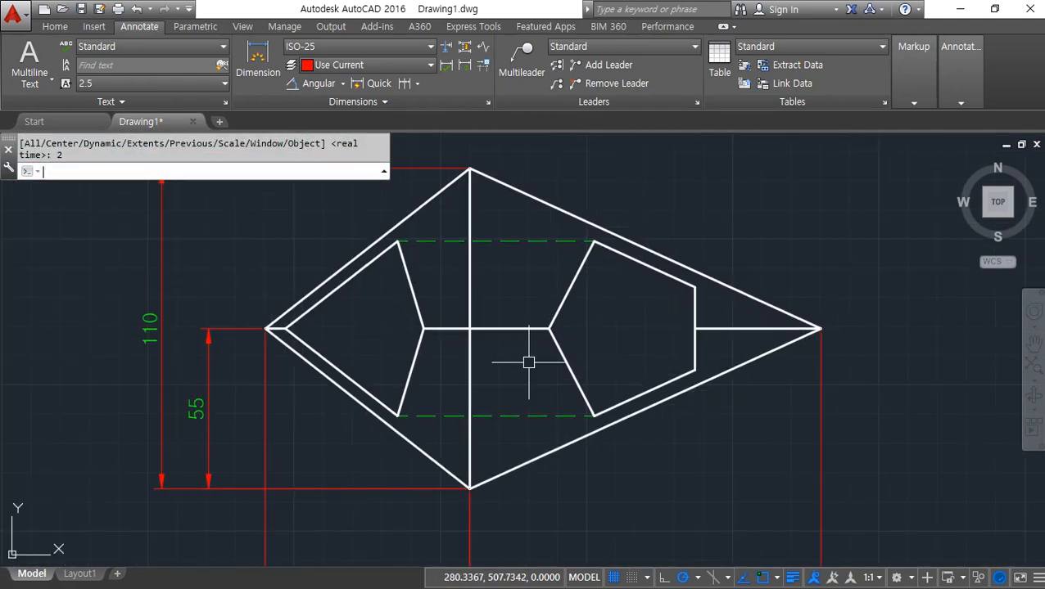
pyautogui.press('Return')
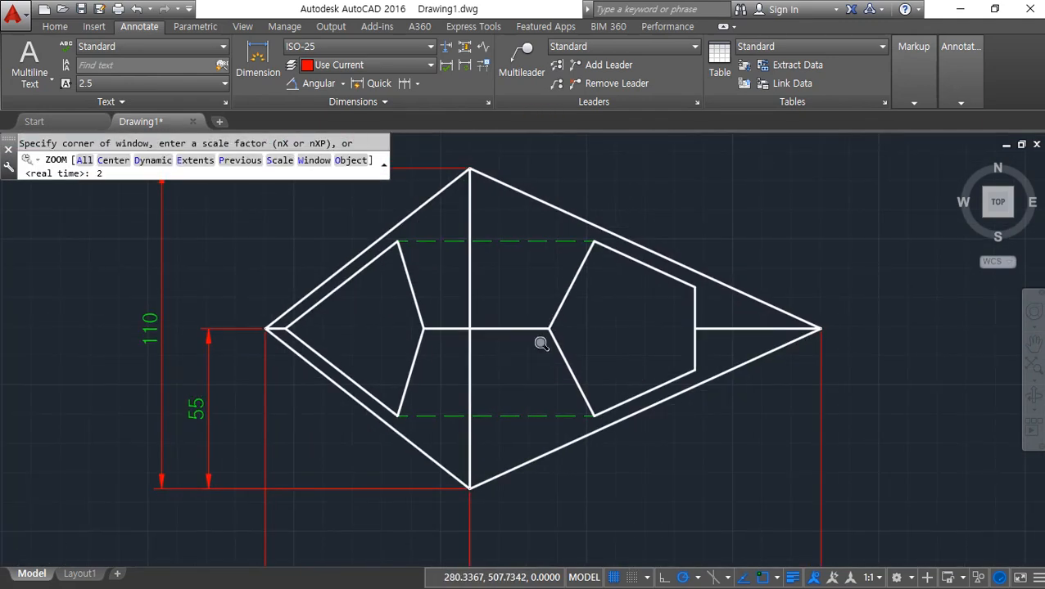
pyautogui.press('Return')
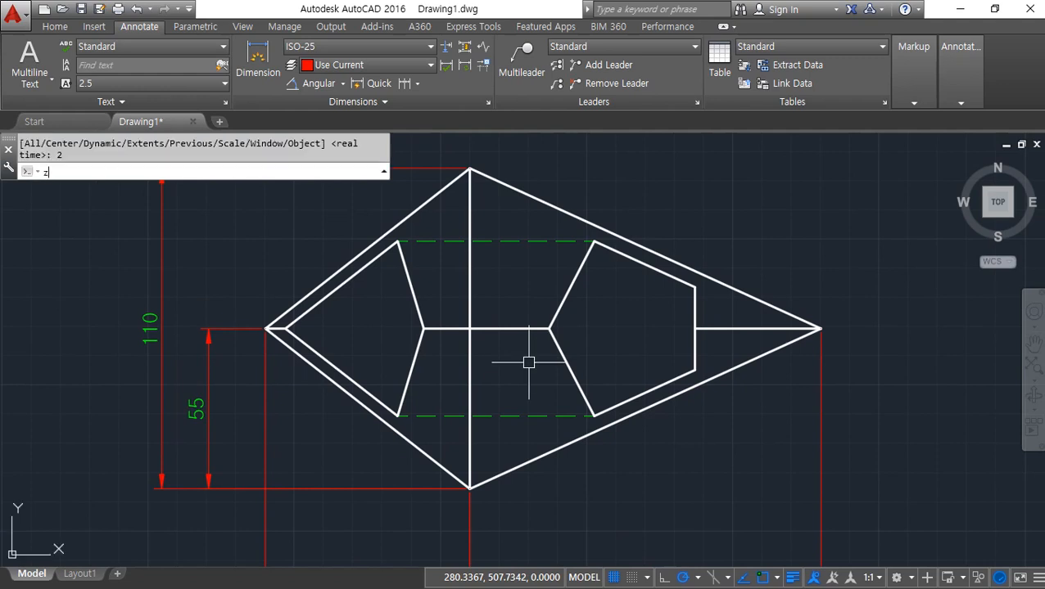
# Zoom the top view with a scale factor of 3.
pyautogui.press('Return')
pyautogui.write('3')
pyautogui.press('Return')
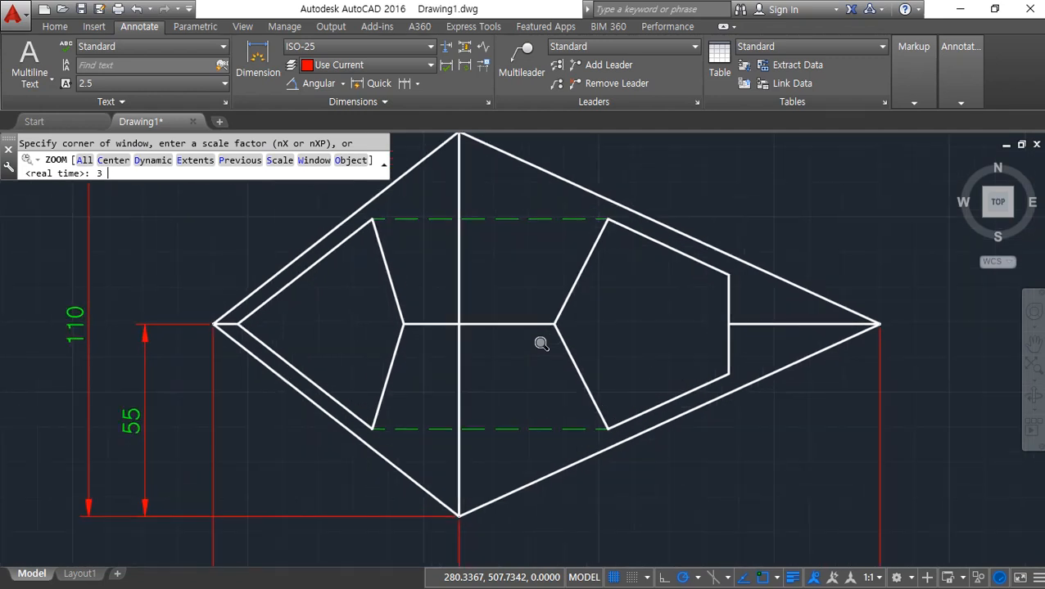
# Apply the zoom scale factor of 3 and zoom the drawing out with a scale factor of 1.
pyautogui.press('Return')
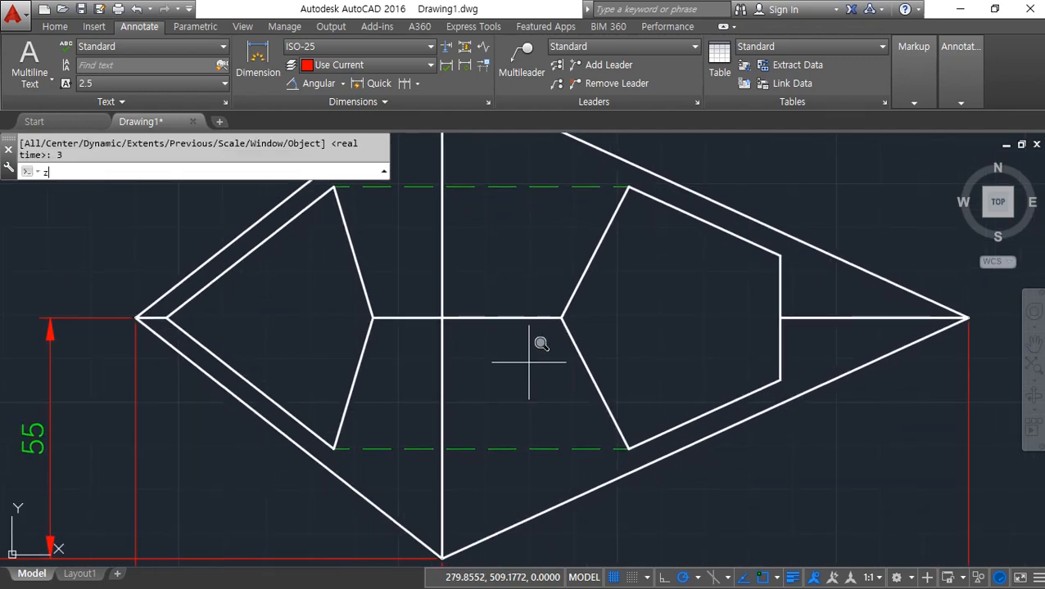
pyautogui.write('1')
pyautogui.press('Return')
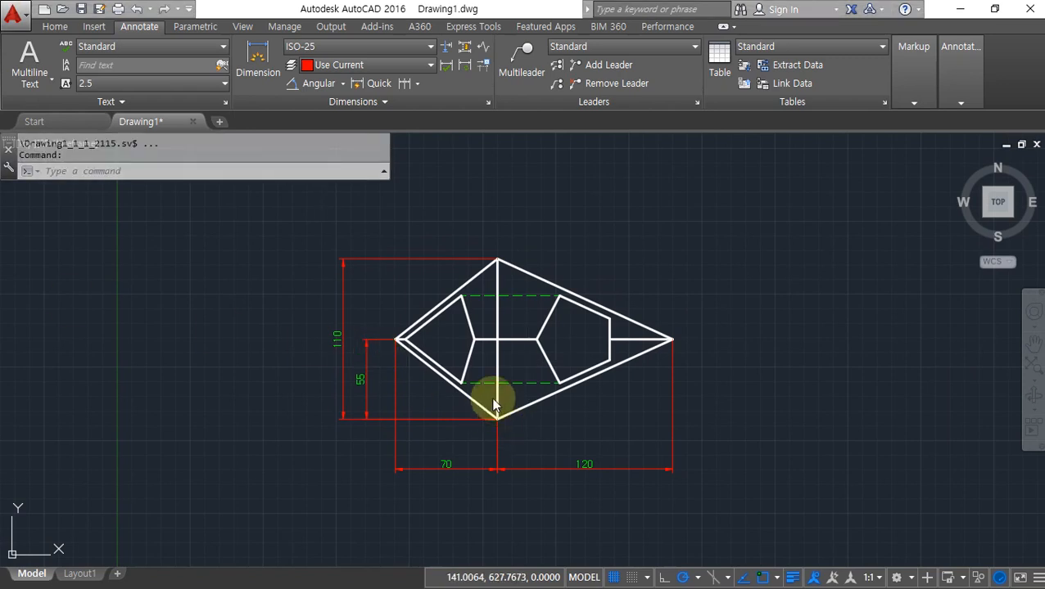
# Mark the Zoom command's value prompt and magnify the dimensioned drawing with a scale factor of 2.
pyautogui.write('z')
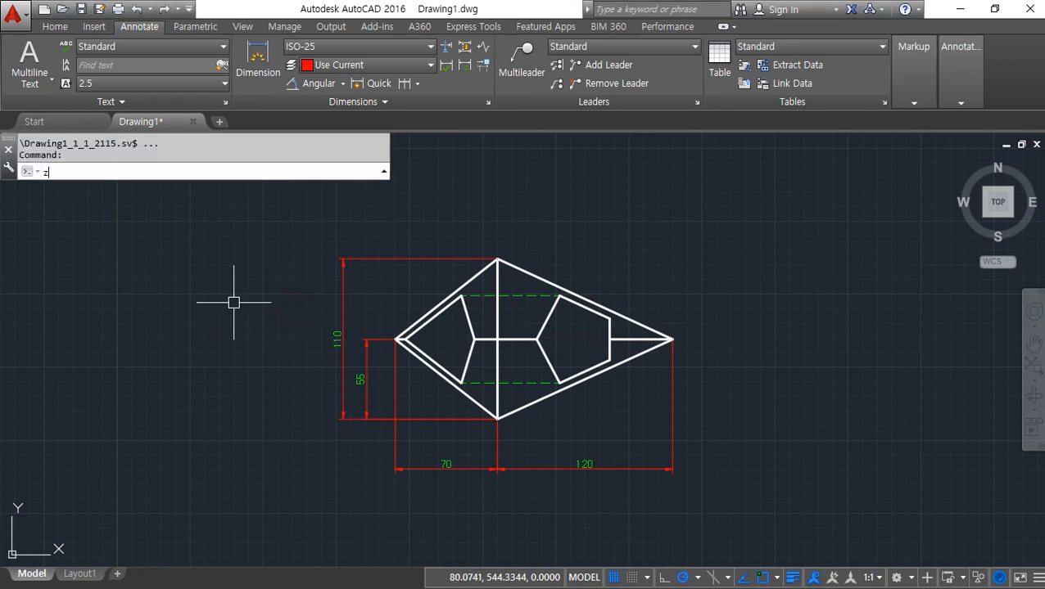
pyautogui.press('Return')
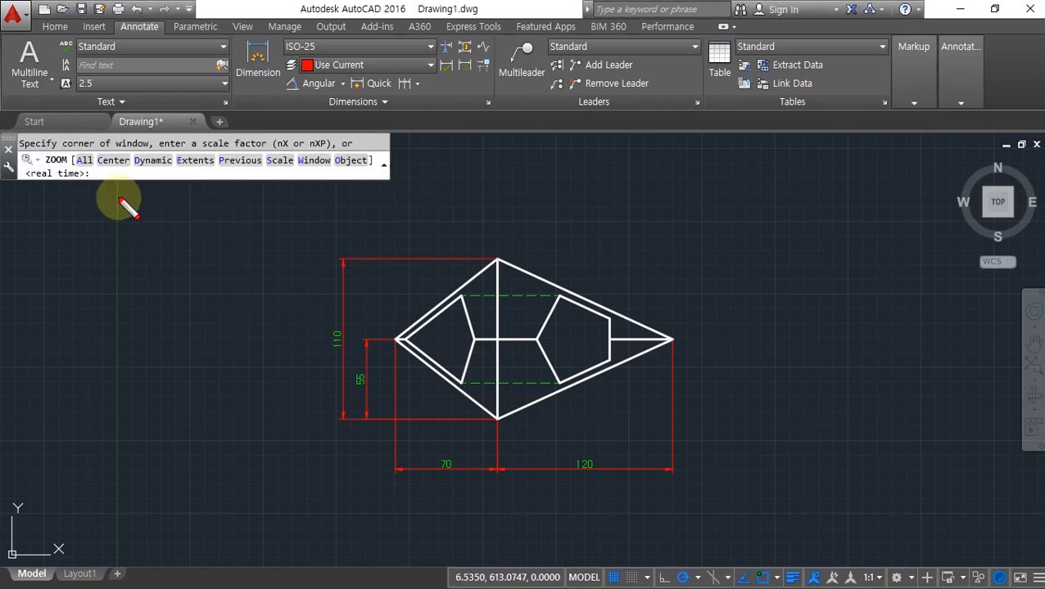
pyautogui.moveTo(116, 199)
pyautogui.mouseDown()
pyautogui.moveTo(95, 184)
pyautogui.moveTo(114, 166)
pyautogui.moveTo(138, 197)
pyautogui.moveTo(122, 199)
pyautogui.mouseUp()
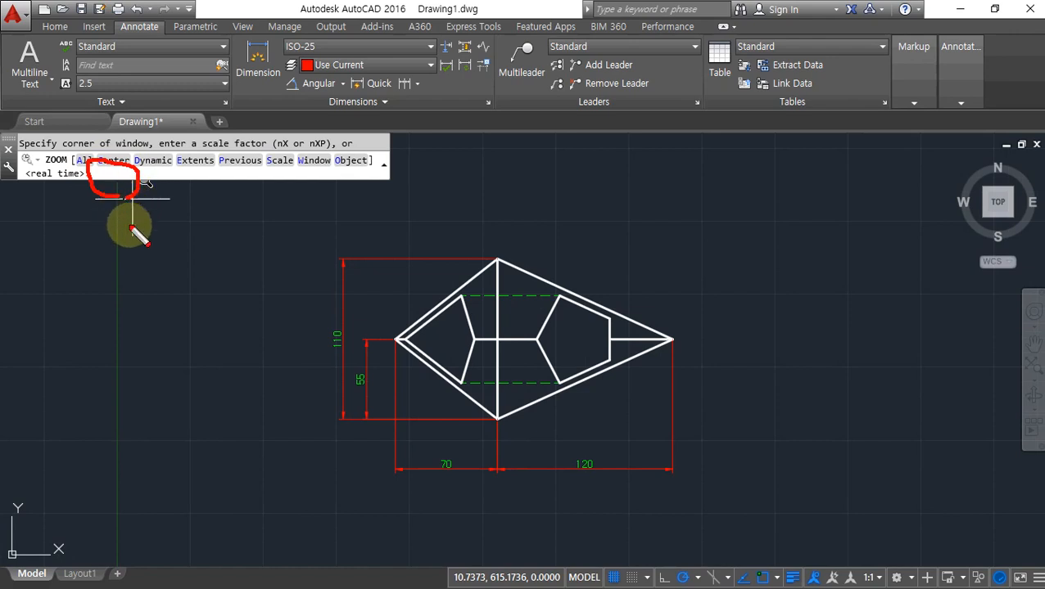
pyautogui.press('Escape')
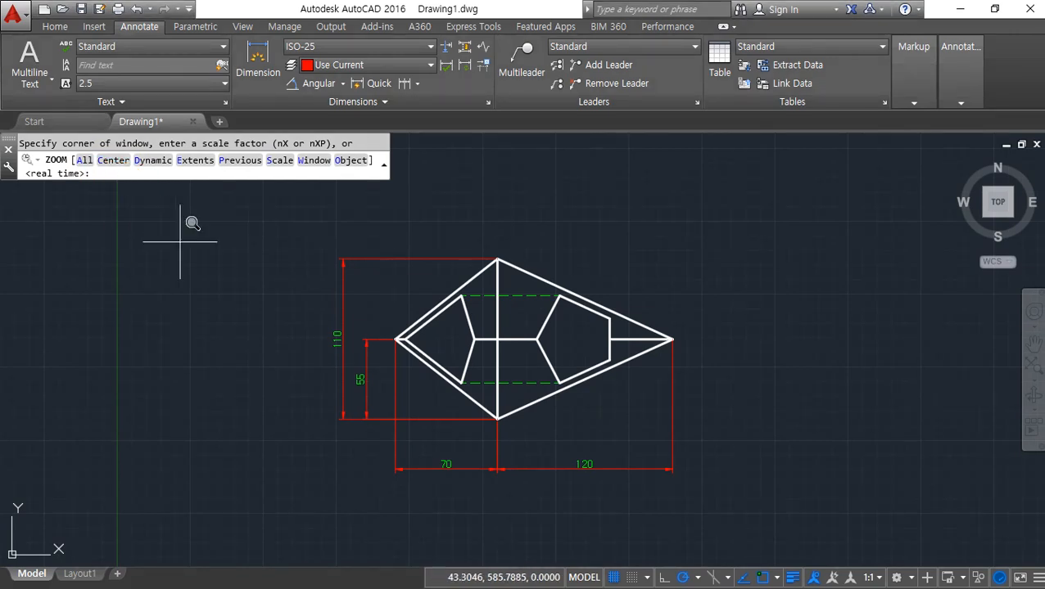
pyautogui.write('2')
pyautogui.press('Return')
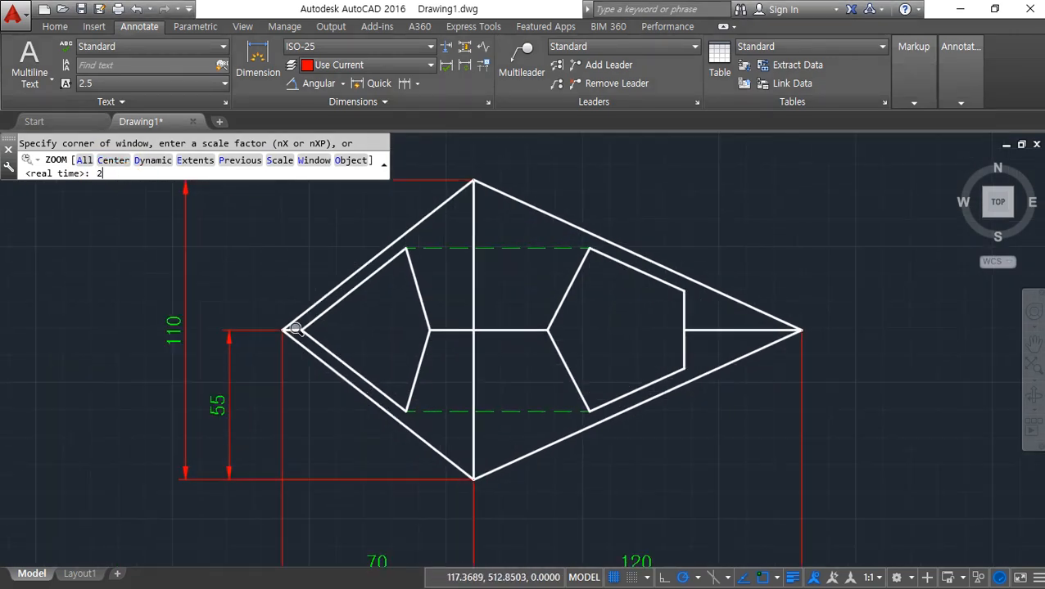
pyautogui.press('Return')
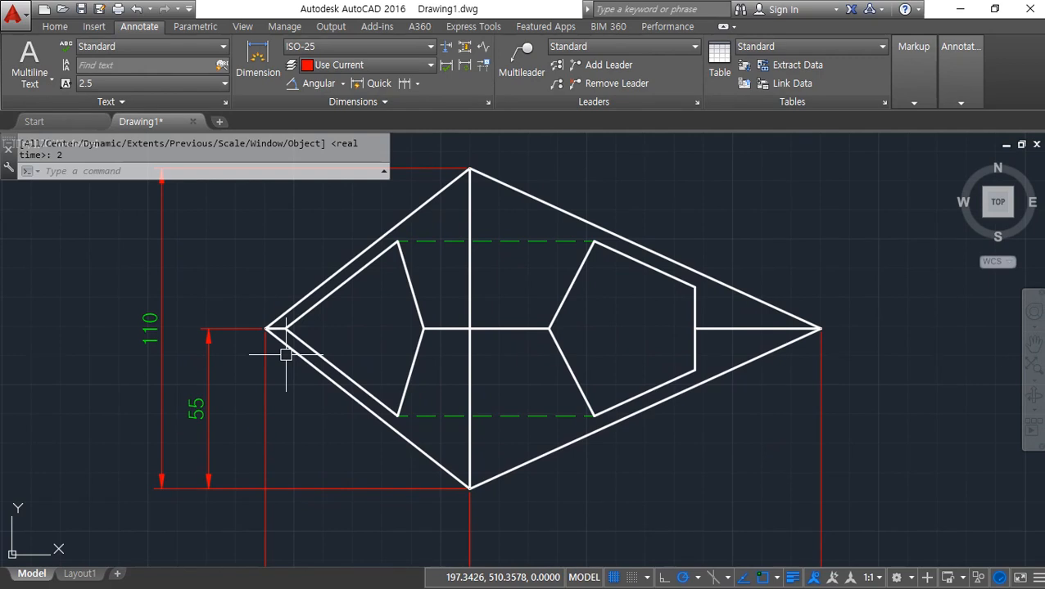
# Repeat the Zoom command with the same scale factor of 2.
pyautogui.write('z')
pyautogui.press('Return')
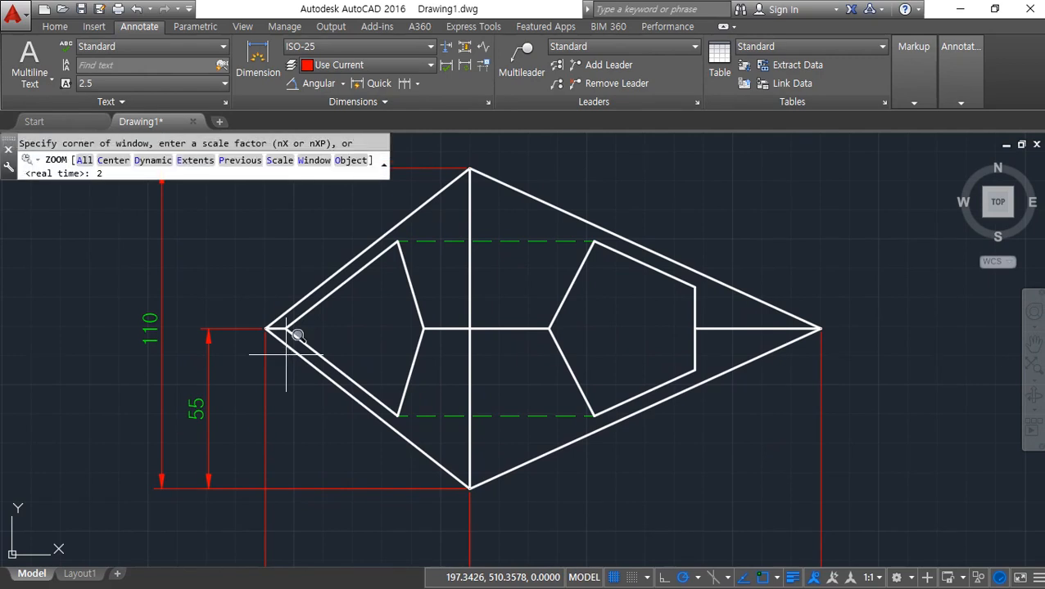
pyautogui.write('2')
pyautogui.press('Return')
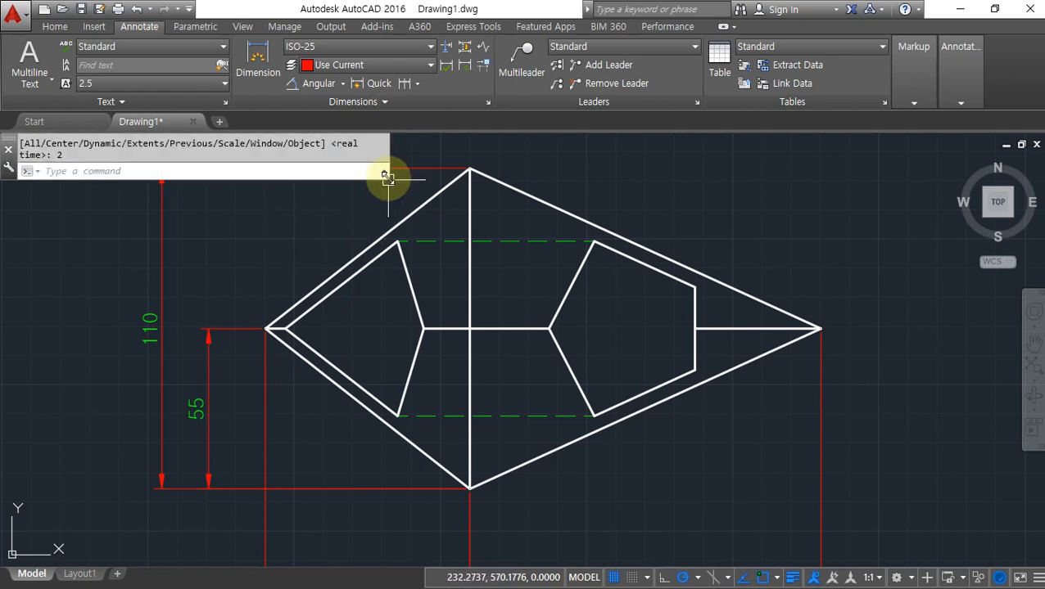
# Enlarge the command window in width and height to show more history lines and start the LIMITS command.
pyautogui.moveTo(391, 177); pyautogui.dragTo(818, 243)
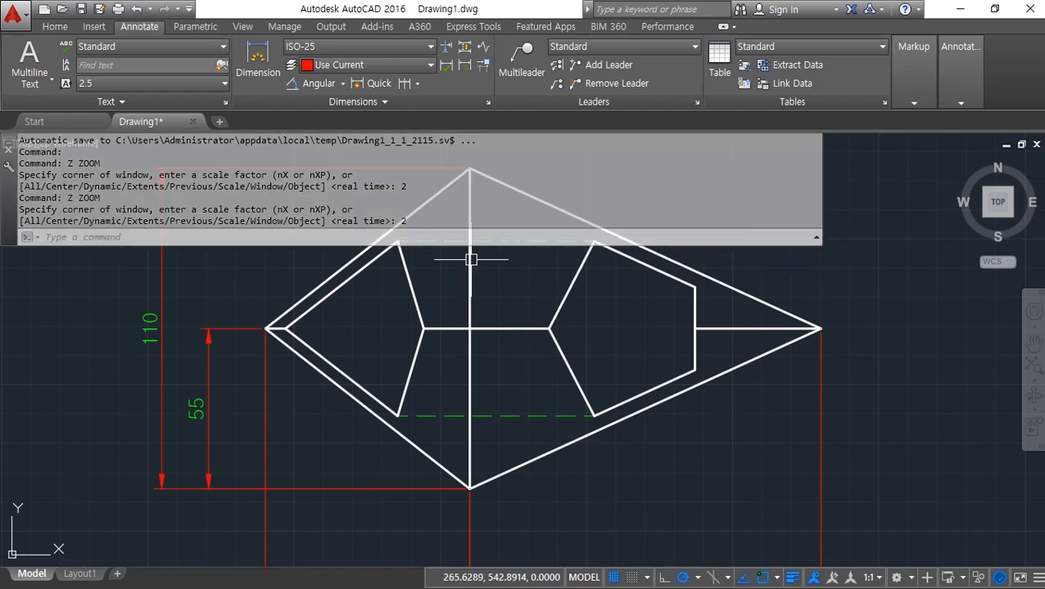
pyautogui.click(370, 238)
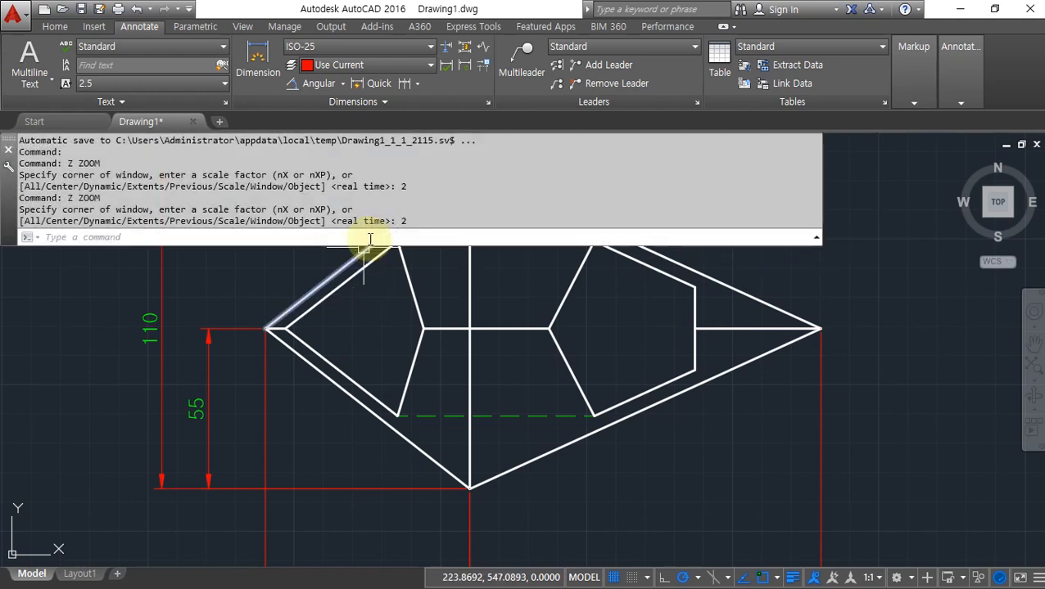
pyautogui.write('limits')
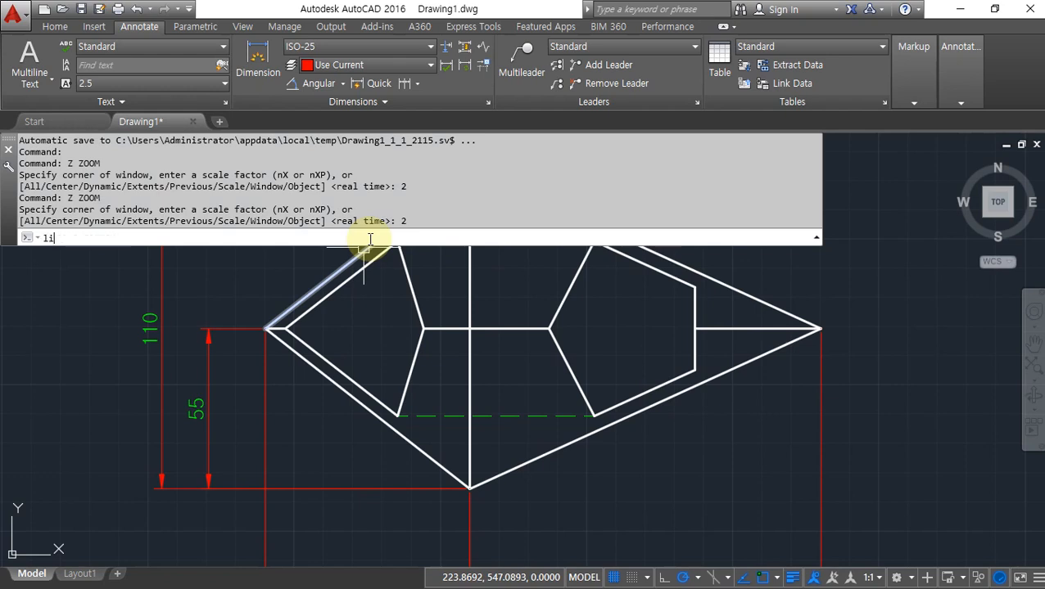
pyautogui.press('Return')
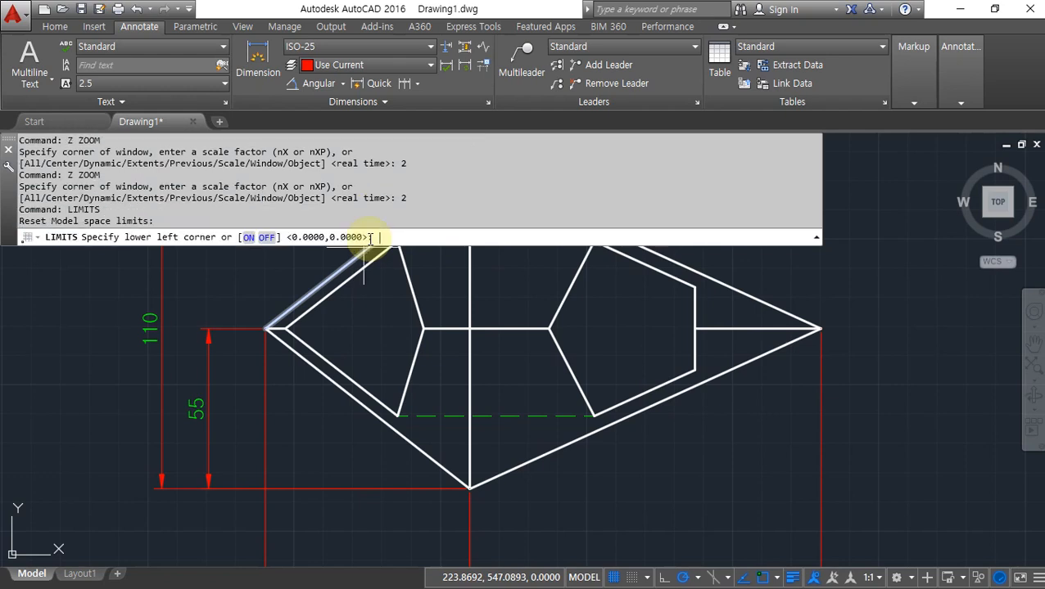
# Mark the lower left corner prompt of the limits and accept its default 0.0000,0.0000.
pyautogui.hotkey('ctrl', 'alt', 'd')
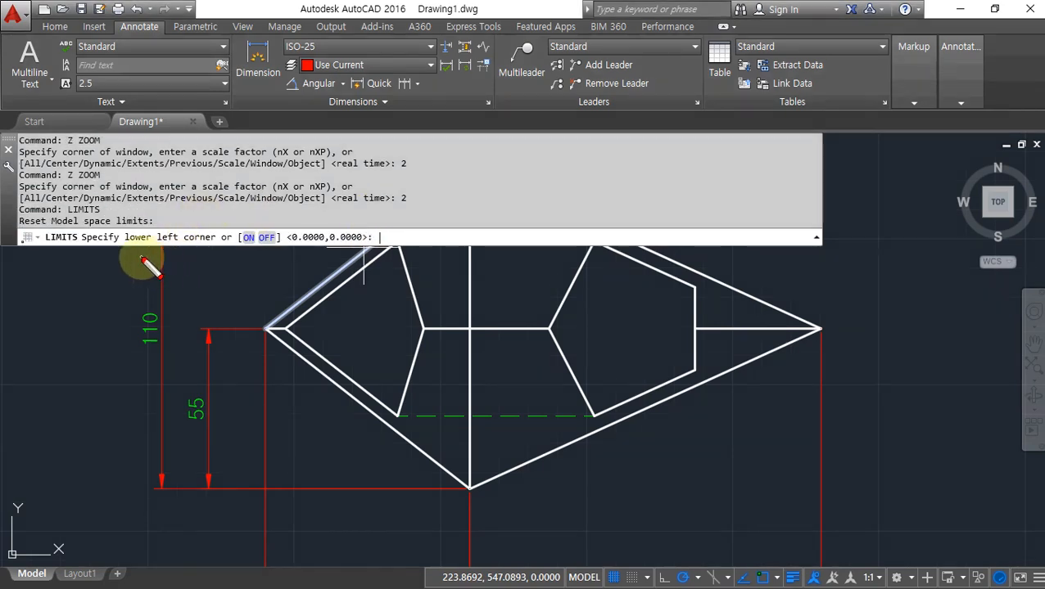
pyautogui.moveTo(122, 255)
pyautogui.mouseDown()
pyautogui.moveTo(143, 210)
pyautogui.moveTo(239, 245)
pyautogui.moveTo(163, 262)
pyautogui.mouseUp()
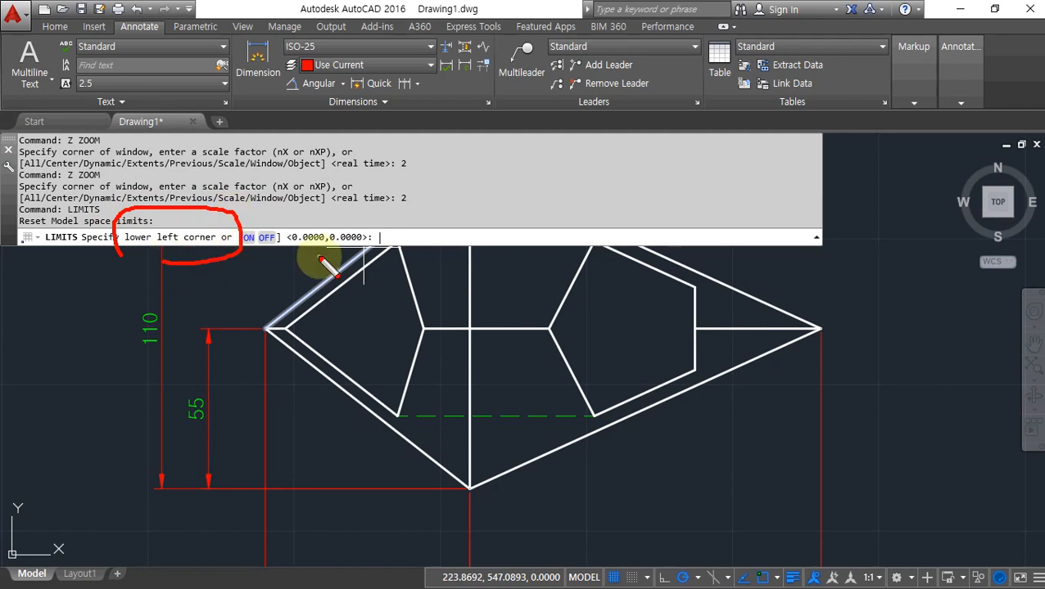
pyautogui.moveTo(281, 258); pyautogui.dragTo(395, 260)
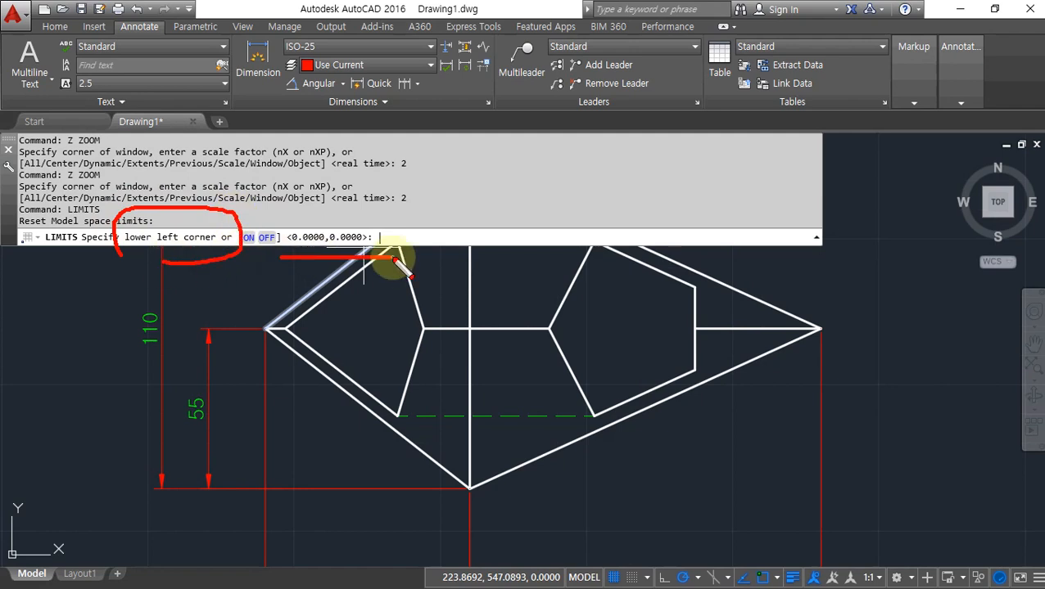
pyautogui.hotkey('ctrl', 'alt', 'd')
pyautogui.press('Return')
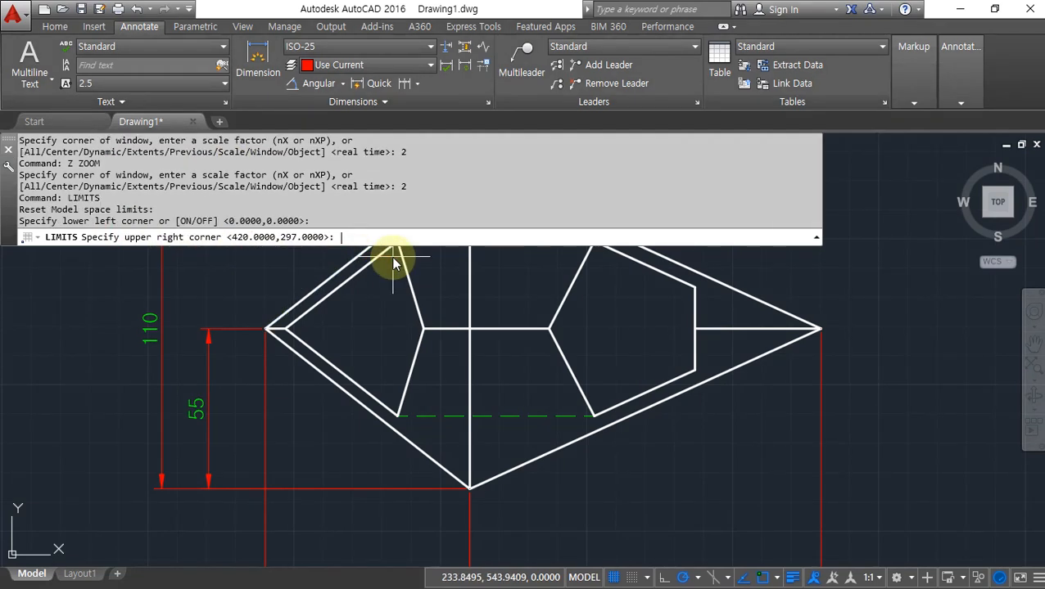
# Mark the upper right corner value of the limits and accept the default 420.0000,297.0000.
pyautogui.hotkey('ctrl', 'alt', 'd')
pyautogui.moveTo(171, 273)
pyautogui.mouseDown()
pyautogui.moveTo(188, 207)
pyautogui.moveTo(213, 275)
pyautogui.moveTo(322, 262)
pyautogui.moveTo(355, 277)
pyautogui.mouseUp()
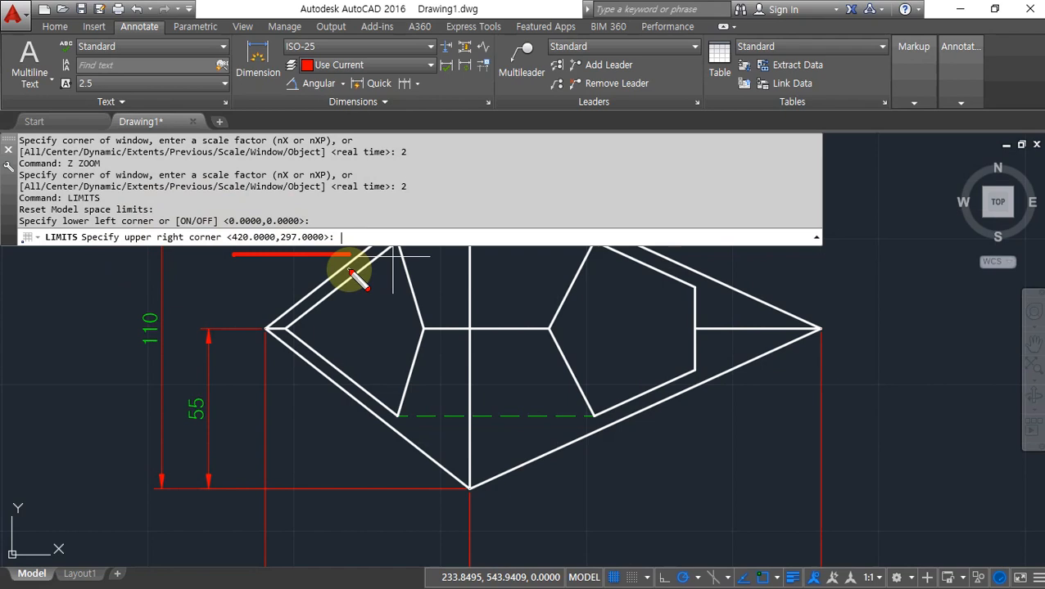
pyautogui.hotkey('ctrl', 'alt', 'd')
pyautogui.press('Return')
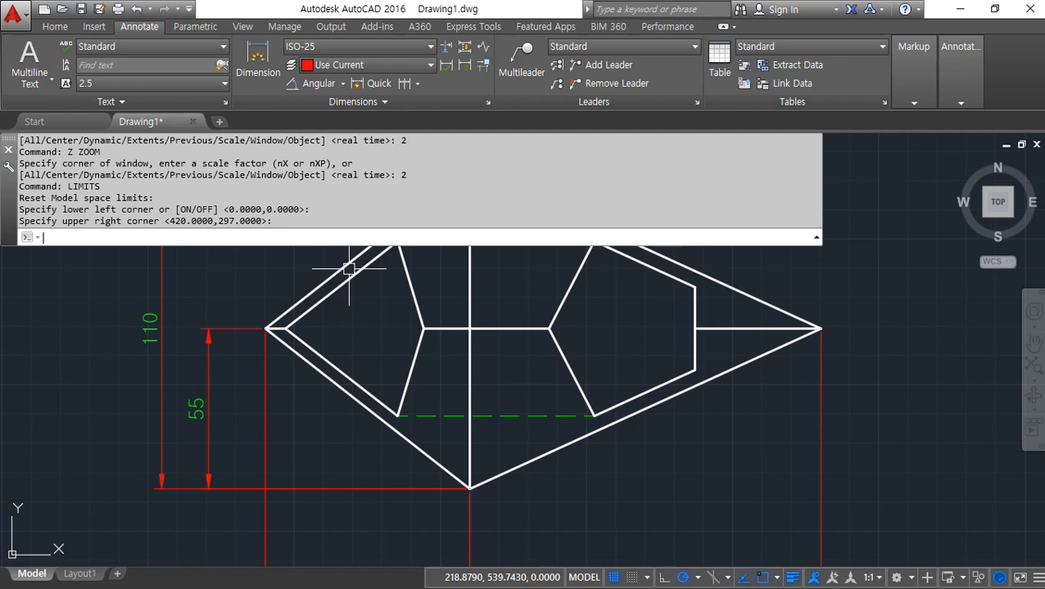
pyautogui.press('Return')
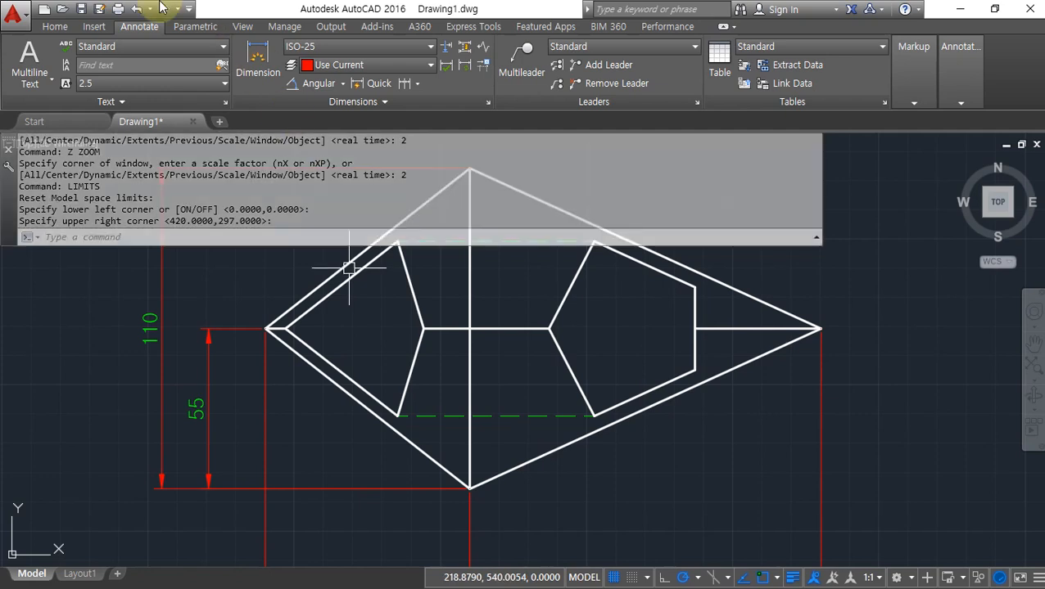
# Create a new drawing and set its limits to the default corners 0,0 and 420,297.
pyautogui.click(219, 122)
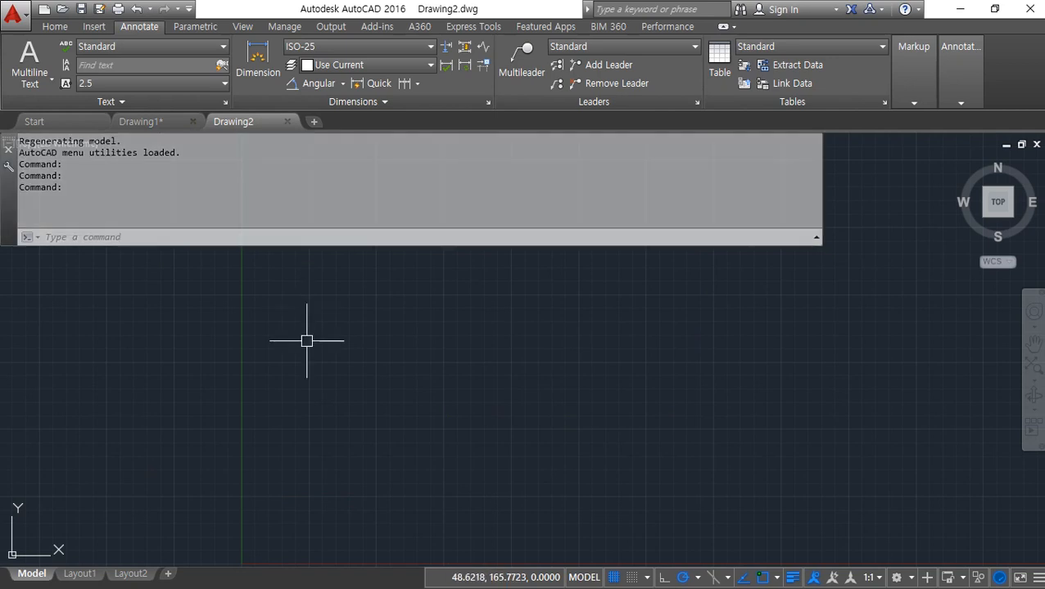
pyautogui.write('limits')
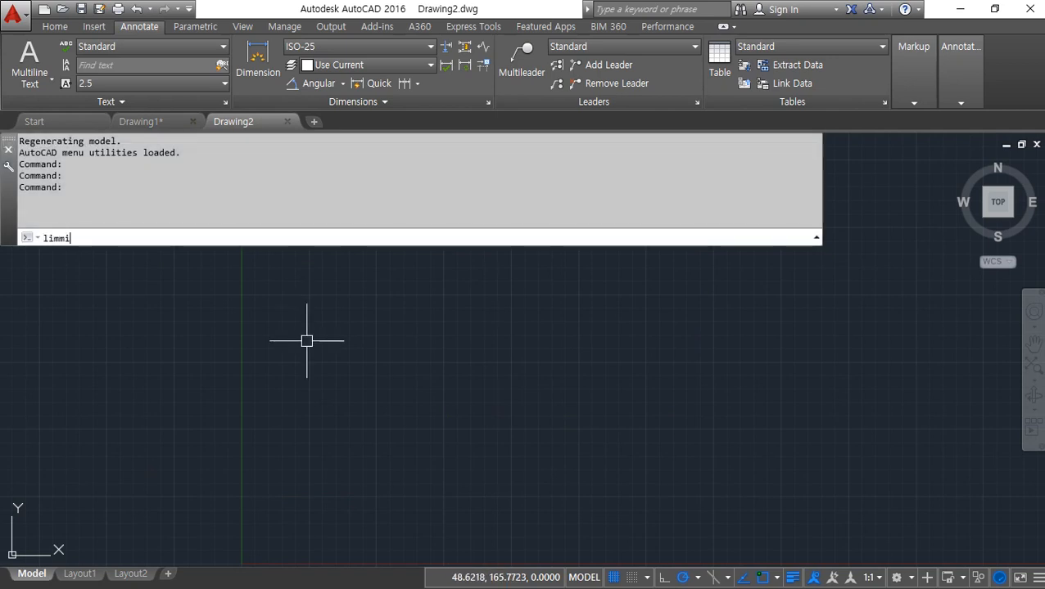
pyautogui.press('Return')
pyautogui.press('Return')
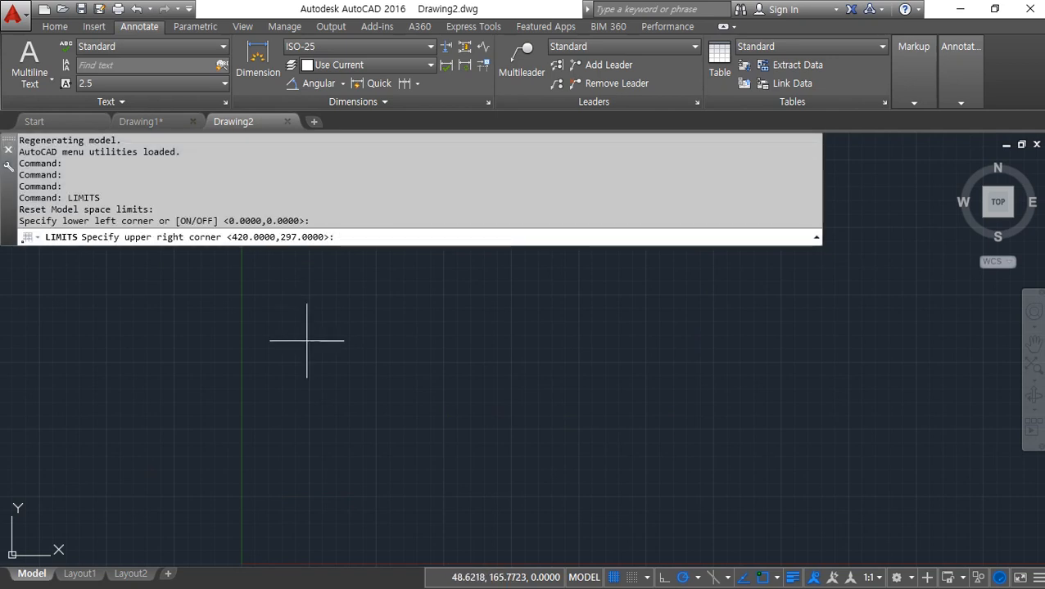
pyautogui.press('Return')
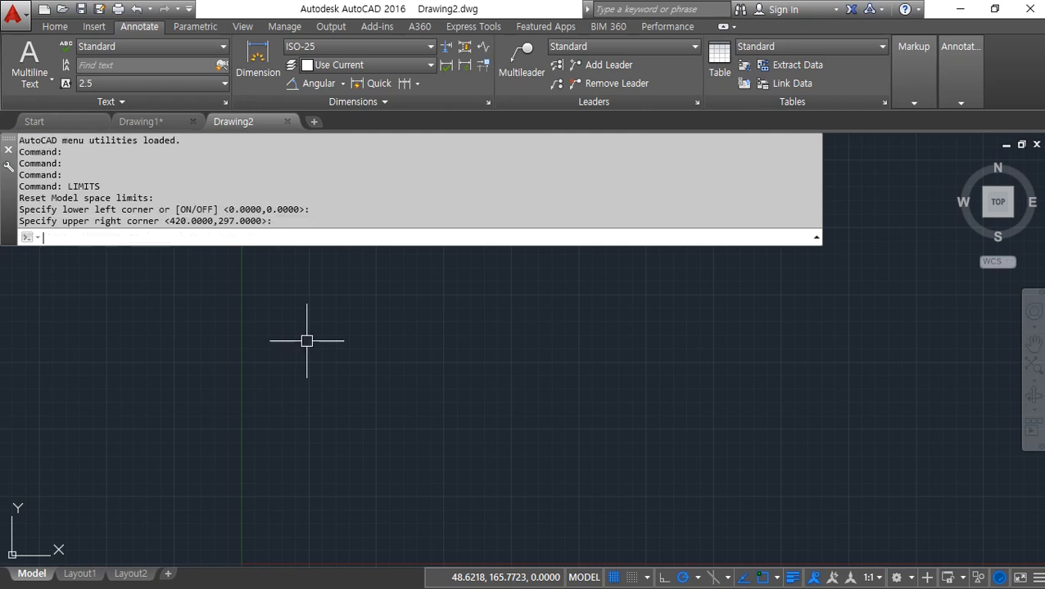
# Turn limits checking on for the new drawing with the LIMITS command.
pyautogui.press('Return')
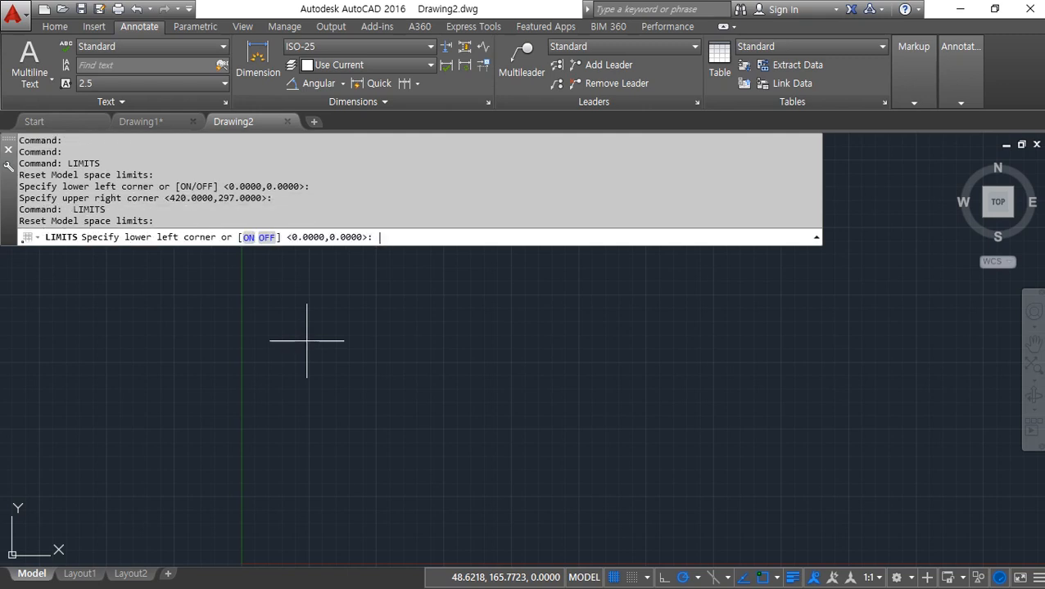
pyautogui.write('on')
pyautogui.press('Return')
pyautogui.scroll(-2, 312, 352)
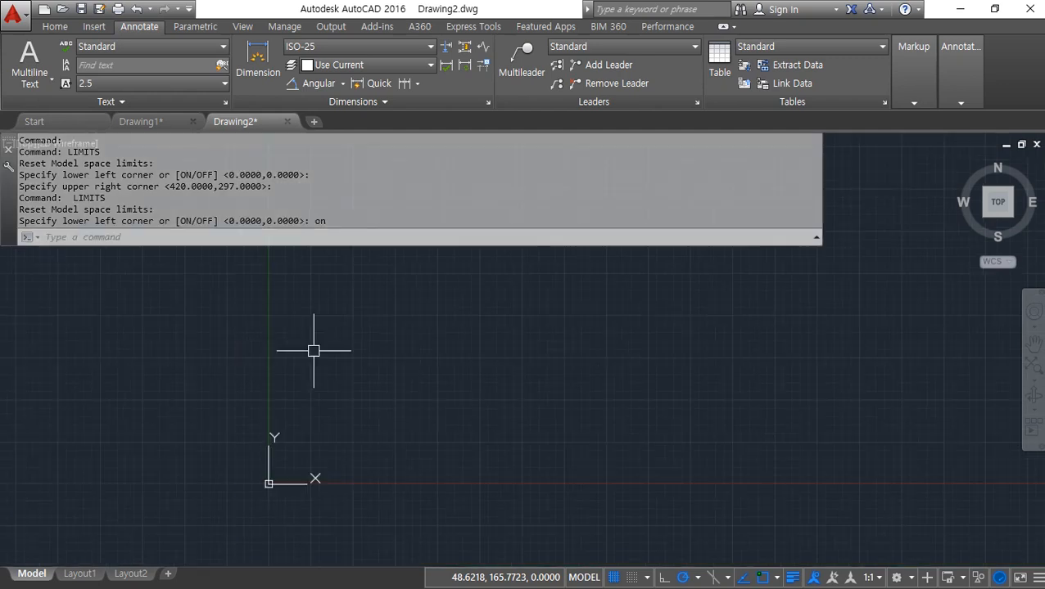
# Draw four circles inside the limits, from near the origin rightward, with radii of about 56, 37, 25 and 38.
pyautogui.write('c')
pyautogui.press('Return')
pyautogui.click(391, 396)
pyautogui.click(410, 350)
pyautogui.press('Return')
pyautogui.click(443, 350)
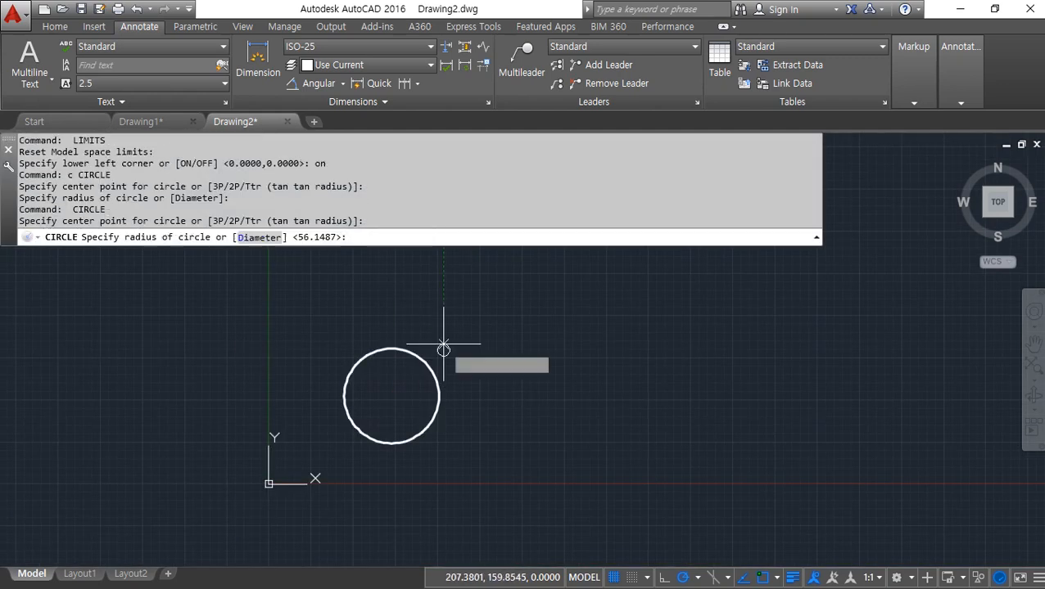
pyautogui.click(461, 321)
pyautogui.press('Return')
pyautogui.click(490, 329)
pyautogui.click(498, 308)
pyautogui.press('Return')
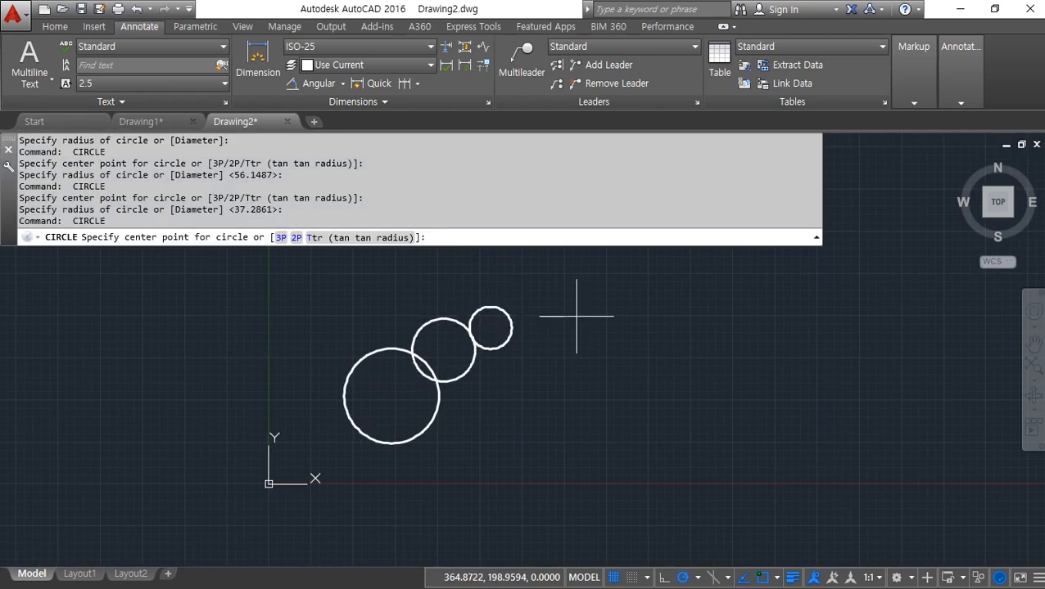
pyautogui.click(577, 316)
pyautogui.click(590, 288)
# Try circle centres beyond the right edge of the limits, and draw a circle of about 78 radius inside them.
pyautogui.press('Return')
pyautogui.click(667, 303)
pyautogui.click(688, 291)
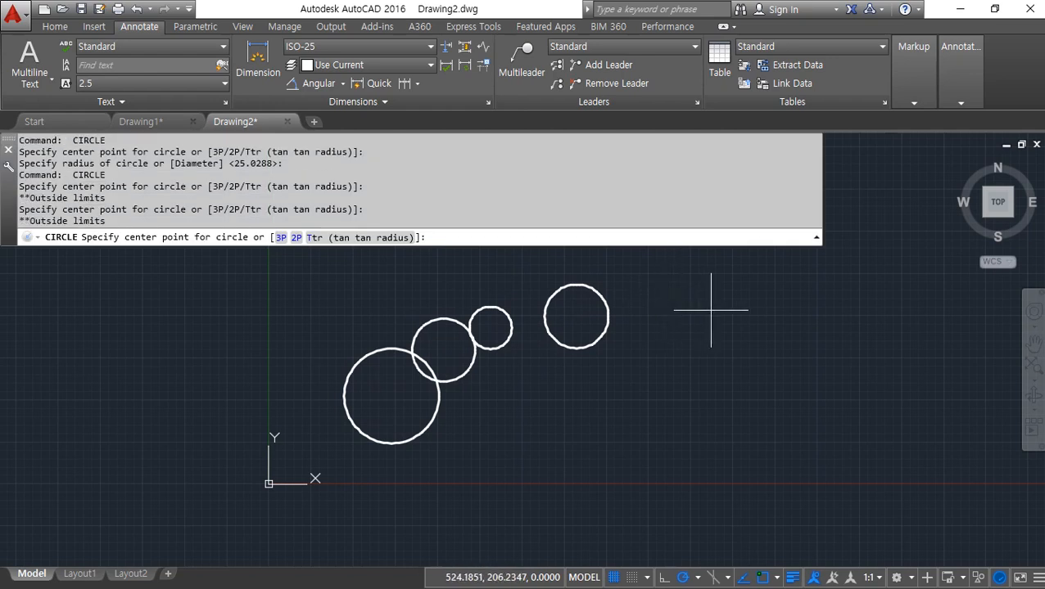
pyautogui.click(711, 308)
pyautogui.click(712, 275)
pyautogui.click(597, 375)
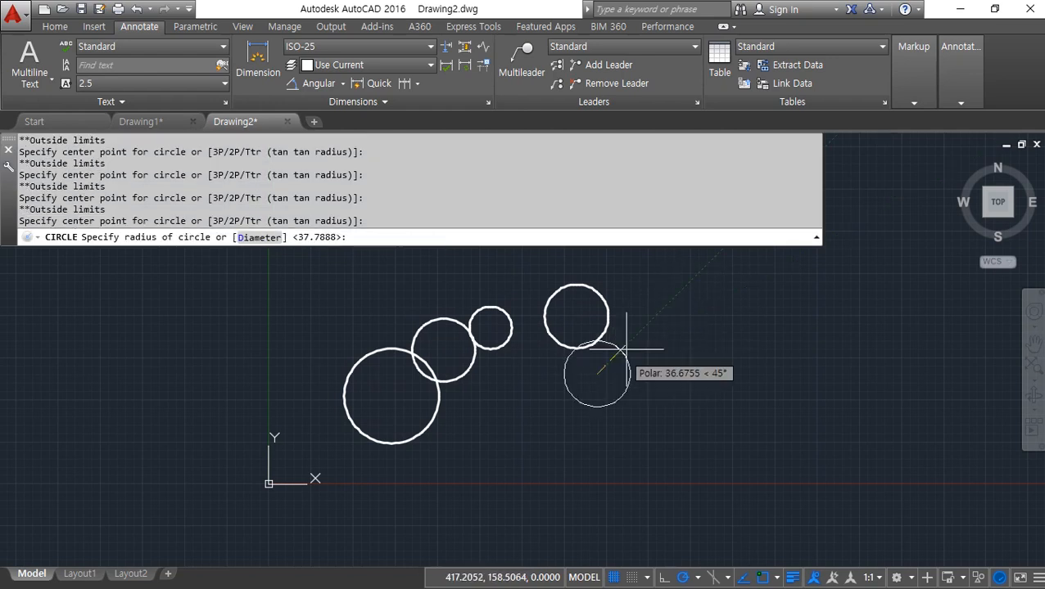
pyautogui.click(653, 343)
# Try further circle centres outside the limits, and draw a circle of about 72 radius above the existing ones.
pyautogui.press('Return')
pyautogui.click(665, 303)
pyautogui.click(665, 303)
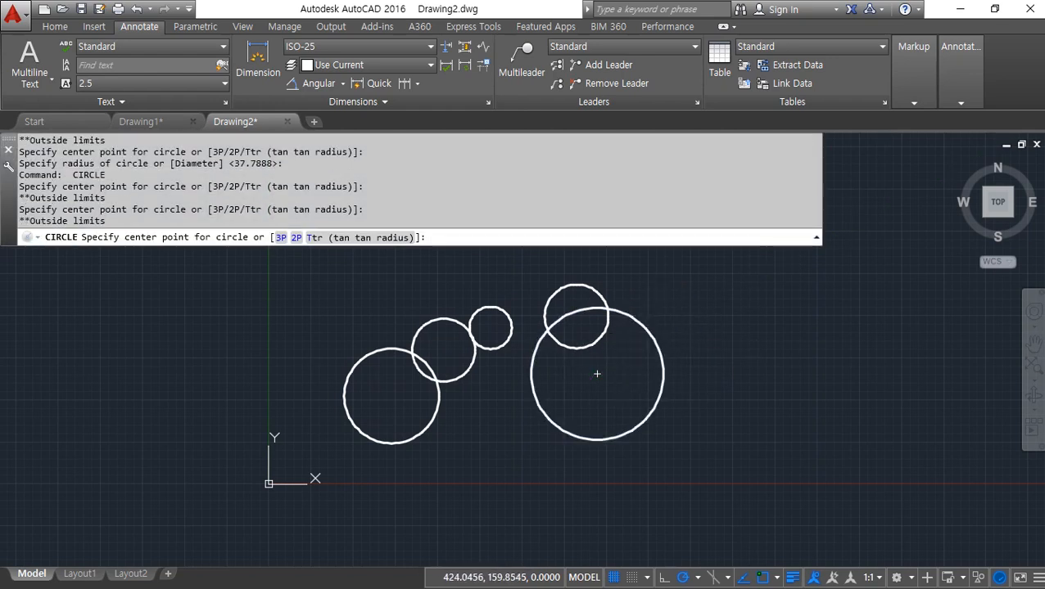
pyautogui.click(645, 317)
pyautogui.click(645, 317)
pyautogui.moveTo(518, 303); pyautogui.dragTo(517, 382, button='middle')
pyautogui.click(509, 360)
pyautogui.click(522, 301)
# Draw two more overlapping circles near the upper edge of the limits, the first with a radius of about 60.
pyautogui.press('Return')
pyautogui.click(514, 324)
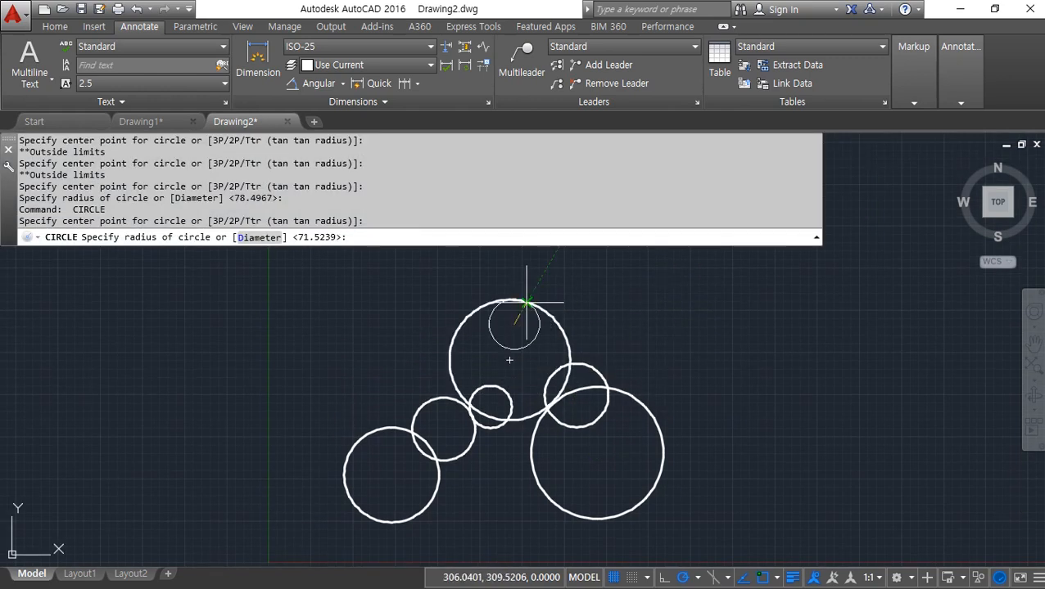
pyautogui.click(537, 279)
pyautogui.press('Return')
pyautogui.click(573, 322)
pyautogui.click(603, 283)
# Try to centre another circle beyond the upper right of the limits and cancel the Circle command.
pyautogui.press('Return')
pyautogui.click(638, 273)
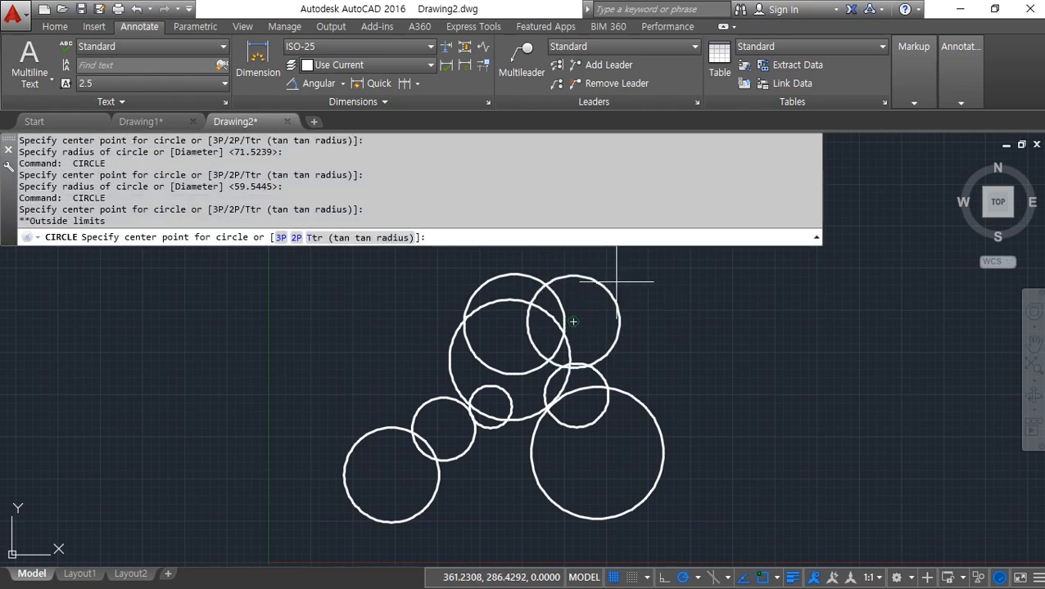
pyautogui.click(645, 270)
pyautogui.moveTo(645, 270); pyautogui.dragTo(612, 312, button='middle')
pyautogui.press('Escape')
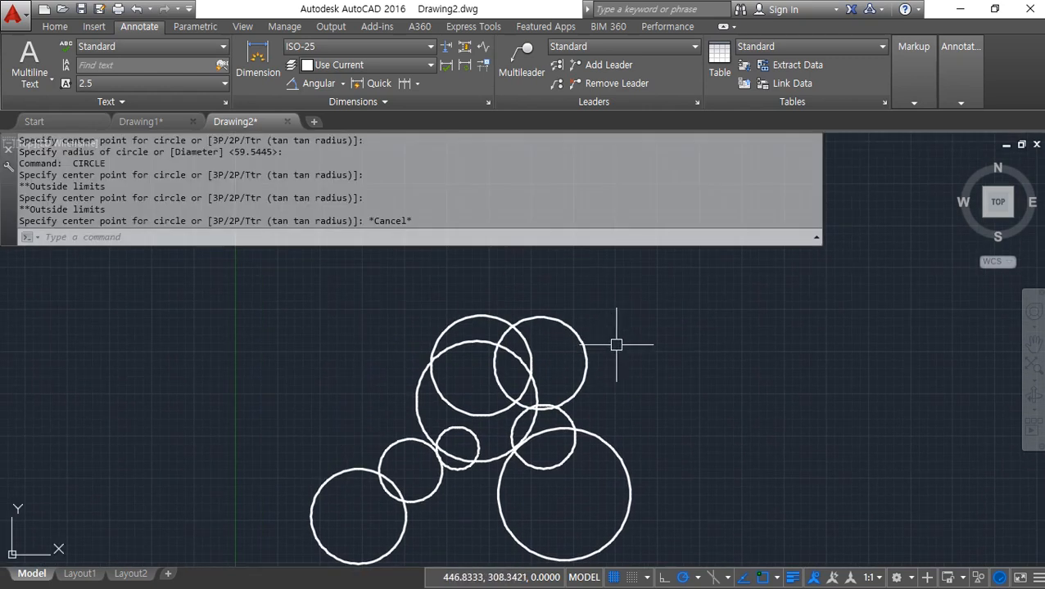
# Try to start a line at points beyond the right edge of the limits, and cancel the Line command.
pyautogui.write('l')
pyautogui.press('Return')
pyautogui.click(699, 310)
pyautogui.click(626, 357)
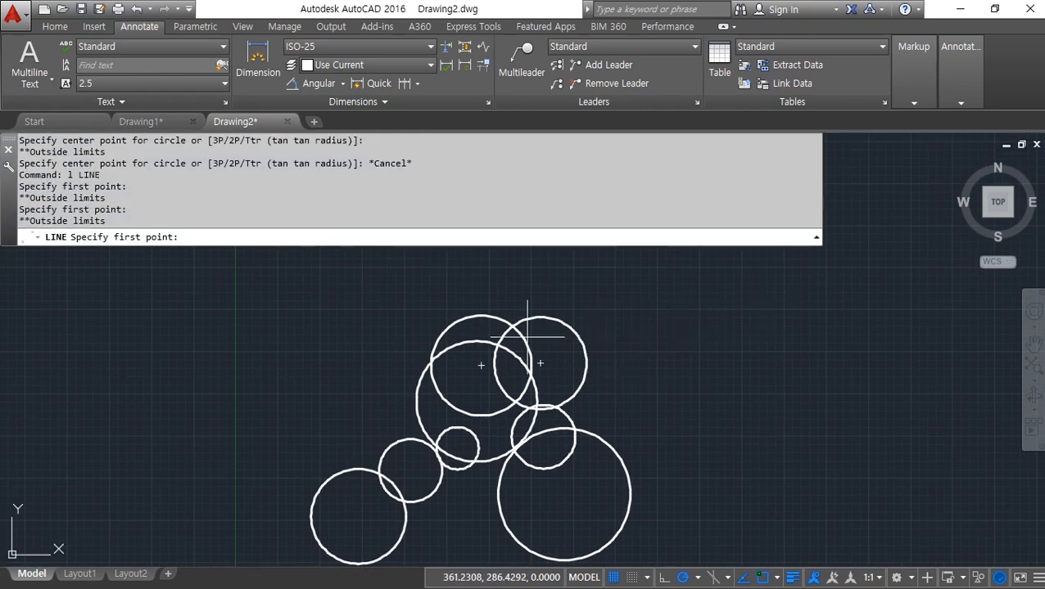
pyautogui.moveTo(115, 229); pyautogui.dragTo(8, 231)
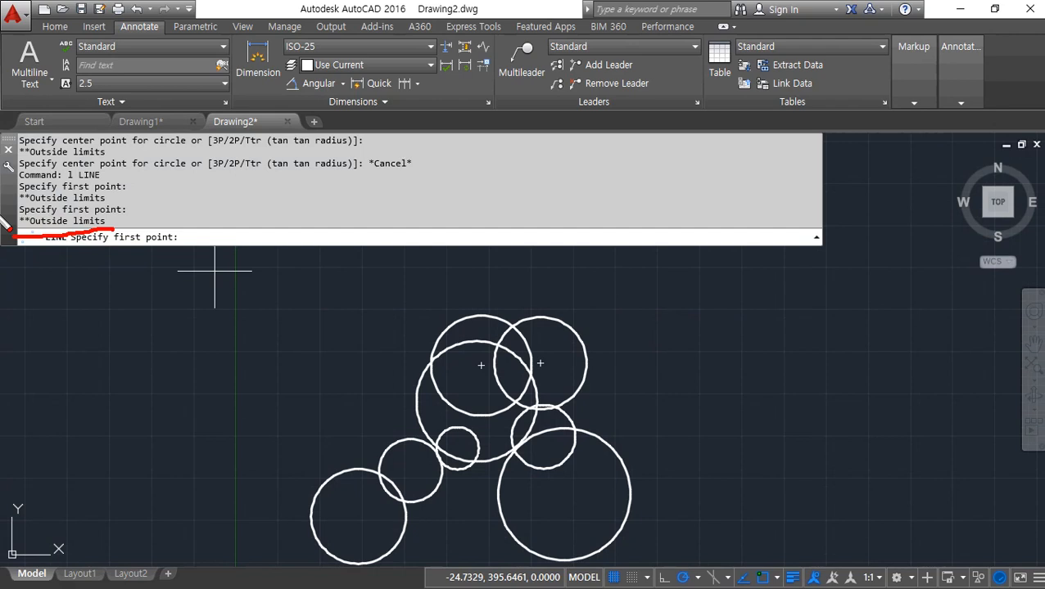
pyautogui.press('Escape')
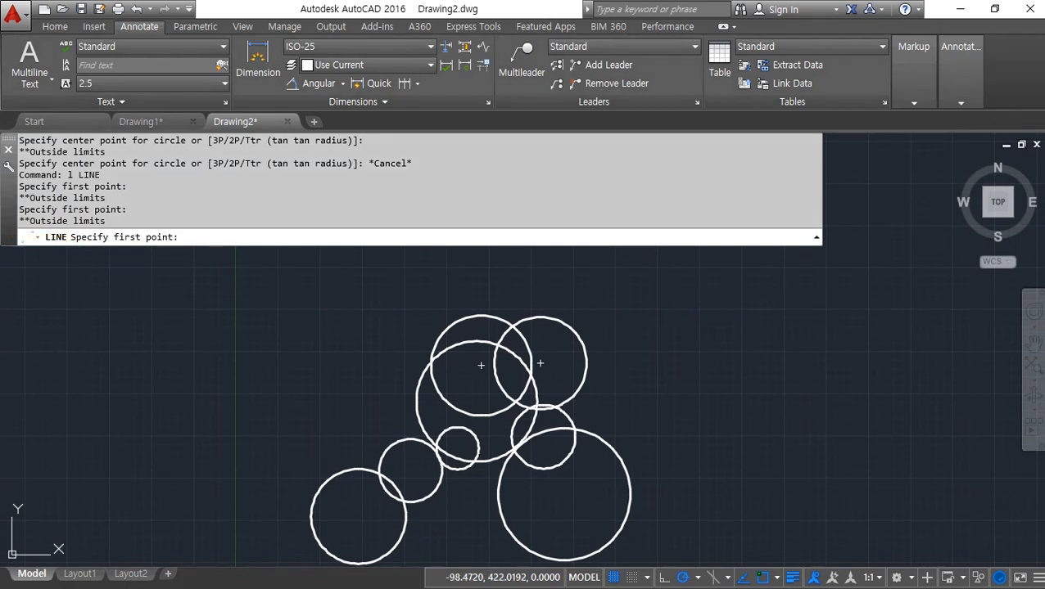
pyautogui.write('xl')
pyautogui.press('Return')
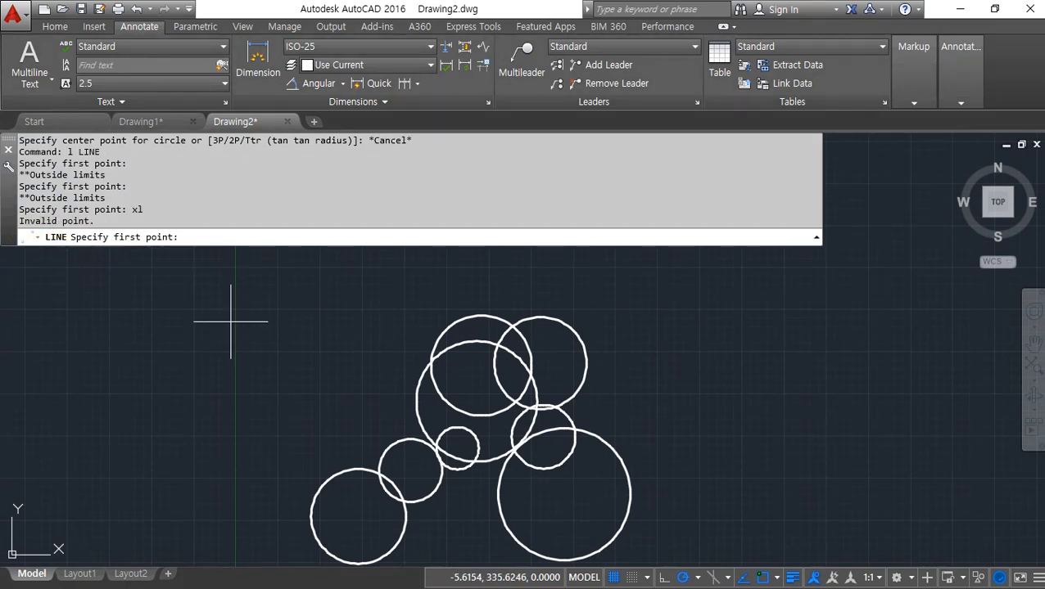
pyautogui.press('Escape')
pyautogui.press('Escape')
# Draw a horizontal construction line across the upper circles with XLINE, and finish the command after trying a further through point.
pyautogui.write('xl')
pyautogui.press('Return')
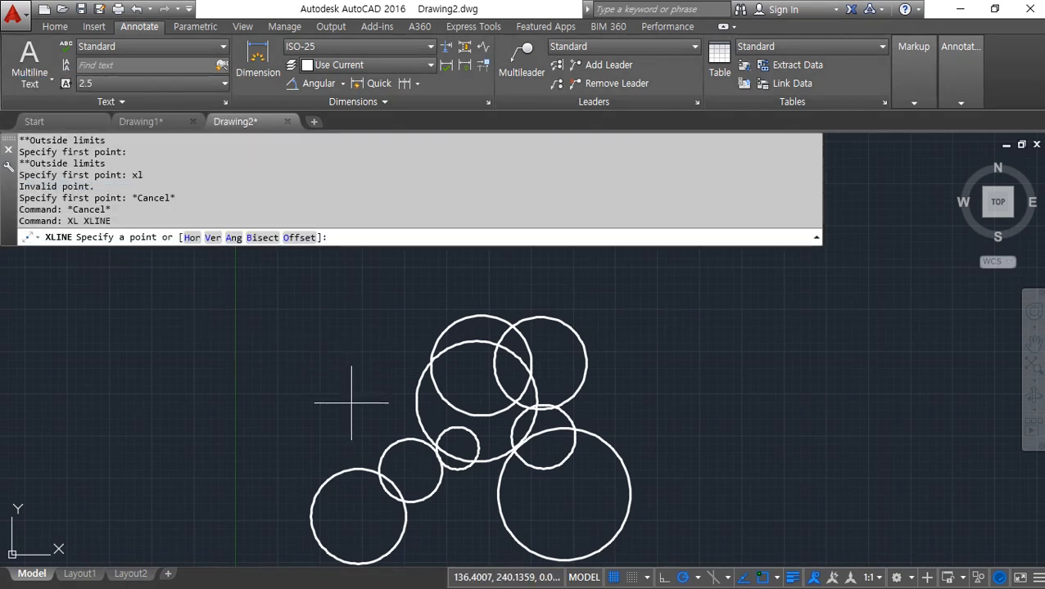
pyautogui.click(350, 401)
pyautogui.click(442, 401)
pyautogui.click(319, 428)
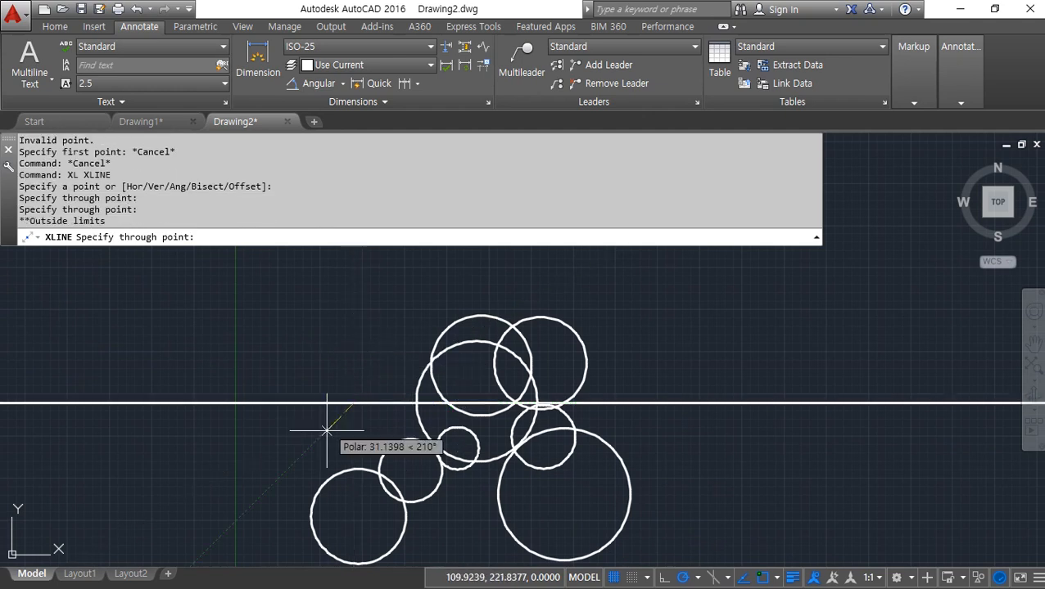
pyautogui.press('Return')
# Try several start points for another construction line well beyond the right edge of the limits, and cancel XLINE.
pyautogui.press('Return')
pyautogui.click(850, 343)
pyautogui.click(890, 316)
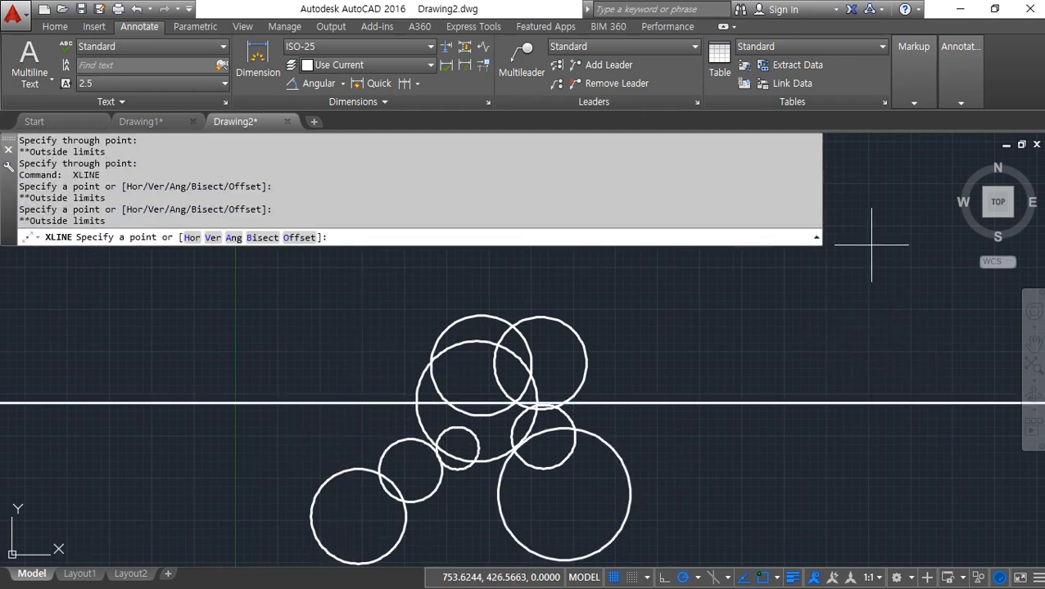
pyautogui.click(870, 244)
pyautogui.click(852, 342)
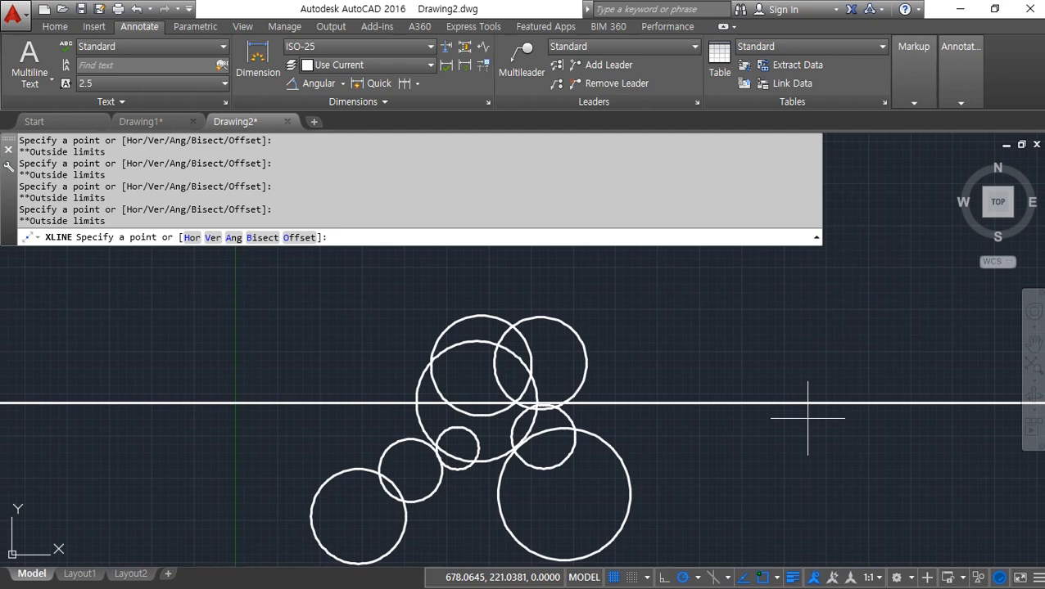
pyautogui.press('Escape')
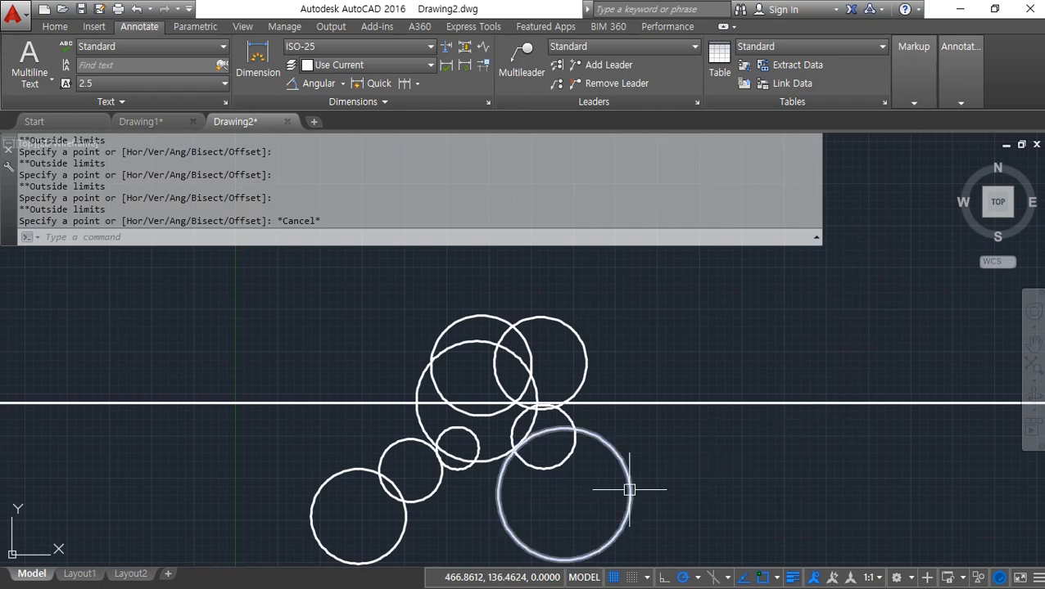
# Erase all the circles and the construction line, and show the whole drawing area with Zoom All.
pyautogui.click(602, 508)
pyautogui.click(389, 352)
pyautogui.write('e')
pyautogui.press('Return')
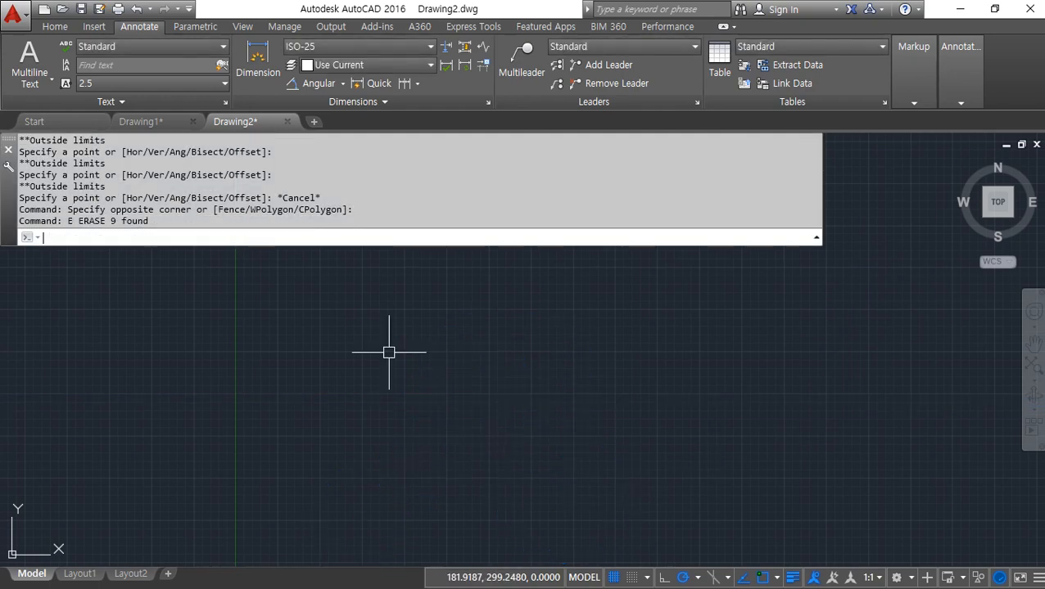
pyautogui.write('z')
pyautogui.press('Return')
pyautogui.write('a')
pyautogui.press('Return')
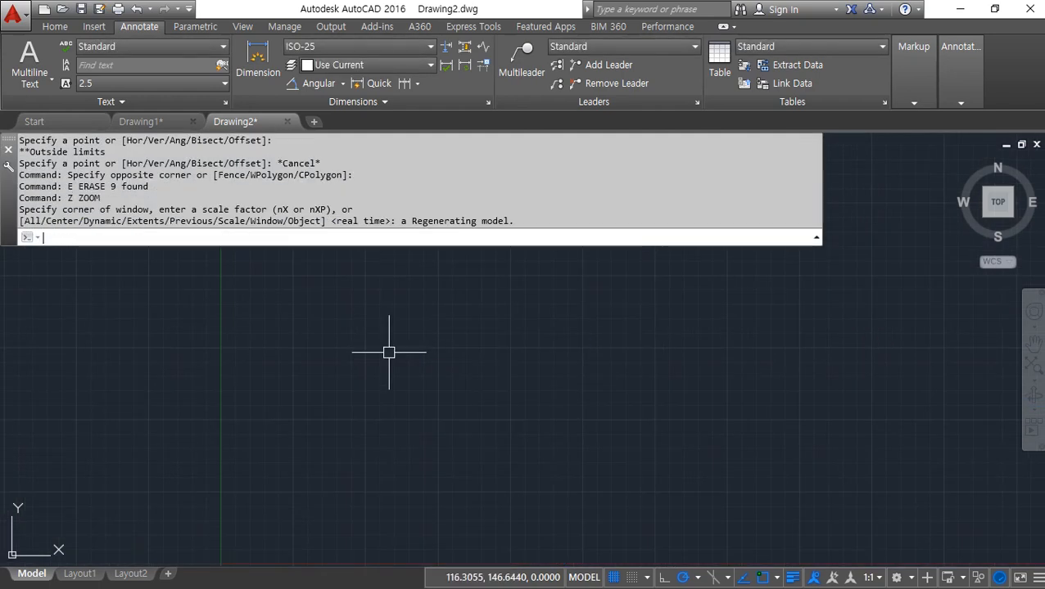
# Switch to Drawing1 and zoom its model view to a scale factor of 1/2.
pyautogui.click(141, 121)
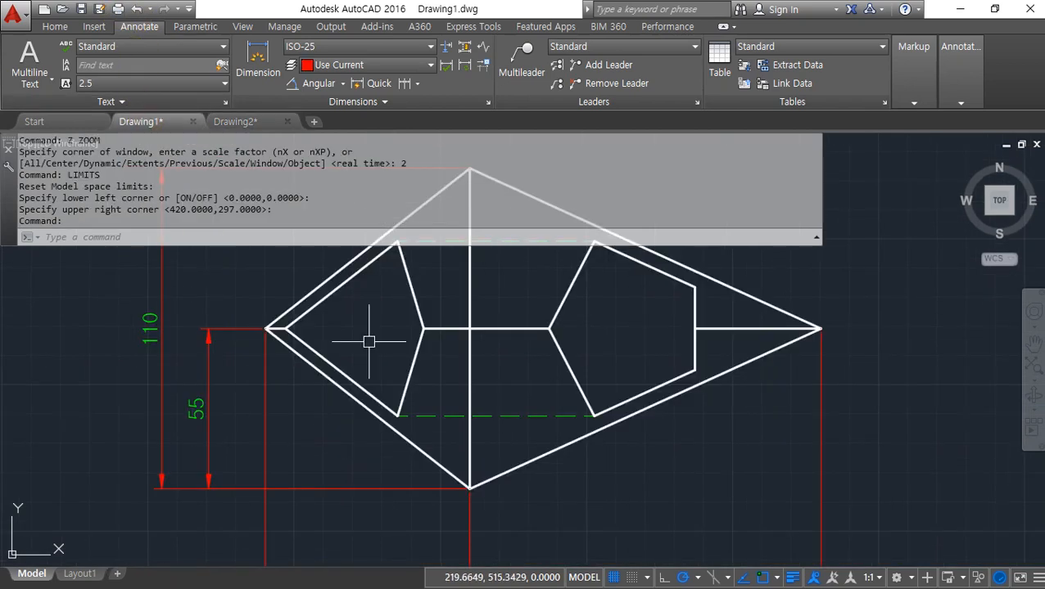
pyautogui.scroll(-9, 440, 434)
pyautogui.moveTo(474, 457); pyautogui.dragTo(407, 326, button='middle')
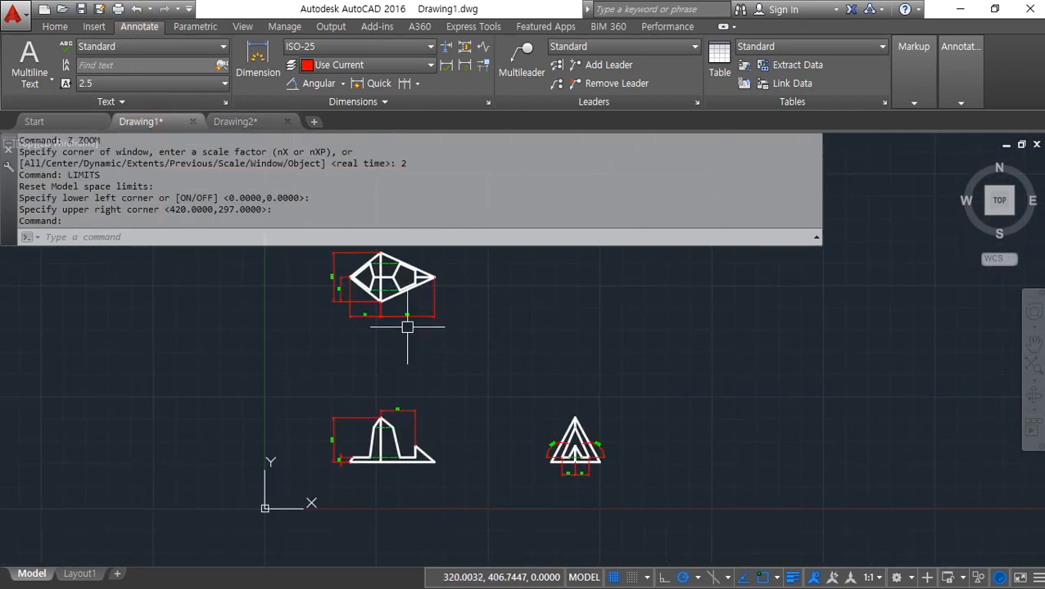
pyautogui.write('z')
pyautogui.press('Return')
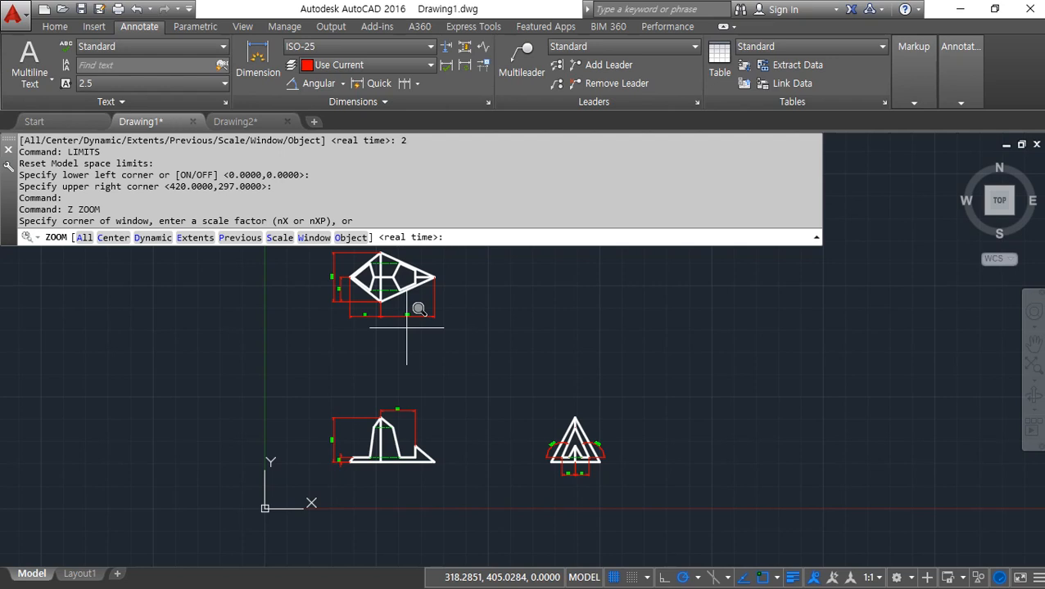
pyautogui.write('1/2')
pyautogui.press('Return')
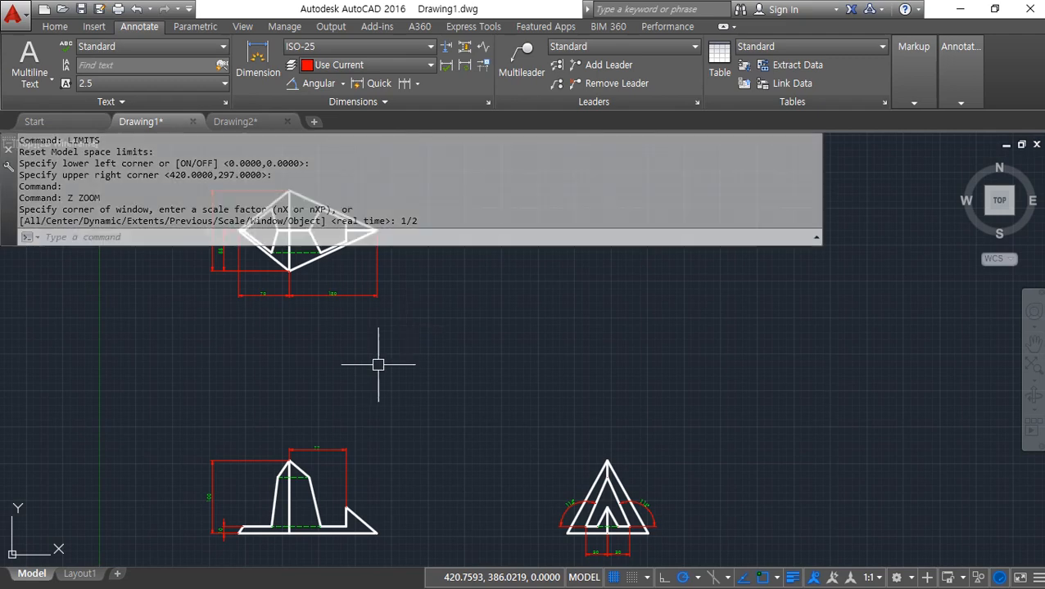
# Centre the view on the kite-shaped top view and zoom to a scale factor of 2.
pyautogui.moveTo(378, 364); pyautogui.dragTo(582, 518, button='middle')
pyautogui.write('z')
pyautogui.press('Return')
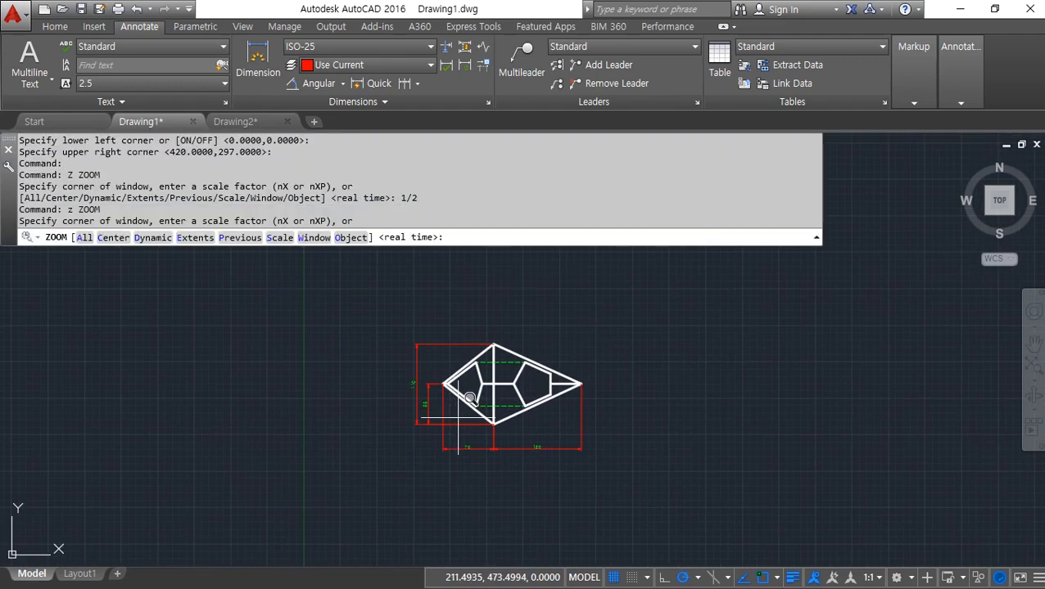
pyautogui.write('2')
pyautogui.press('Return')
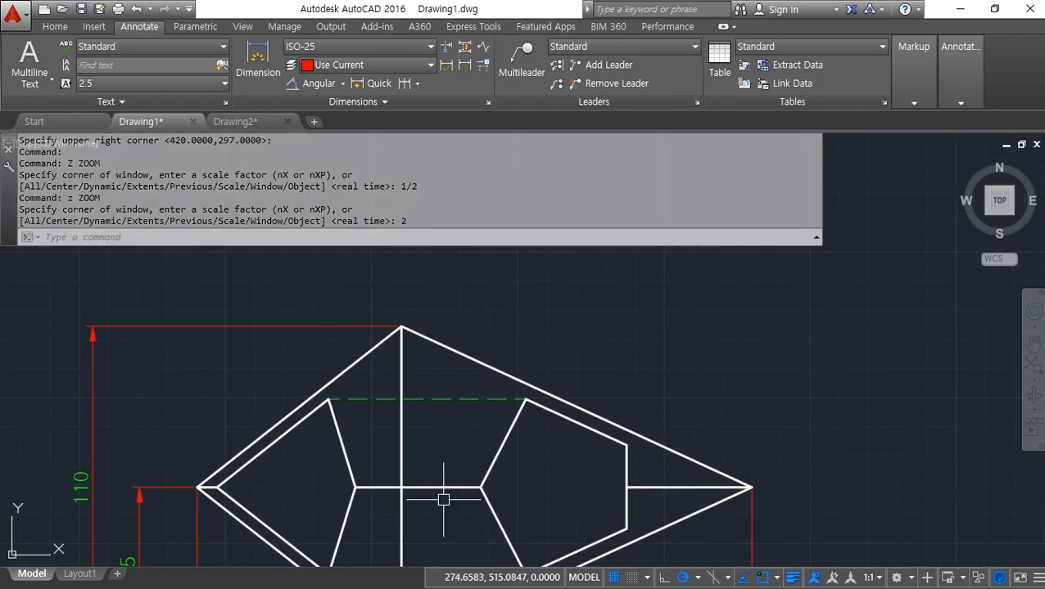
pyautogui.moveTo(441, 498); pyautogui.dragTo(466, 380, button='middle')
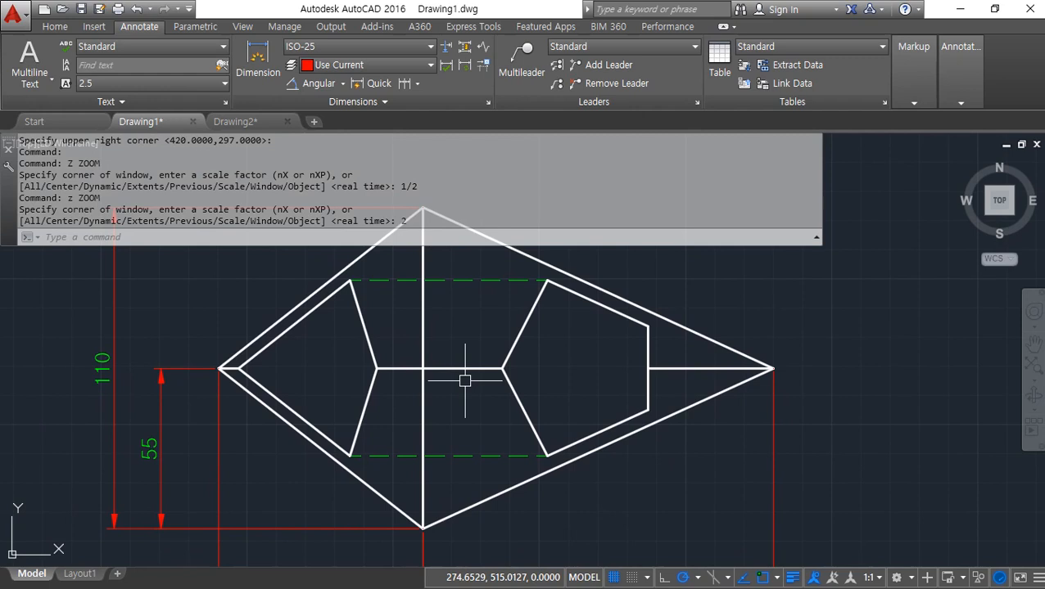
# Repeat the zoom with the absolute scale factor 2 on the same top view.
pyautogui.write('Z')
pyautogui.press('Return')
pyautogui.write('2')
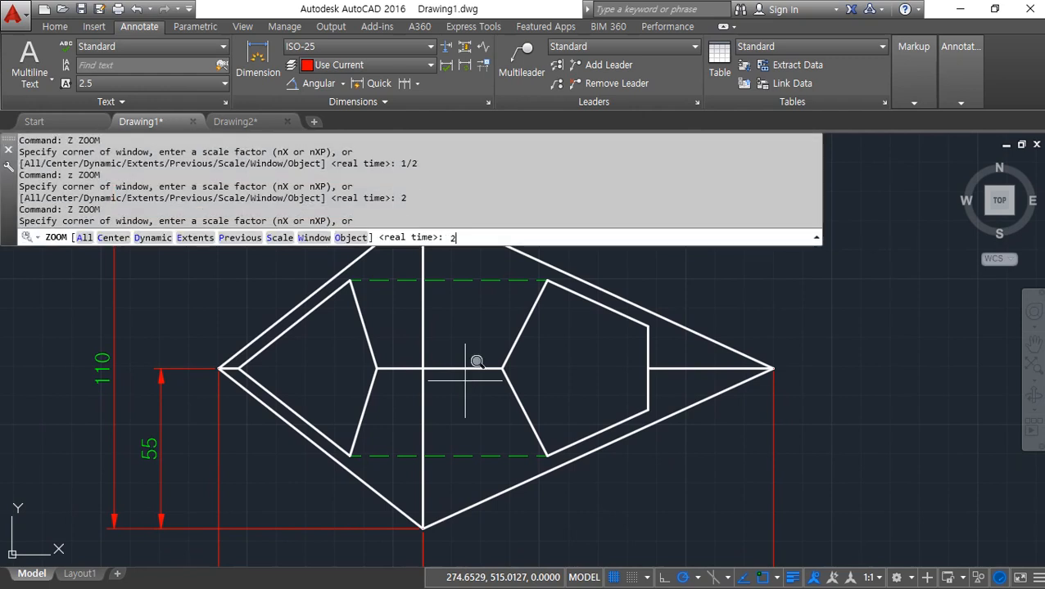
pyautogui.press('Return')
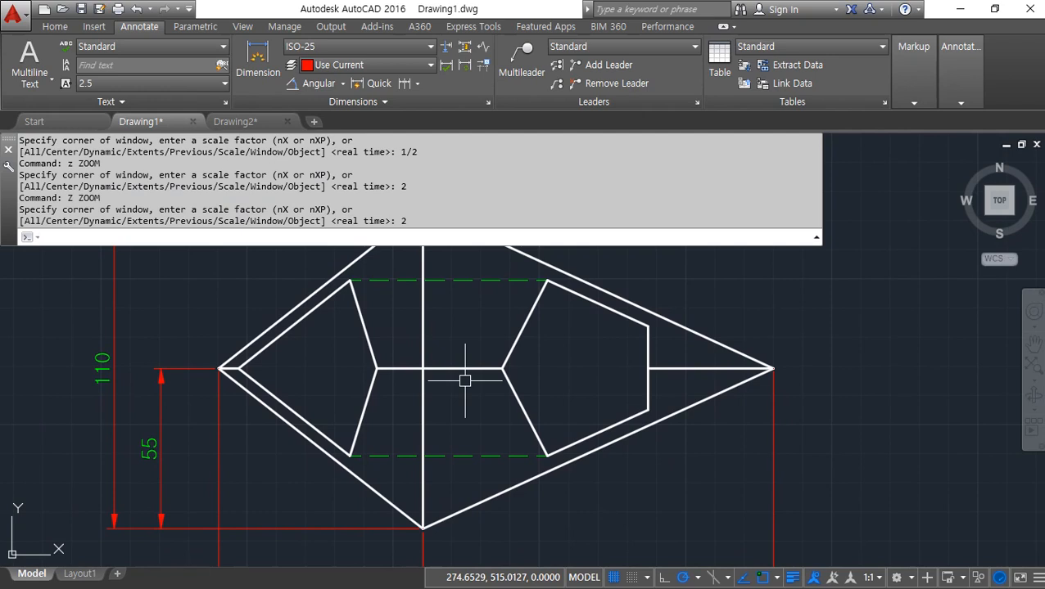
# Zoom in on the top view twice in a row with the relative scale factor 2x.
pyautogui.write('Z')
pyautogui.press('Return')
pyautogui.write('2x')
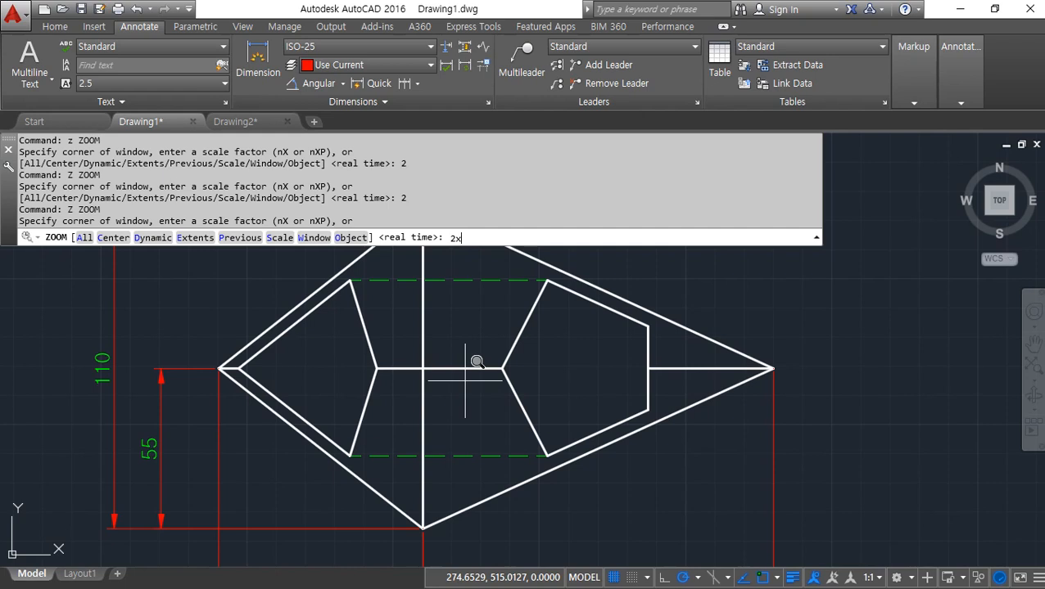
pyautogui.press('Return')
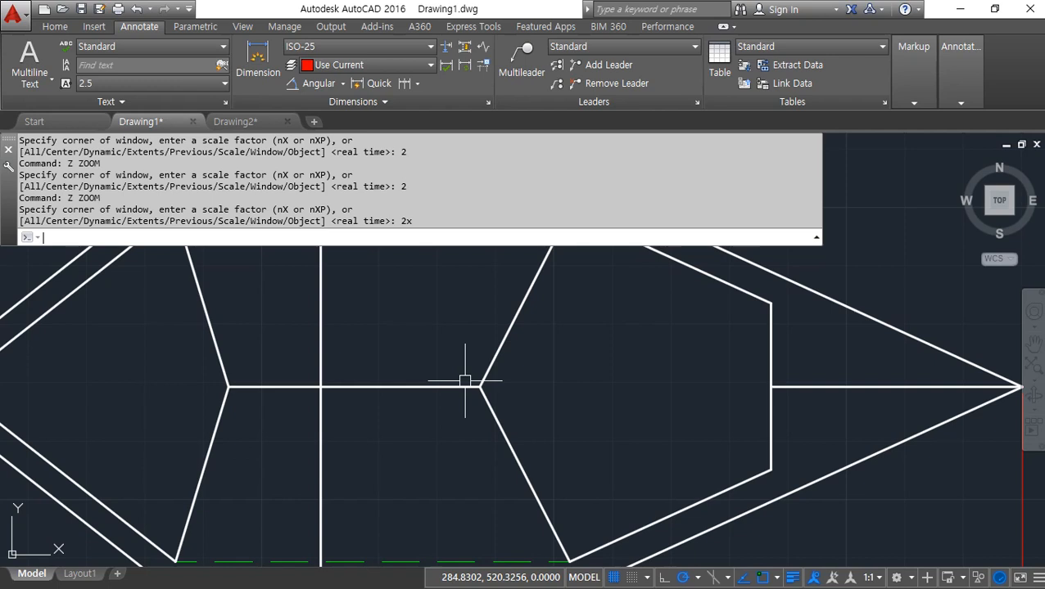
pyautogui.write('z')
pyautogui.press('Return')
pyautogui.write('2x')
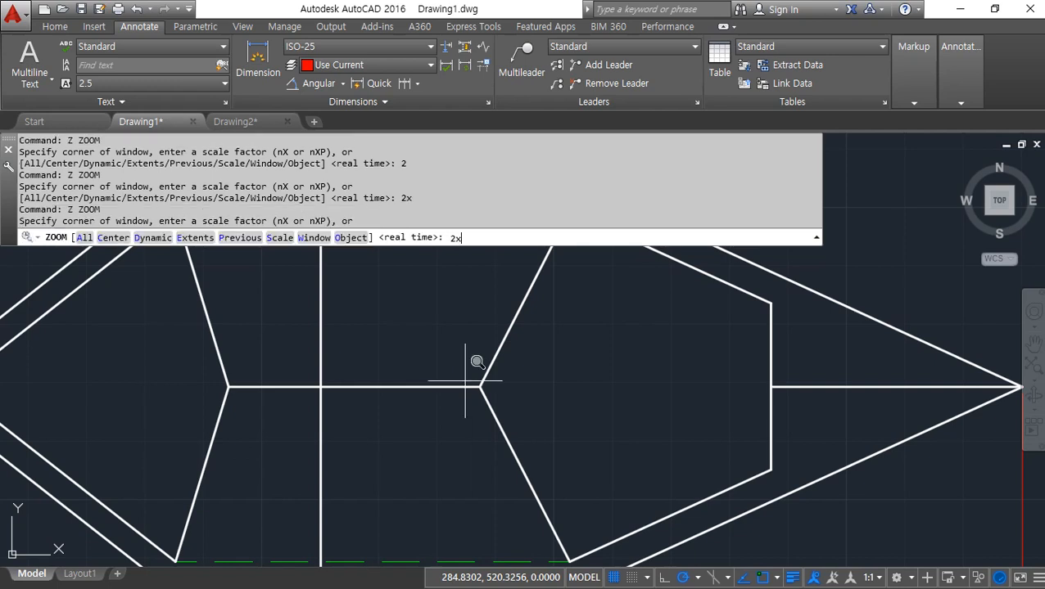
pyautogui.press('Return')
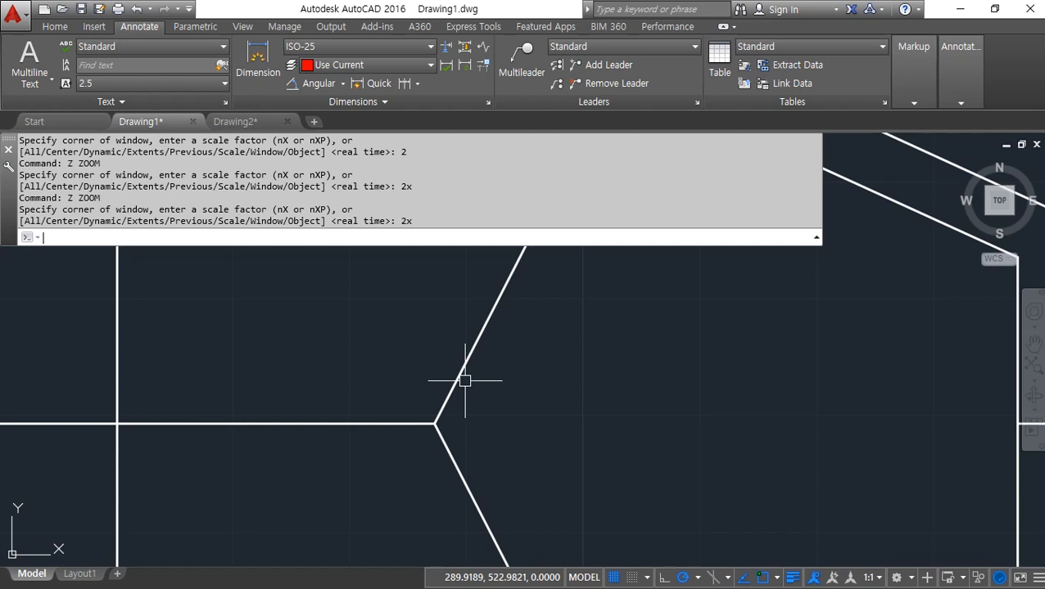
# Zoom out from the current view with the relative scale factor 1/2x.
pyautogui.write('z')
pyautogui.press('Return')
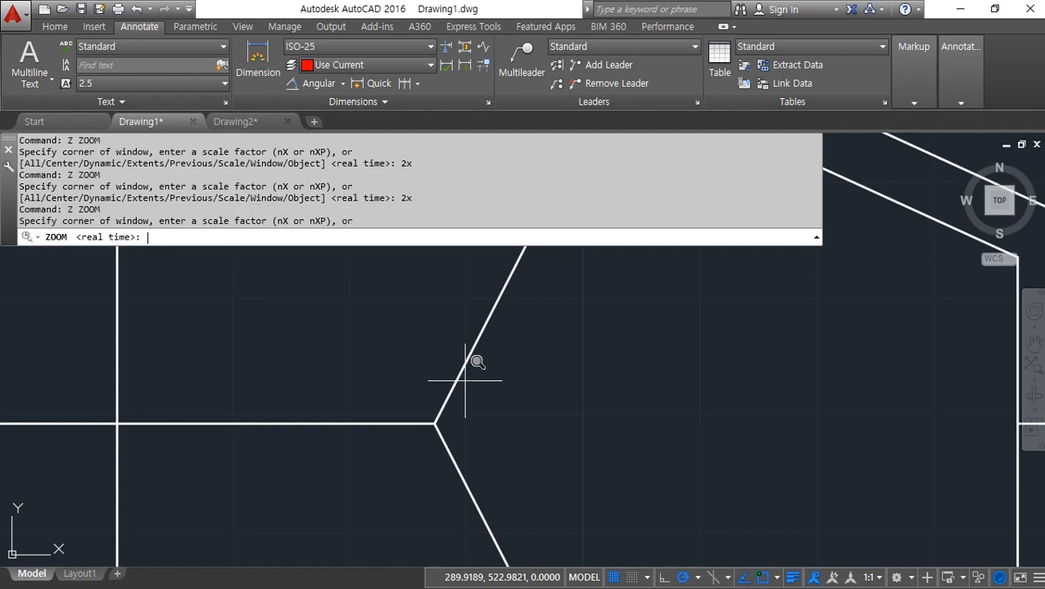
pyautogui.write('1/2')
pyautogui.write('x')
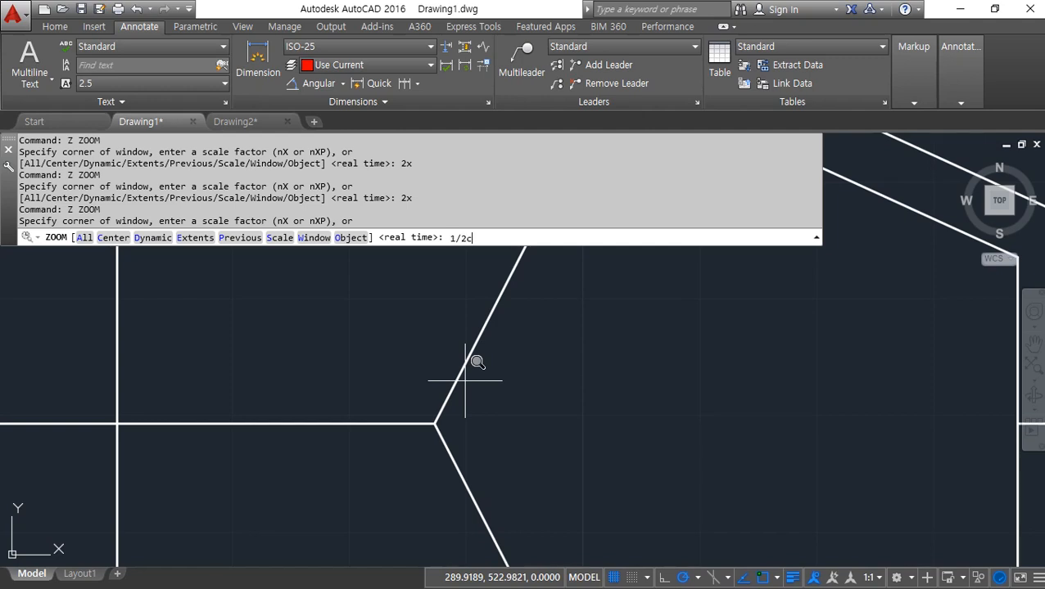
pyautogui.press('Return')
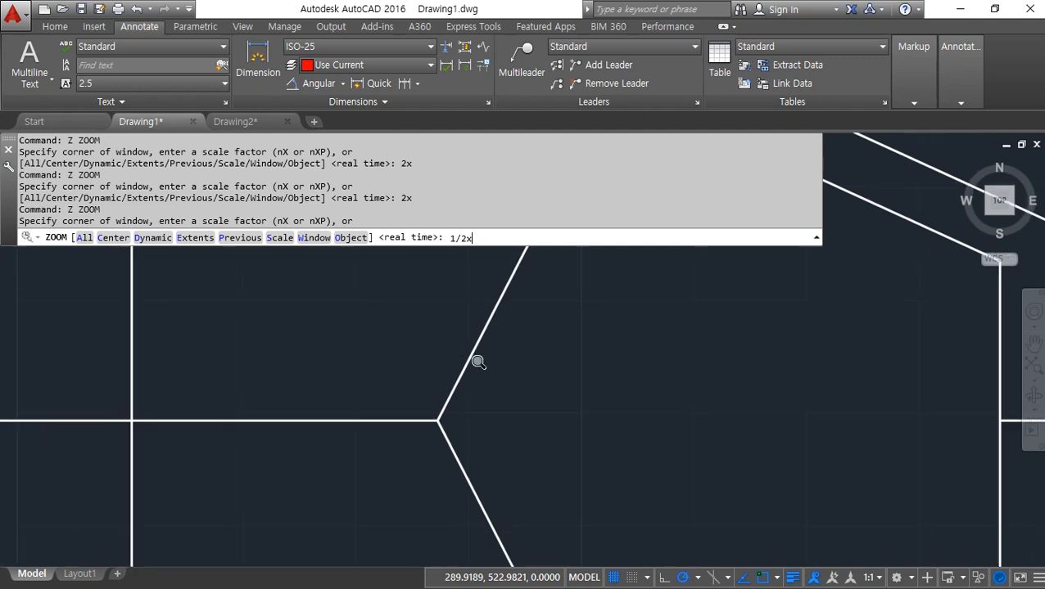
# Zoom out further with the relative scale factor 1/4x and leave the command line idle.
pyautogui.write('z')
pyautogui.press('Return')
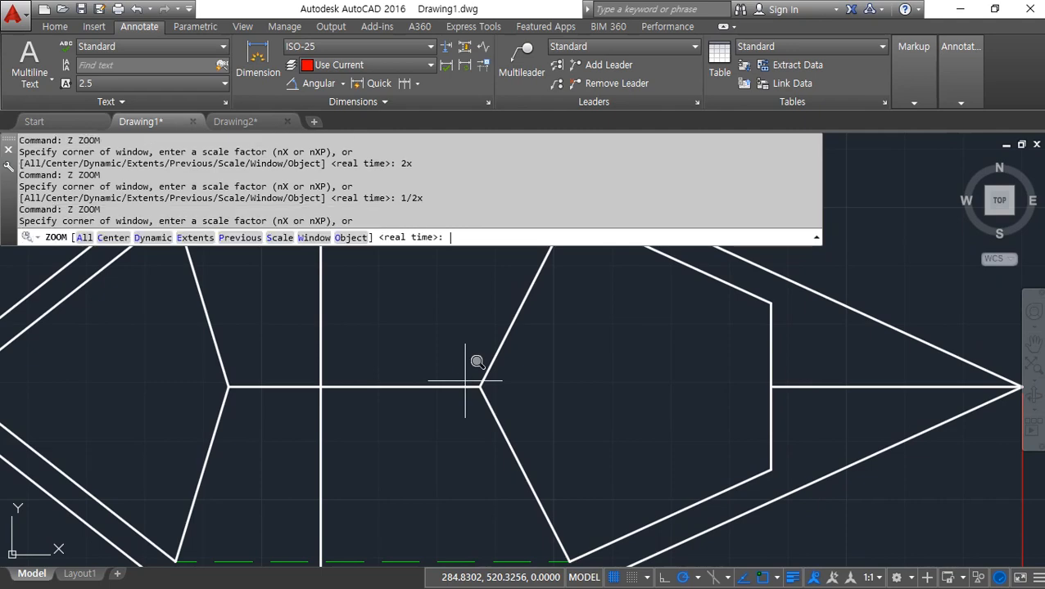
pyautogui.write('1/4x')
pyautogui.press('Return')
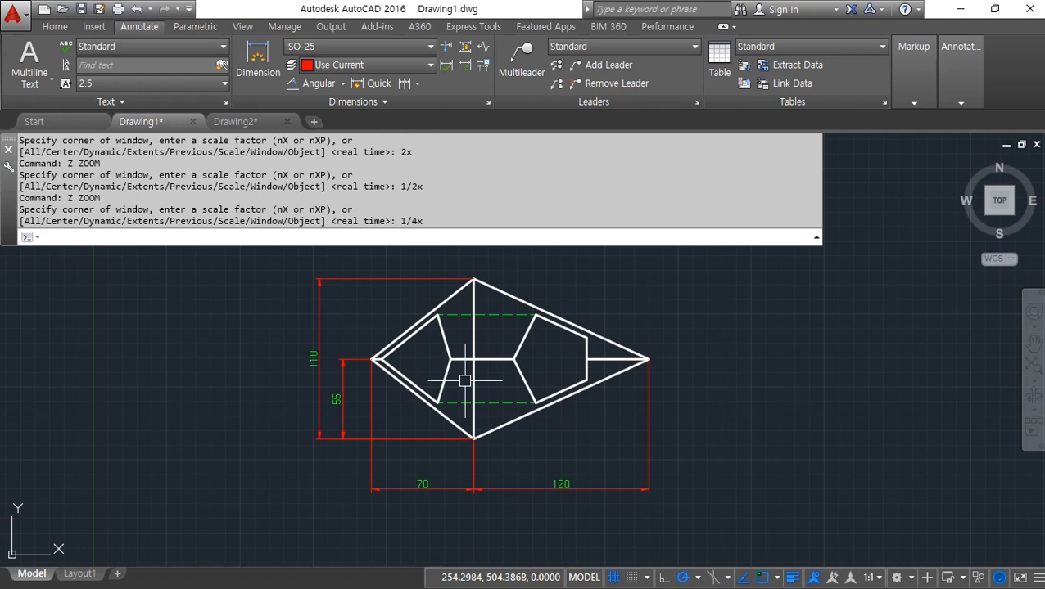
pyautogui.press('Escape')
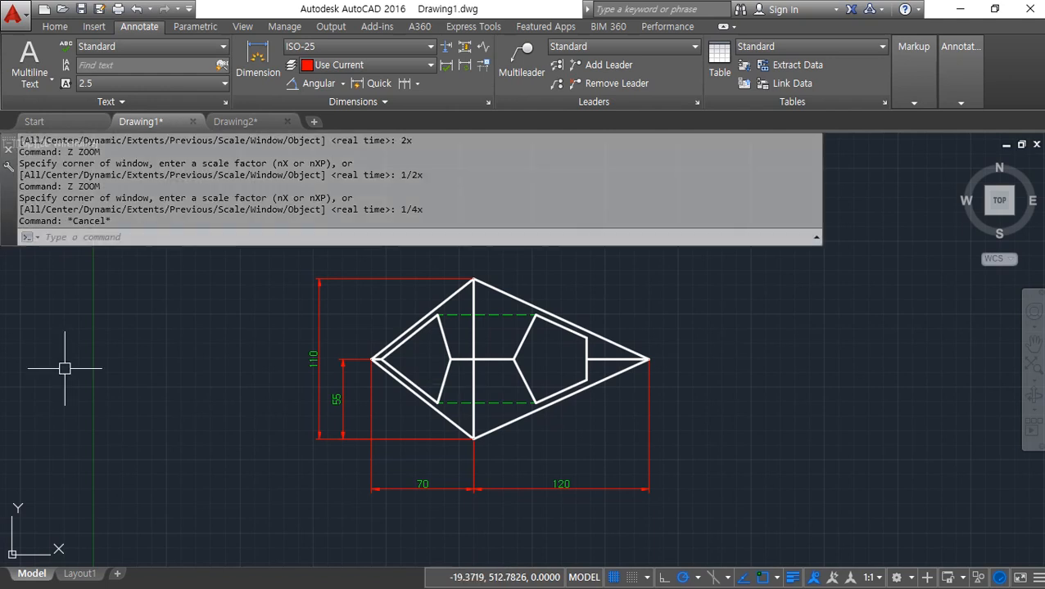
# Switch to the Notepad notes, highlight the "layout(레이아웃)" entry, and return to AutoCAD.
pyautogui.hotkey('alt', 'Tab')
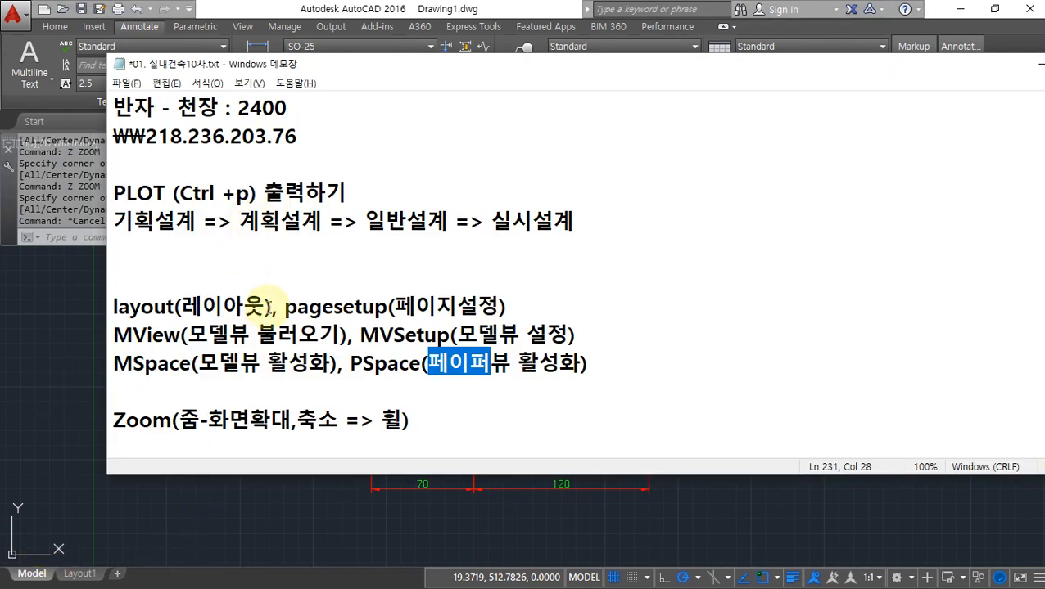
pyautogui.moveTo(272, 306); pyautogui.dragTo(113, 306)
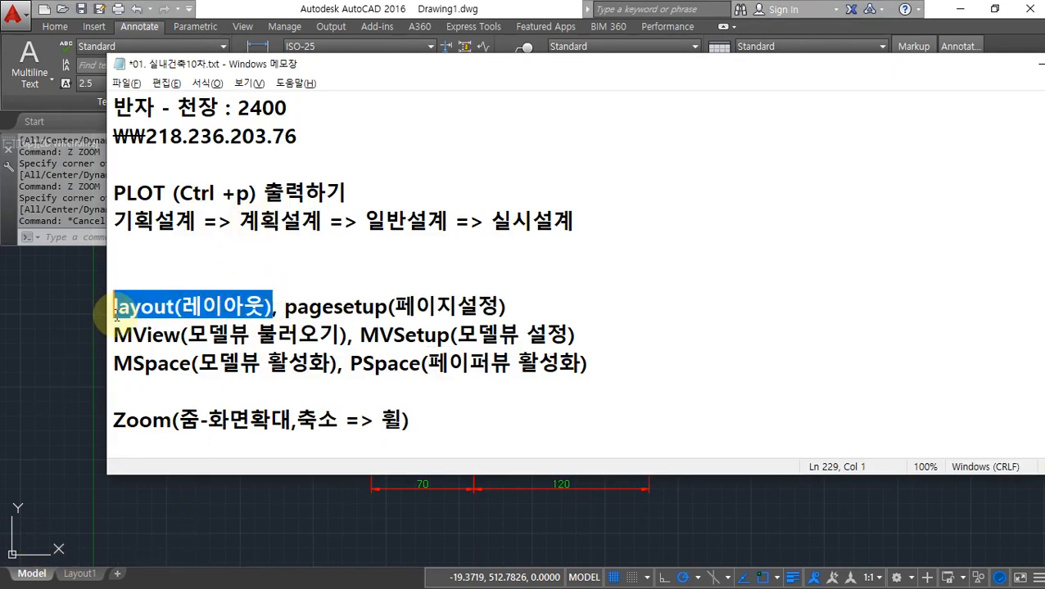
pyautogui.click(324, 6)
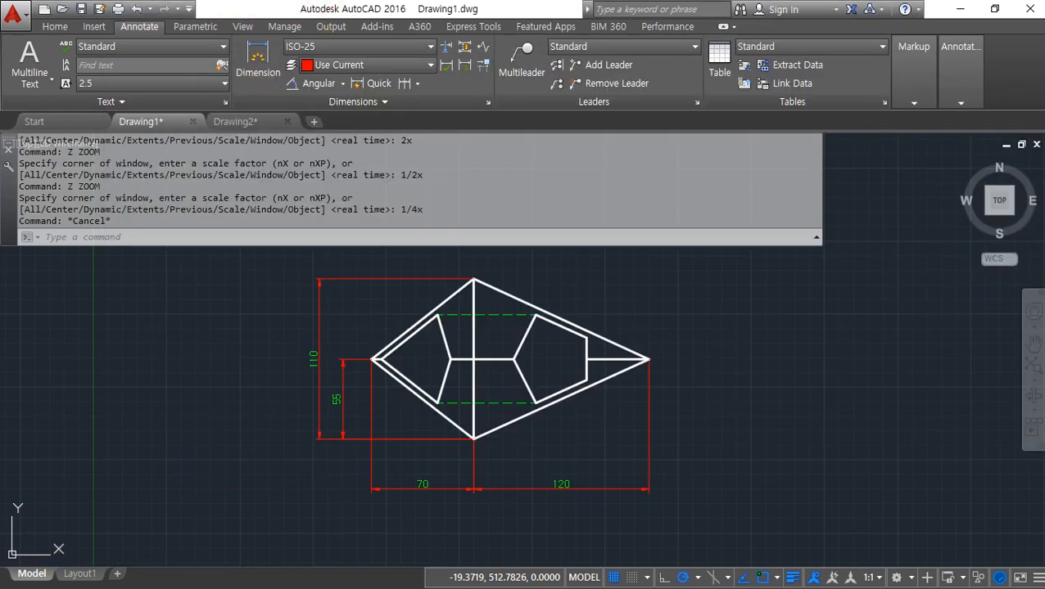
# Open Layout1 of Drawing1 and view its empty sheet more closely.
pyautogui.click(80, 574)
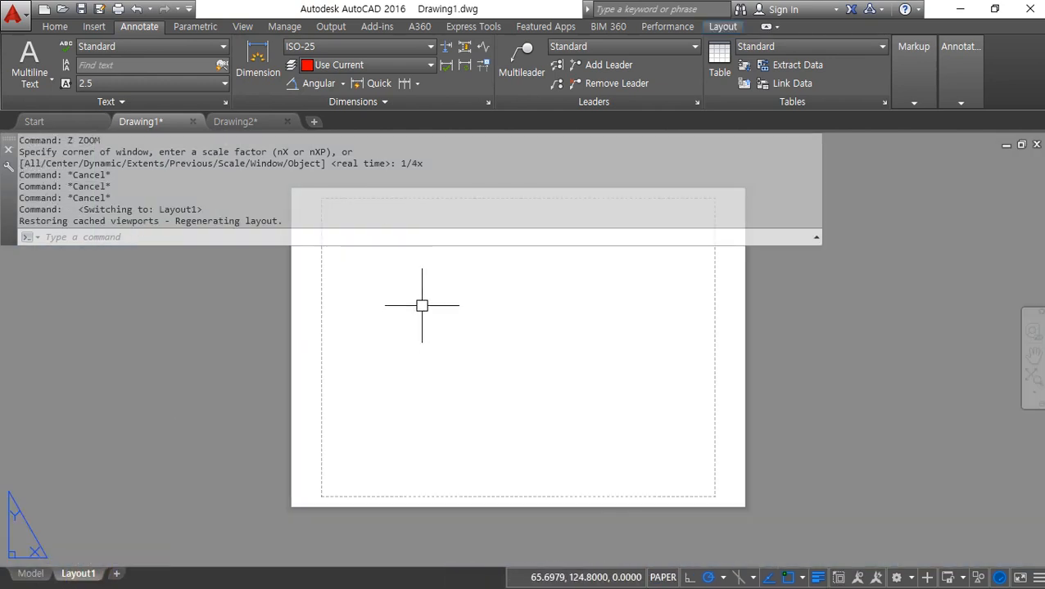
pyautogui.scroll(2, 442, 242)
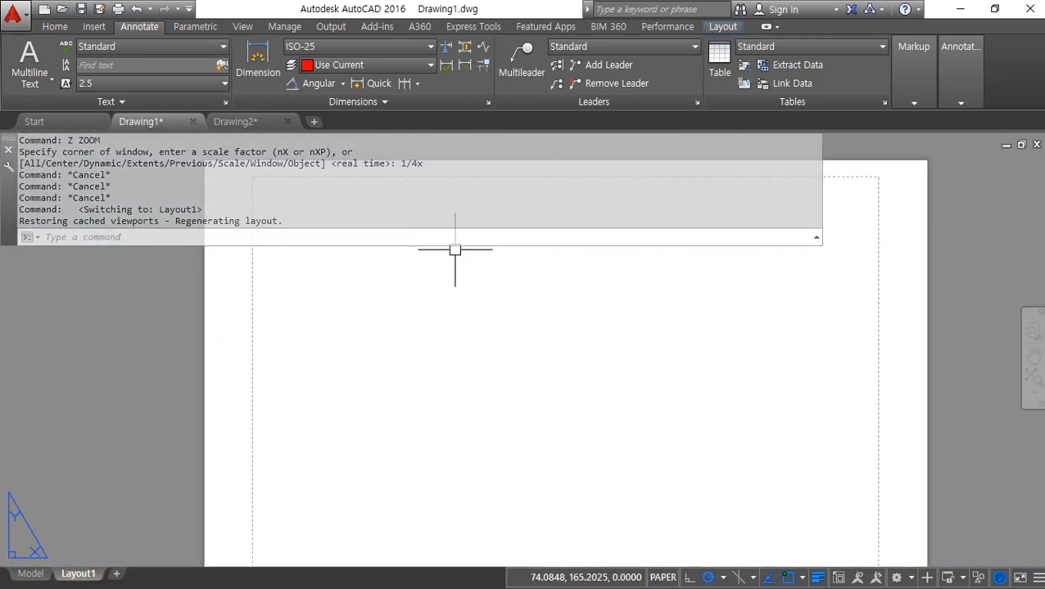
# Create a rectangular model viewport in the middle of Layout1's sheet with MVIEW by specifying two opposite corners.
pyautogui.moveTo(820, 245); pyautogui.dragTo(269, 211)
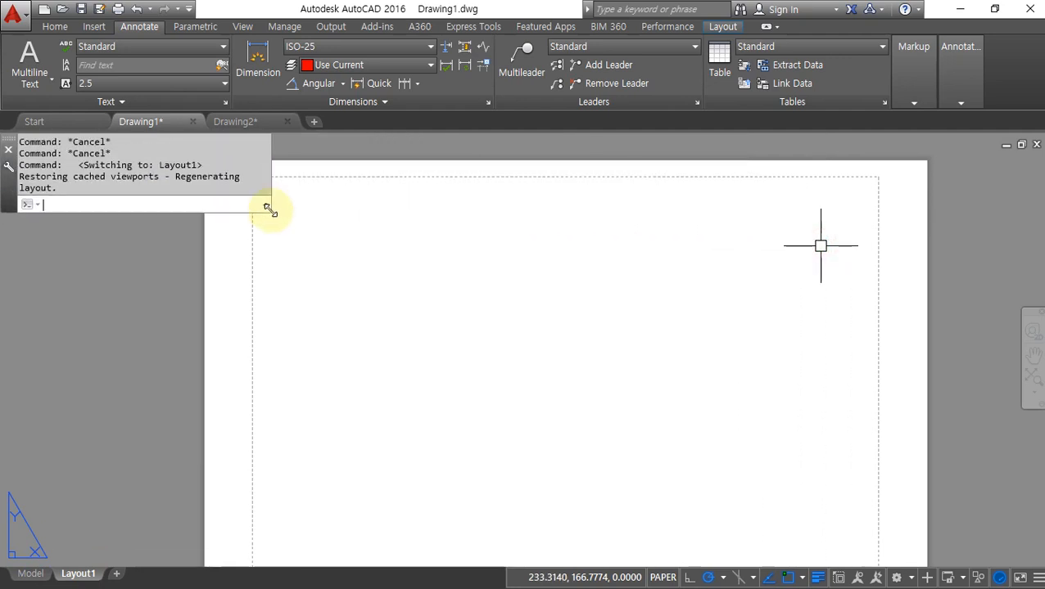
pyautogui.scroll(-2, 528, 297)
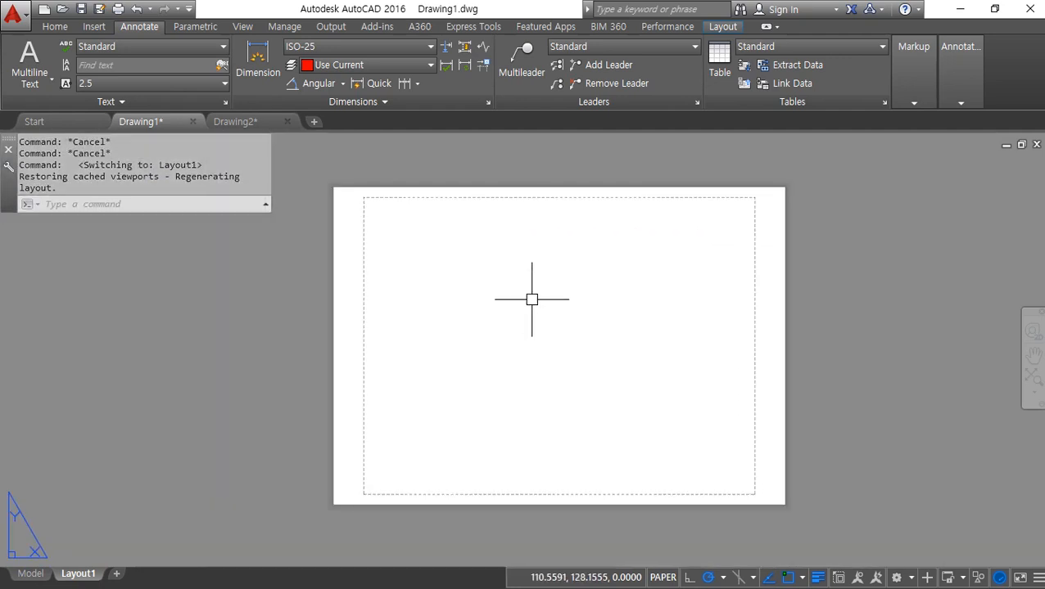
pyautogui.write('mv')
pyautogui.press('Return')
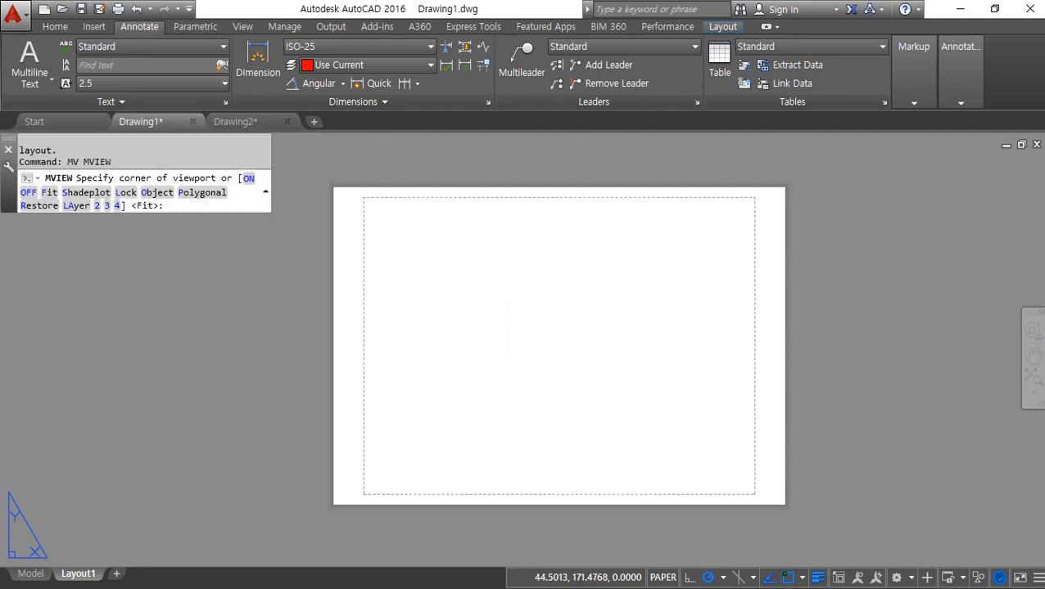
pyautogui.click(431, 234)
pyautogui.click(698, 451)
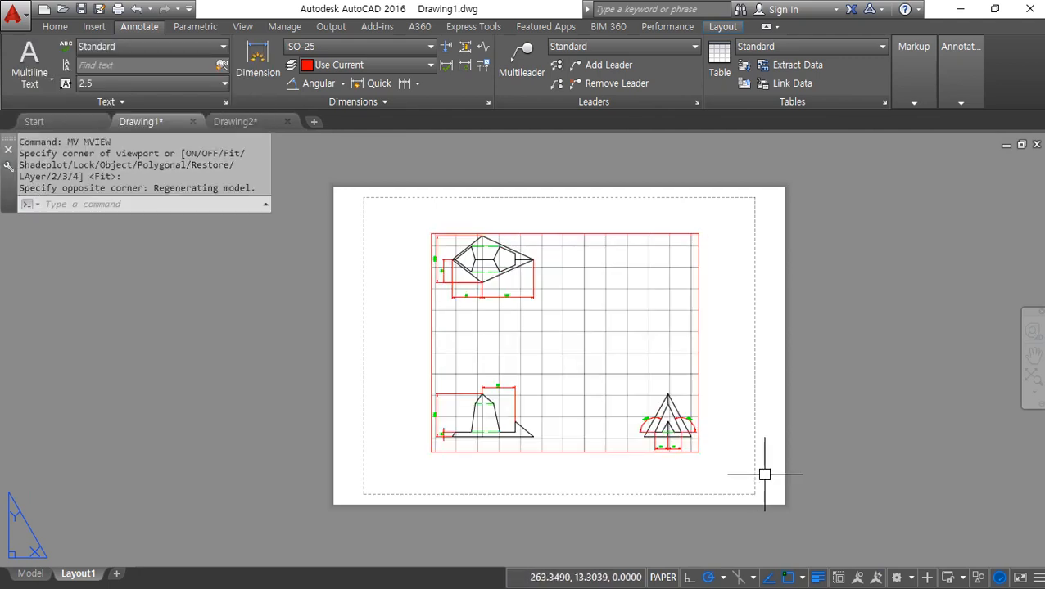
# Select the new viewport's frame to inspect its extent on the sheet, and clear the selection.
pyautogui.click(698, 343)
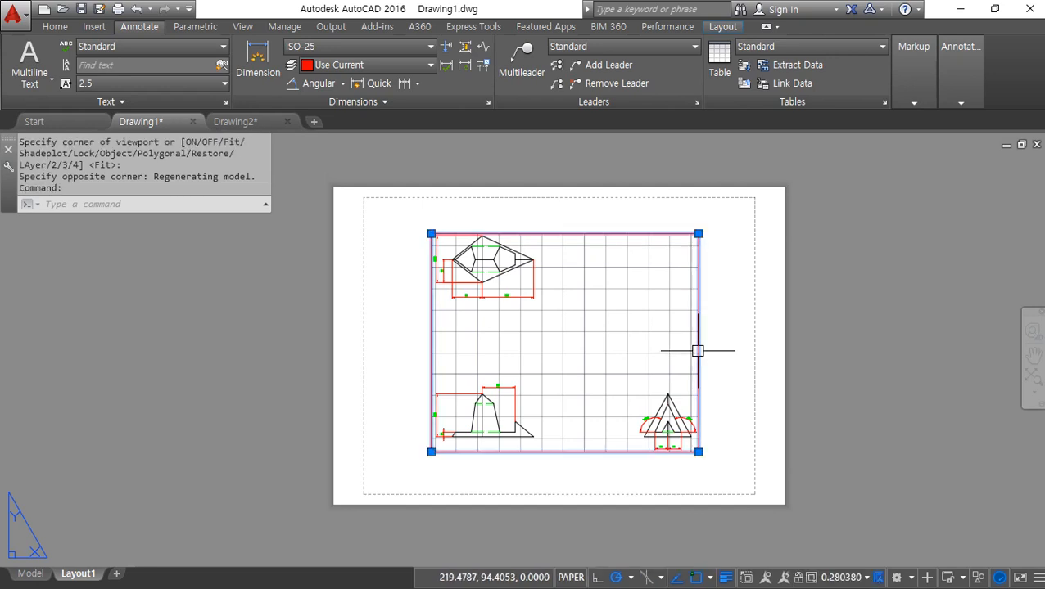
pyautogui.press('Escape')
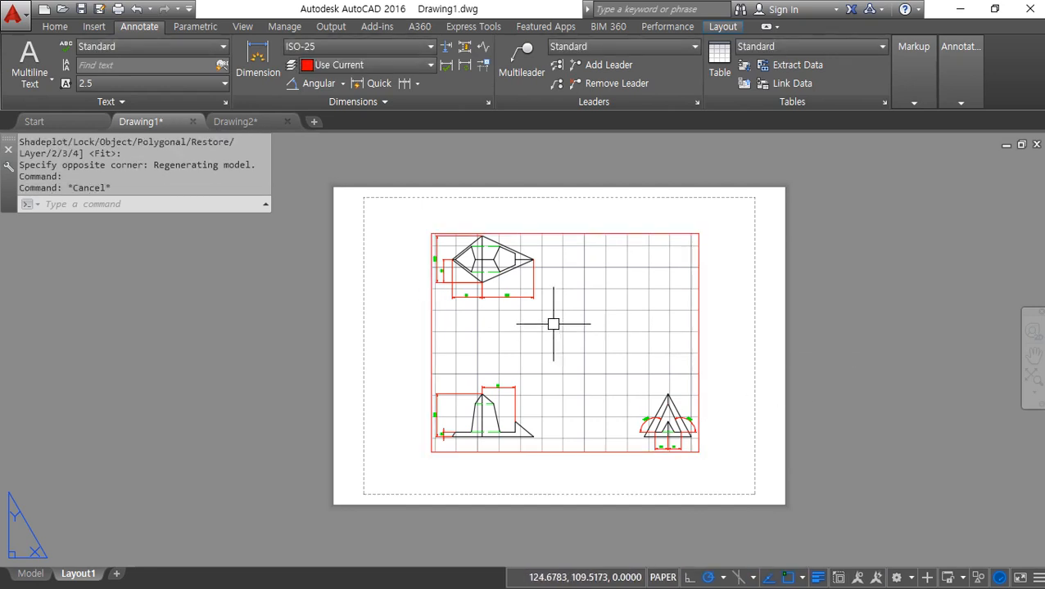
pyautogui.moveTo(566, 233)
pyautogui.mouseDown()
pyautogui.moveTo(435, 229)
pyautogui.moveTo(440, 452)
pyautogui.moveTo(725, 447)
pyautogui.moveTo(691, 375)
pyautogui.moveTo(689, 221)
pyautogui.moveTo(539, 233)
pyautogui.mouseUp()
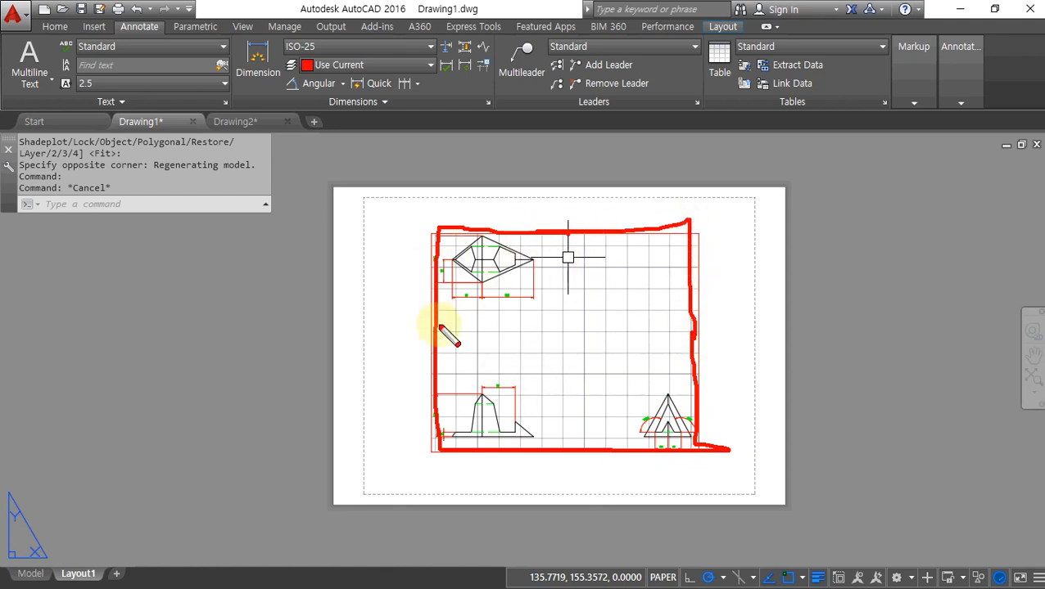
pyautogui.press('Escape')
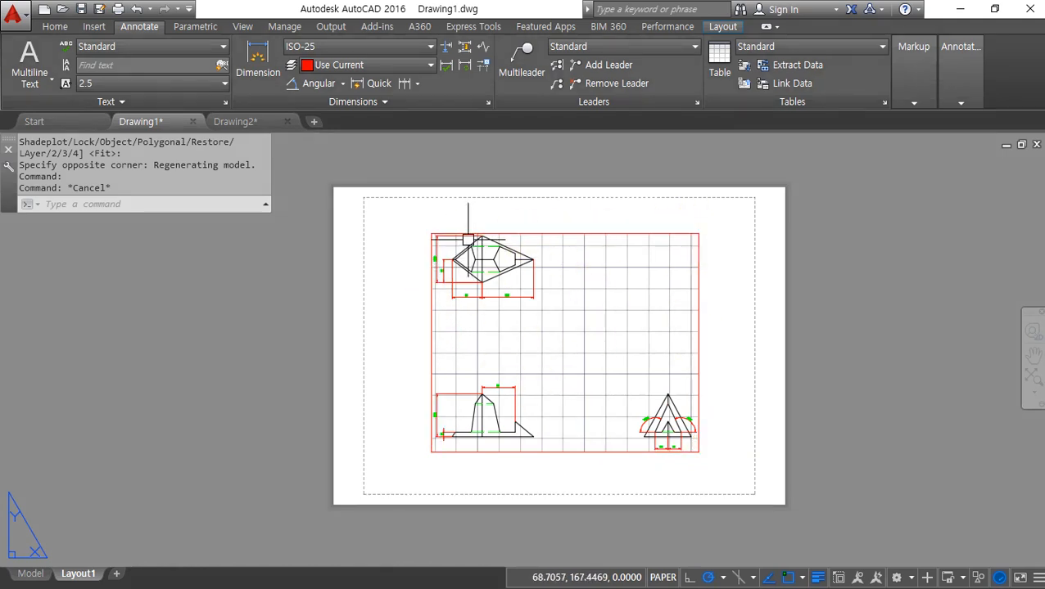
# Examine the dimensioned top view inside the viewport at close range from paper space.
pyautogui.scroll(4, 468, 239)
pyautogui.scroll(4, 468, 240)
pyautogui.scroll(-4, 475, 236)
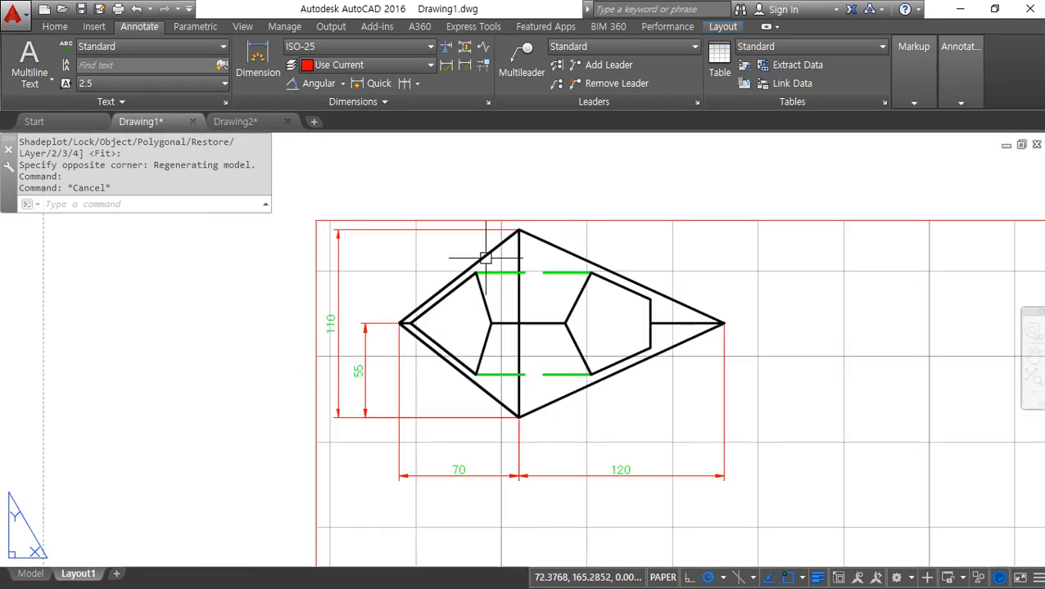
pyautogui.moveTo(486, 268)
pyautogui.mouseDown(button='middle')
pyautogui.moveTo(508, 286)
pyautogui.moveTo(492, 310)
pyautogui.mouseUp(button='middle')
pyautogui.scroll(2, 492, 310)
pyautogui.hotkey('ctrl', '2')
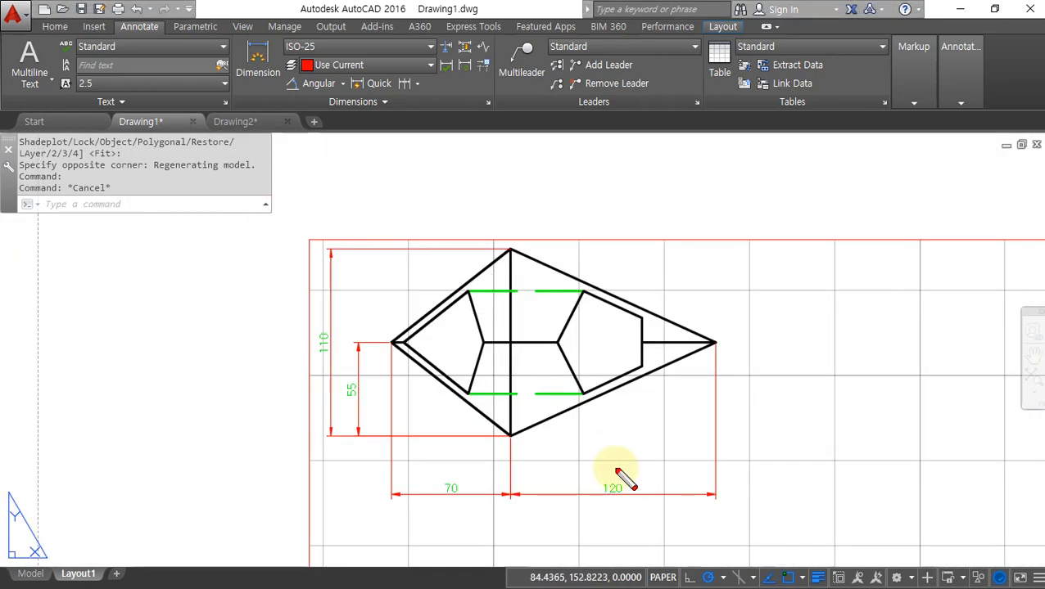
pyautogui.moveTo(552, 523)
pyautogui.mouseDown()
pyautogui.moveTo(449, 482)
pyautogui.moveTo(483, 286)
pyautogui.moveTo(674, 401)
pyautogui.moveTo(467, 525)
pyautogui.moveTo(427, 533)
pyautogui.mouseUp()
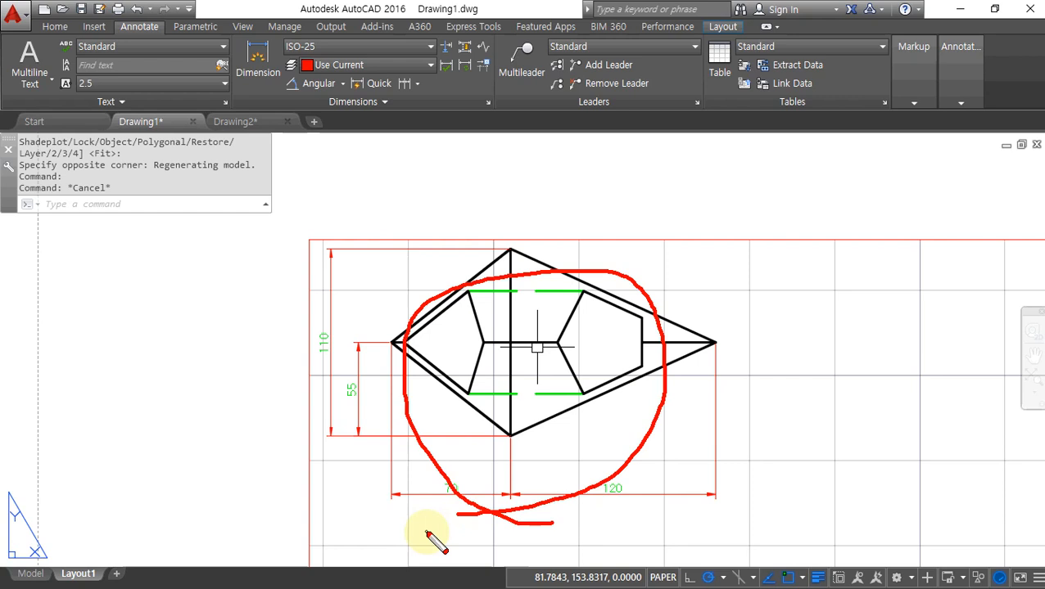
pyautogui.press('Escape')
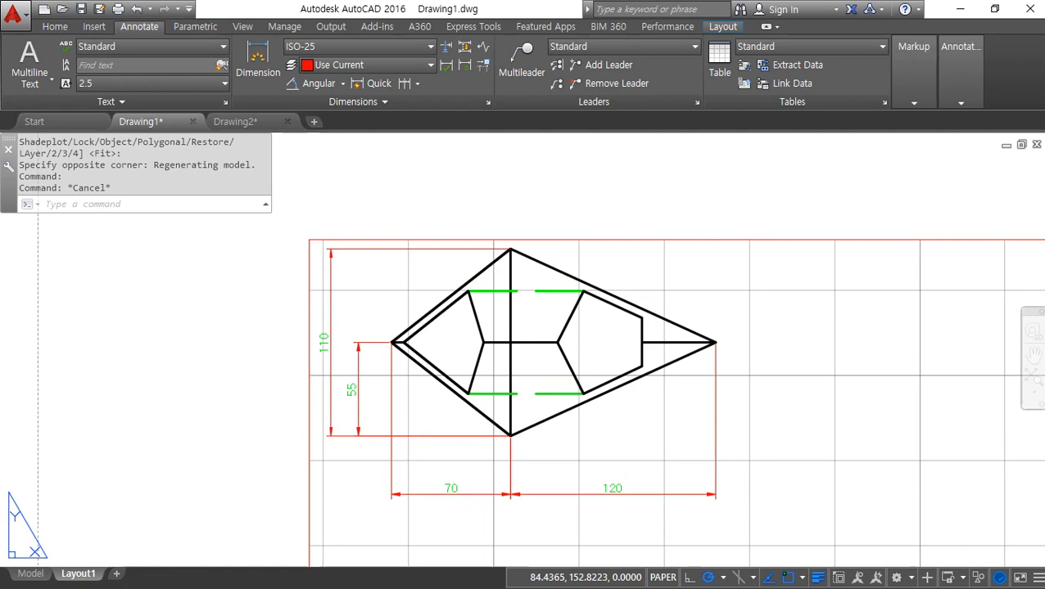
# Switch to the Notepad notes, highlight the "MView(모델뷰 불러오기)" entry, and return to AutoCAD.
pyautogui.hotkey('alt', 'Tab')
pyautogui.click(345, 335)
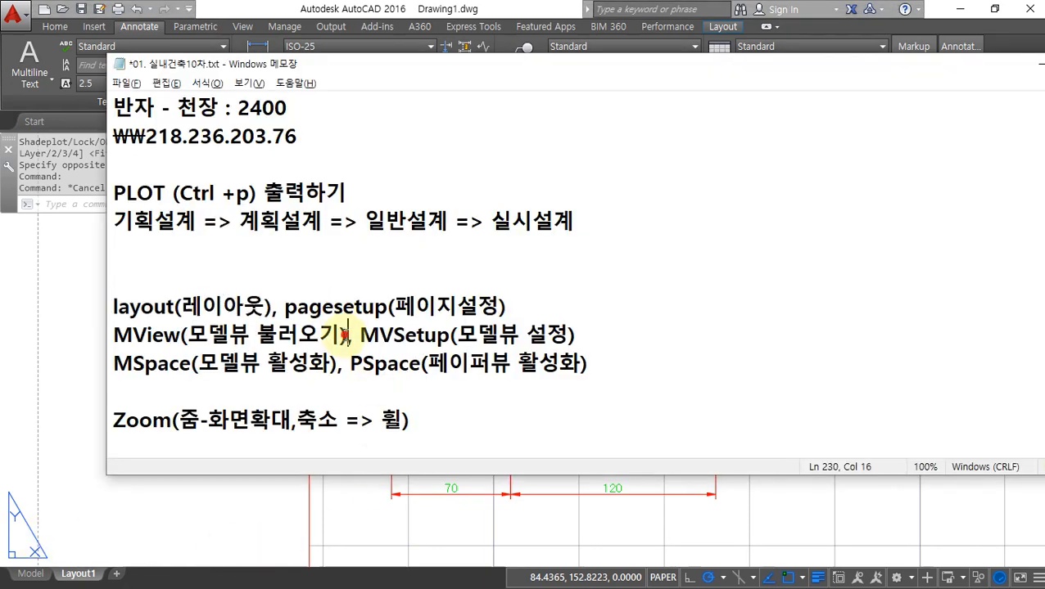
pyautogui.moveTo(346, 336); pyautogui.dragTo(41, 345)
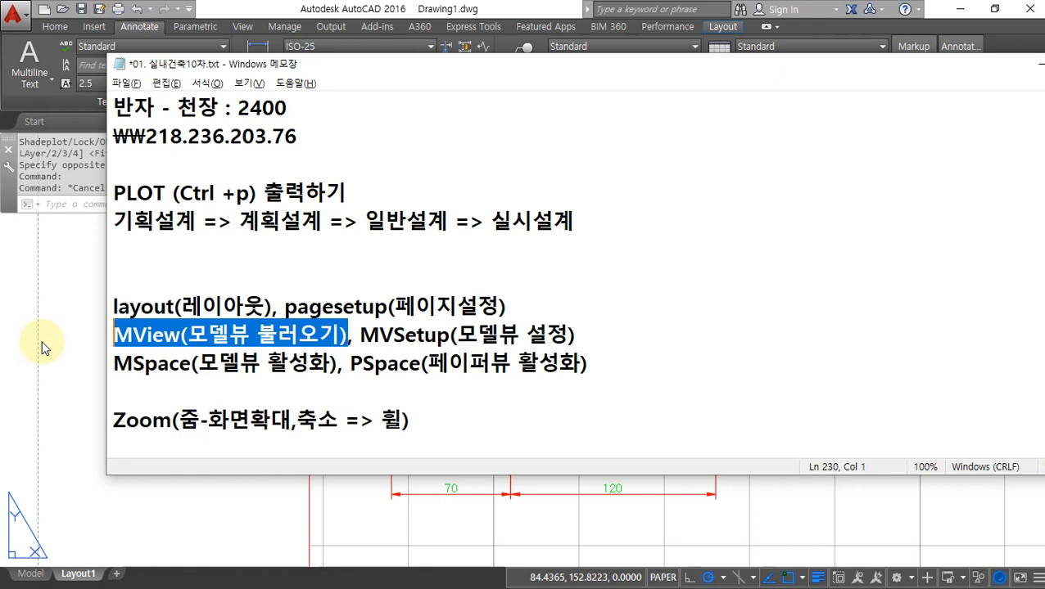
pyautogui.click(16, 194)
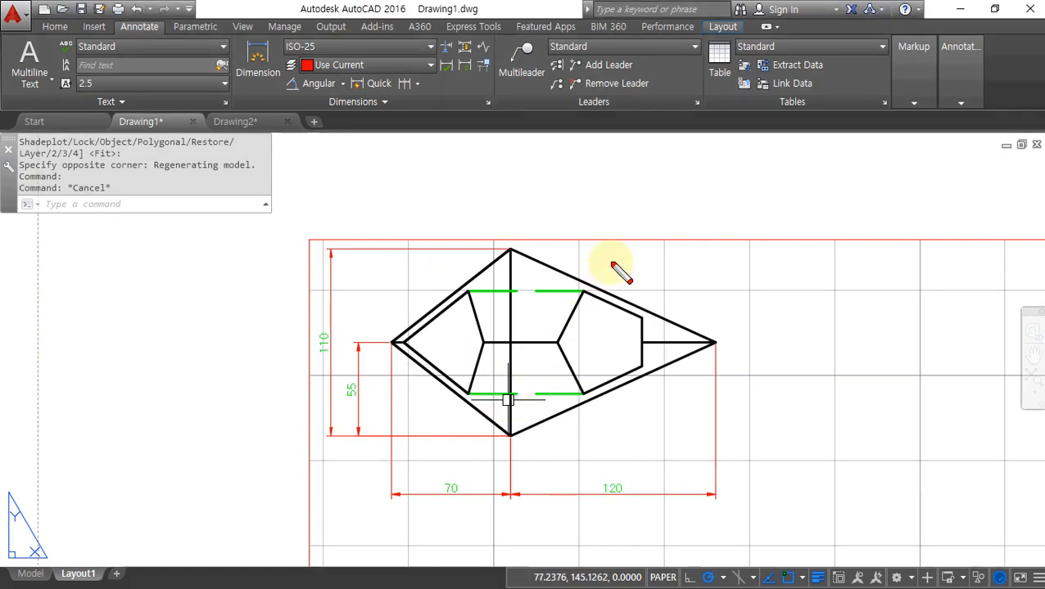
# Try to window-select the top view's geometry inside the viewport while working in paper space.
pyautogui.moveTo(557, 308); pyautogui.dragTo(599, 373)
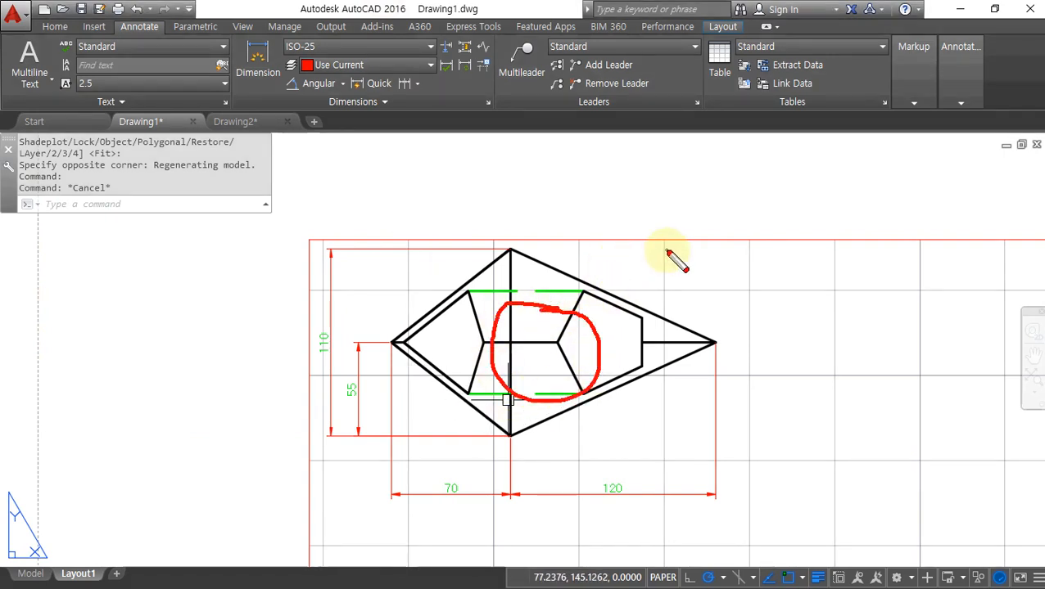
pyautogui.moveTo(676, 270)
pyautogui.mouseDown()
pyautogui.moveTo(700, 217)
pyautogui.moveTo(693, 260)
pyautogui.mouseUp()
pyautogui.moveTo(619, 329); pyautogui.dragTo(619, 358)
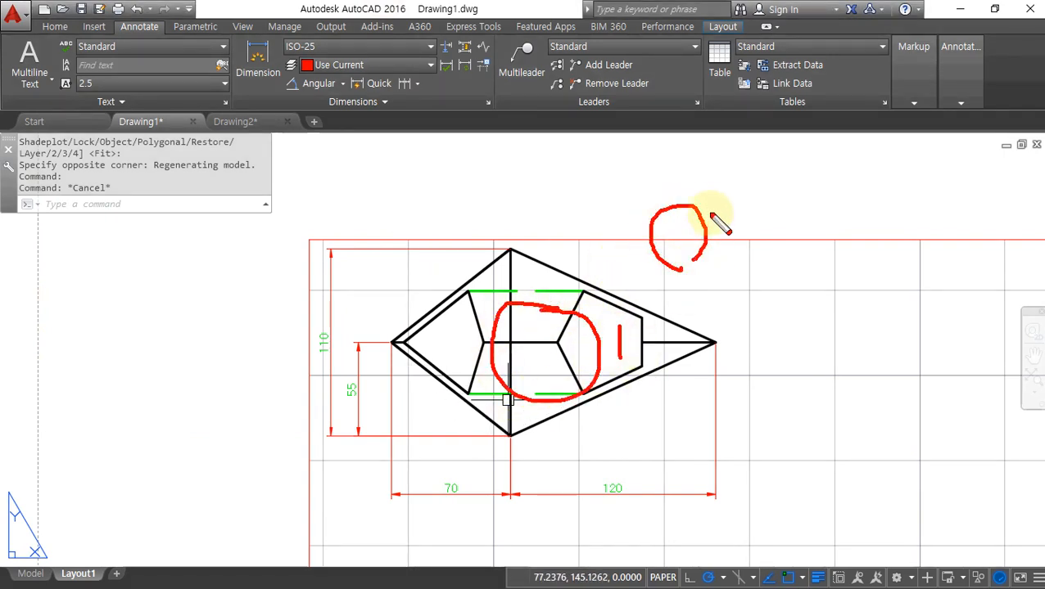
pyautogui.moveTo(712, 185); pyautogui.dragTo(737, 203)
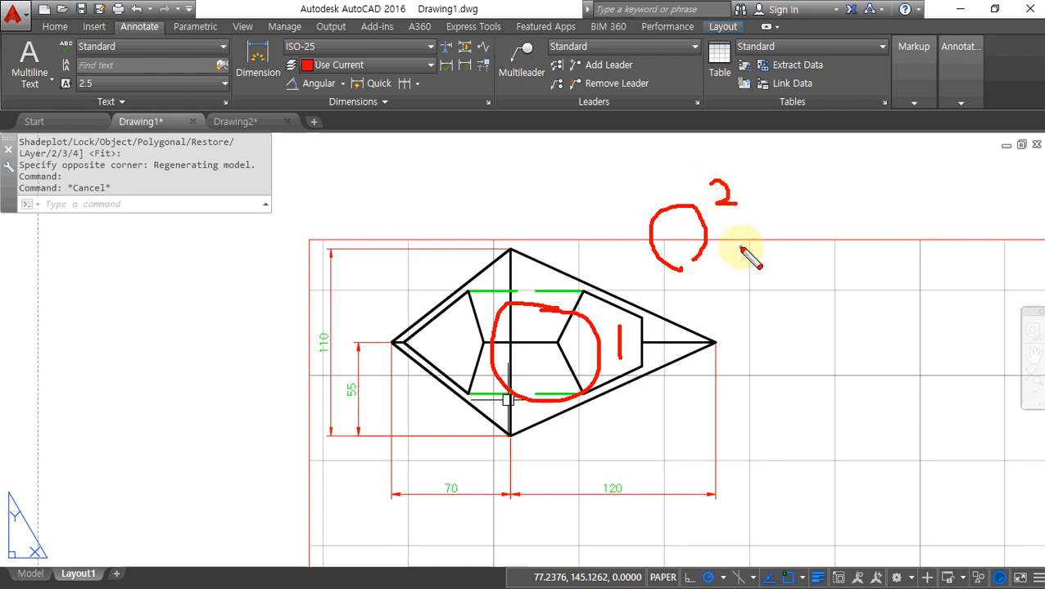
pyautogui.press('Escape')
pyautogui.click(737, 284)
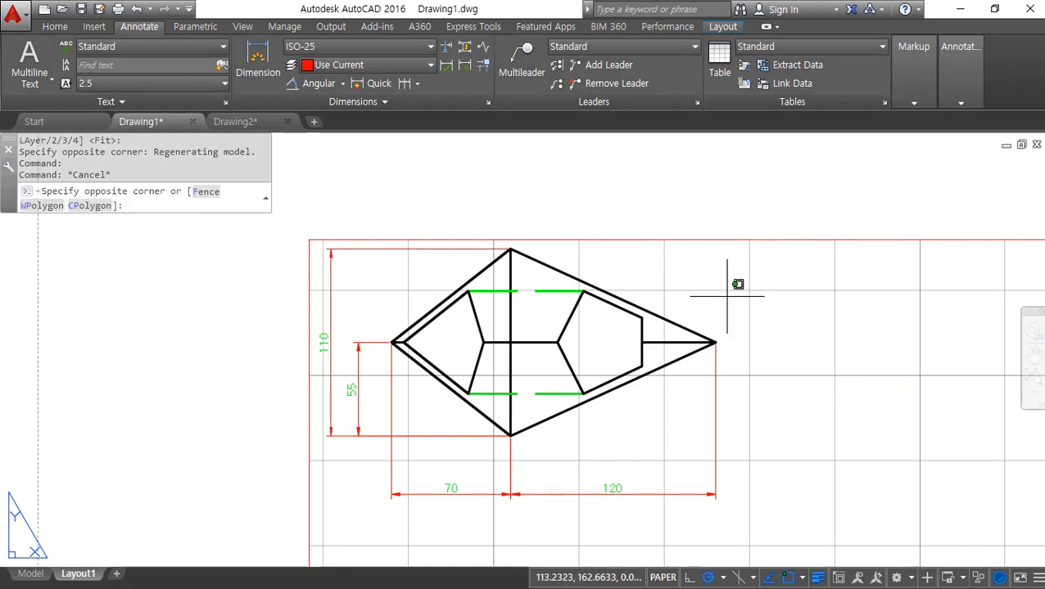
pyautogui.click(787, 517)
pyautogui.click(345, 281)
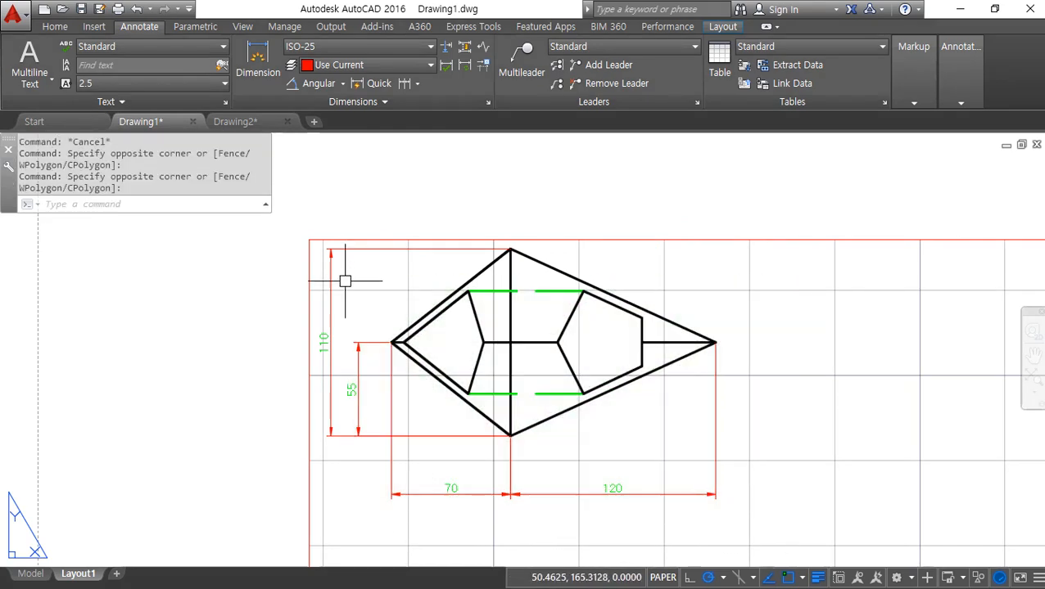
pyautogui.moveTo(721, 309)
pyautogui.mouseDown()
pyautogui.moveTo(602, 300)
pyautogui.moveTo(761, 385)
pyautogui.moveTo(731, 325)
pyautogui.mouseUp()
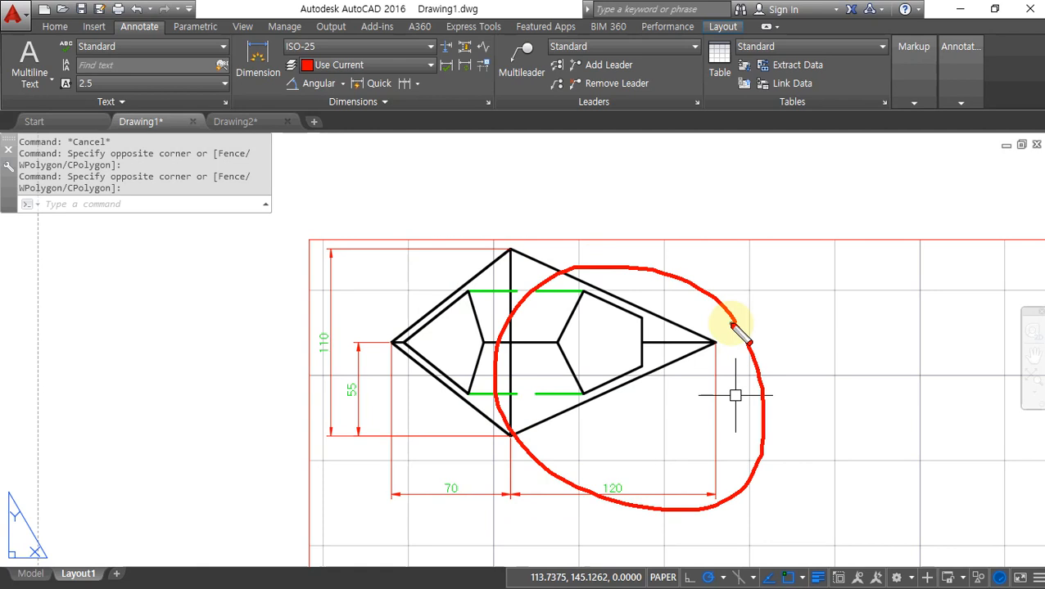
# Try crossing selections over the top view's geometry, and erase the whole viewport by selecting its frame.
pyautogui.scroll(-5, 735, 395)
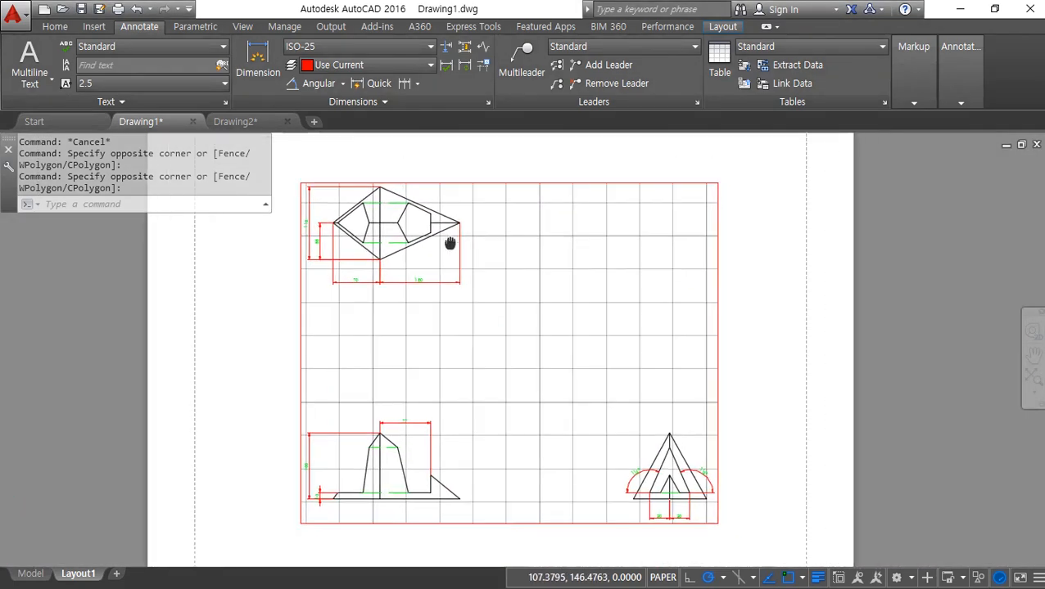
pyautogui.moveTo(488, 289); pyautogui.dragTo(499, 322, button='middle')
pyautogui.click(497, 228)
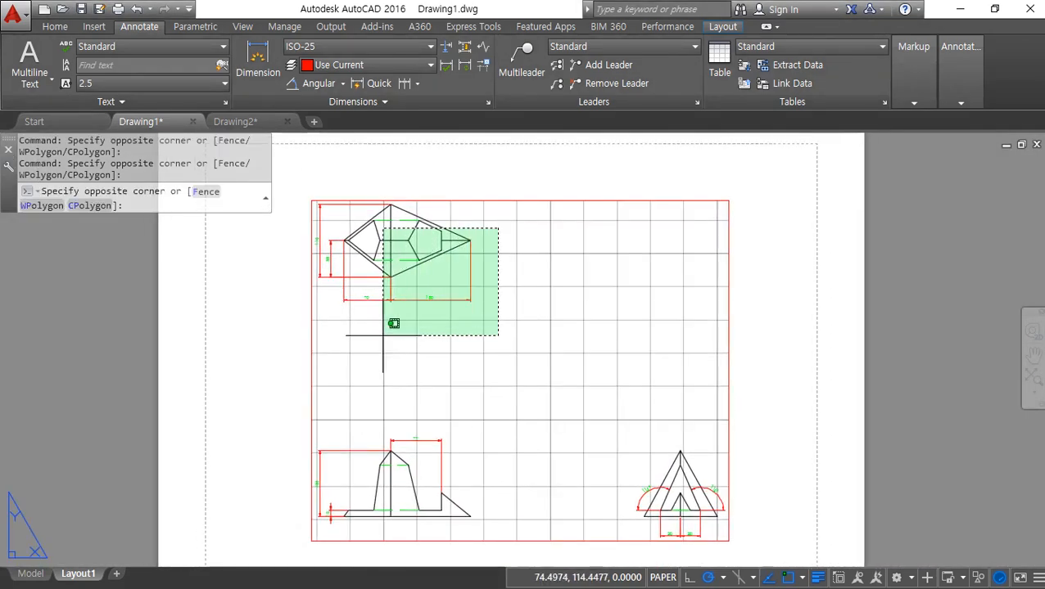
pyautogui.click(356, 350)
pyautogui.click(541, 357)
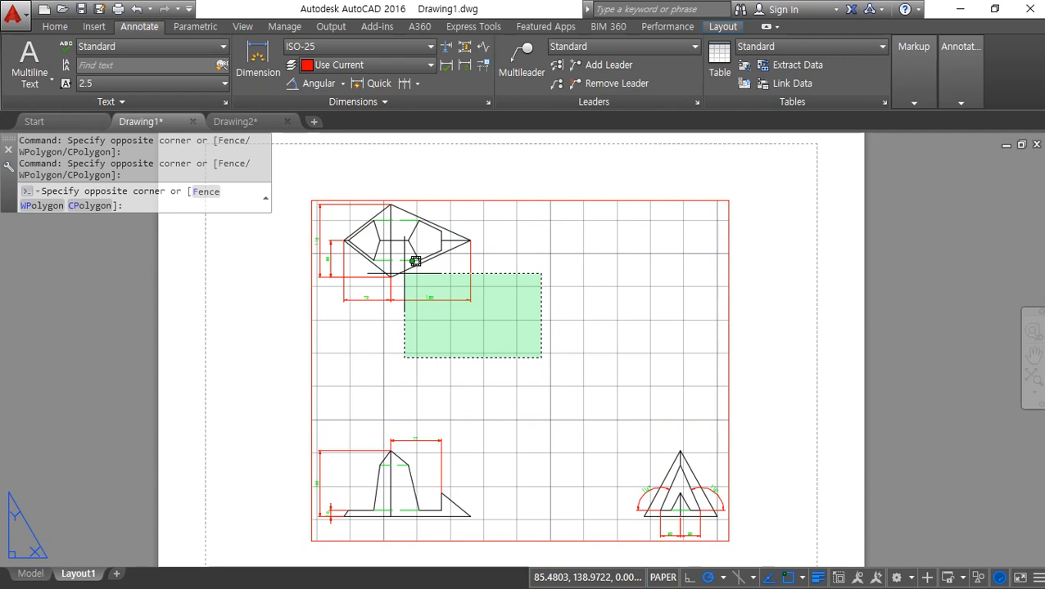
pyautogui.click(325, 221)
pyautogui.click(539, 201)
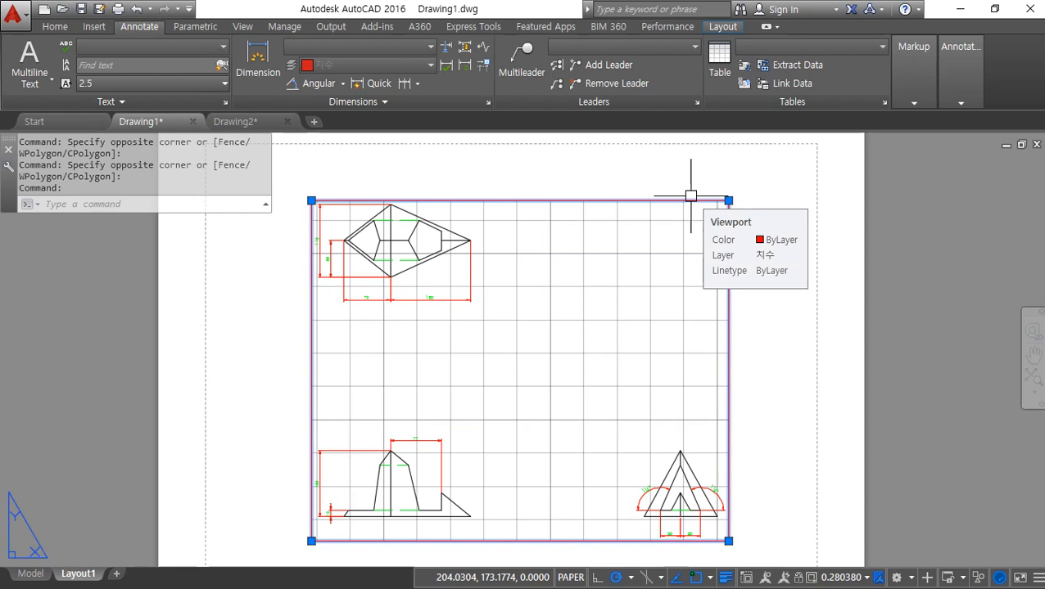
pyautogui.press('Delete')
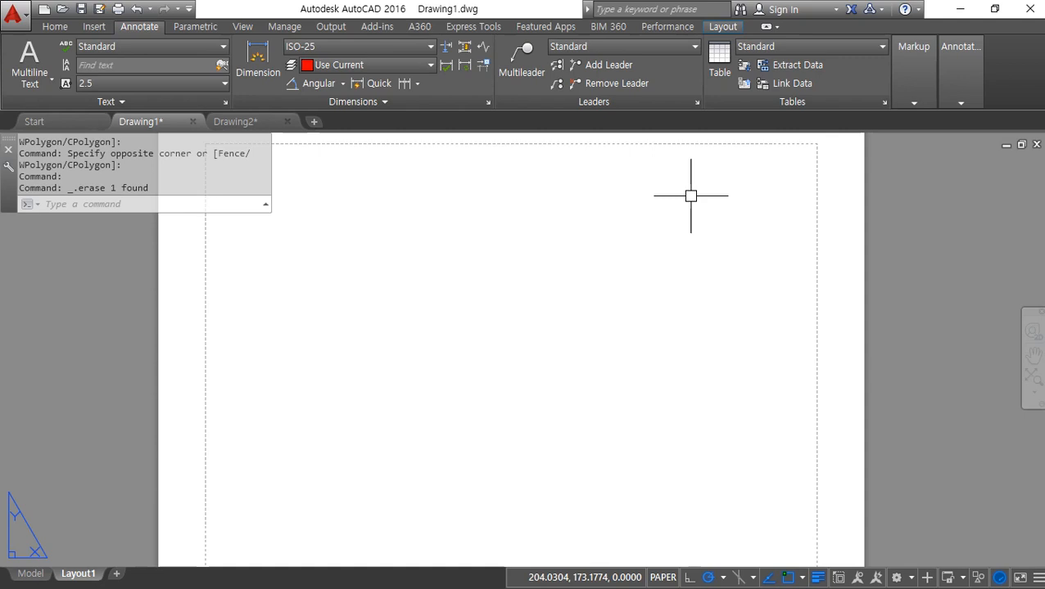
# Widen the command window and create a new rectangular viewport with MVIEW from its lower-left to its upper-right corner.
pyautogui.write('mv')
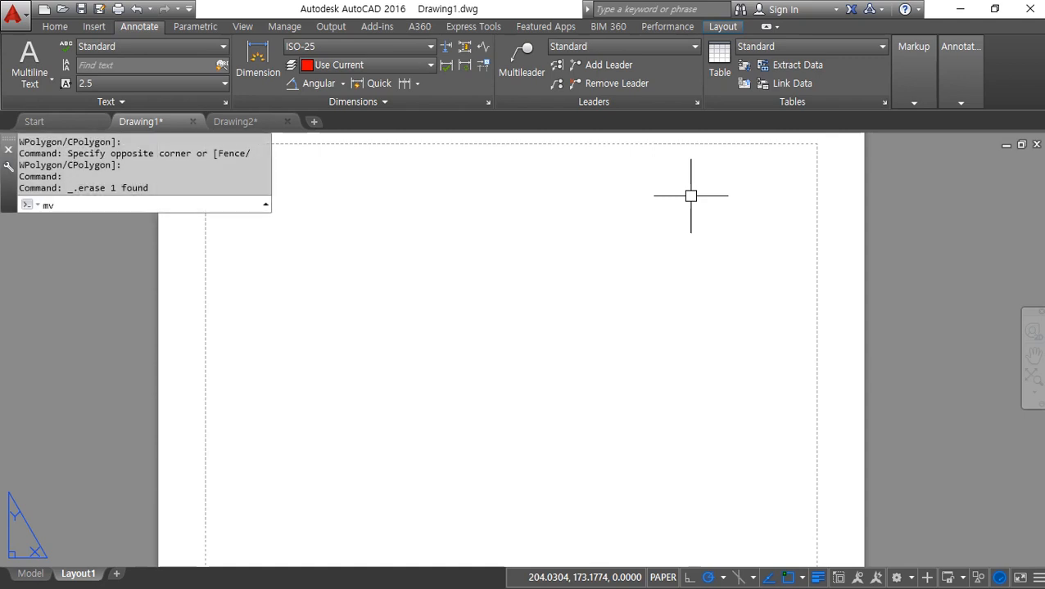
pyautogui.press('Return')
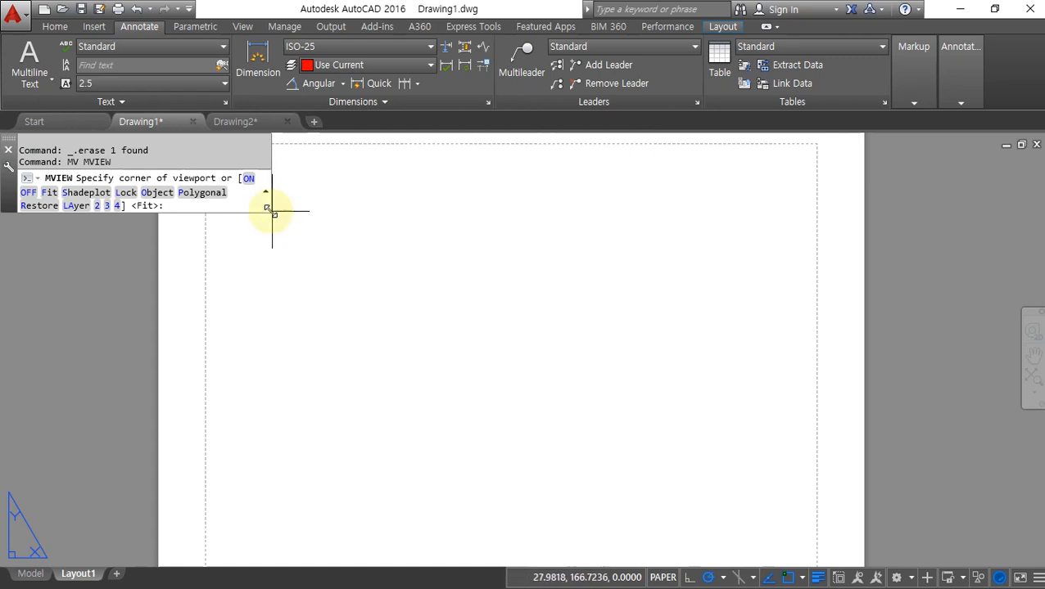
pyautogui.moveTo(271, 211); pyautogui.dragTo(702, 207)
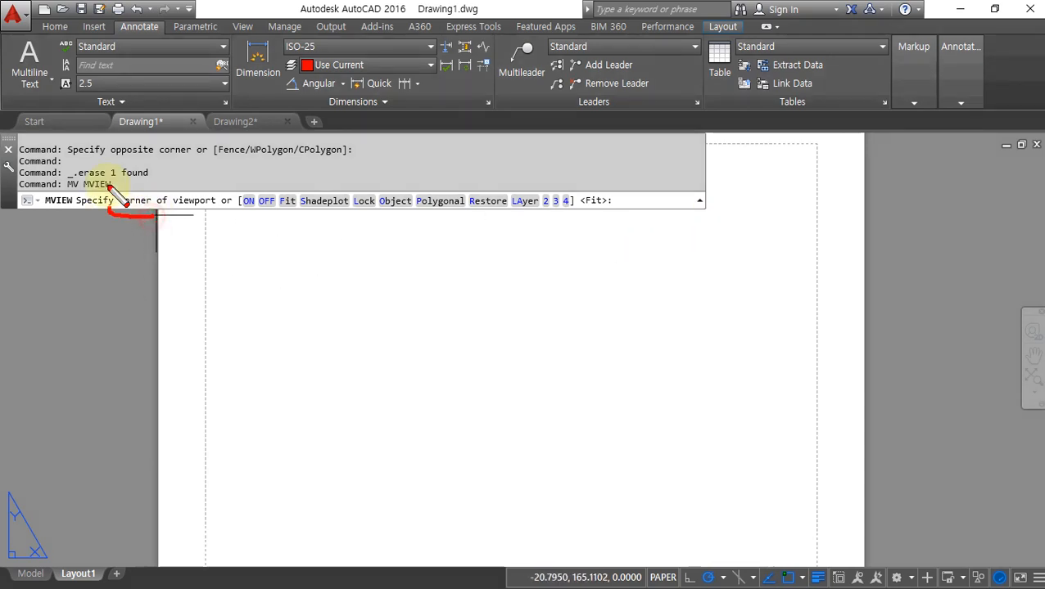
pyautogui.click(315, 488)
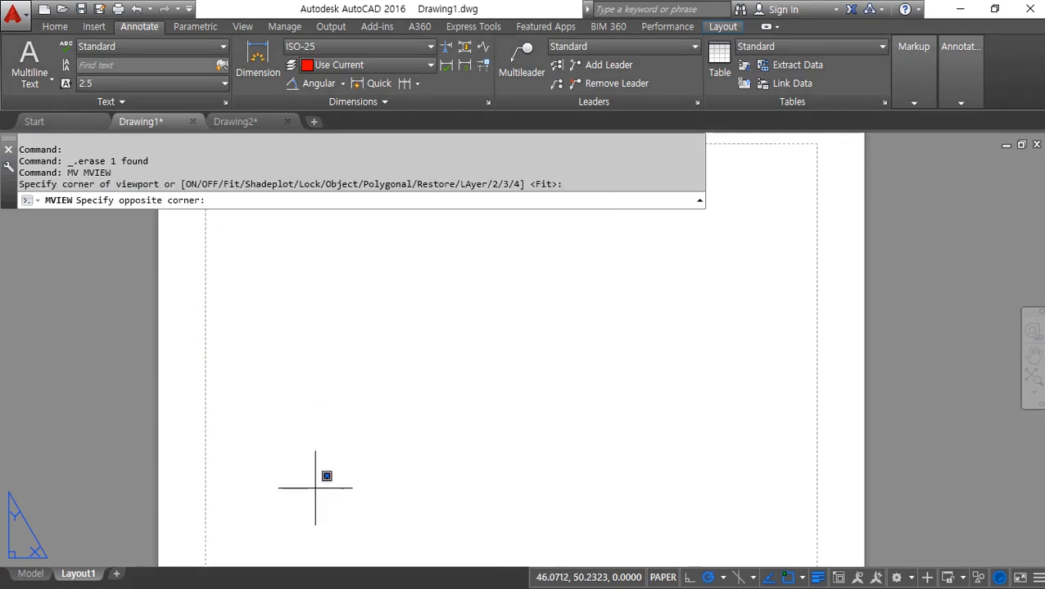
pyautogui.click(590, 255)
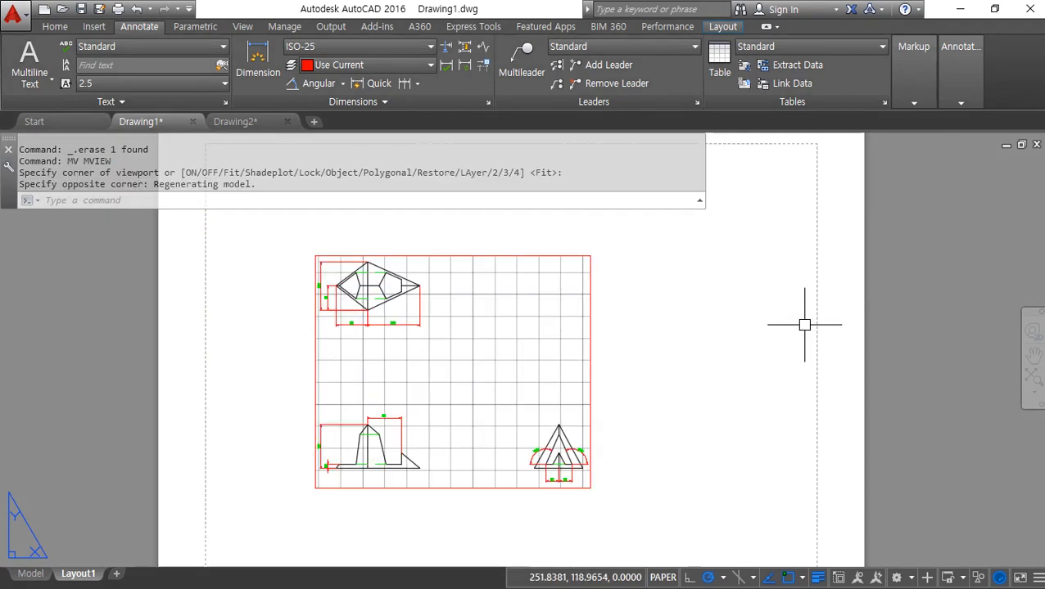
pyautogui.moveTo(467, 251)
pyautogui.mouseDown()
pyautogui.moveTo(290, 332)
pyautogui.moveTo(546, 484)
pyautogui.moveTo(470, 248)
pyautogui.mouseUp()
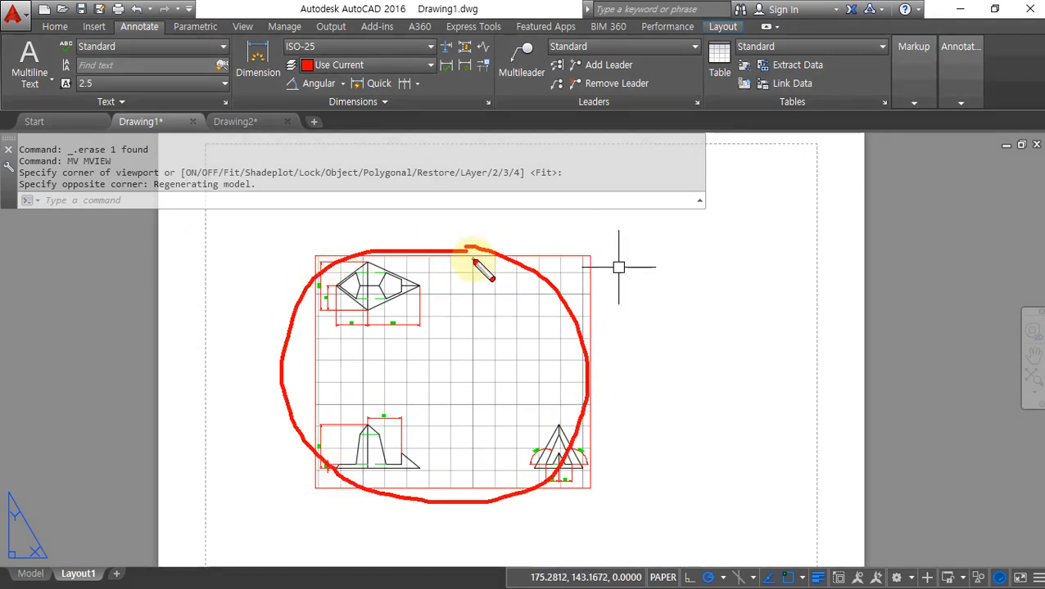
pyautogui.press('Escape')
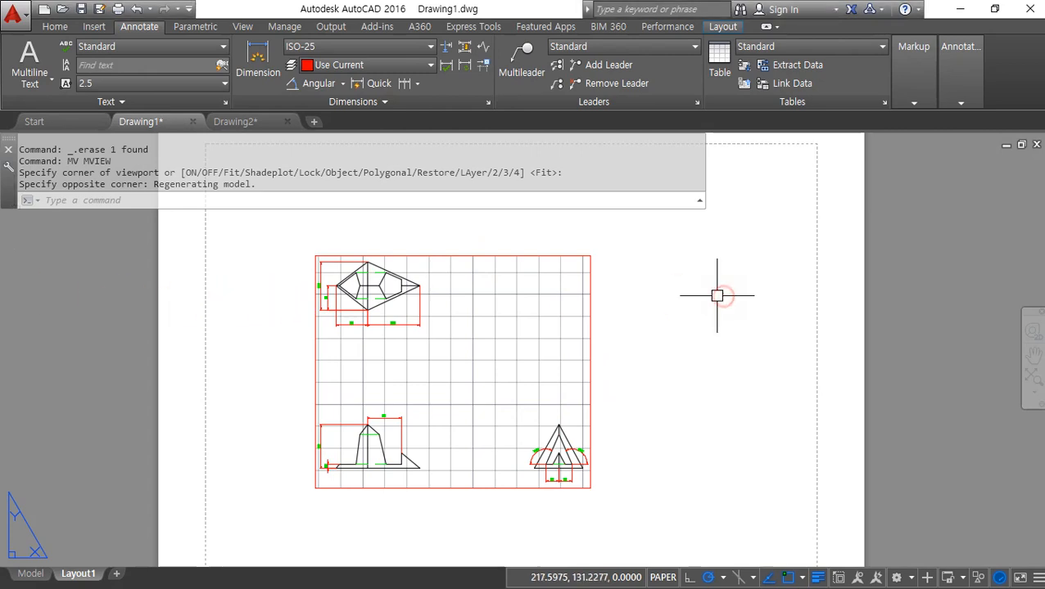
# Select the second viewport with a crossing window over its frame and erase it with ERASE.
pyautogui.scroll(-2, 613, 255)
pyautogui.moveTo(613, 255); pyautogui.dragTo(594, 287, button='middle')
pyautogui.click(632, 240)
pyautogui.click(484, 404)
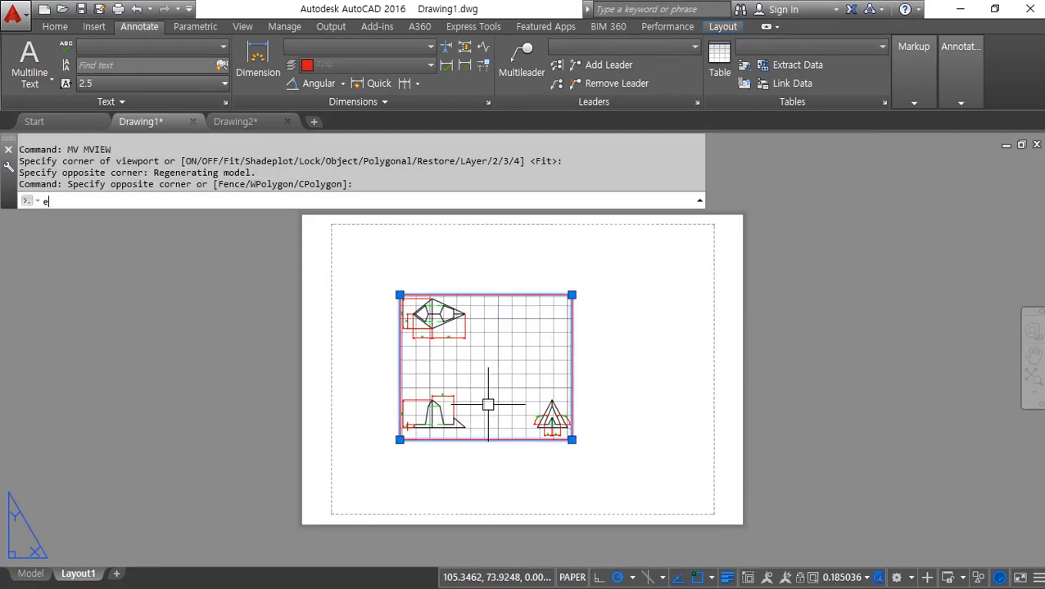
pyautogui.write('e')
pyautogui.press('Return')
# Create a large viewport in the middle of the sheet and a smaller one overlapping its lower-right corner with MVIEW.
pyautogui.write('mv')
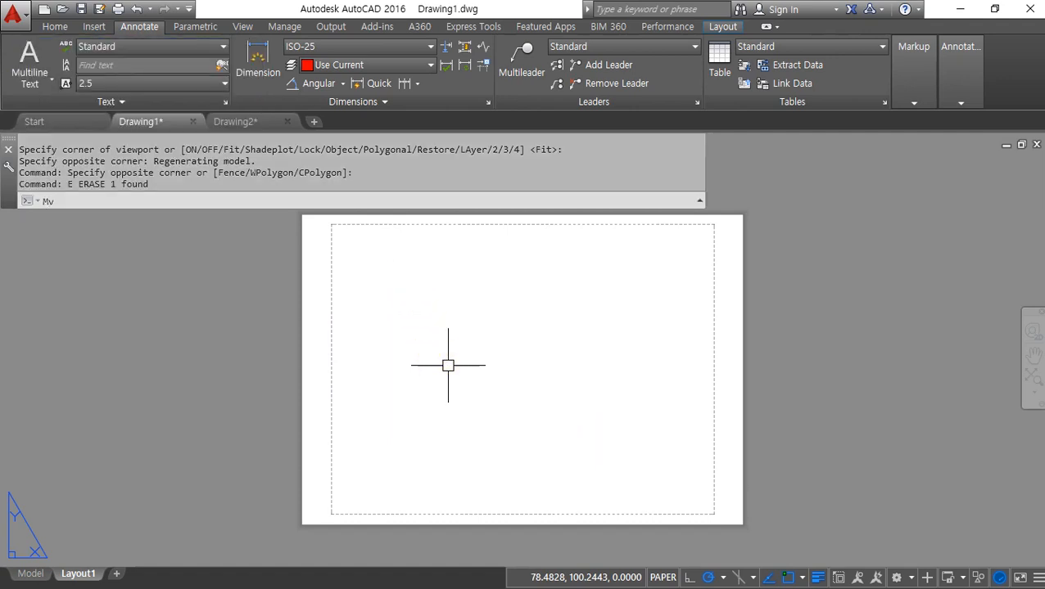
pyautogui.press('Return')
pyautogui.click(423, 259)
pyautogui.click(629, 465)
pyautogui.press('Return')
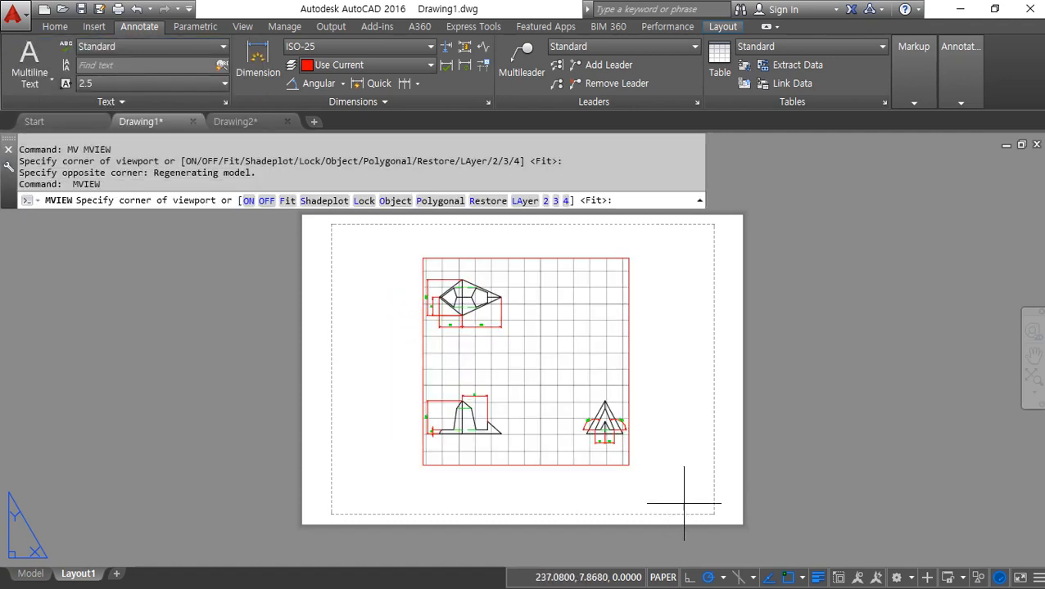
pyautogui.click(702, 503)
pyautogui.click(569, 389)
# Add two more rectangular viewports with MVIEW, in the upper-right and upper-left corners of the sheet's printable area.
pyautogui.press('Return')
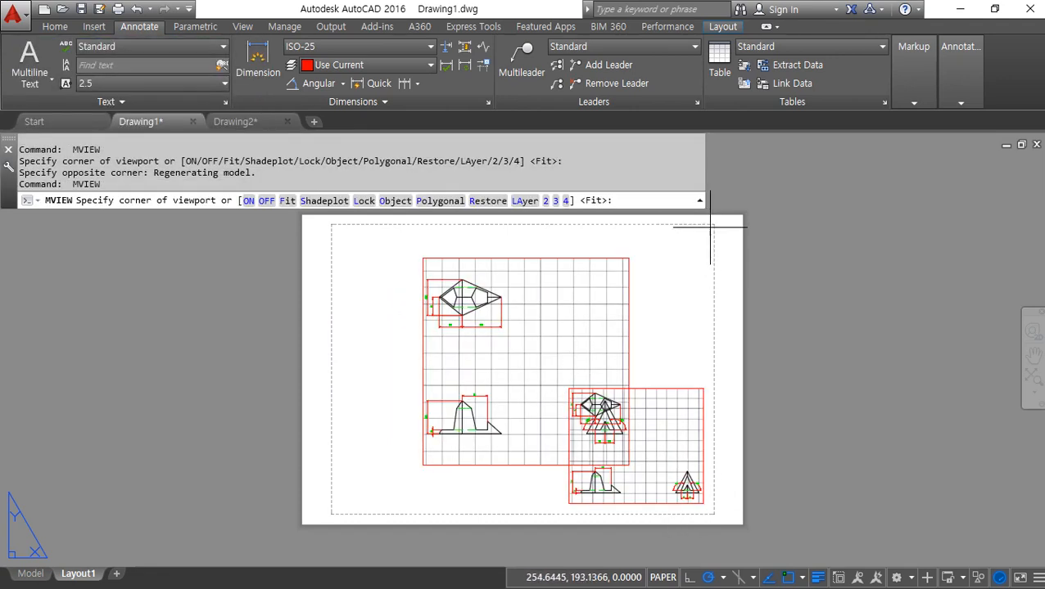
pyautogui.click(710, 228)
pyautogui.click(587, 361)
pyautogui.press('Return')
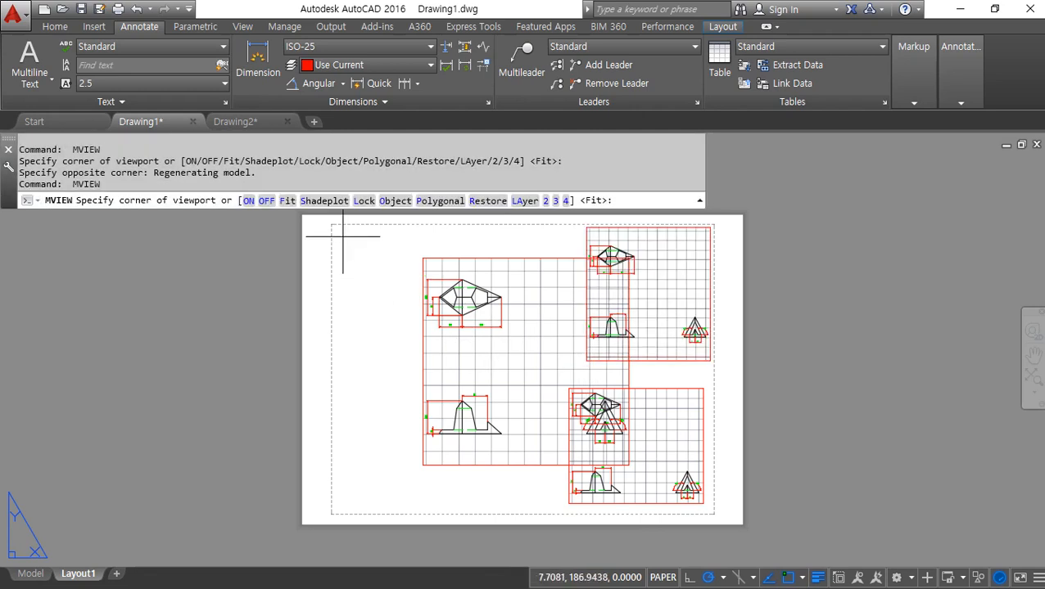
pyautogui.click(343, 234)
pyautogui.click(464, 326)
# Add a viewport in the sheet's lower-left corner and a small narrow one nested inside the large central viewport with MVIEW.
pyautogui.press('Return')
pyautogui.click(348, 504)
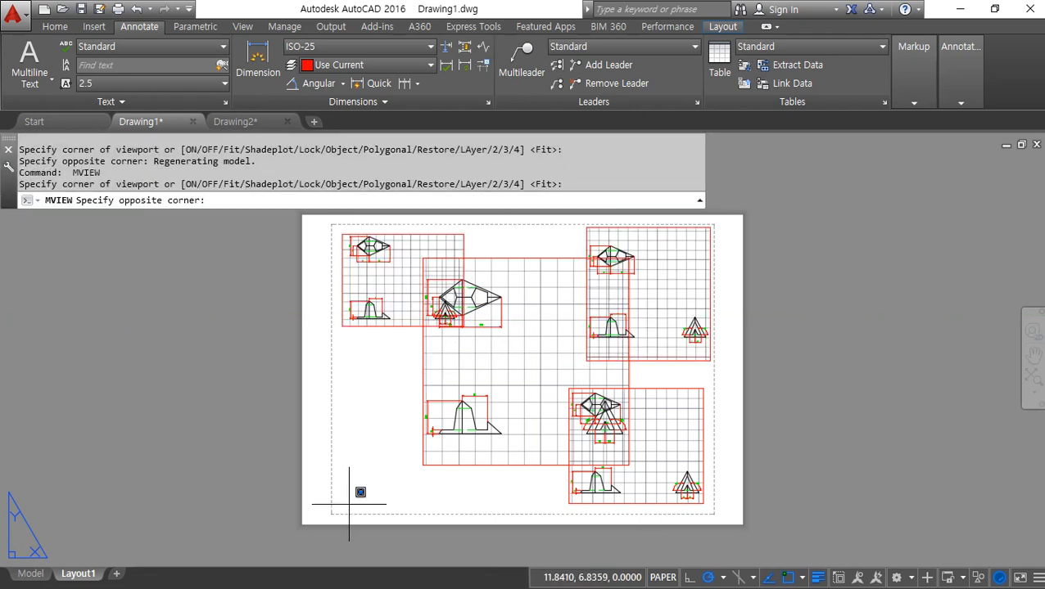
pyautogui.click(487, 396)
pyautogui.press('Return')
pyautogui.click(487, 276)
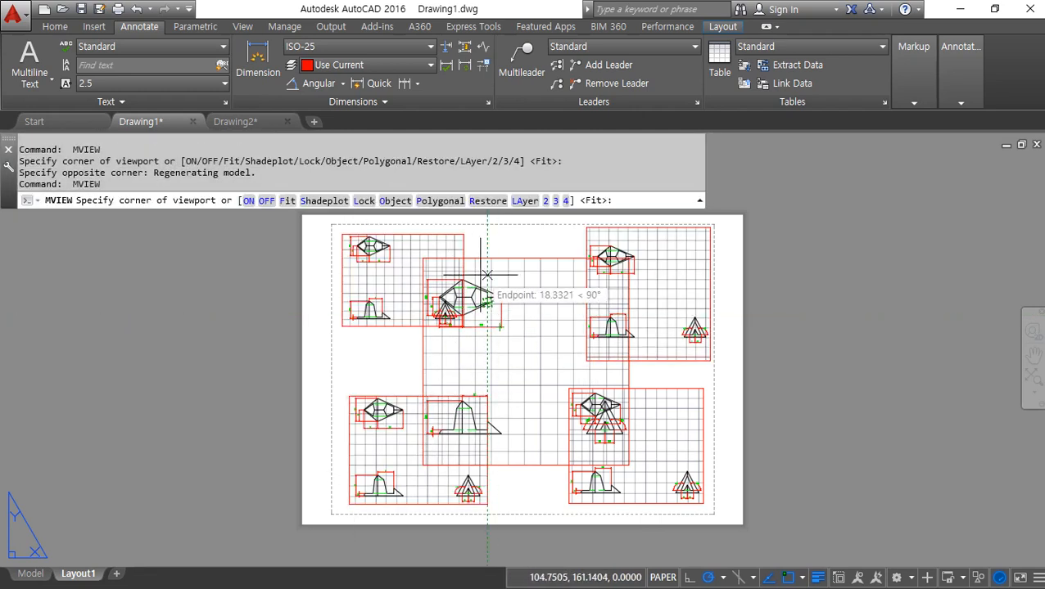
pyautogui.click(558, 395)
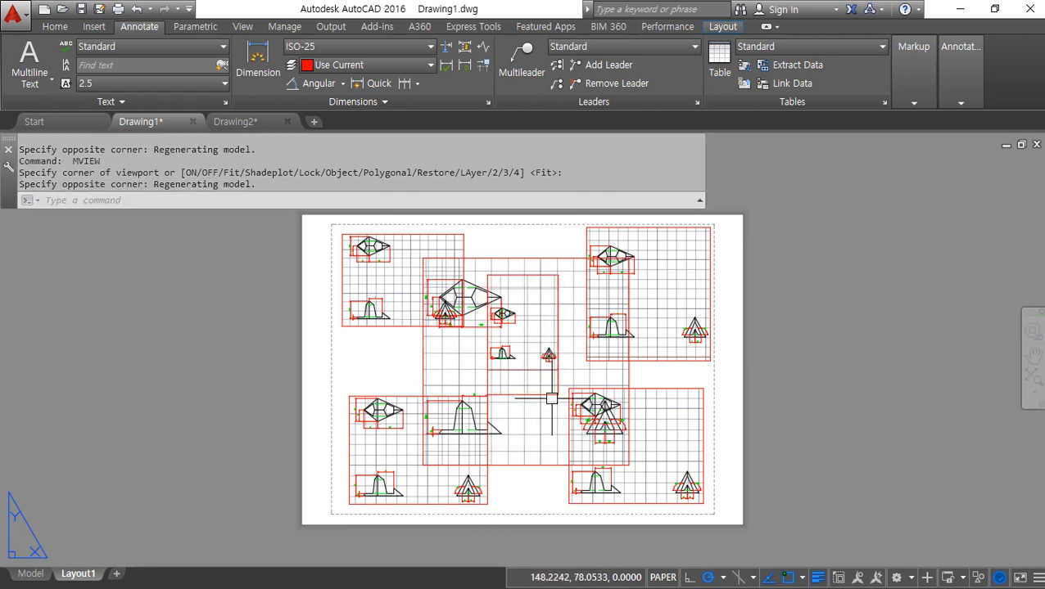
pyautogui.moveTo(534, 411); pyautogui.dragTo(542, 268)
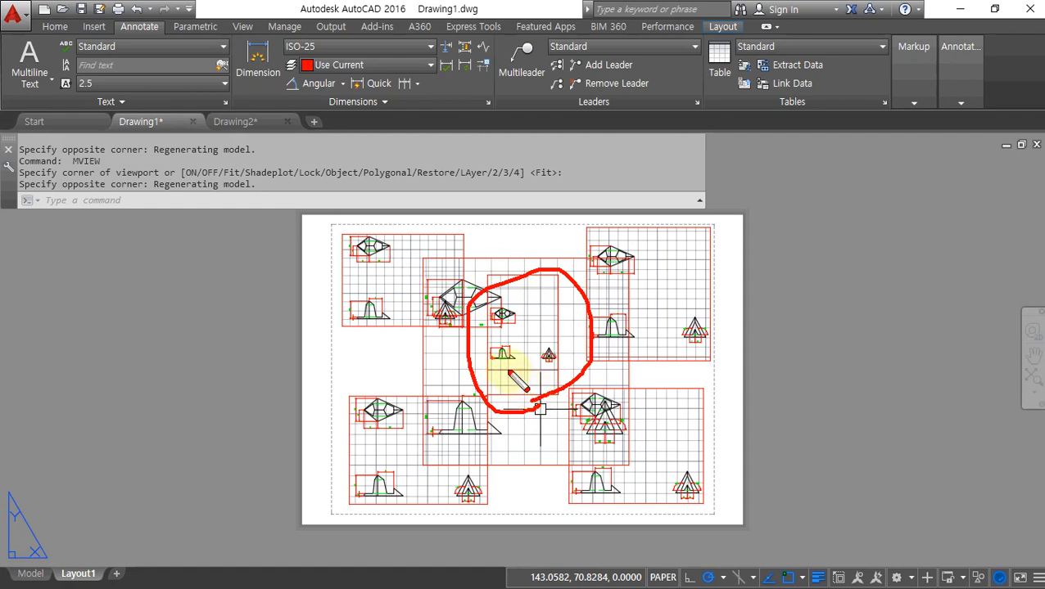
pyautogui.press('Escape')
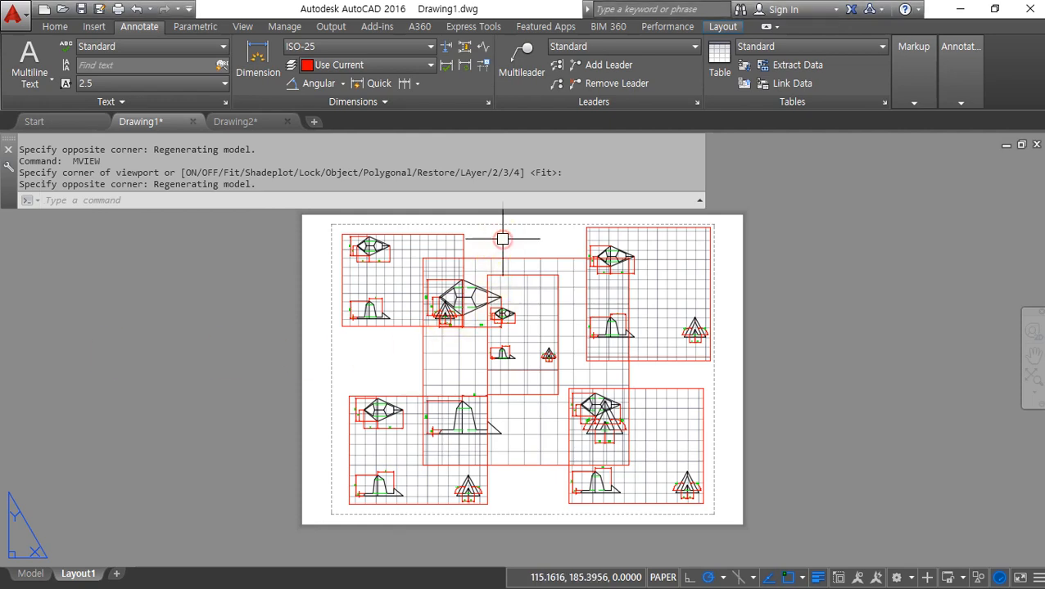
pyautogui.scroll(4, 389, 241)
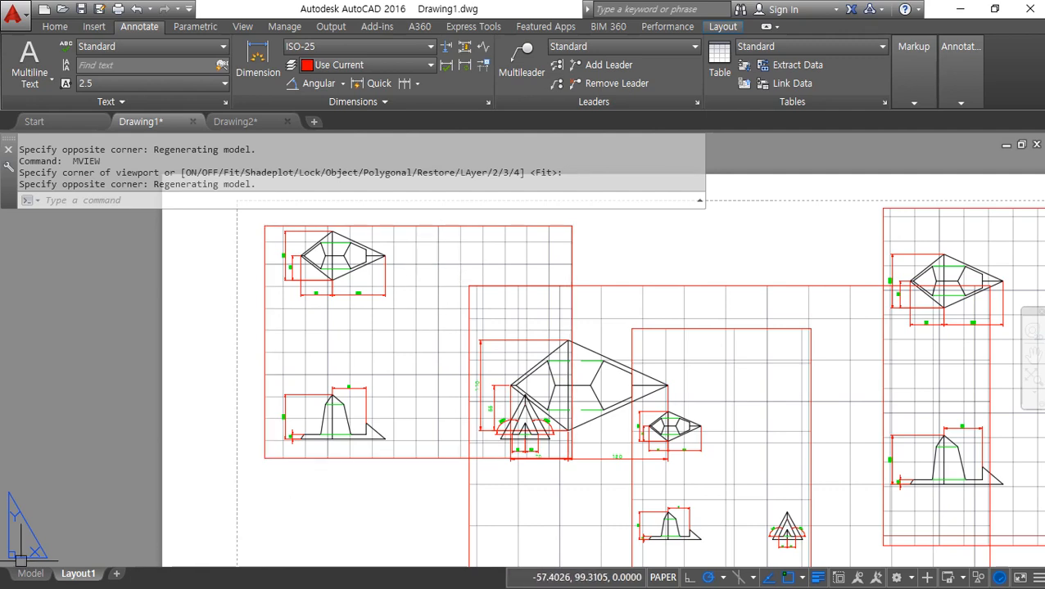
# Switch to the Notepad notes, highlight the MSpace and PSpace entries, and return to AutoCAD.
pyautogui.hotkey('alt', 'Tab')
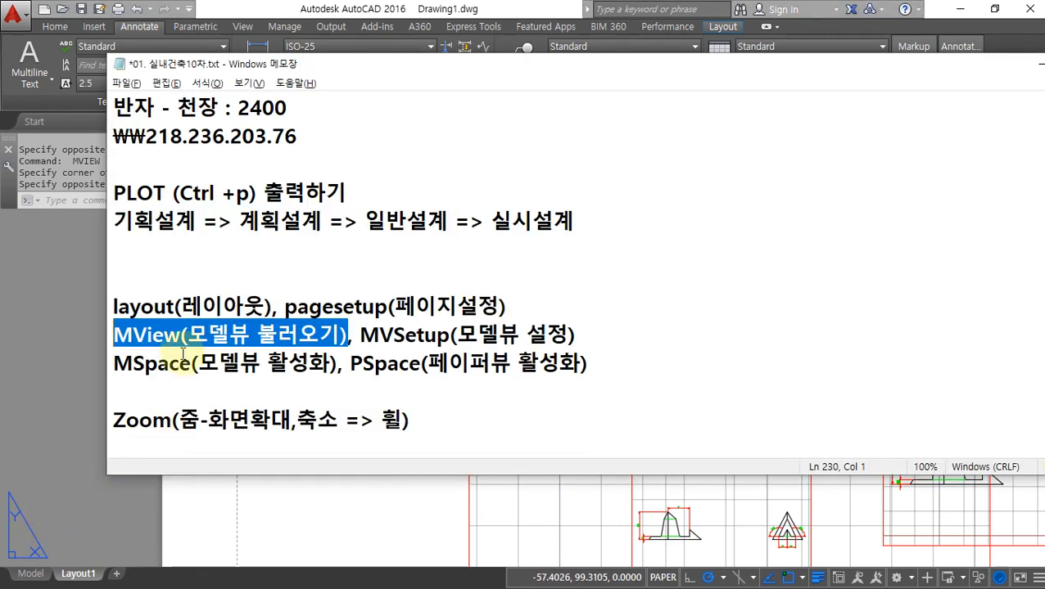
pyautogui.doubleClick(156, 364)
pyautogui.doubleClick(385, 364)
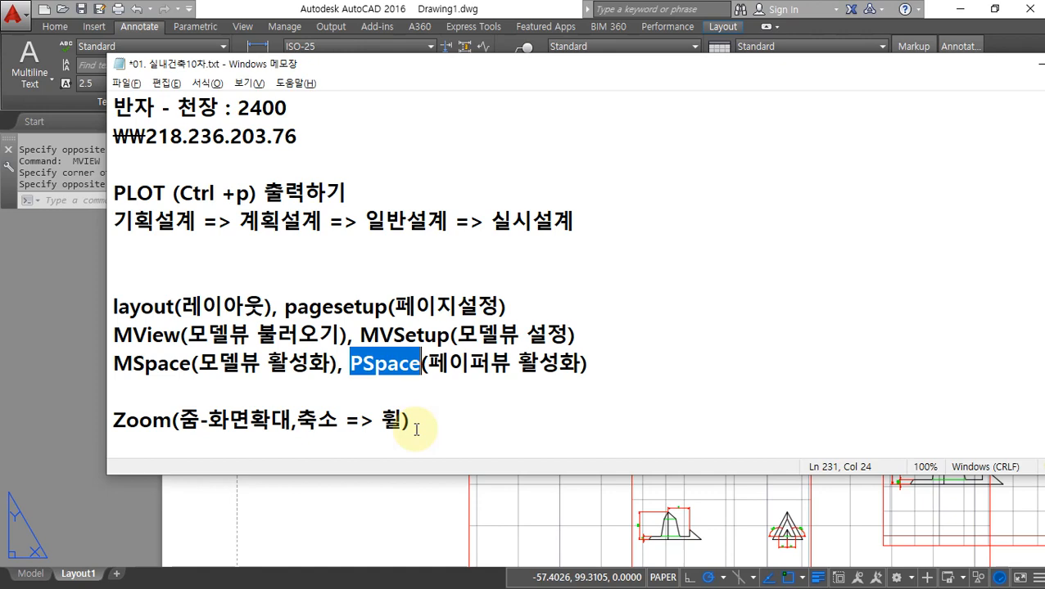
pyautogui.click(434, 10)
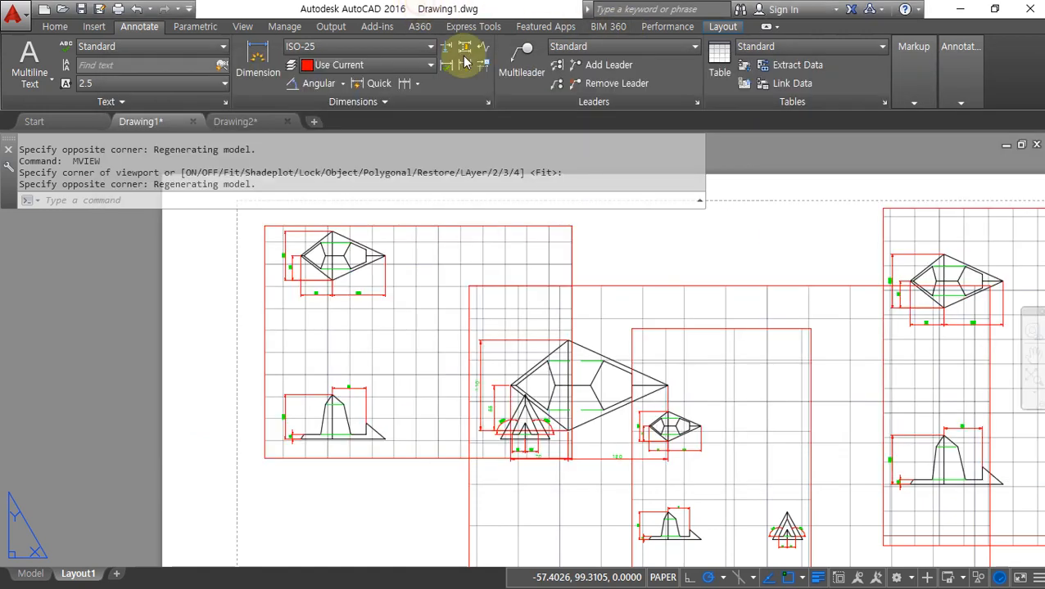
# Enter model space in the small nested viewport with MSPACE, pan its view slightly, and return to paper space with PSPACE.
pyautogui.scroll(-4, 625, 374)
pyautogui.scroll(3, 560, 373)
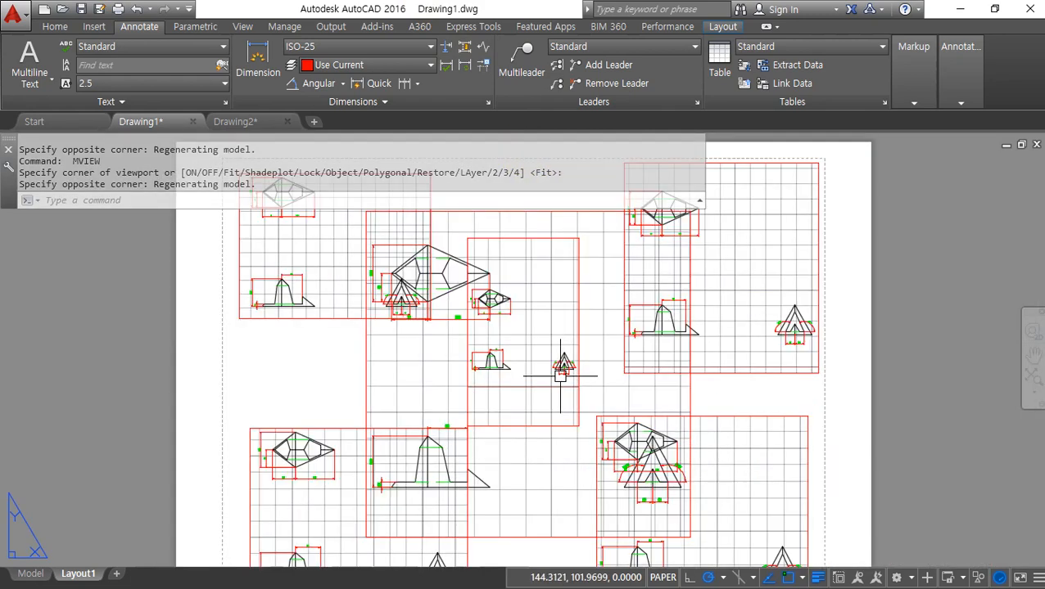
pyautogui.write('MS')
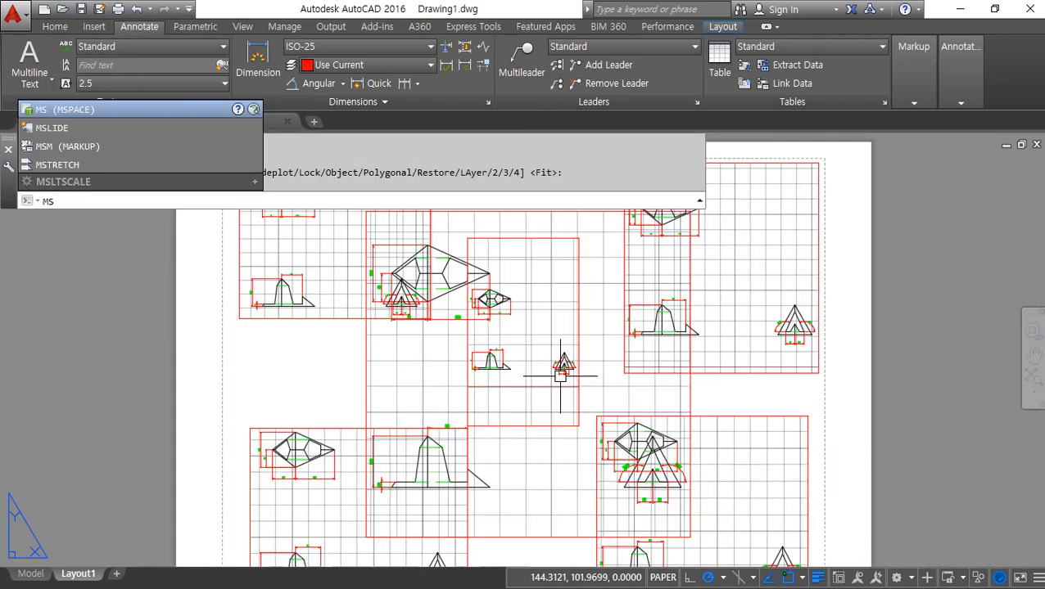
pyautogui.press('Return')
pyautogui.moveTo(521, 344)
pyautogui.mouseDown(button='middle')
pyautogui.moveTo(541, 362)
pyautogui.moveTo(497, 322)
pyautogui.moveTo(506, 345)
pyautogui.moveTo(515, 321)
pyautogui.moveTo(528, 333)
pyautogui.mouseUp(button='middle')
pyautogui.write('ps')
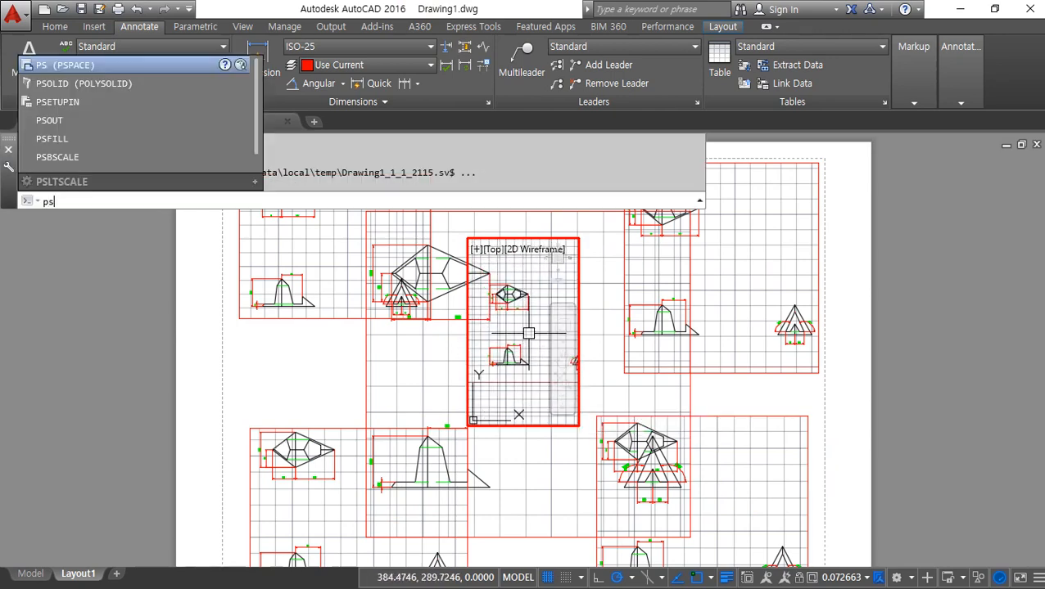
pyautogui.press('Return')
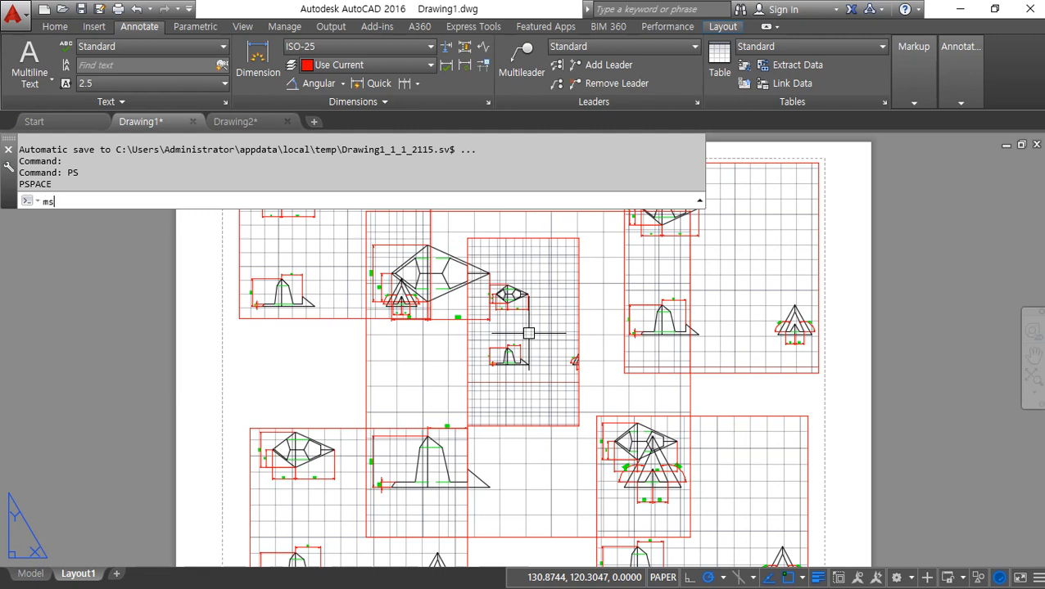
# Reactivate model space with MS, pan the geometry back and forth inside the small nested viewport, and leave it with PS.
pyautogui.press('Return')
pyautogui.moveTo(518, 297); pyautogui.dragTo(542, 276, button='middle')
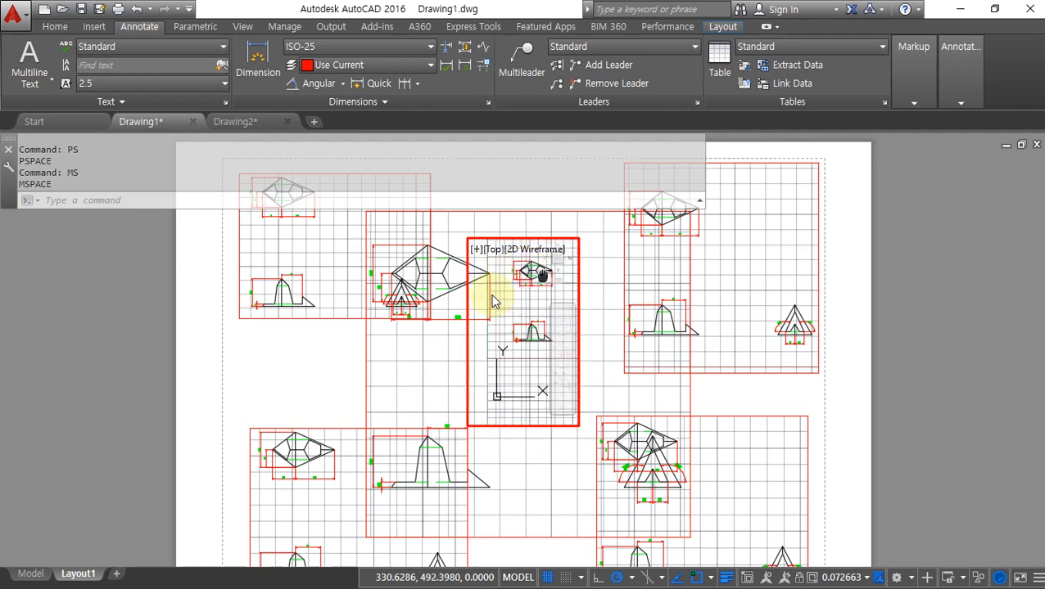
pyautogui.moveTo(493, 301)
pyautogui.mouseDown(button='middle')
pyautogui.moveTo(562, 274)
pyautogui.moveTo(555, 299)
pyautogui.moveTo(521, 305)
pyautogui.moveTo(560, 318)
pyautogui.moveTo(465, 304)
pyautogui.mouseUp(button='middle')
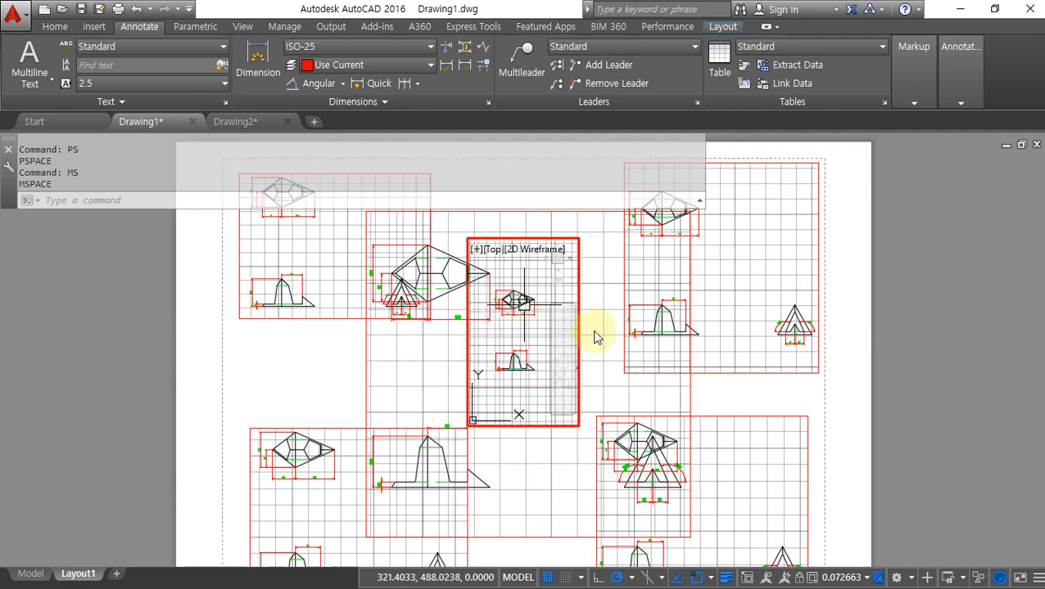
pyautogui.write('ps')
pyautogui.press('Return')
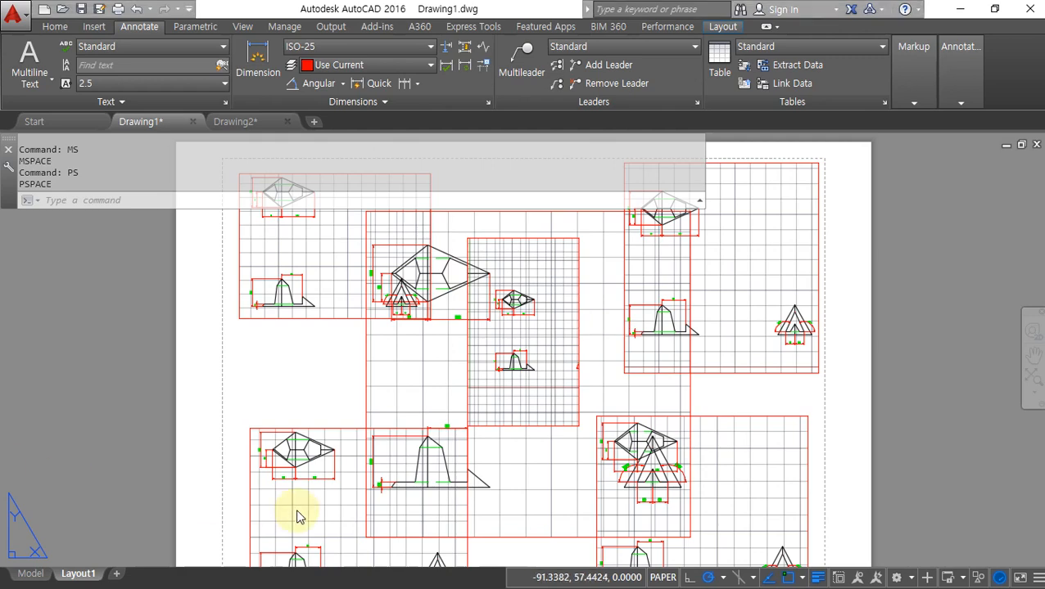
# Activate the upper-left viewport directly from paper space without a typed command and pan its model view.
pyautogui.click(226, 348)
pyautogui.moveTo(196, 372); pyautogui.dragTo(208, 482, button='middle')
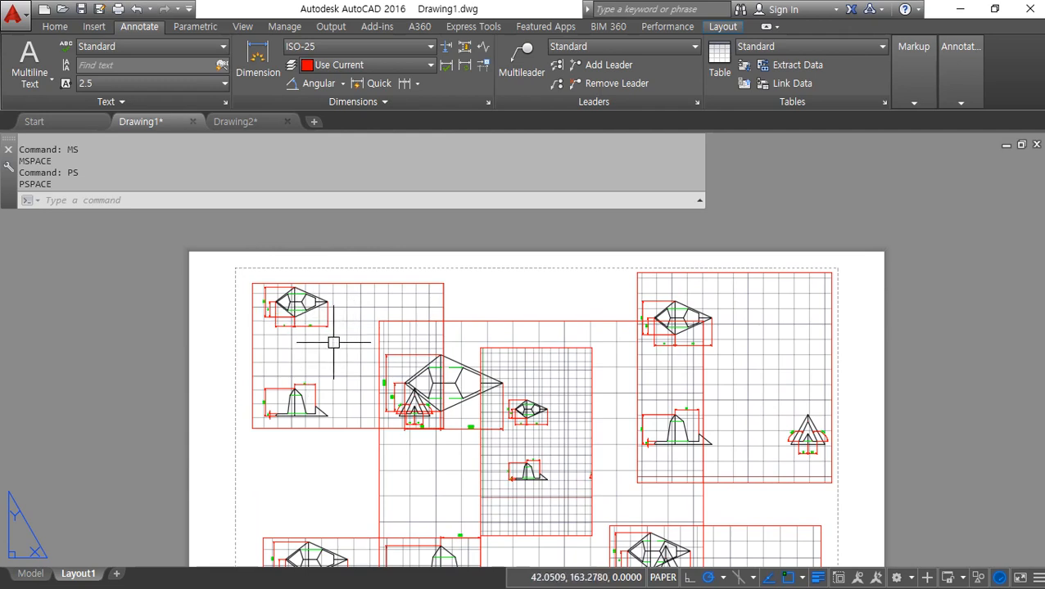
pyautogui.doubleClick(334, 350)
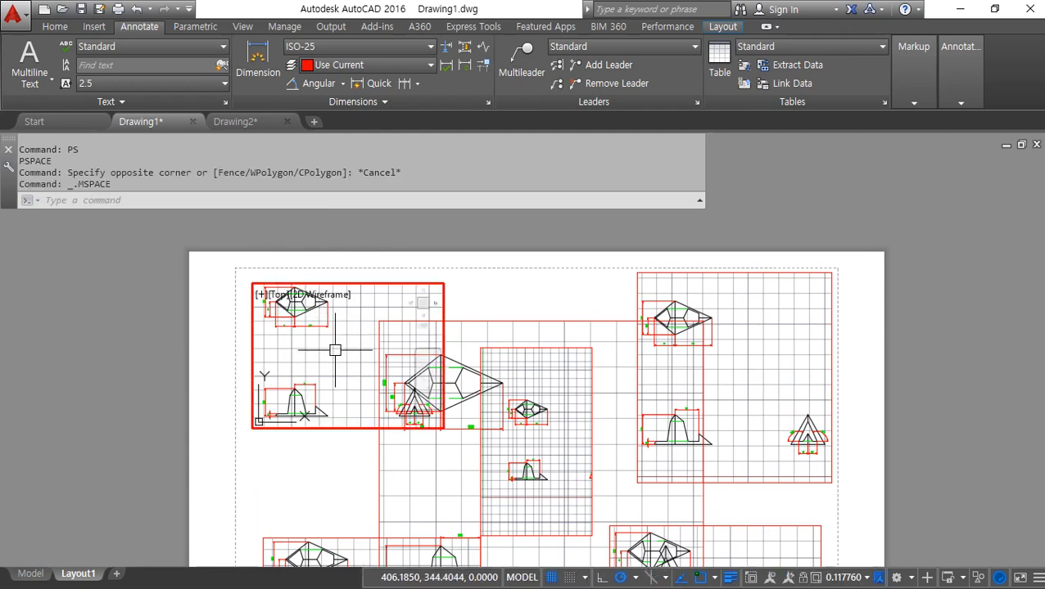
pyautogui.moveTo(319, 325); pyautogui.dragTo(373, 336, button='middle')
# Make the upper-right and the large central viewports current in turn, panning the model view in each, and return to paper space.
pyautogui.click(771, 345)
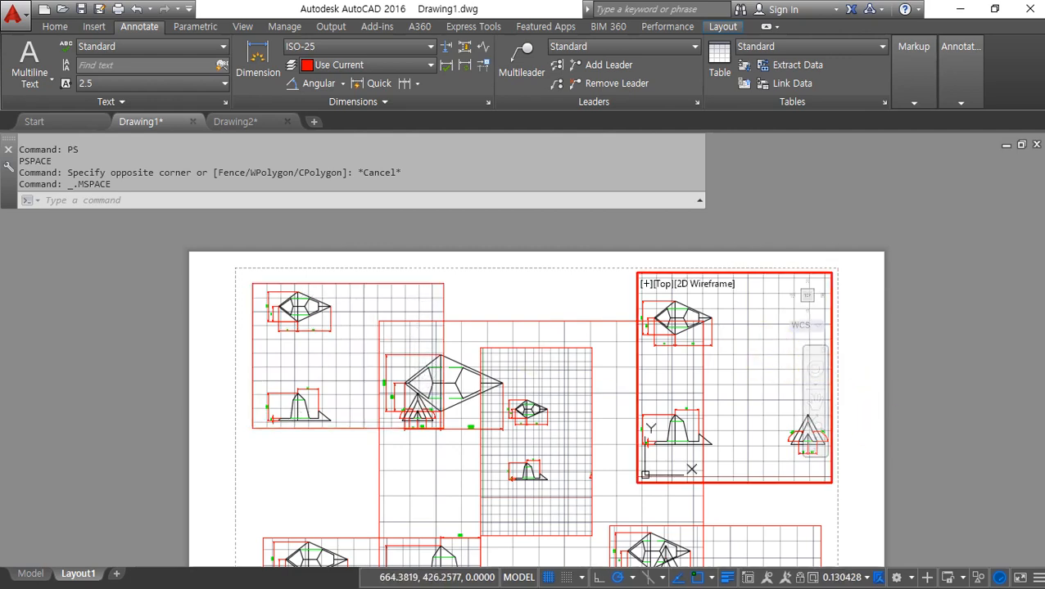
pyautogui.moveTo(890, 453); pyautogui.dragTo(810, 427, button='middle')
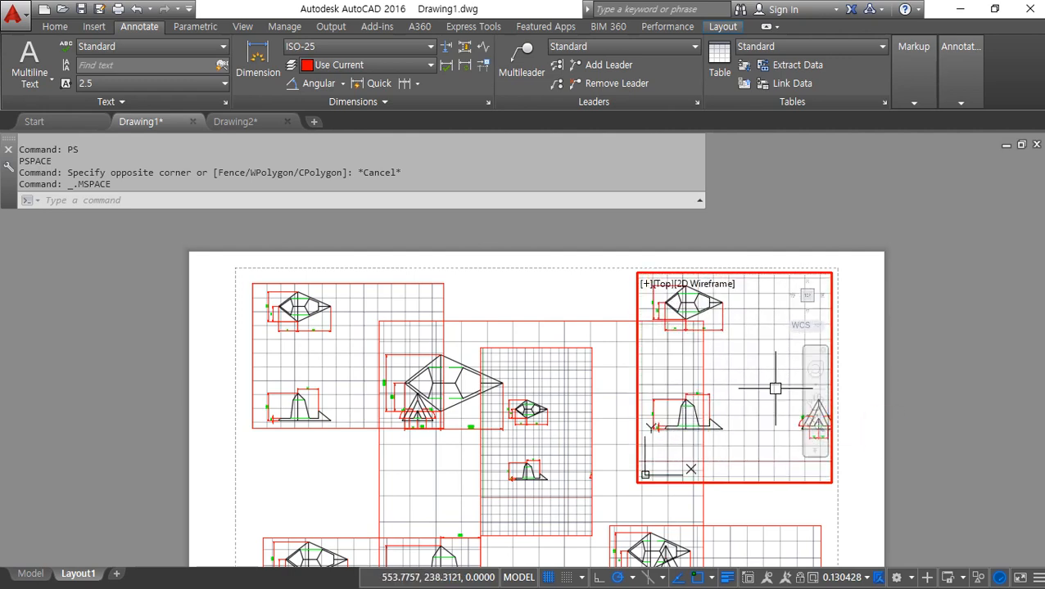
pyautogui.moveTo(769, 385); pyautogui.dragTo(751, 395, button='middle')
pyautogui.click(461, 338)
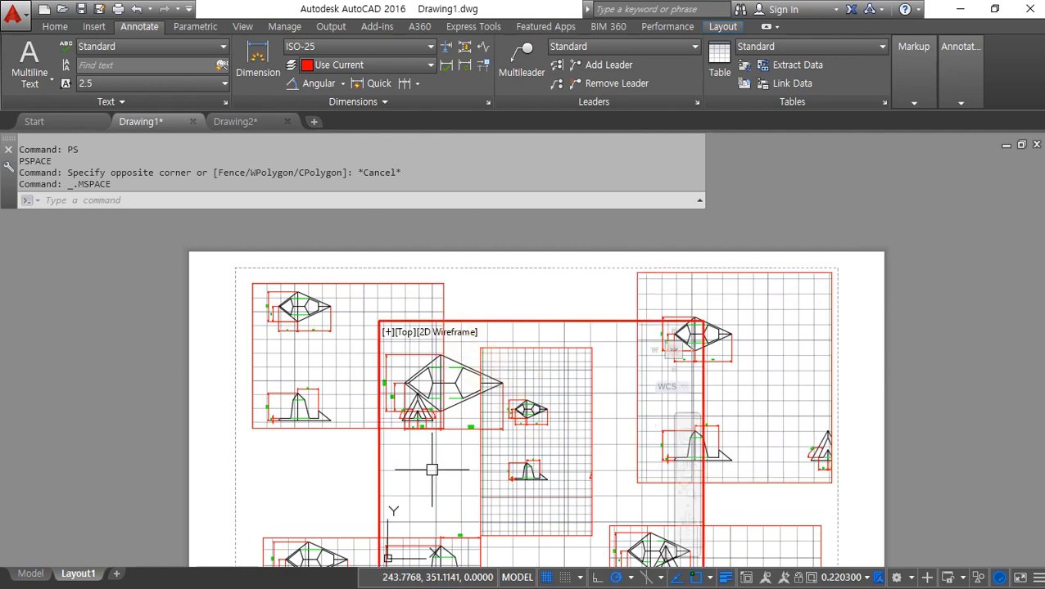
pyautogui.moveTo(448, 415); pyautogui.dragTo(485, 410, button='middle')
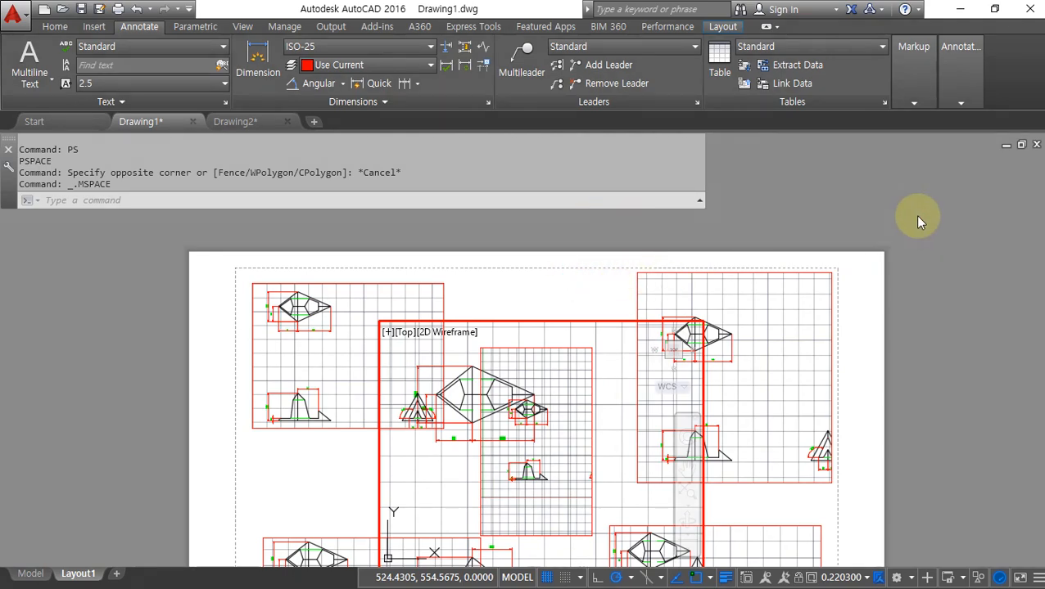
pyautogui.doubleClick(842, 193)
pyautogui.moveTo(838, 438); pyautogui.dragTo(819, 312, button='middle')
# Activate the large central viewport and cycle the current viewport through the four corner viewports before returning to paper space.
pyautogui.doubleClick(728, 479)
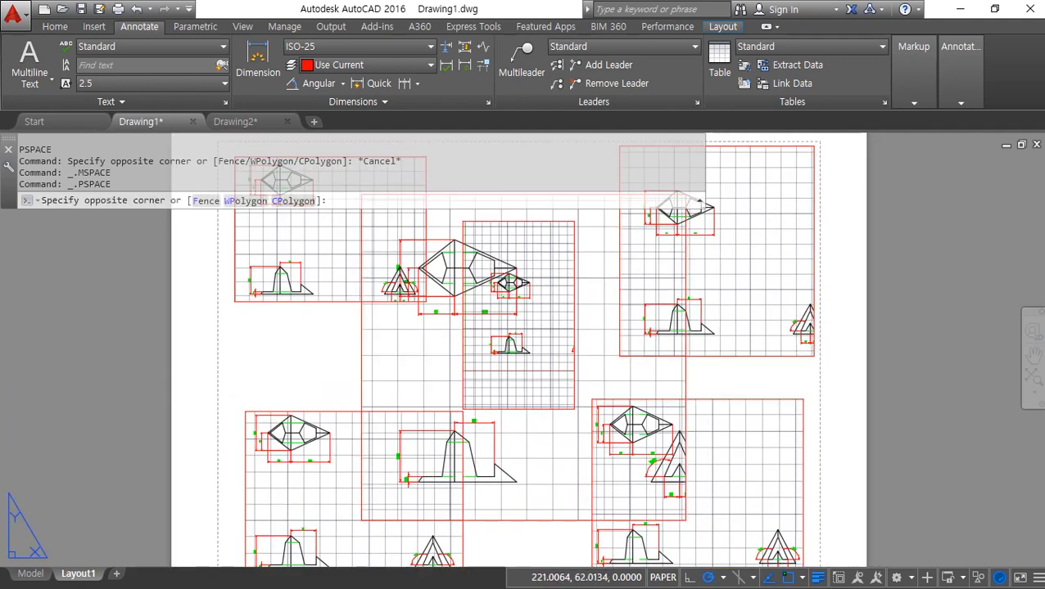
pyautogui.click(563, 490)
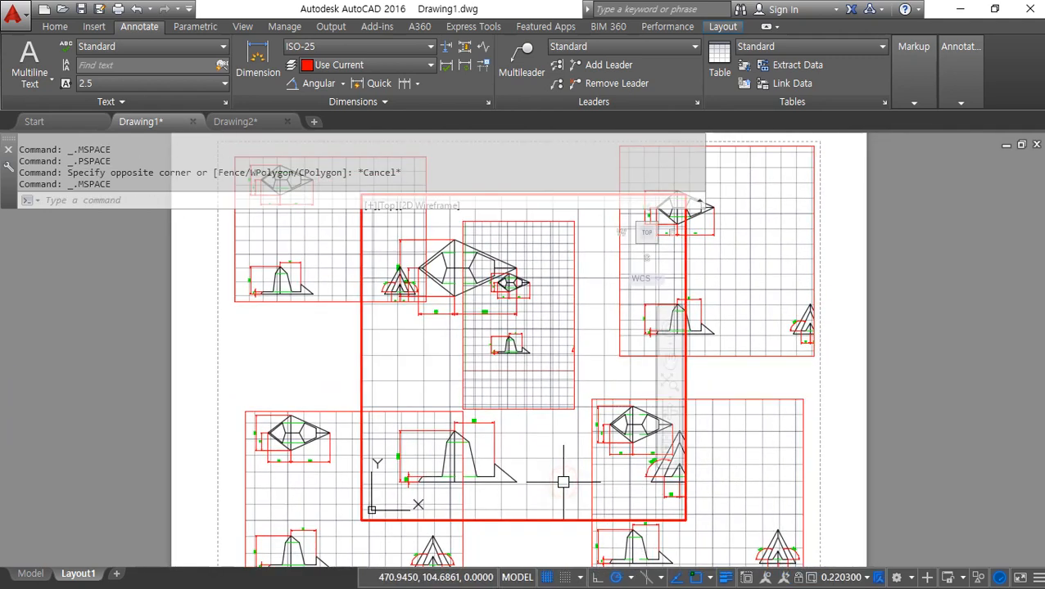
pyautogui.click(770, 307)
pyautogui.click(328, 252)
pyautogui.click(333, 478)
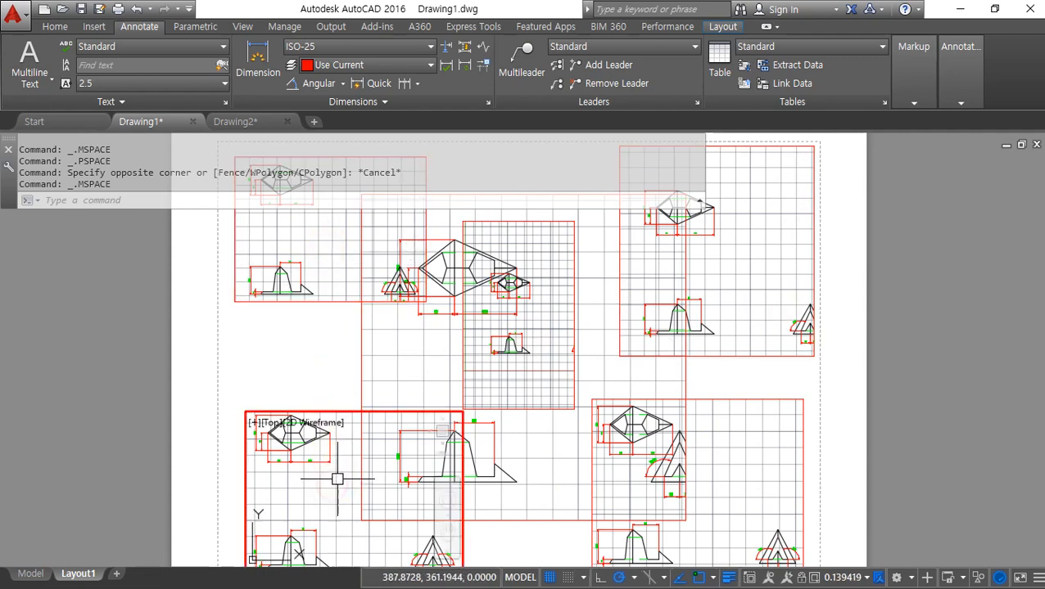
pyautogui.click(396, 357)
pyautogui.click(726, 278)
pyautogui.click(735, 429)
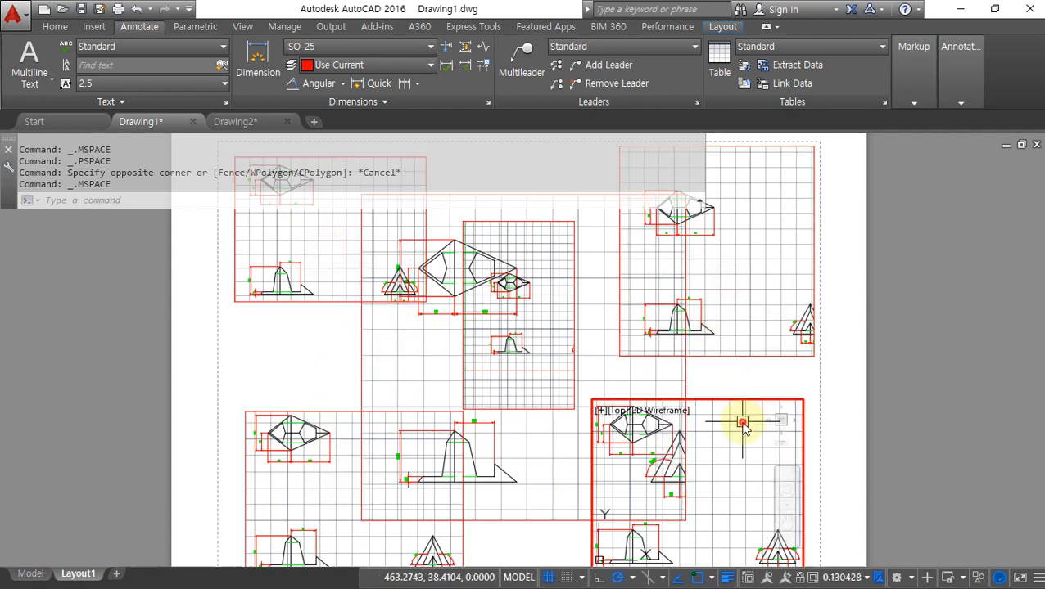
pyautogui.click(560, 425)
pyautogui.click(744, 333)
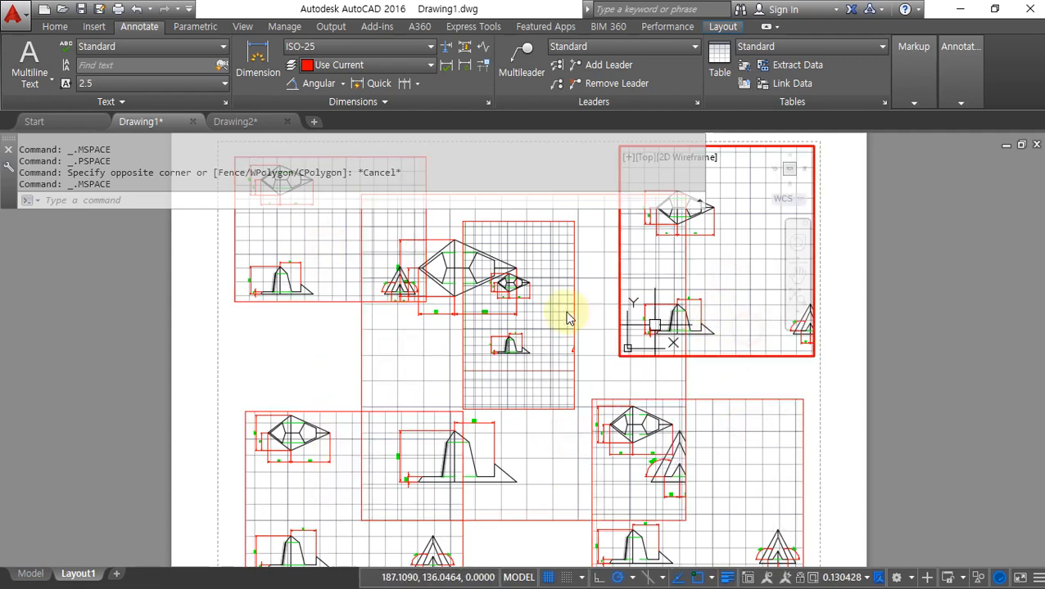
pyautogui.click(547, 305)
pyautogui.click(725, 296)
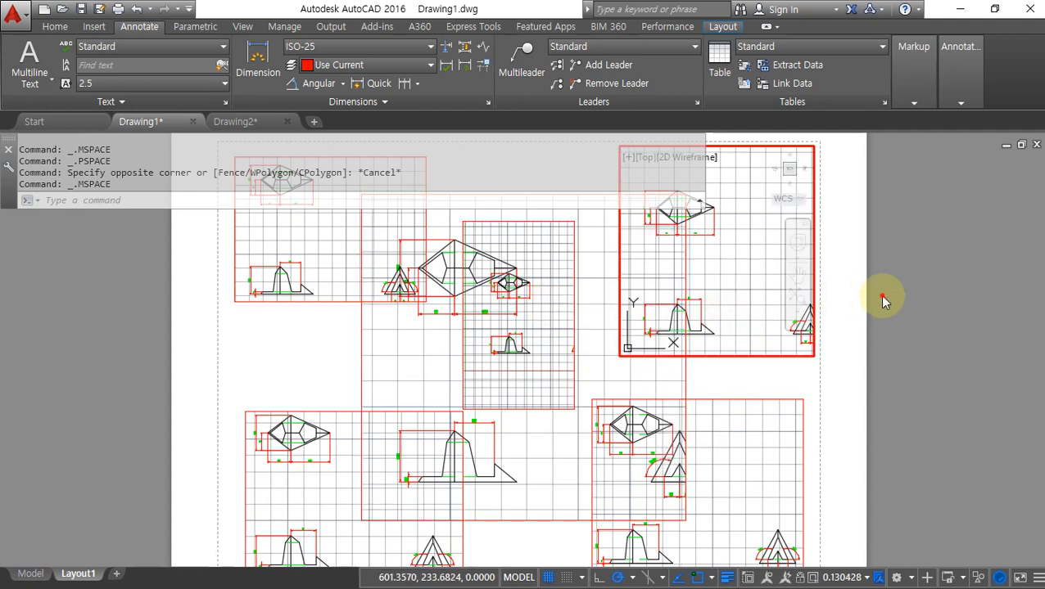
pyautogui.doubleClick(882, 296)
pyautogui.moveTo(853, 303); pyautogui.dragTo(868, 400, button='middle')
# Try to make the small viewport nested inside the large central one current, switching to the upper-right viewport between attempts.
pyautogui.moveTo(564, 318); pyautogui.dragTo(488, 369)
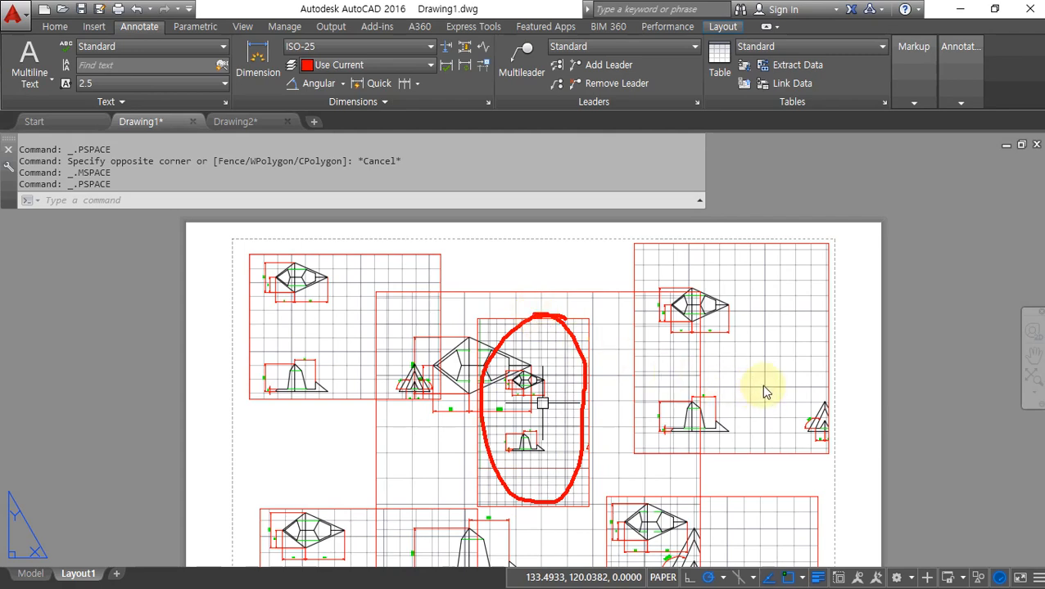
pyautogui.doubleClick(546, 361)
pyautogui.click(782, 343)
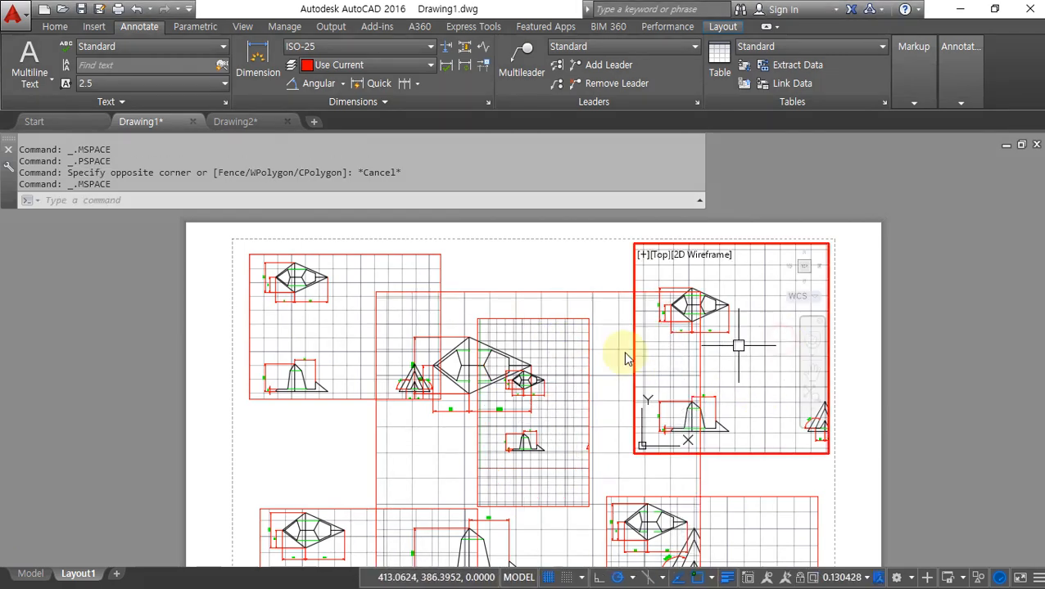
pyautogui.click(589, 343)
pyautogui.click(744, 329)
pyautogui.click(560, 360)
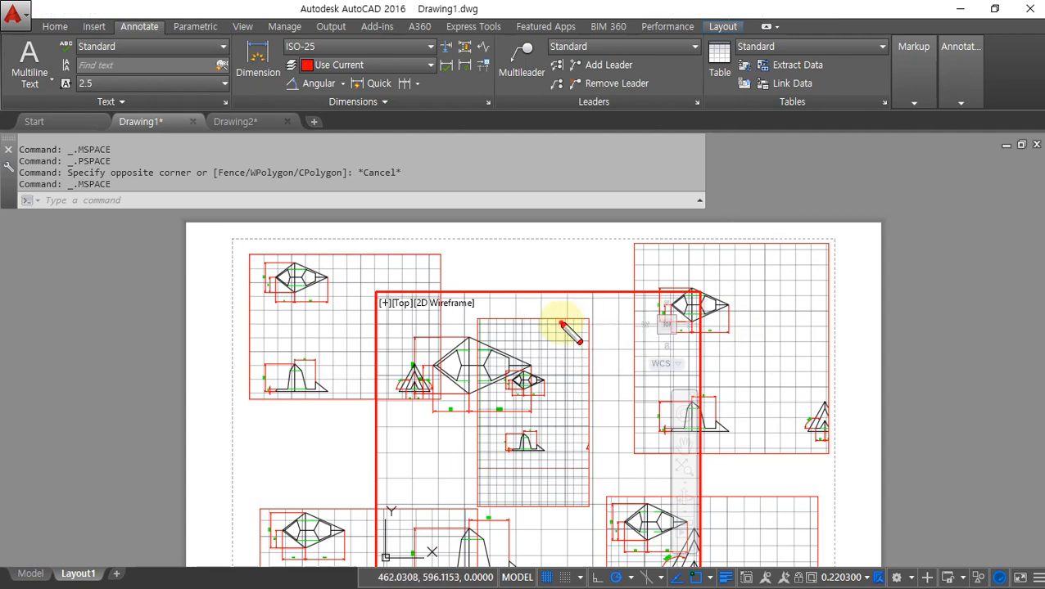
# Return to paper space from the large central viewport.
pyautogui.moveTo(559, 326)
pyautogui.mouseDown()
pyautogui.moveTo(536, 438)
pyautogui.moveTo(528, 324)
pyautogui.mouseUp()
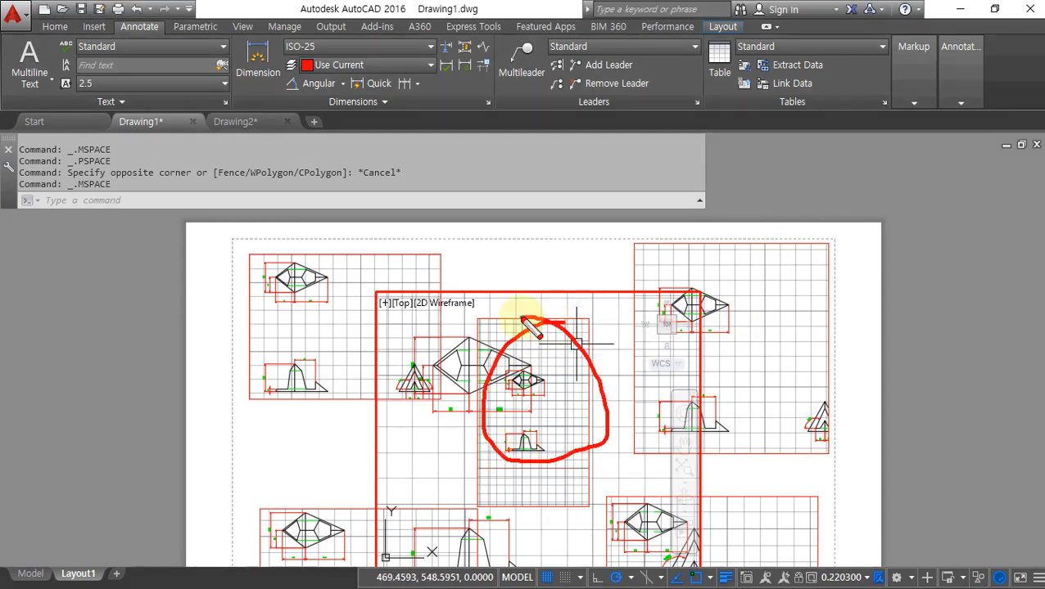
pyautogui.moveTo(490, 369); pyautogui.dragTo(514, 330)
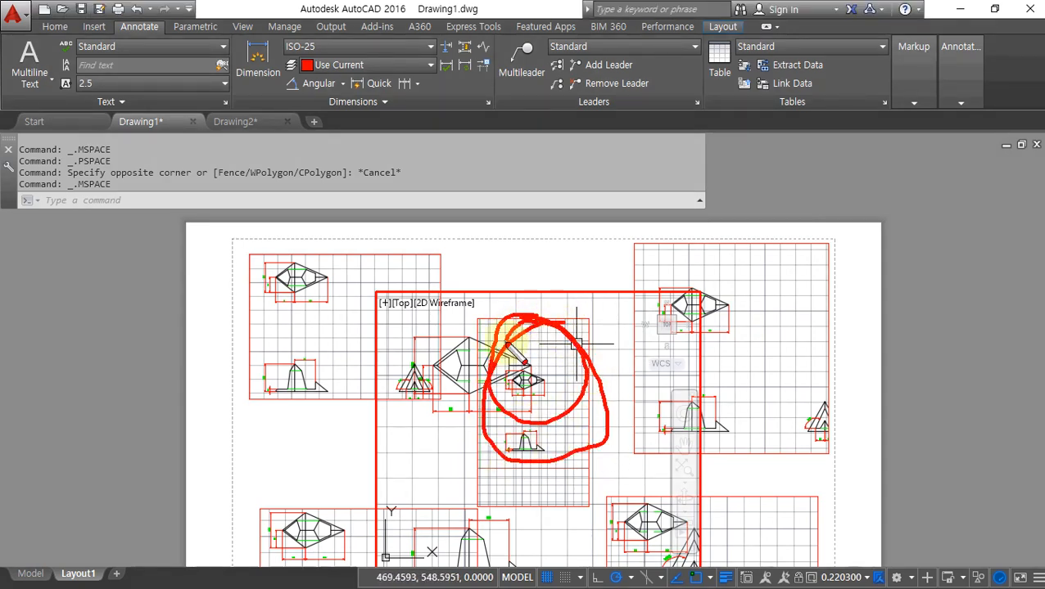
pyautogui.doubleClick(880, 354)
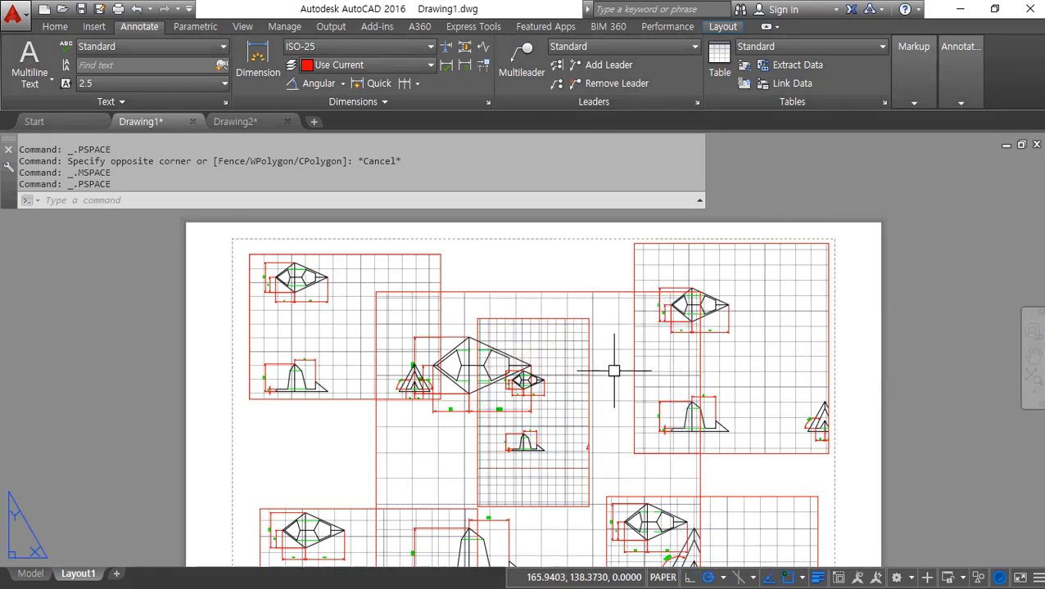
# Erase the small viewport nested inside the large central one, and undo the deletion.
pyautogui.click(589, 370)
pyautogui.write('e')
pyautogui.press('Return')
pyautogui.moveTo(643, 307); pyautogui.dragTo(589, 261, button='middle')
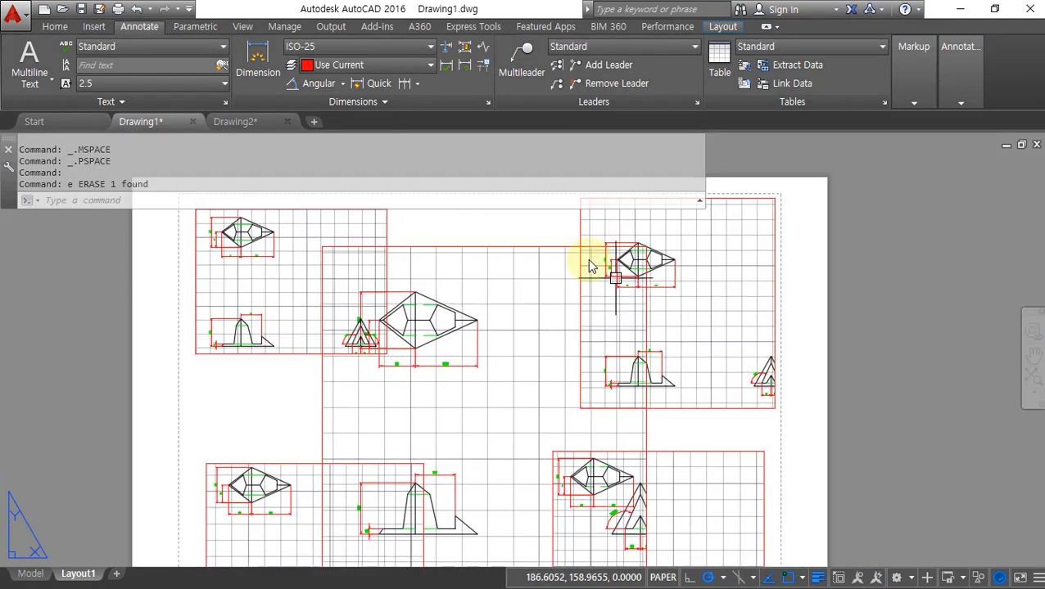
pyautogui.moveTo(545, 241); pyautogui.dragTo(639, 258)
pyautogui.moveTo(659, 342)
pyautogui.mouseDown()
pyautogui.moveTo(610, 422)
pyautogui.moveTo(600, 267)
pyautogui.mouseUp()
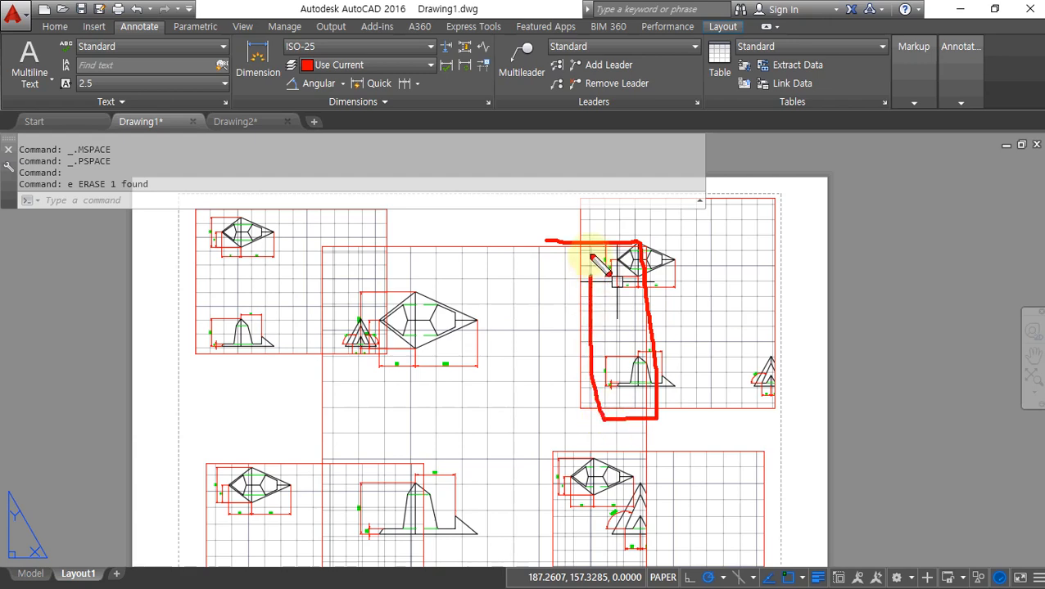
pyautogui.moveTo(703, 224)
pyautogui.mouseDown()
pyautogui.moveTo(726, 416)
pyautogui.moveTo(601, 408)
pyautogui.mouseUp()
pyautogui.press('Escape')
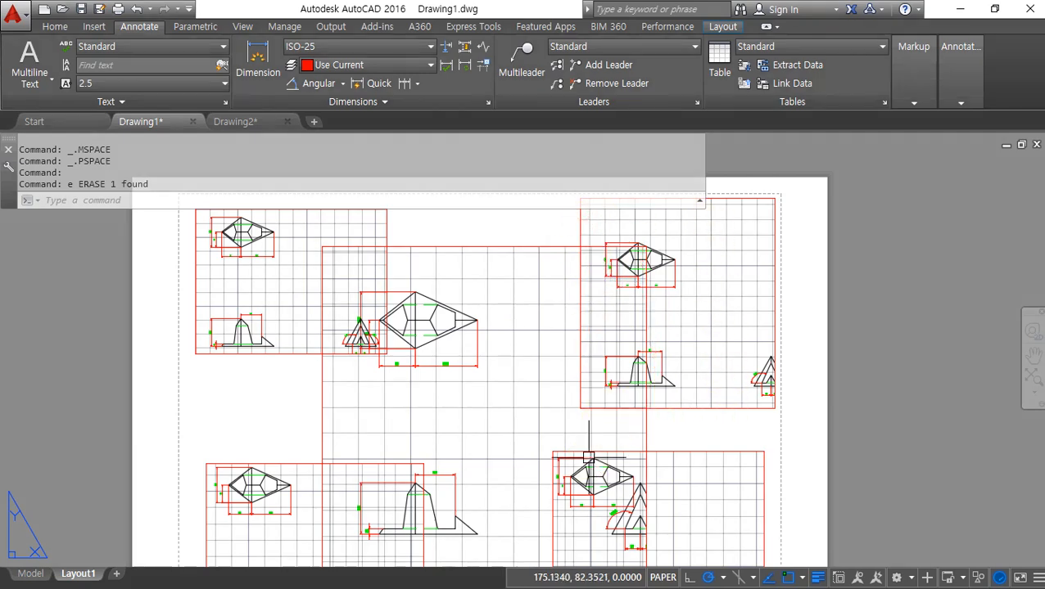
pyautogui.hotkey('ctrl', 'z')
pyautogui.hotkey('ctrl', 'z')
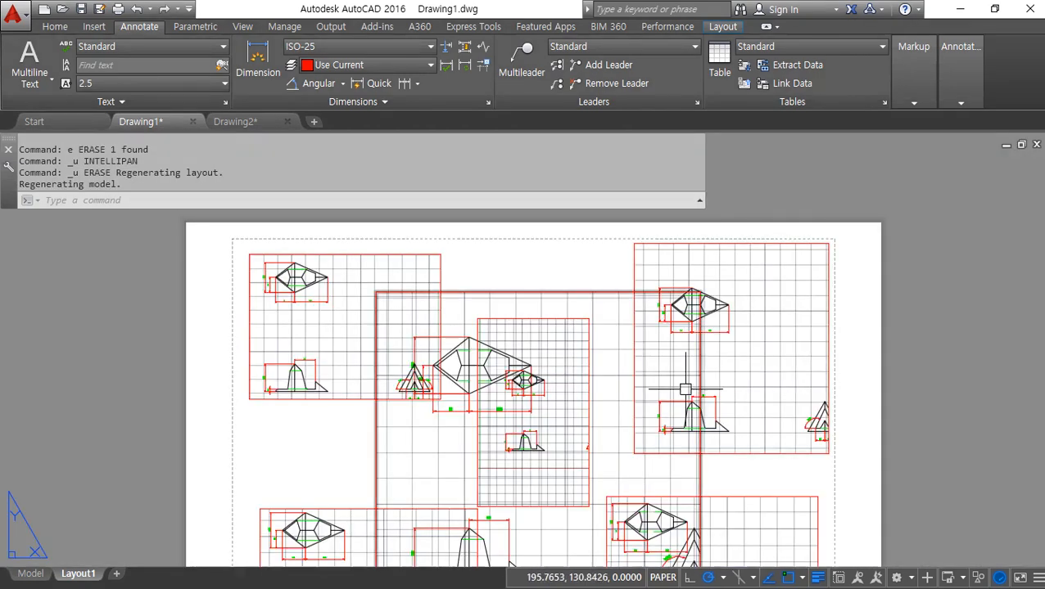
# Move the small nested viewport straight up so part of it extends beyond the large central viewport's upper edge.
pyautogui.write('m')
pyautogui.press('Return')
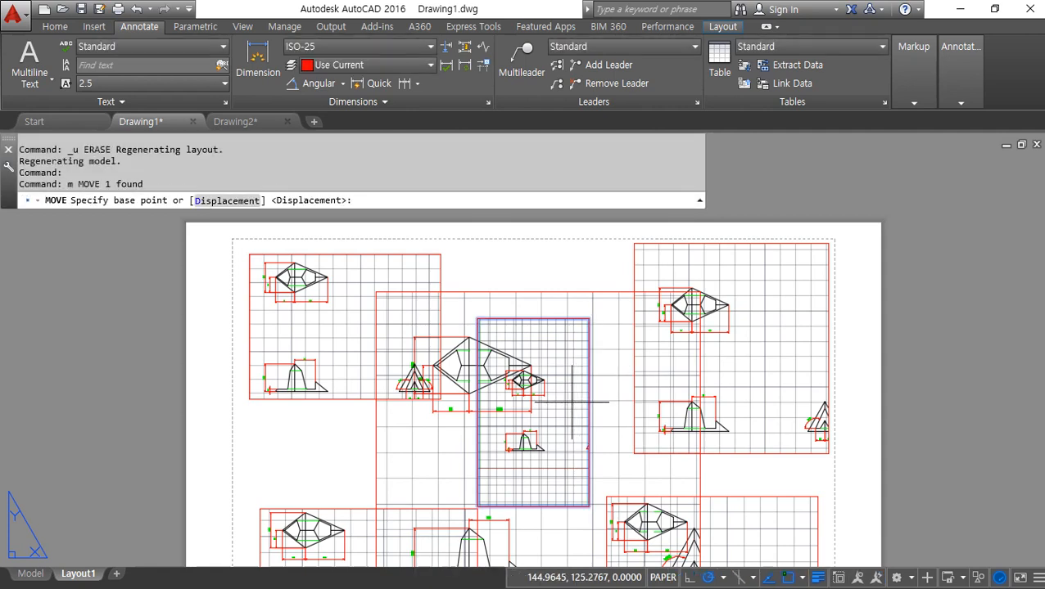
pyautogui.click(574, 404)
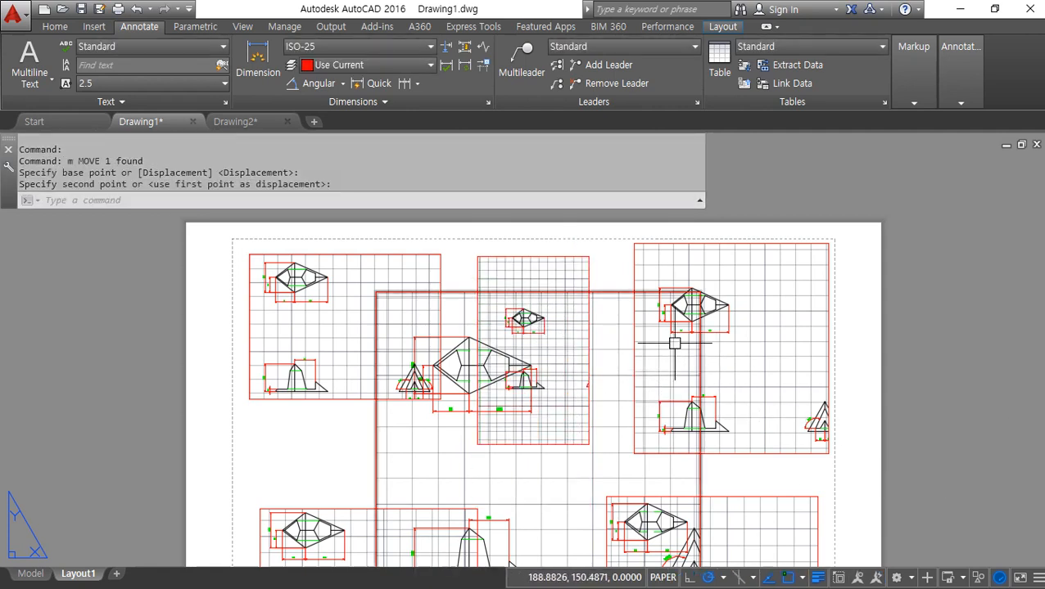
# Make the moved small, large central, upper-left and upper-right viewports current in turn, and return to paper space.
pyautogui.doubleClick(538, 268)
pyautogui.click(610, 420)
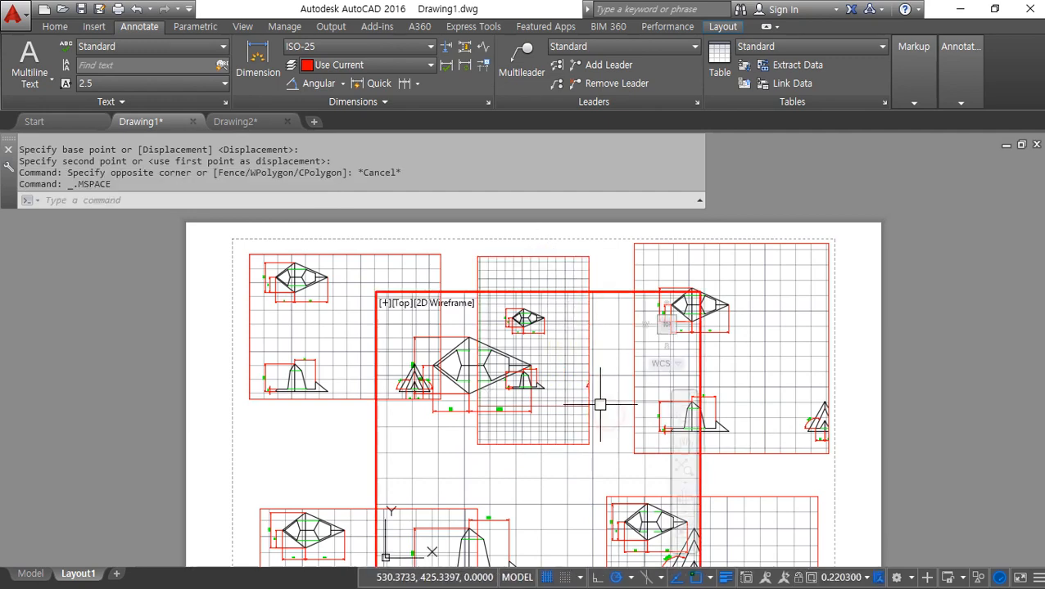
pyautogui.click(545, 280)
pyautogui.click(409, 275)
pyautogui.click(786, 298)
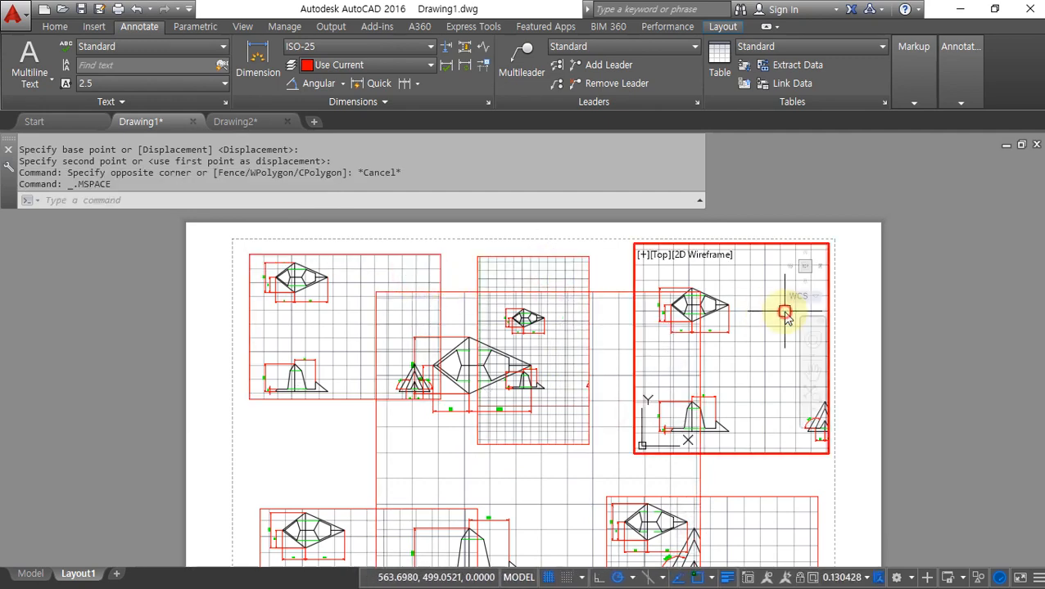
pyautogui.doubleClick(917, 397)
# Switch the current viewport between the lower-right, large central and lower-left viewports, and return to paper space.
pyautogui.moveTo(905, 467); pyautogui.dragTo(887, 307, button='middle')
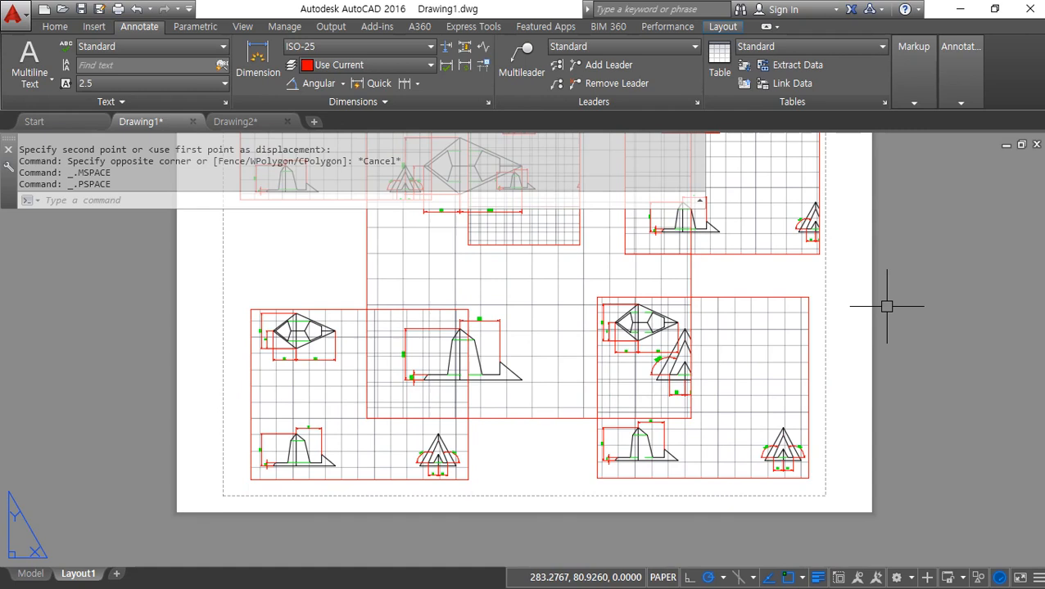
pyautogui.doubleClick(792, 350)
pyautogui.click(556, 344)
pyautogui.click(344, 409)
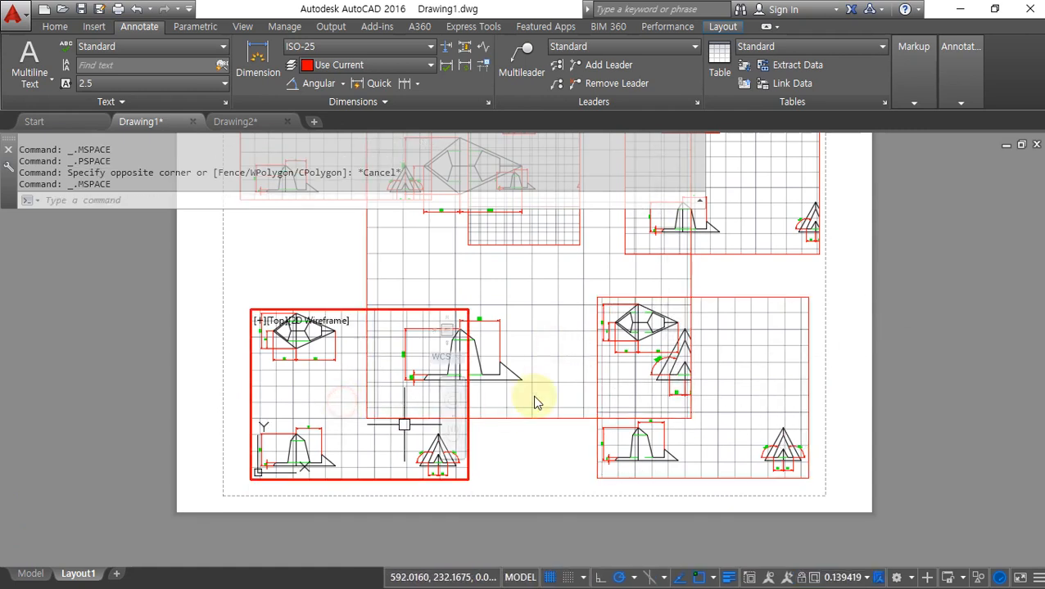
pyautogui.click(545, 377)
pyautogui.click(746, 387)
pyautogui.click(976, 406)
pyautogui.click(975, 407)
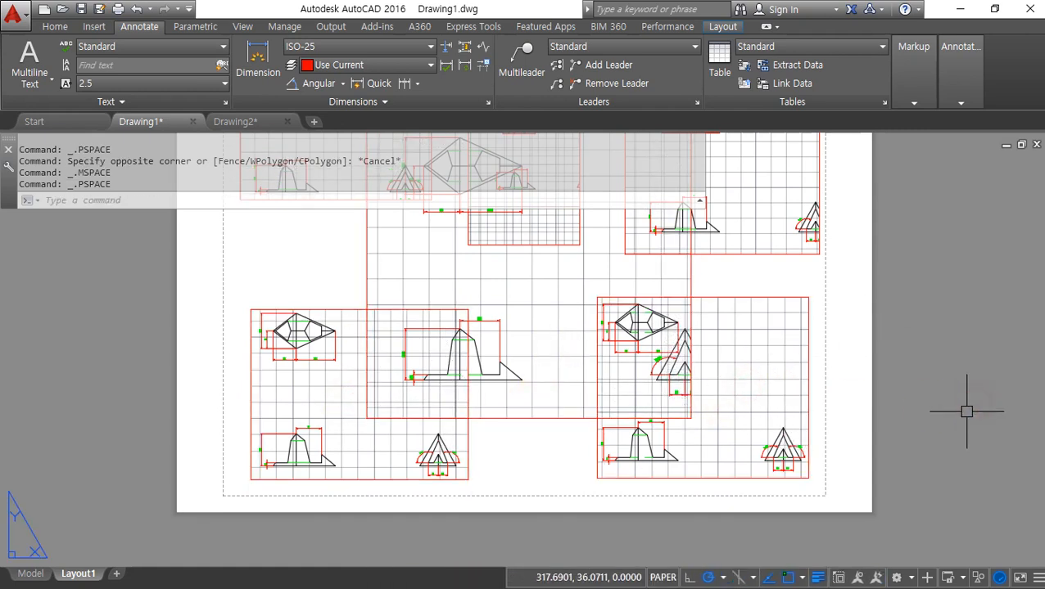
# Activate the upper-right viewport, switch to the large central one and zoom its model view out.
pyautogui.scroll(2, 928, 385)
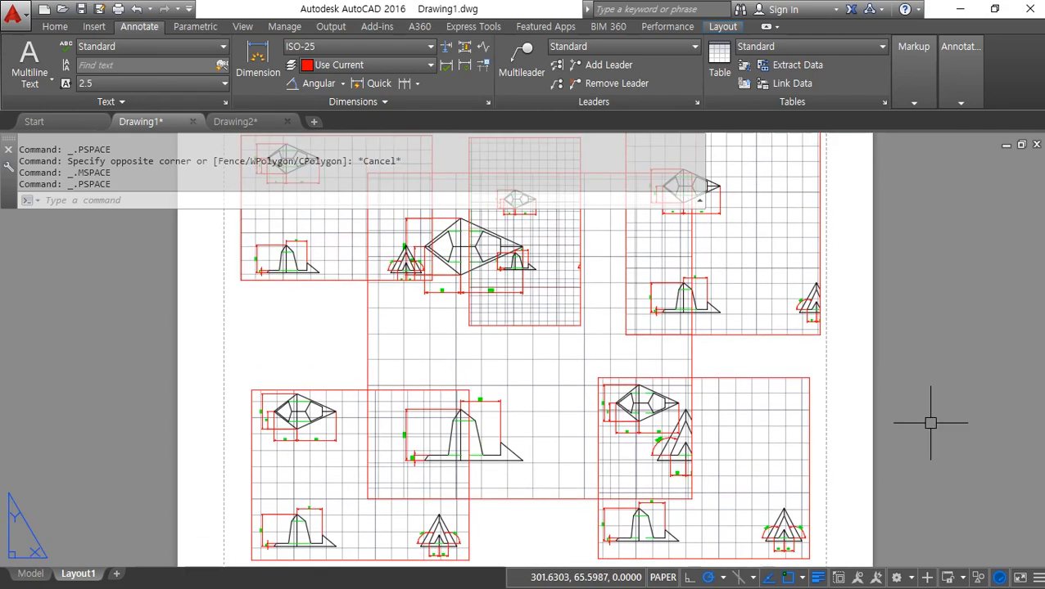
pyautogui.scroll(3, 583, 328)
pyautogui.scroll(2, 561, 379)
pyautogui.moveTo(565, 366); pyautogui.dragTo(564, 512, button='middle')
pyautogui.moveTo(579, 478); pyautogui.dragTo(548, 395, button='middle')
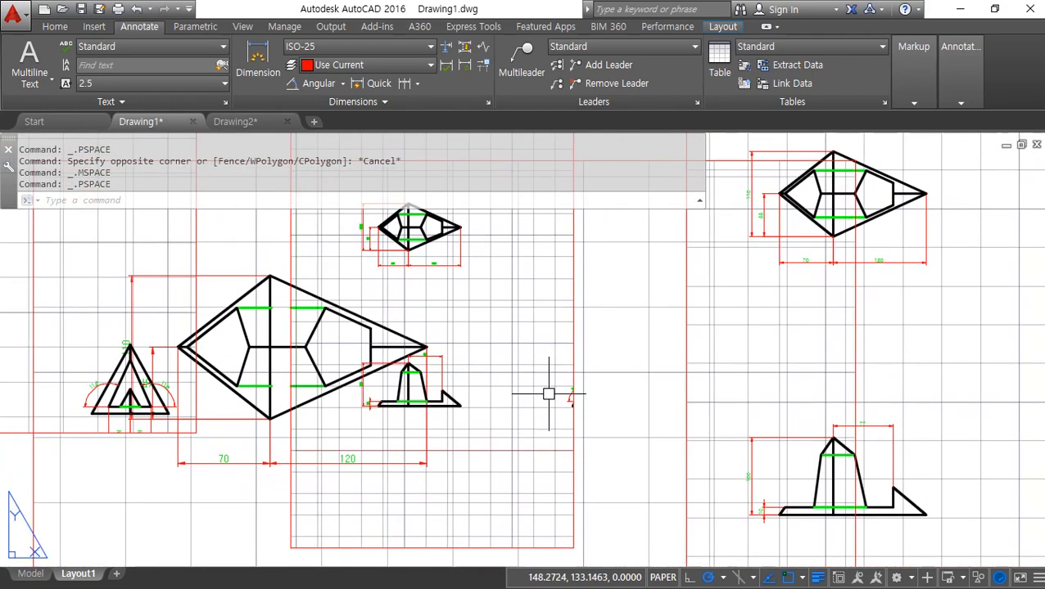
pyautogui.doubleClick(779, 399)
pyautogui.click(885, 366)
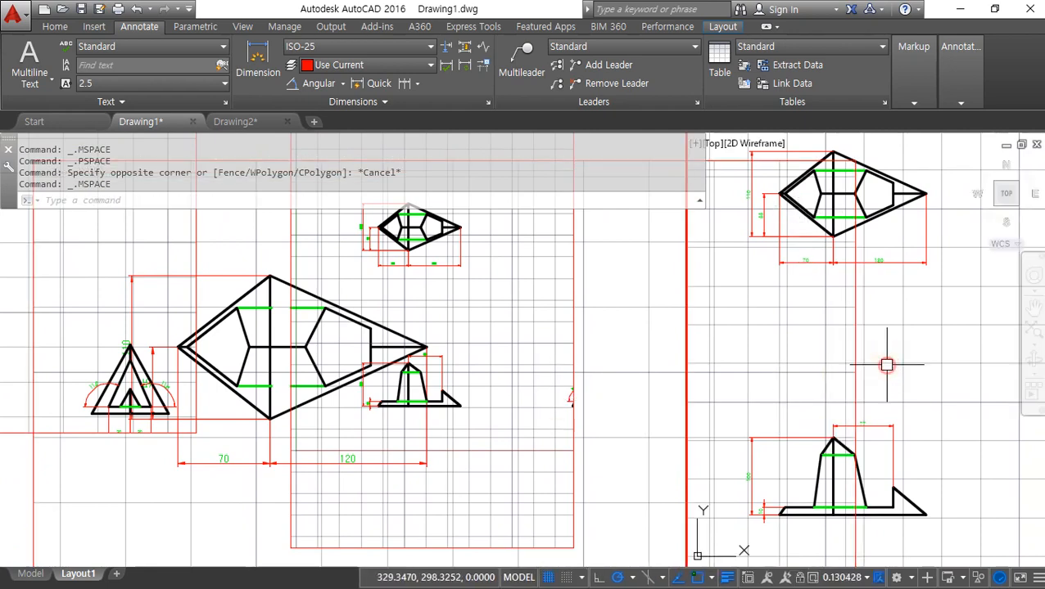
pyautogui.click(567, 370)
pyautogui.scroll(-1, 552, 366)
pyautogui.scroll(1, 553, 366)
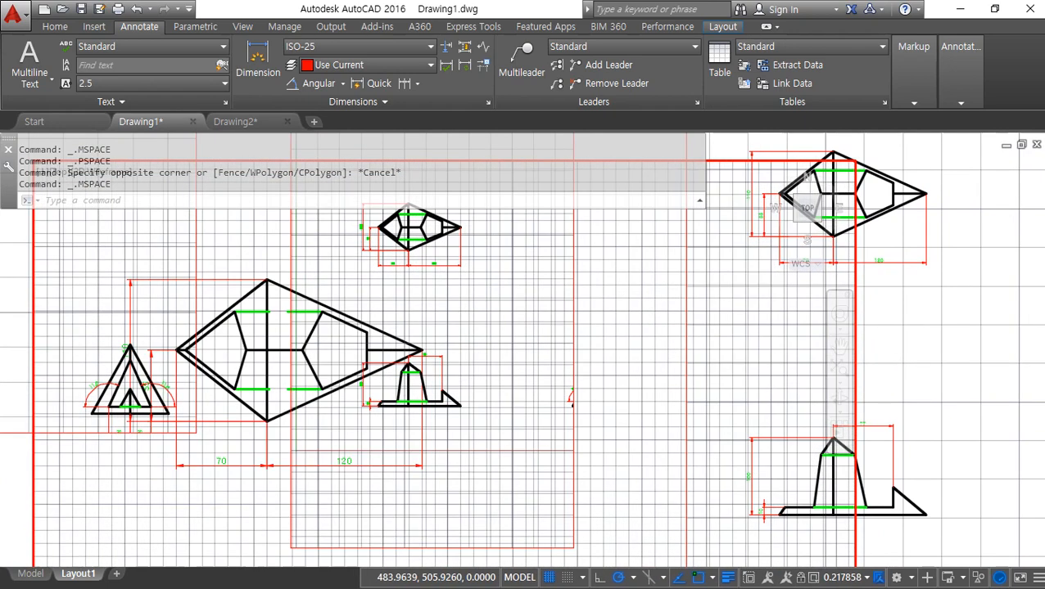
pyautogui.scroll(-1, 553, 366)
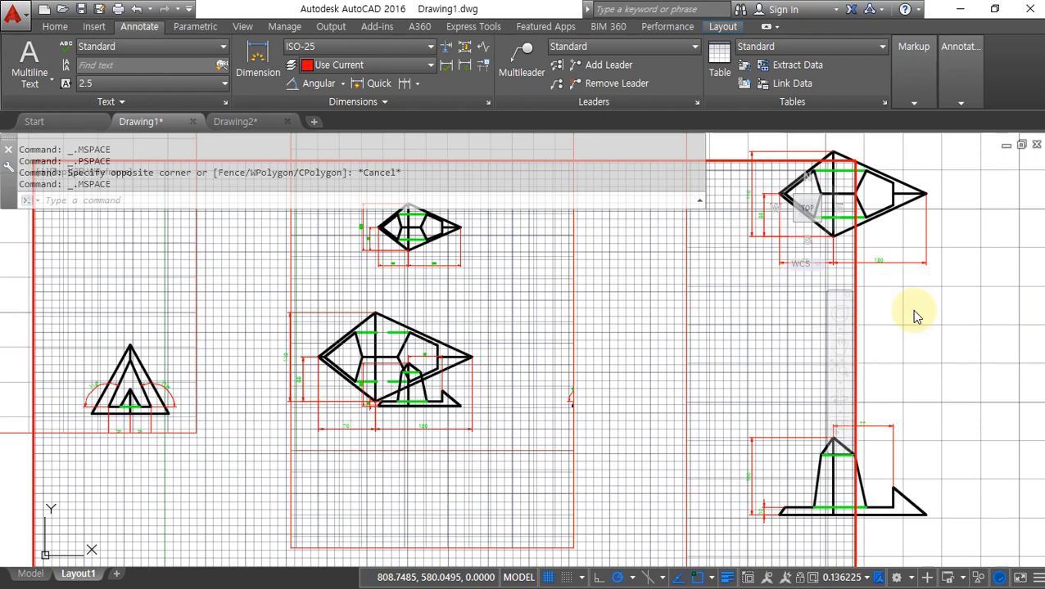
# Make the upper-right and upper-left viewports current in turn, and return to paper space with the PS command.
pyautogui.click(824, 128)
pyautogui.click(935, 171)
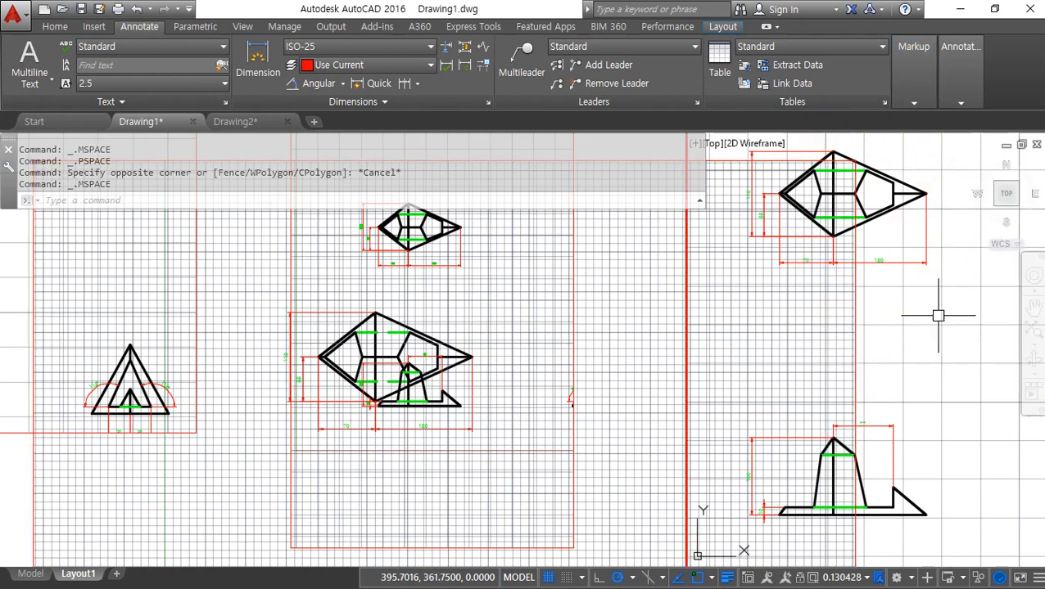
pyautogui.click(41, 335)
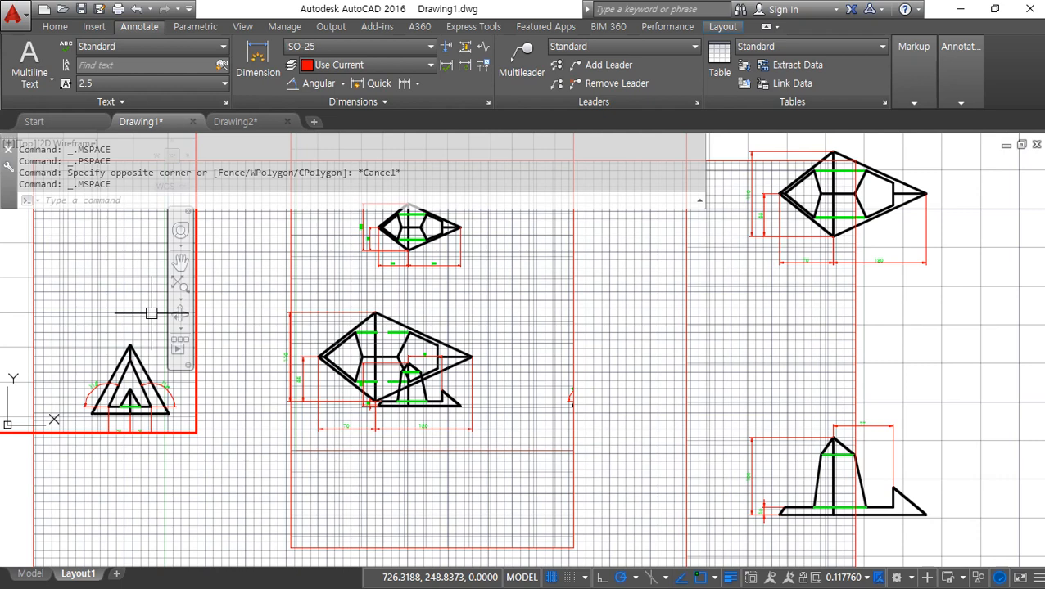
pyautogui.write('PS')
pyautogui.press('Return')
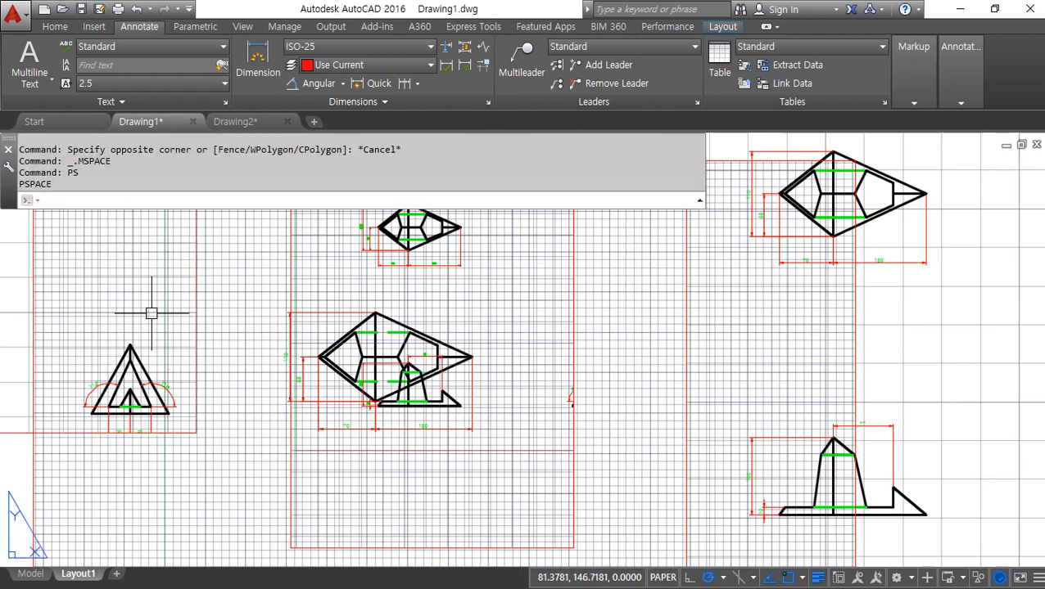
# Select all the viewports on Layout1 together and erase them.
pyautogui.scroll(-5, 152, 312)
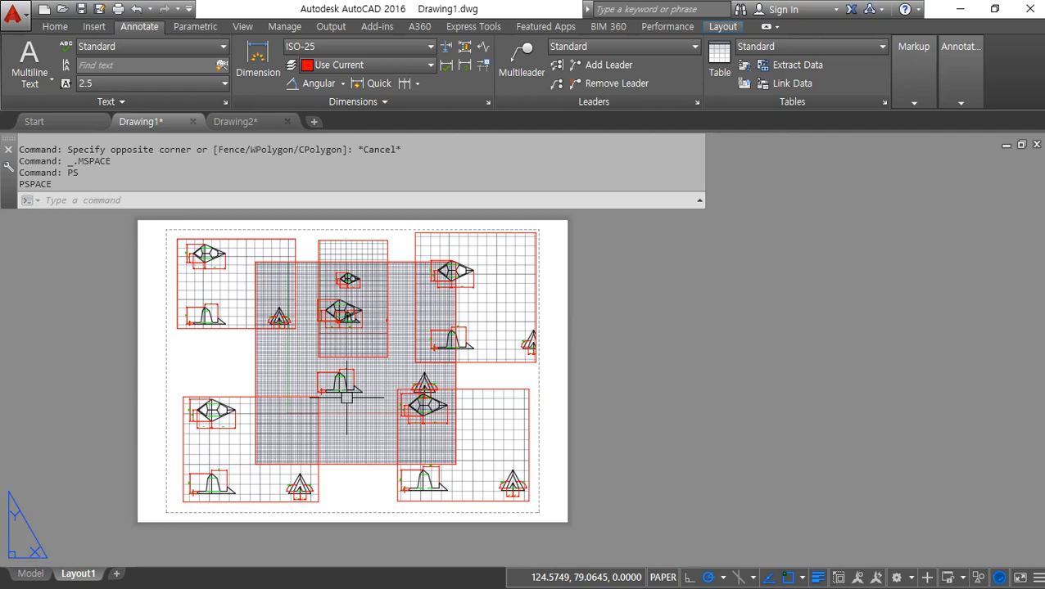
pyautogui.moveTo(652, 439); pyautogui.dragTo(804, 447, button='middle')
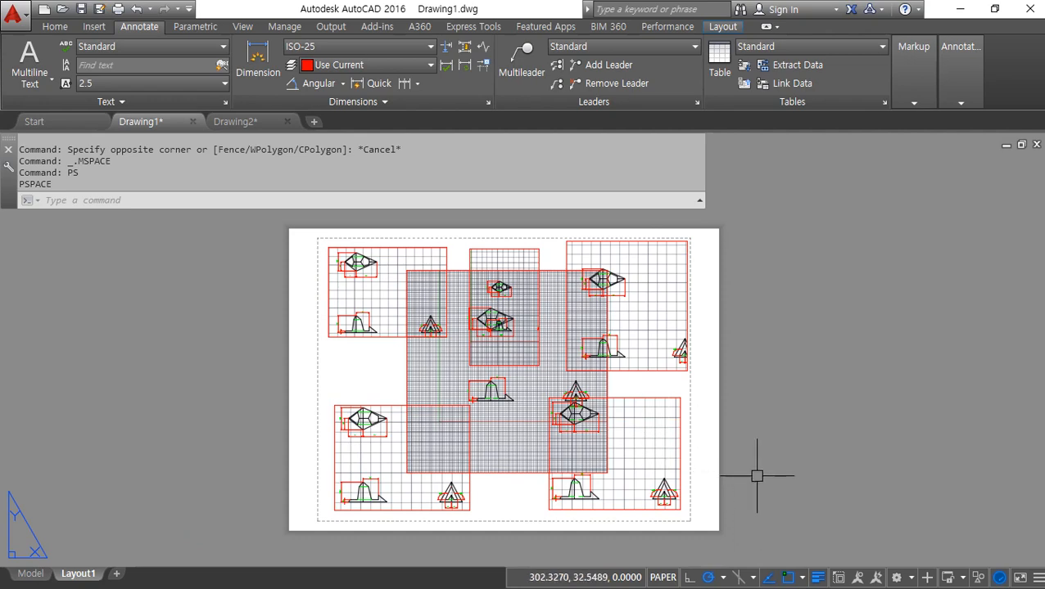
pyautogui.click(757, 509)
pyautogui.click(316, 239)
pyautogui.press('Delete')
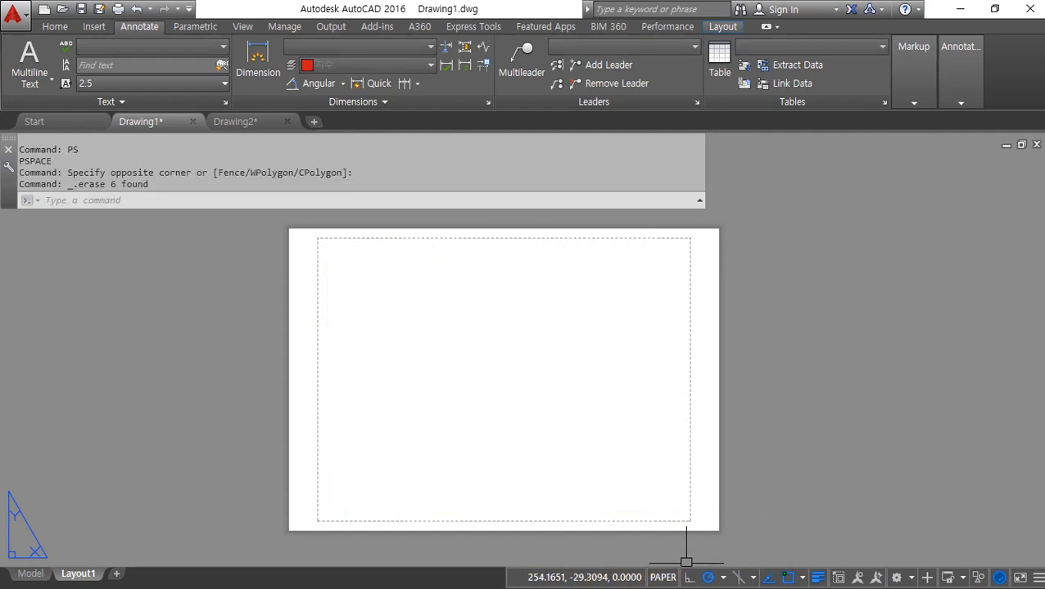
# Create one viewport filling the sheet's printable area with MVIEW's default Fit option.
pyautogui.write('z')
pyautogui.press('Return')
pyautogui.write('a')
pyautogui.press('Return')
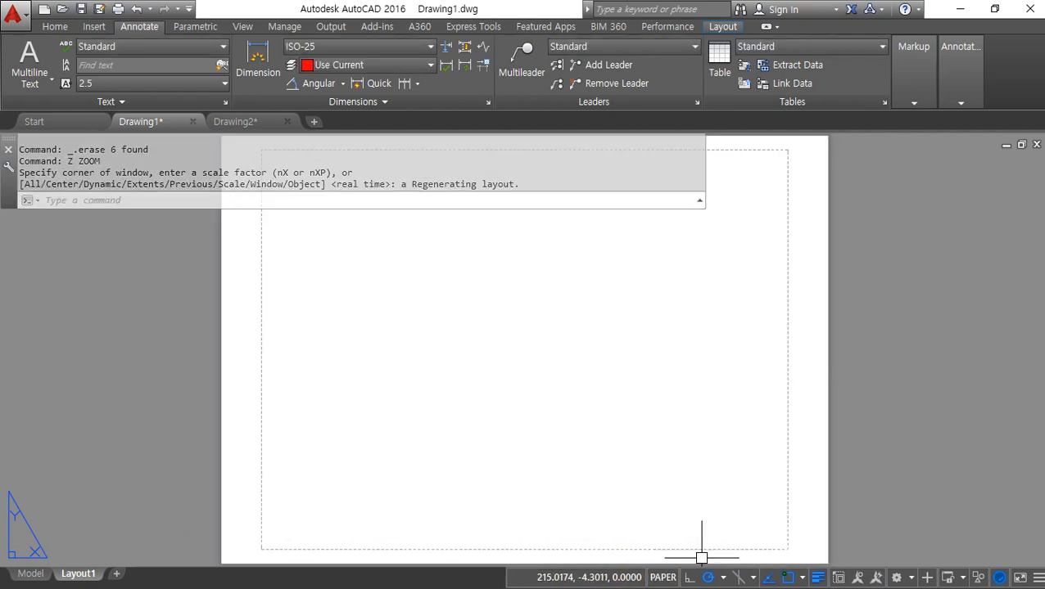
pyautogui.scroll(-2, 699, 551)
pyautogui.moveTo(619, 458); pyautogui.dragTo(554, 410, button='middle')
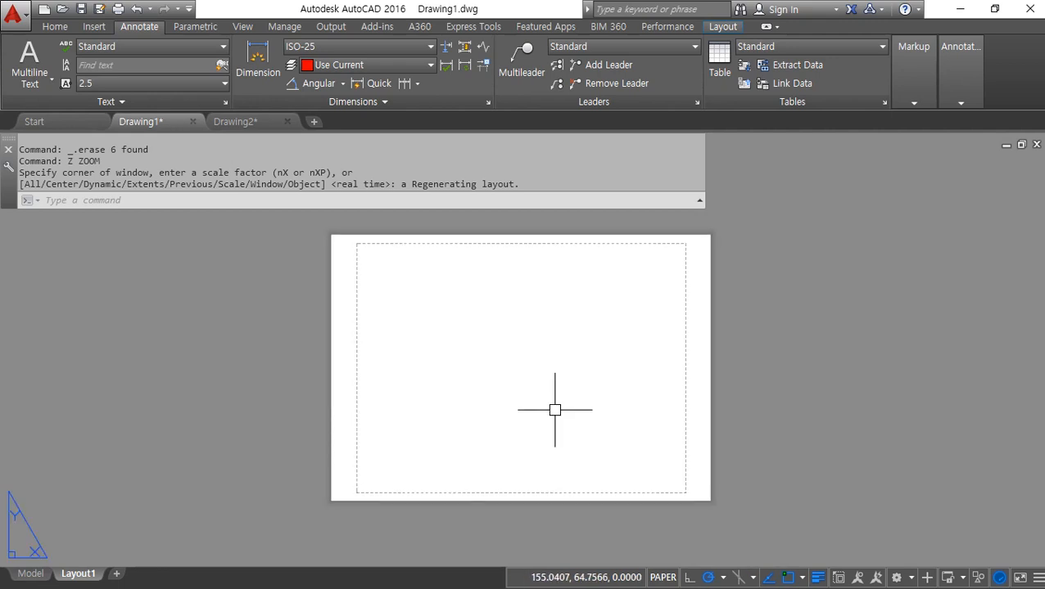
pyautogui.write('mv')
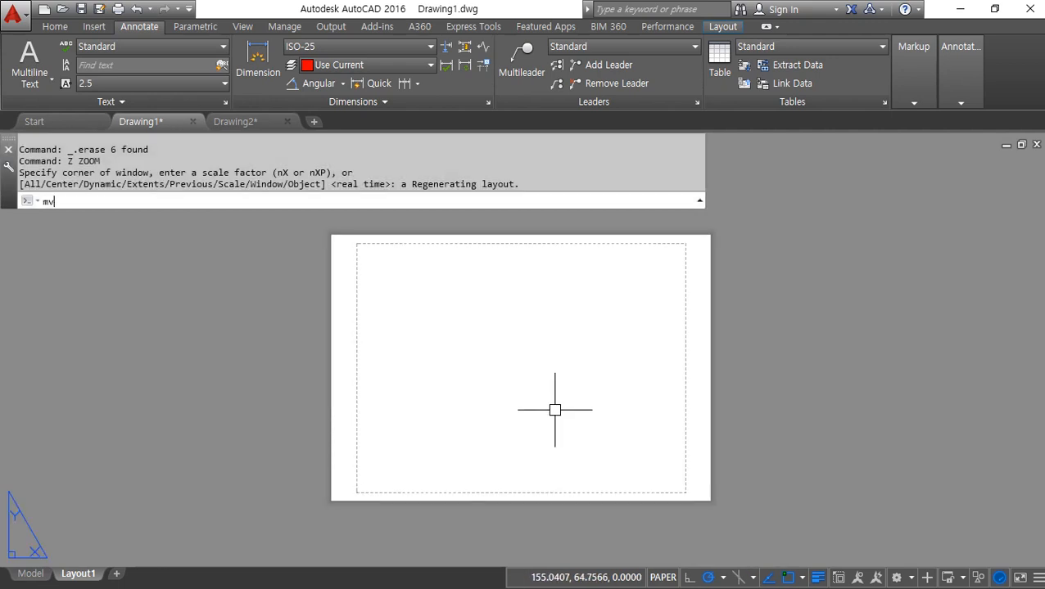
pyautogui.press('Return')
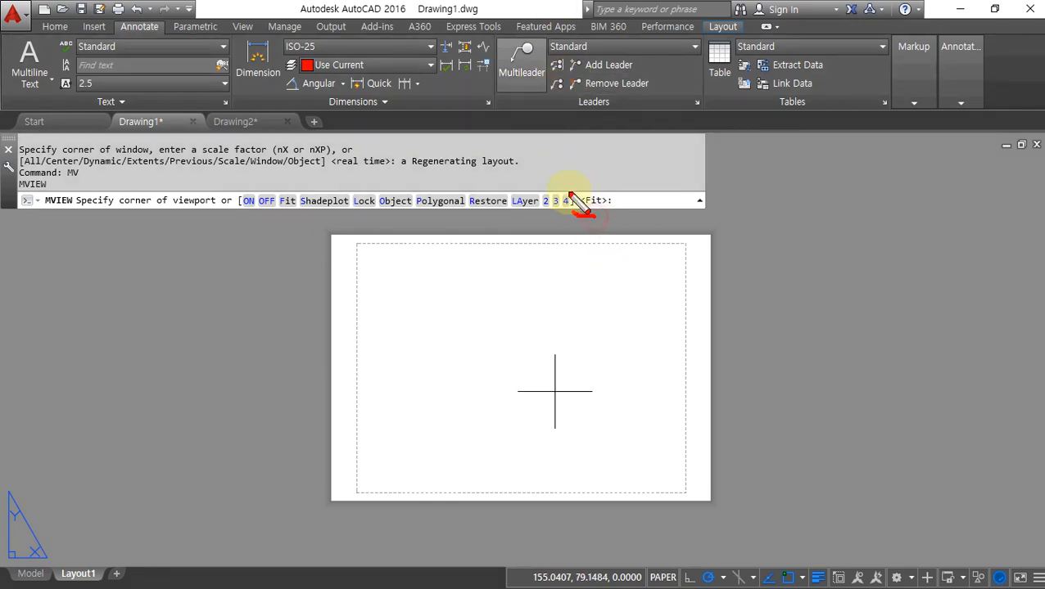
pyautogui.moveTo(572, 197); pyautogui.dragTo(607, 214)
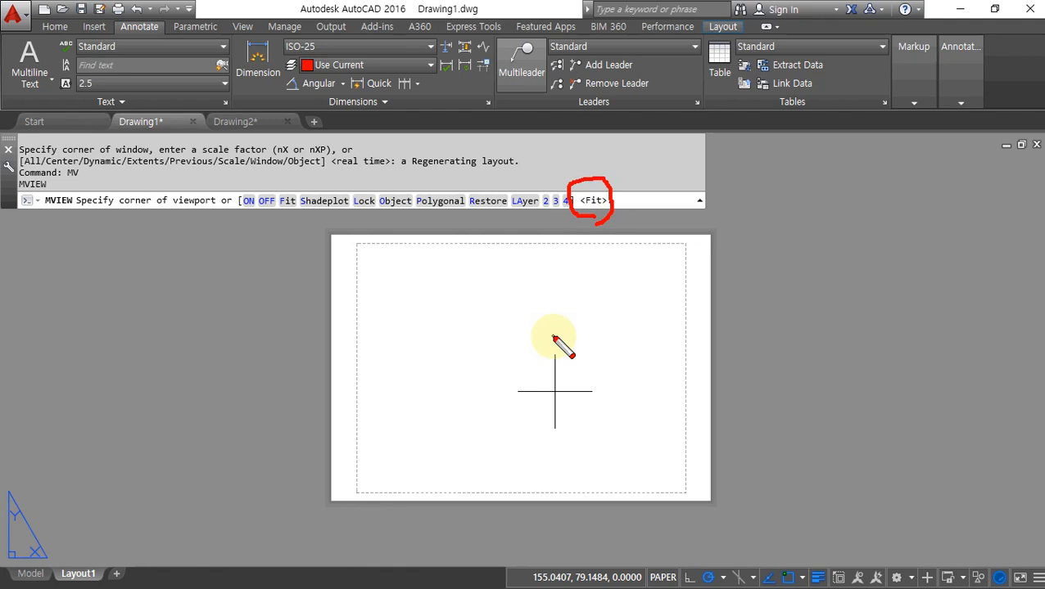
pyautogui.press('Escape')
pyautogui.press('Return')
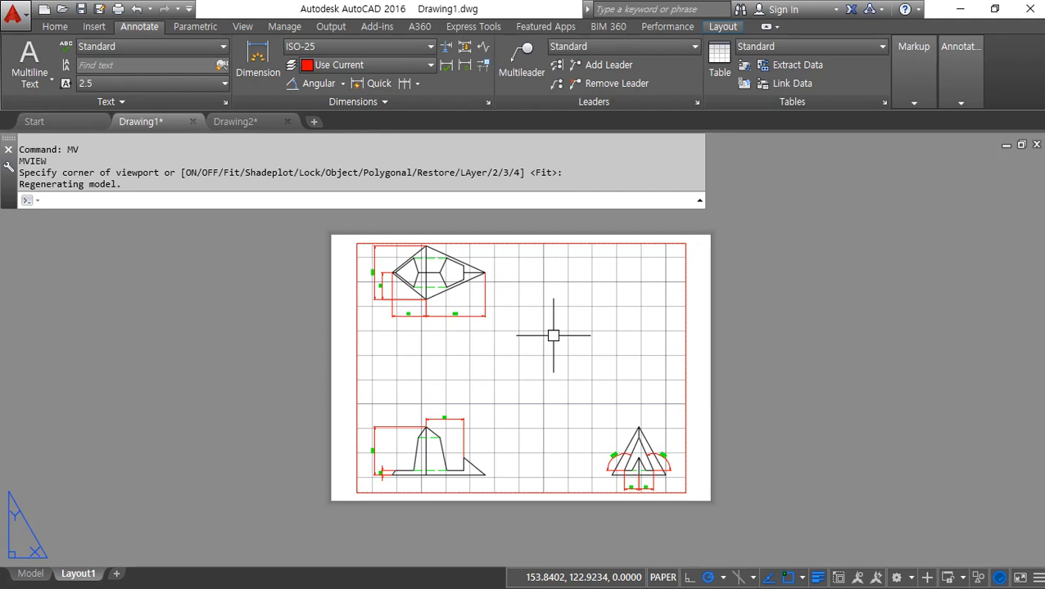
# Erase the viewport that fills the printable area.
pyautogui.click(686, 263)
pyautogui.write('e')
pyautogui.press('Return')
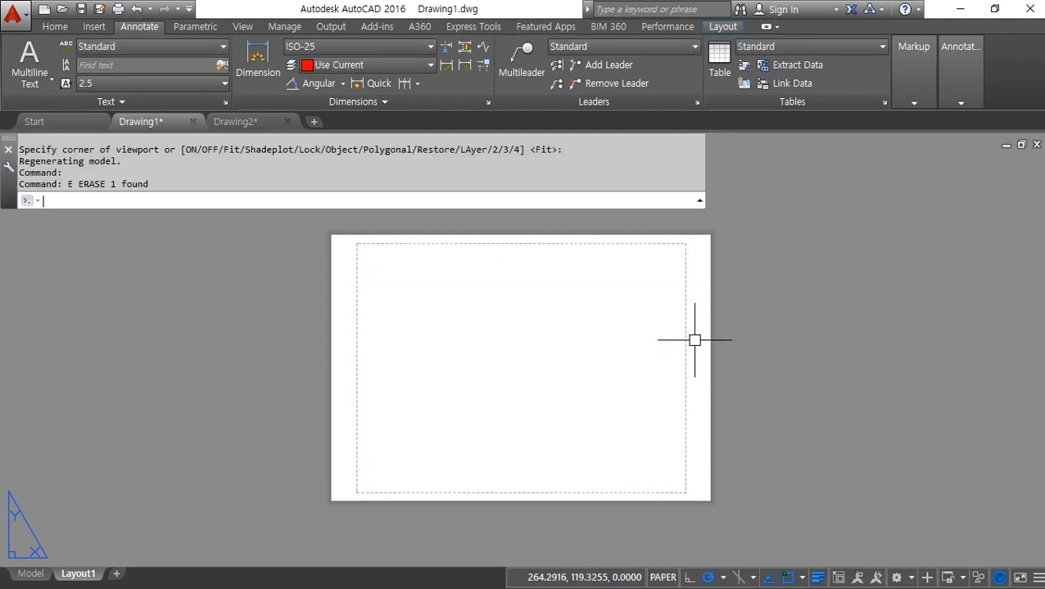
# Create four viewports within a freely picked rectangle inside the printable area using MVIEW's 4 option, and undo them.
pyautogui.write('mv')
pyautogui.press('Return')
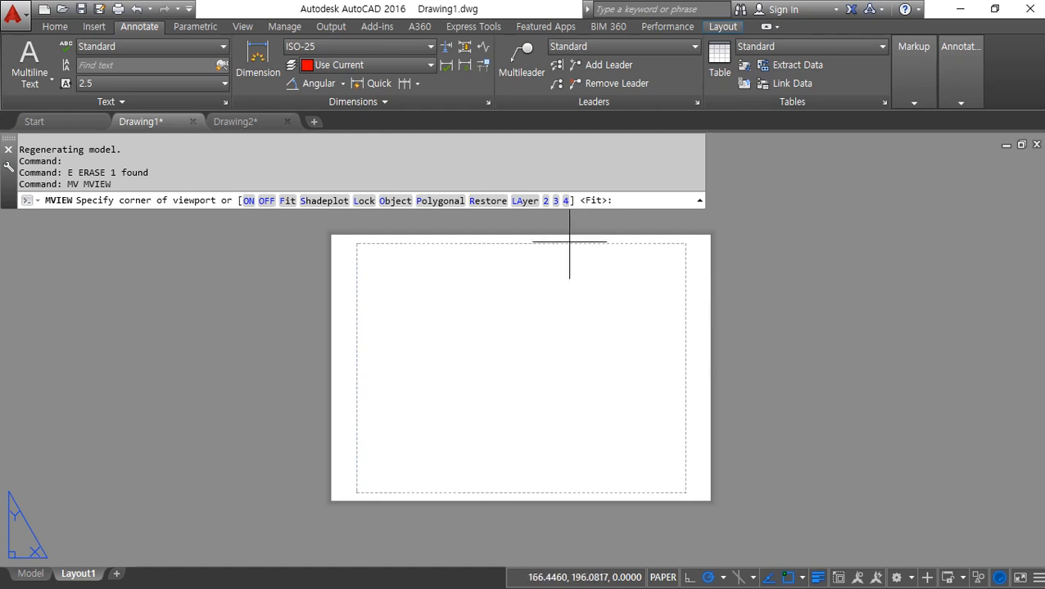
pyautogui.hotkey('ctrl', '2')
pyautogui.moveTo(568, 215)
pyautogui.mouseDown()
pyautogui.moveTo(541, 204)
pyautogui.moveTo(571, 193)
pyautogui.moveTo(566, 215)
pyautogui.mouseUp()
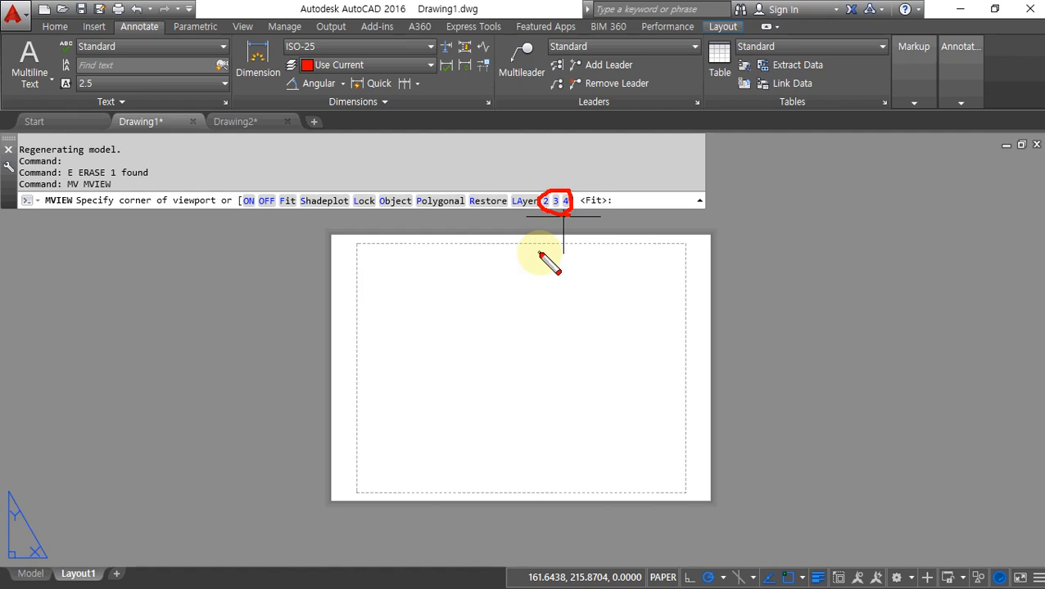
pyautogui.press('Escape')
pyautogui.write('4')
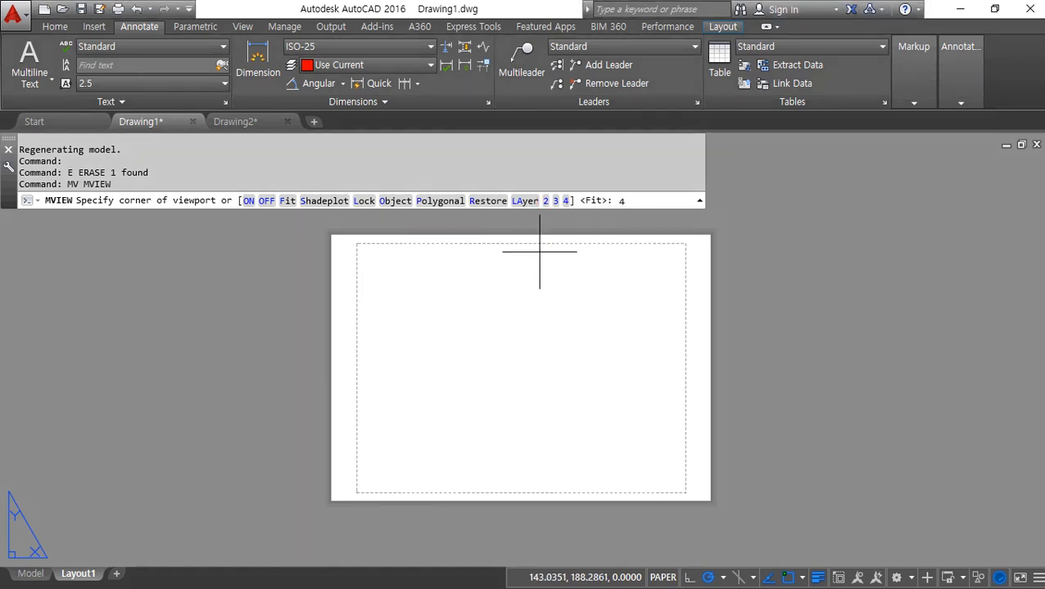
pyautogui.press('Return')
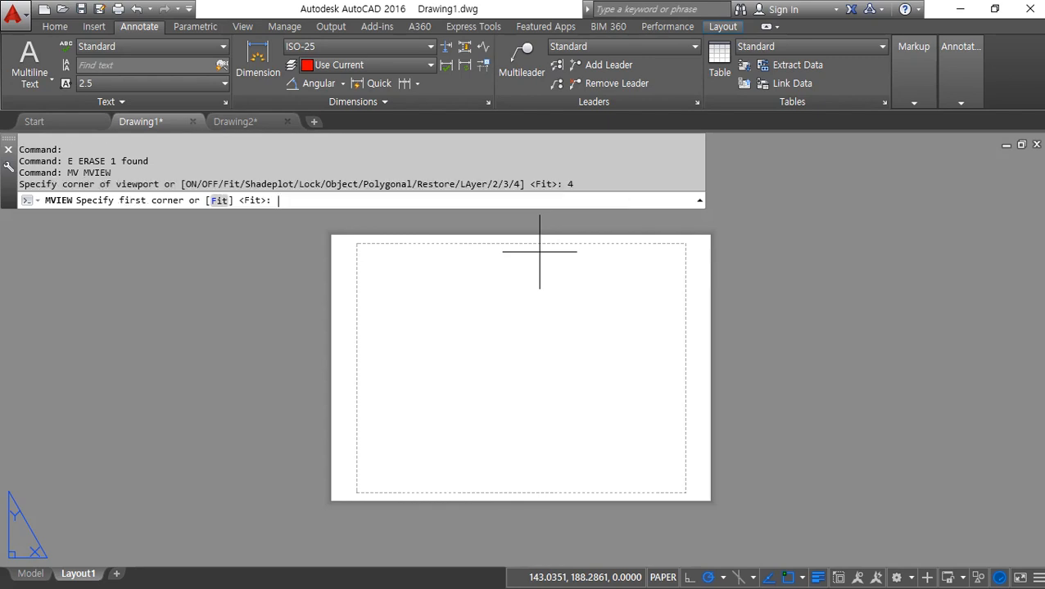
pyautogui.click(378, 266)
pyautogui.click(633, 463)
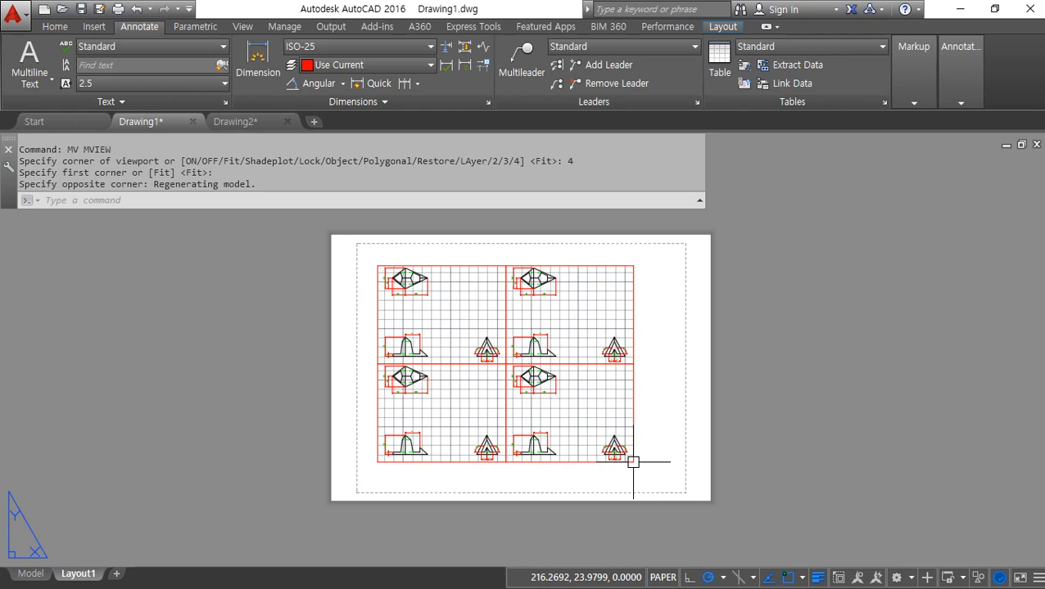
pyautogui.hotkey('ctrl', 'z')
# Create four viewports with MVIEW's 4 option, fitted to the sheet's printable area.
pyautogui.write('mv')
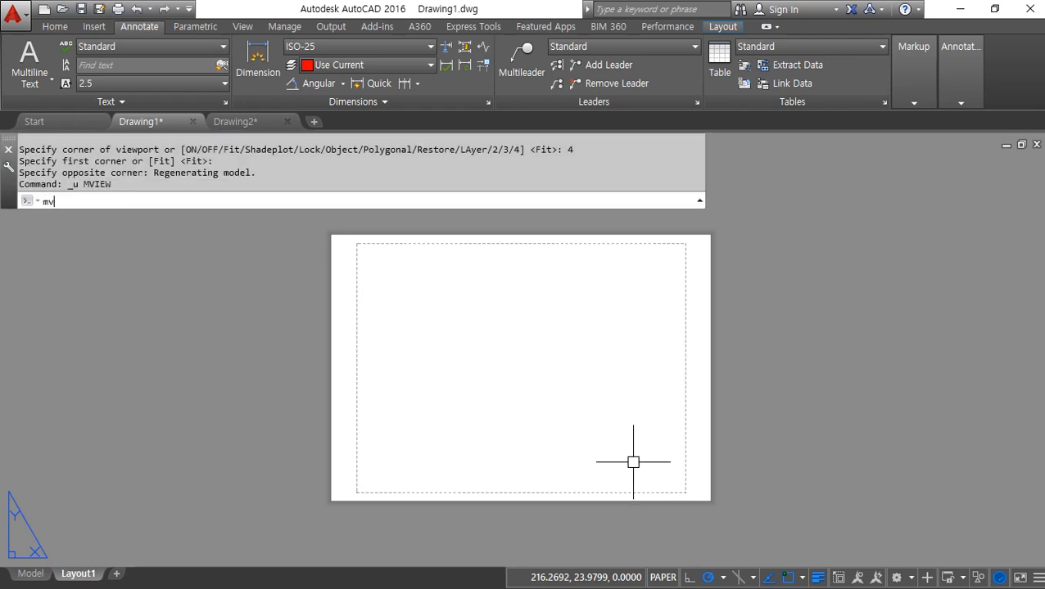
pyautogui.press('Return')
pyautogui.write('4')
pyautogui.press('Return')
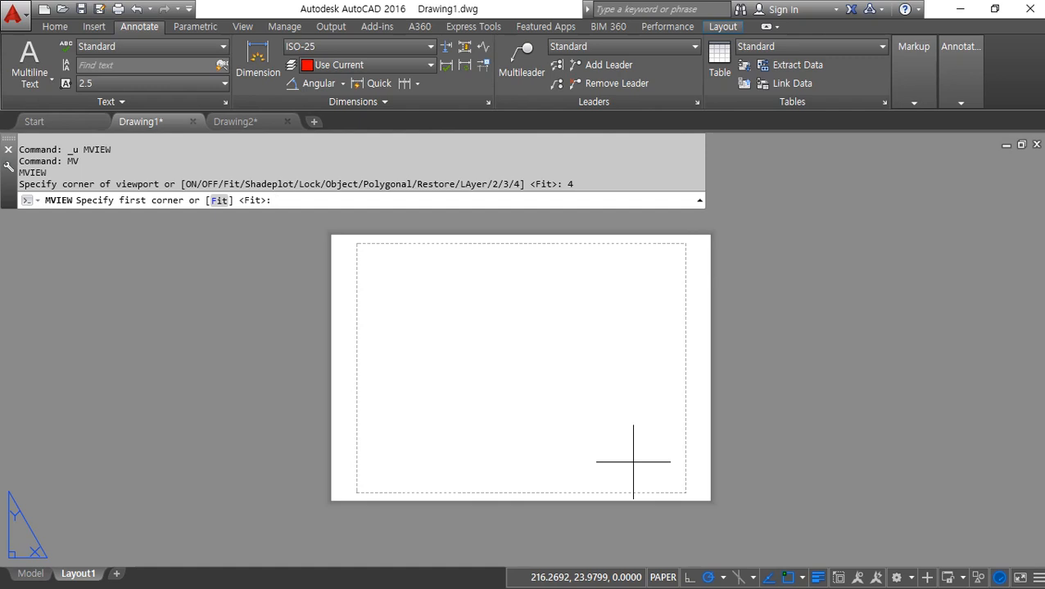
pyautogui.press('Return')
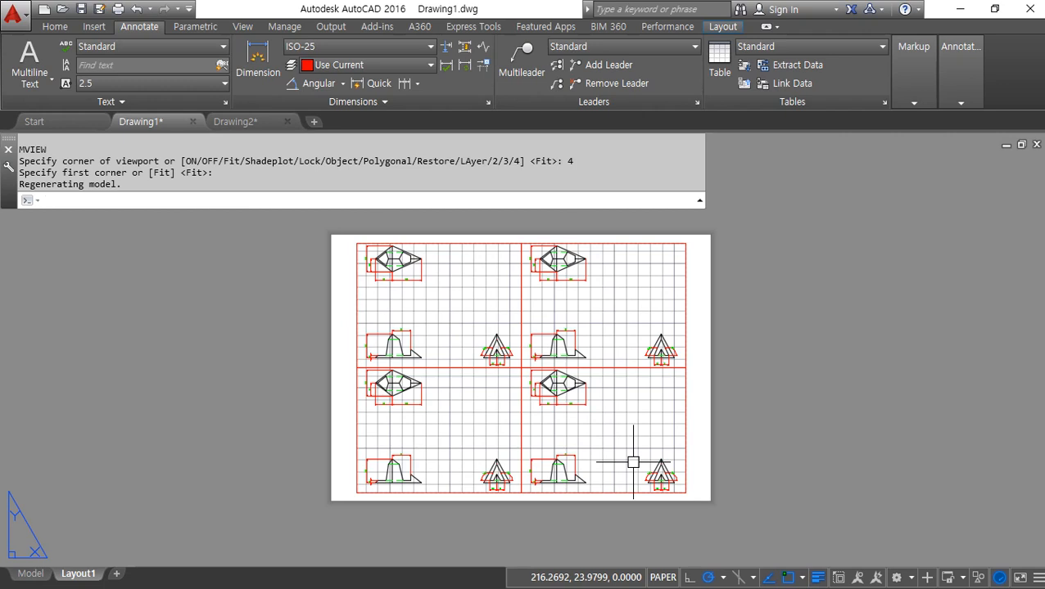
# Select all four viewports on the sheet together and erase them.
pyautogui.click(598, 331)
pyautogui.click(457, 416)
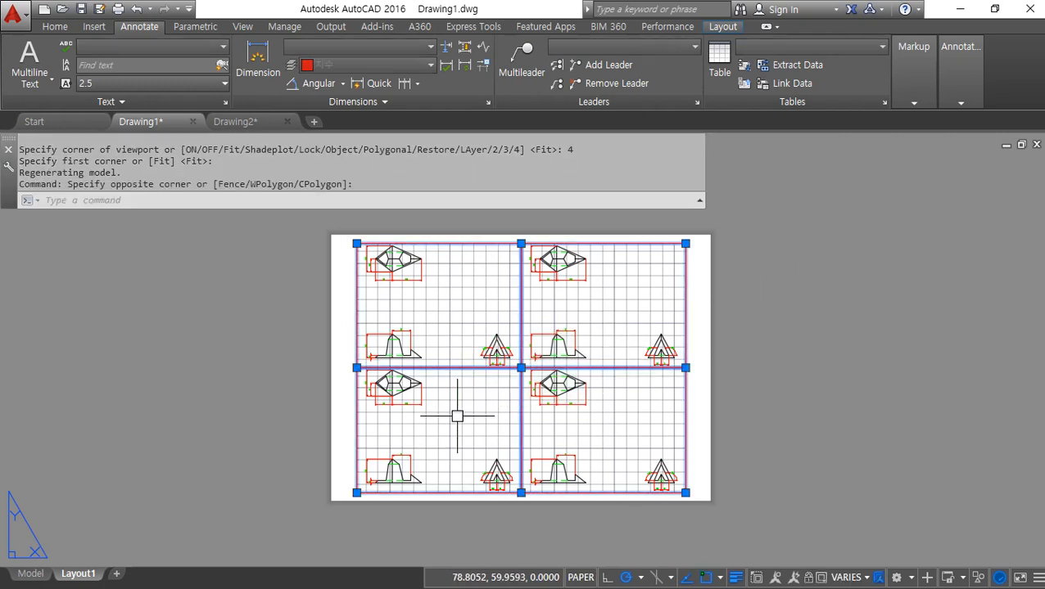
pyautogui.write('e')
pyautogui.press('Return')
# Start MVIEW on the empty sheet and choose the 3 option for three viewports.
pyautogui.write('m')
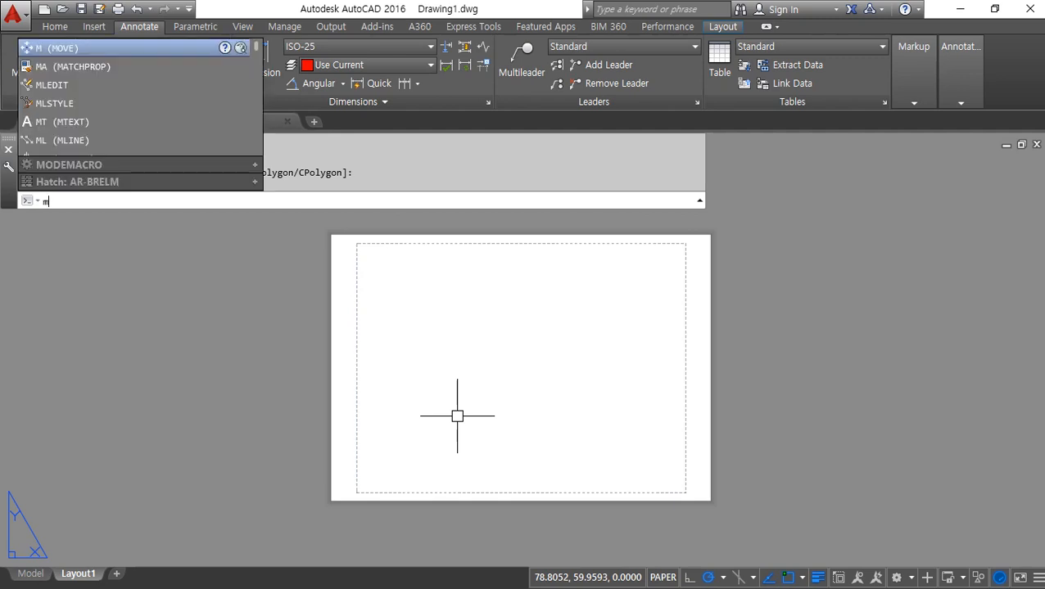
pyautogui.write('v')
pyautogui.press('Return')
pyautogui.scroll(2, 456, 415)
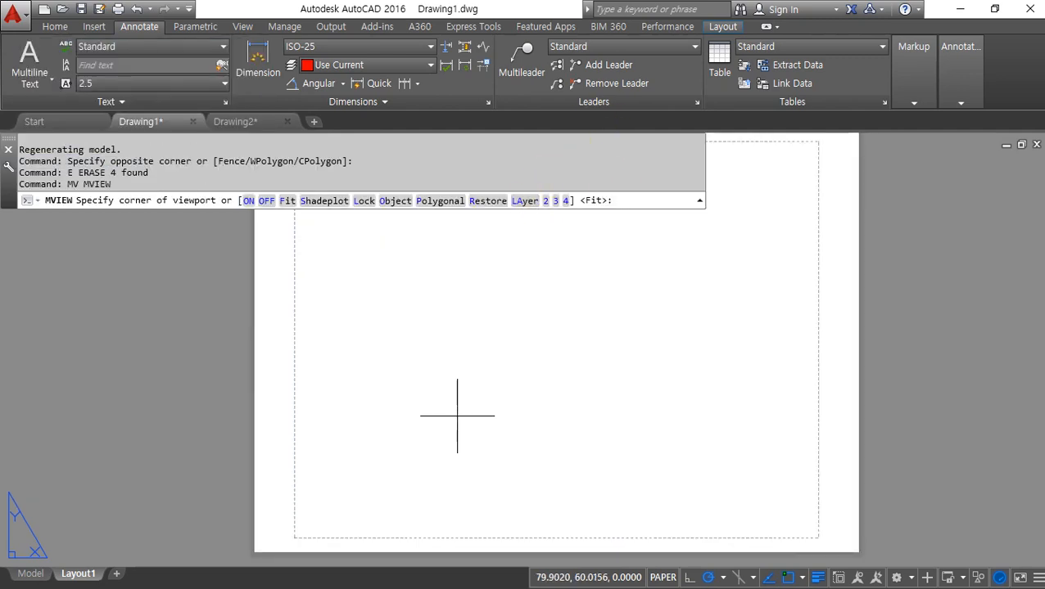
pyautogui.scroll(-2, 547, 224)
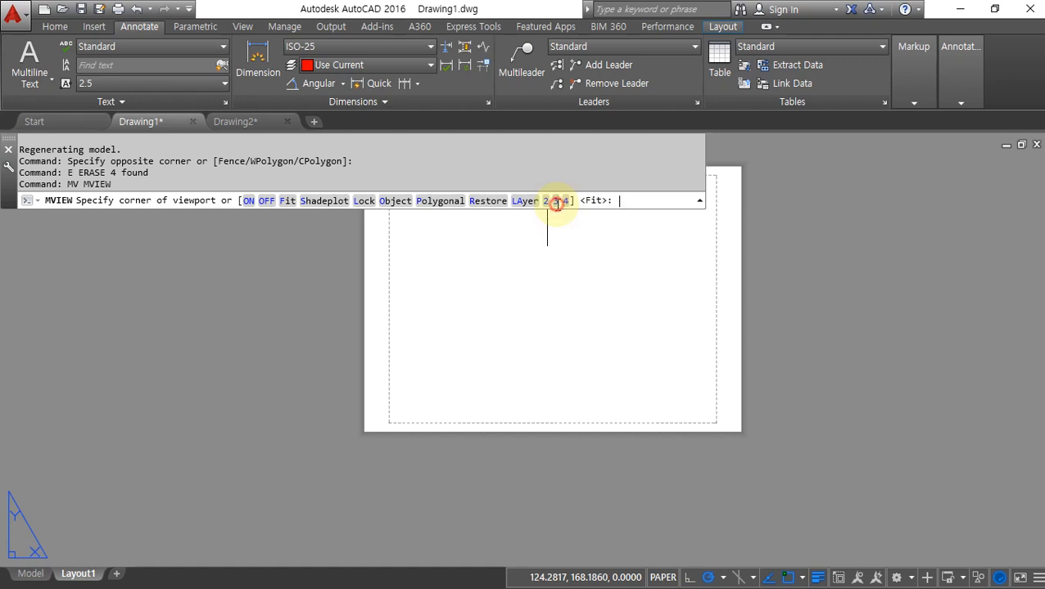
pyautogui.click(555, 201)
pyautogui.moveTo(90, 223)
pyautogui.mouseDown()
pyautogui.moveTo(123, 221)
pyautogui.moveTo(139, 204)
pyautogui.moveTo(188, 219)
pyautogui.moveTo(182, 182)
pyautogui.moveTo(247, 228)
pyautogui.moveTo(298, 199)
pyautogui.moveTo(303, 255)
pyautogui.mouseUp()
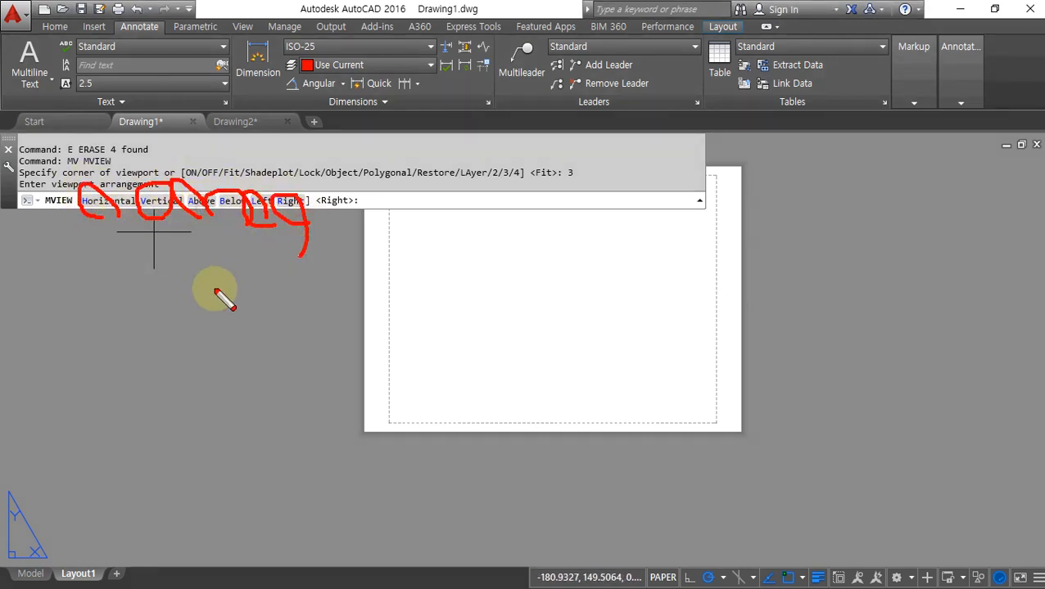
pyautogui.press('Escape')
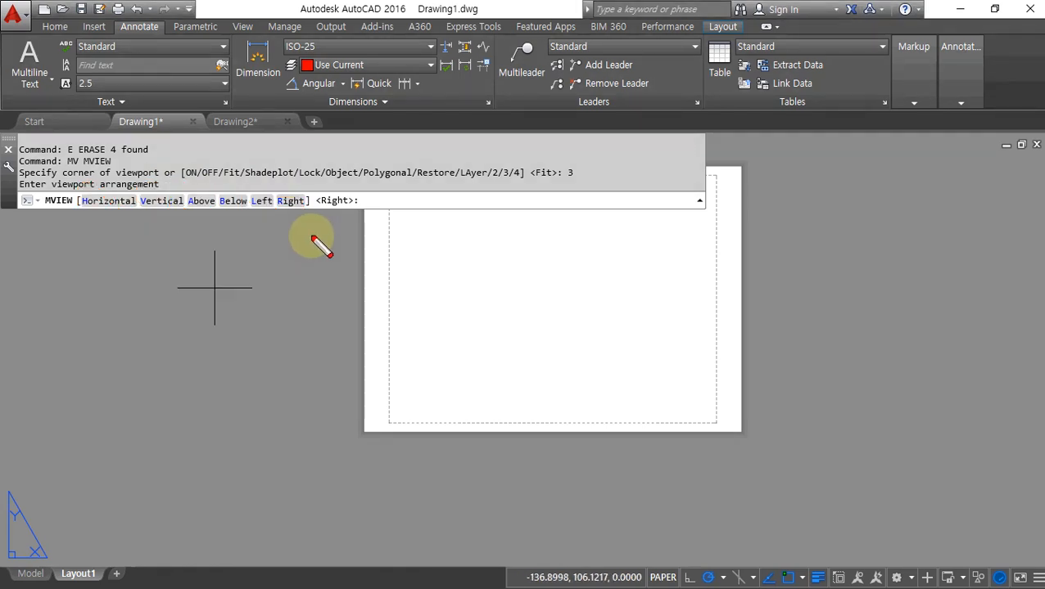
pyautogui.moveTo(401, 271); pyautogui.dragTo(764, 266)
pyautogui.moveTo(705, 339); pyautogui.dragTo(438, 358)
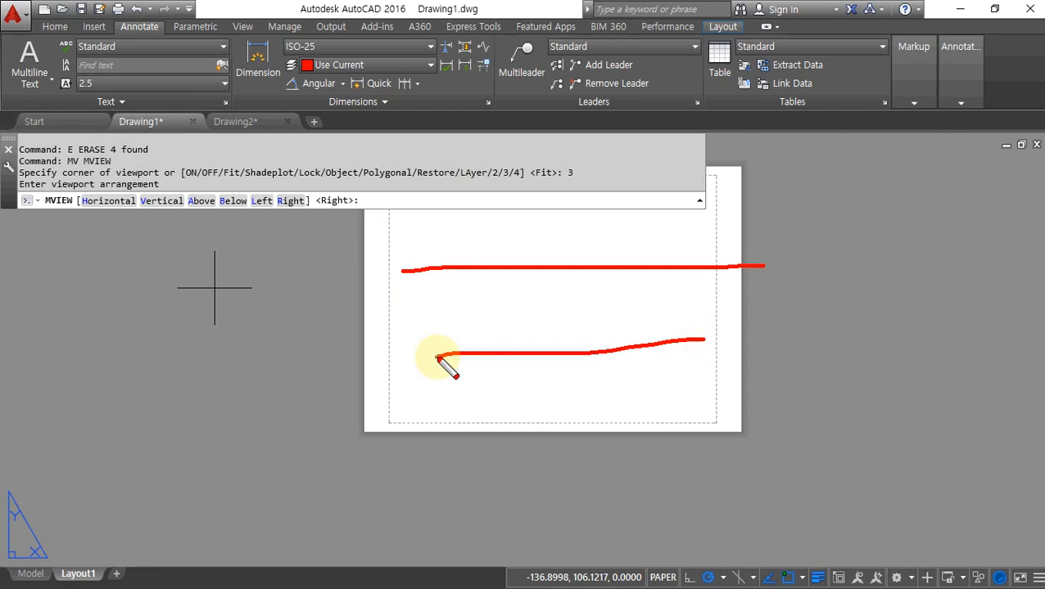
pyautogui.press('e')
pyautogui.moveTo(505, 173); pyautogui.dragTo(498, 425)
pyautogui.moveTo(608, 203); pyautogui.dragTo(636, 440)
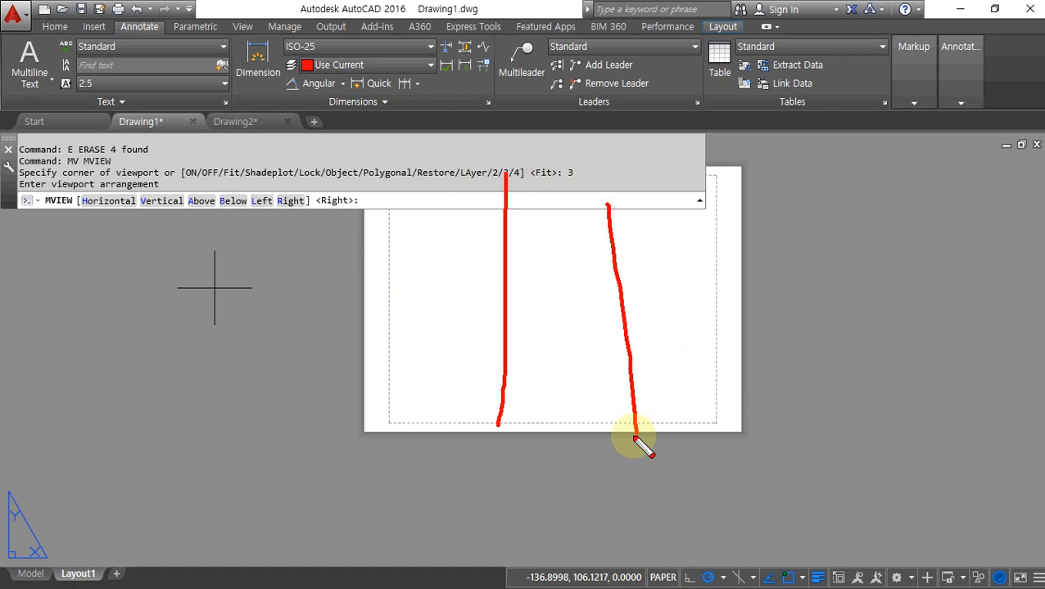
pyautogui.press('e')
pyautogui.moveTo(376, 280)
pyautogui.mouseDown()
pyautogui.moveTo(378, 170)
pyautogui.moveTo(702, 165)
pyautogui.moveTo(706, 250)
pyautogui.moveTo(403, 276)
pyautogui.moveTo(409, 375)
pyautogui.moveTo(538, 384)
pyautogui.moveTo(548, 267)
pyautogui.mouseUp()
pyautogui.moveTo(697, 271); pyautogui.dragTo(562, 385)
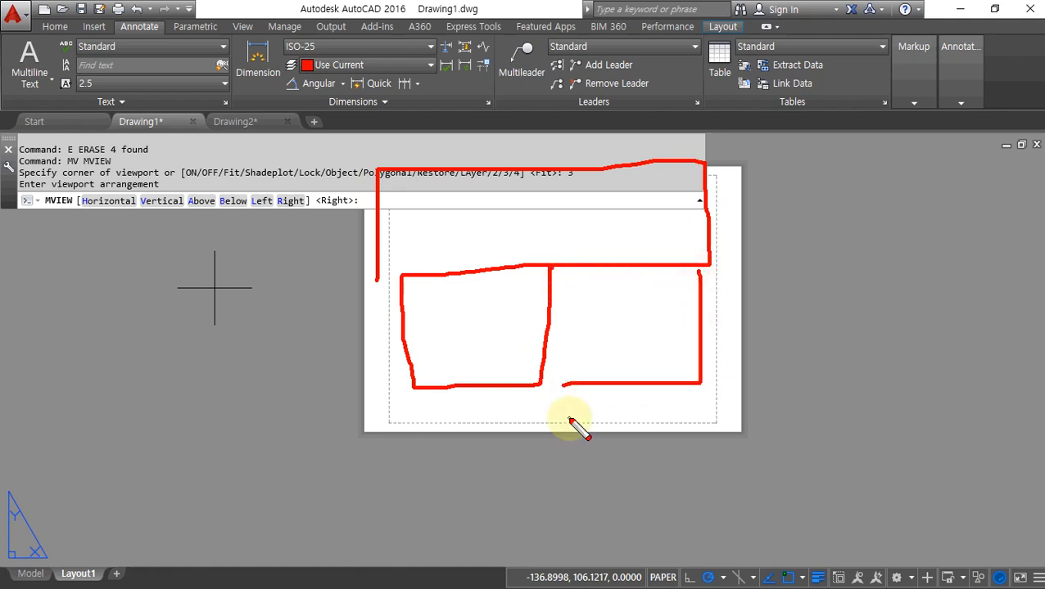
pyautogui.press('e')
pyautogui.moveTo(395, 288)
pyautogui.mouseDown()
pyautogui.moveTo(401, 410)
pyautogui.moveTo(610, 415)
pyautogui.mouseUp()
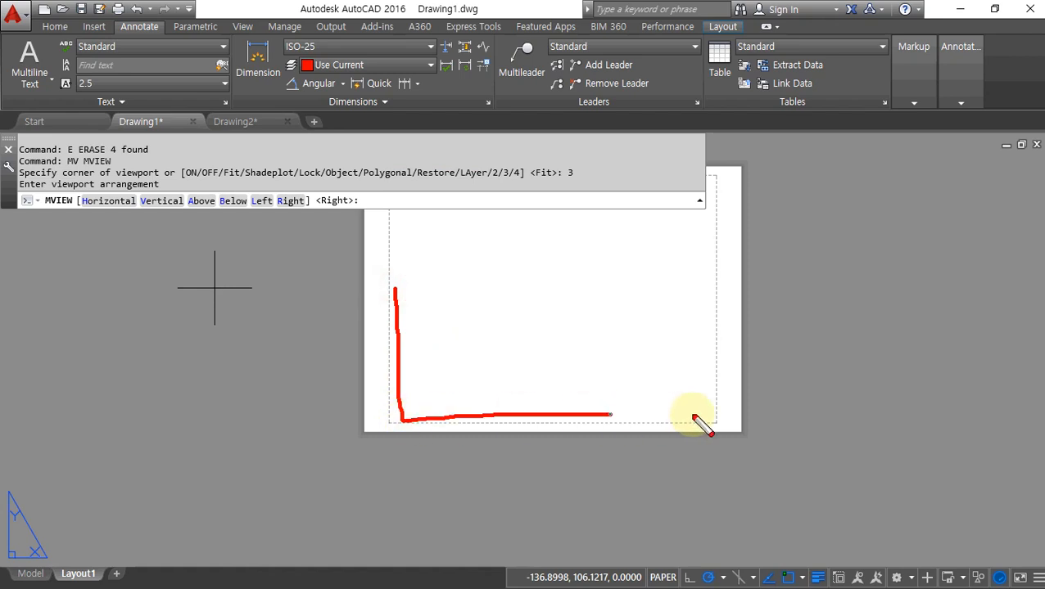
pyautogui.moveTo(693, 416)
pyautogui.mouseDown()
pyautogui.moveTo(704, 284)
pyautogui.moveTo(415, 284)
pyautogui.moveTo(408, 196)
pyautogui.moveTo(568, 221)
pyautogui.moveTo(561, 200)
pyautogui.moveTo(711, 204)
pyautogui.moveTo(711, 277)
pyautogui.mouseUp()
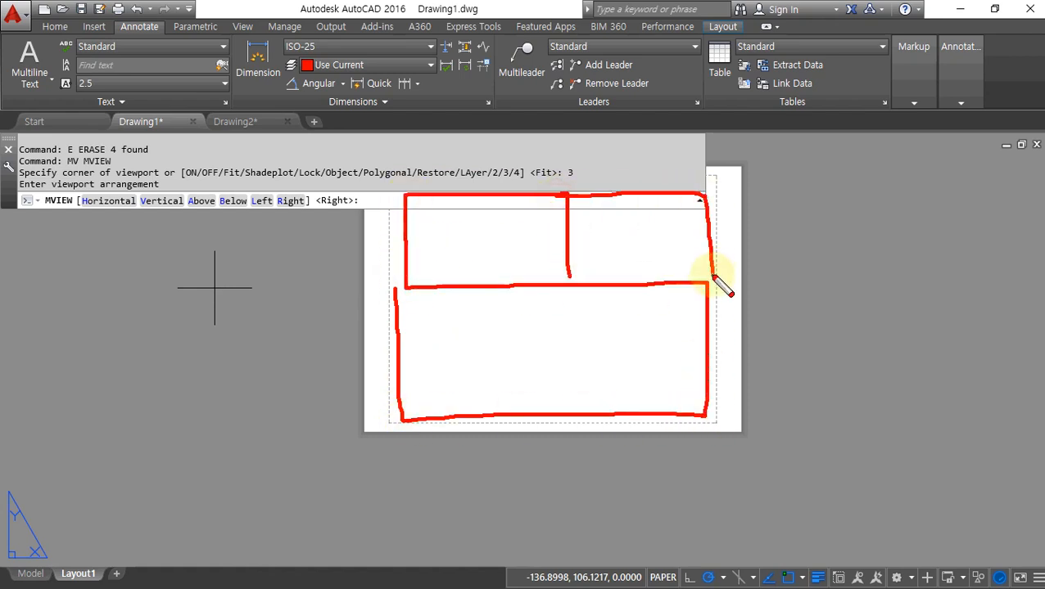
pyautogui.press('e')
pyautogui.moveTo(549, 203)
pyautogui.mouseDown()
pyautogui.moveTo(412, 190)
pyautogui.moveTo(393, 374)
pyautogui.mouseUp()
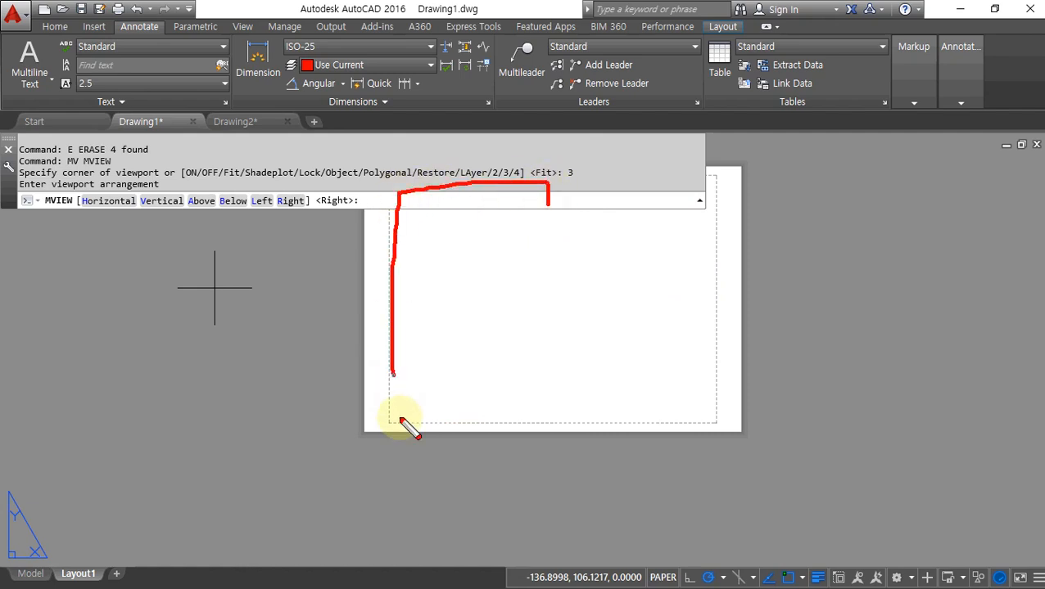
pyautogui.moveTo(400, 419)
pyautogui.mouseDown()
pyautogui.moveTo(550, 380)
pyautogui.moveTo(552, 193)
pyautogui.moveTo(712, 193)
pyautogui.moveTo(709, 299)
pyautogui.moveTo(572, 306)
pyautogui.mouseUp()
pyautogui.moveTo(718, 311)
pyautogui.mouseDown()
pyautogui.moveTo(721, 350)
pyautogui.moveTo(573, 425)
pyautogui.moveTo(677, 420)
pyautogui.mouseUp()
pyautogui.press('e')
pyautogui.moveTo(571, 423)
pyautogui.mouseDown()
pyautogui.moveTo(723, 425)
pyautogui.moveTo(718, 154)
pyautogui.moveTo(588, 166)
pyautogui.moveTo(591, 414)
pyautogui.mouseUp()
pyautogui.moveTo(577, 243); pyautogui.dragTo(533, 246)
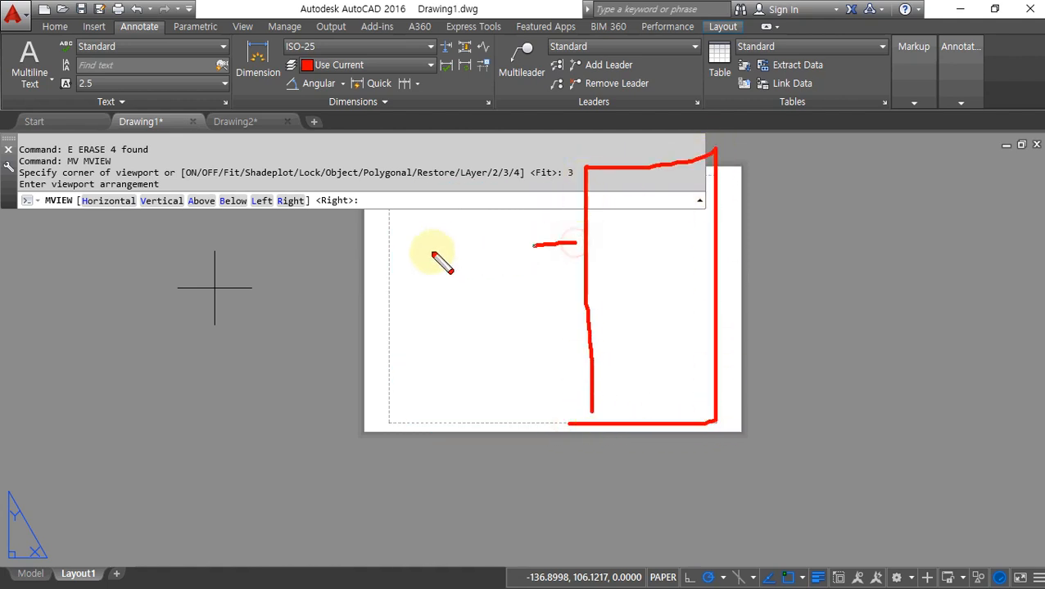
pyautogui.moveTo(432, 254)
pyautogui.mouseDown()
pyautogui.moveTo(398, 170)
pyautogui.moveTo(572, 188)
pyautogui.moveTo(565, 386)
pyautogui.moveTo(411, 404)
pyautogui.moveTo(398, 253)
pyautogui.mouseUp()
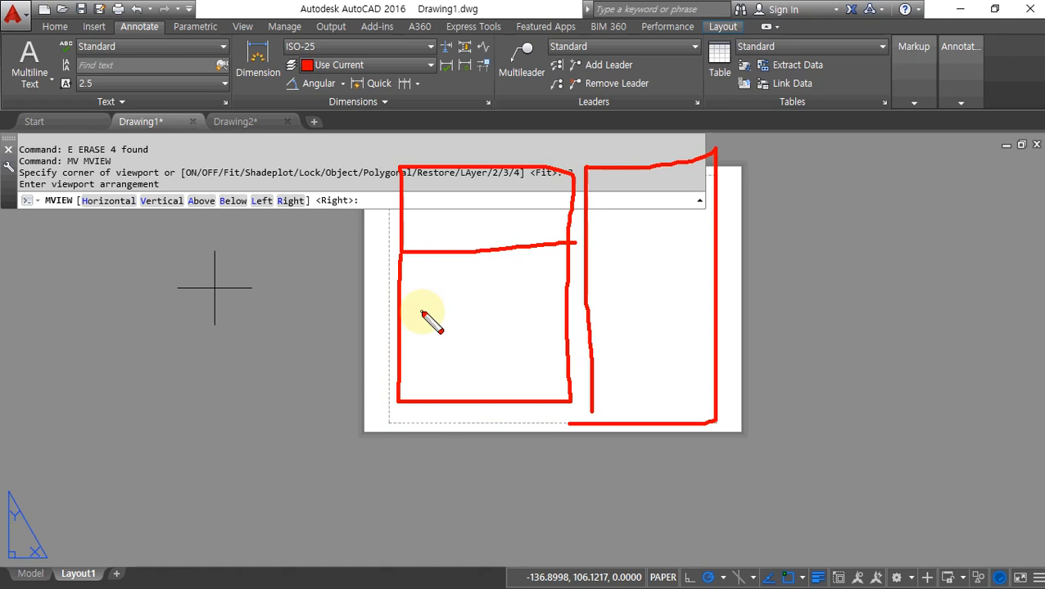
pyautogui.press('Escape')
# Arrange the three viewports with the Horizontal option and fit them to the printable area.
pyautogui.write('h')
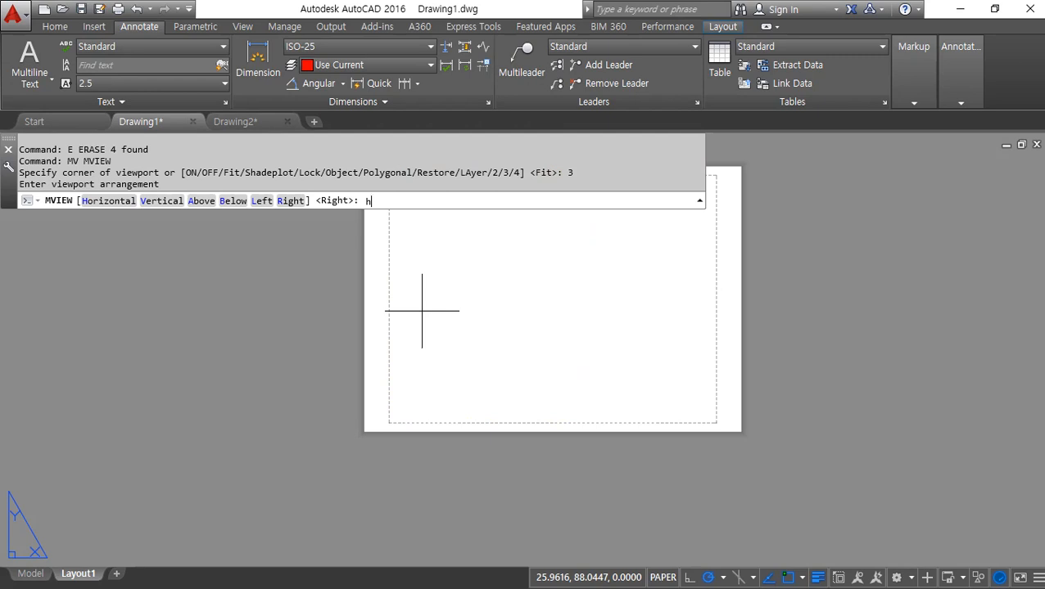
pyautogui.press('Return')
pyautogui.press('Return')
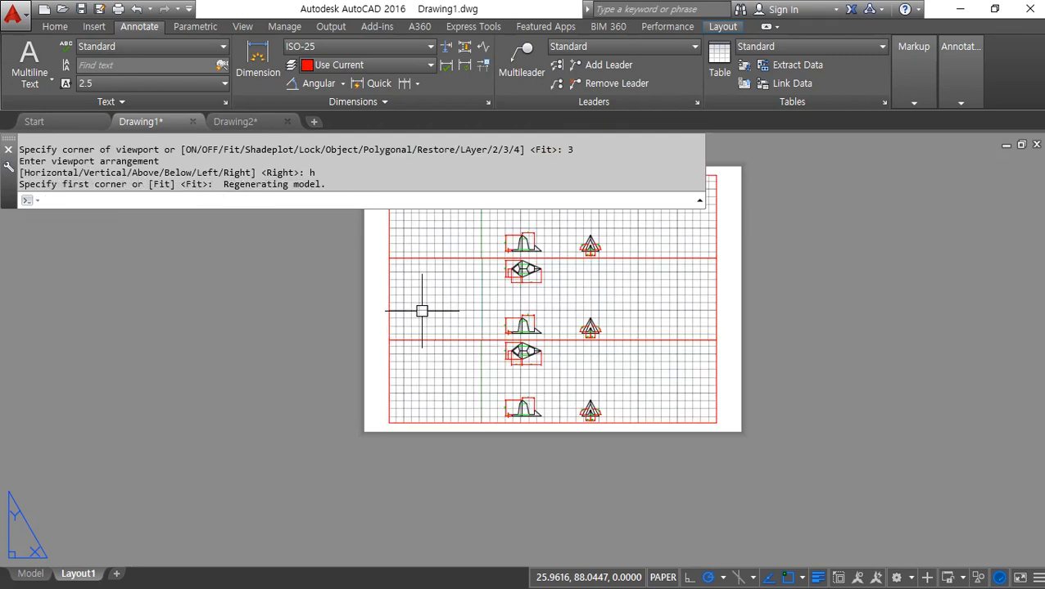
# Select the three horizontally stacked viewports together and erase them.
pyautogui.moveTo(462, 315); pyautogui.dragTo(443, 393, button='middle')
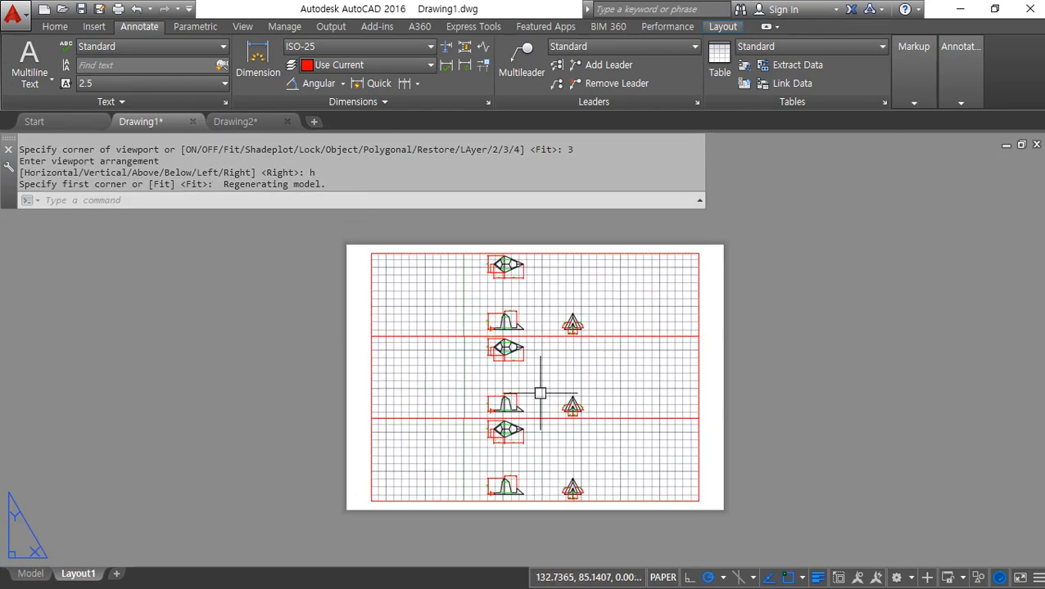
pyautogui.click(817, 307)
pyautogui.click(630, 448)
pyautogui.write('e')
pyautogui.press('Return')
# Create three viewports with MVIEW's 3 option in the Vertical arrangement, fitted to the printable area.
pyautogui.write('mv')
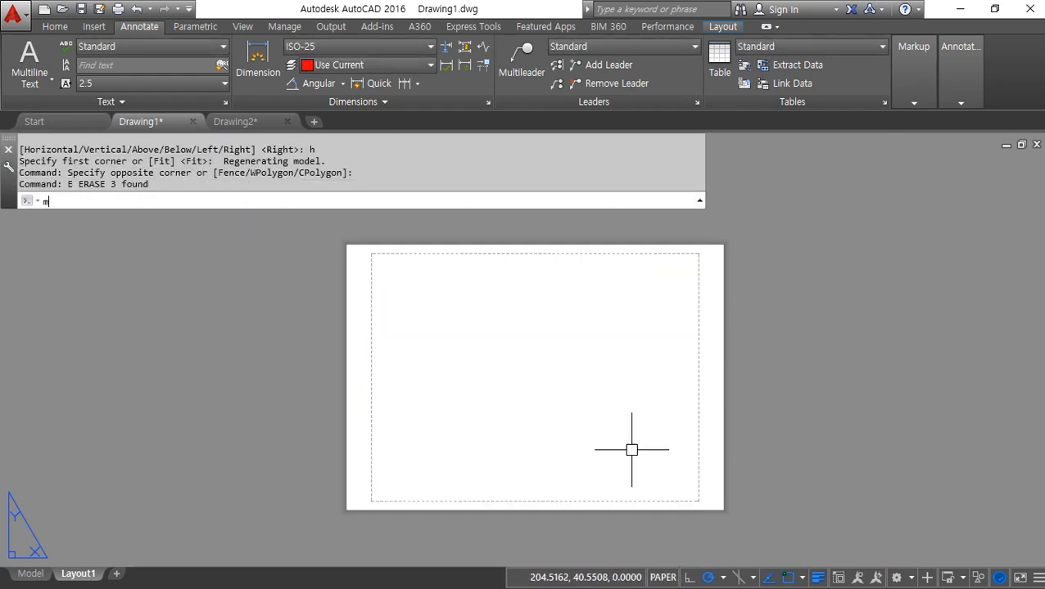
pyautogui.press('Return')
pyautogui.write('3')
pyautogui.press('Return')
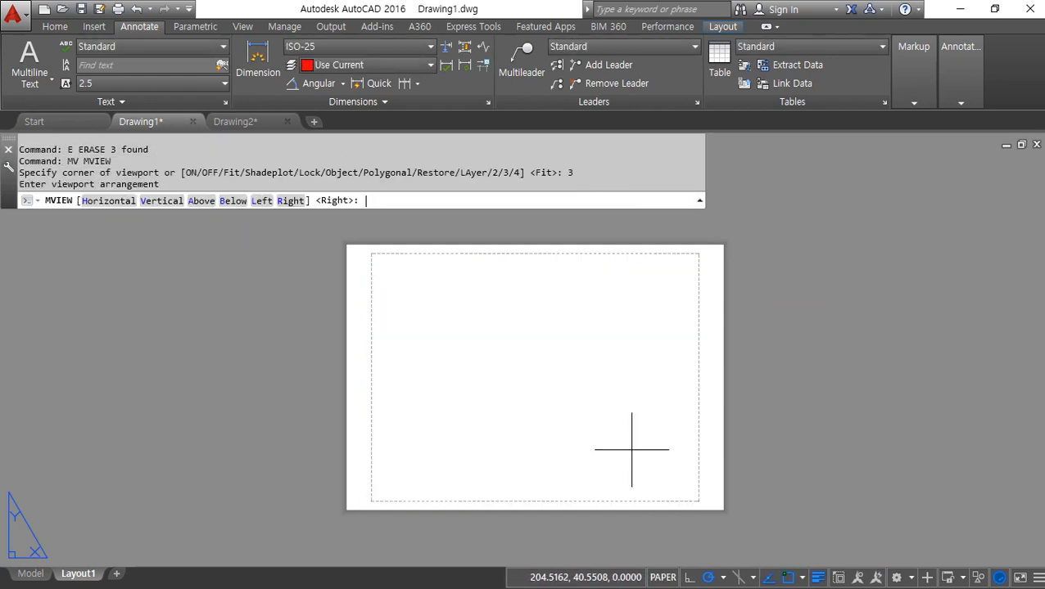
pyautogui.write('v')
pyautogui.press('Return')
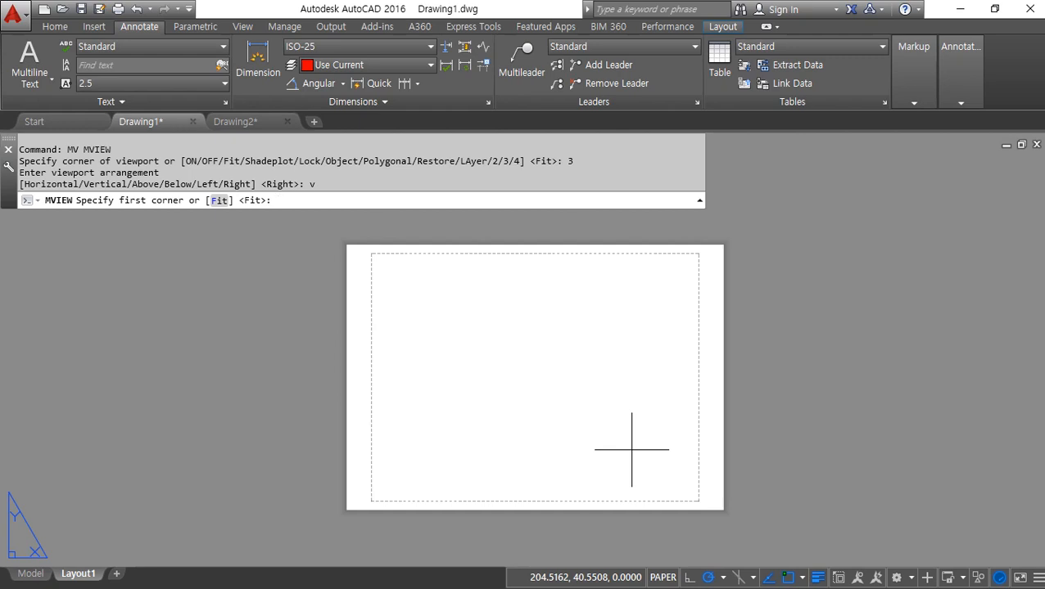
pyautogui.press('Return')
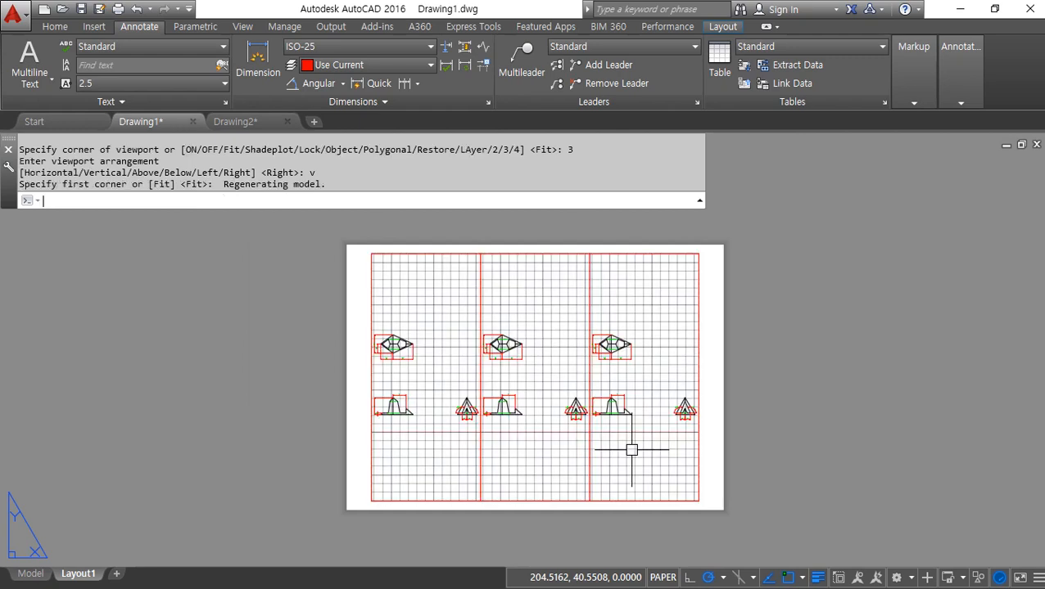
# Select the three side-by-side vertical viewports together and erase them.
pyautogui.click(644, 260)
pyautogui.click(380, 298)
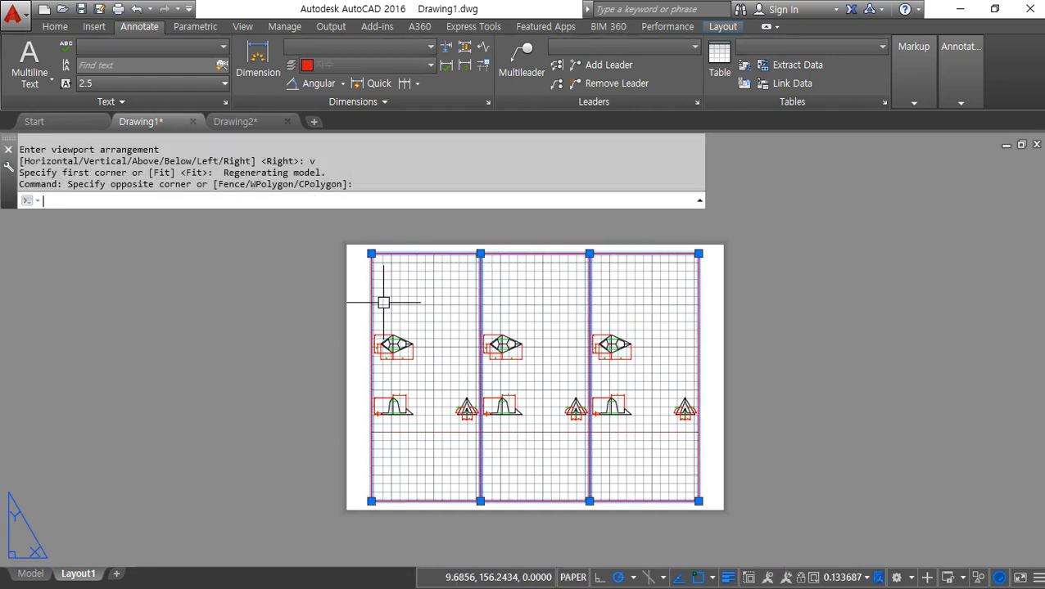
pyautogui.write('e')
pyautogui.press('Return')
# Create three viewports with MVIEW's 3 option in the Above arrangement, fitted to the printable area, and undo them.
pyautogui.write('mv')
pyautogui.press('Return')
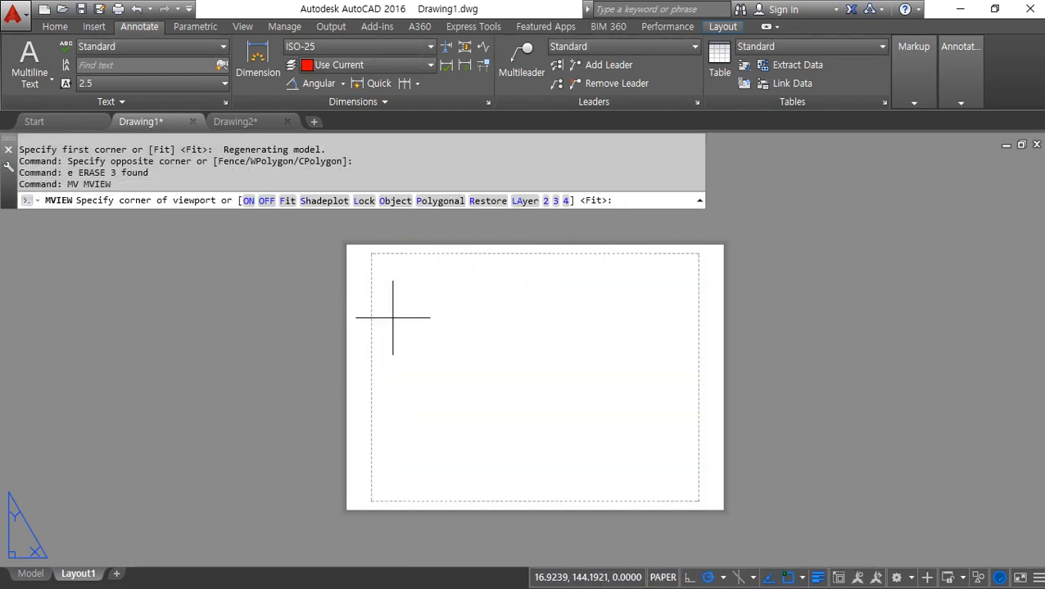
pyautogui.write('3')
pyautogui.press('Return')
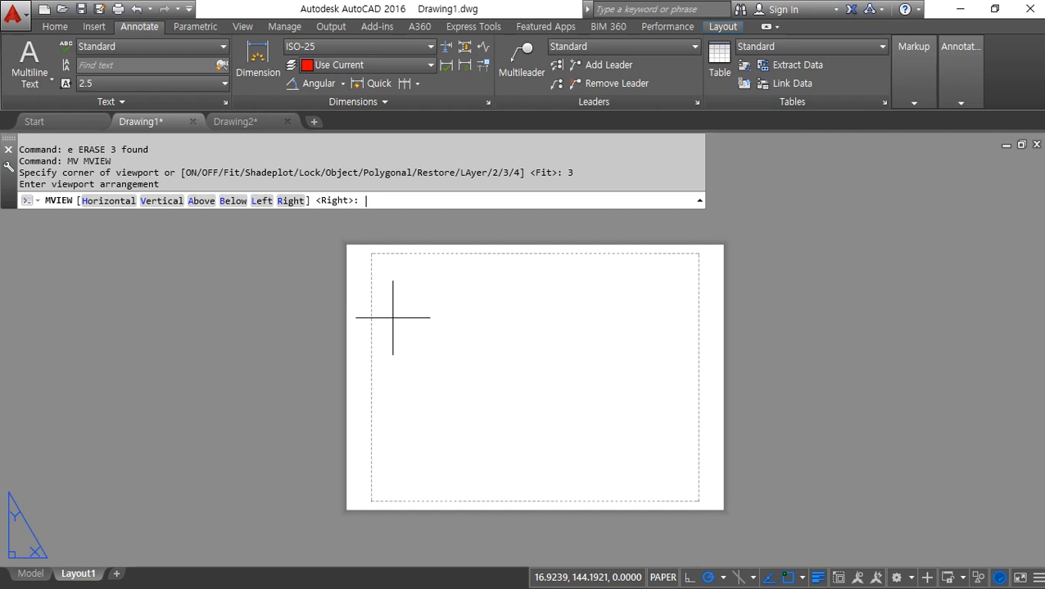
pyautogui.write('a')
pyautogui.press('Return')
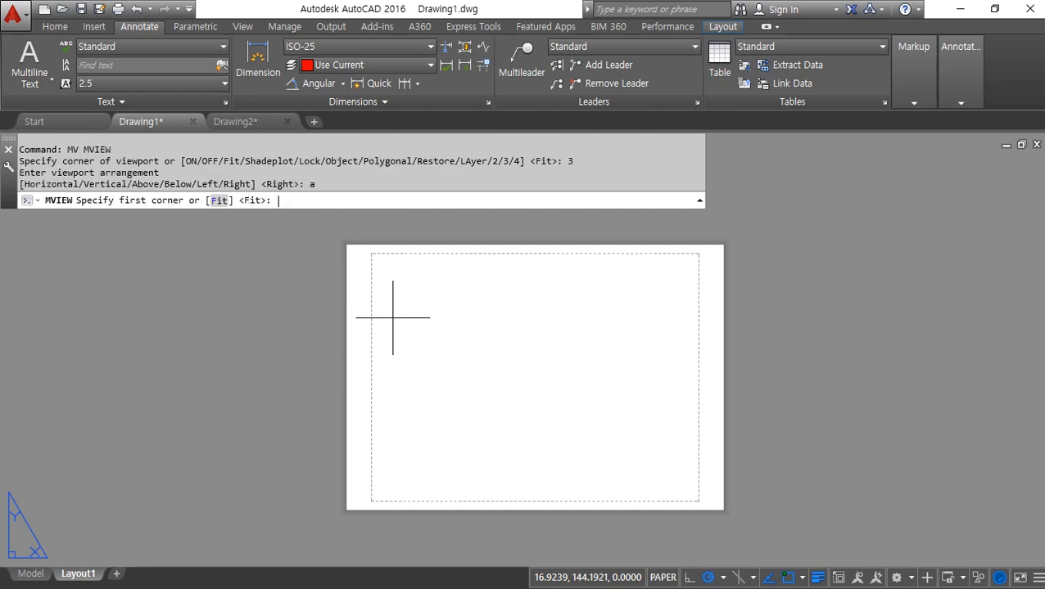
pyautogui.press('Return')
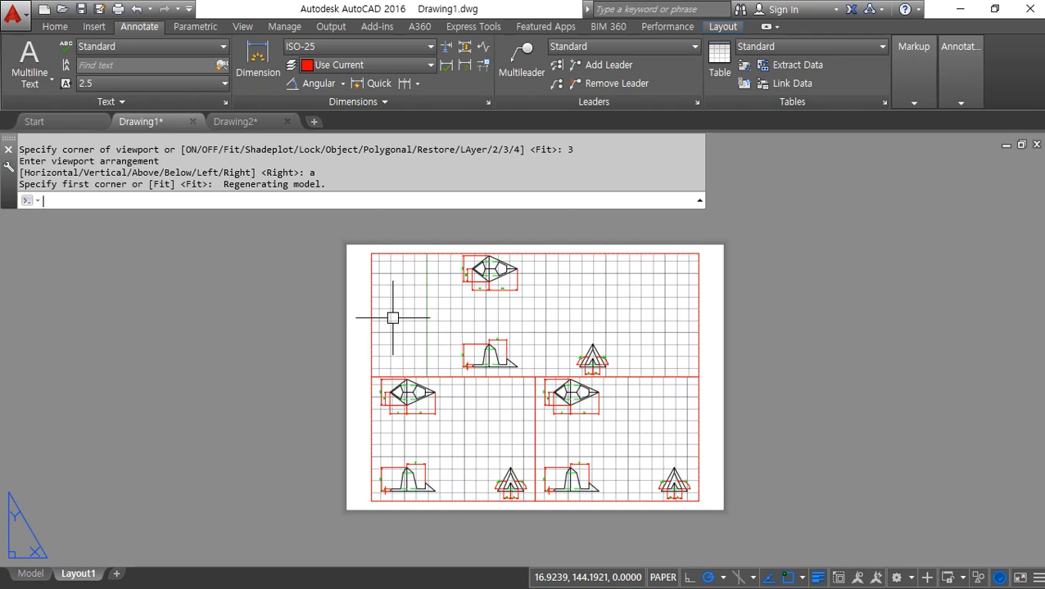
pyautogui.hotkey('ctrl', 'z')
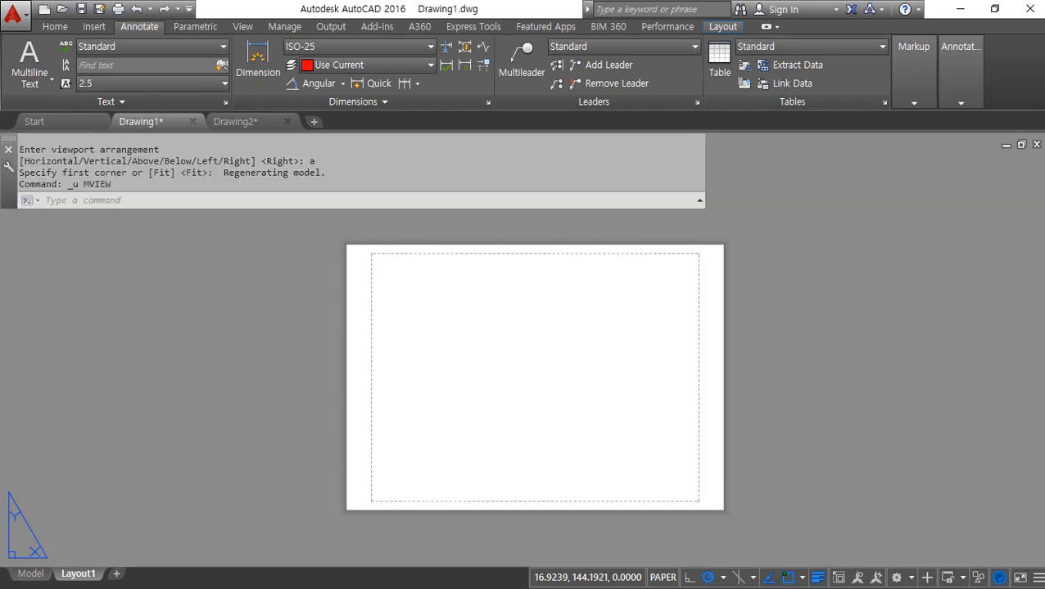
# Create three viewports with MVIEW's 3 option in the Left arrangement, fitted to the printable area.
pyautogui.write('mv')
pyautogui.press('Return')
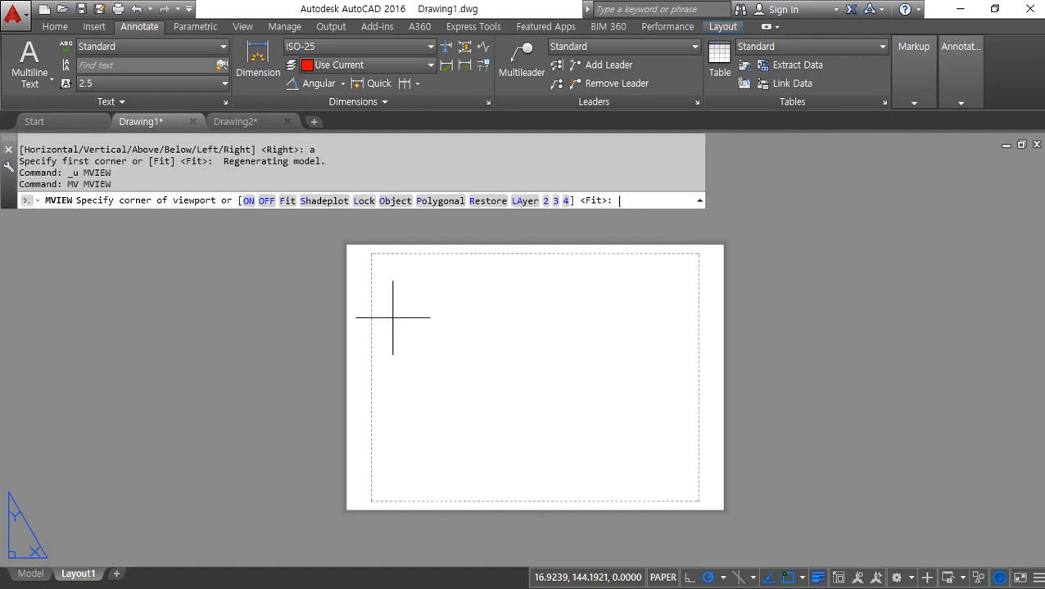
pyautogui.write('3')
pyautogui.press('Return')
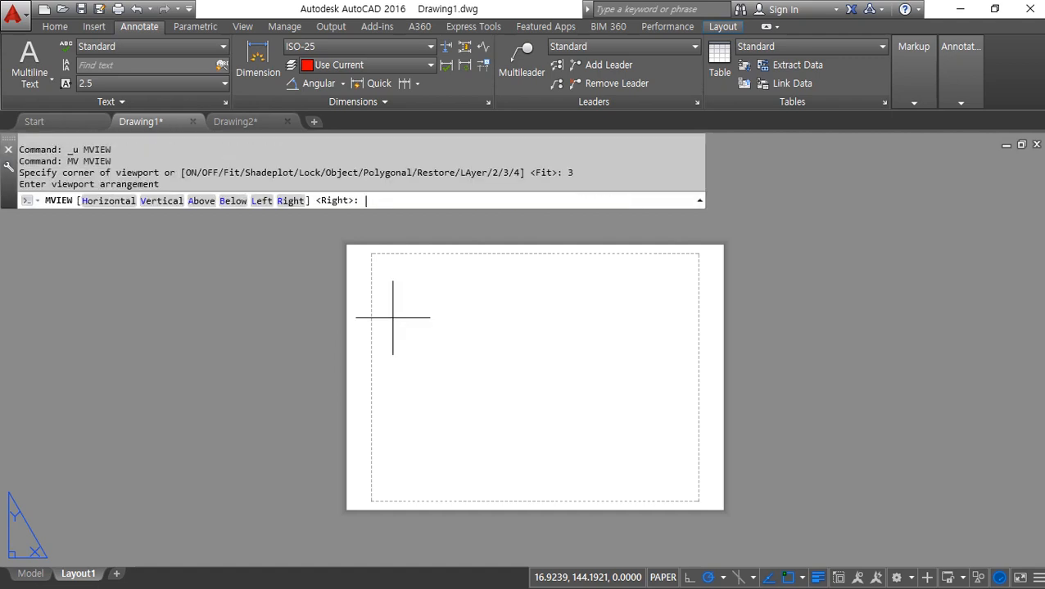
pyautogui.write('1')
pyautogui.press('Return')
pyautogui.press('Return')
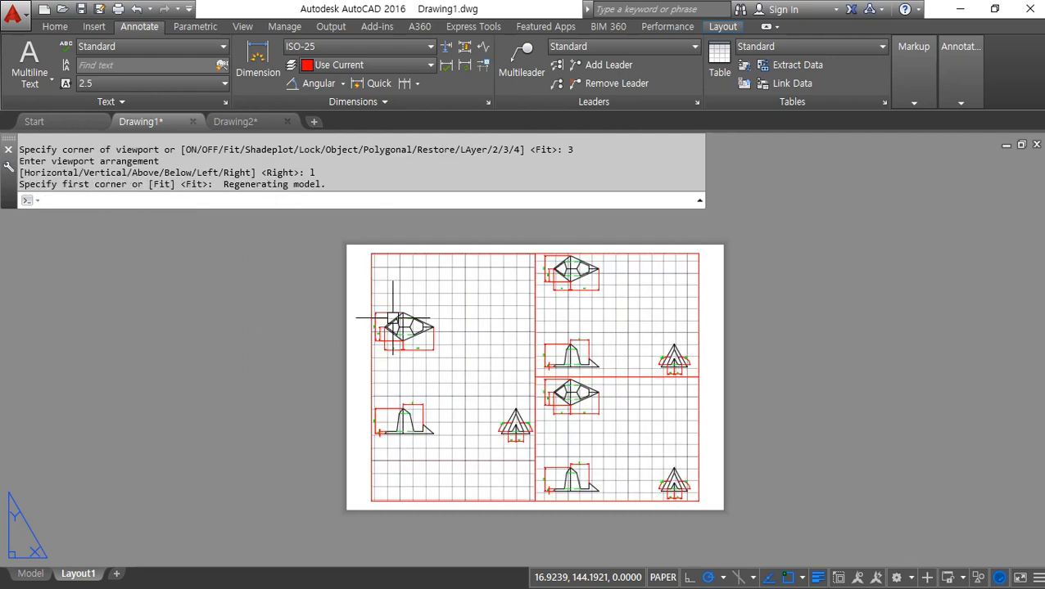
# Select the large viewport and the two stacked viewports beside it together and erase them.
pyautogui.click(569, 311)
pyautogui.click(436, 467)
pyautogui.write('e')
pyautogui.press('Return')
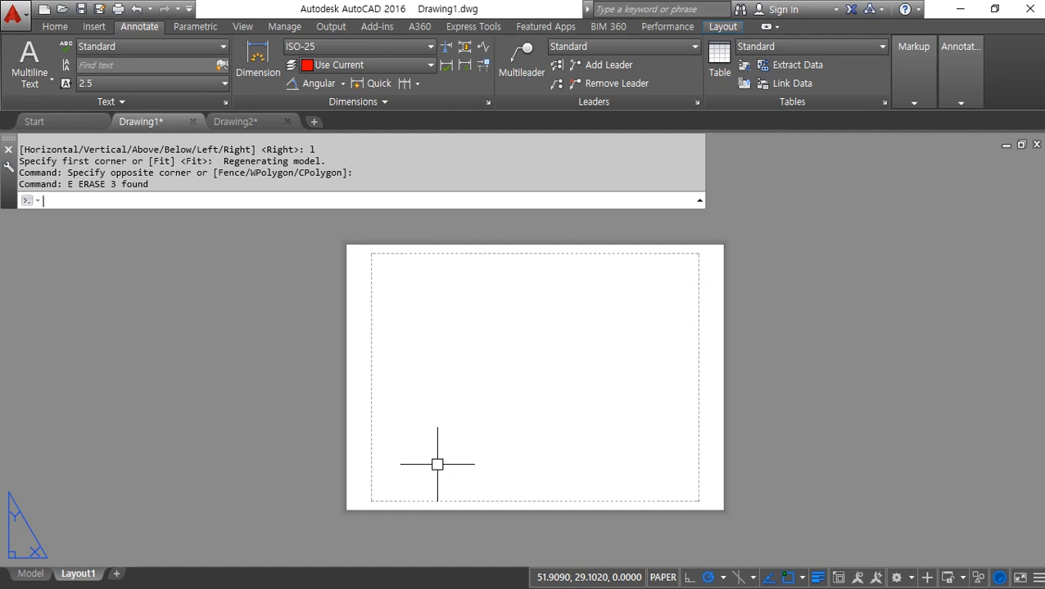
# Create two viewports with MVIEW's 2 option in the Horizontal arrangement, fitted to the printable area, and undo them.
pyautogui.write('mv')
pyautogui.press('Return')
pyautogui.write('2')
pyautogui.press('Return')
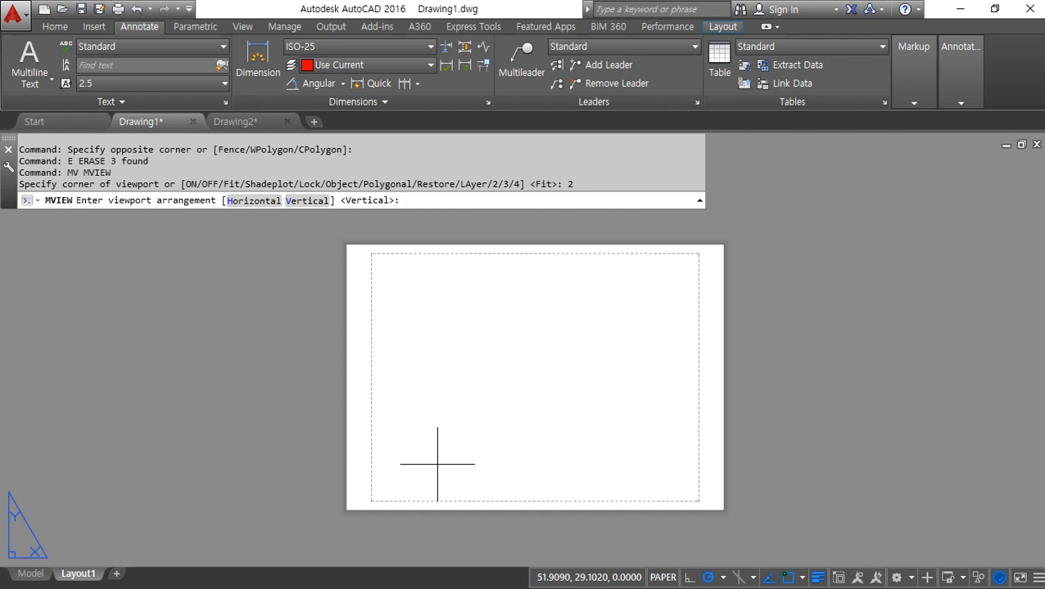
pyautogui.write('h')
pyautogui.press('Return')
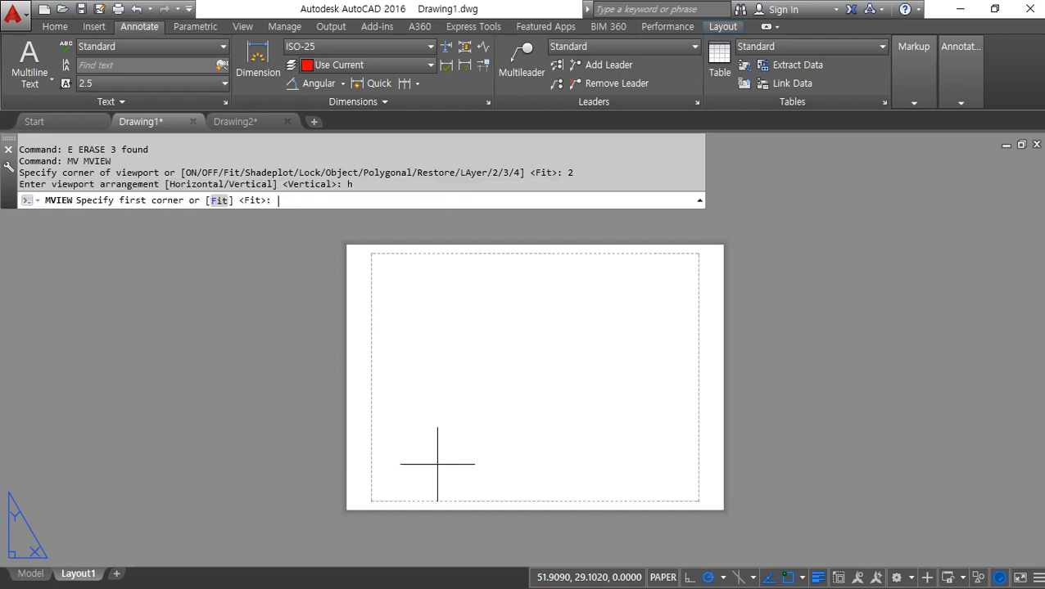
pyautogui.press('Return')
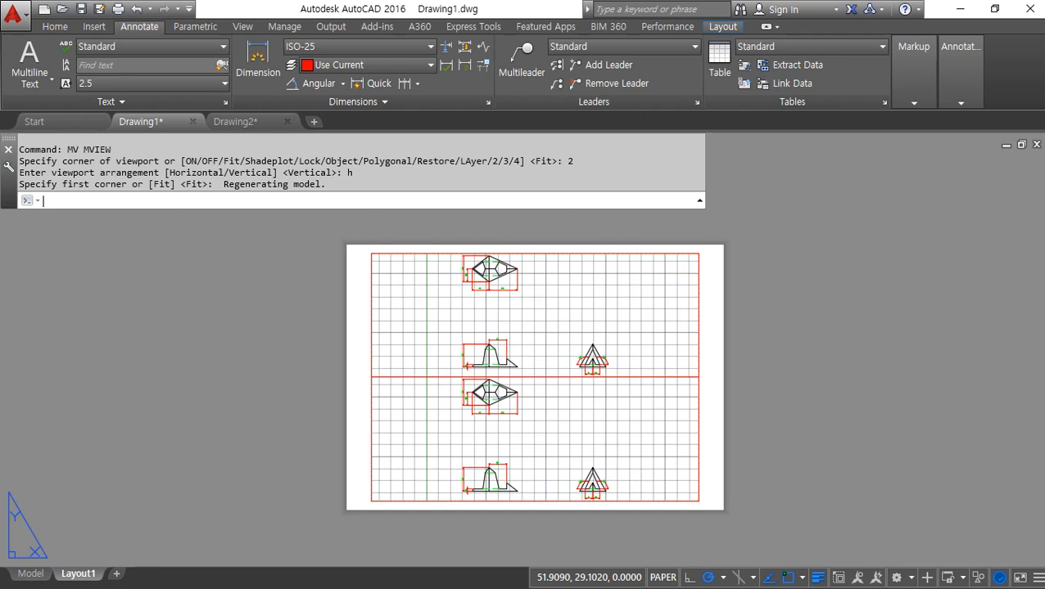
pyautogui.hotkey('ctrl', 'z')
# Create two viewports with MVIEW's 2 option in the Vertical arrangement, fitted to the printable area.
pyautogui.write('mv')
pyautogui.press('Return')
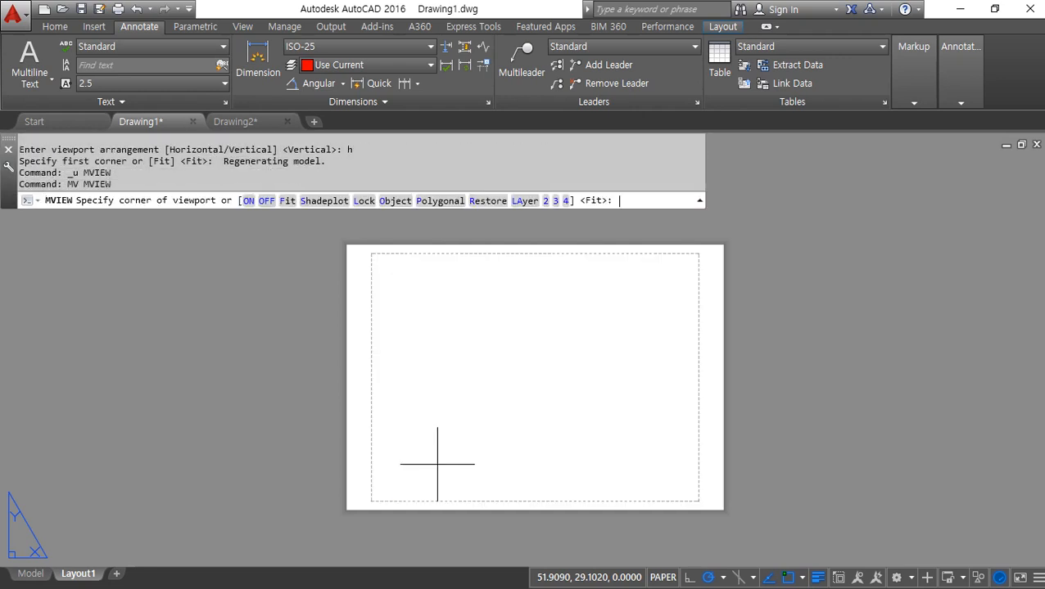
pyautogui.write('2')
pyautogui.press('Return')
pyautogui.write('v')
pyautogui.press('Return')
pyautogui.press('Return')
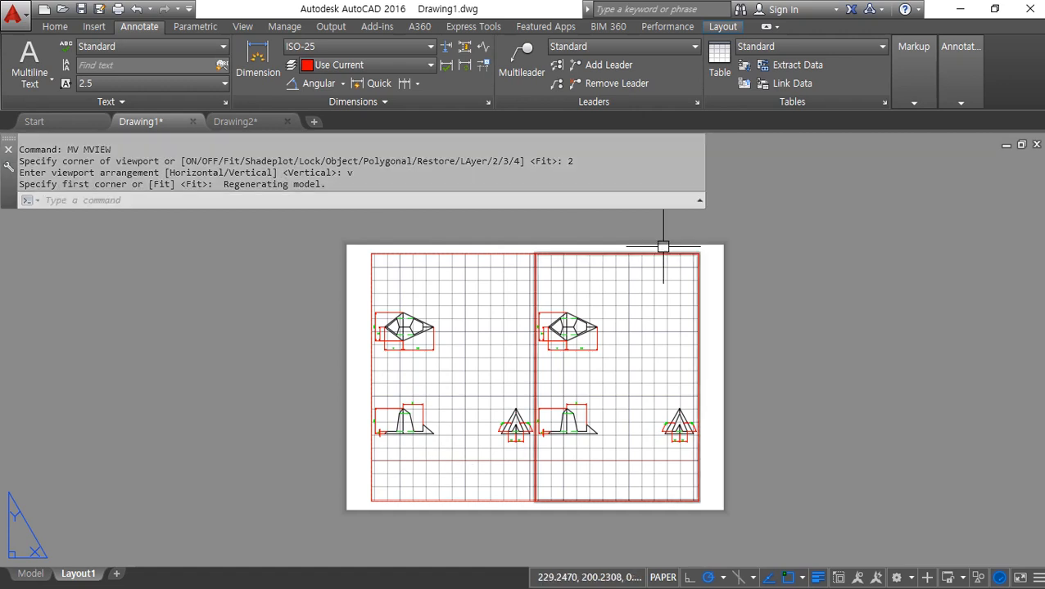
# Select the two side-by-side viewports together and erase them.
pyautogui.click(566, 286)
pyautogui.click(474, 234)
pyautogui.write('e')
pyautogui.press('Return')
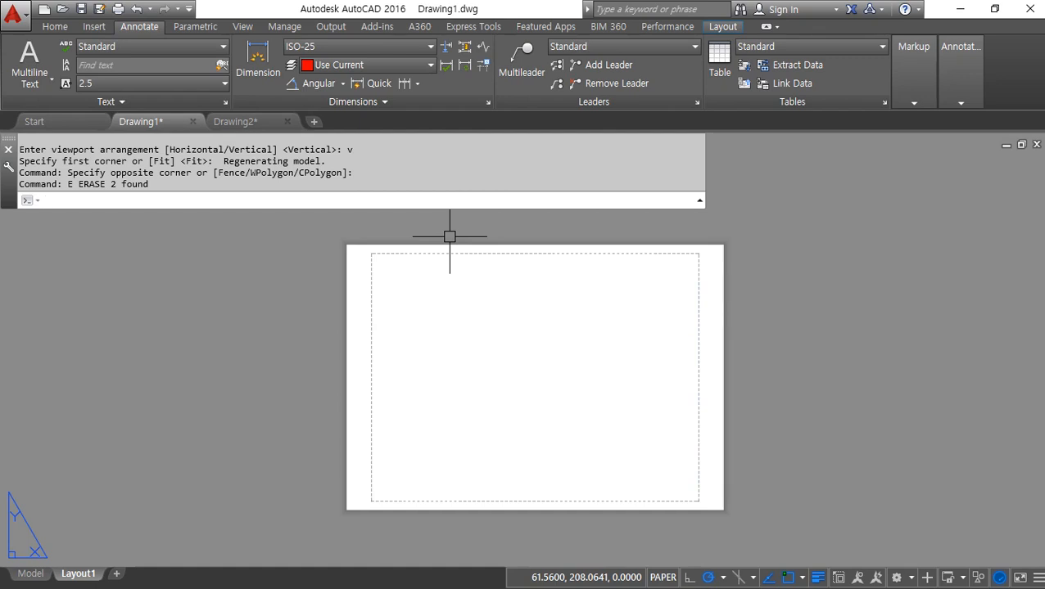
# Create a four-viewport arrangement fitted to the layout's printable area.
pyautogui.write('mv')
pyautogui.press('Return')
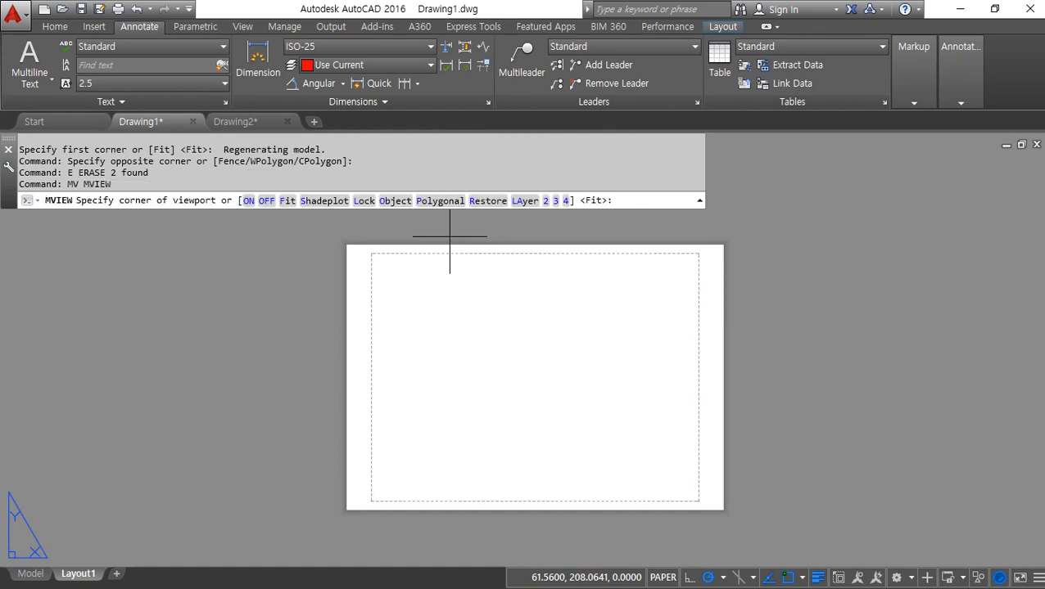
pyautogui.write('4')
pyautogui.press('Return')
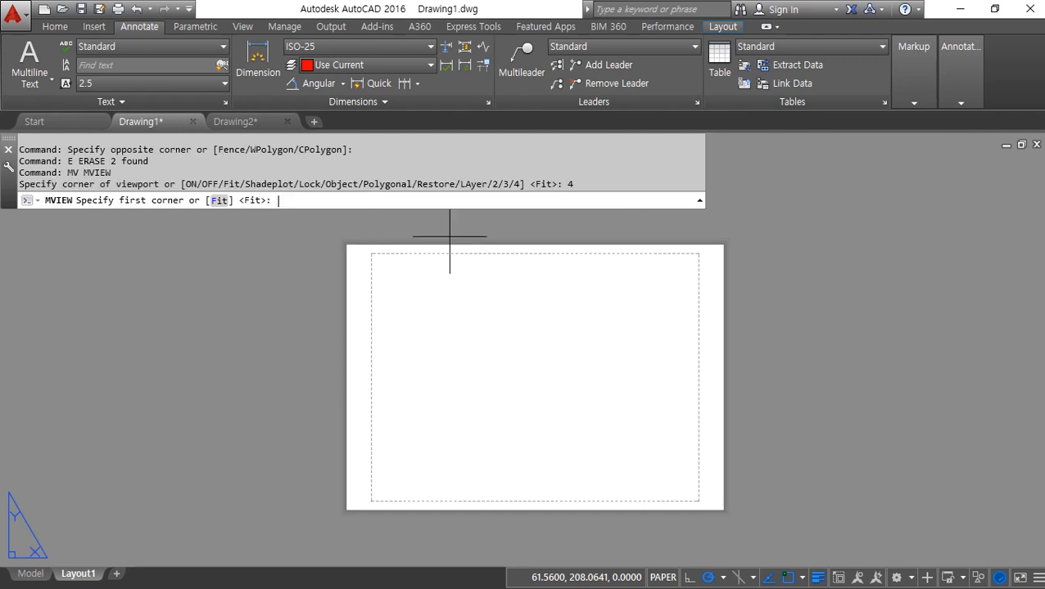
pyautogui.press('Return')
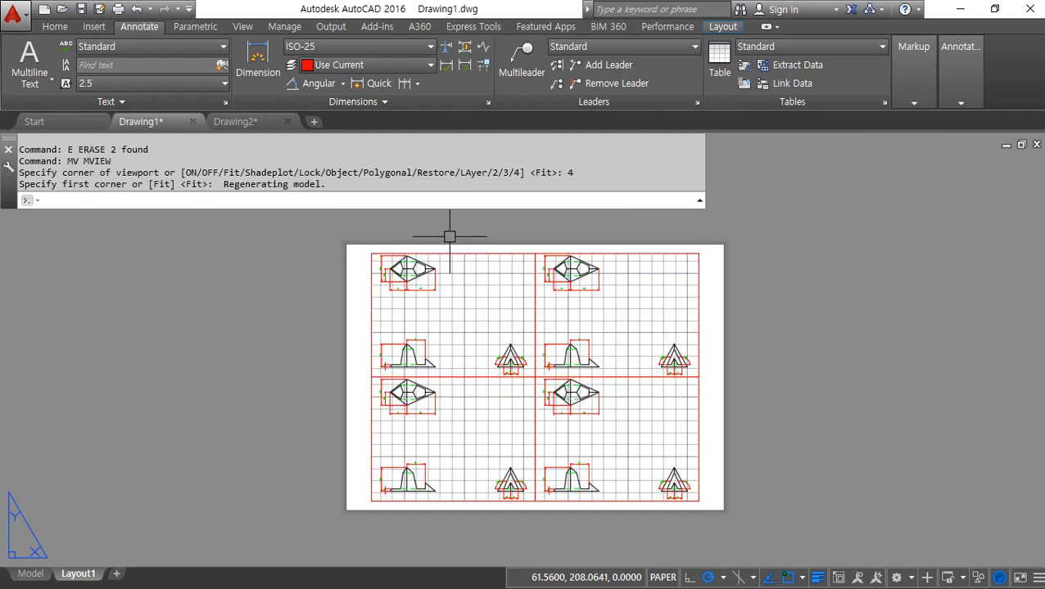
pyautogui.moveTo(442, 392)
pyautogui.mouseDown()
pyautogui.moveTo(458, 469)
pyautogui.moveTo(444, 391)
pyautogui.mouseUp()
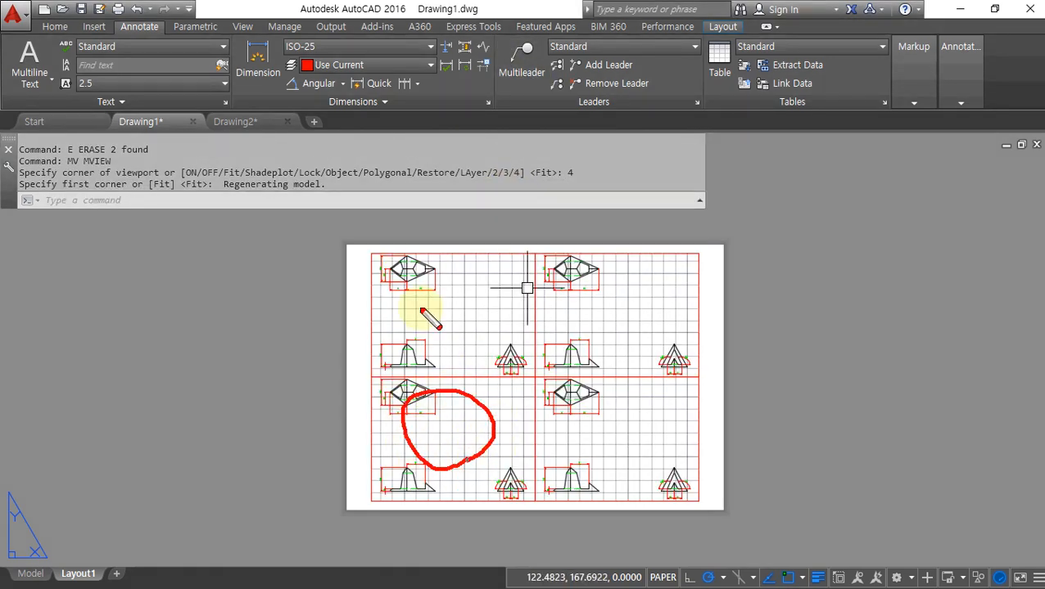
pyautogui.moveTo(432, 319); pyautogui.dragTo(442, 327)
pyautogui.moveTo(604, 460); pyautogui.dragTo(624, 410)
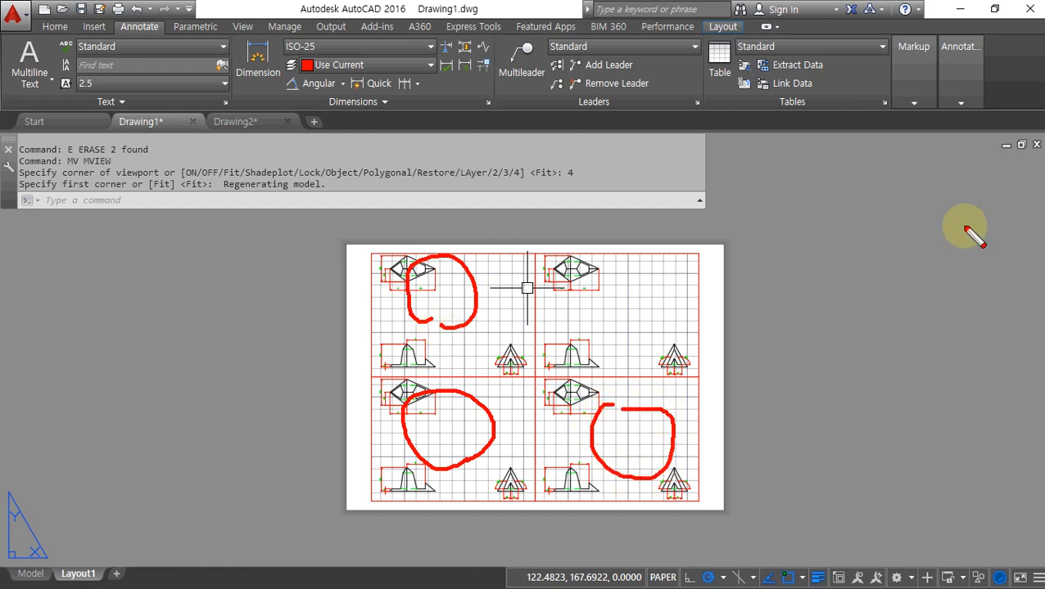
pyautogui.moveTo(638, 271); pyautogui.dragTo(586, 348)
pyautogui.moveTo(561, 283); pyautogui.dragTo(629, 344)
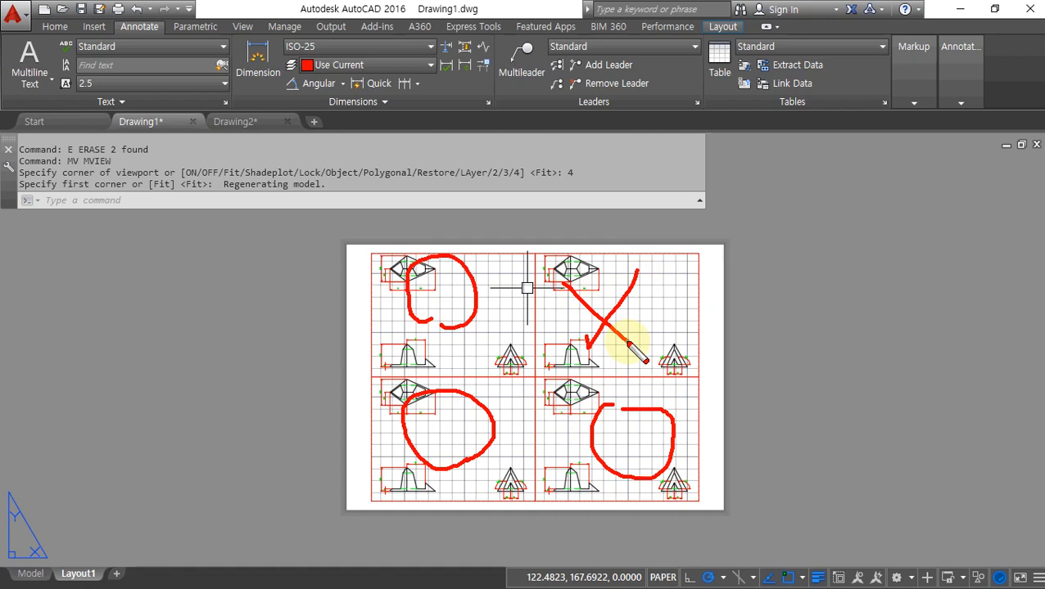
pyautogui.press('Escape')
# Erase all four viewports from the layout sheet.
pyautogui.click(717, 247)
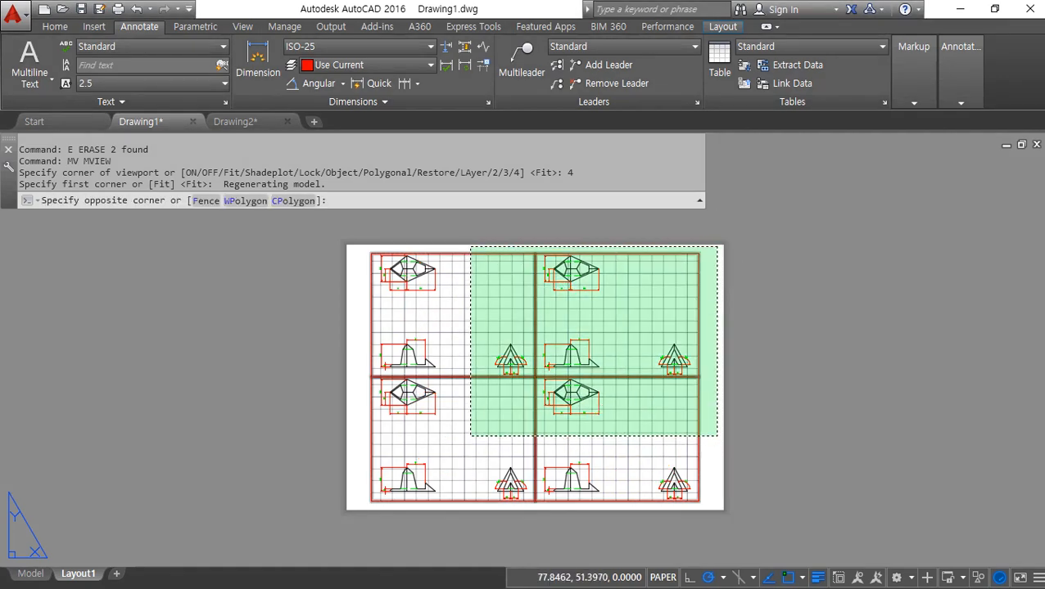
pyautogui.click(471, 434)
pyautogui.write('e')
pyautogui.press('Return')
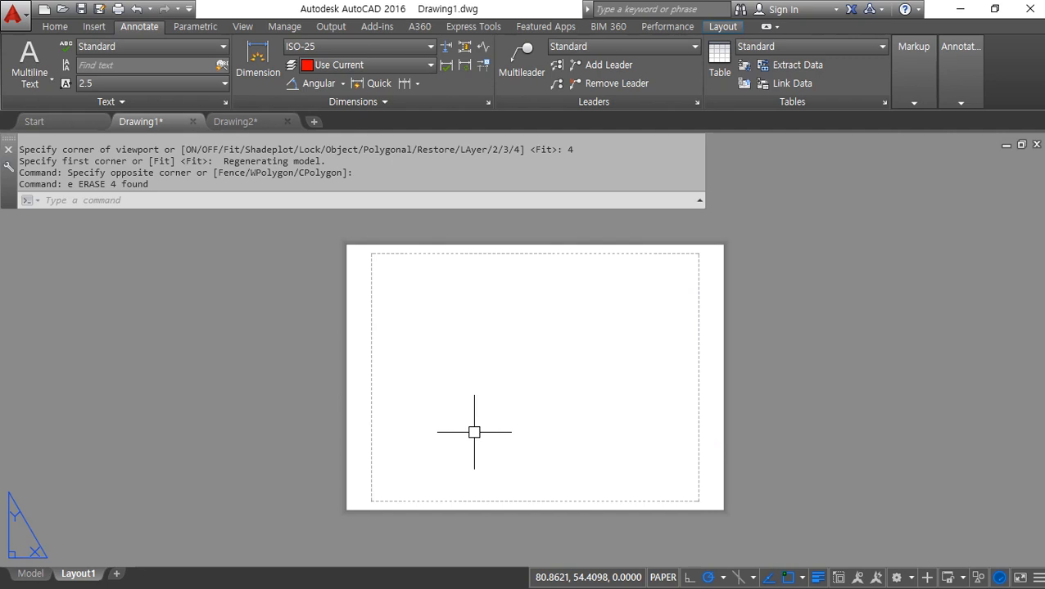
# Draw a circle around the middle of the blank layout sheet.
pyautogui.write('c')
pyautogui.press('Return')
pyautogui.click(526, 371)
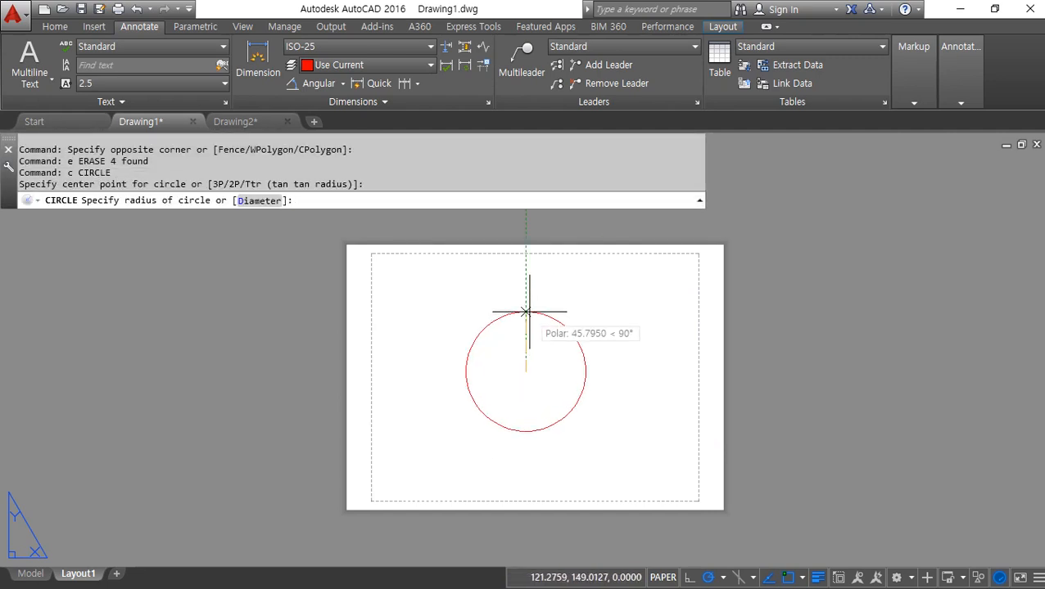
pyautogui.click(525, 298)
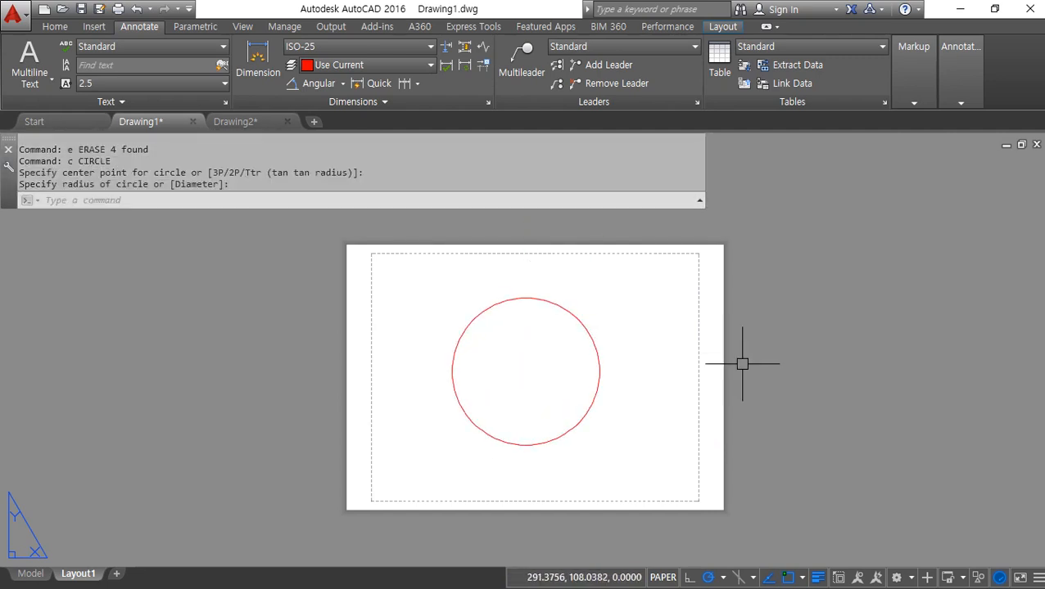
# Turn the circle into a viewport with the Object option of MVIEW.
pyautogui.write('MV')
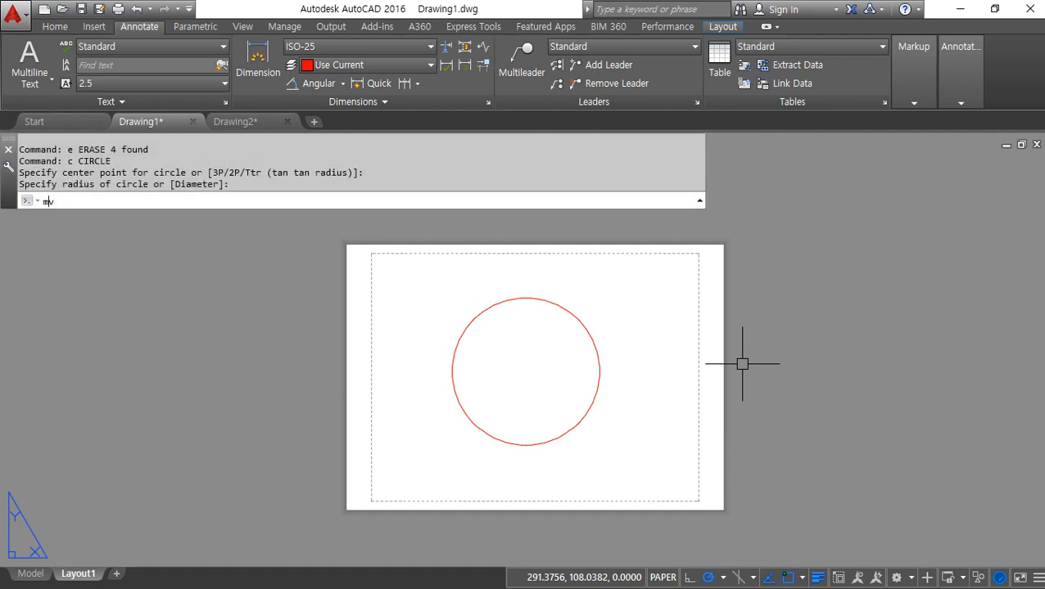
pyautogui.press('Return')
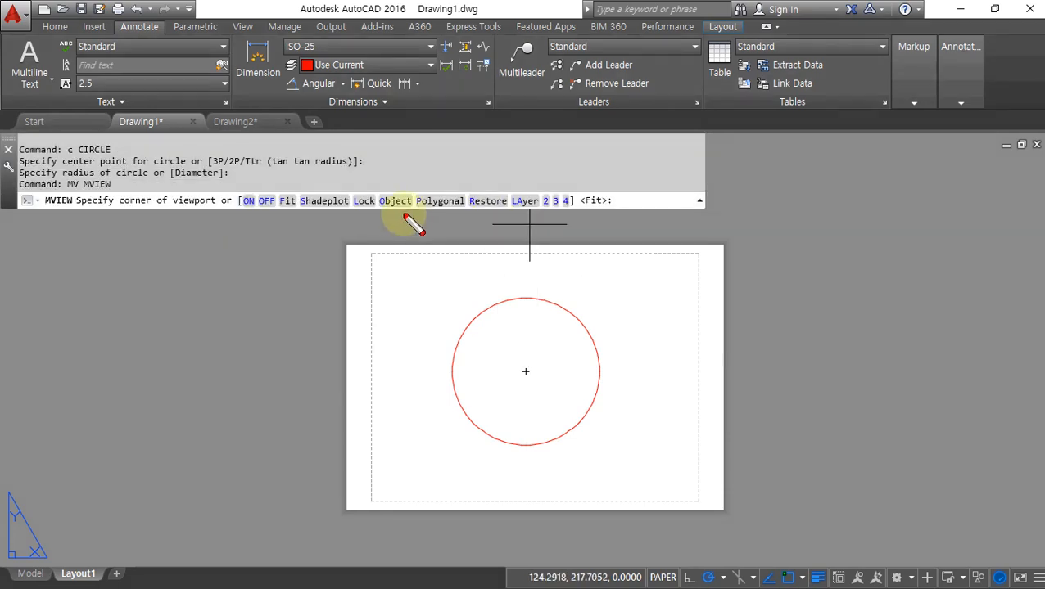
pyautogui.moveTo(405, 224)
pyautogui.mouseDown()
pyautogui.moveTo(349, 204)
pyautogui.moveTo(442, 215)
pyautogui.moveTo(397, 223)
pyautogui.mouseUp()
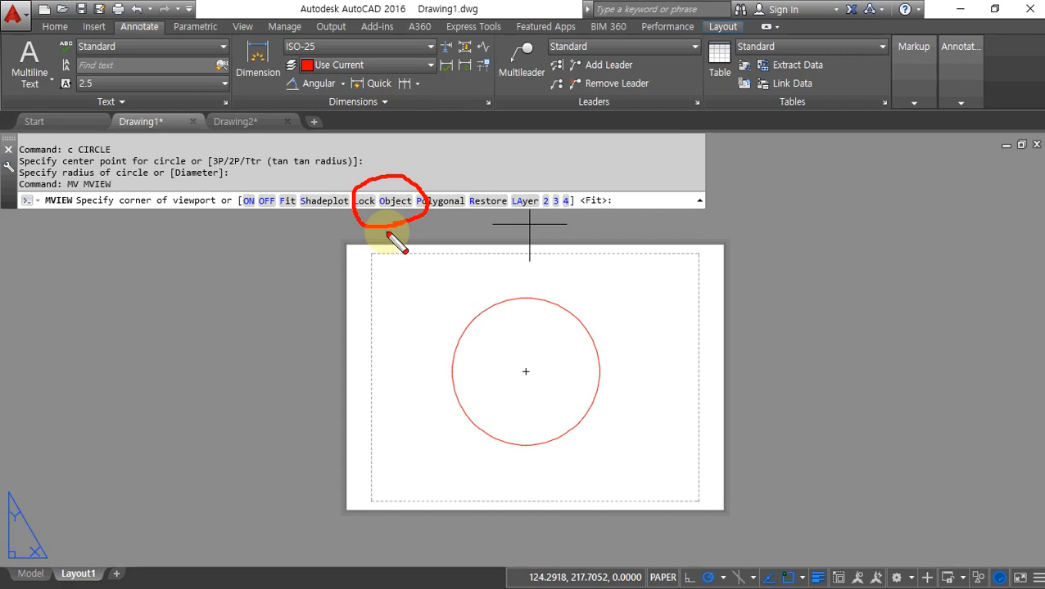
pyautogui.press('Escape')
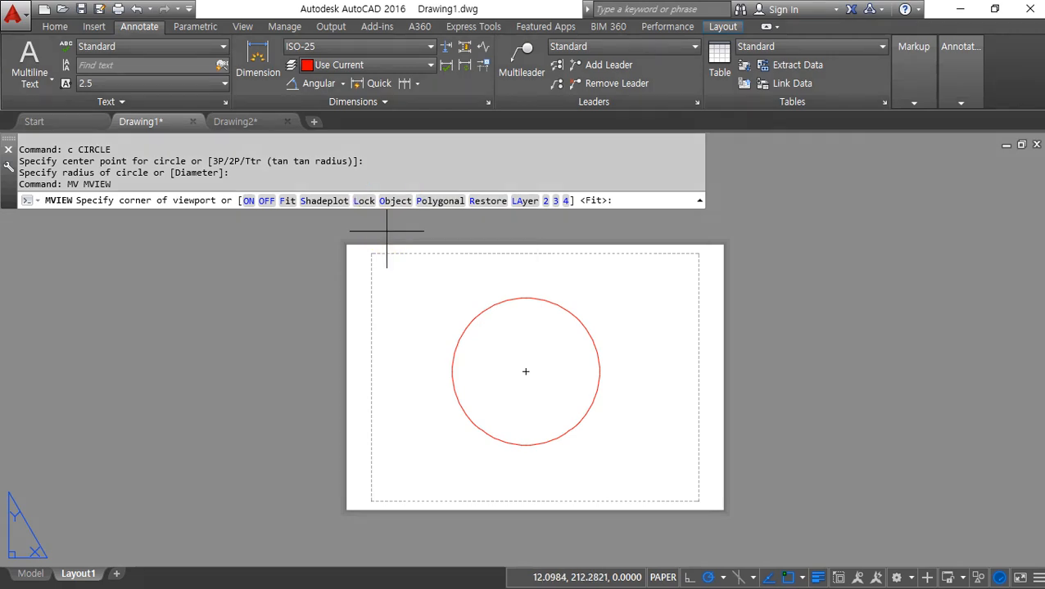
pyautogui.click(395, 200)
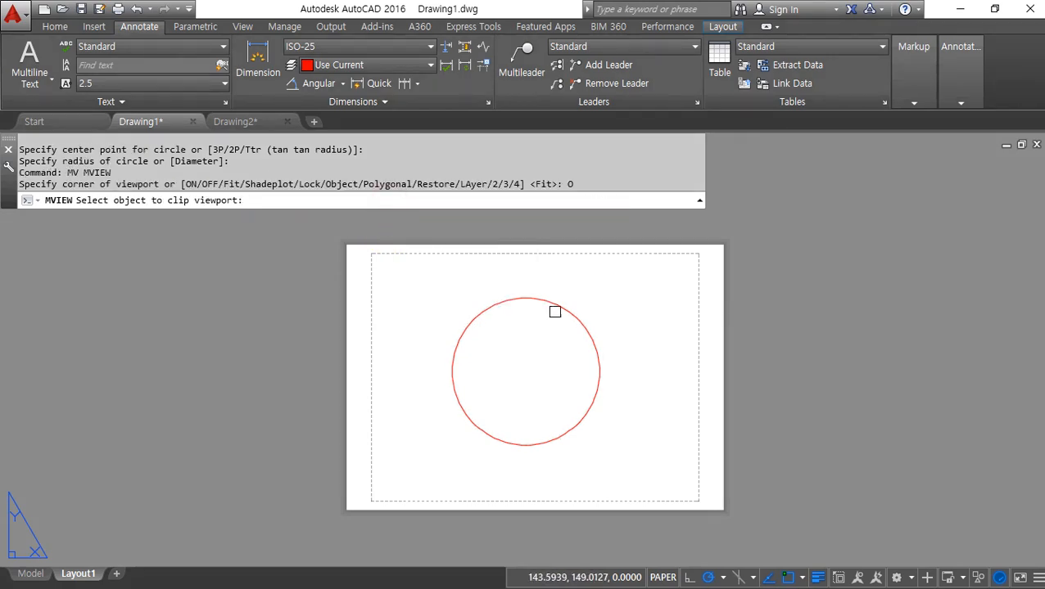
pyautogui.click(556, 309)
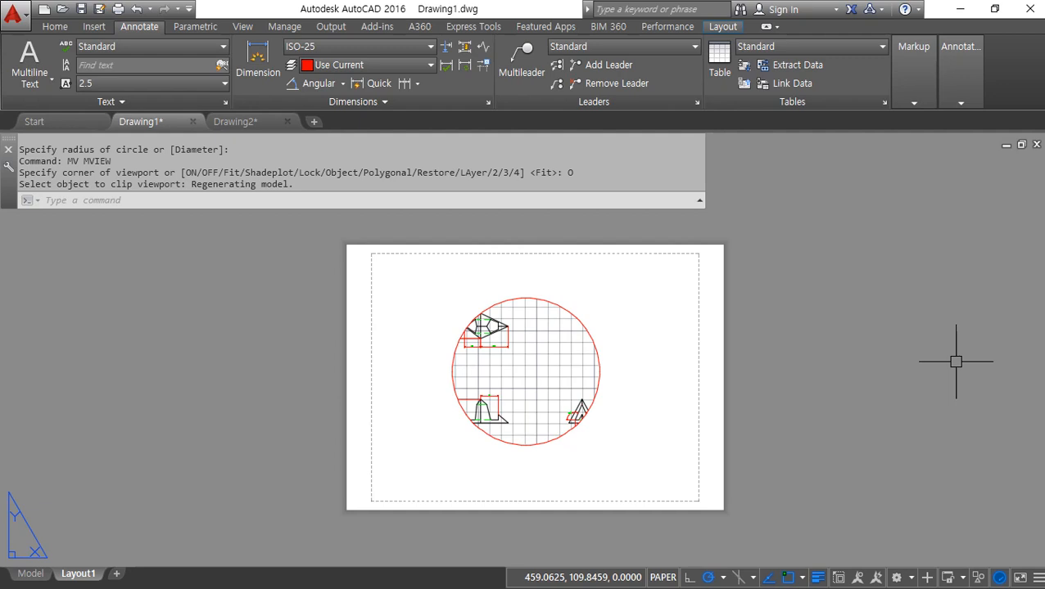
pyautogui.press('Escape')
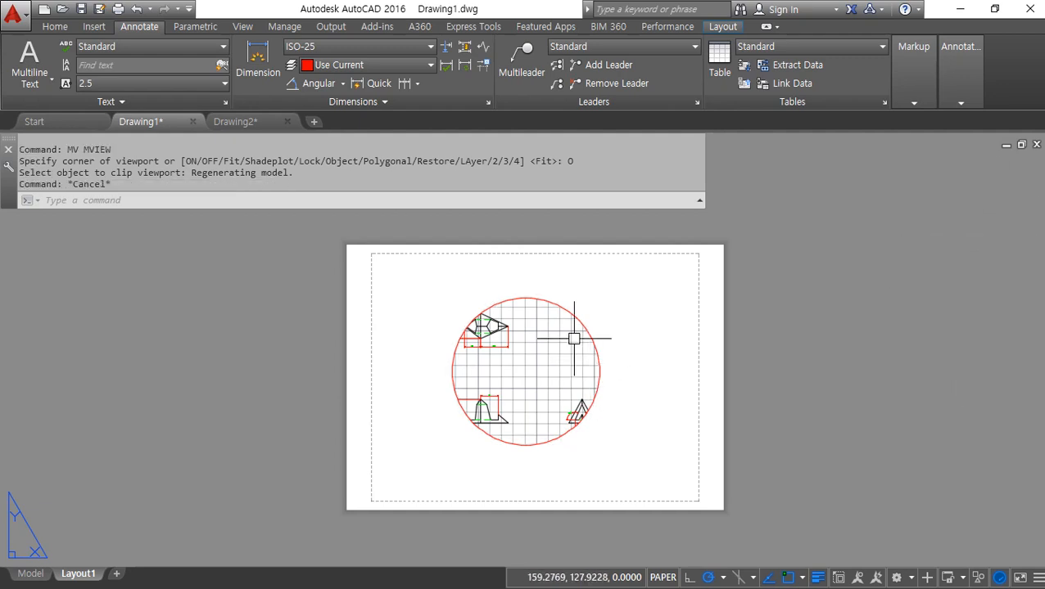
# Create a closed polygonal viewport with eight straight-edged corners that runs around the right and lower sides of the circular viewport.
pyautogui.press('Return')
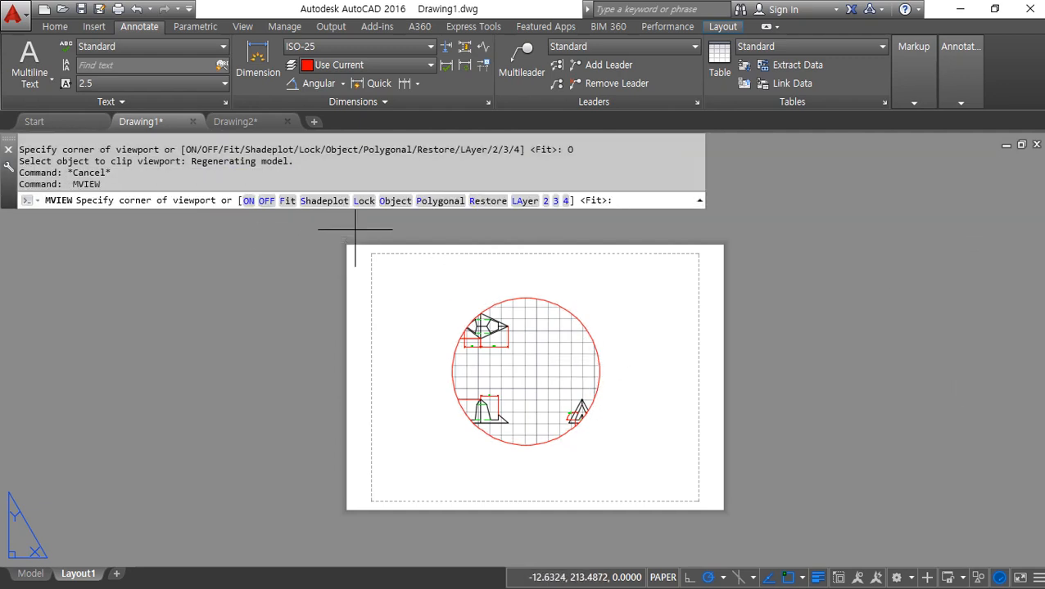
pyautogui.click(434, 201)
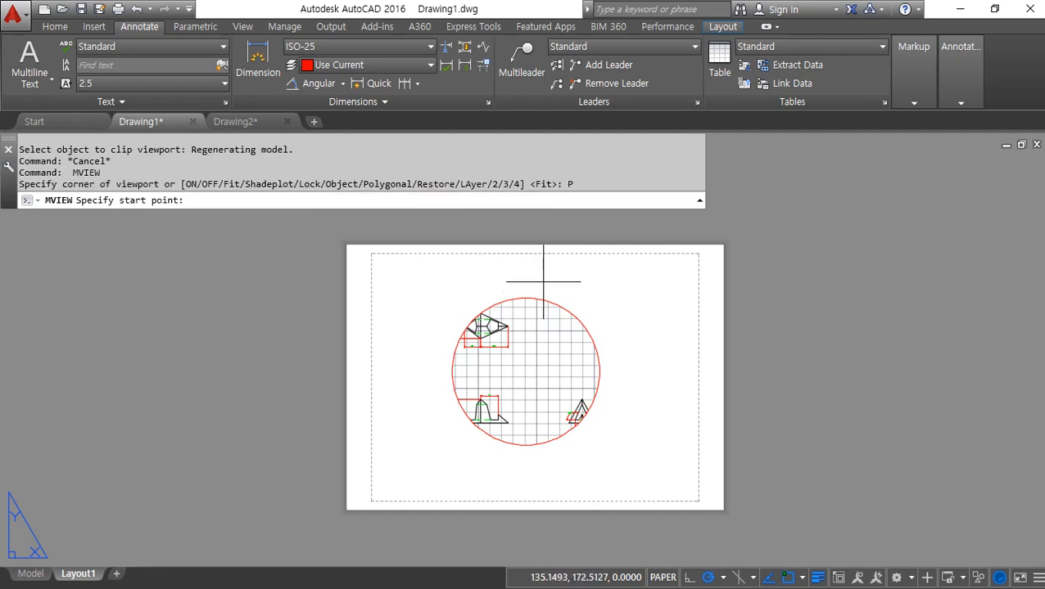
pyautogui.click(542, 282)
pyautogui.click(597, 314)
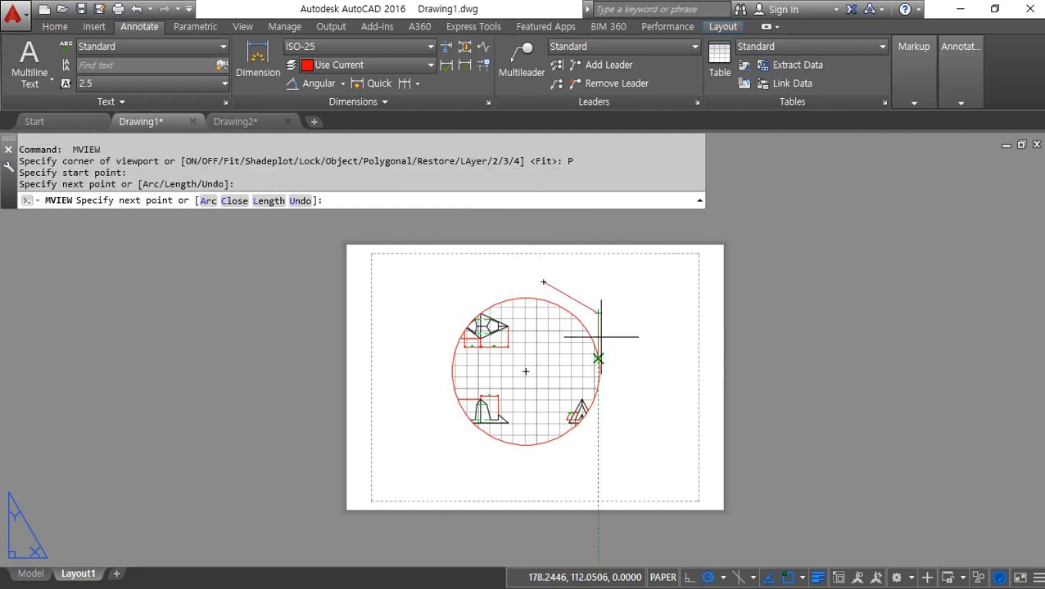
pyautogui.click(598, 456)
pyautogui.click(481, 456)
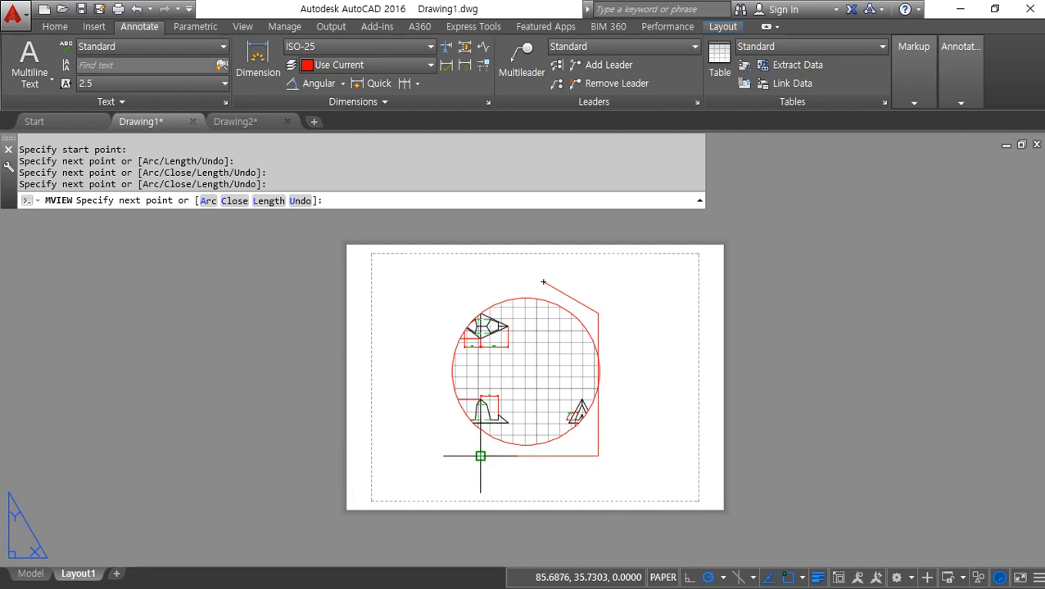
pyautogui.click(481, 499)
pyautogui.click(689, 499)
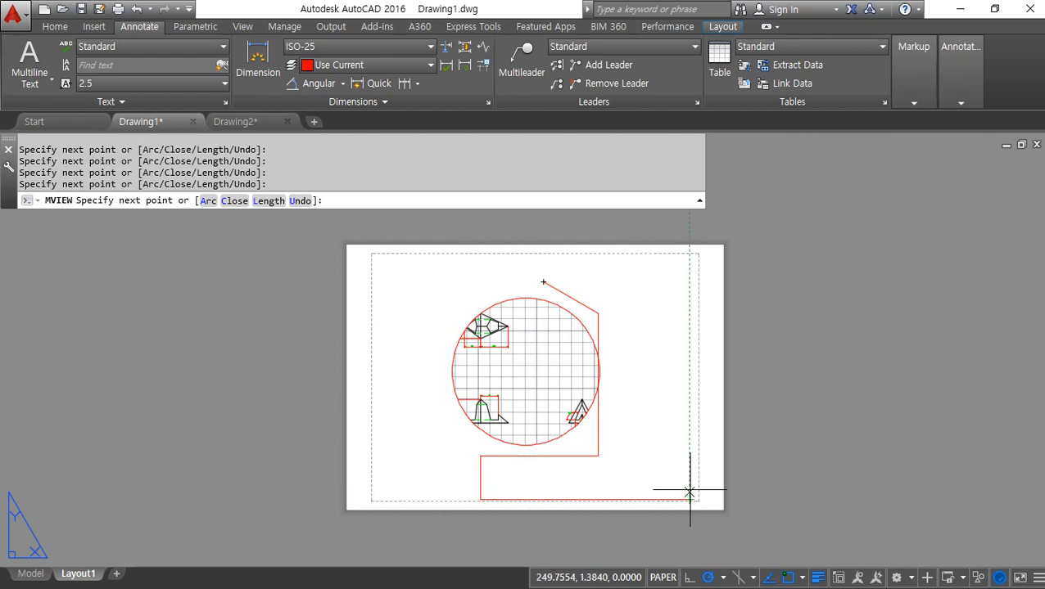
pyautogui.click(688, 255)
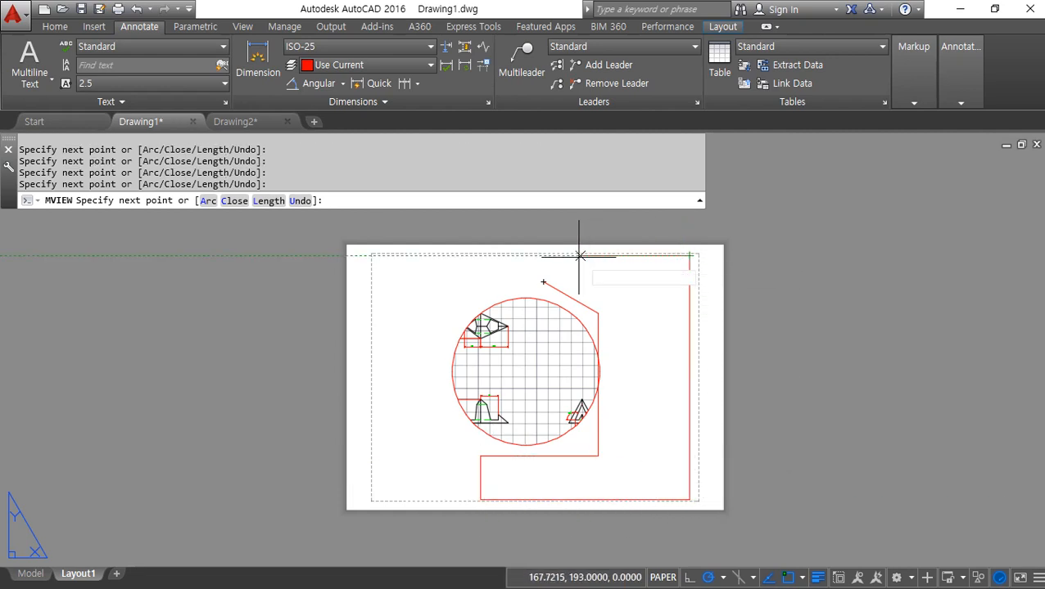
pyautogui.click(566, 256)
pyautogui.write('c')
pyautogui.press('Return')
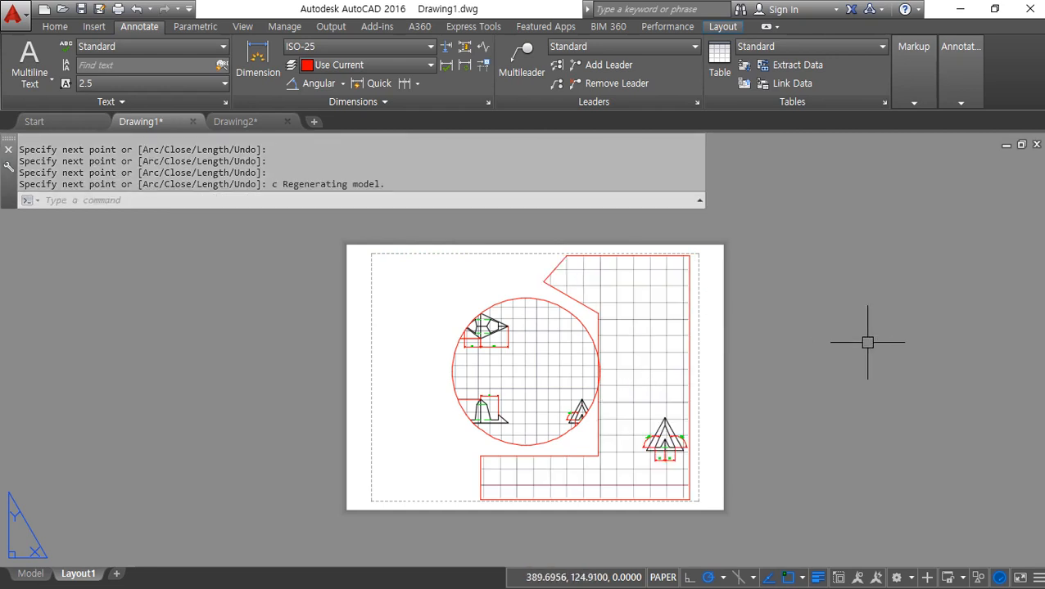
# Activate the polygonal viewport, shift its view to show the dimensioned top and front views, and return to paper space.
pyautogui.doubleClick(627, 327)
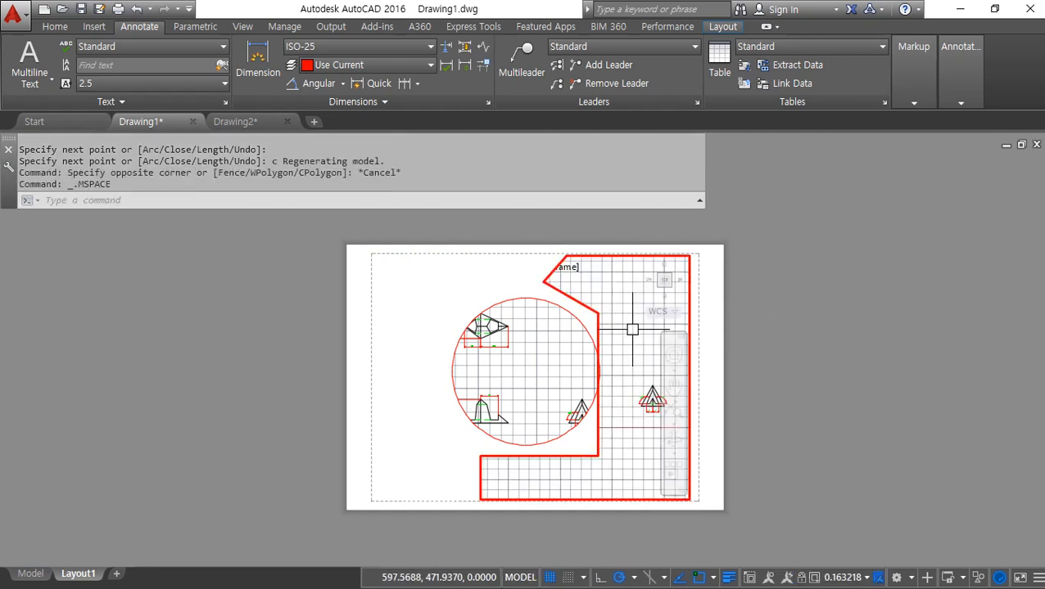
pyautogui.moveTo(633, 329); pyautogui.dragTo(635, 377, button='middle')
pyautogui.doubleClick(809, 377)
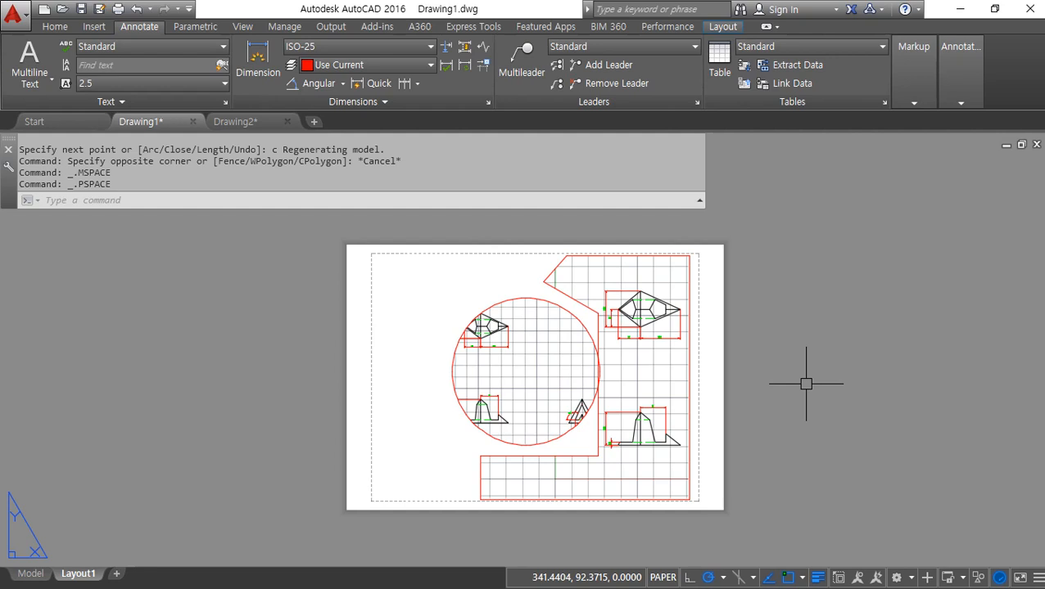
# Erase the circular and polygonal viewports from the layout sheet.
pyautogui.press('Escape')
pyautogui.click(670, 291)
pyautogui.click(492, 361)
pyautogui.write('e')
pyautogui.press('Return')
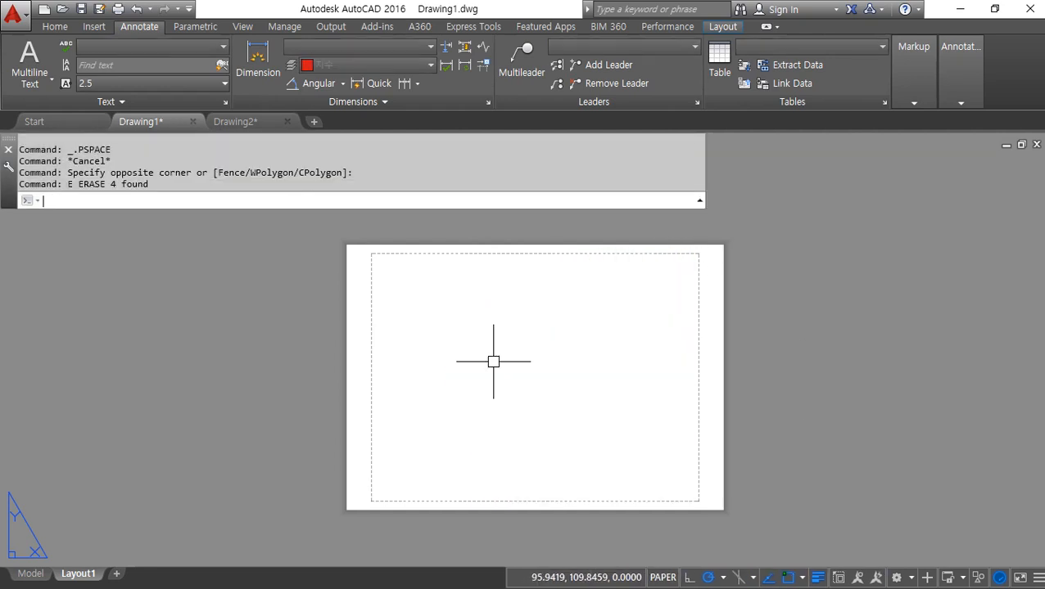
# Zoom the layout to all, and reduce and reposition the sheet so that it sits clear below the command history.
pyautogui.write('z')
pyautogui.press('Return')
pyautogui.write('a')
pyautogui.press('Return')
pyautogui.write('z')
pyautogui.press('Return')
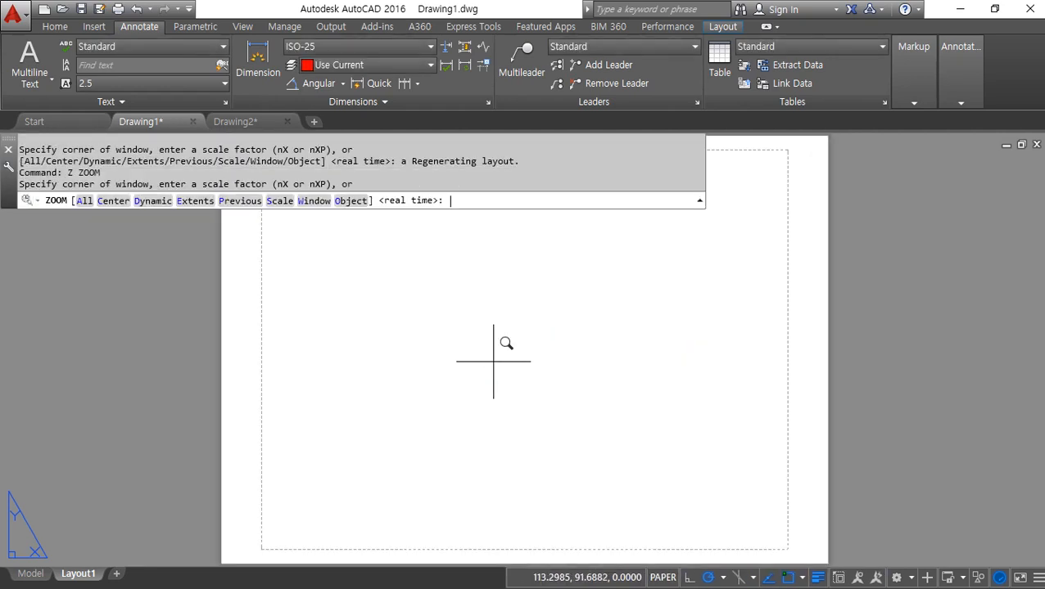
pyautogui.press('Return')
pyautogui.moveTo(477, 310); pyautogui.dragTo(447, 418)
pyautogui.moveTo(462, 306); pyautogui.dragTo(465, 361, button='middle')
pyautogui.press('Escape')
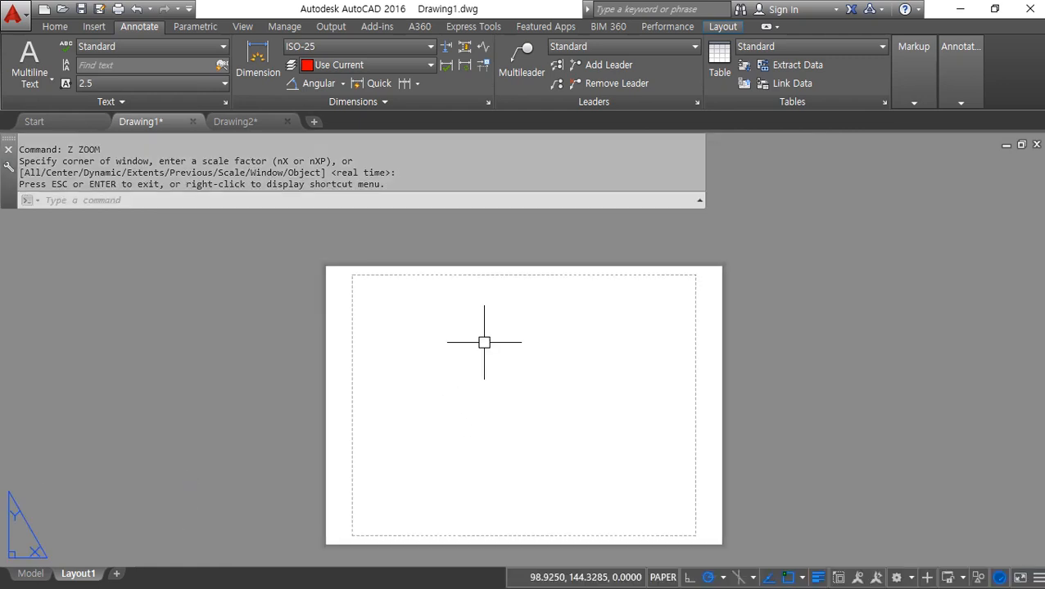
# Create a rectangular viewport with MVIEW by its two opposite corners, inside the sheet's printable area.
pyautogui.write('mv')
pyautogui.press('Return')
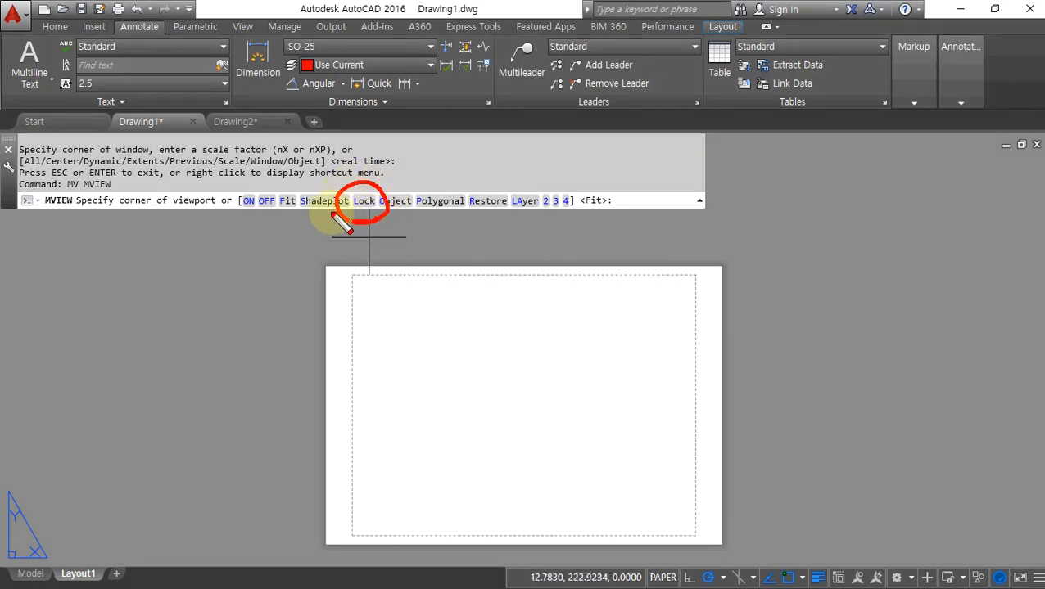
pyautogui.moveTo(331, 213)
pyautogui.mouseDown()
pyautogui.moveTo(382, 199)
pyautogui.moveTo(345, 191)
pyautogui.moveTo(357, 221)
pyautogui.moveTo(385, 196)
pyautogui.mouseUp()
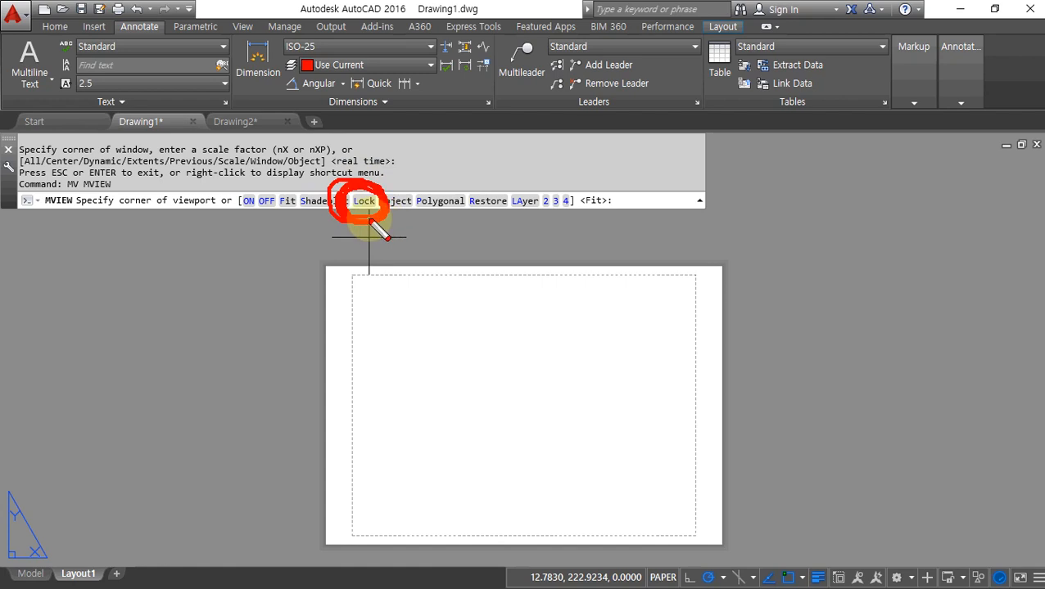
pyautogui.press('Escape')
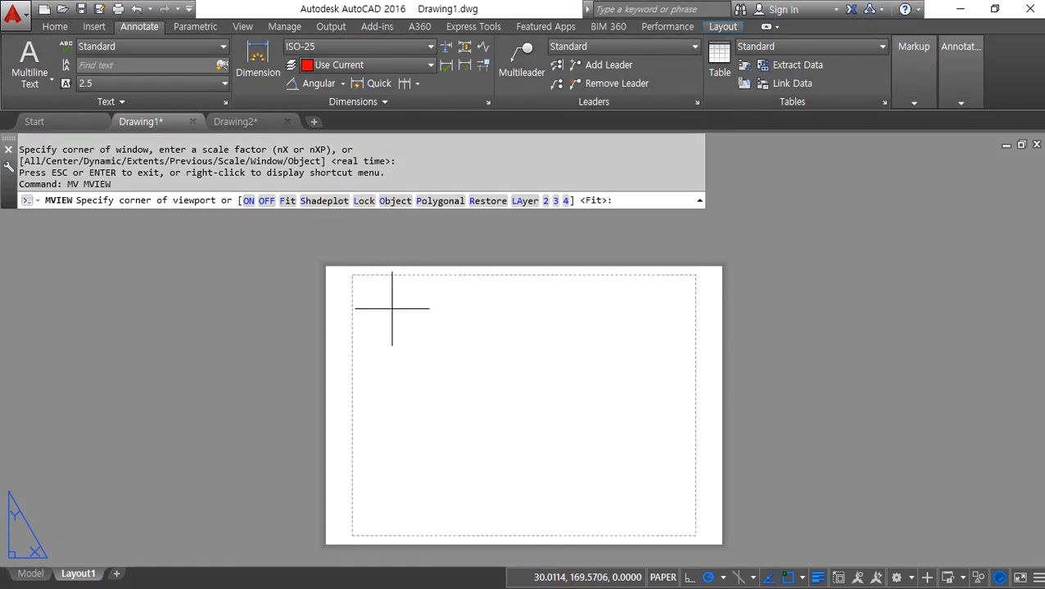
pyautogui.click(401, 493)
pyautogui.click(622, 304)
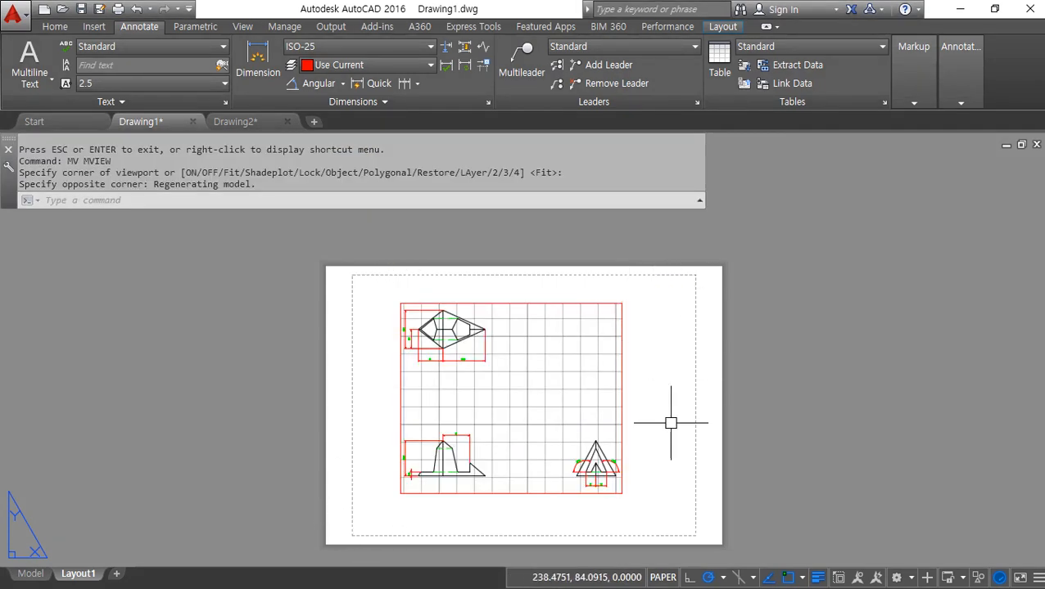
# Activate the rectangular viewport, pan its unlocked view around so all three drawing views stay in frame, and return to paper space.
pyautogui.doubleClick(545, 386)
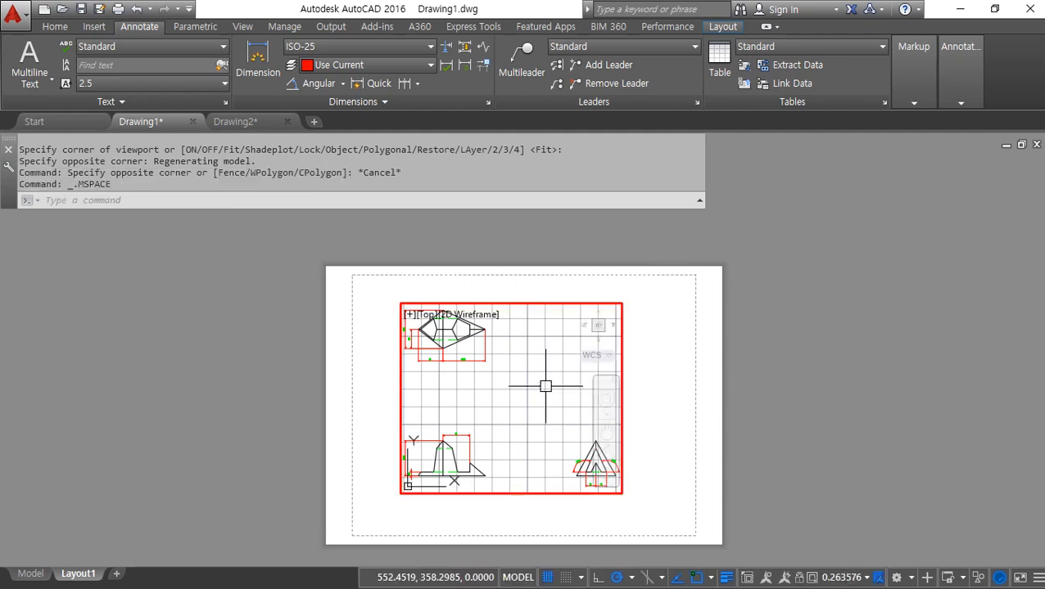
pyautogui.moveTo(480, 364); pyautogui.dragTo(437, 323, button='middle')
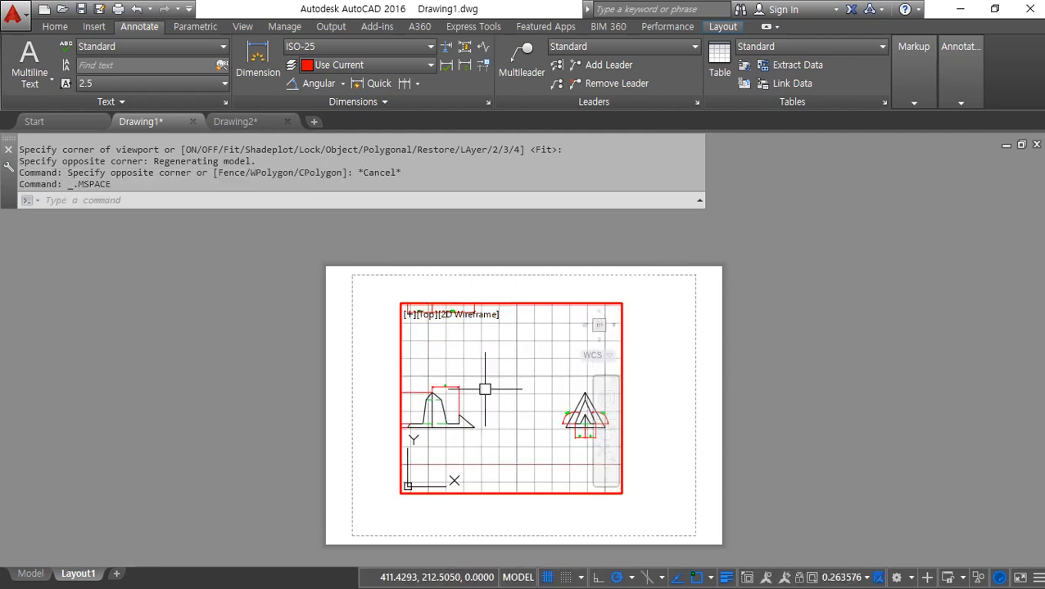
pyautogui.moveTo(525, 403)
pyautogui.mouseDown(button='middle')
pyautogui.moveTo(445, 406)
pyautogui.moveTo(529, 421)
pyautogui.mouseUp(button='middle')
pyautogui.moveTo(432, 395); pyautogui.dragTo(528, 419, button='middle')
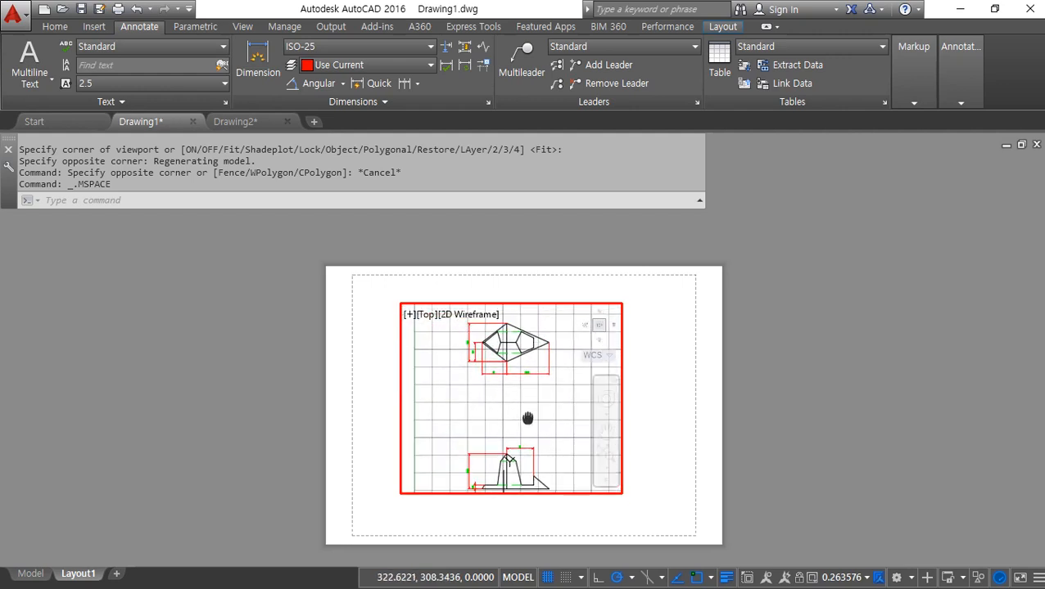
pyautogui.moveTo(529, 363); pyautogui.dragTo(452, 347, button='middle')
pyautogui.moveTo(505, 419)
pyautogui.mouseDown(button='middle')
pyautogui.moveTo(473, 356)
pyautogui.moveTo(534, 424)
pyautogui.moveTo(508, 424)
pyautogui.moveTo(562, 429)
pyautogui.moveTo(498, 389)
pyautogui.moveTo(498, 424)
pyautogui.moveTo(508, 410)
pyautogui.mouseUp(button='middle')
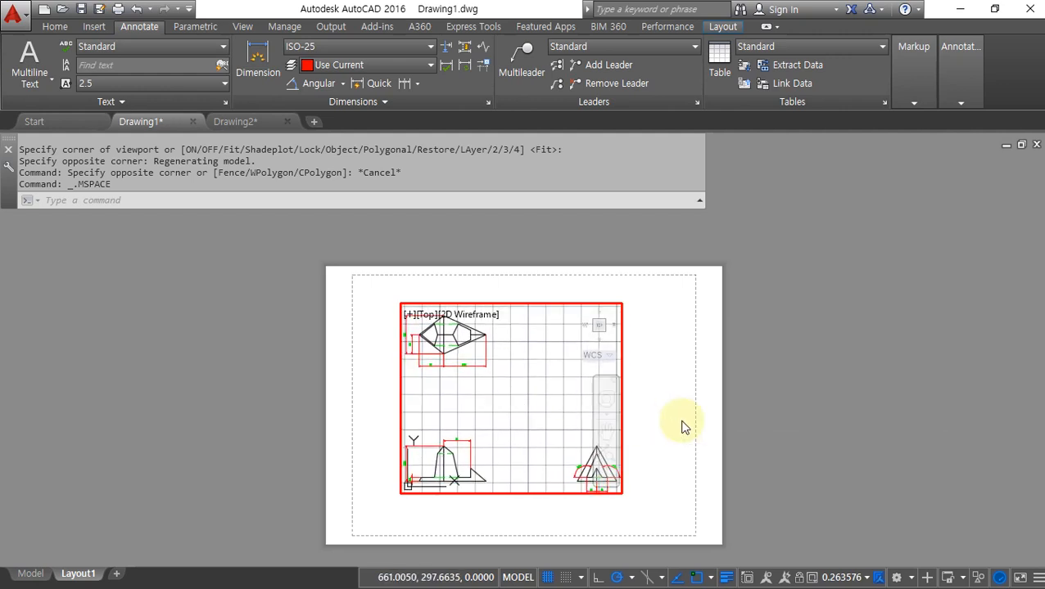
pyautogui.press('Escape')
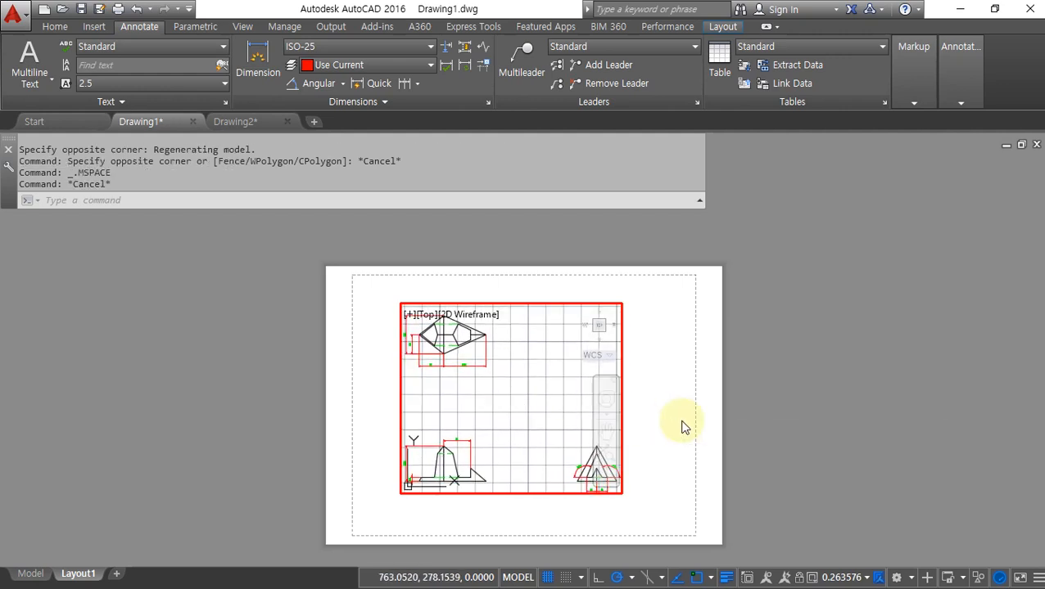
pyautogui.doubleClick(681, 424)
# Lock the rectangular viewport's view with the MVIEW Lock option set to ON.
pyautogui.write('mv')
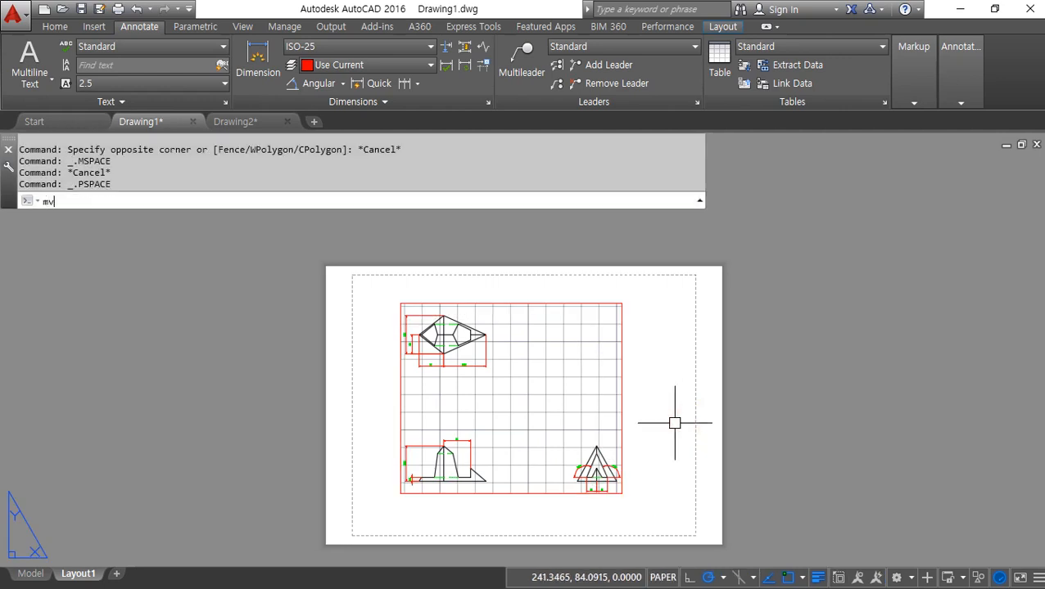
pyautogui.press('Return')
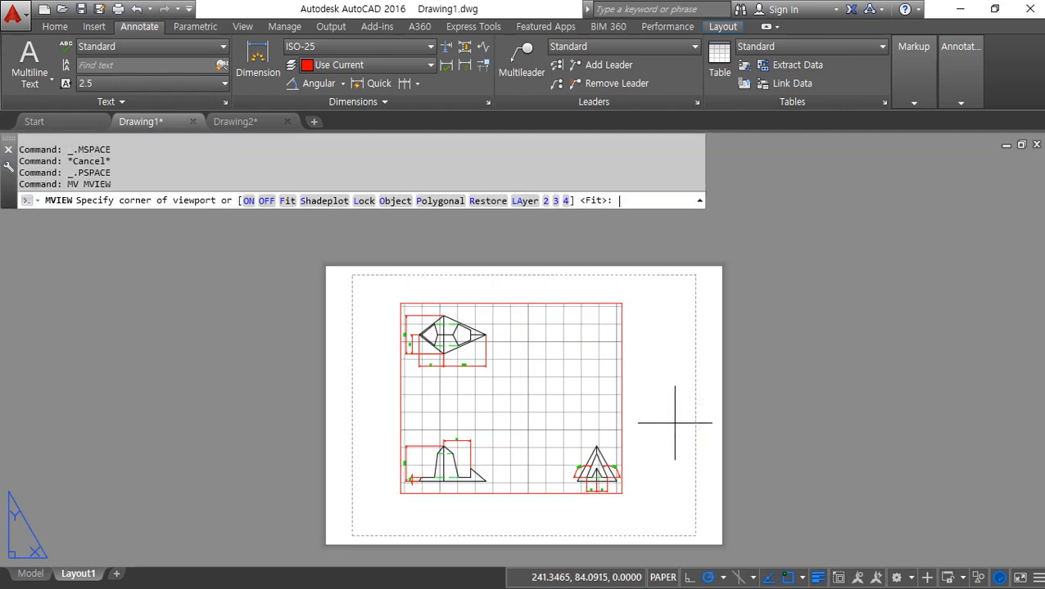
pyautogui.click(365, 202)
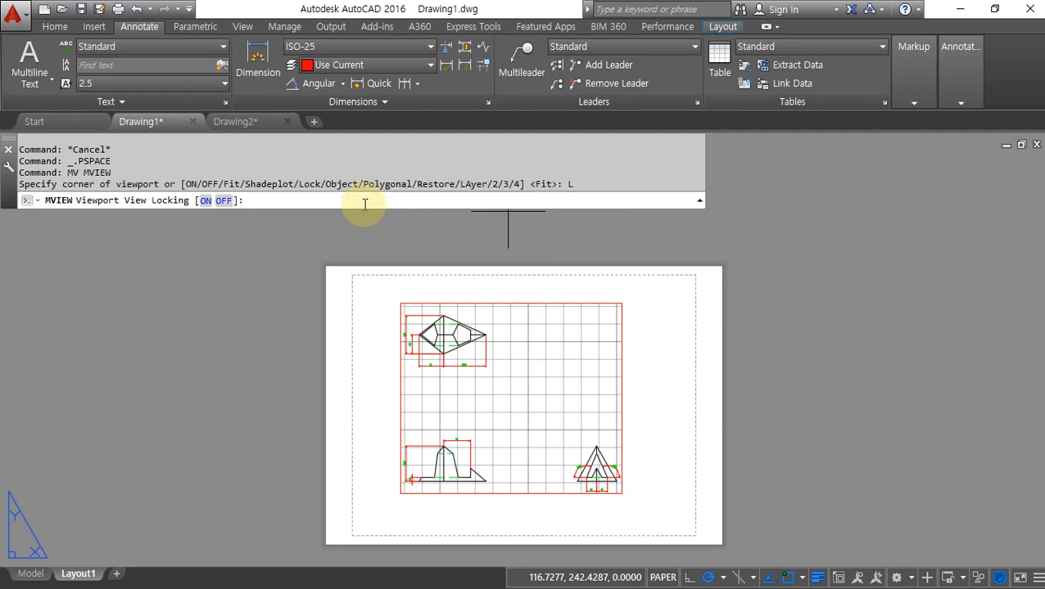
pyautogui.click(205, 202)
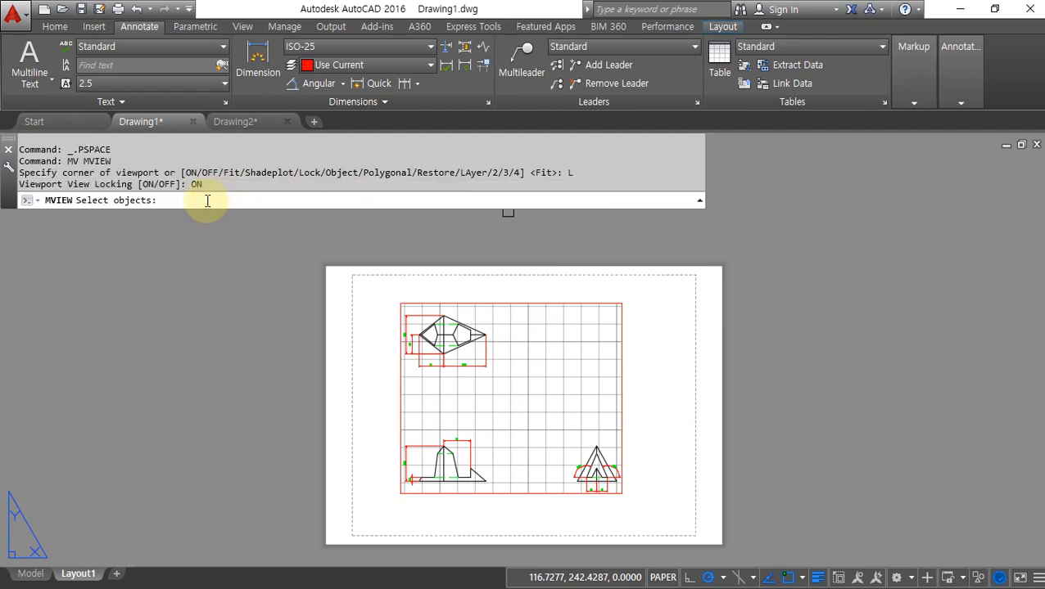
pyautogui.click(506, 304)
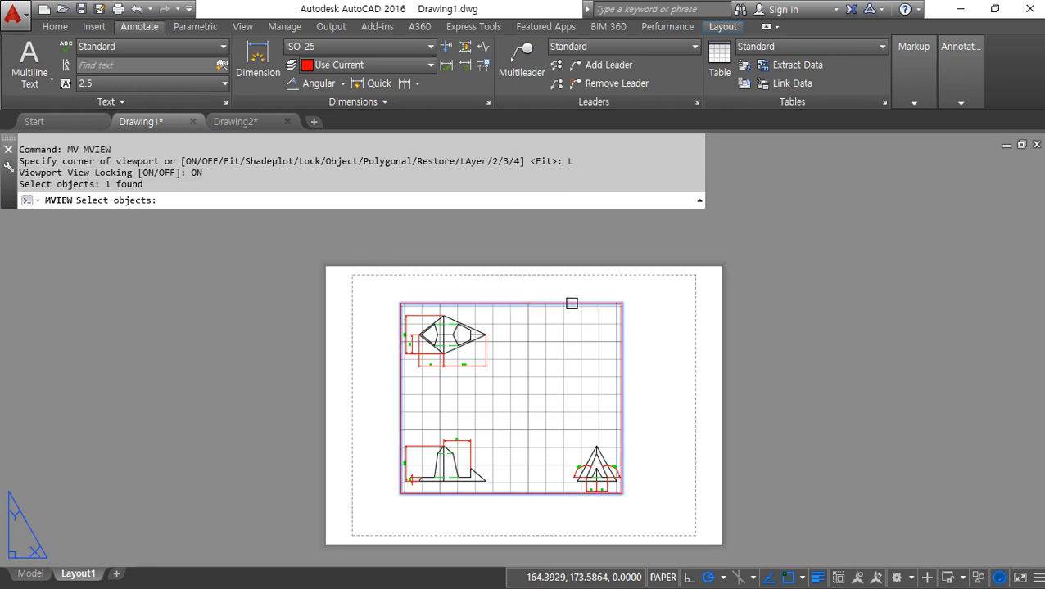
pyautogui.press('Return')
# Activate the locked viewport, test the lock by zooming and panning inside it, and return to paper space.
pyautogui.doubleClick(498, 377)
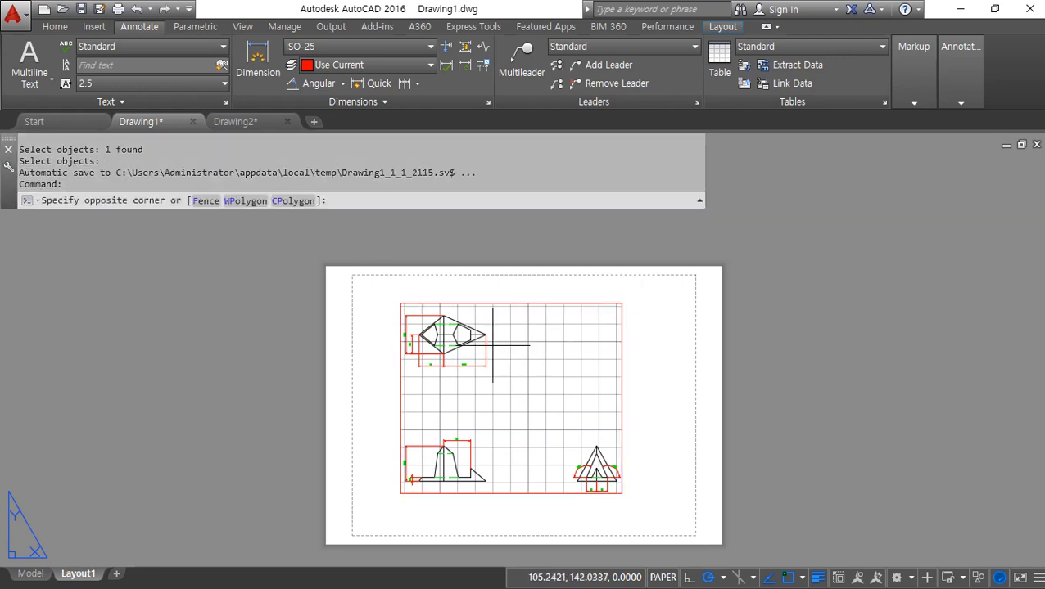
pyautogui.scroll(4, 472, 370)
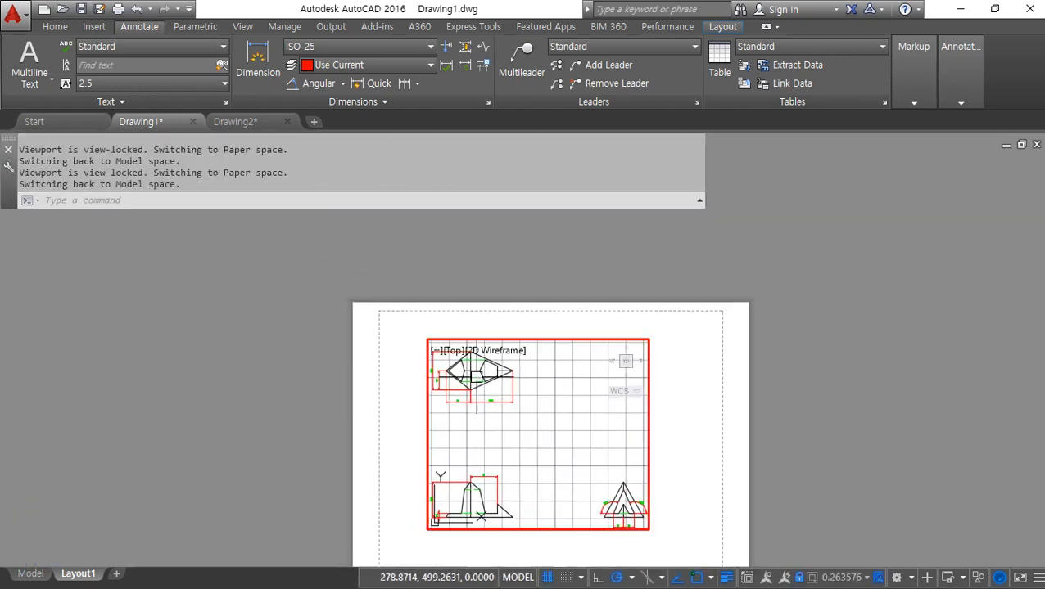
pyautogui.scroll(5, 472, 370)
pyautogui.scroll(-10, 472, 370)
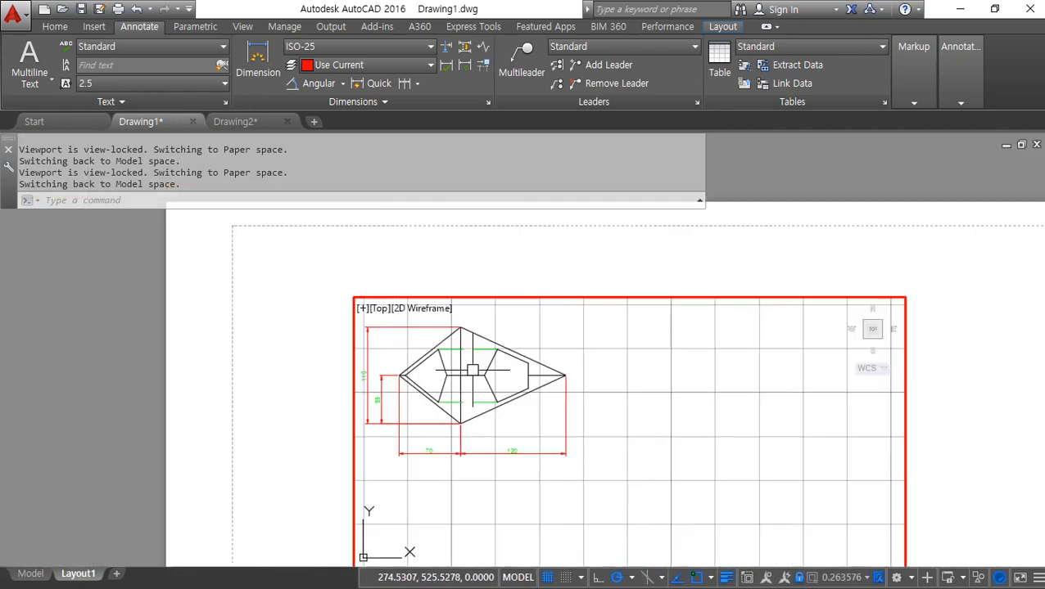
pyautogui.moveTo(531, 411); pyautogui.dragTo(434, 372, button='middle')
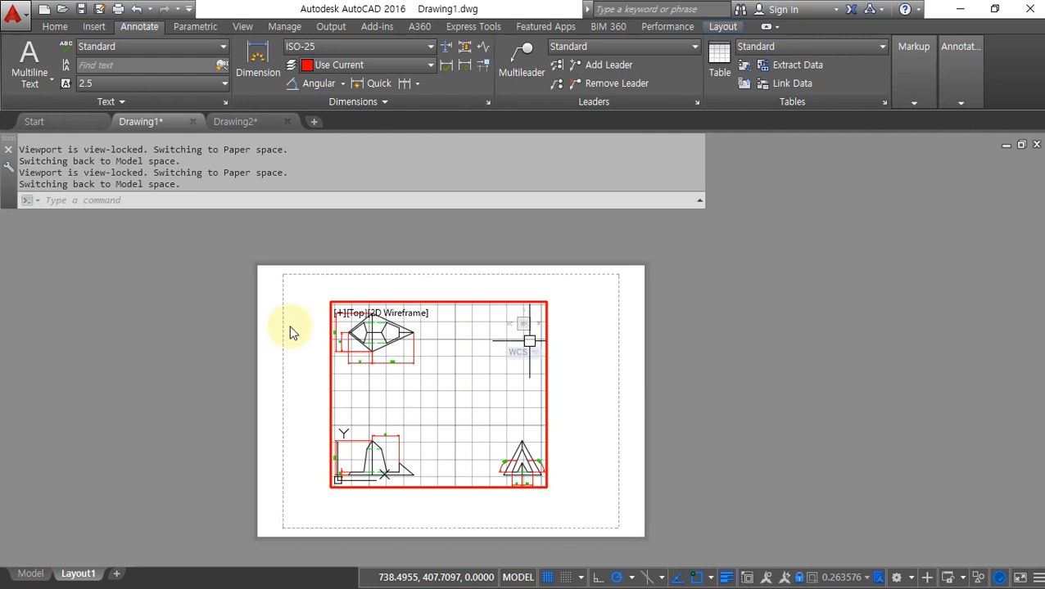
pyautogui.click(442, 371)
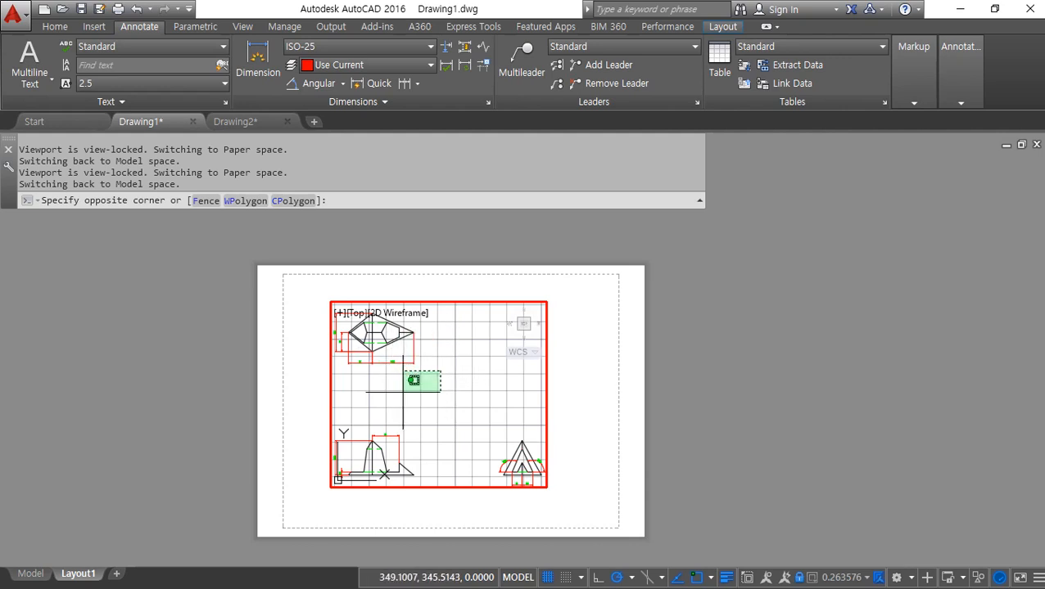
pyautogui.press('Escape')
pyautogui.doubleClick(786, 423)
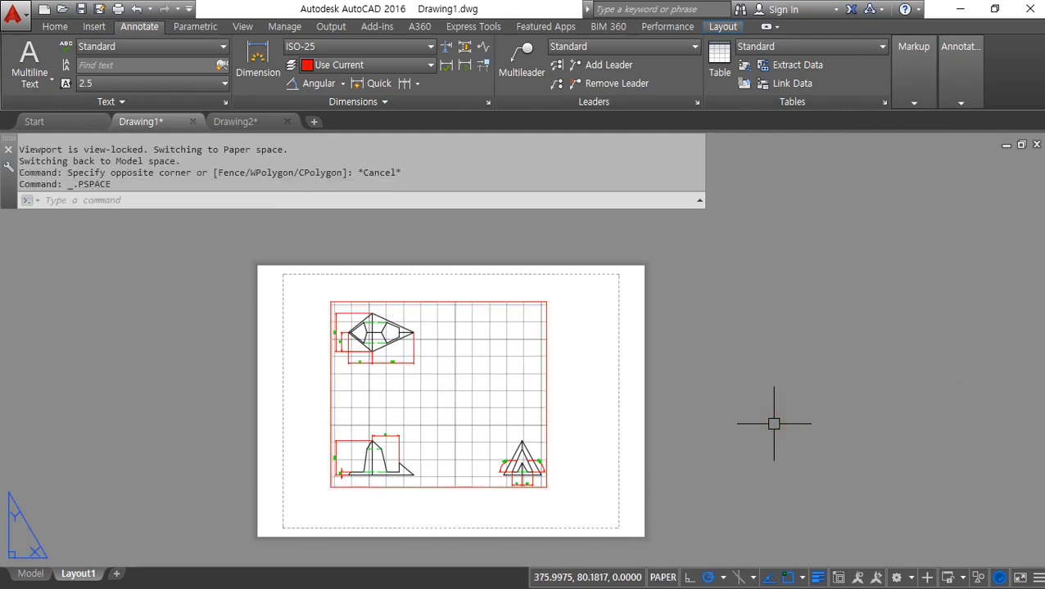
pyautogui.write('mv')
pyautogui.press('Return')
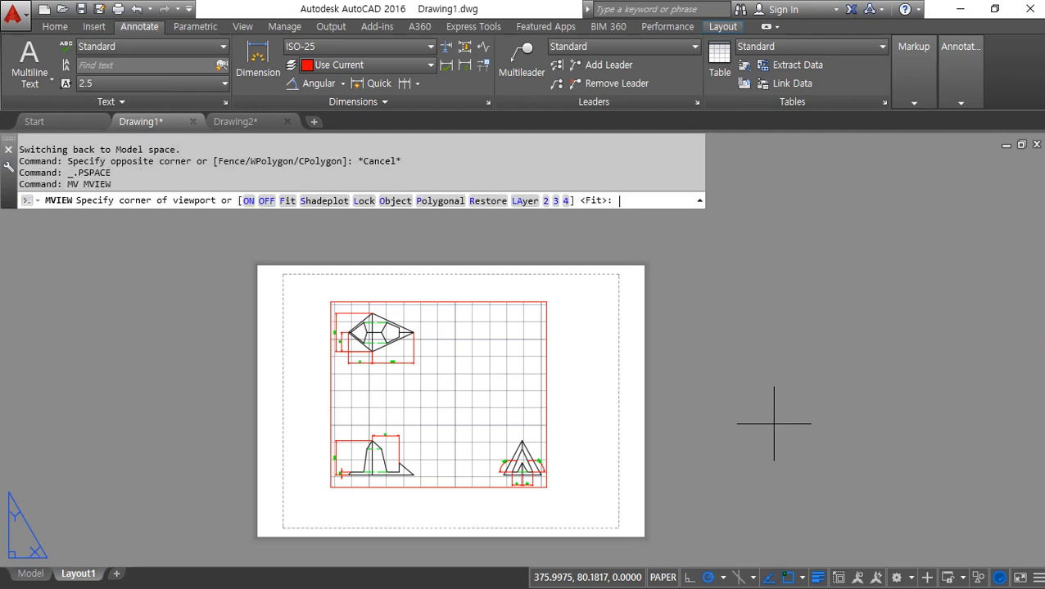
pyautogui.press('Escape')
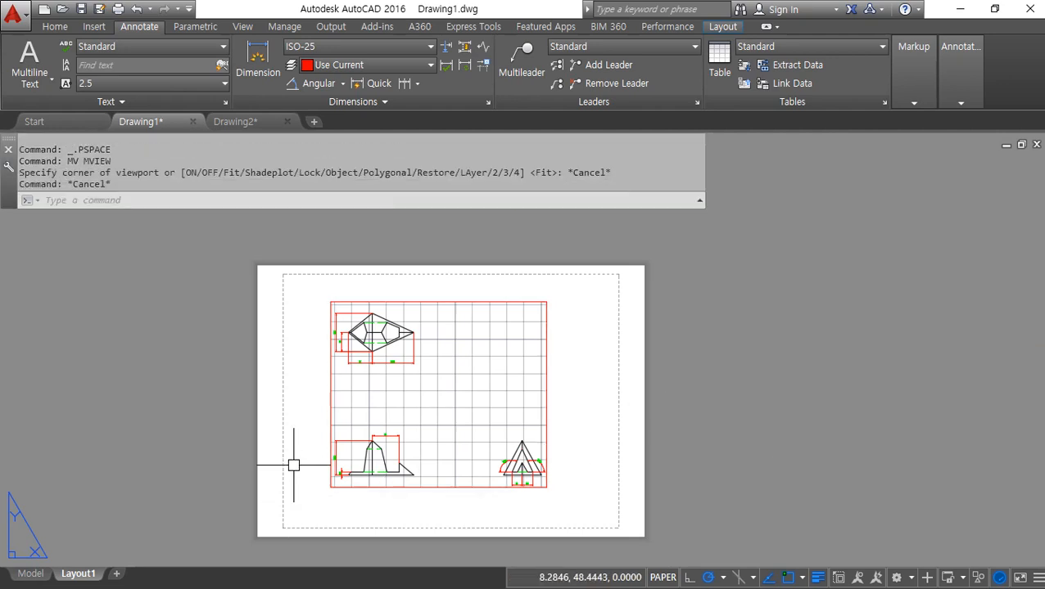
# Activate the locked viewport for editing, close up on the dimensioned top view.
pyautogui.scroll(4, 320, 324)
pyautogui.scroll(2, 339, 330)
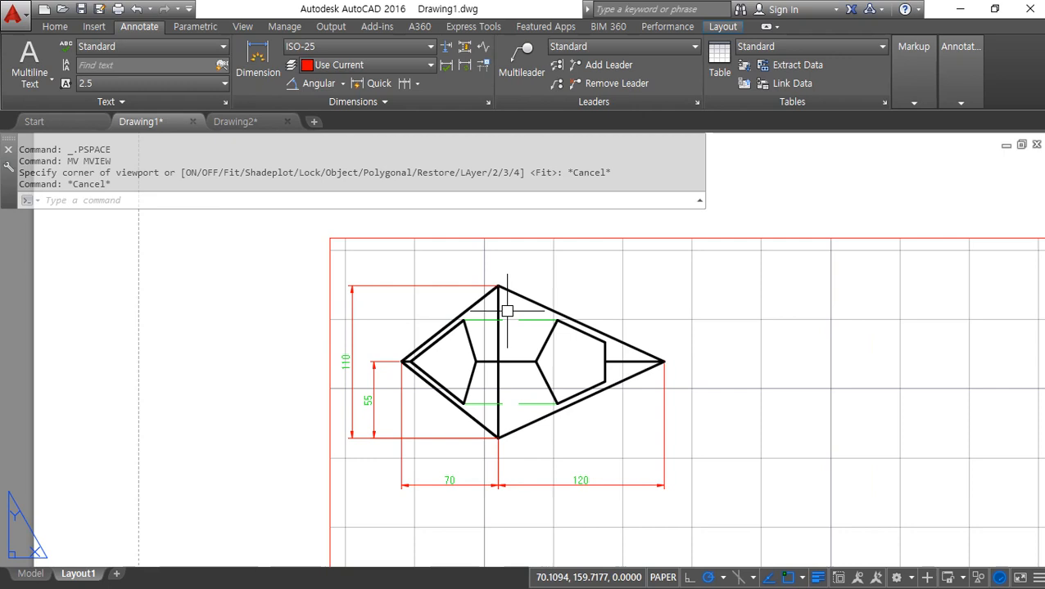
pyautogui.doubleClick(602, 292)
pyautogui.scroll(3, 524, 475)
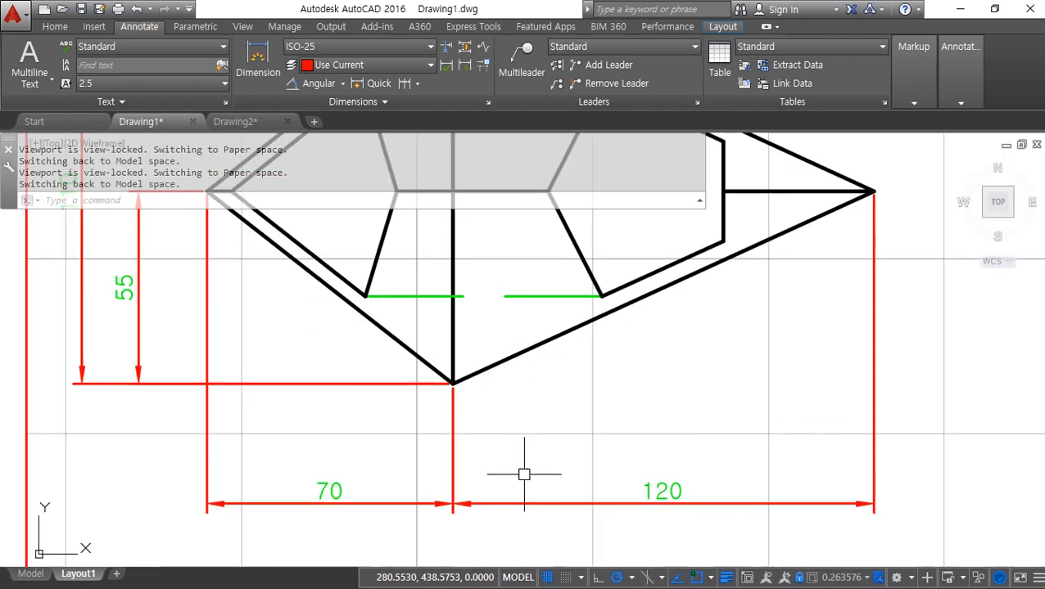
# Erase the lower and upper green dashed lines in the top view, through the locked viewport.
pyautogui.click(649, 489)
pyautogui.click(463, 278)
pyautogui.press('Escape')
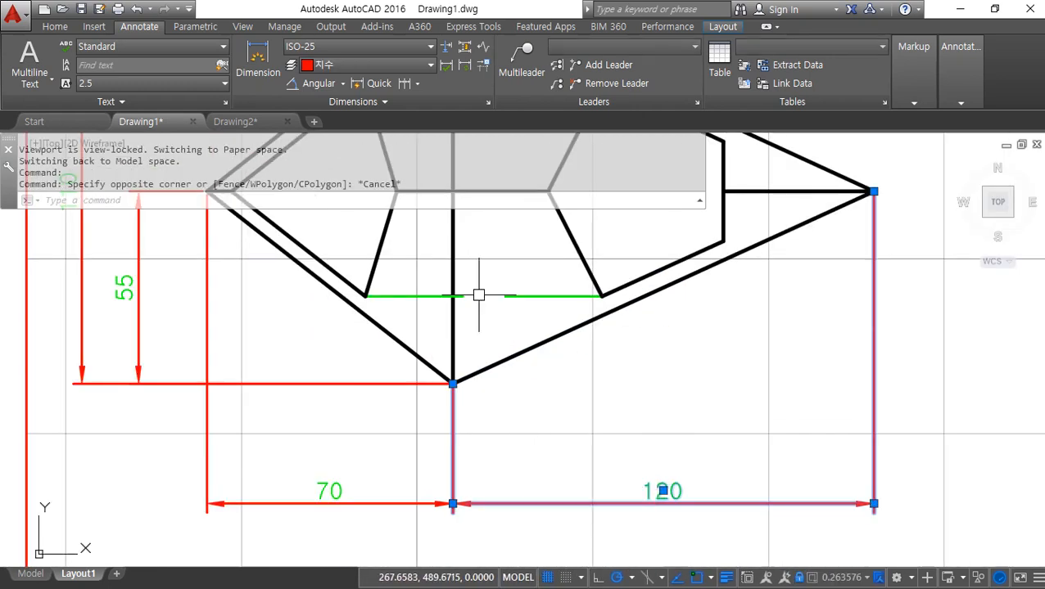
pyautogui.click(482, 297)
pyautogui.write('e')
pyautogui.press('Return')
pyautogui.moveTo(498, 309); pyautogui.dragTo(497, 494, button='middle')
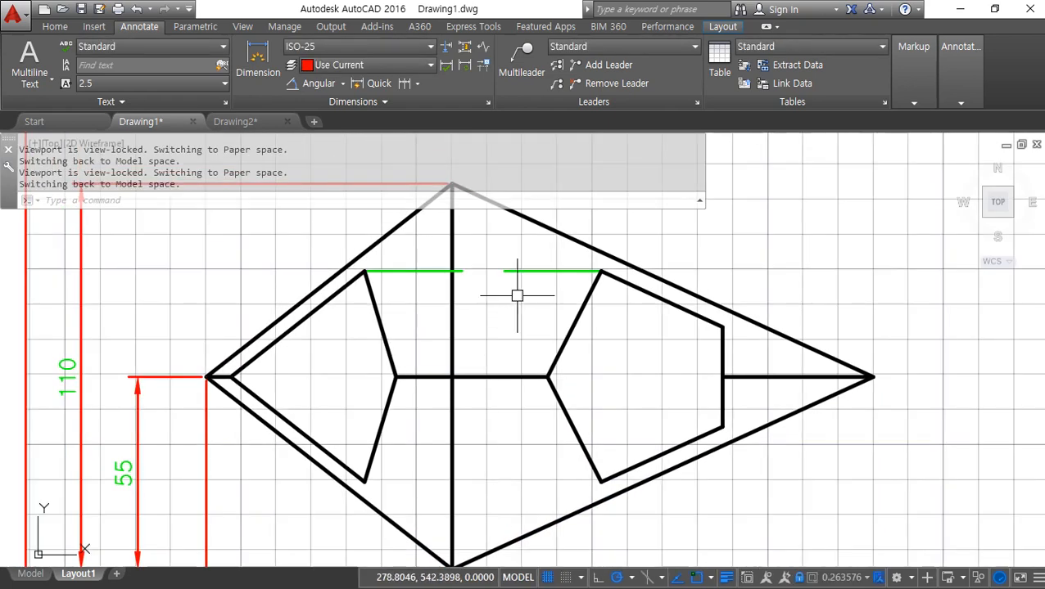
pyautogui.click(519, 271)
pyautogui.write('e')
pyautogui.press('space')
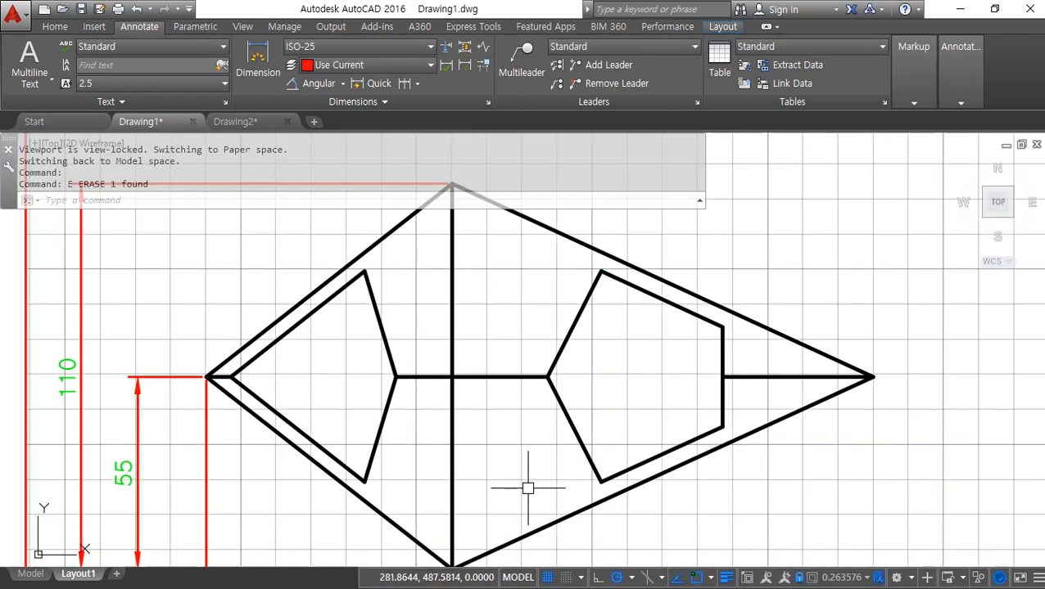
# Draw connected lines between the inner outlines' facing outer corners, forming two crossing diagonals, both vertical sides and the upper horizontal side.
pyautogui.write('l')
pyautogui.press('space')
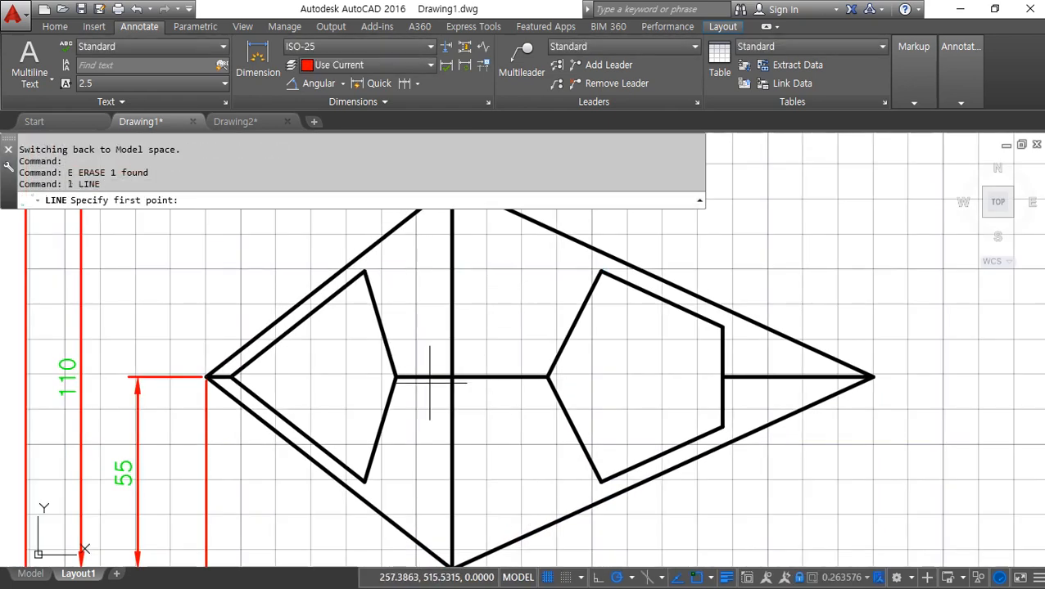
pyautogui.click(365, 272)
pyautogui.click(600, 481)
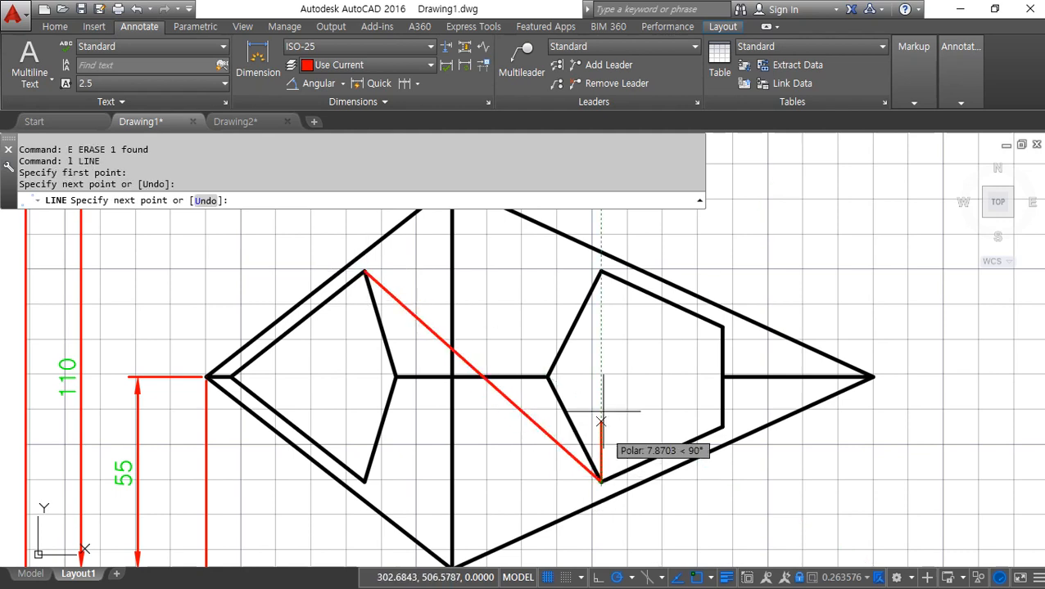
pyautogui.click(601, 273)
pyautogui.click(365, 481)
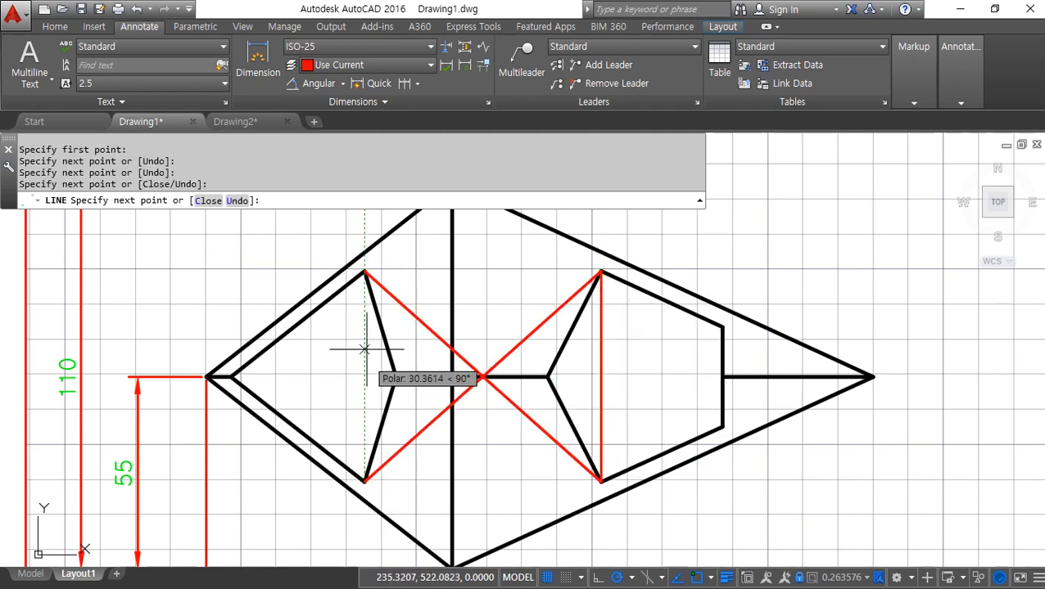
pyautogui.click(365, 273)
pyautogui.click(600, 273)
pyautogui.press('space')
# Draw a horizontal line joining the two lower corners of the inner outlines to close the rectangle.
pyautogui.press('space')
pyautogui.click(600, 481)
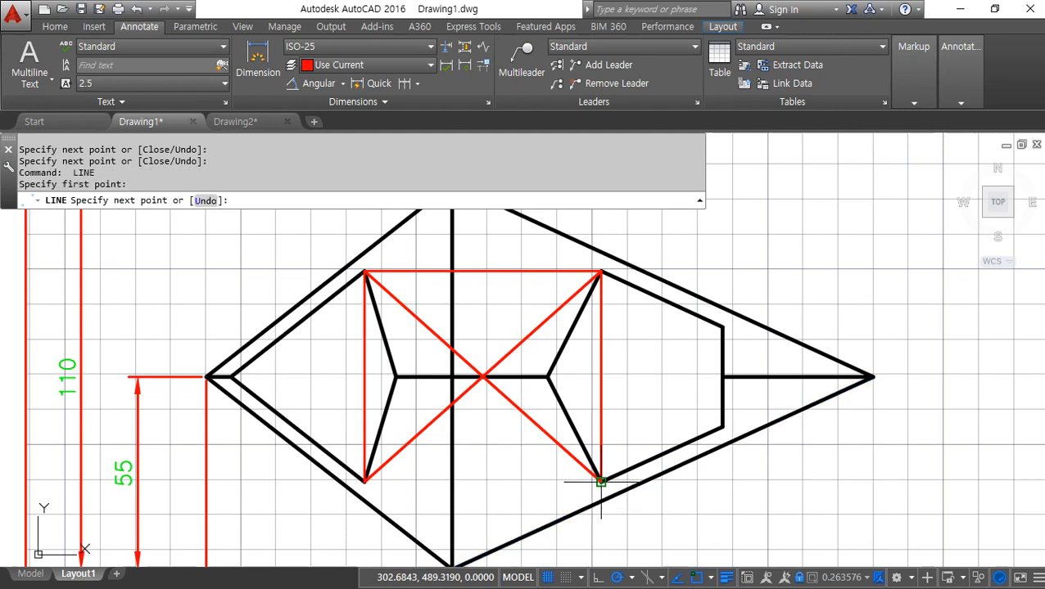
pyautogui.click(365, 482)
pyautogui.press('space')
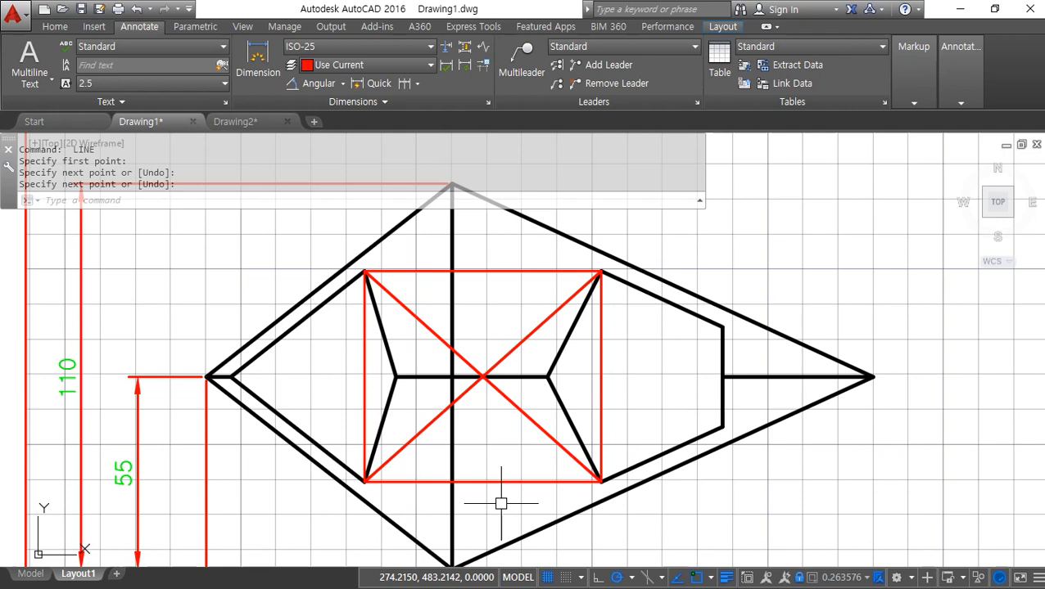
# Erase the two crossing diagonals and the rectangle's right vertical line.
pyautogui.click(635, 402)
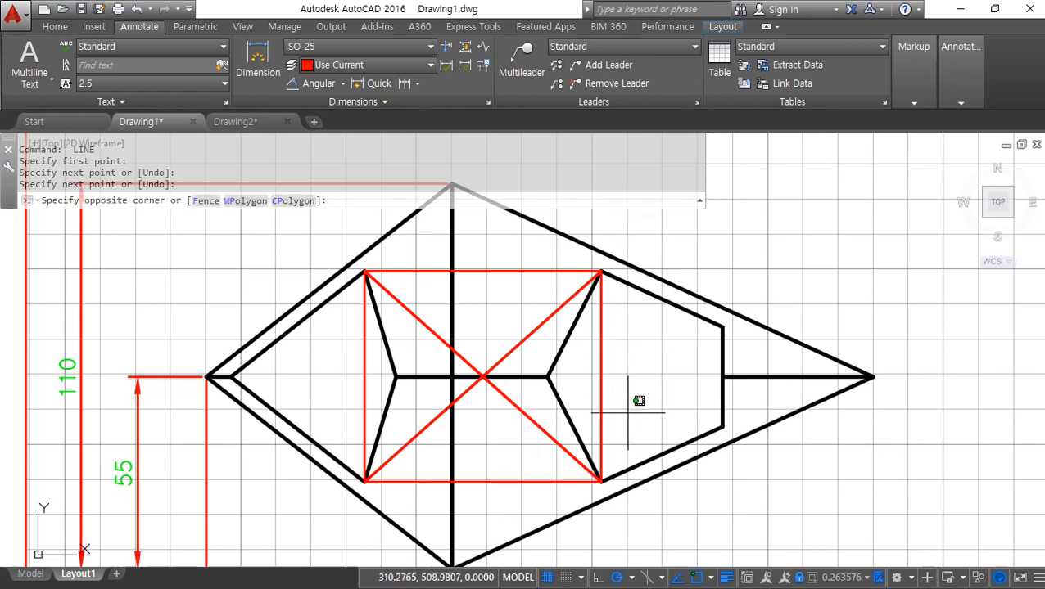
pyautogui.click(575, 380)
pyautogui.click(508, 409)
pyautogui.click(505, 405)
pyautogui.click(495, 355)
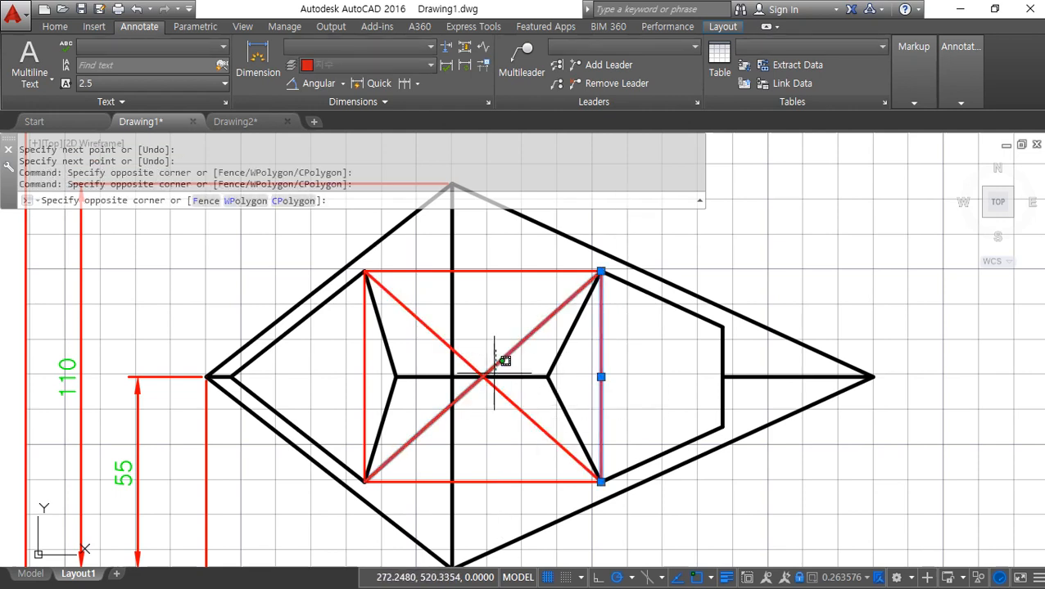
pyautogui.click(495, 374)
pyautogui.click(499, 395)
pyautogui.click(371, 392)
pyautogui.write('e')
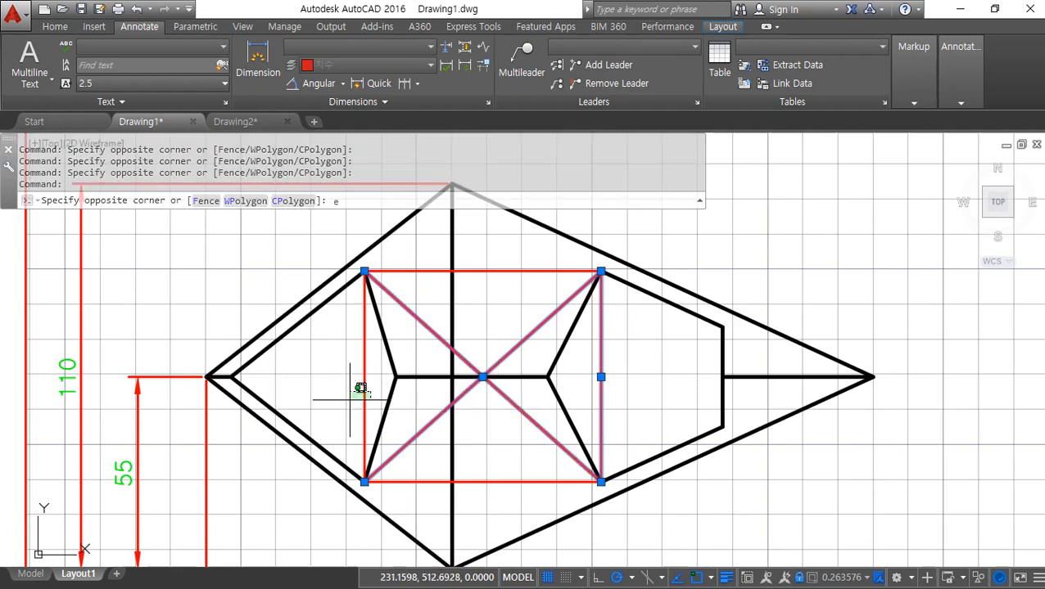
pyautogui.press('Return')
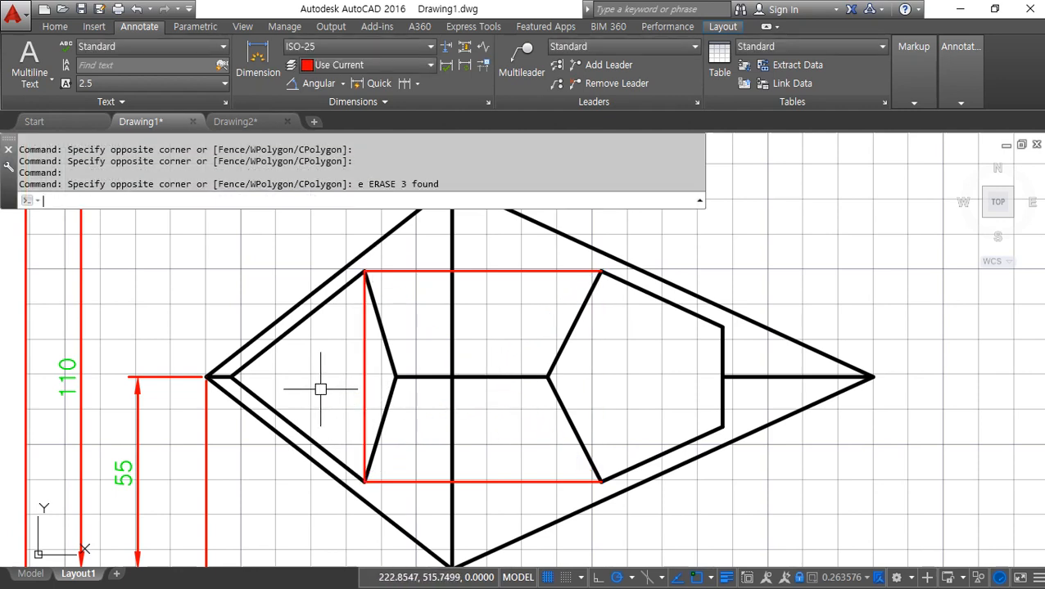
# Erase the rectangle's lower horizontal and left vertical lines, and undo that erasure.
pyautogui.click(518, 480)
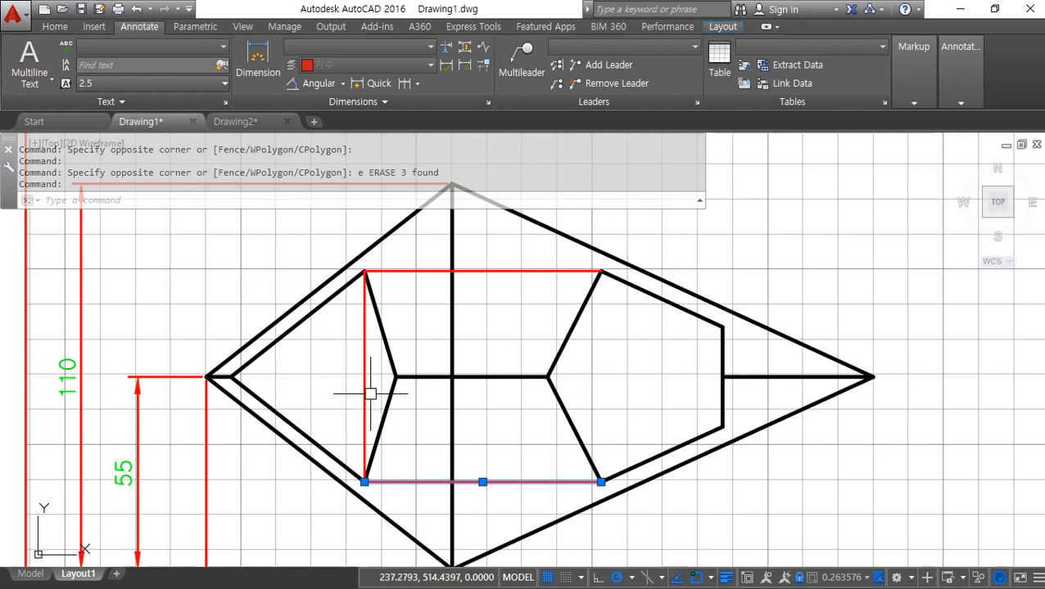
pyautogui.click(365, 394)
pyautogui.write('E')
pyautogui.press('Return')
pyautogui.hotkey('ctrl', 'z')
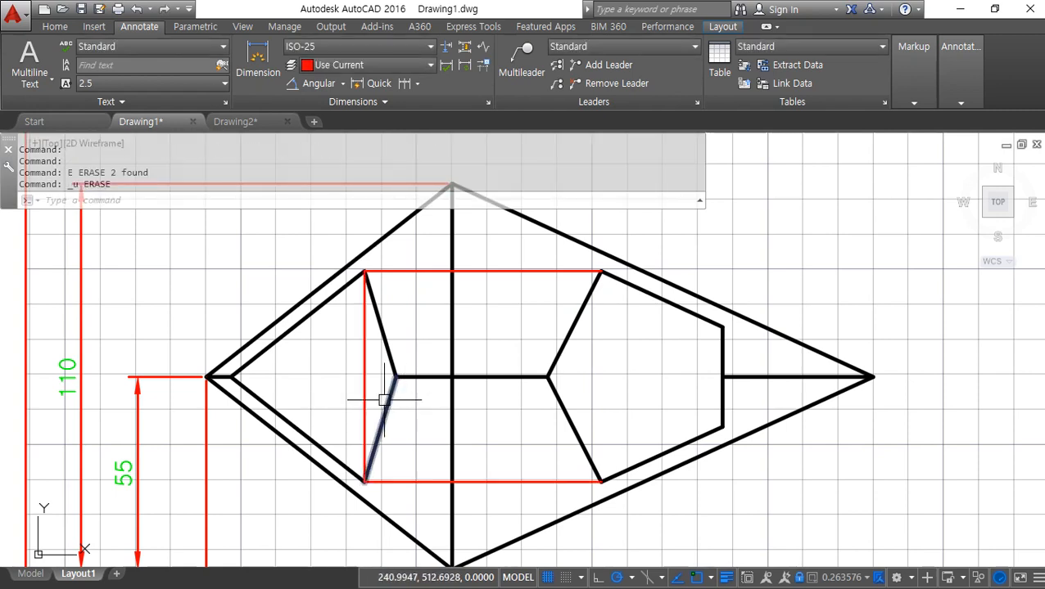
# Erase only the rectangle's left vertical line.
pyautogui.click(366, 397)
pyautogui.write('e')
pyautogui.press('Return')
# Move the two horizontal lines joining the inner outlines' upper and lower corners to the 숨은선 layer.
pyautogui.click(478, 483)
pyautogui.click(501, 263)
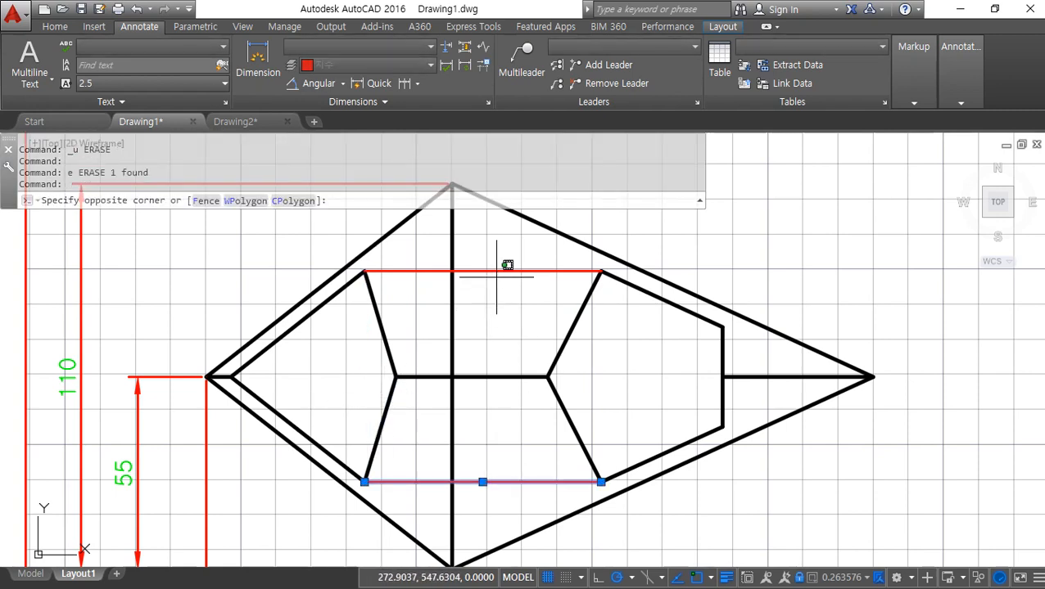
pyautogui.click(485, 274)
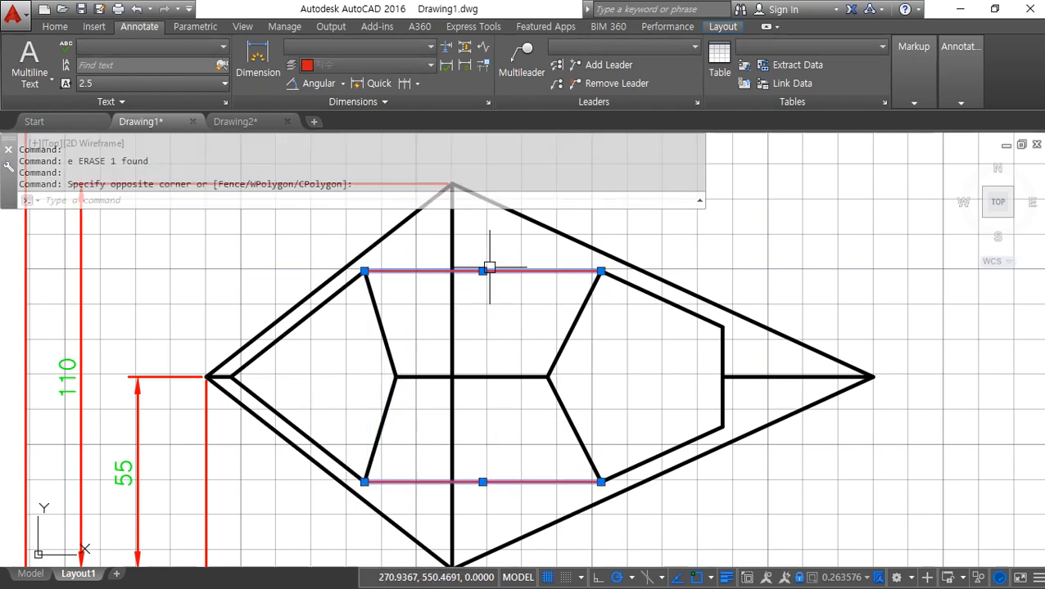
pyautogui.click(55, 26)
pyautogui.click(560, 53)
pyautogui.click(550, 115)
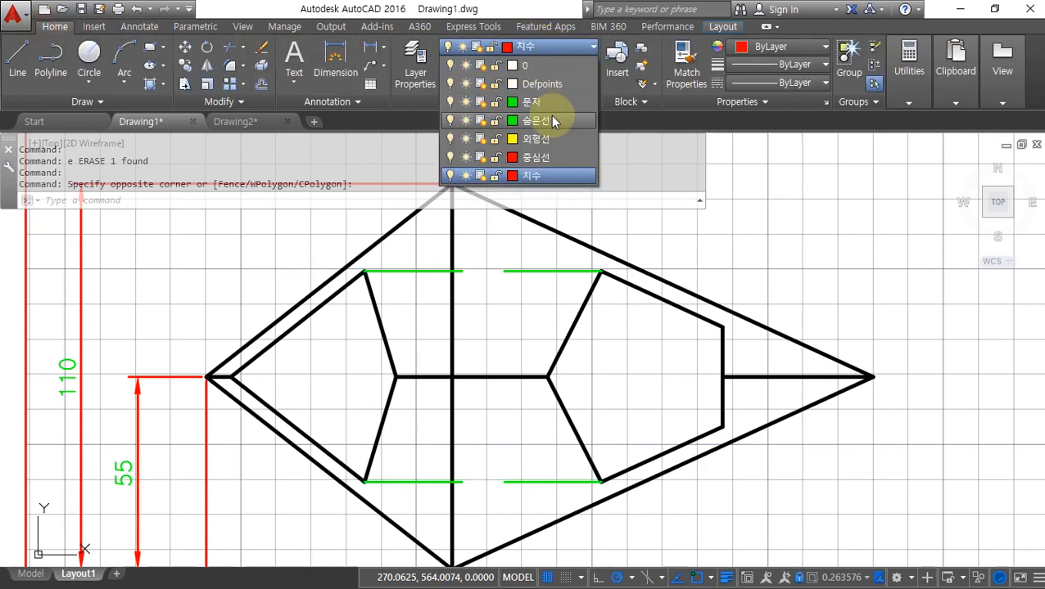
pyautogui.press('Escape')
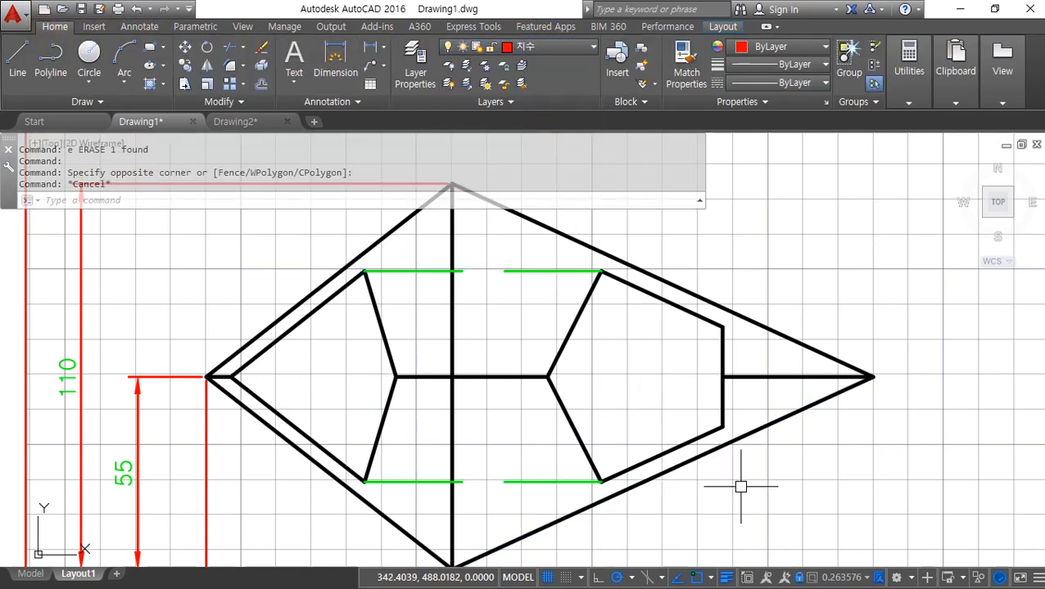
# Return to paper space and turn off view locking for the rectangular viewport with the MVIEW Lock option.
pyautogui.scroll(-4, 740, 485)
pyautogui.moveTo(732, 474); pyautogui.dragTo(455, 271, button='middle')
pyautogui.scroll(-3, 642, 403)
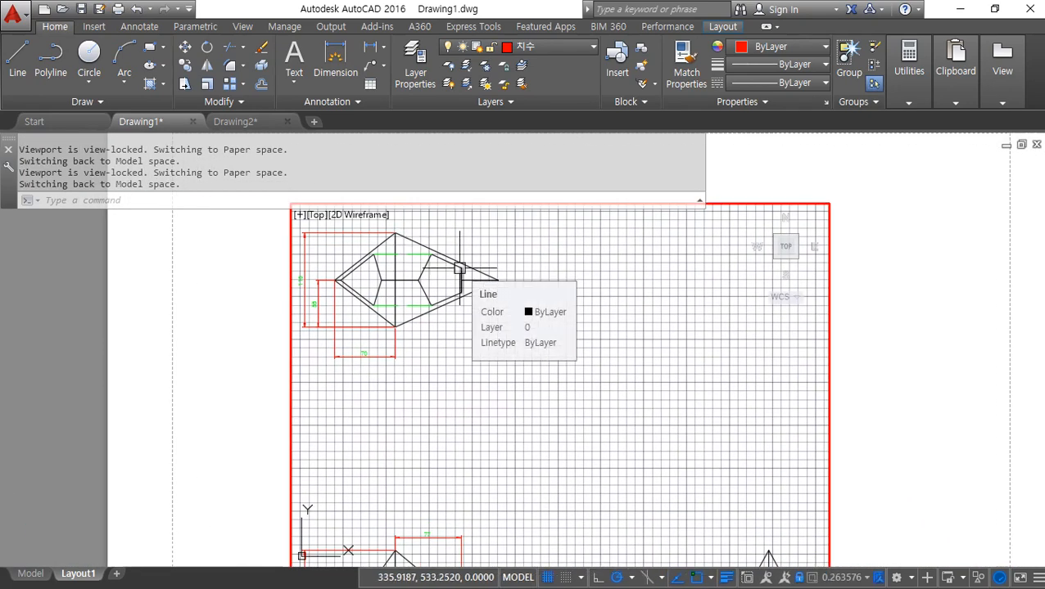
pyautogui.doubleClick(910, 301)
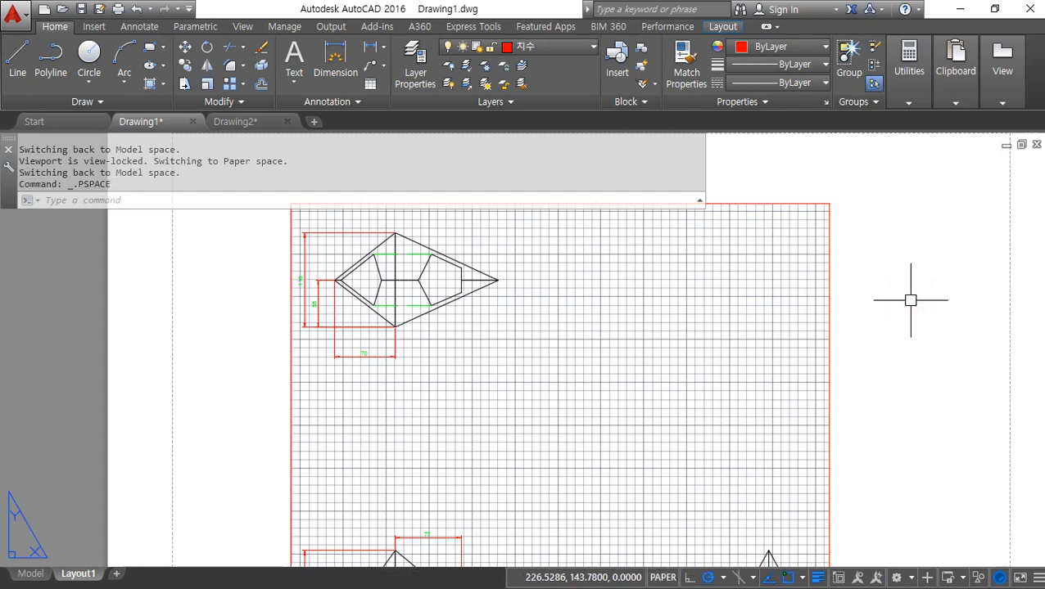
pyautogui.write('mv')
pyautogui.press('Return')
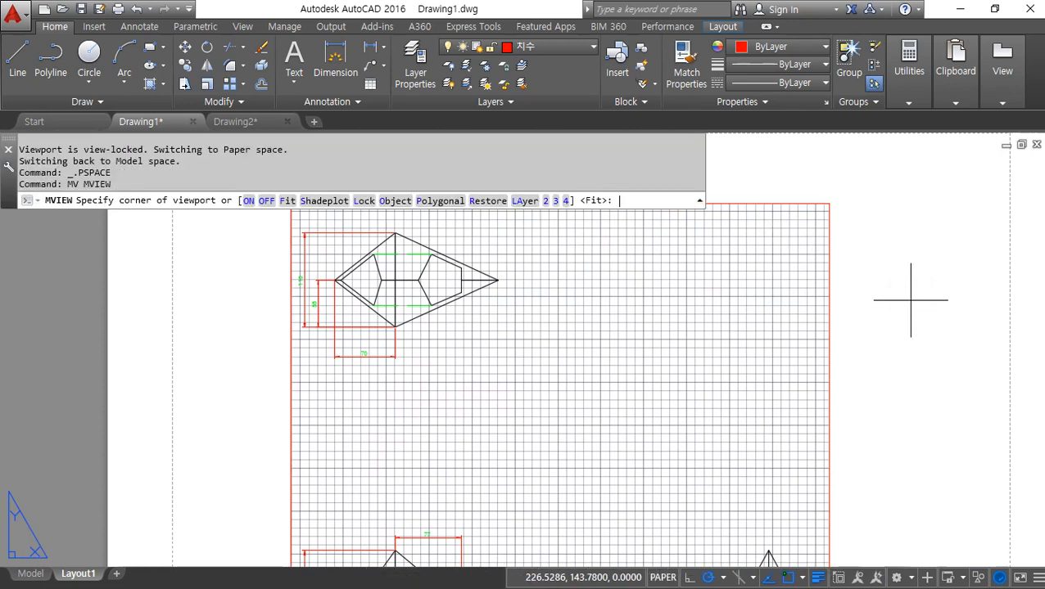
pyautogui.click(361, 201)
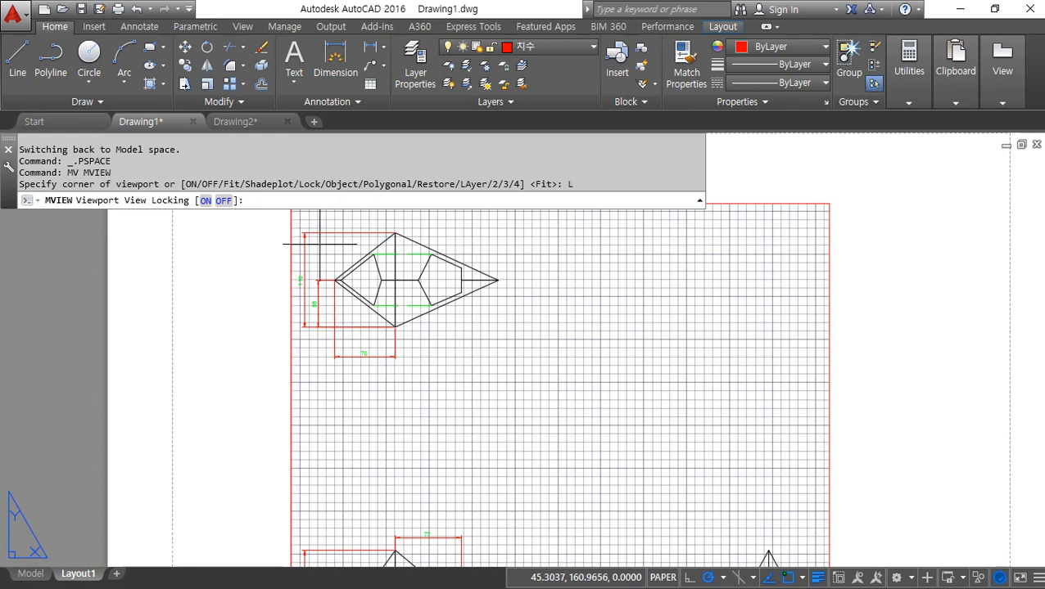
pyautogui.click(222, 201)
pyautogui.click(286, 277)
pyautogui.press('Return')
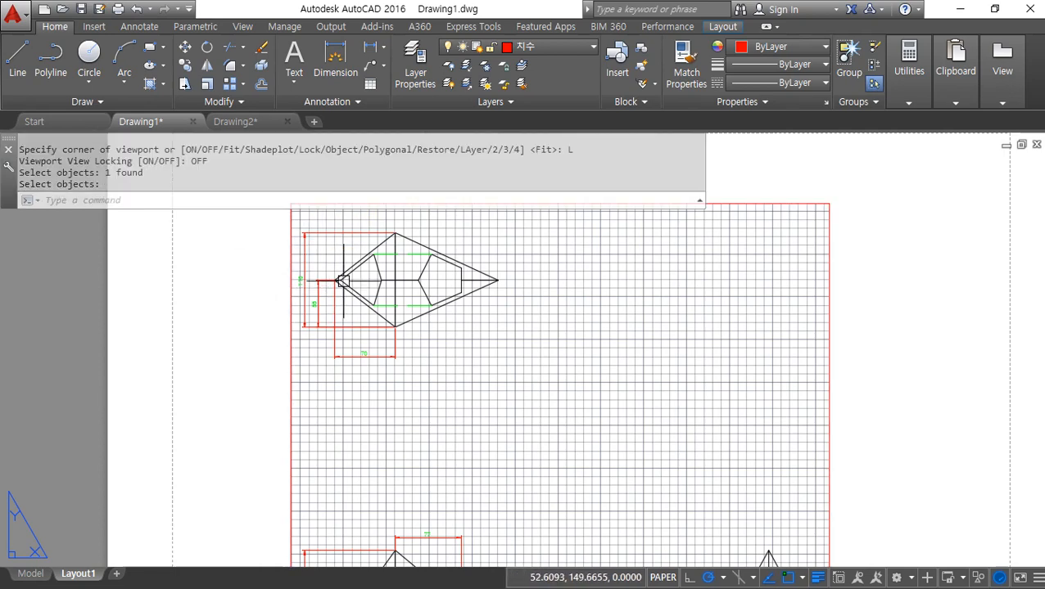
# Activate the unlocked rectangular viewport and check zooming and panning of the model inside it.
pyautogui.scroll(4, 357, 264)
pyautogui.scroll(-5, 357, 264)
pyautogui.doubleClick(562, 345)
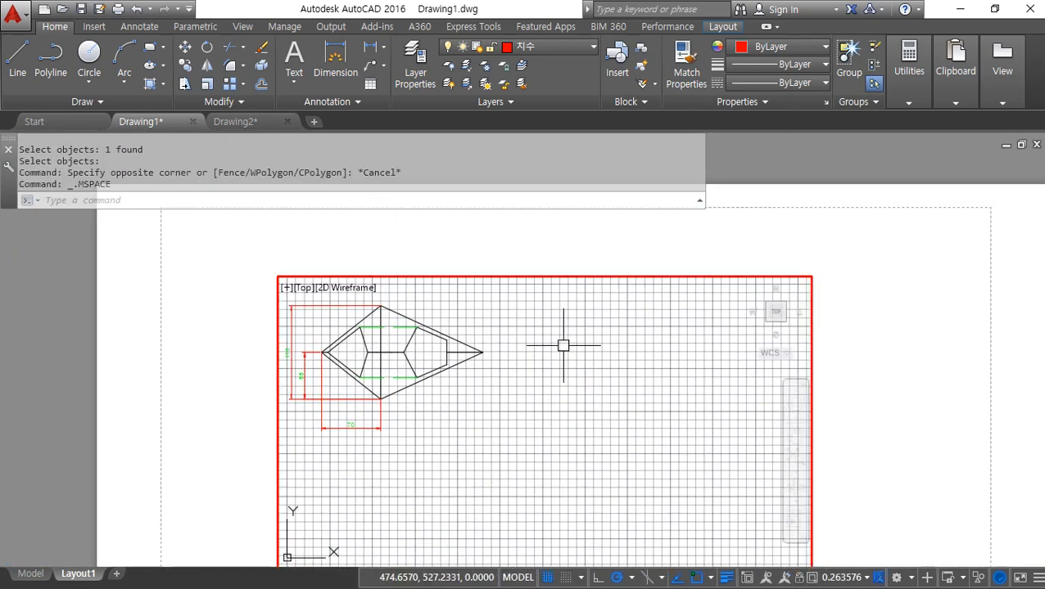
pyautogui.scroll(5, 385, 335)
pyautogui.scroll(-6, 438, 366)
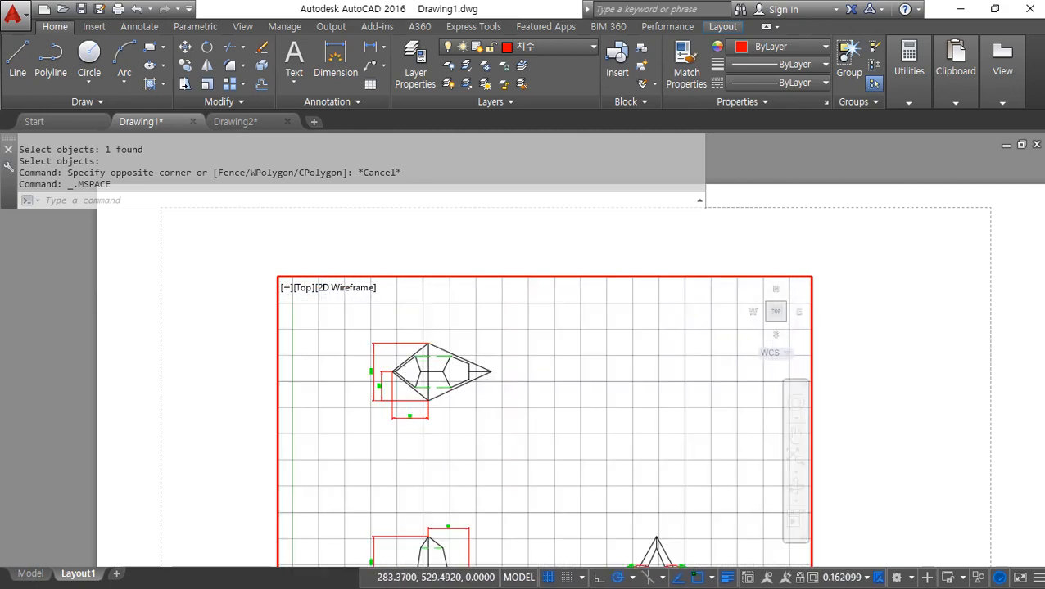
pyautogui.scroll(6, 440, 366)
pyautogui.scroll(-7, 441, 366)
pyautogui.scroll(7, 439, 366)
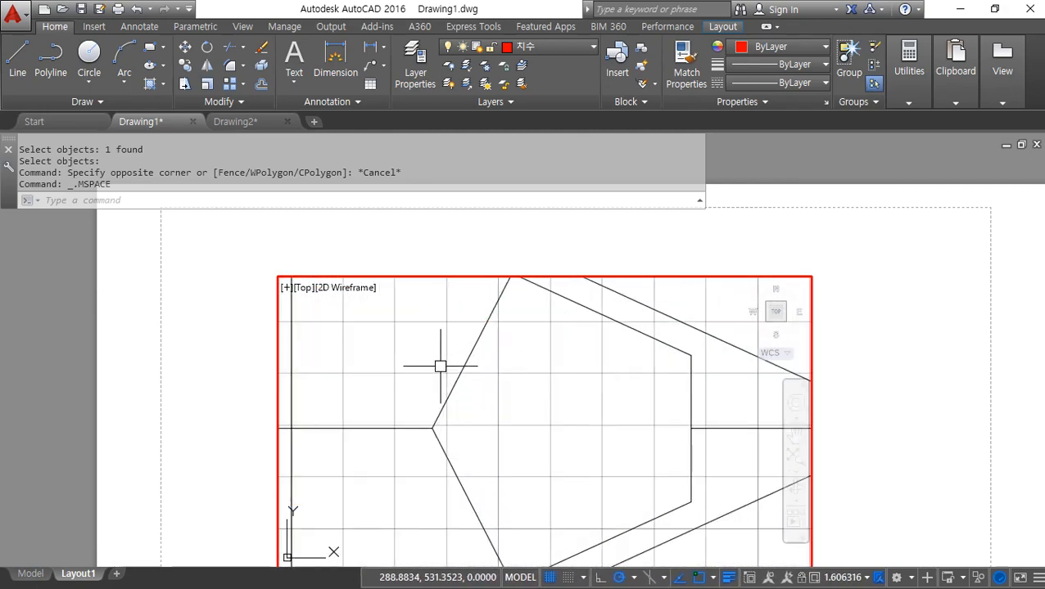
pyautogui.scroll(-7, 440, 366)
pyautogui.scroll(6, 440, 366)
pyautogui.scroll(-4, 438, 366)
pyautogui.moveTo(438, 366); pyautogui.dragTo(499, 373, button='middle')
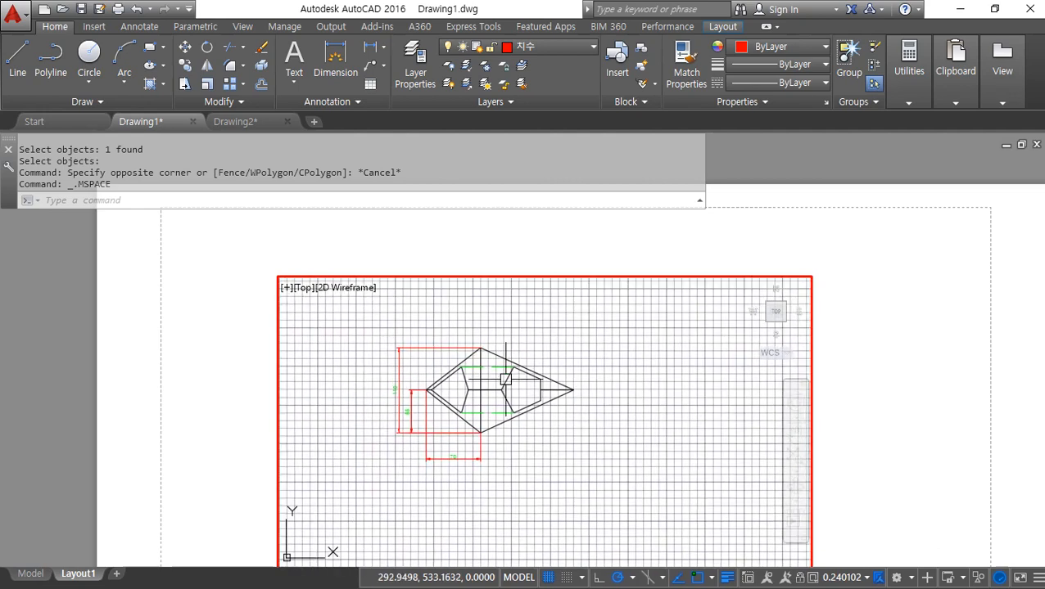
pyautogui.scroll(4, 501, 375)
pyautogui.scroll(-5, 524, 372)
pyautogui.scroll(3, 544, 380)
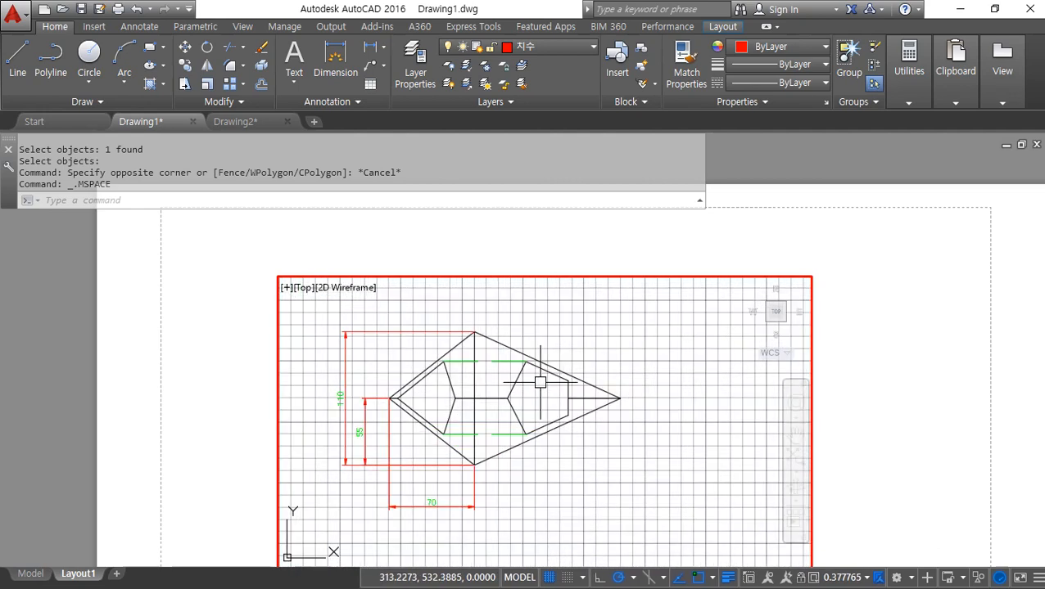
# Switch back to paper space and view the whole layout sheet.
pyautogui.doubleClick(926, 396)
pyautogui.moveTo(825, 408); pyautogui.dragTo(716, 305, button='middle')
pyautogui.scroll(-4, 718, 319)
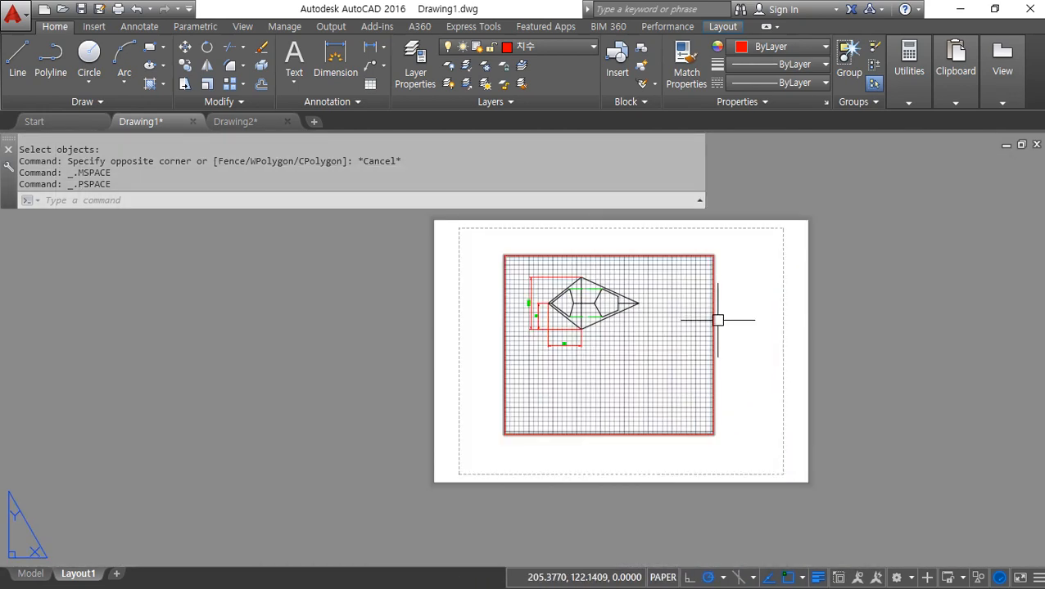
pyautogui.scroll(2, 703, 330)
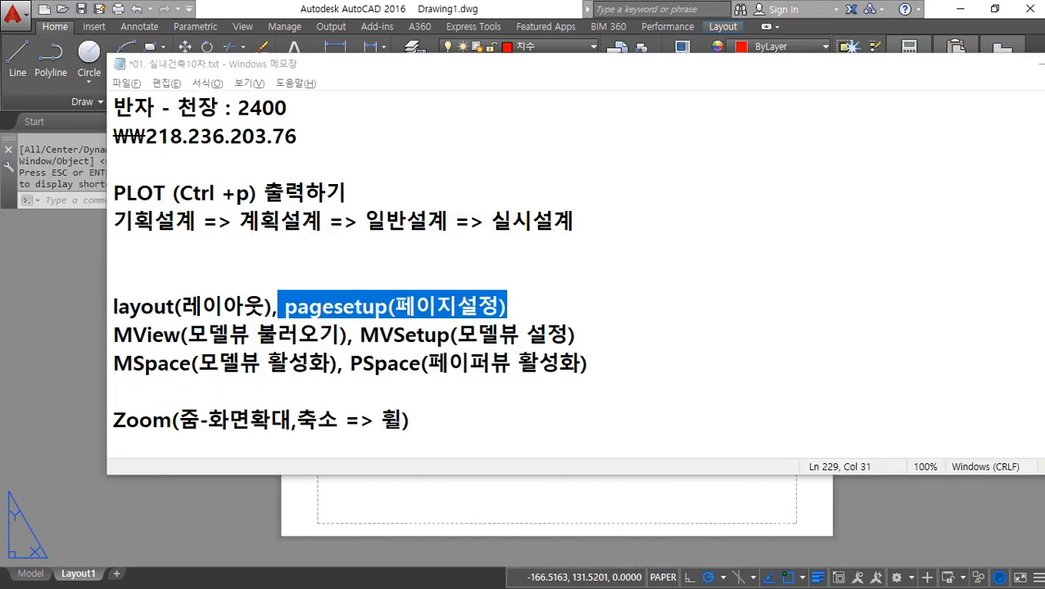
pyautogui.click(378, 321)
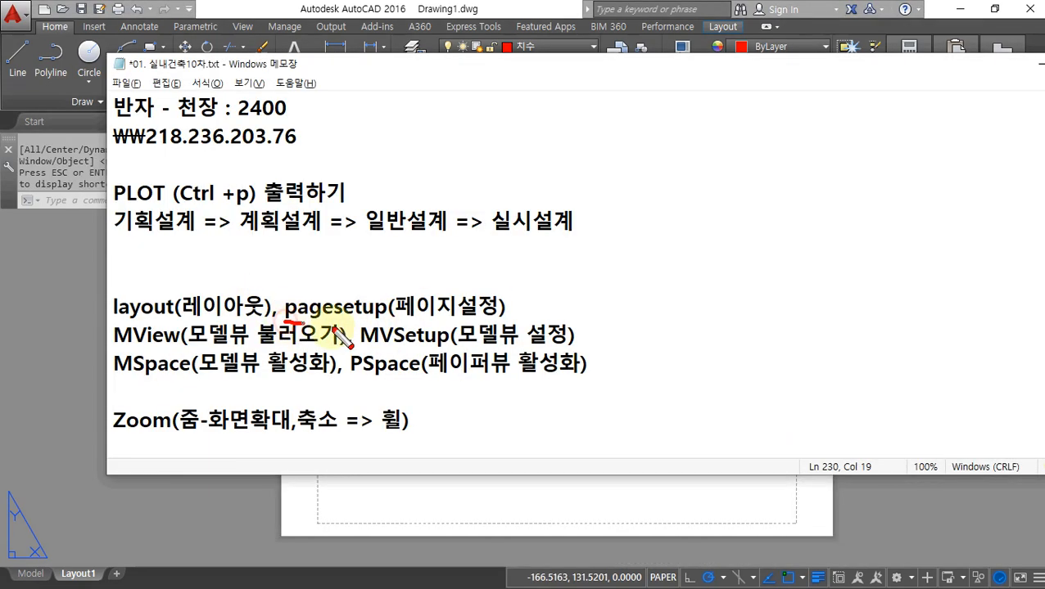
pyautogui.moveTo(285, 313)
pyautogui.mouseDown()
pyautogui.moveTo(516, 316)
pyautogui.moveTo(297, 326)
pyautogui.mouseUp()
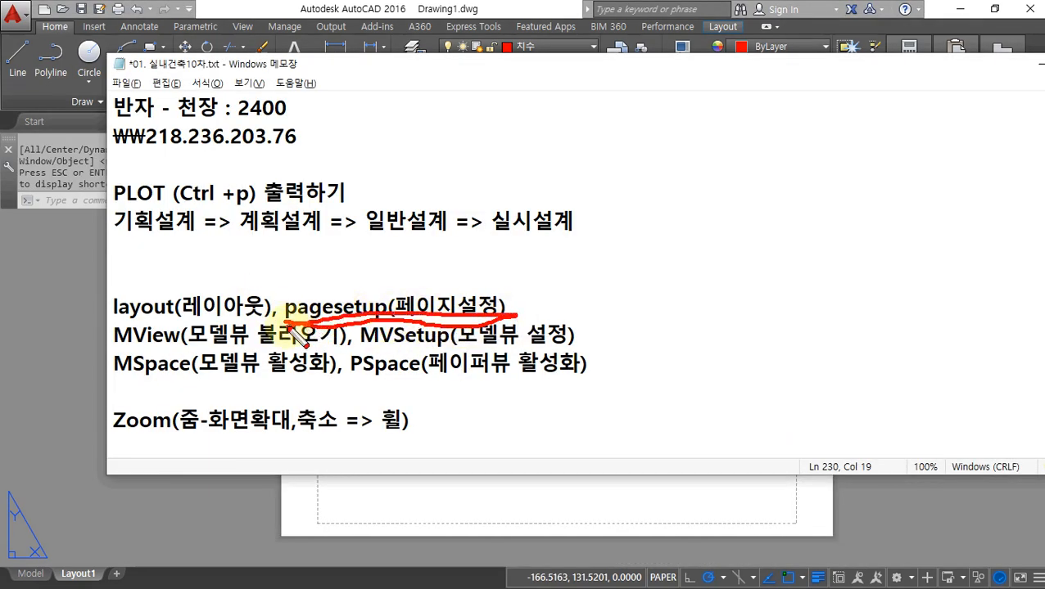
pyautogui.press('Escape')
pyautogui.moveTo(442, 316)
pyautogui.mouseDown()
pyautogui.moveTo(449, 306)
pyautogui.moveTo(438, 329)
pyautogui.mouseUp()
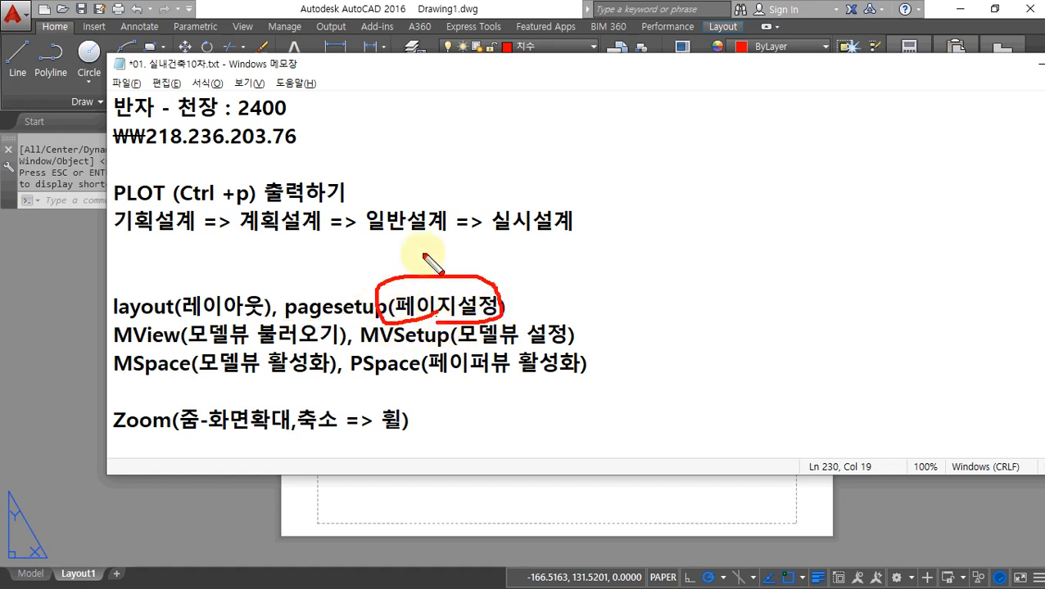
pyautogui.press('Escape')
pyautogui.click(361, 14)
pyautogui.hotkey('ctrl', '2')
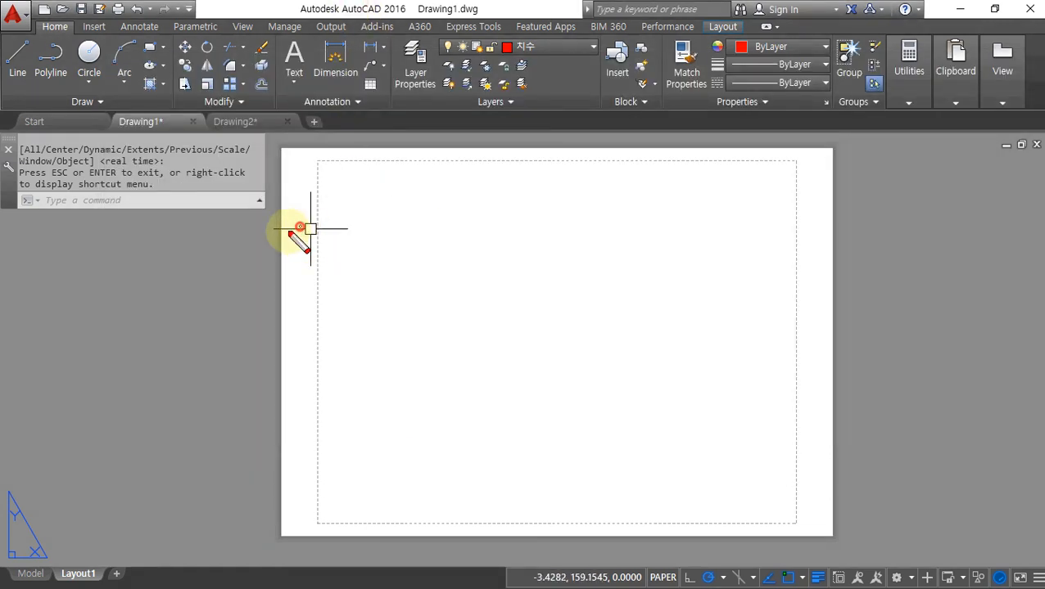
pyautogui.moveTo(299, 228); pyautogui.dragTo(520, 445)
pyautogui.moveTo(731, 427)
pyautogui.mouseDown()
pyautogui.moveTo(532, 193)
pyautogui.moveTo(317, 338)
pyautogui.moveTo(331, 331)
pyautogui.mouseUp()
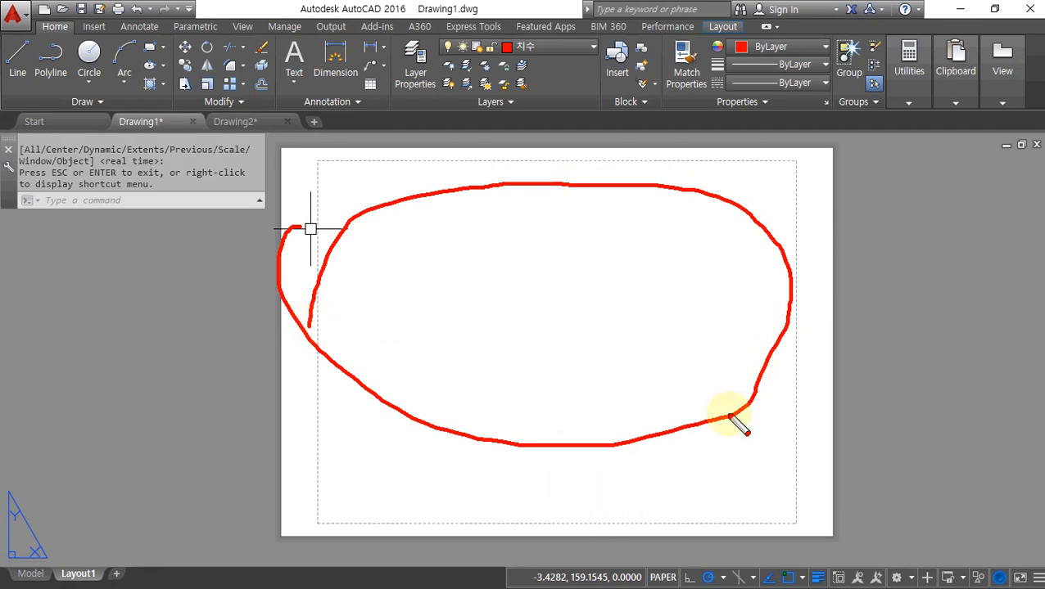
pyautogui.press('Escape')
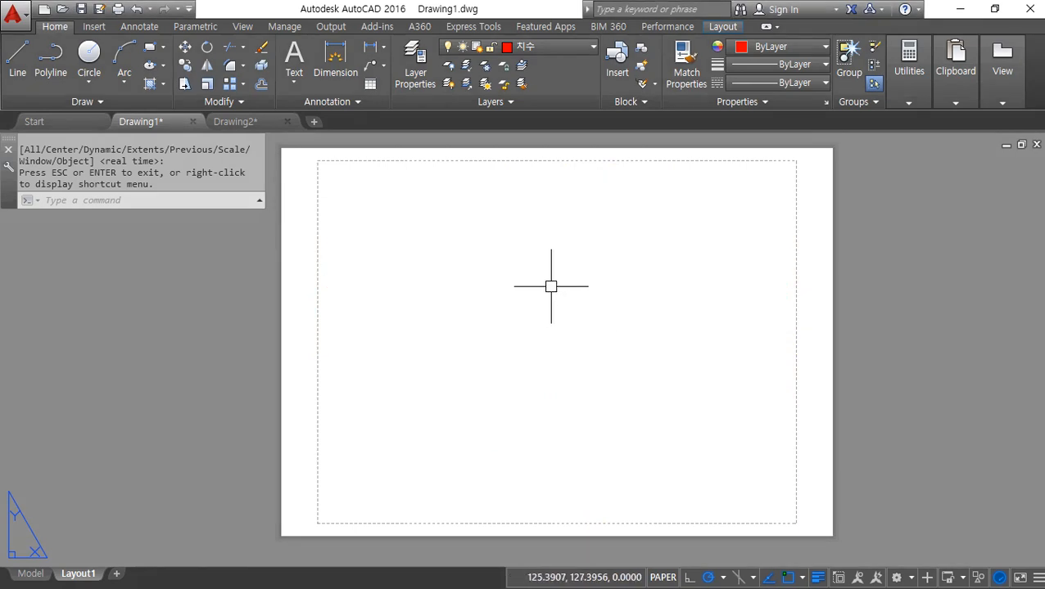
# Open the Page Setup Manager with the PAGESETUP command, and close it without changes.
pyautogui.write('PAGE')
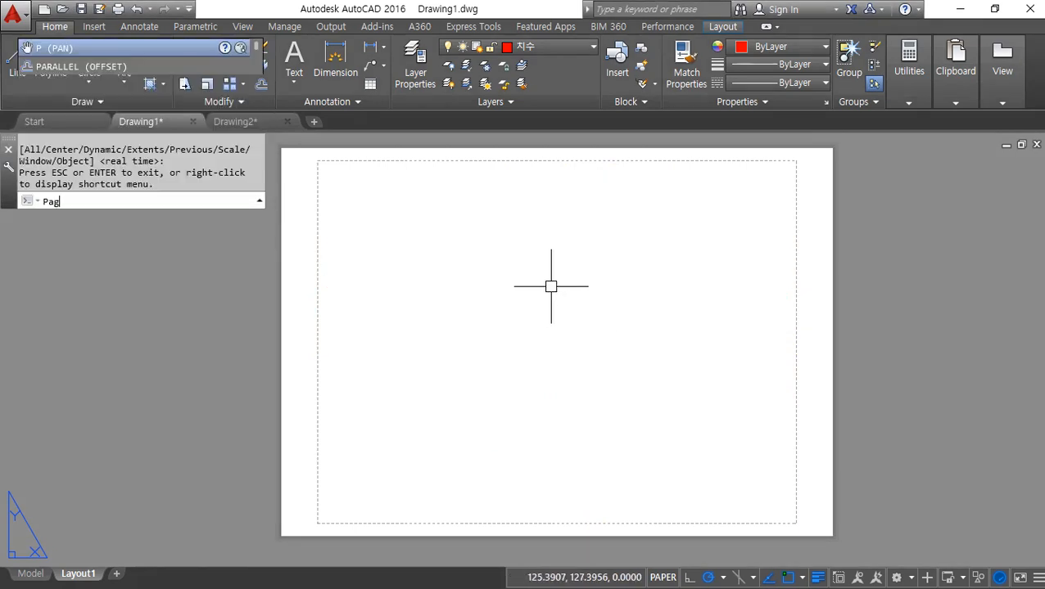
pyautogui.write('setu')
pyautogui.press('Return')
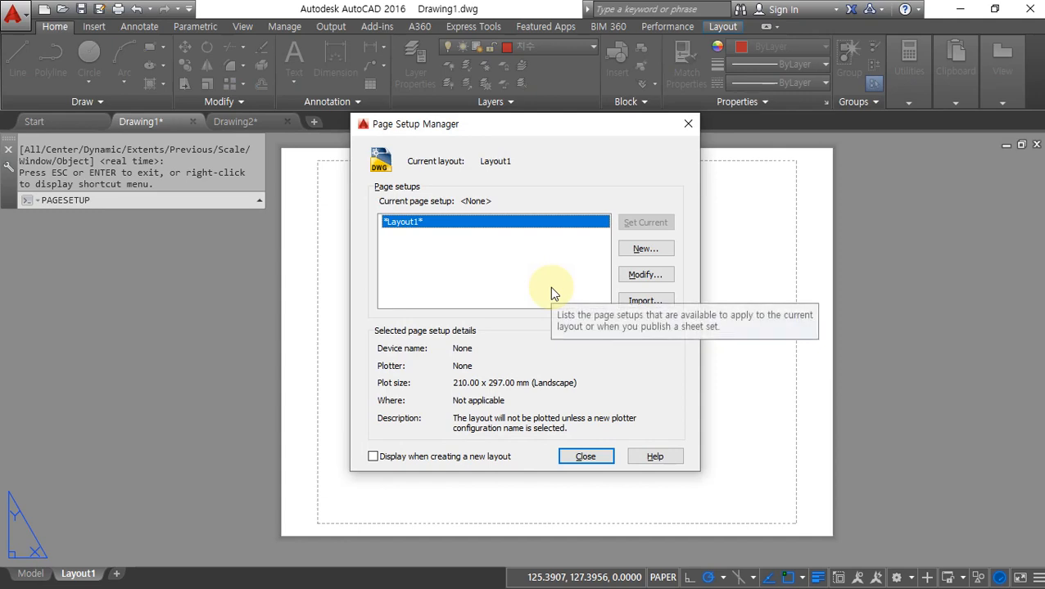
pyautogui.press('Escape')
# Restore the window to a smaller size, view the Page Setup Manager through Layout1's own options, close it and maximize the window.
pyautogui.moveTo(409, 9)
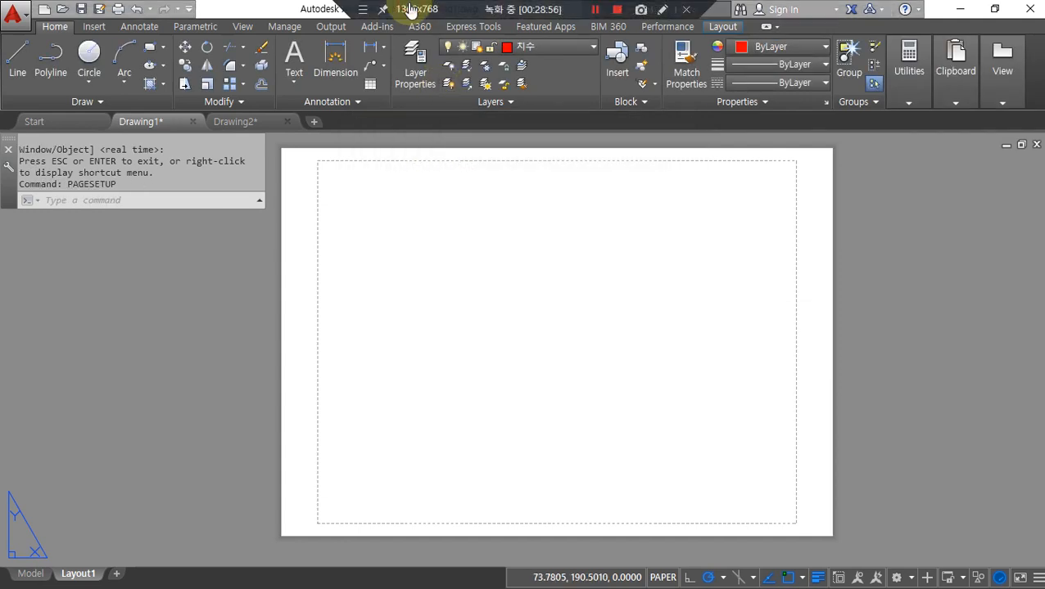
pyautogui.doubleClick(280, 8)
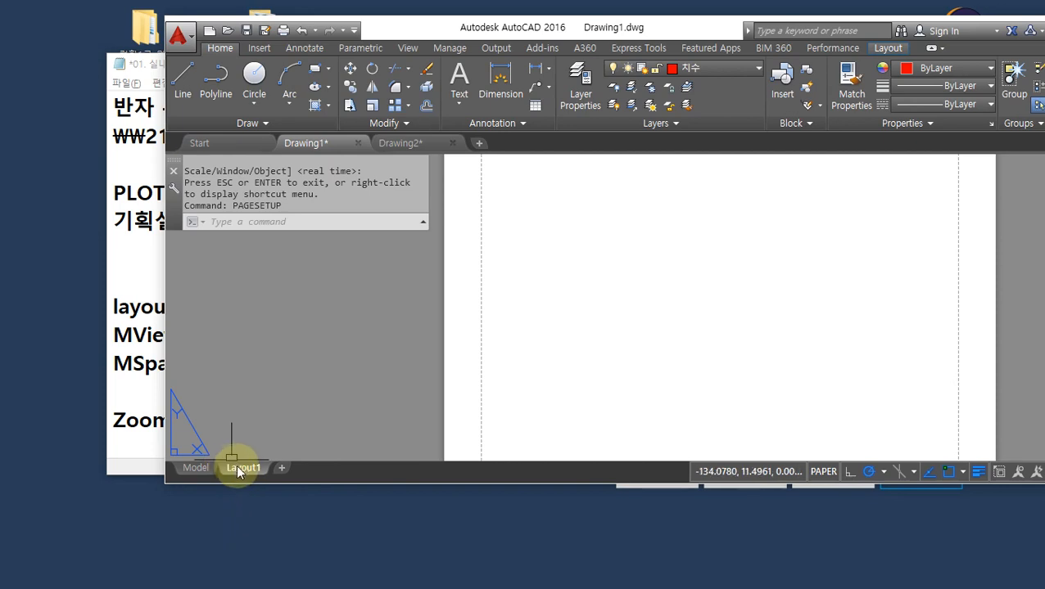
pyautogui.moveTo(236, 467)
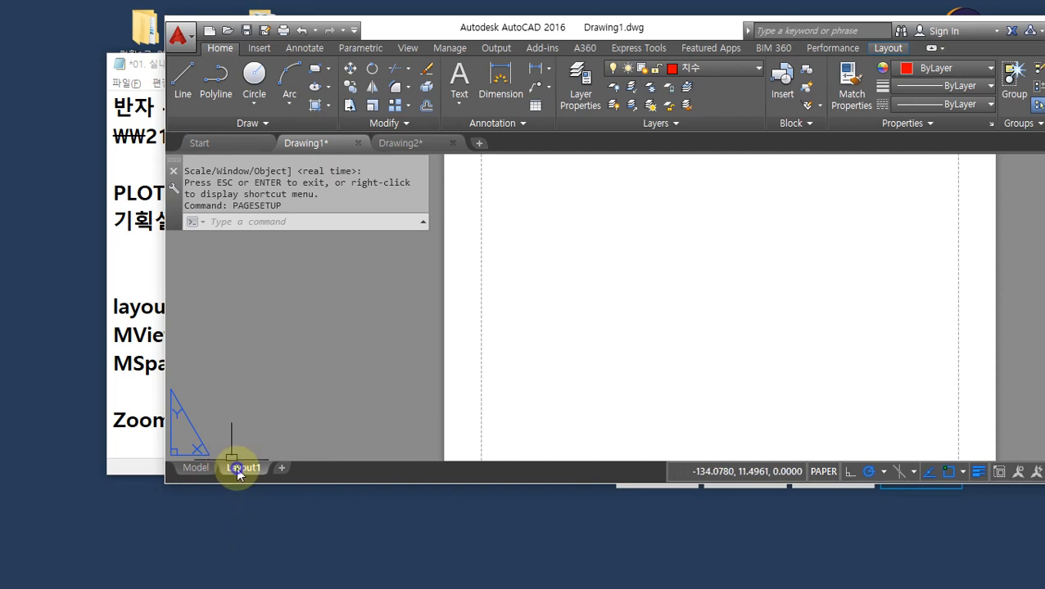
pyautogui.rightClick(236, 467)
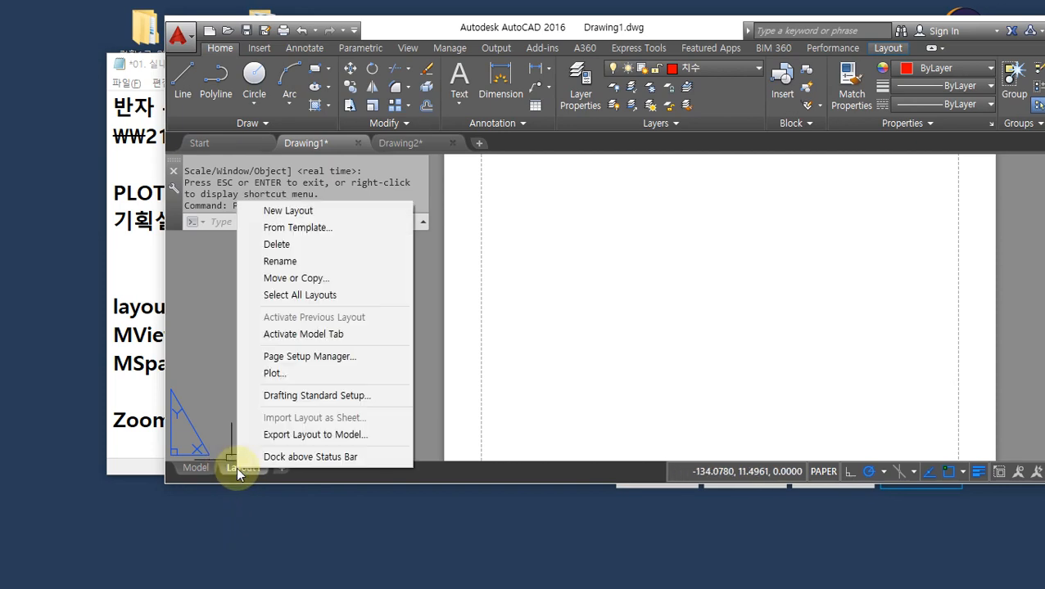
pyautogui.click(385, 359)
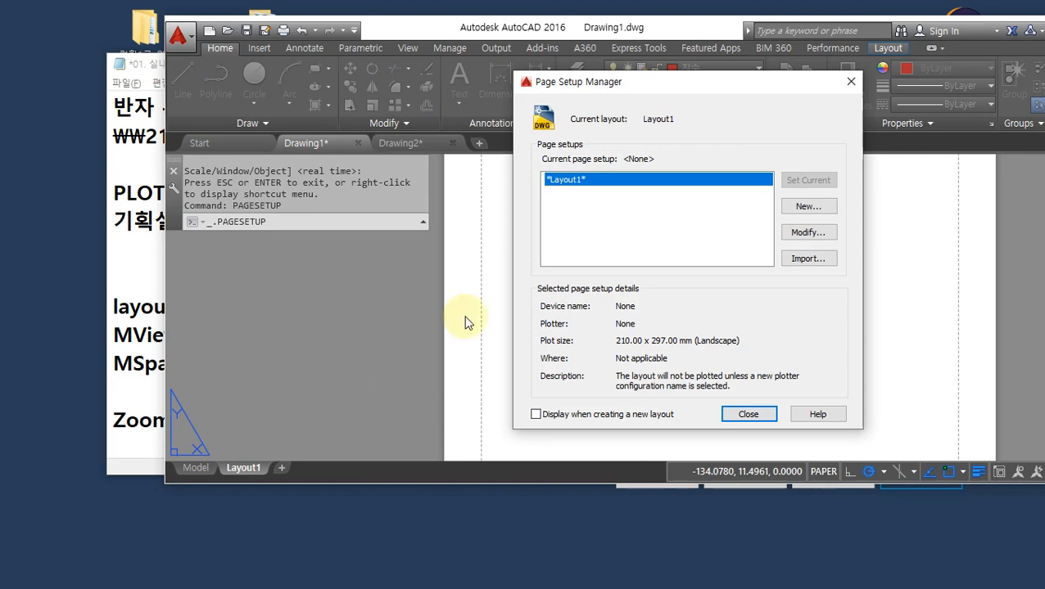
pyautogui.press('Escape')
pyautogui.doubleClick(628, 28)
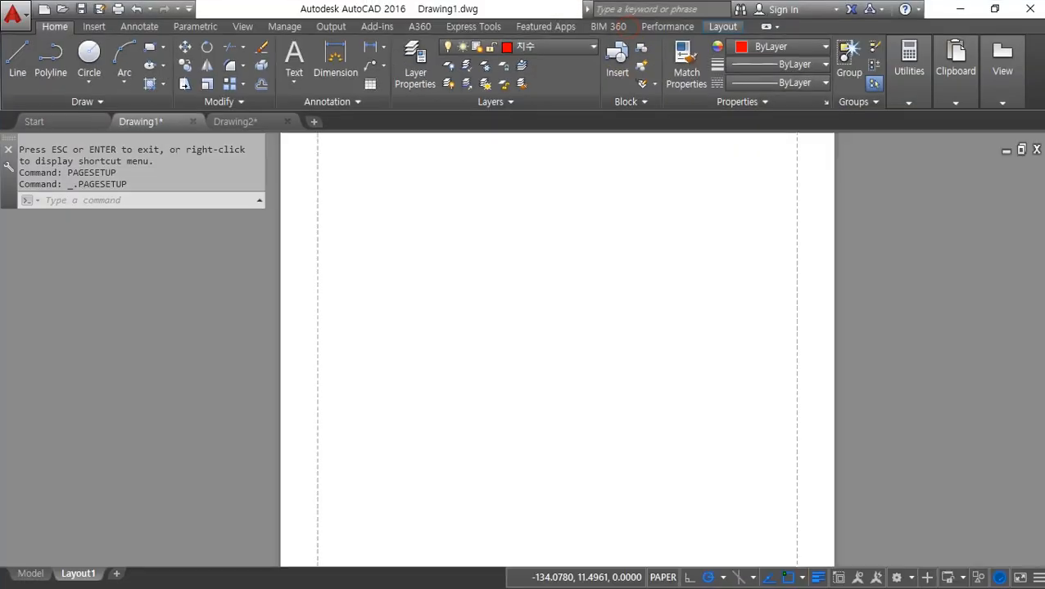
# Open Layout1's page setup for modification and choose Adobe PDF as the printer/plotter.
pyautogui.rightClick(75, 576)
pyautogui.click(181, 461)
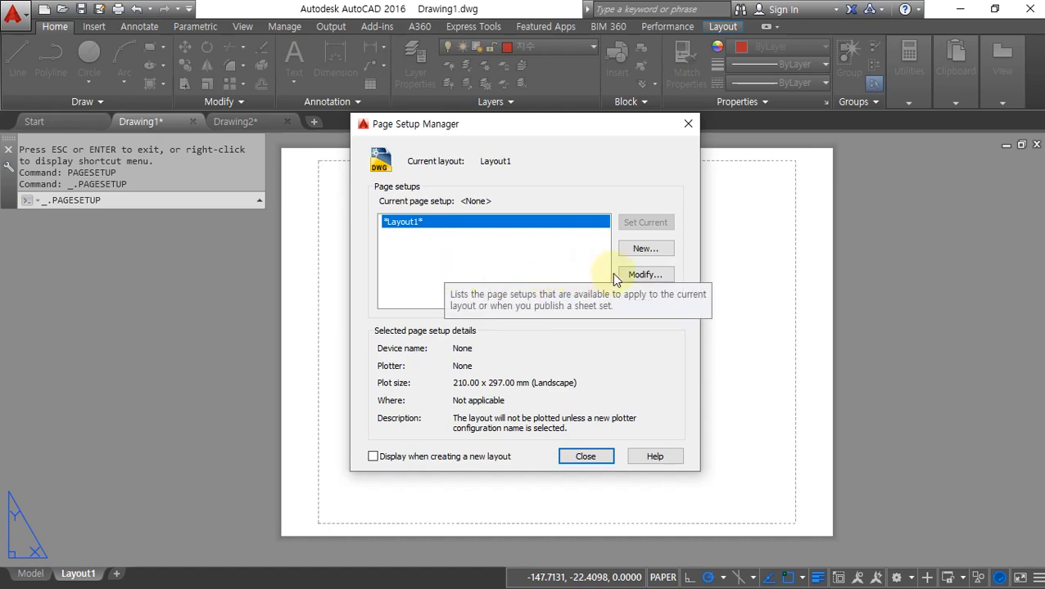
pyautogui.click(640, 278)
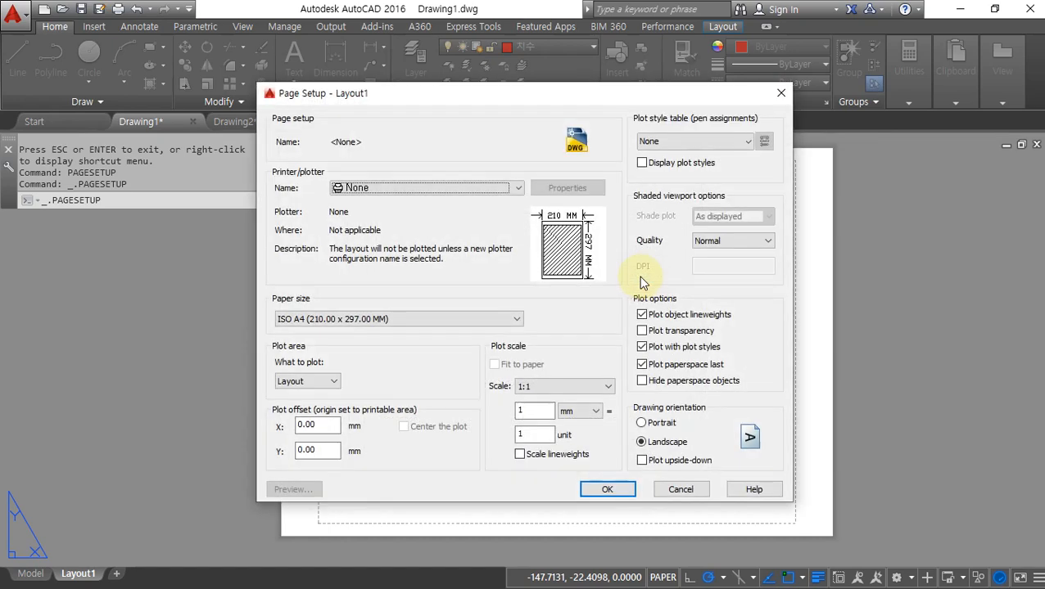
pyautogui.moveTo(508, 72)
pyautogui.mouseDown()
pyautogui.moveTo(659, 86)
pyautogui.moveTo(583, 501)
pyautogui.moveTo(473, 131)
pyautogui.moveTo(620, 149)
pyautogui.mouseUp()
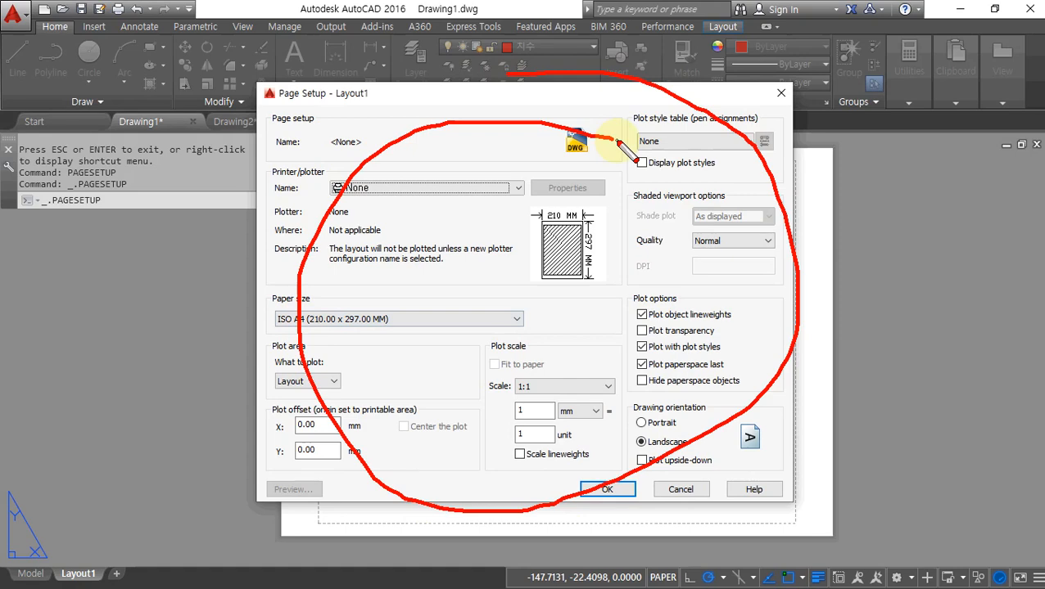
pyautogui.press('Escape')
pyautogui.click(422, 187)
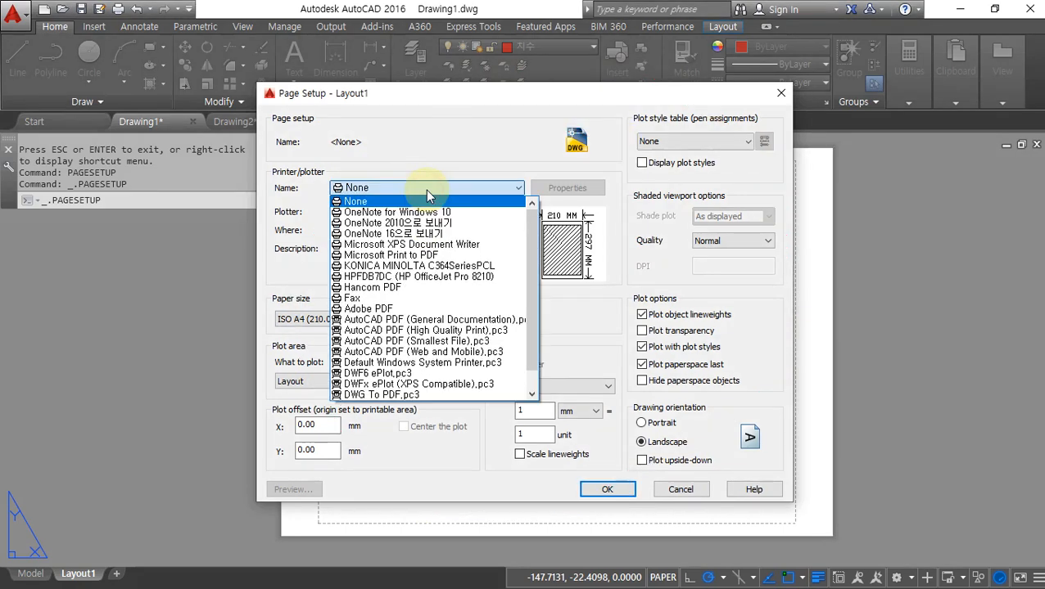
pyautogui.click(410, 308)
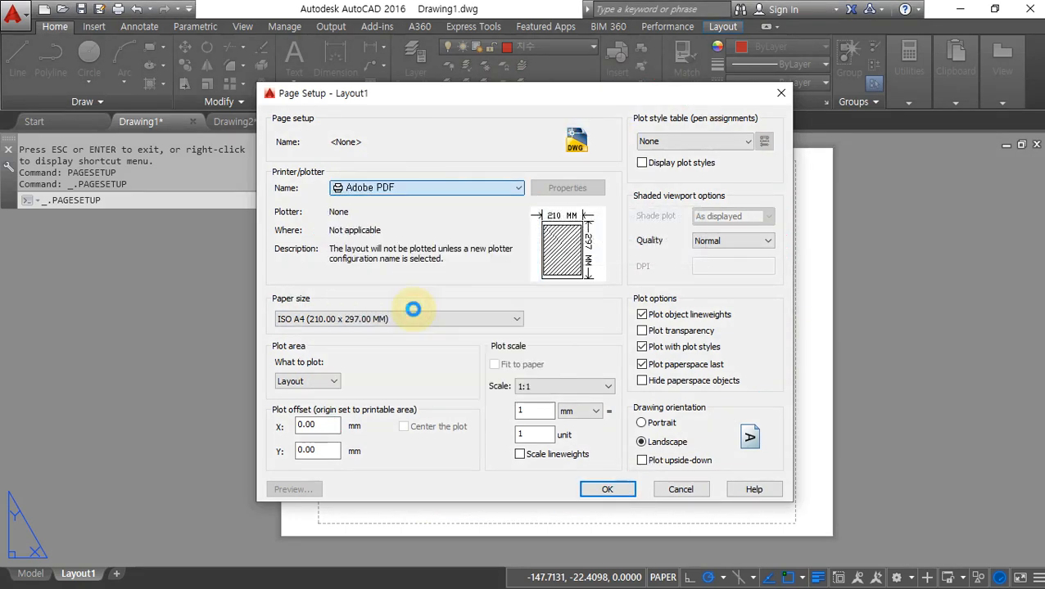
pyautogui.moveTo(408, 240)
pyautogui.mouseDown()
pyautogui.moveTo(396, 140)
pyautogui.moveTo(427, 234)
pyautogui.mouseUp()
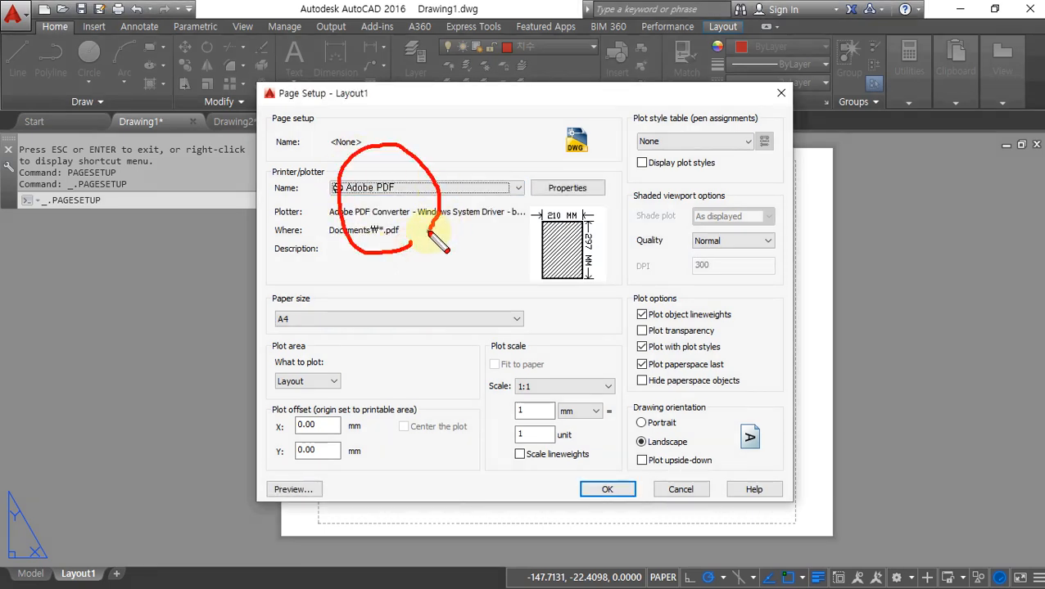
pyautogui.moveTo(304, 281)
pyautogui.mouseDown()
pyautogui.moveTo(278, 360)
pyautogui.moveTo(343, 297)
pyautogui.mouseUp()
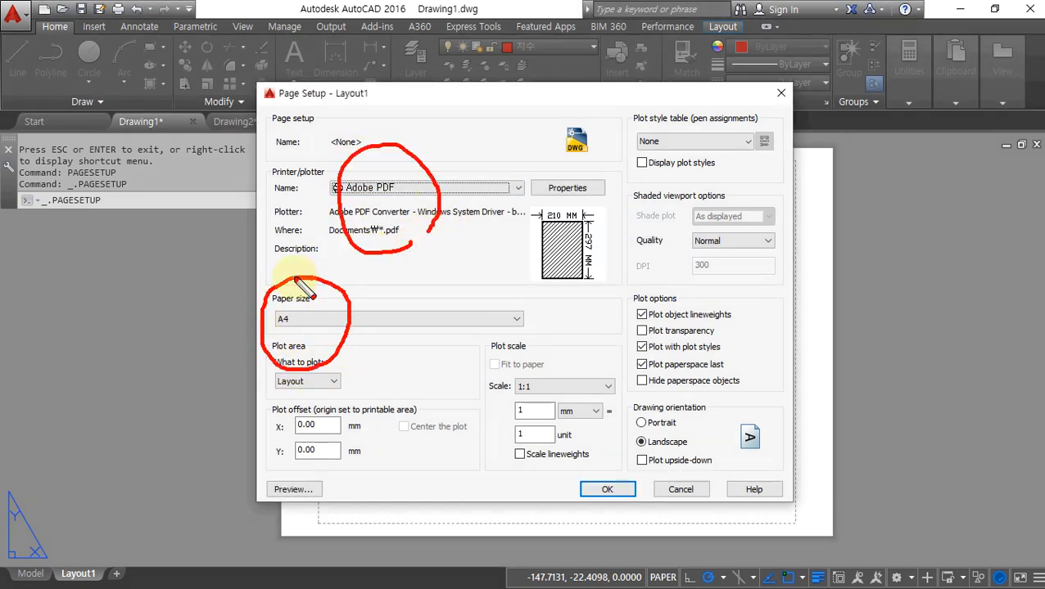
pyautogui.moveTo(329, 344)
pyautogui.mouseDown()
pyautogui.moveTo(262, 379)
pyautogui.moveTo(344, 375)
pyautogui.moveTo(317, 359)
pyautogui.mouseUp()
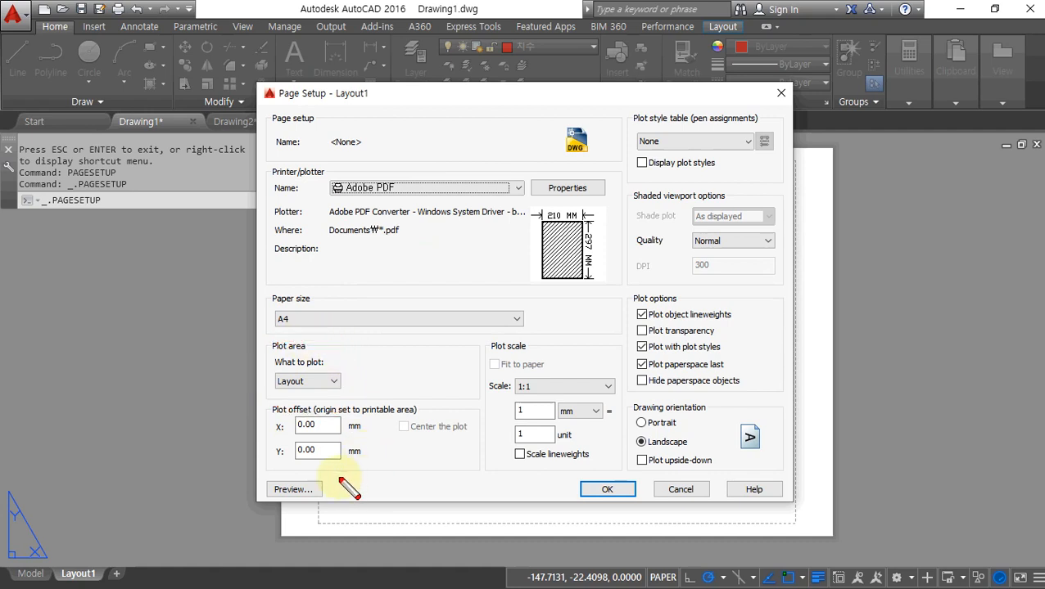
pyautogui.moveTo(342, 479)
pyautogui.mouseDown()
pyautogui.moveTo(381, 413)
pyautogui.moveTo(368, 493)
pyautogui.mouseUp()
pyautogui.moveTo(565, 465)
pyautogui.mouseDown()
pyautogui.moveTo(524, 377)
pyautogui.moveTo(560, 468)
pyautogui.mouseUp()
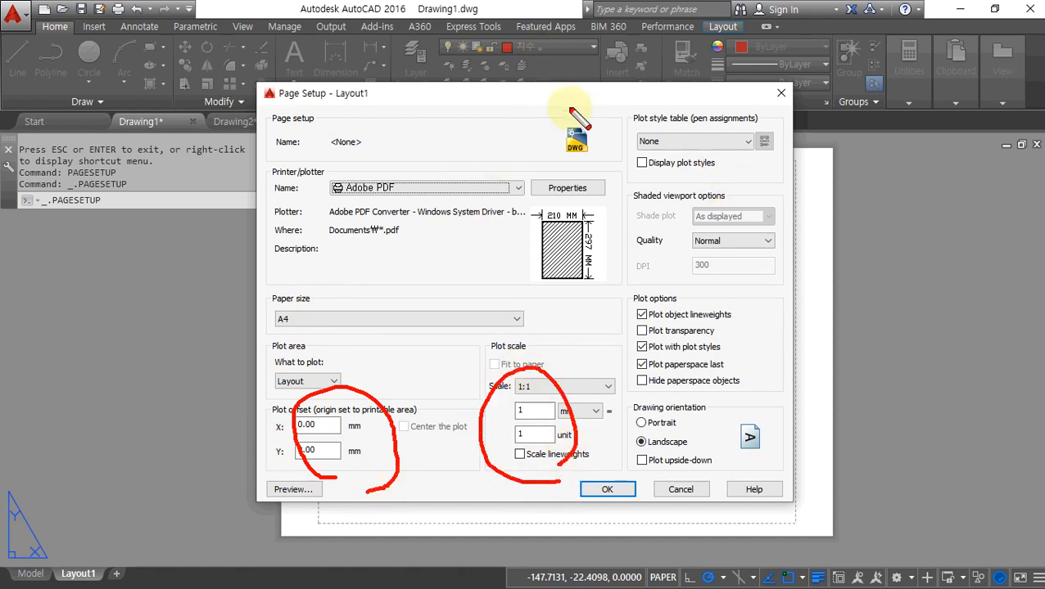
pyautogui.moveTo(374, 218)
pyautogui.mouseDown()
pyautogui.moveTo(397, 168)
pyautogui.moveTo(364, 226)
pyautogui.mouseUp()
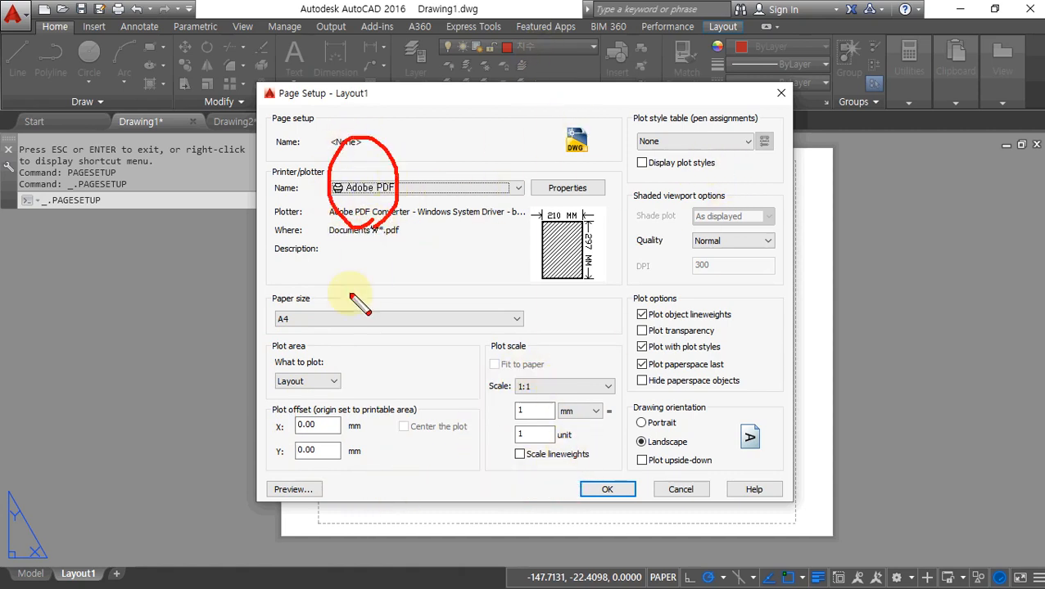
pyautogui.moveTo(348, 295)
pyautogui.mouseDown()
pyautogui.moveTo(275, 349)
pyautogui.moveTo(314, 358)
pyautogui.mouseUp()
pyautogui.moveTo(703, 164); pyautogui.dragTo(724, 185)
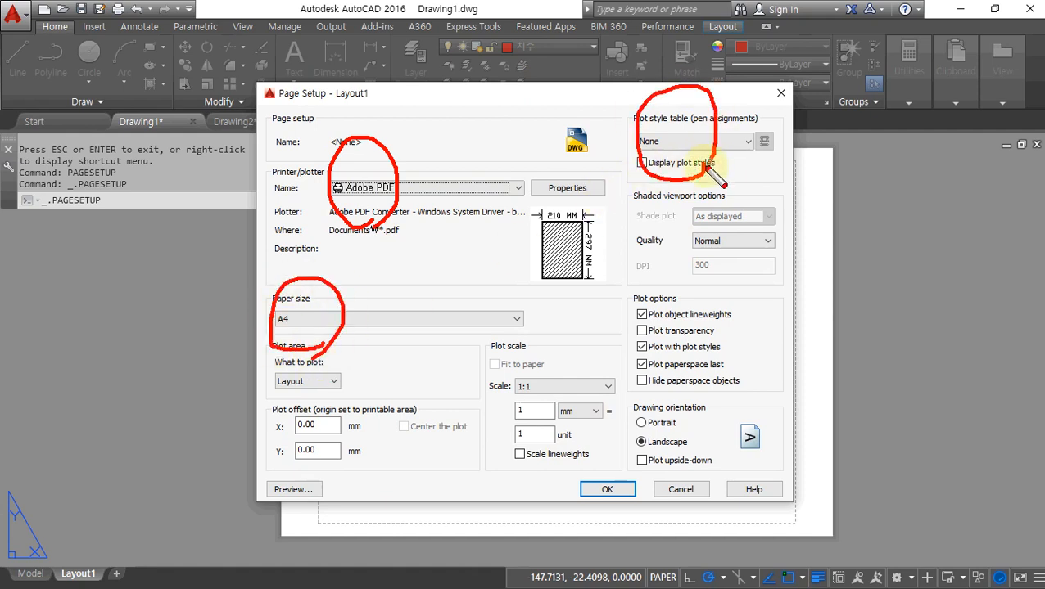
# Assign the monochrome.ctb plot style table to Layout1's page setup, apply it and close the Page Setup Manager.
pyautogui.click(747, 141)
pyautogui.click(706, 223)
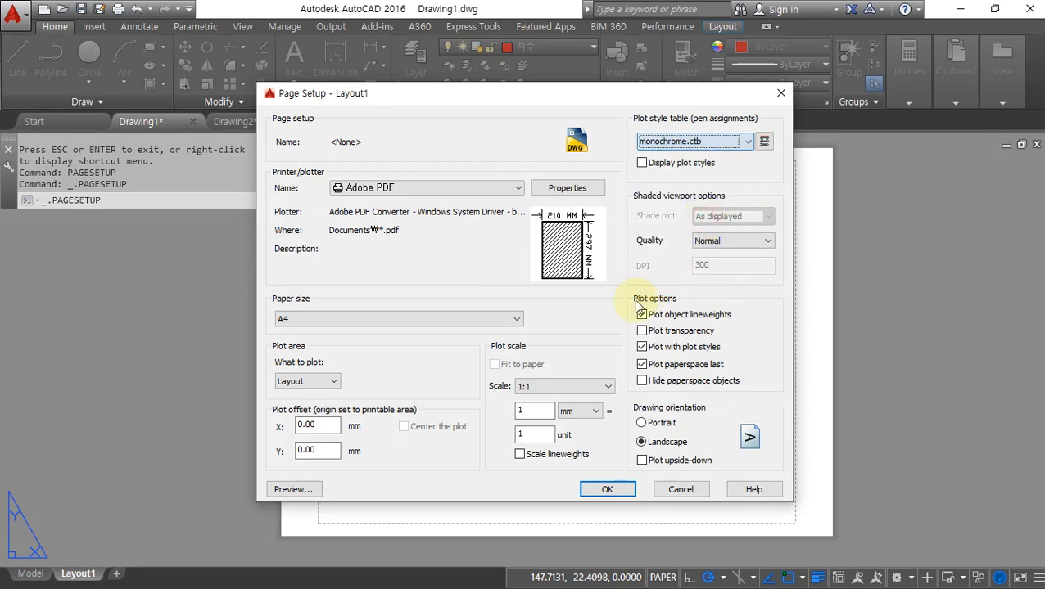
pyautogui.moveTo(381, 233); pyautogui.dragTo(414, 236)
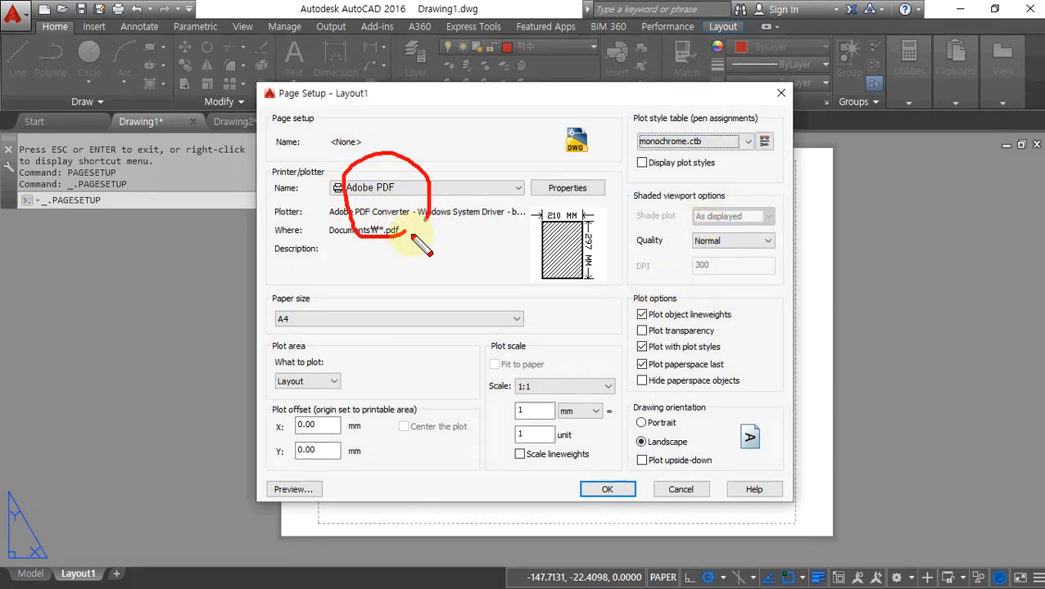
pyautogui.moveTo(327, 318)
pyautogui.mouseDown()
pyautogui.moveTo(268, 304)
pyautogui.moveTo(315, 348)
pyautogui.mouseUp()
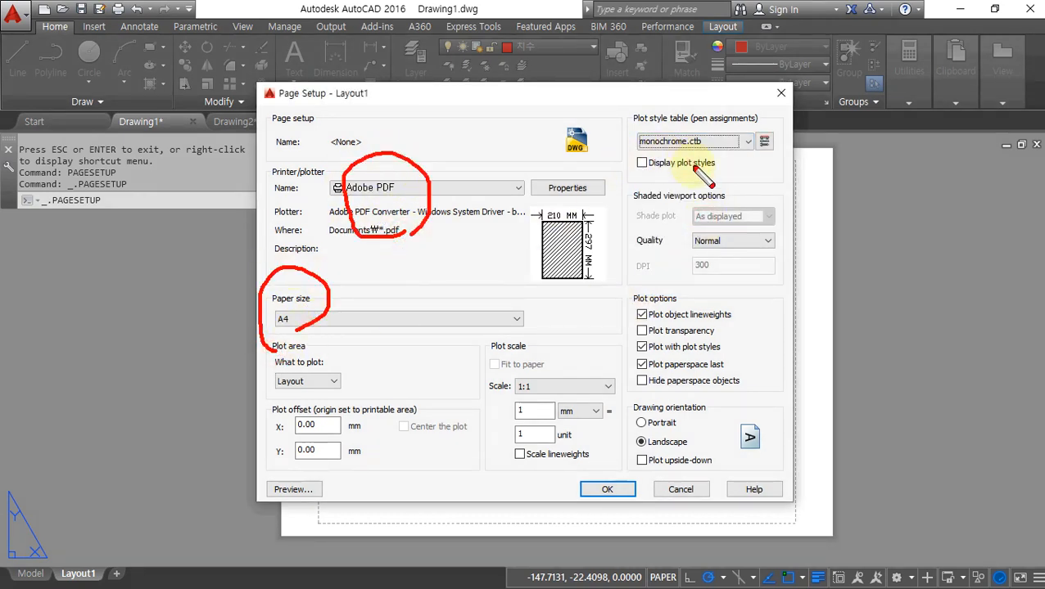
pyautogui.moveTo(703, 175)
pyautogui.mouseDown()
pyautogui.moveTo(687, 104)
pyautogui.moveTo(708, 187)
pyautogui.mouseUp()
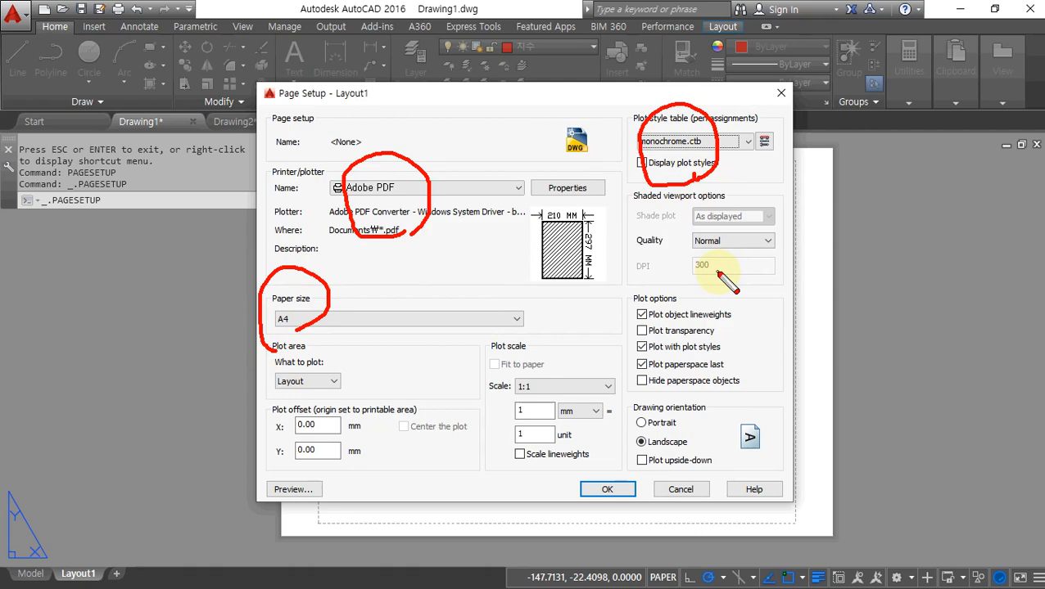
pyautogui.click(607, 488)
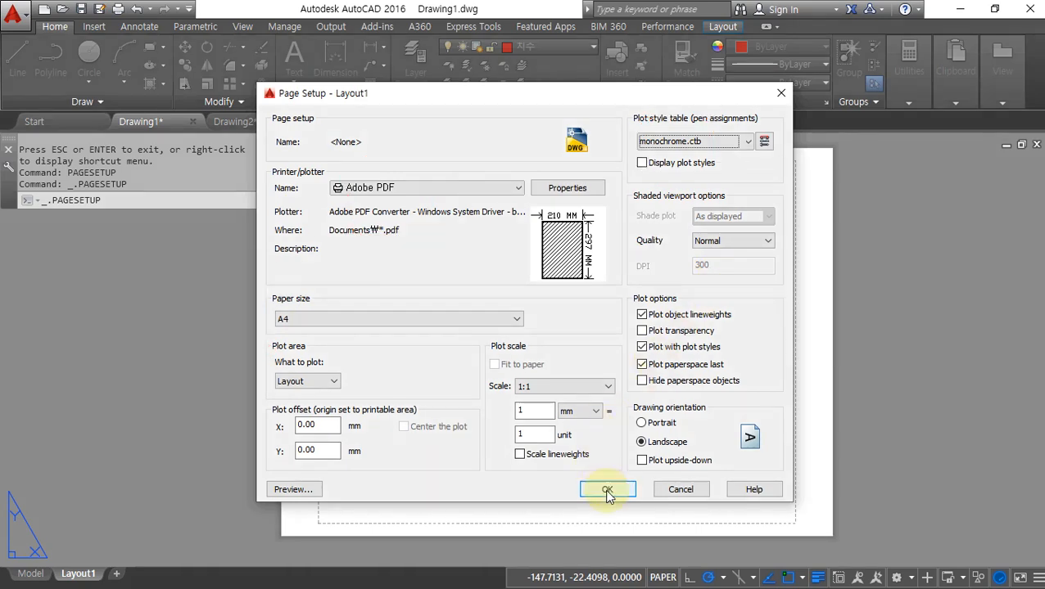
pyautogui.click(602, 464)
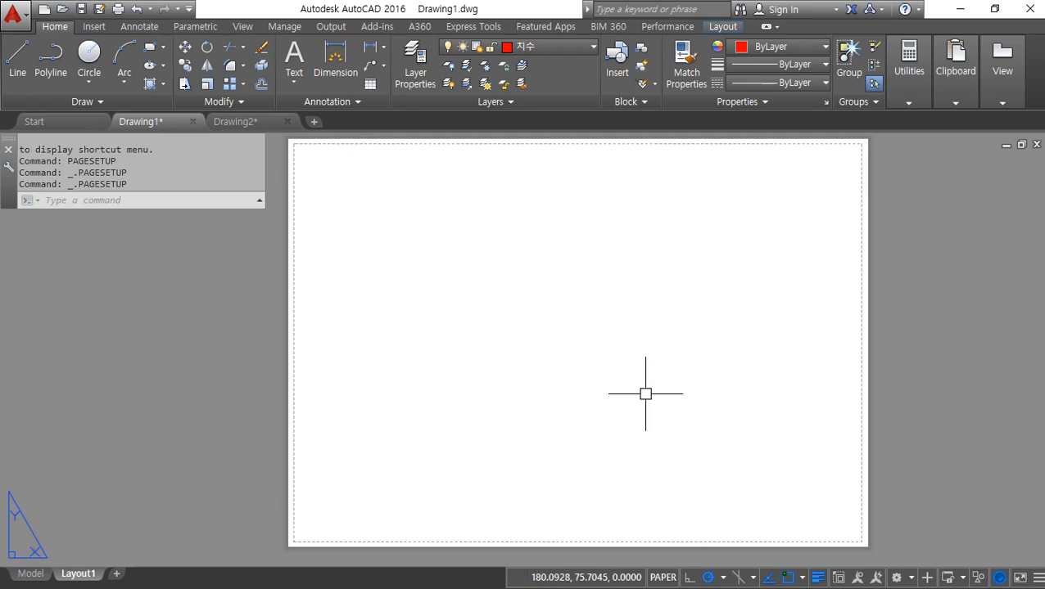
pyautogui.moveTo(604, 402)
pyautogui.mouseDown()
pyautogui.moveTo(627, 384)
pyautogui.moveTo(597, 421)
pyautogui.mouseUp()
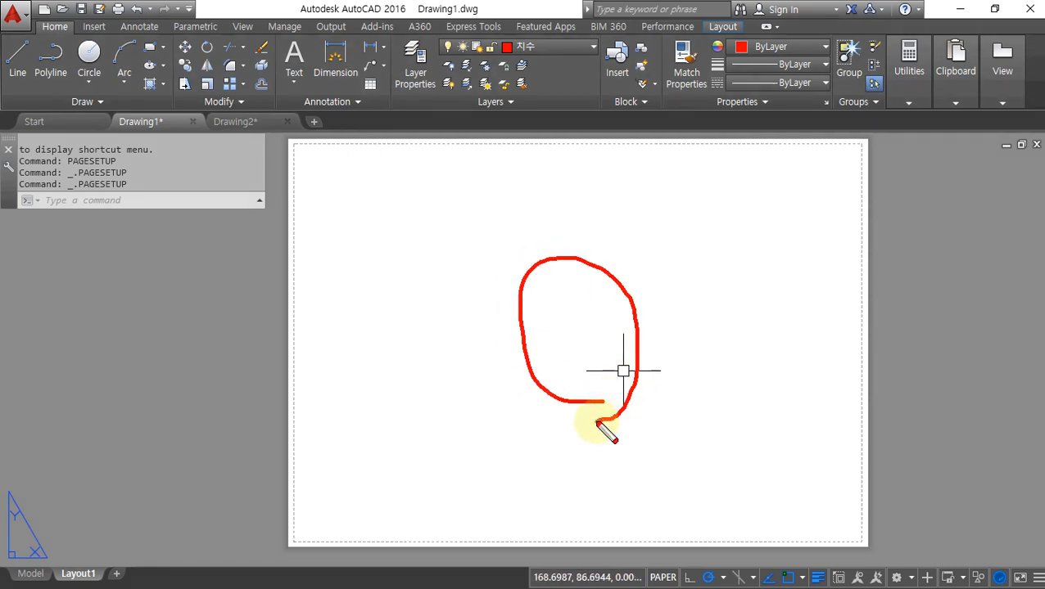
pyautogui.moveTo(280, 540)
pyautogui.mouseDown()
pyautogui.moveTo(284, 174)
pyautogui.moveTo(459, 137)
pyautogui.moveTo(816, 138)
pyautogui.moveTo(891, 244)
pyautogui.moveTo(891, 547)
pyautogui.moveTo(280, 560)
pyautogui.mouseUp()
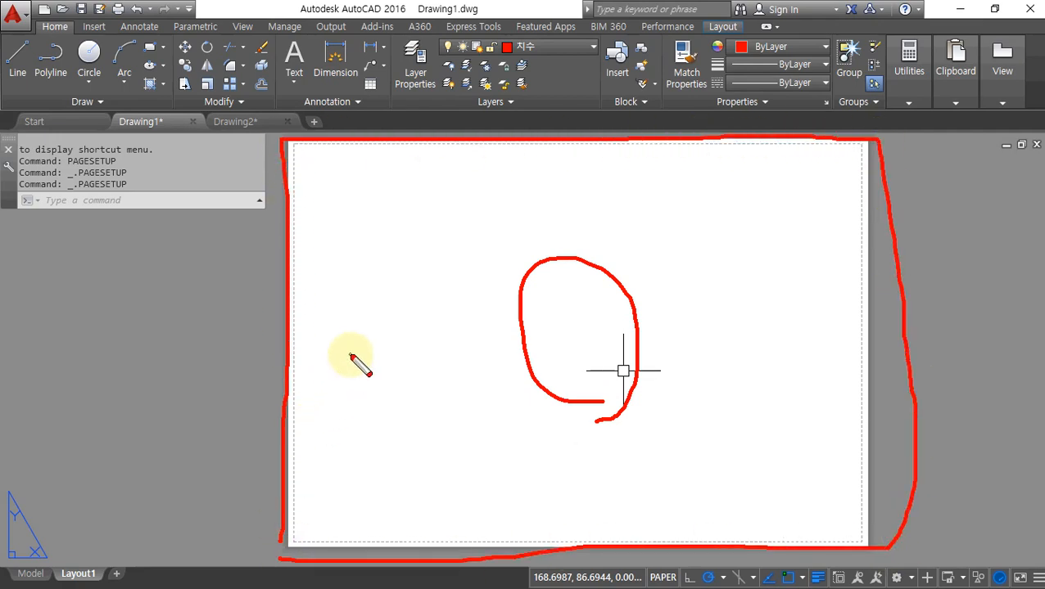
pyautogui.press('e')
pyautogui.moveTo(319, 321)
pyautogui.mouseDown()
pyautogui.moveTo(289, 312)
pyautogui.moveTo(333, 330)
pyautogui.mouseUp()
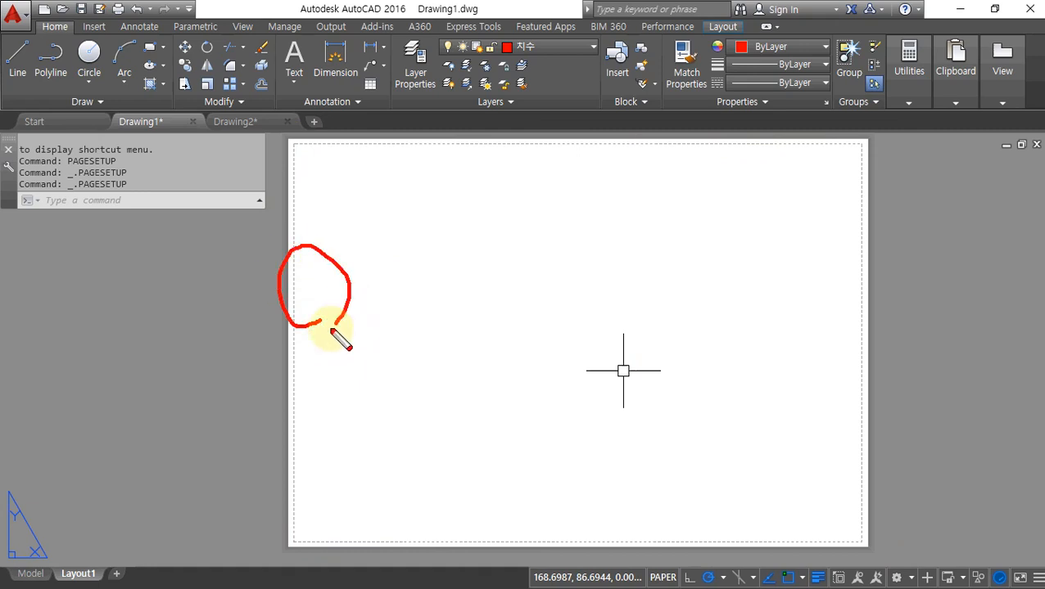
pyautogui.moveTo(532, 354)
pyautogui.mouseDown()
pyautogui.moveTo(459, 350)
pyautogui.moveTo(501, 359)
pyautogui.mouseUp()
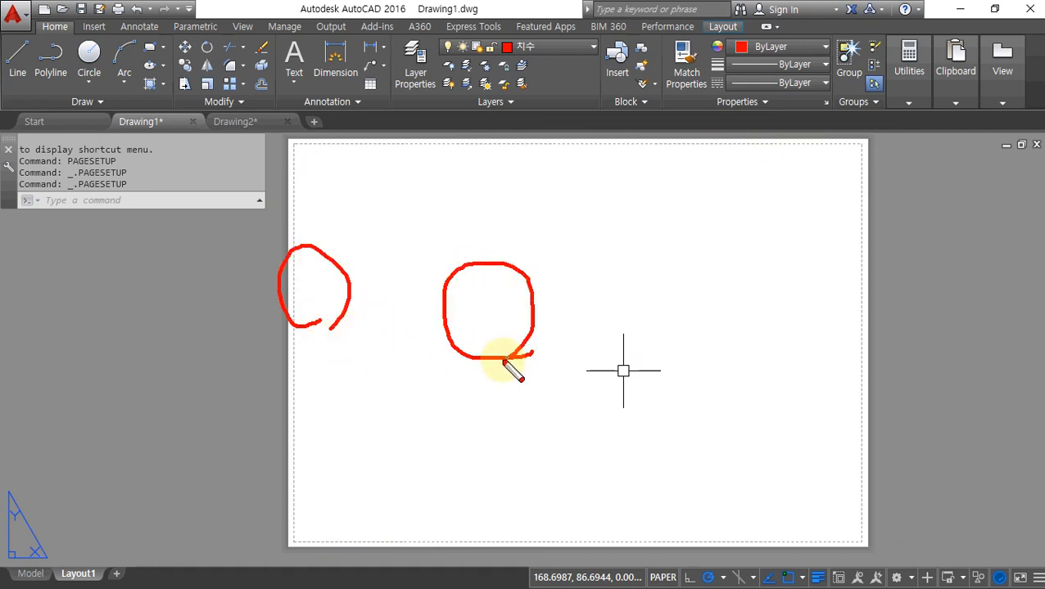
pyautogui.moveTo(554, 332); pyautogui.dragTo(578, 349)
pyautogui.press('Escape')
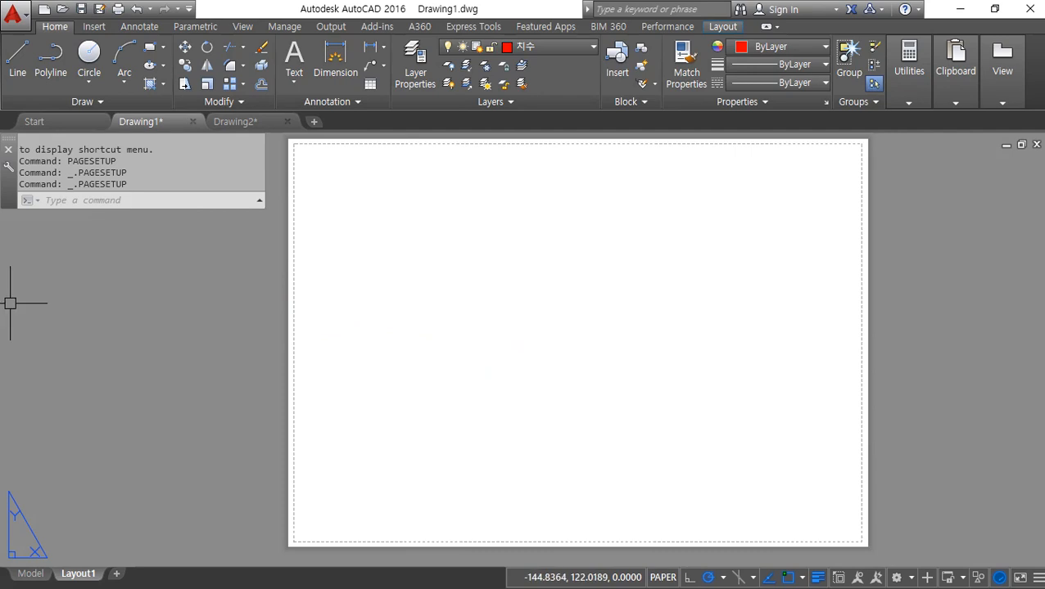
# Switch to the Notepad notes and add a line reading "limits" below the Zoom entry.
pyautogui.hotkey('alt', 'Tab')
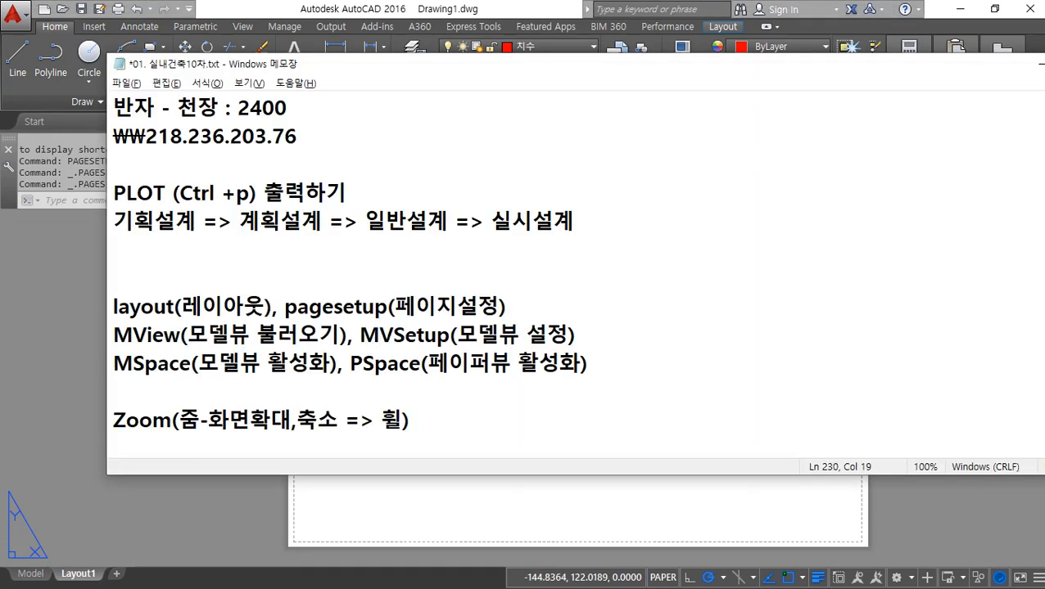
pyautogui.click(446, 431)
pyautogui.press('Return')
pyautogui.write('limits')
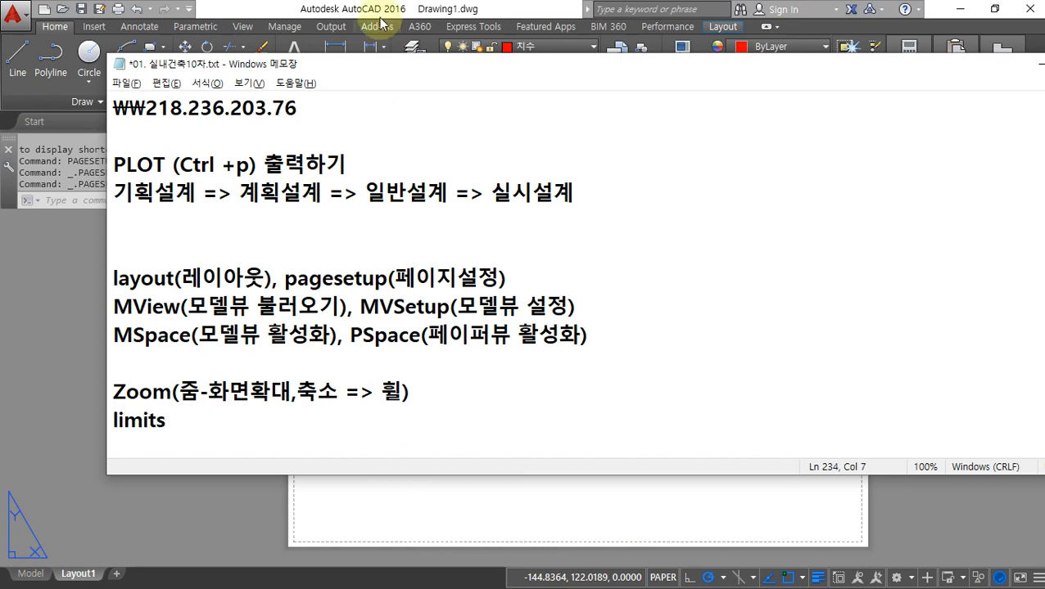
# Switch back to AutoCAD, run LIMITS accepting both default paper space corners, and enlarge the command window to show more history.
pyautogui.click(233, 7)
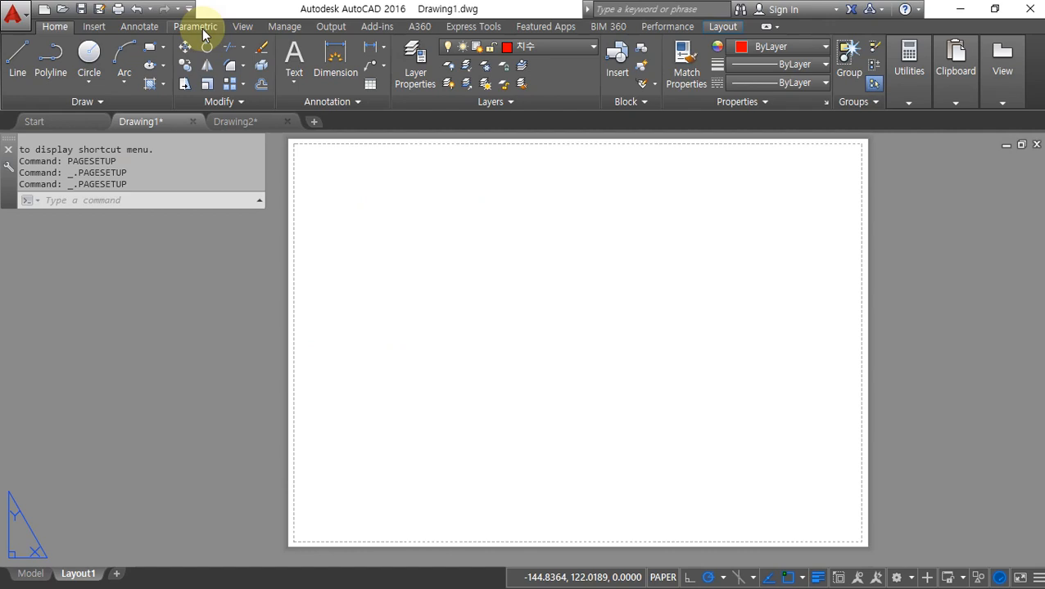
pyautogui.write('limit')
pyautogui.press('Return')
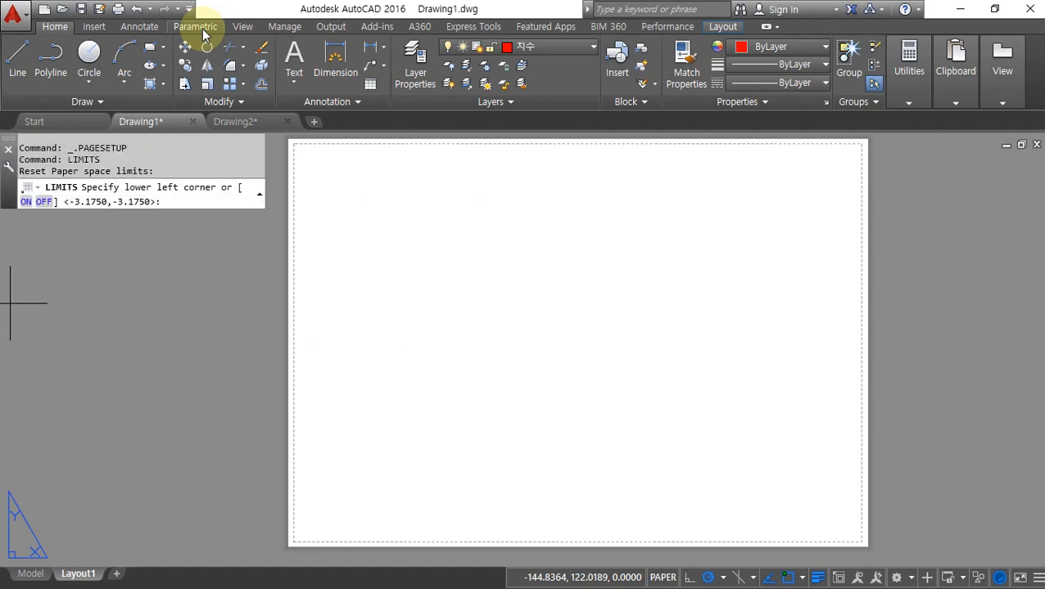
pyautogui.press('Return')
pyautogui.hotkey('ctrl', 'alt', 'd')
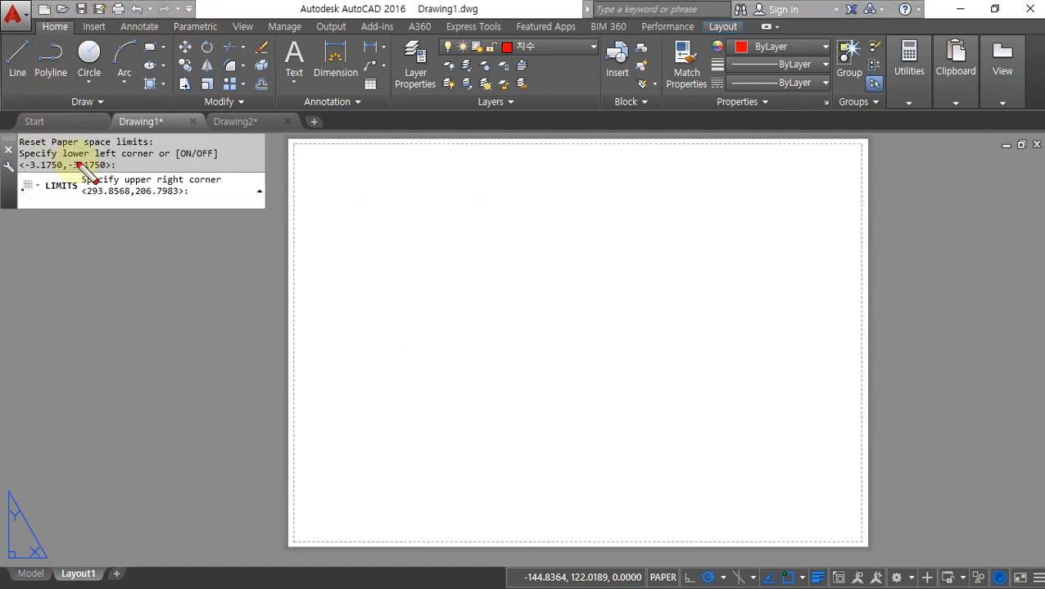
pyautogui.moveTo(118, 175); pyautogui.dragTo(16, 173)
pyautogui.moveTo(188, 202); pyautogui.dragTo(74, 202)
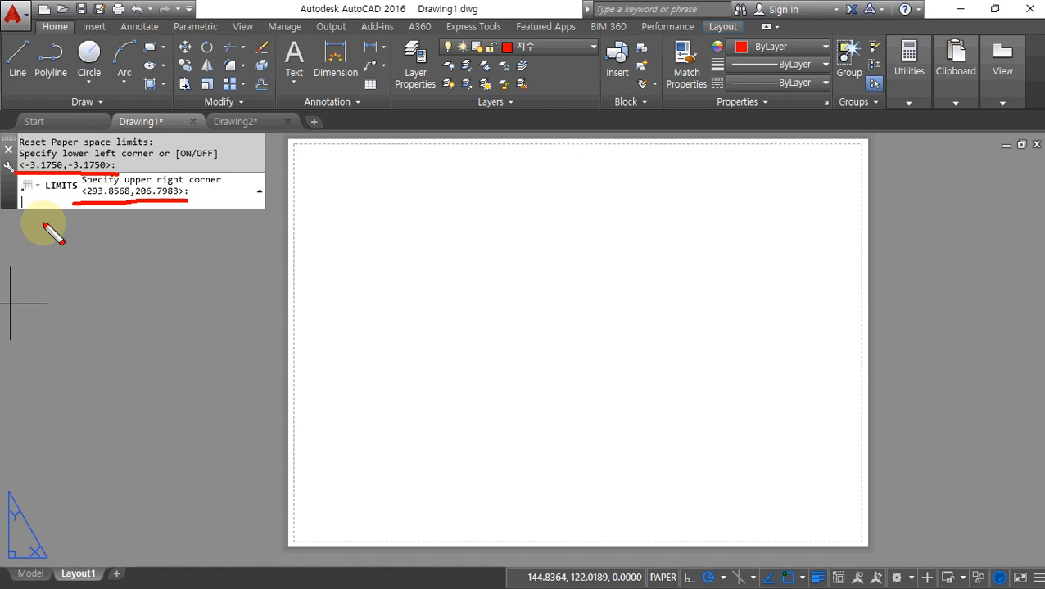
pyautogui.press('Escape')
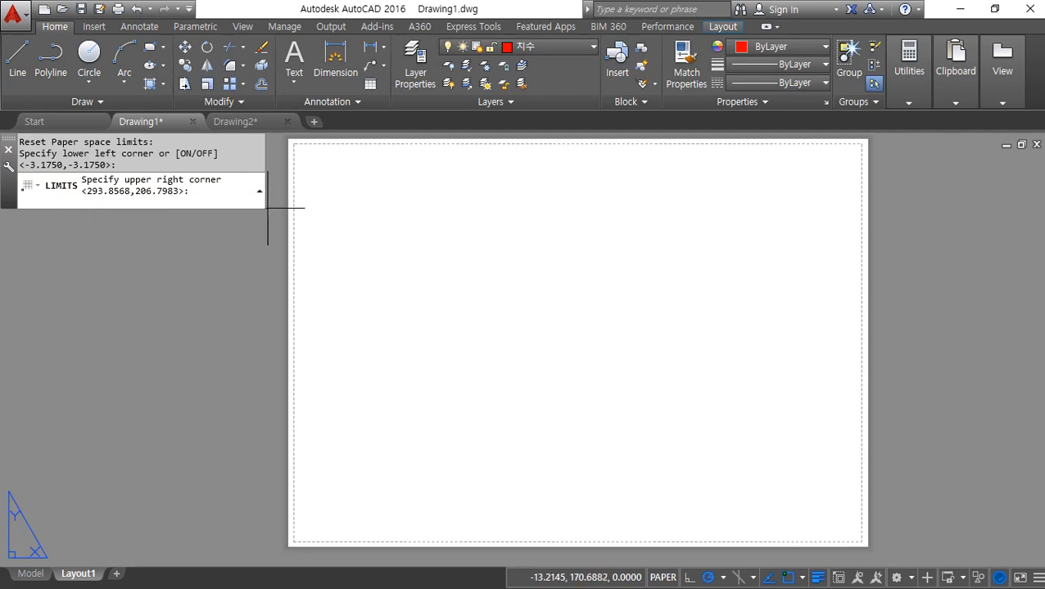
pyautogui.moveTo(261, 206); pyautogui.dragTo(659, 373)
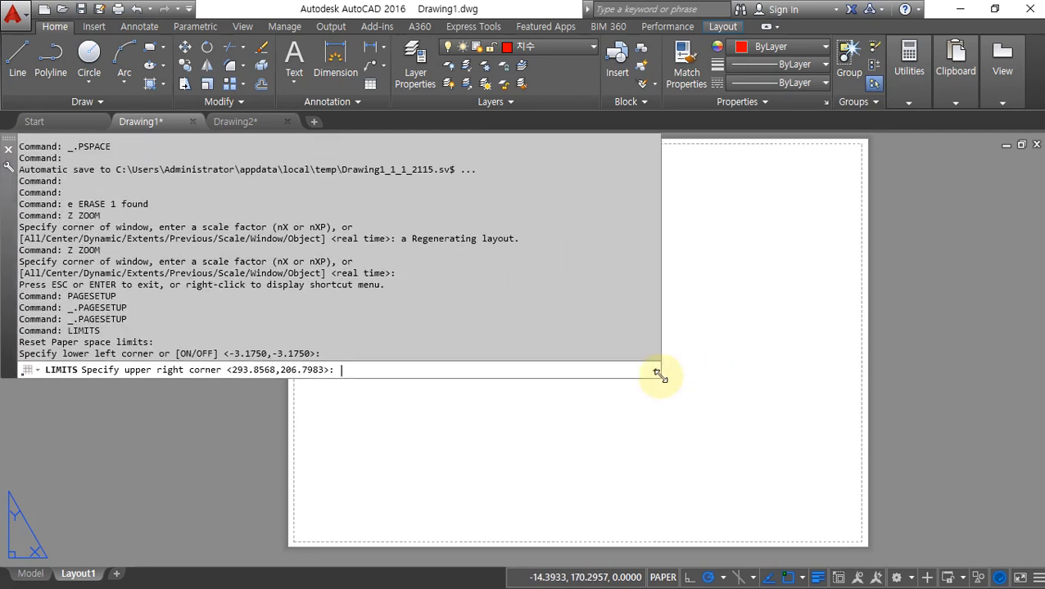
pyautogui.press('Return')
pyautogui.write('re')
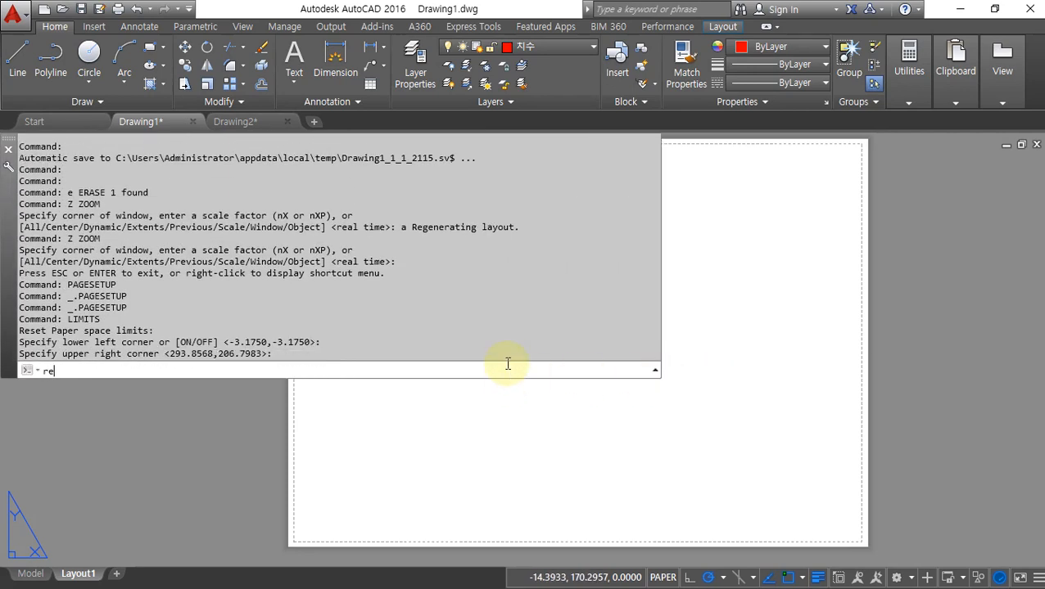
pyautogui.write('c')
pyautogui.press('Return')
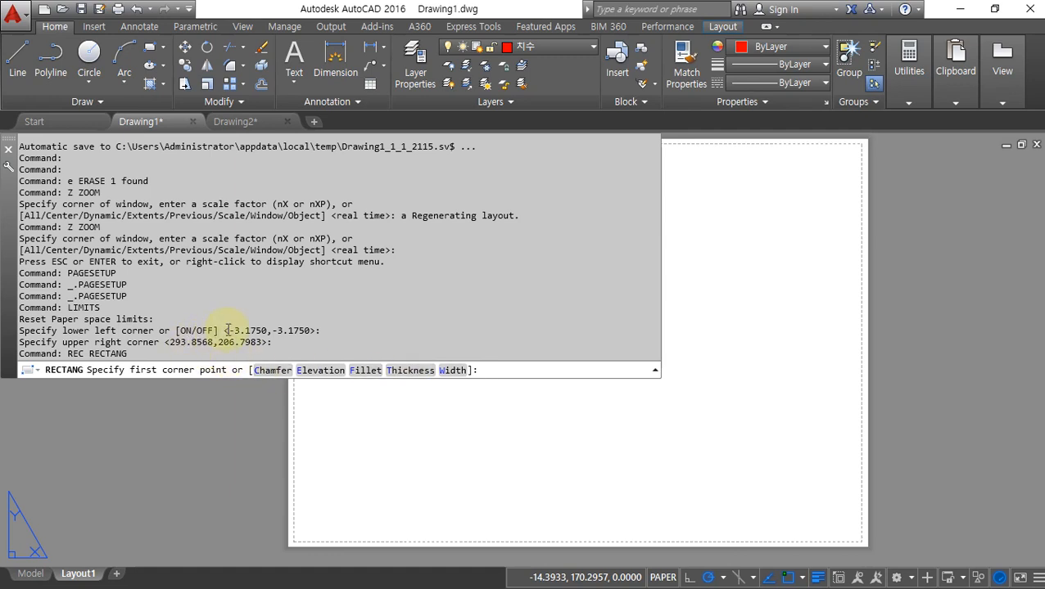
pyautogui.moveTo(228, 330); pyautogui.dragTo(308, 328)
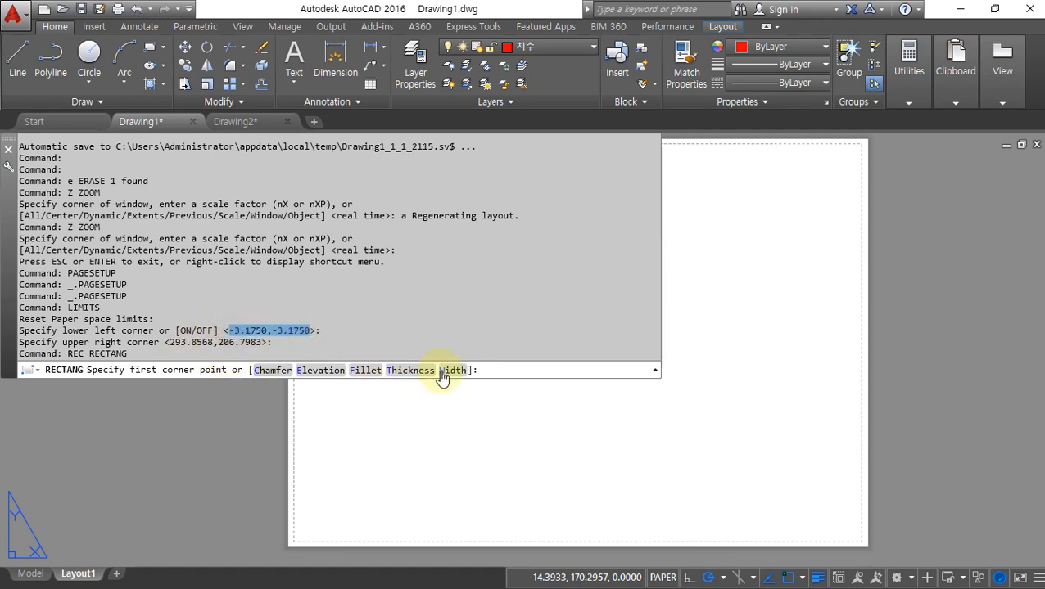
pyautogui.hotkey('ctrl', 'c')
pyautogui.hotkey('ctrl', 'v')
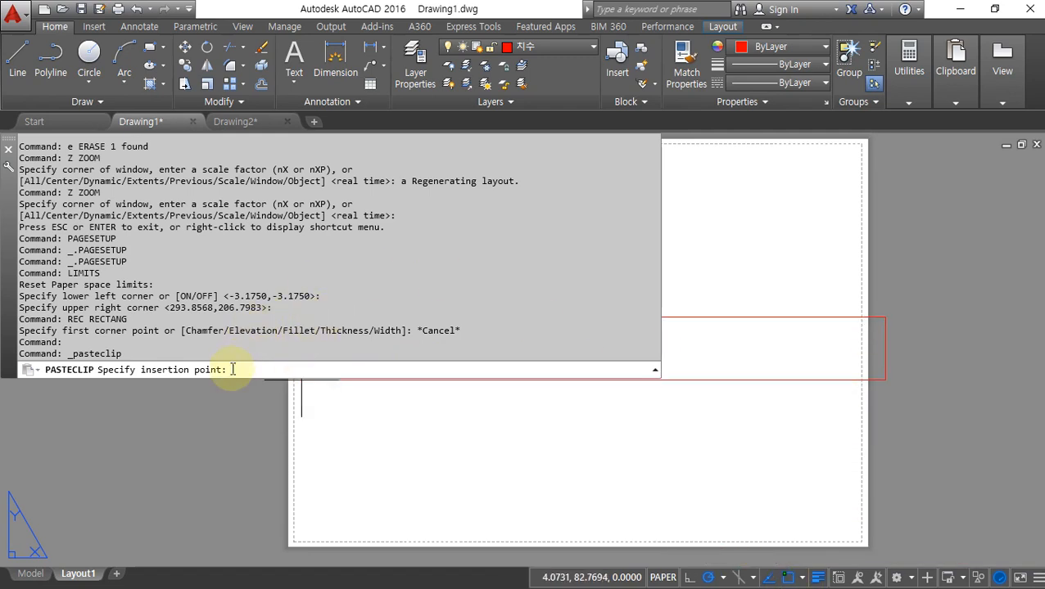
pyautogui.press('Escape')
pyautogui.press('Escape')
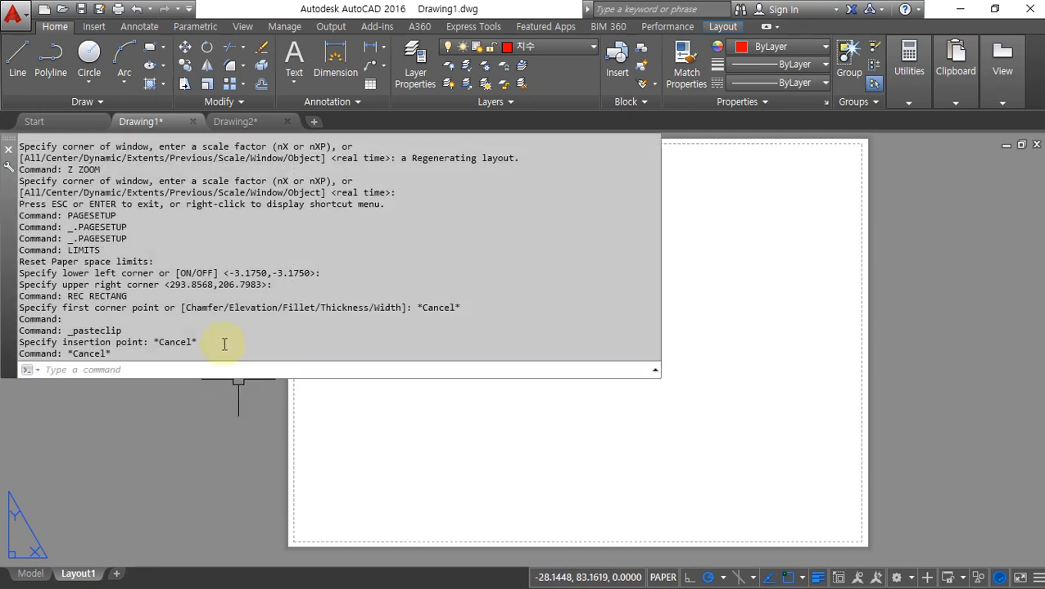
pyautogui.press('Return')
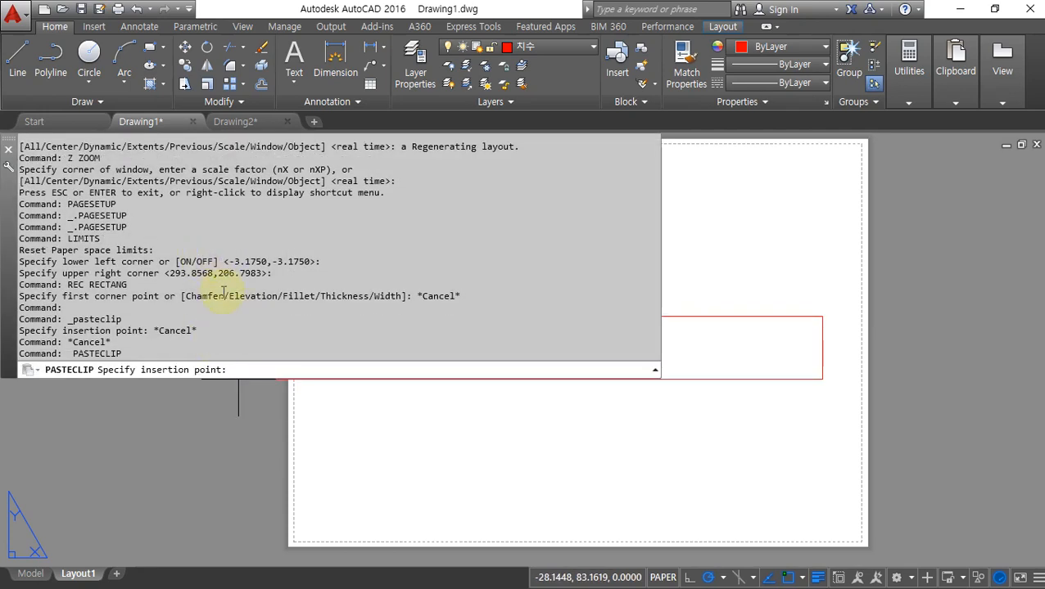
pyautogui.press('Escape')
# Start a rectangle on Layout1 with its first corner at the lower-left limit copied from the command history, -3.1750,-3.1750.
pyautogui.press('Return')
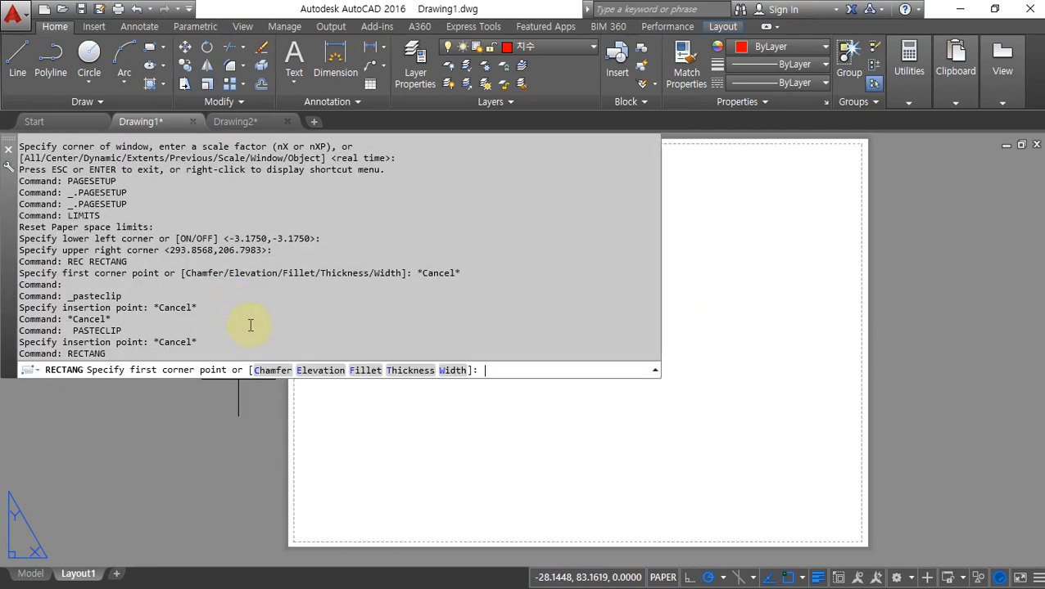
pyautogui.moveTo(231, 239); pyautogui.dragTo(309, 239)
pyautogui.rightClick(286, 239)
pyautogui.click(326, 315)
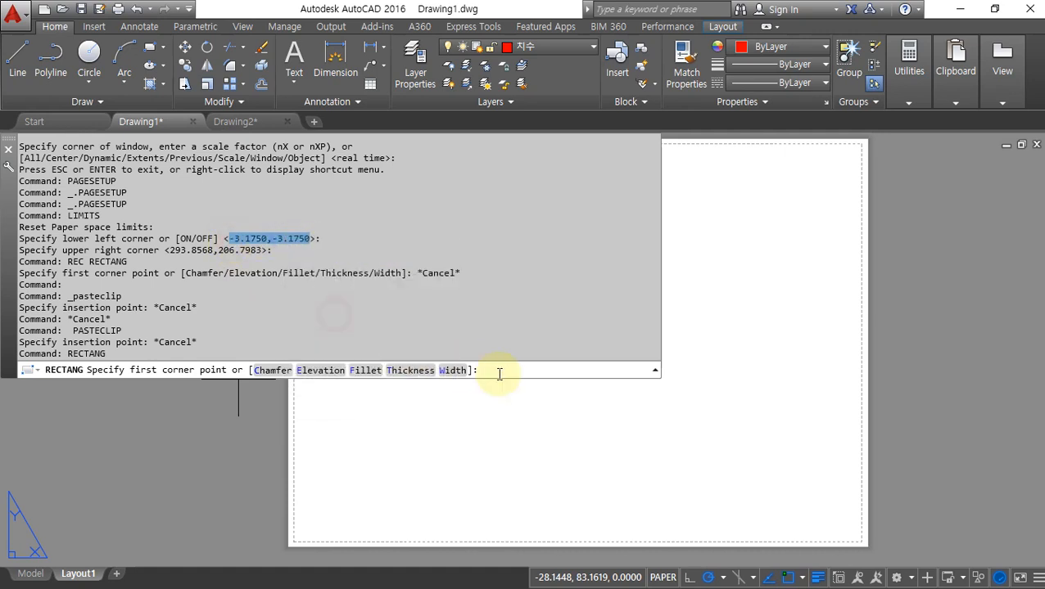
pyautogui.click(504, 374)
pyautogui.rightClick(503, 375)
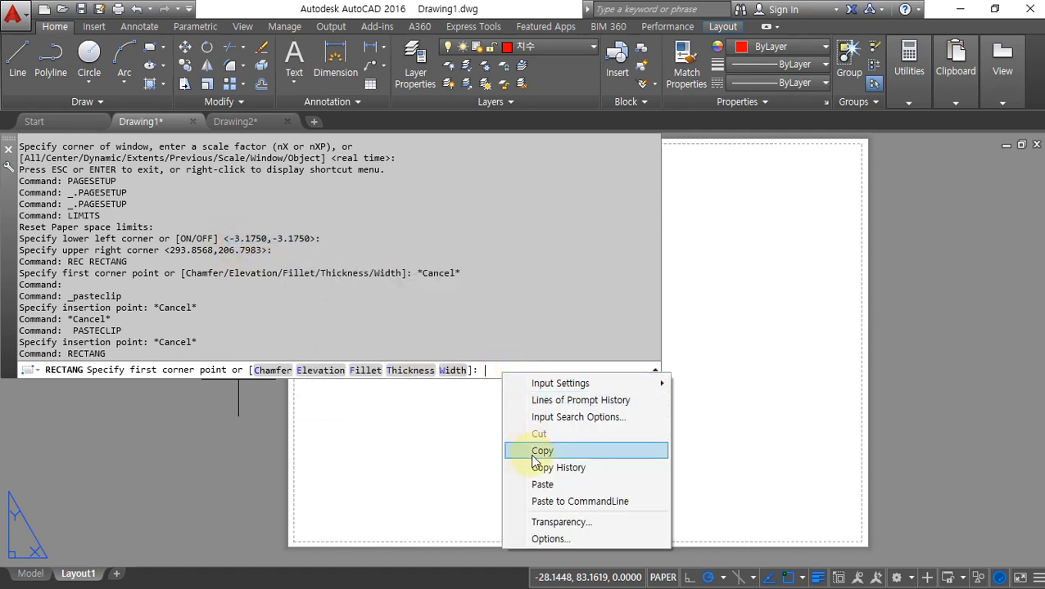
pyautogui.click(541, 485)
pyautogui.press('Return')
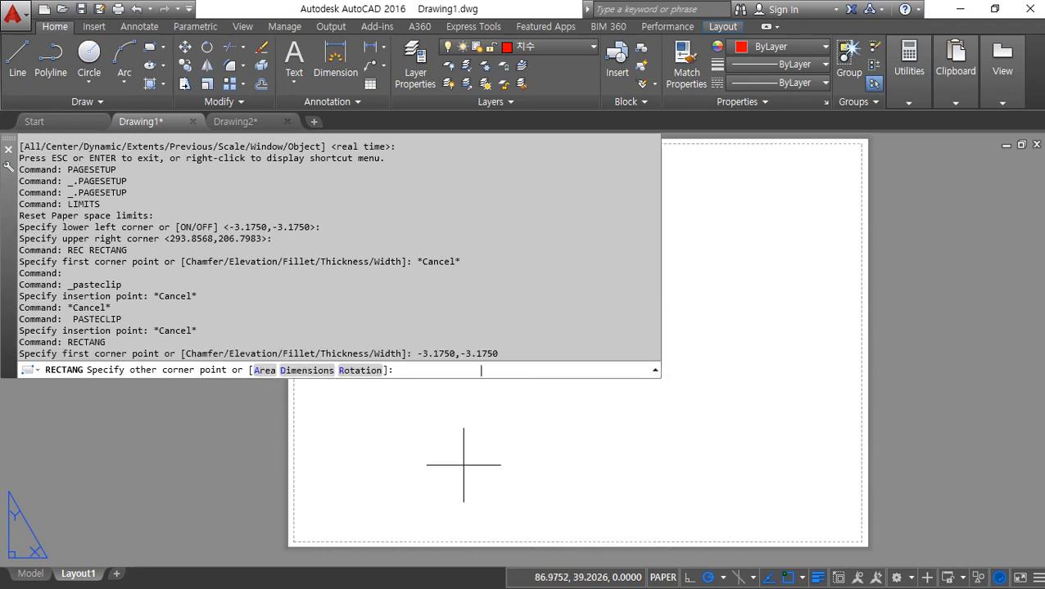
# Complete the rectangle at the upper-right limit copied from the command history, 293.8568,206.7983, and shrink the command window.
pyautogui.moveTo(170, 239); pyautogui.dragTo(256, 239)
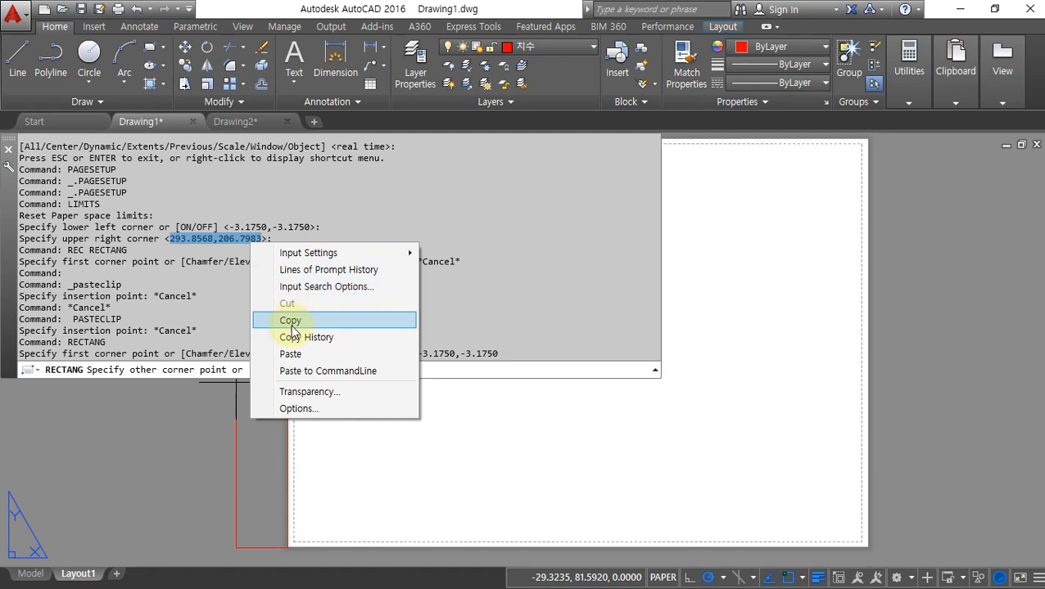
pyautogui.click(291, 321)
pyautogui.click(410, 376)
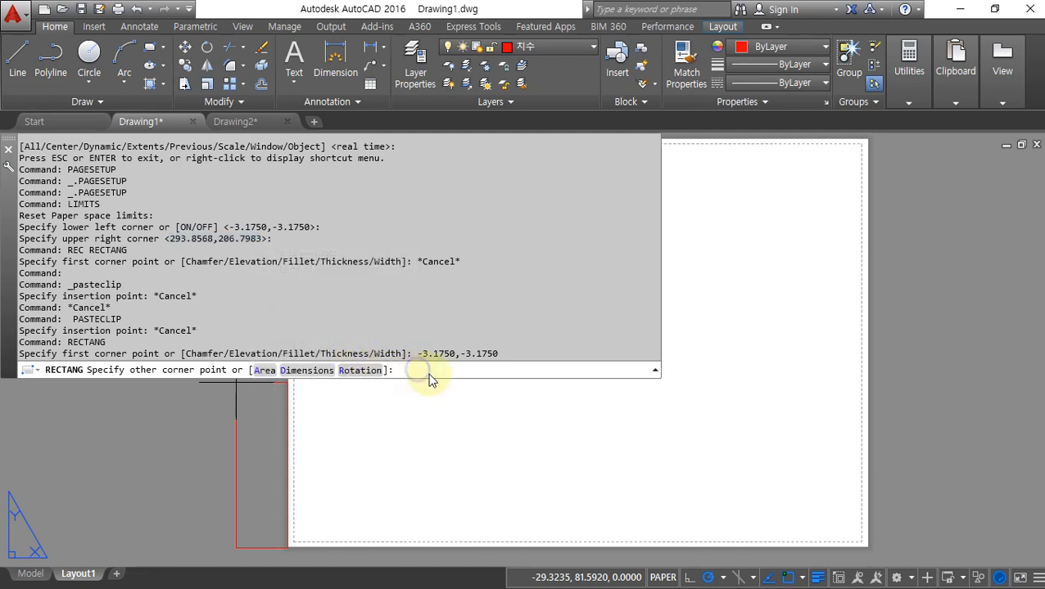
pyautogui.rightClick(419, 373)
pyautogui.click(448, 482)
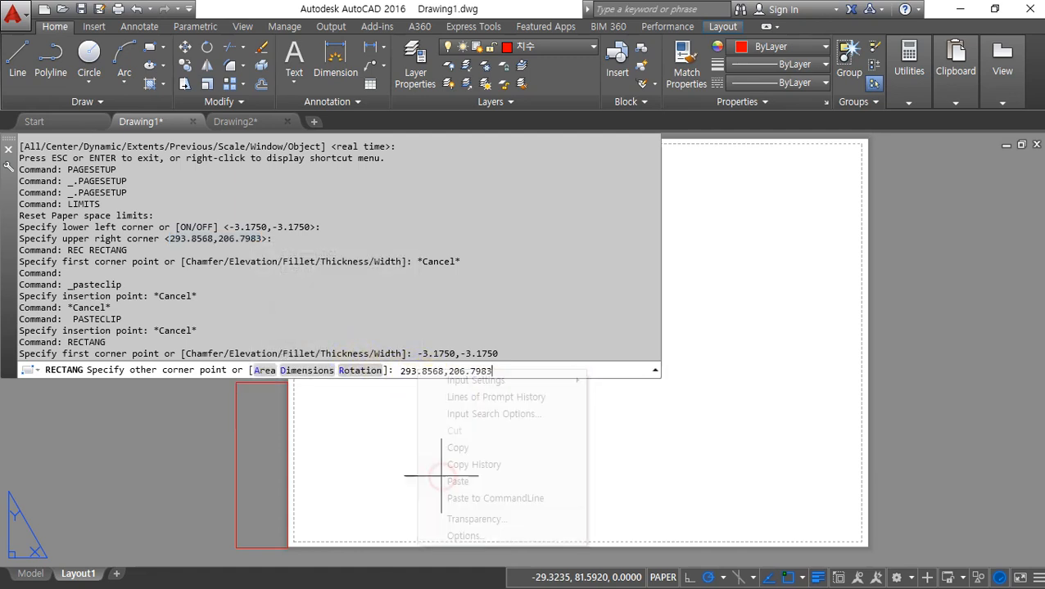
pyautogui.press('Return')
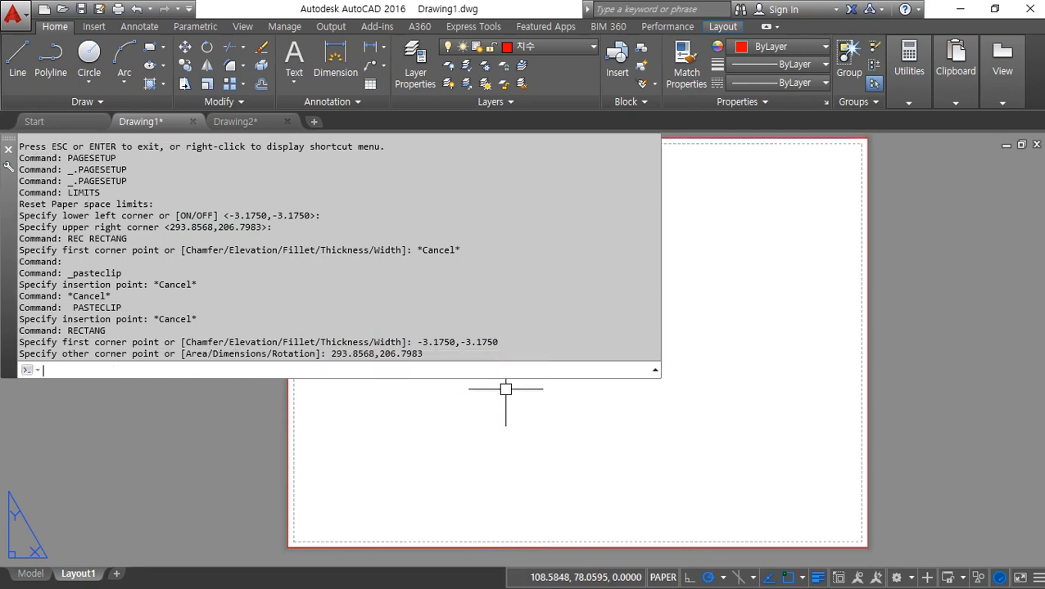
pyautogui.click(171, 375)
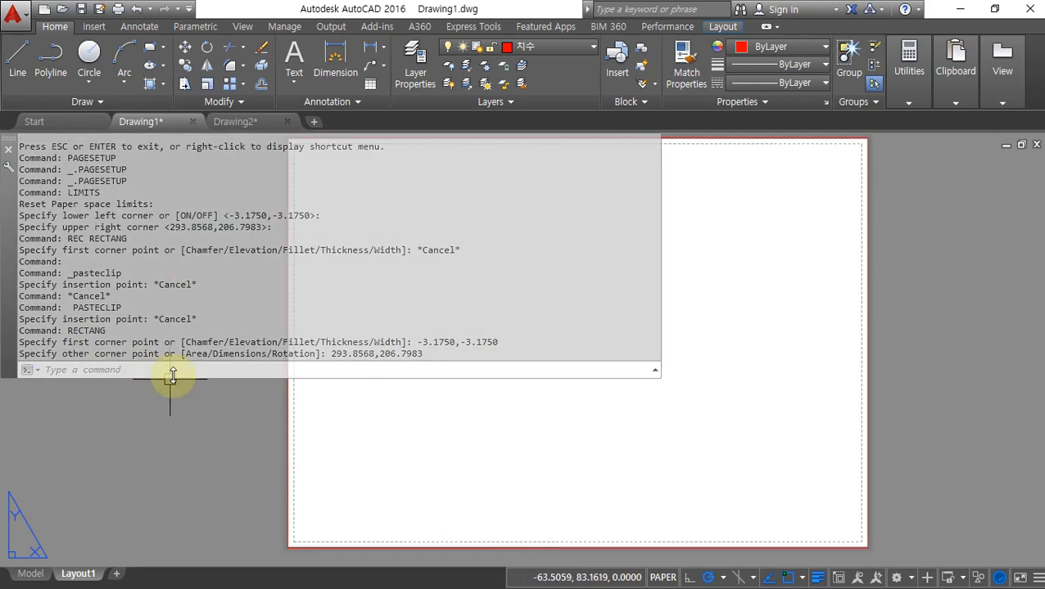
# Move the rectangle around the paper edge to the 문자 layer and clear the selection.
pyautogui.click(922, 229)
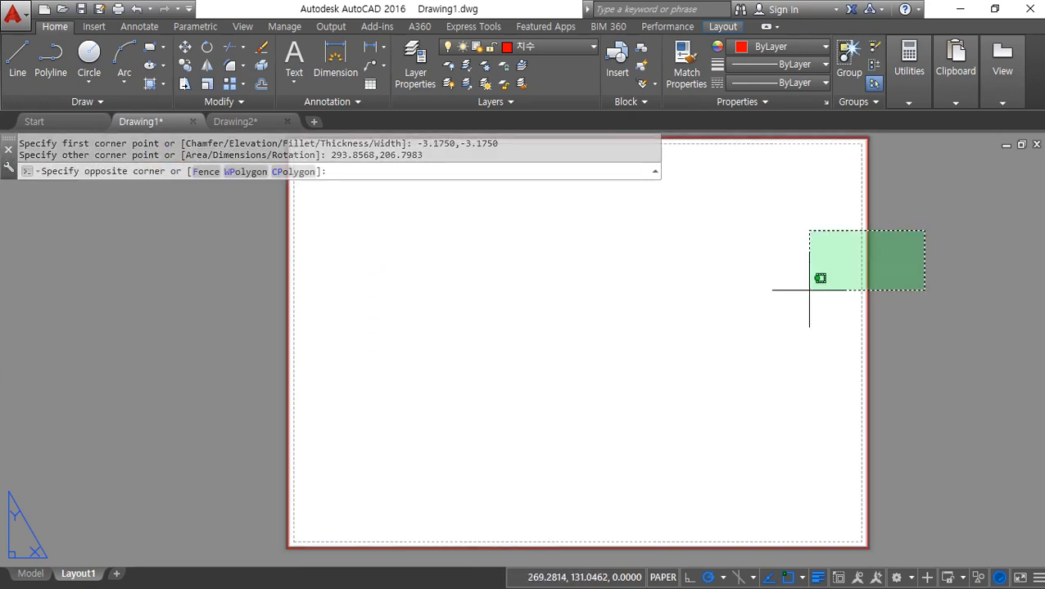
pyautogui.click(790, 298)
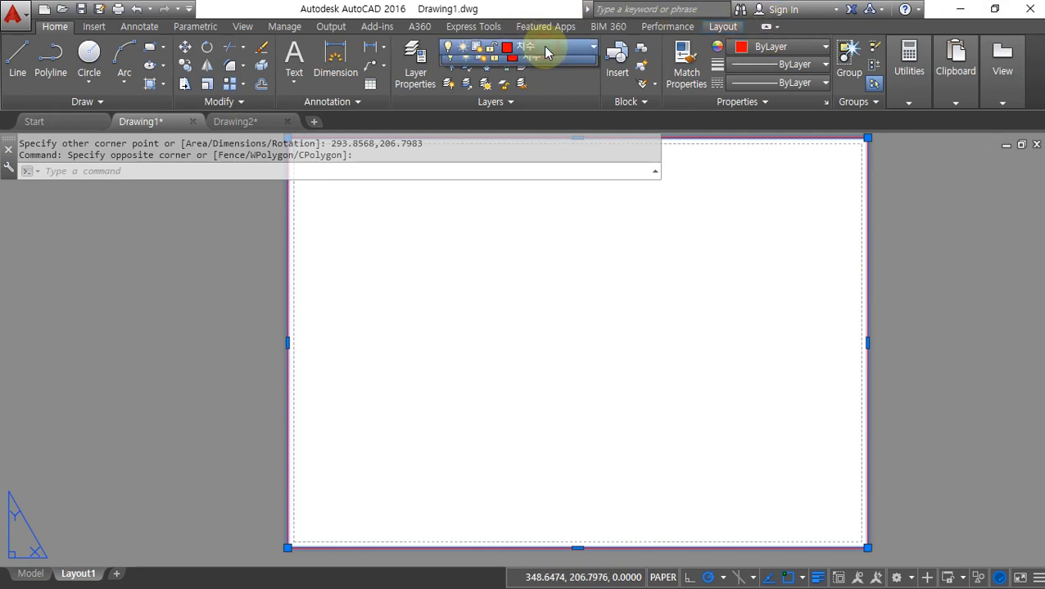
pyautogui.click(550, 47)
pyautogui.click(533, 111)
pyautogui.press('Escape')
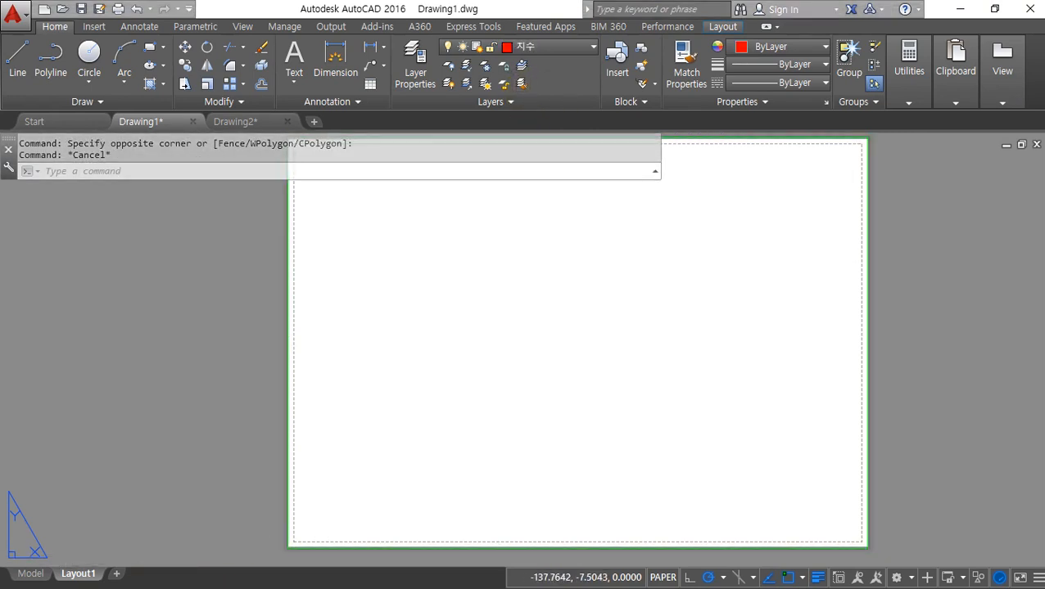
# Switch to the Notepad notes and add "좌하단, 우상단" after the word limits.
pyautogui.hotkey('alt', 'Tab')
pyautogui.click(186, 425)
pyautogui.doubleClick(140, 423)
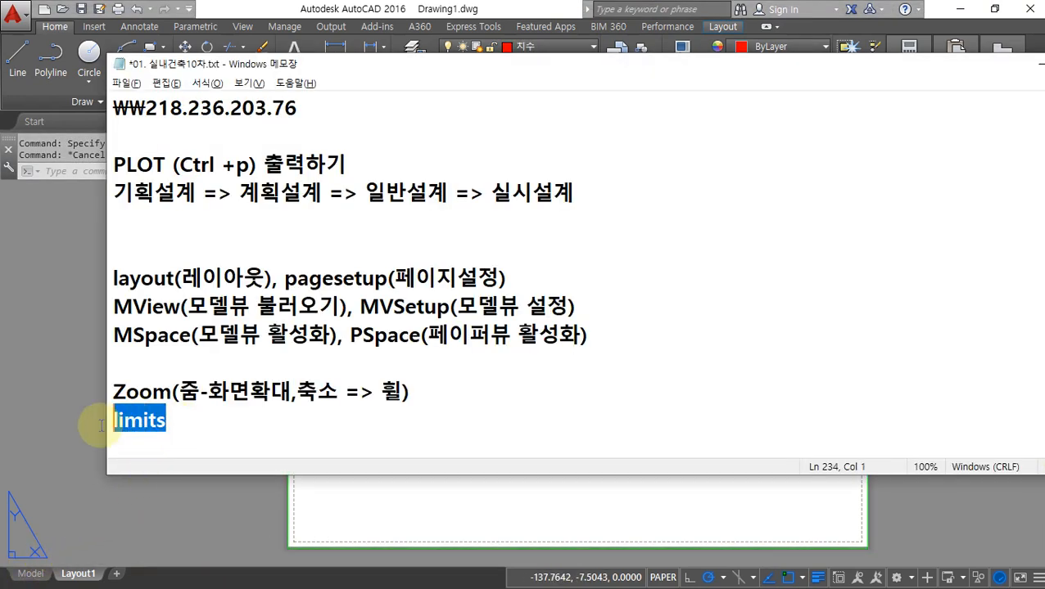
pyautogui.click(226, 431)
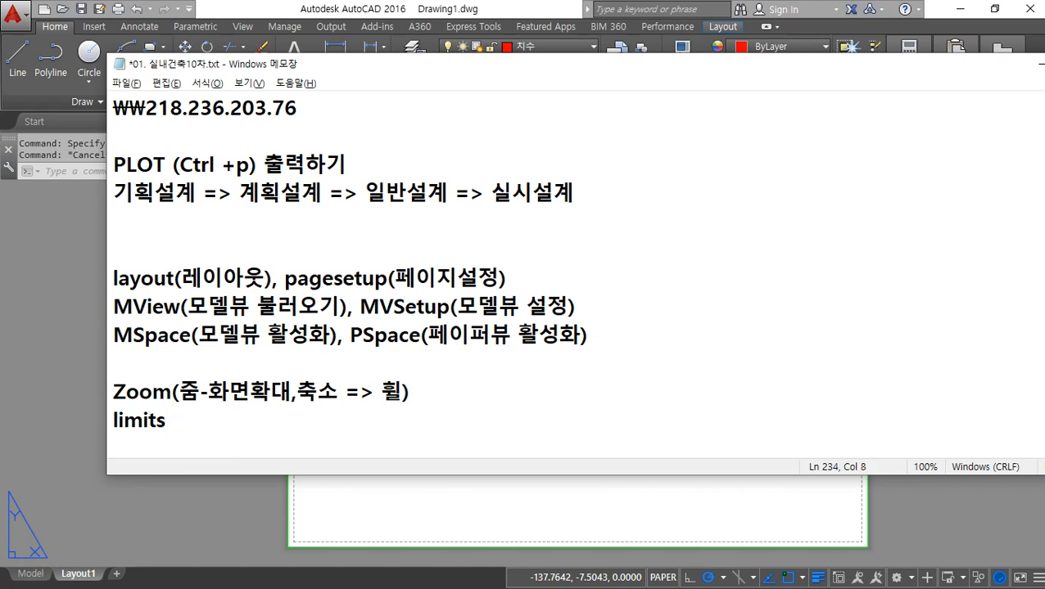
pyautogui.write('ㅈ하단')
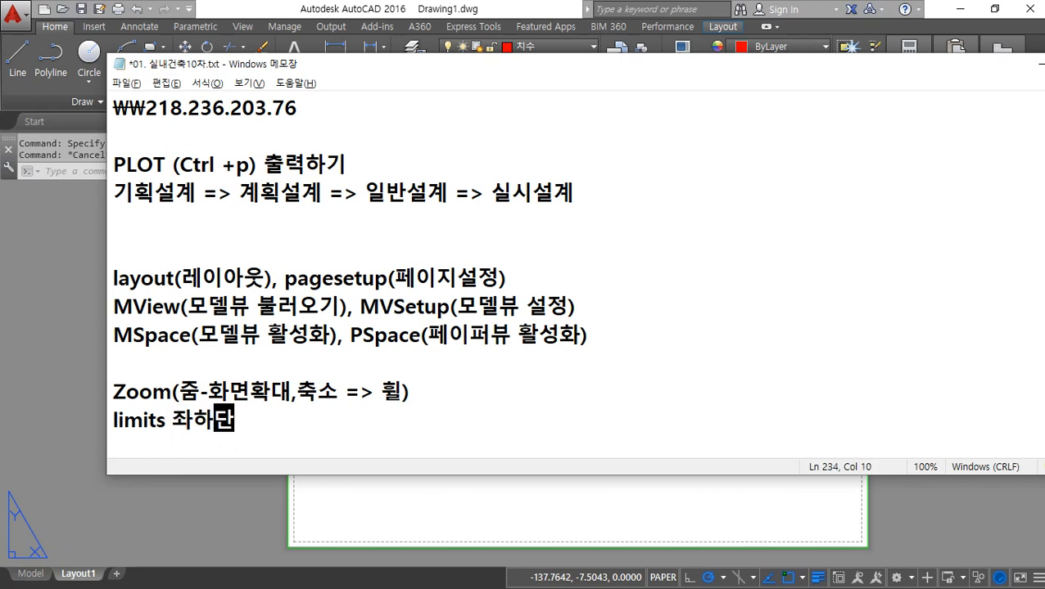
pyautogui.write(', 우상단')
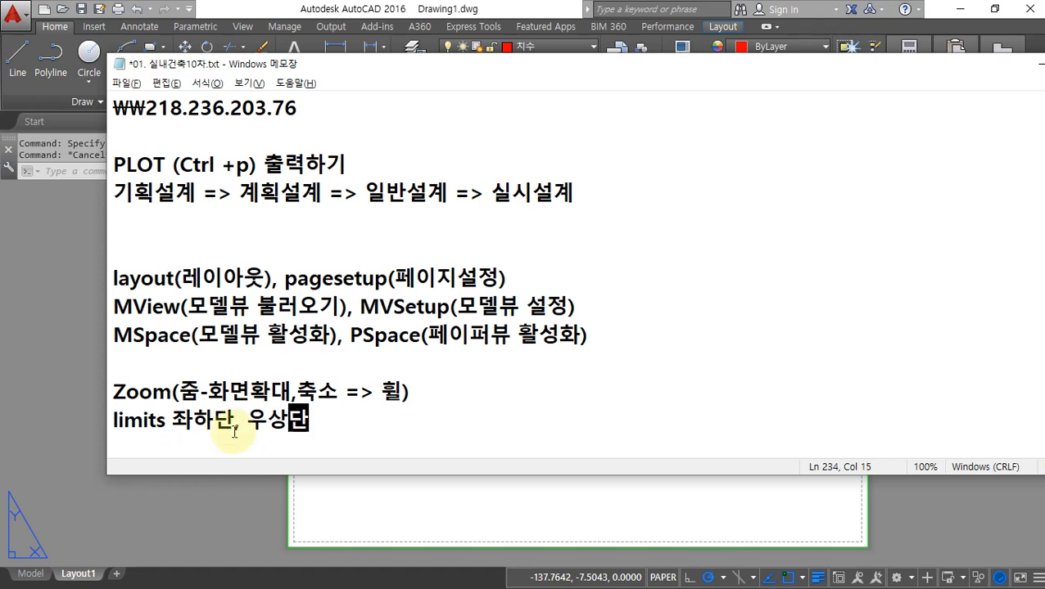
# Switch back to AutoCAD and offset the paper-edge rectangle inward by 10.
pyautogui.click(429, 531)
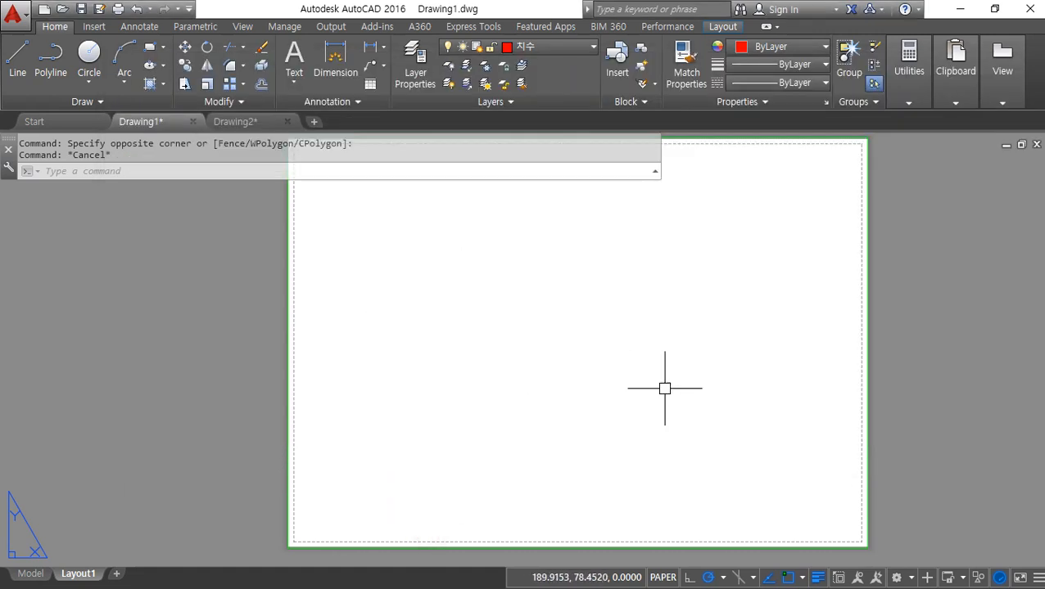
pyautogui.scroll(-1, 665, 387)
pyautogui.moveTo(665, 387); pyautogui.dragTo(602, 403, button='middle')
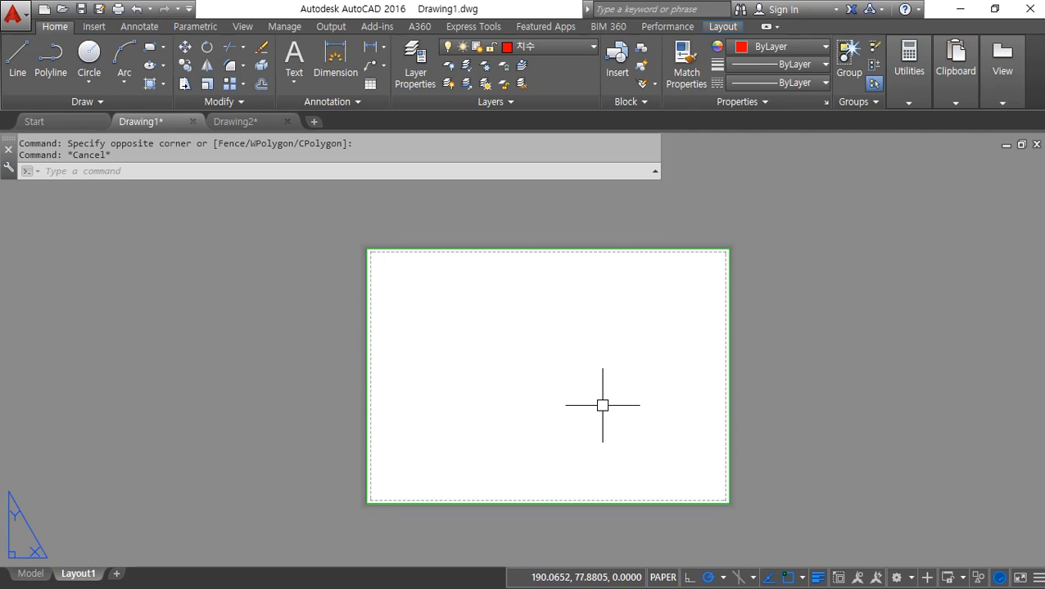
pyautogui.write('o')
pyautogui.press('Return')
pyautogui.write('10')
pyautogui.press('Return')
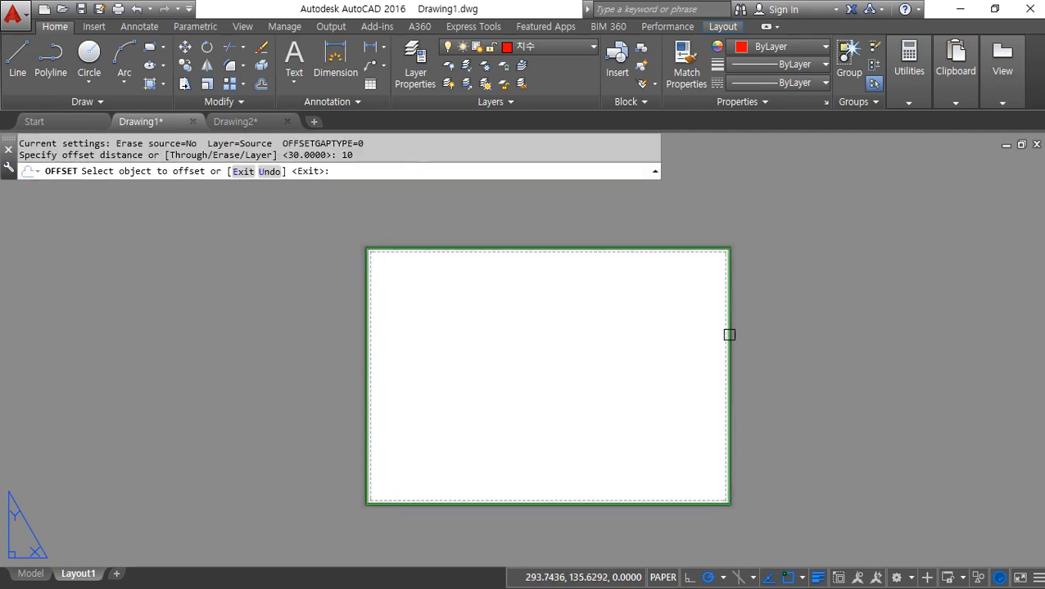
pyautogui.click(728, 334)
pyautogui.click(647, 341)
pyautogui.press('Return')
# Erase the outer rectangle at the paper edge and undo that erasure.
pyautogui.click(641, 244)
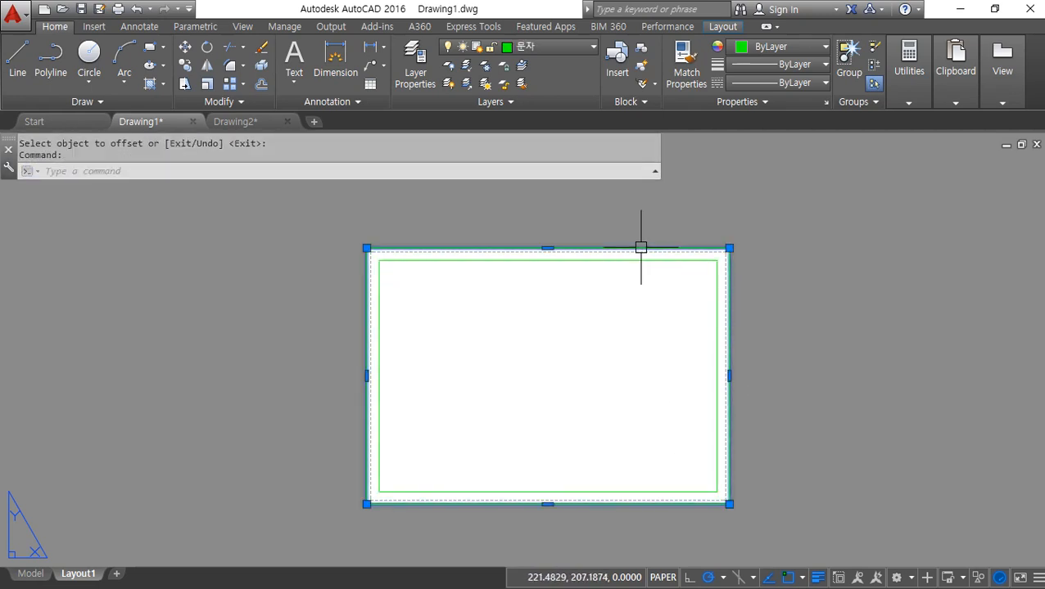
pyautogui.write('e')
pyautogui.press('Return')
pyautogui.hotkey('ctrl', 'z')
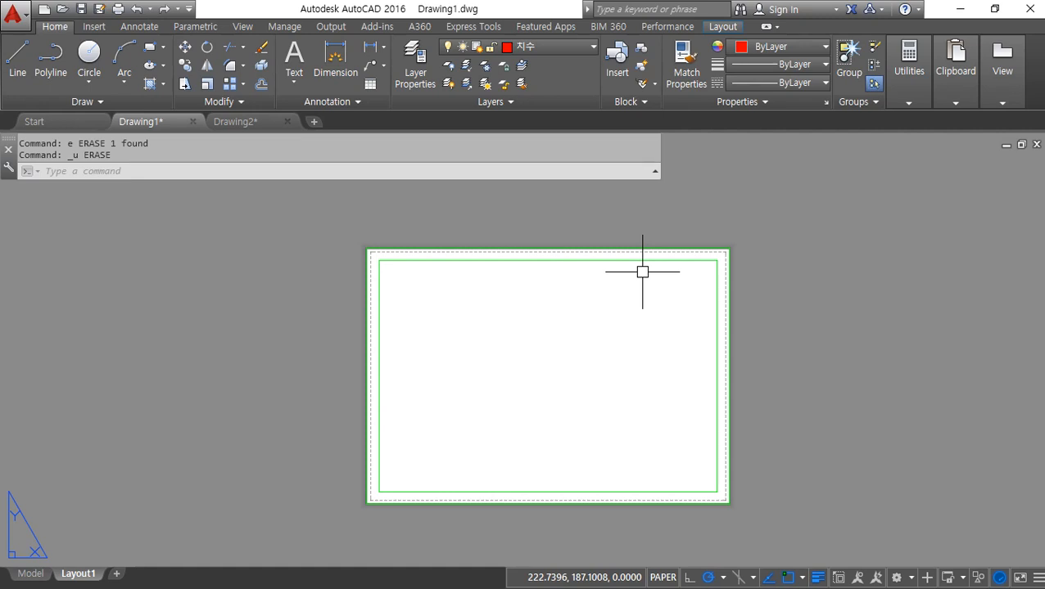
# Assign both border rectangles to layer 0 and clear the selection.
pyautogui.click(758, 217)
pyautogui.click(586, 303)
pyautogui.click(547, 47)
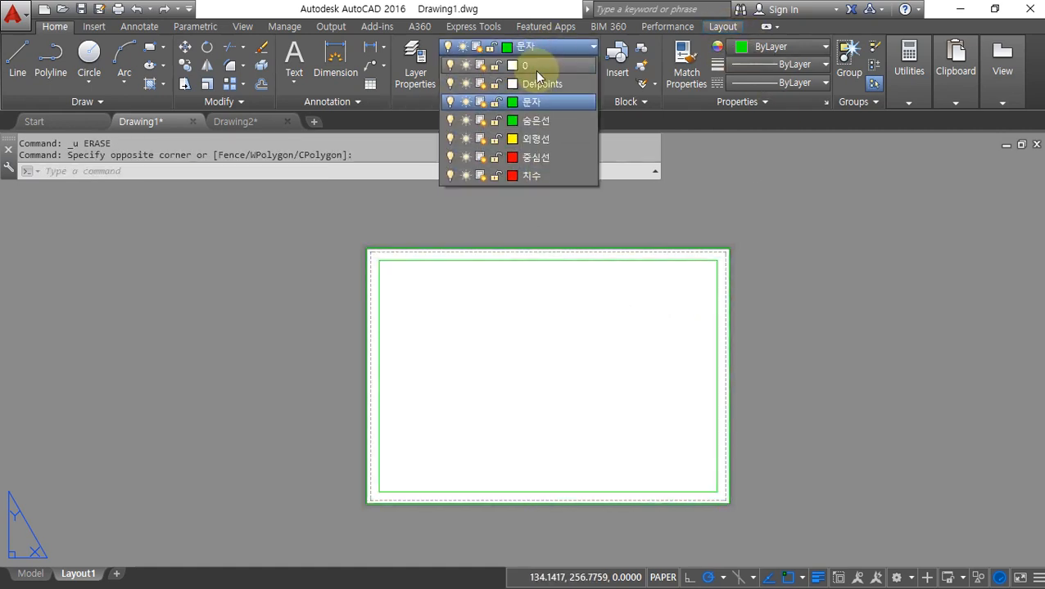
pyautogui.click(535, 70)
pyautogui.press('Escape')
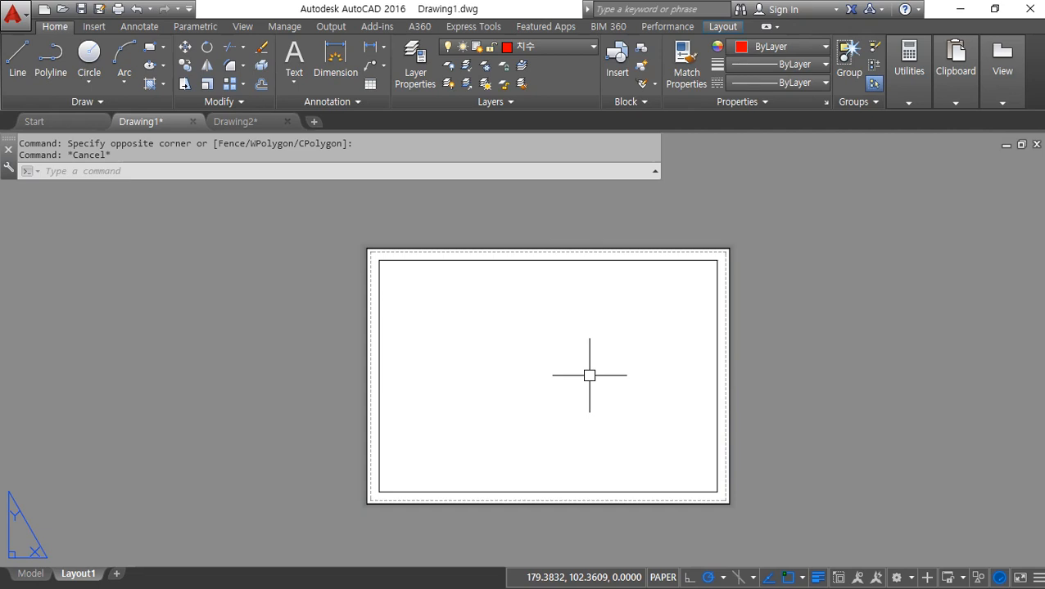
# Erase the outer and inner border rectangles from Layout1.
pyautogui.moveTo(569, 424); pyautogui.dragTo(545, 386, button='middle')
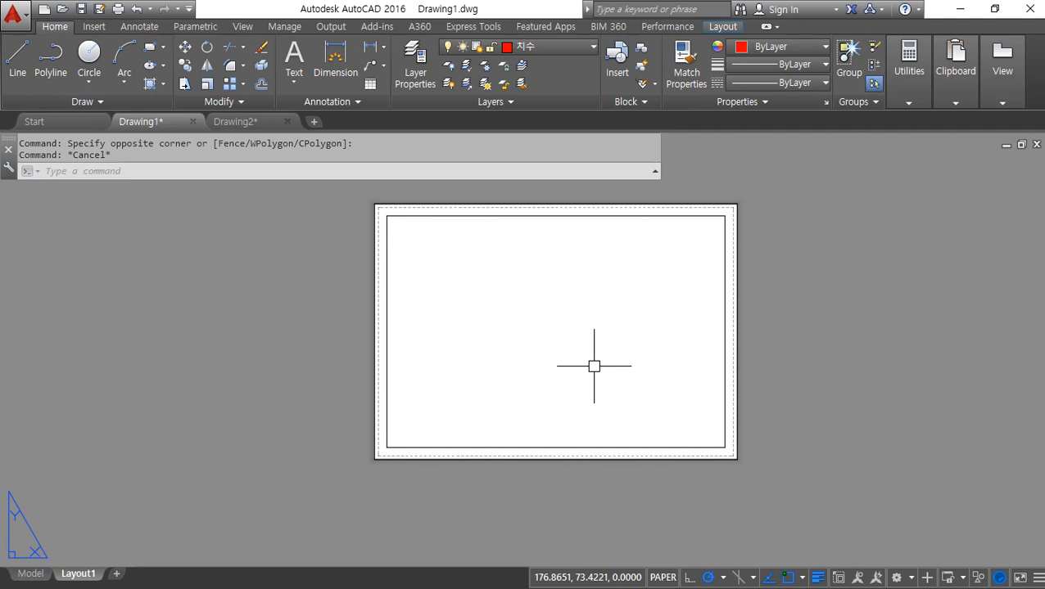
pyautogui.click(771, 205)
pyautogui.click(673, 269)
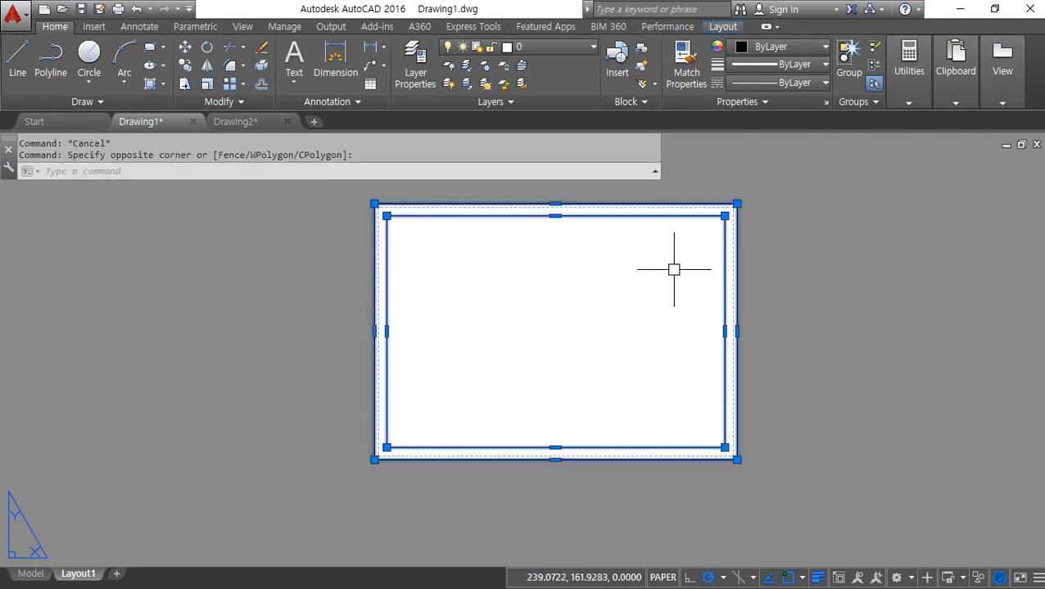
pyautogui.write('e')
pyautogui.press('Return')
# Create a viewport on Layout1 with MVIEW using the Fit option.
pyautogui.write('m')
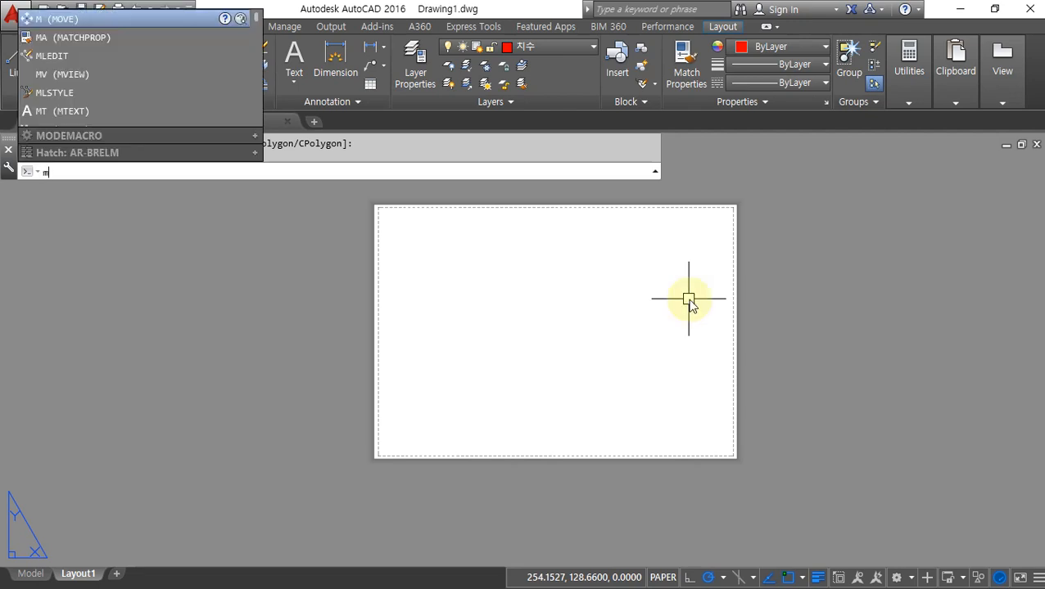
pyautogui.write('v')
pyautogui.press('Return')
pyautogui.write('f')
pyautogui.press('Return')
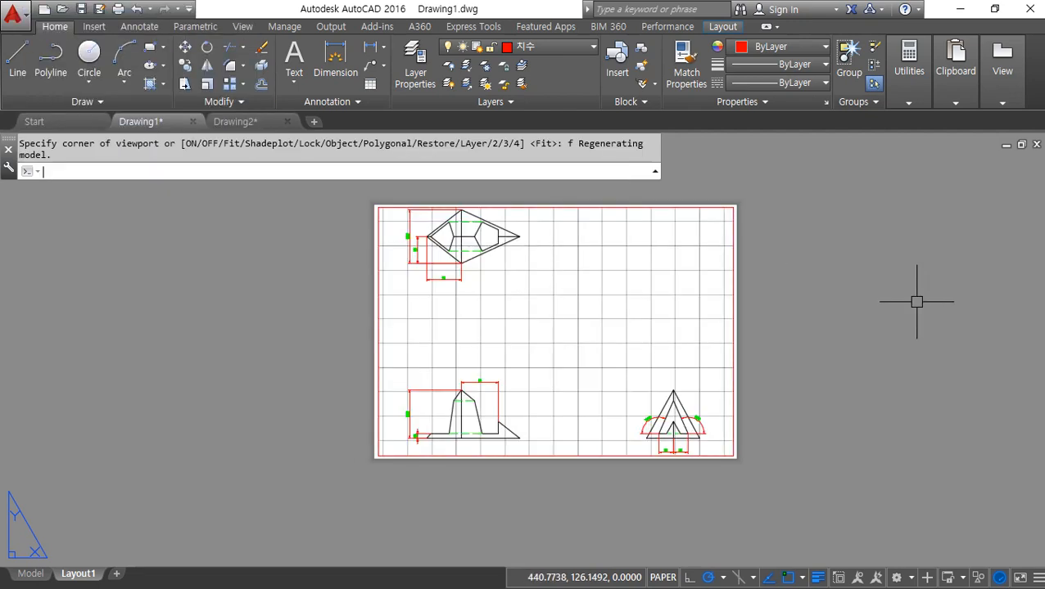
# Draw a diagonal line from the viewport's upper-right corner to its lower-left corner.
pyautogui.write('l')
pyautogui.press('Return')
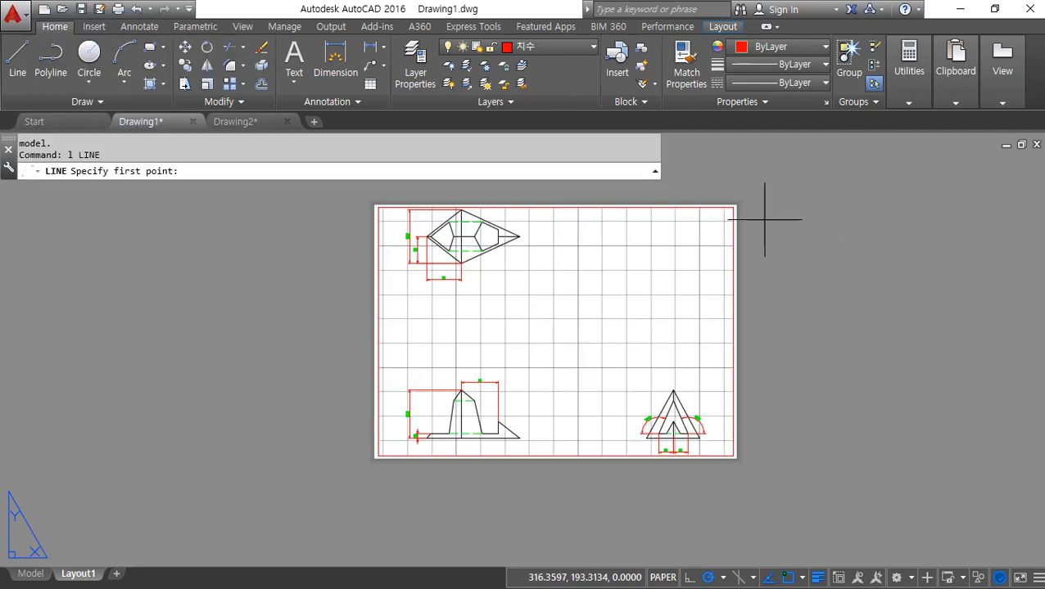
pyautogui.click(734, 208)
pyautogui.click(379, 456)
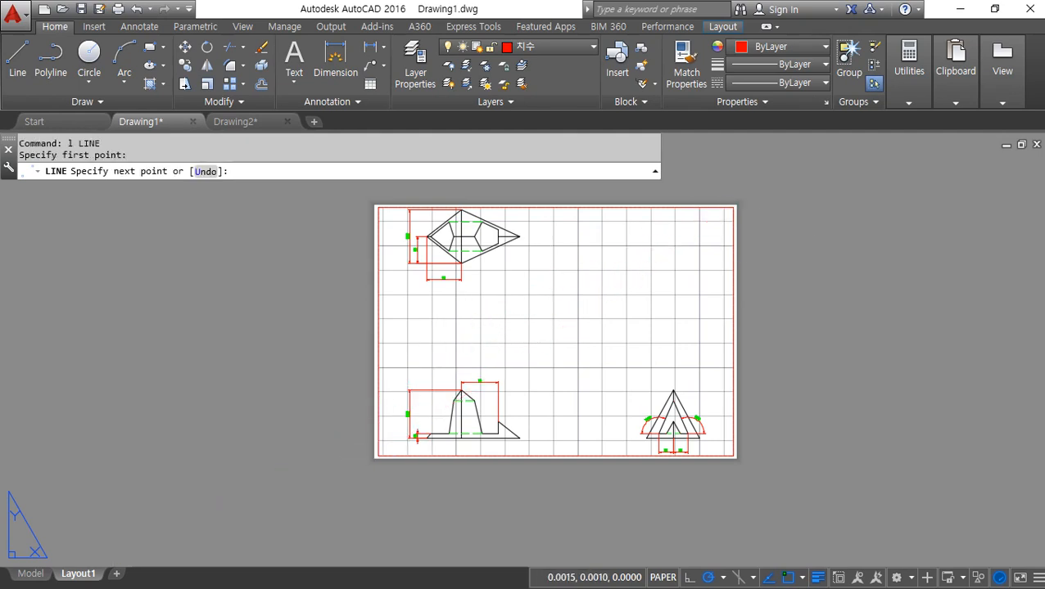
pyautogui.press('Return')
# Erase the fitted viewport while keeping the diagonal line.
pyautogui.click(762, 449)
pyautogui.click(643, 456)
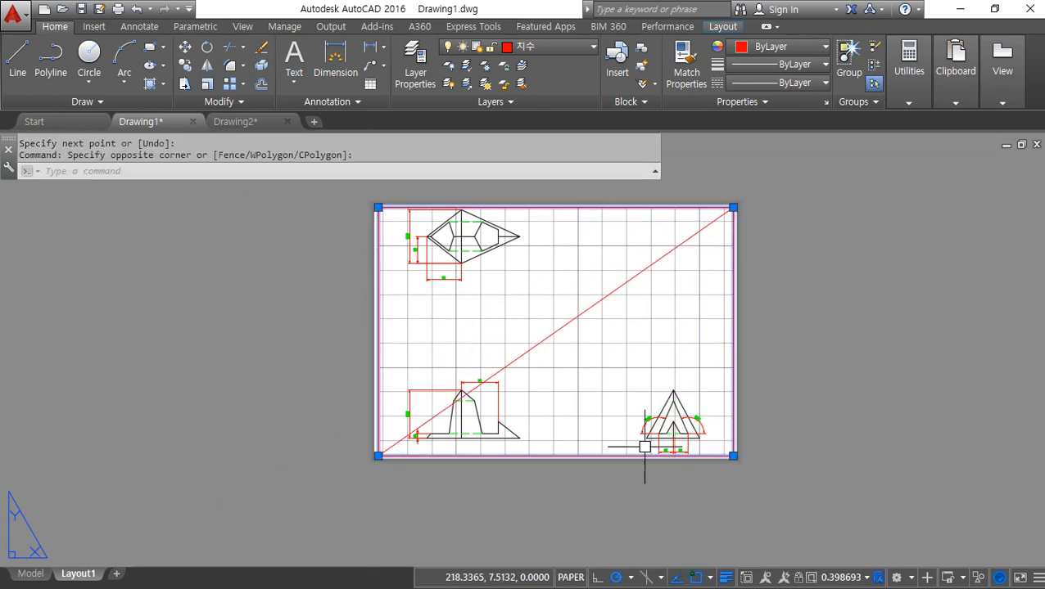
pyautogui.write('e')
pyautogui.press('Return')
pyautogui.write('rec')
pyautogui.press('Return')
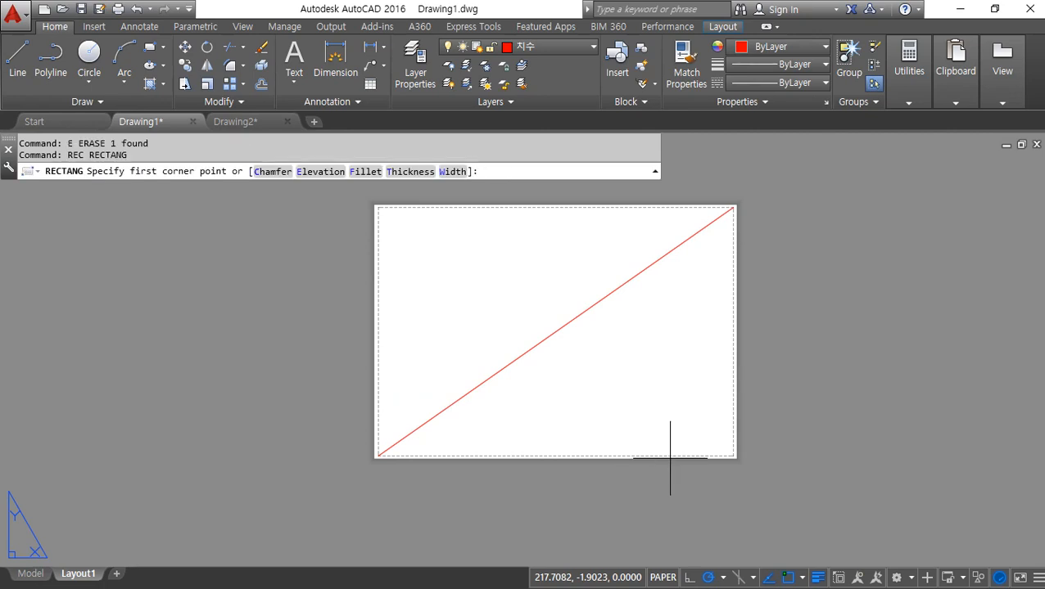
pyautogui.click(685, 437)
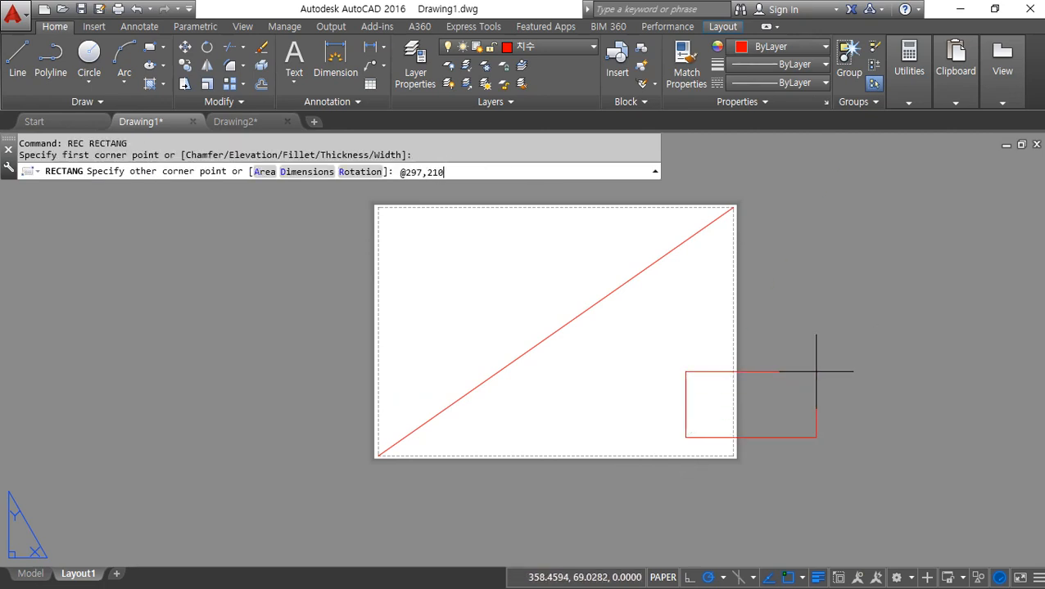
pyautogui.press('Return')
# Draw a diagonal line across the 297 by 210 rectangle from its upper-left to its lower-right corner.
pyautogui.moveTo(532, 370); pyautogui.dragTo(248, 357, button='middle')
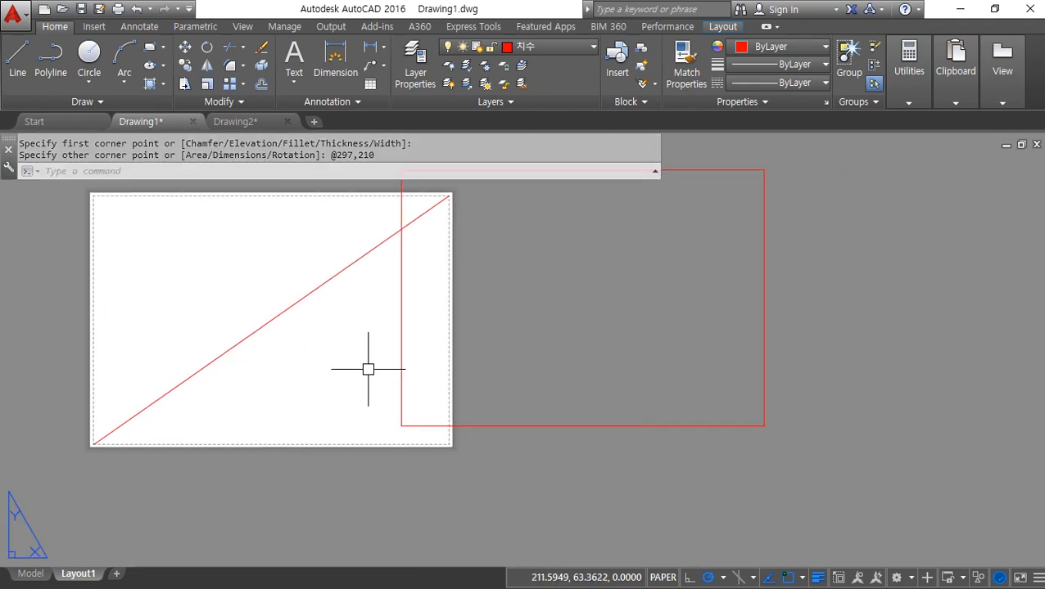
pyautogui.write('l')
pyautogui.press('space')
pyautogui.moveTo(451, 215); pyautogui.dragTo(452, 282, button='middle')
pyautogui.click(402, 238)
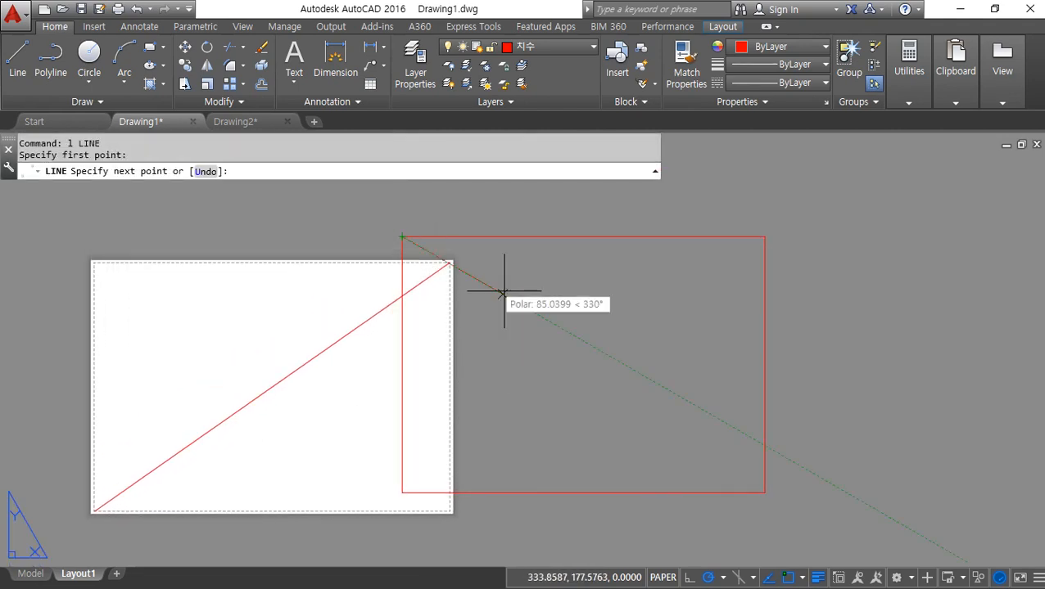
pyautogui.click(764, 492)
pyautogui.press('space')
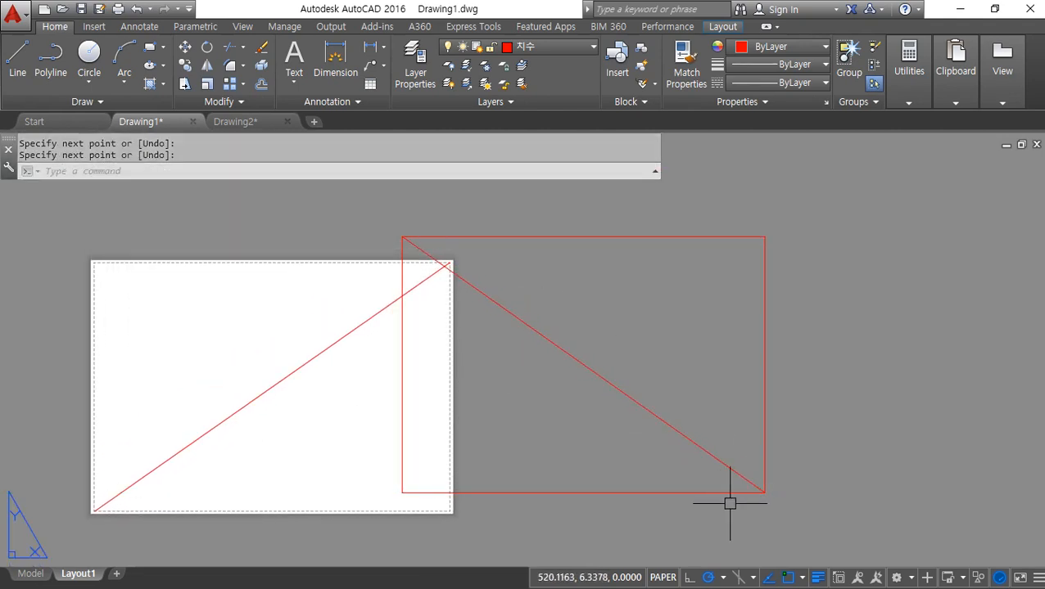
# Move the 297 by 210 rectangle and its diagonal by the diagonal's midpoint onto the midpoint of the paper's diagonal line.
pyautogui.write('m')
pyautogui.press('space')
pyautogui.click(773, 485)
pyautogui.click(625, 391)
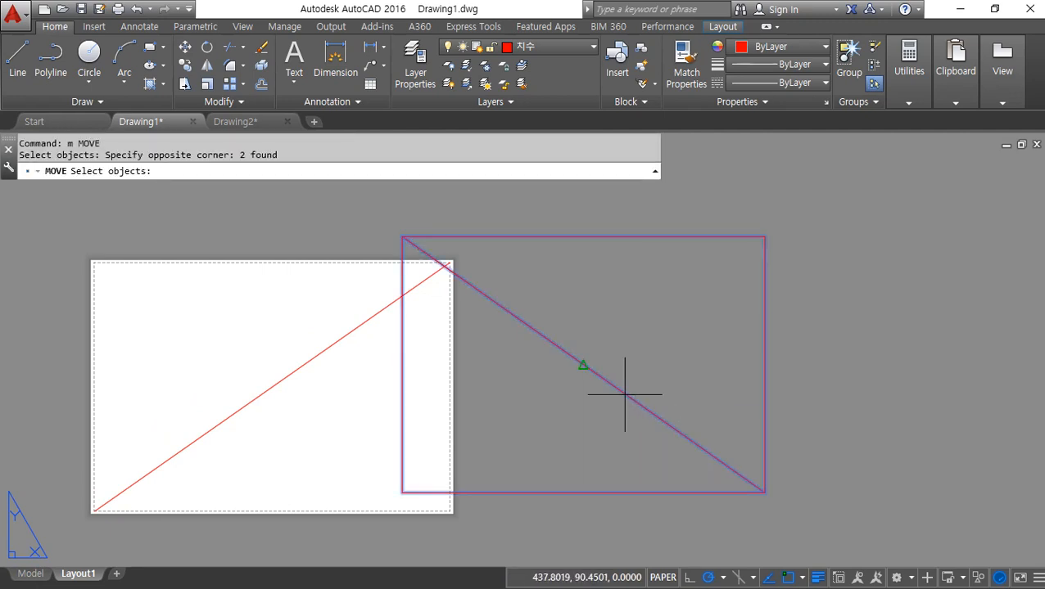
pyautogui.press('space')
pyautogui.click(585, 365)
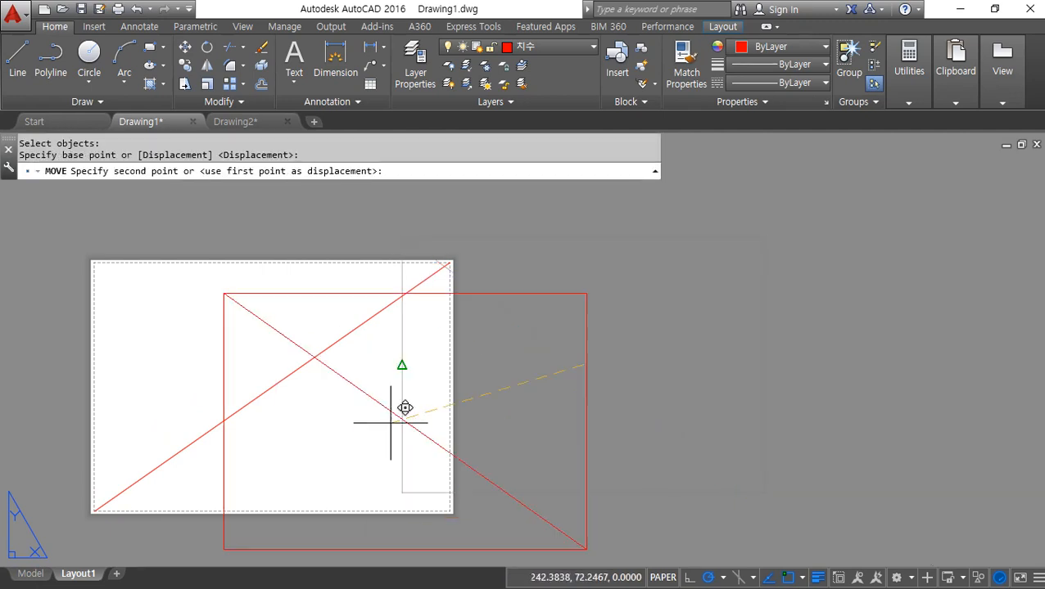
pyautogui.click(325, 345)
# Erase the two crossing diagonal lines, keeping the rectangle around the paper.
pyautogui.scroll(10, 407, 303)
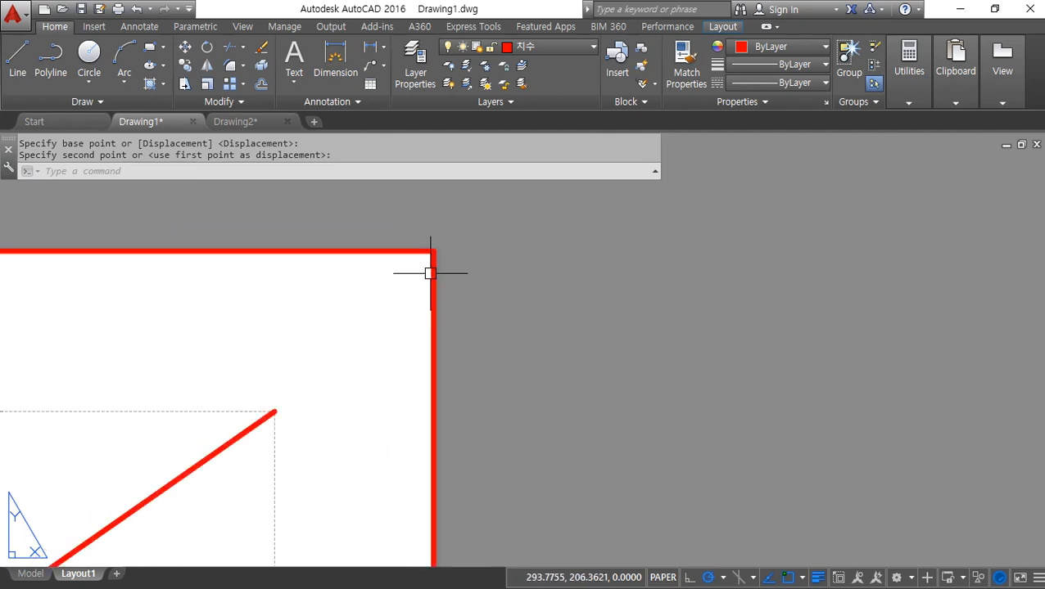
pyautogui.scroll(-2, 402, 407)
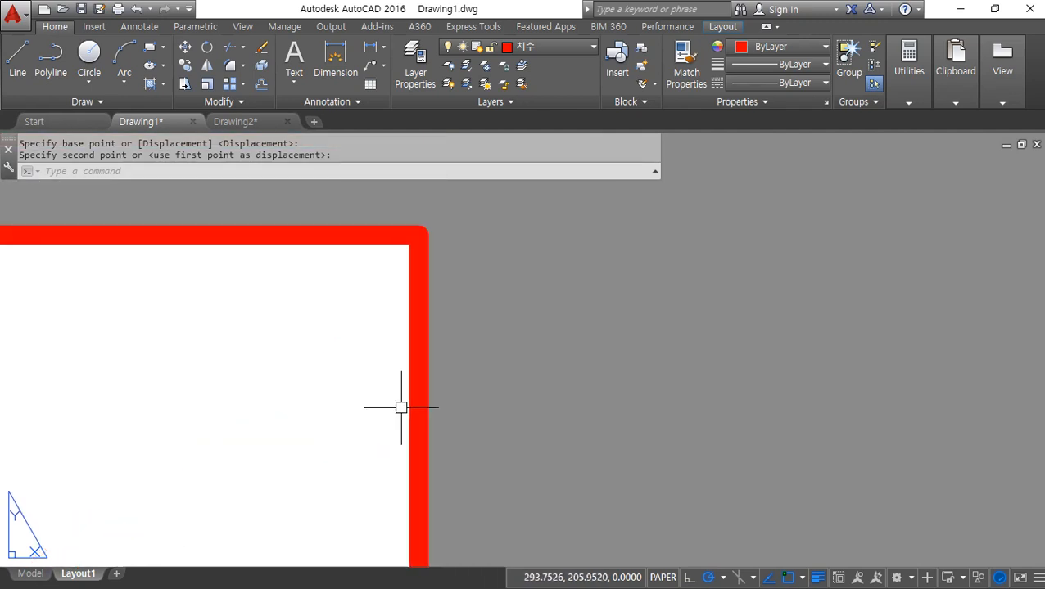
pyautogui.scroll(-3, 401, 407)
pyautogui.moveTo(375, 420); pyautogui.dragTo(774, 243, button='middle')
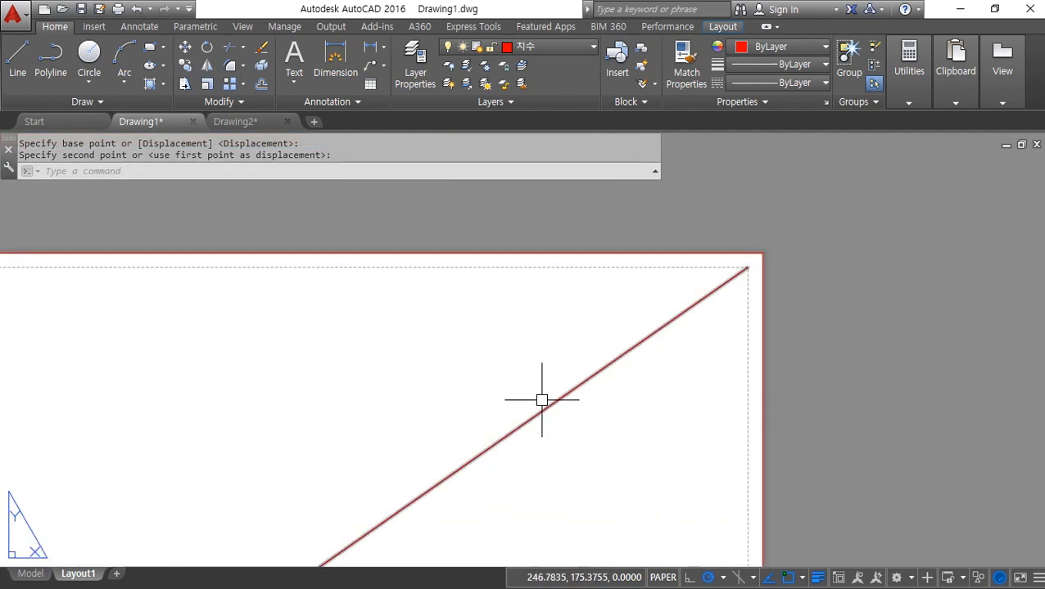
pyautogui.moveTo(459, 461); pyautogui.dragTo(639, 317, button='middle')
pyautogui.scroll(-5, 638, 317)
pyautogui.moveTo(471, 407); pyautogui.dragTo(522, 327, button='middle')
pyautogui.click(544, 390)
pyautogui.click(452, 324)
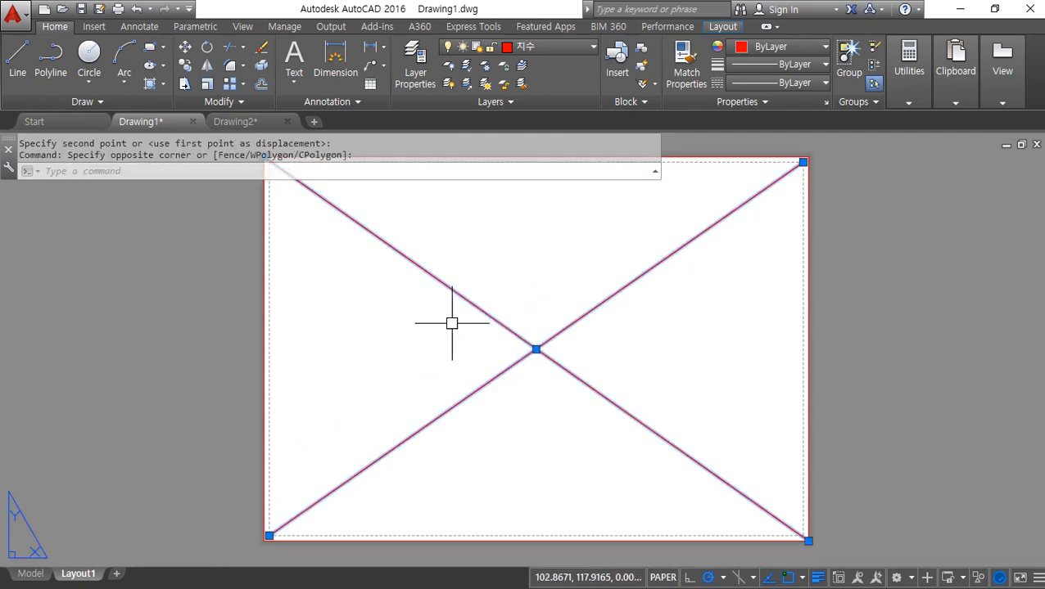
pyautogui.write('e')
pyautogui.press('Return')
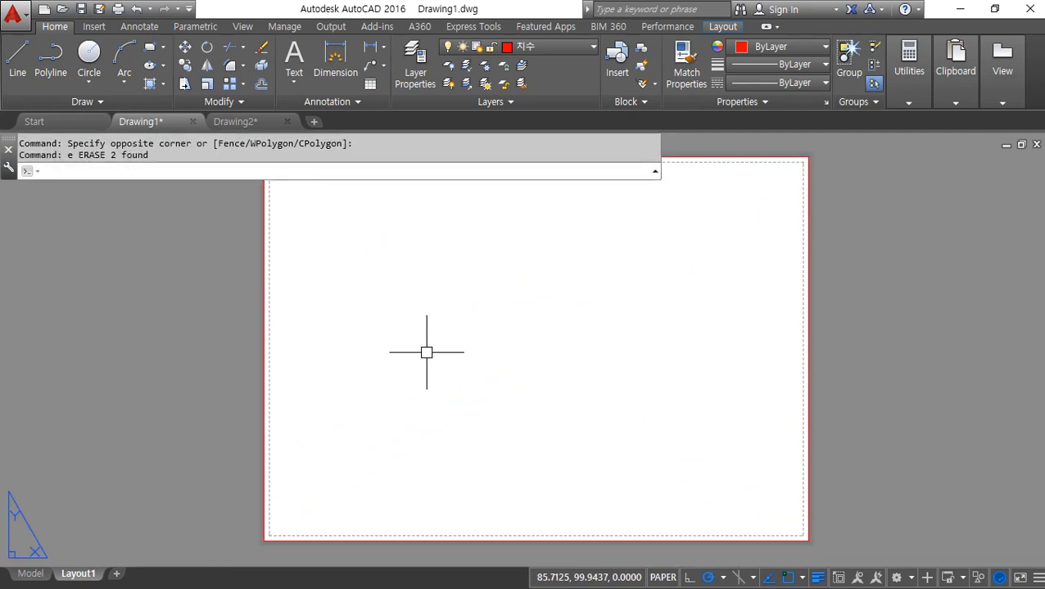
# Offset the paper-edge rectangle 10 inward to make the inner border.
pyautogui.scroll(-2, 426, 352)
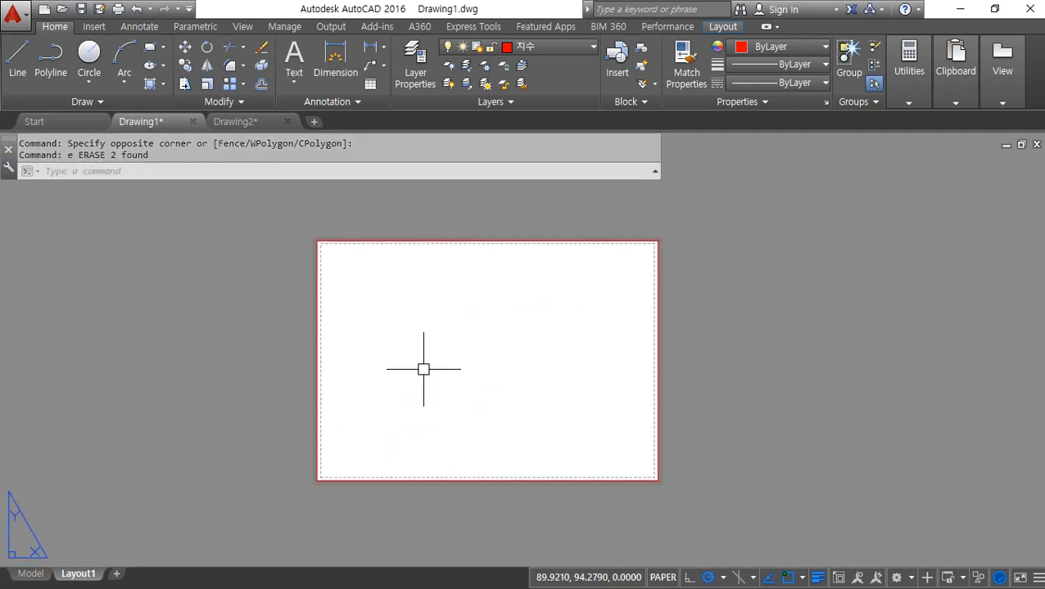
pyautogui.write('o')
pyautogui.press('Return')
pyautogui.write('10')
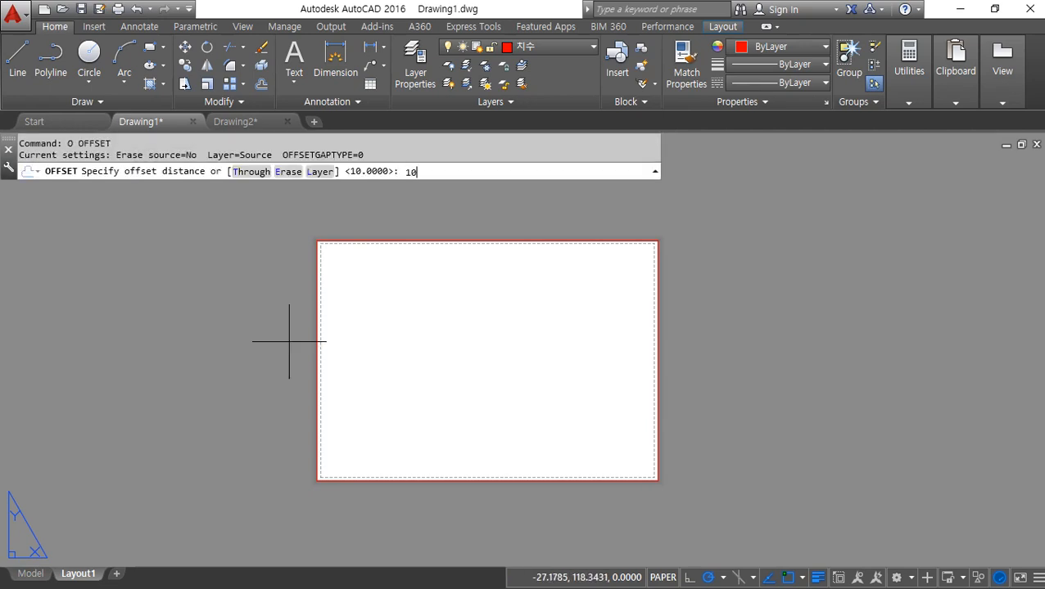
pyautogui.press('Return')
pyautogui.click(317, 333)
pyautogui.click(450, 345)
pyautogui.press('Return')
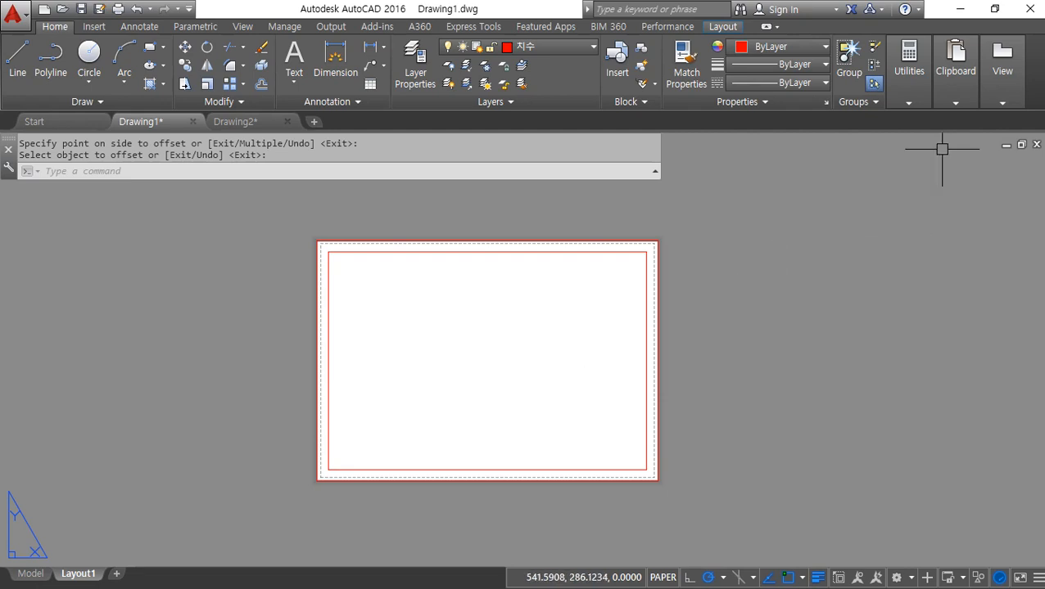
pyautogui.moveTo(735, 188); pyautogui.dragTo(642, 281)
pyautogui.moveTo(679, 309)
pyautogui.mouseDown()
pyautogui.moveTo(650, 195)
pyautogui.moveTo(626, 276)
pyautogui.moveTo(682, 233)
pyautogui.mouseUp()
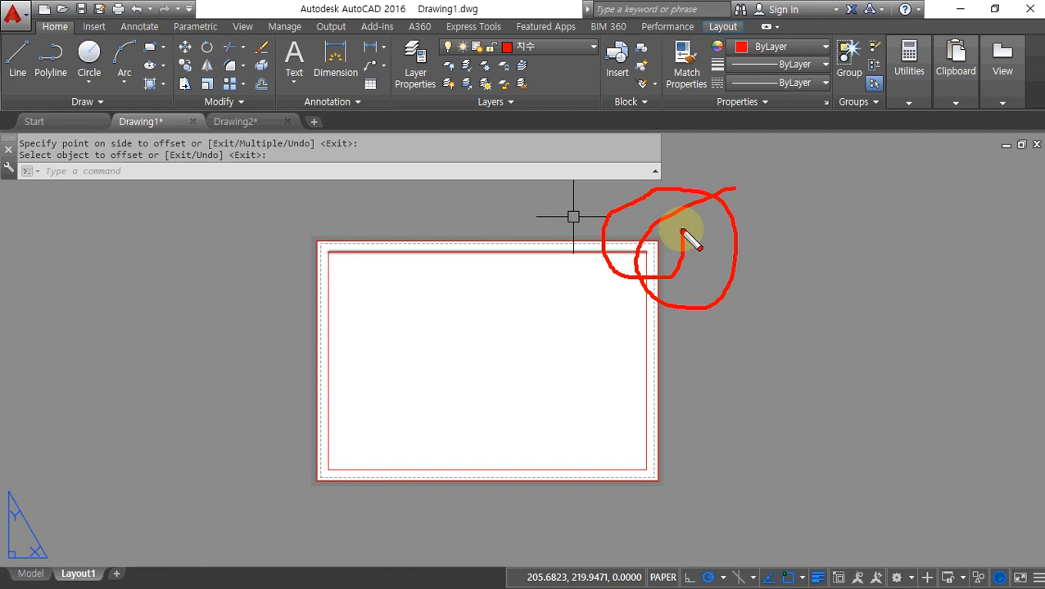
pyautogui.press('Escape')
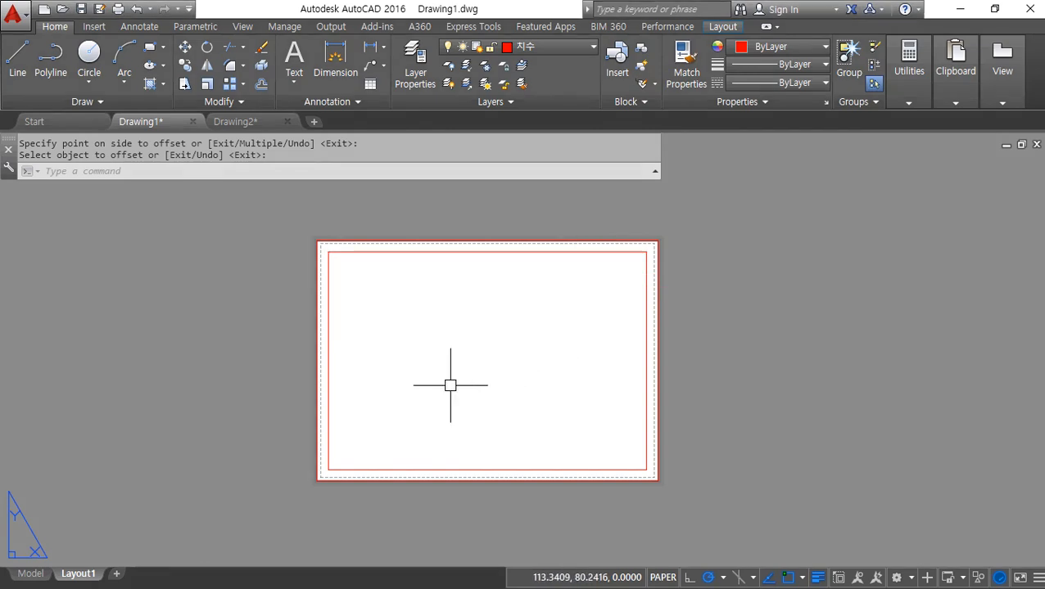
# Put both border rectangles on layer 0 and make layer 0 current.
pyautogui.press('Return')
pyautogui.click(443, 303)
pyautogui.click(408, 217)
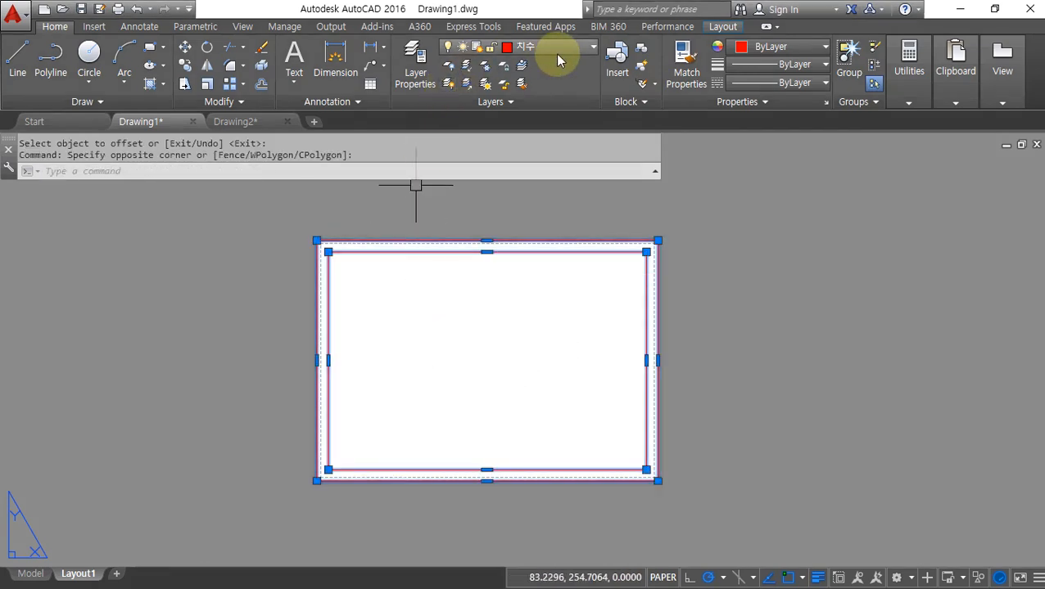
pyautogui.click(548, 47)
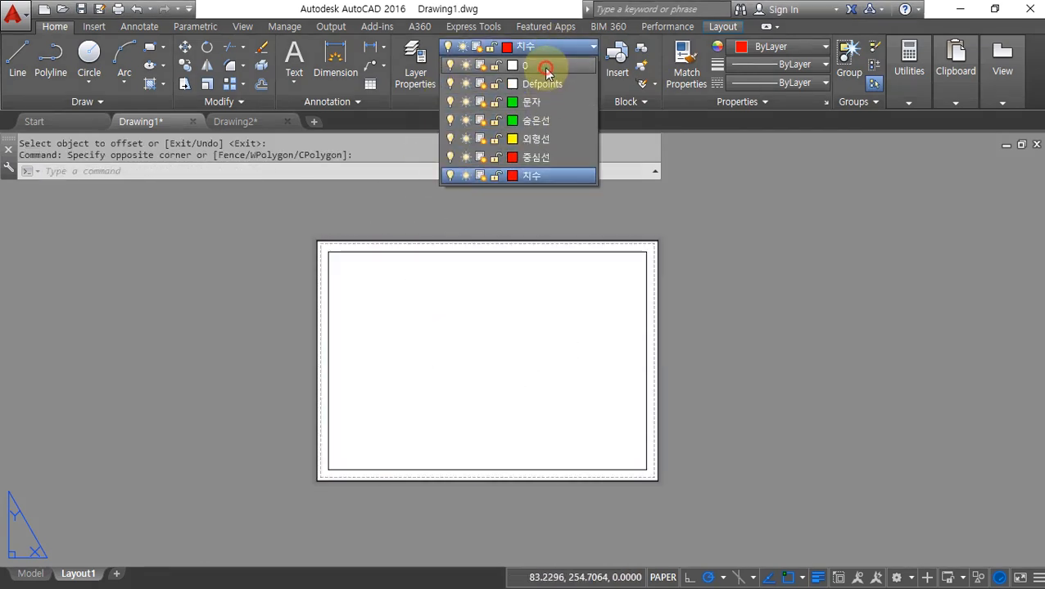
pyautogui.click(547, 72)
pyautogui.press('Escape')
pyautogui.click(541, 46)
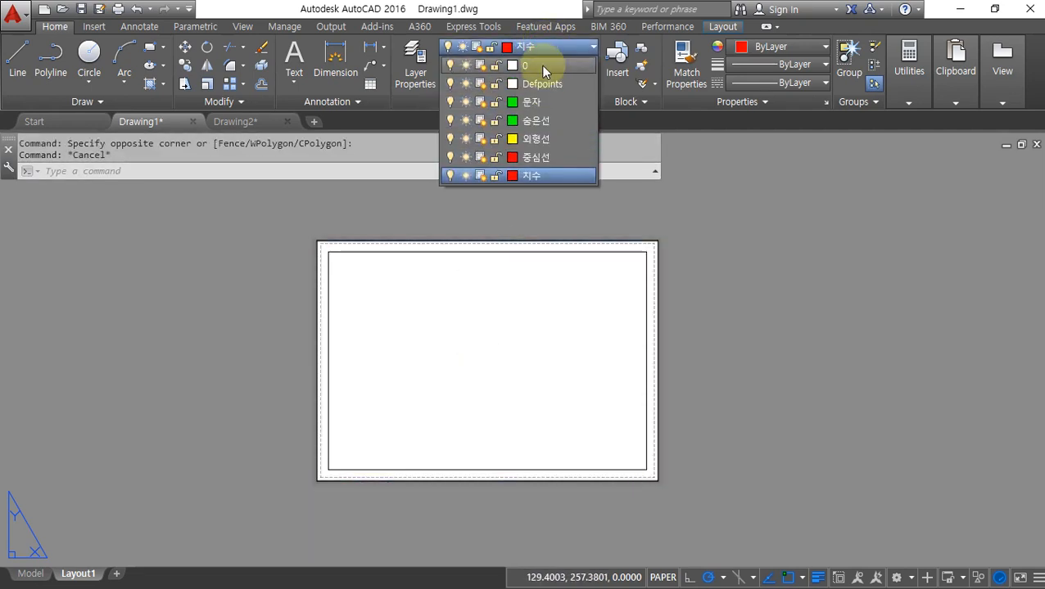
pyautogui.click(544, 65)
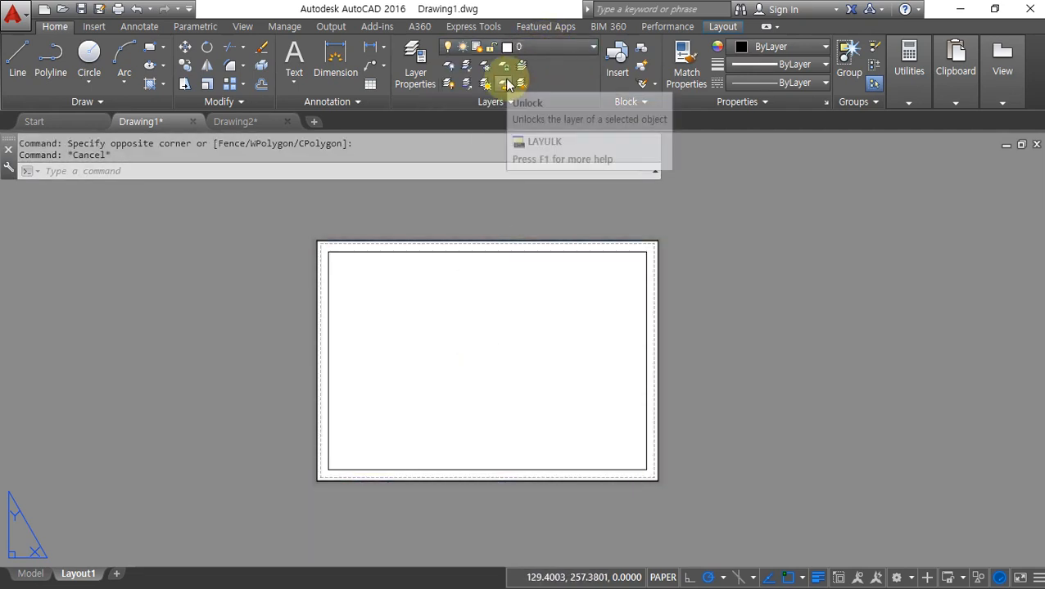
# Create four viewports with MVIEW, filling the inner border from its upper-left to its lower-right corner.
pyautogui.click(271, 174)
pyautogui.write('mv')
pyautogui.press('Return')
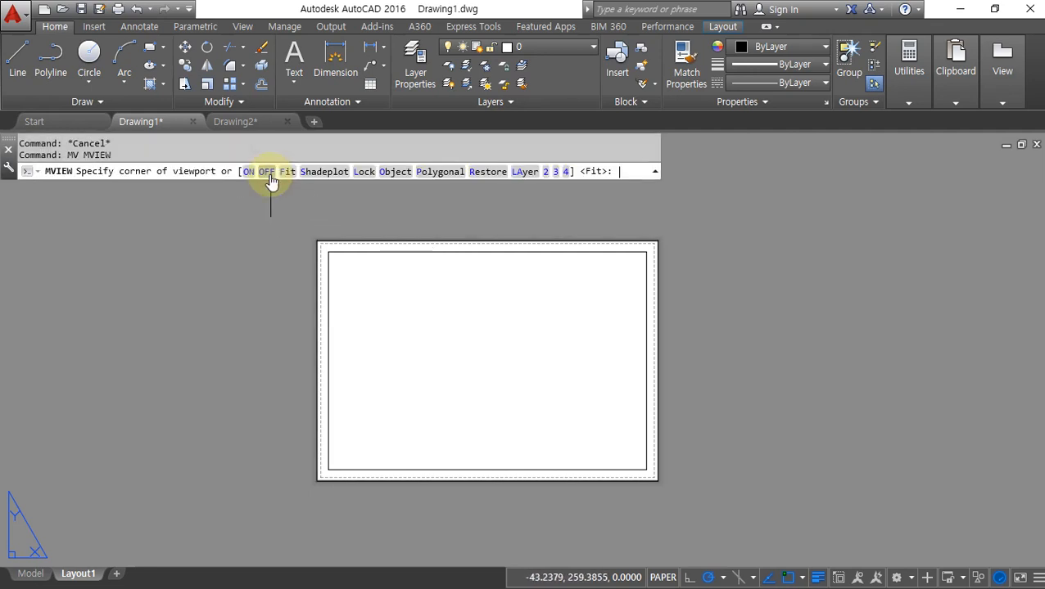
pyautogui.write('4')
pyautogui.press('Return')
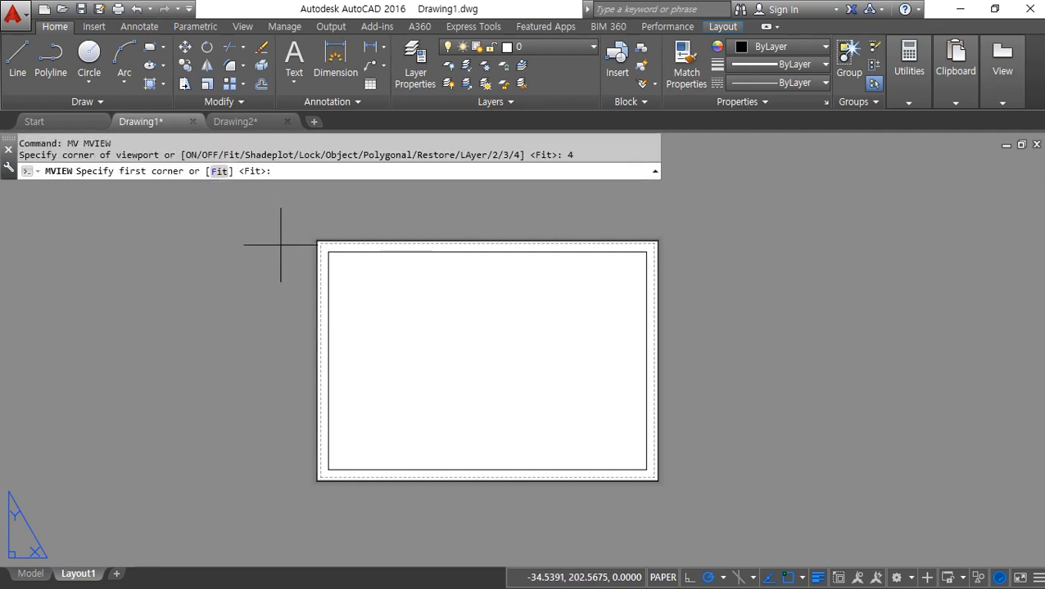
pyautogui.click(328, 252)
pyautogui.click(646, 470)
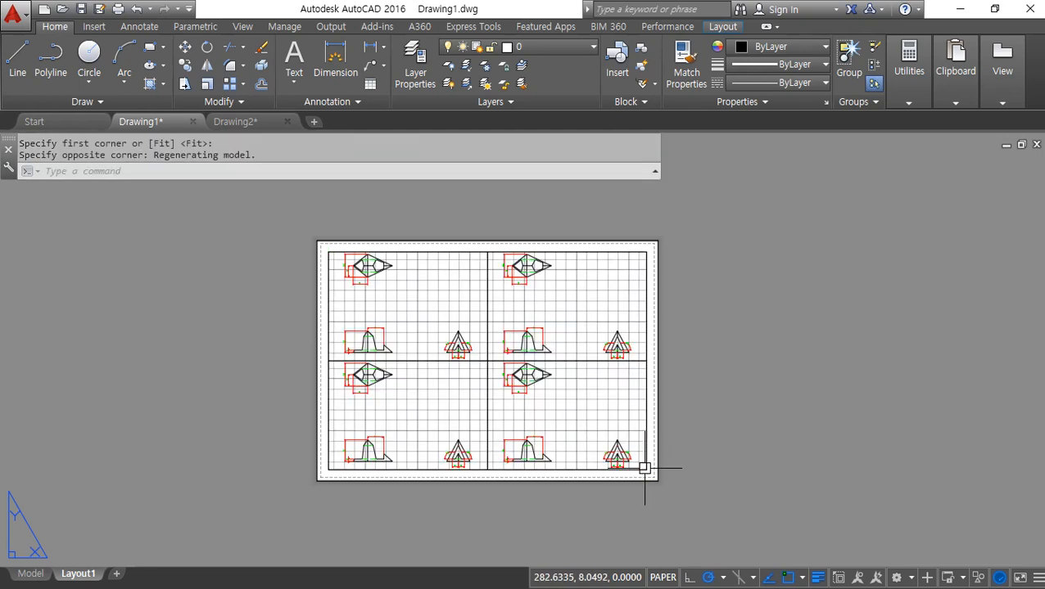
# Erase the upper-right viewport of the four.
pyautogui.click(562, 252)
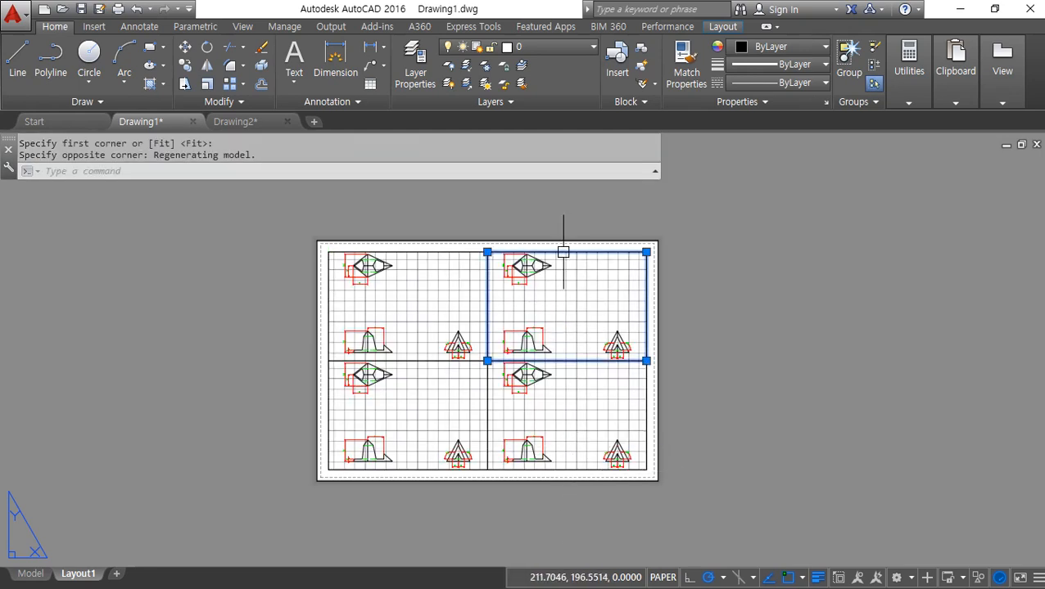
pyautogui.write('e')
pyautogui.press('Return')
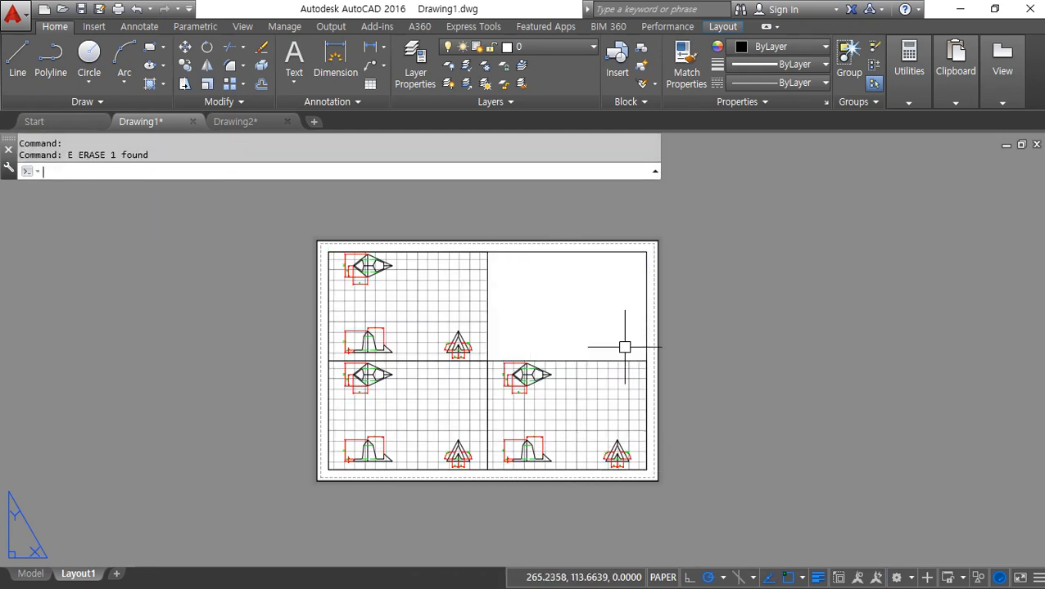
# Centre and enlarge the top view inside the upper-left viewport, and centre the front view in the lower-left viewport.
pyautogui.doubleClick(385, 288)
pyautogui.moveTo(382, 288); pyautogui.dragTo(427, 349, button='middle')
pyautogui.scroll(4, 424, 344)
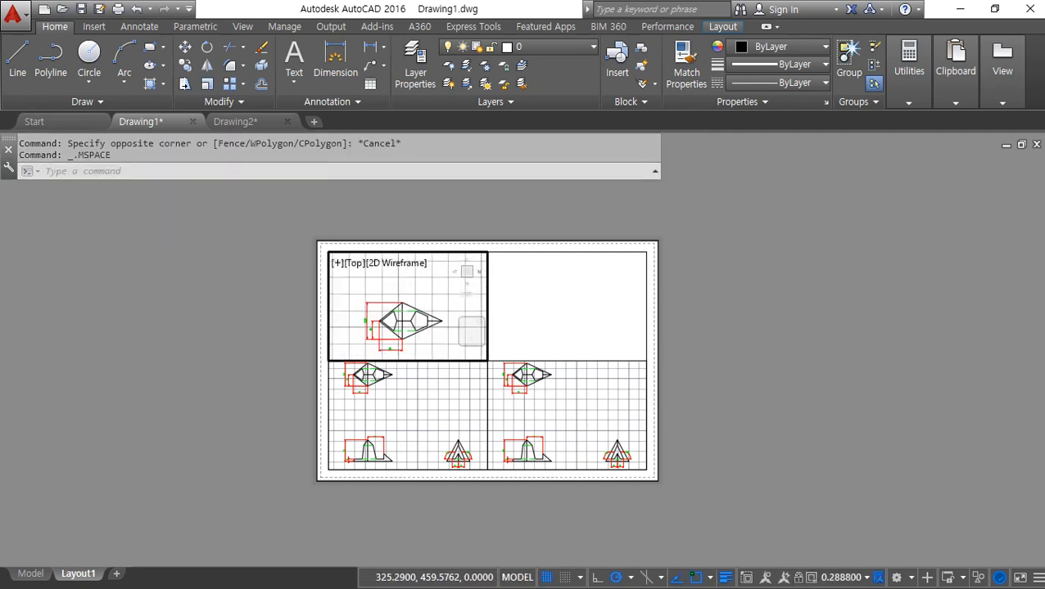
pyautogui.click(440, 411)
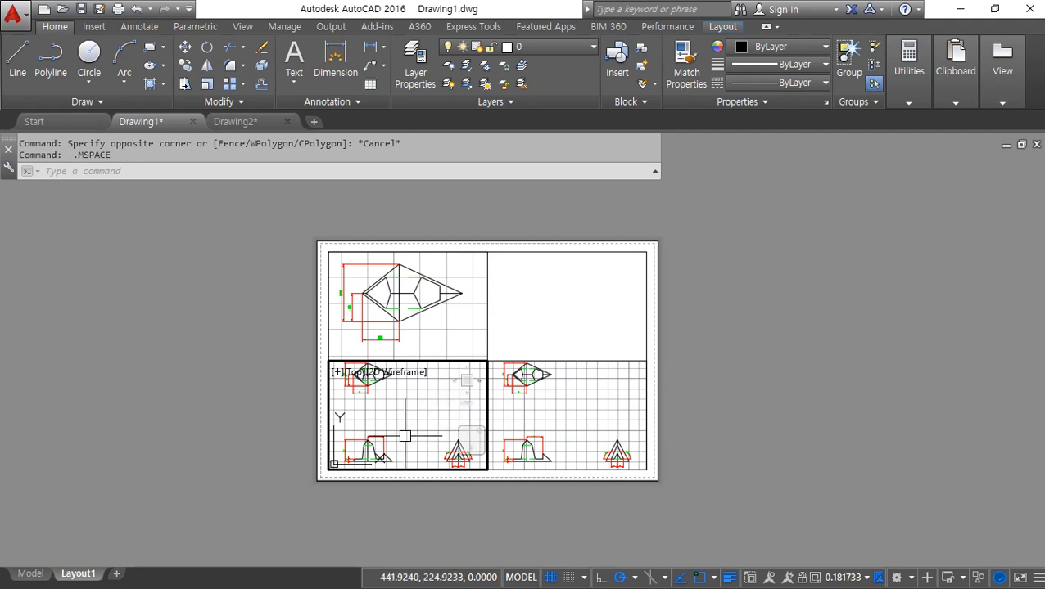
pyautogui.moveTo(418, 425); pyautogui.dragTo(458, 390, button='middle')
# Centre and enlarge the triangular side view in the lower-right viewport, and return to paper space with the whole sheet shown.
pyautogui.click(573, 405)
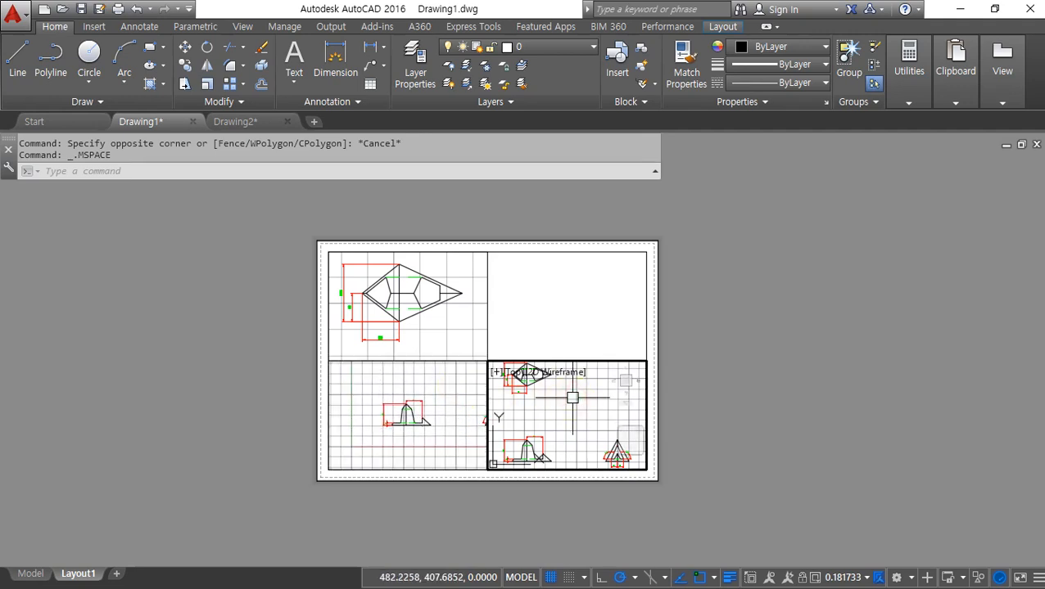
pyautogui.moveTo(559, 401); pyautogui.dragTo(543, 383, button='middle')
pyautogui.scroll(2, 582, 415)
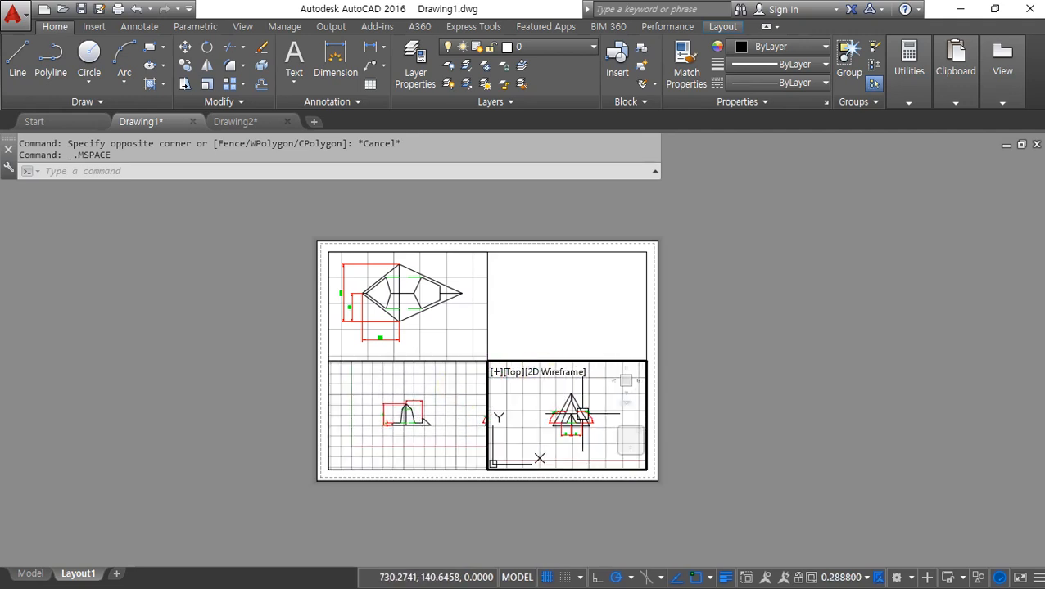
pyautogui.doubleClick(730, 389)
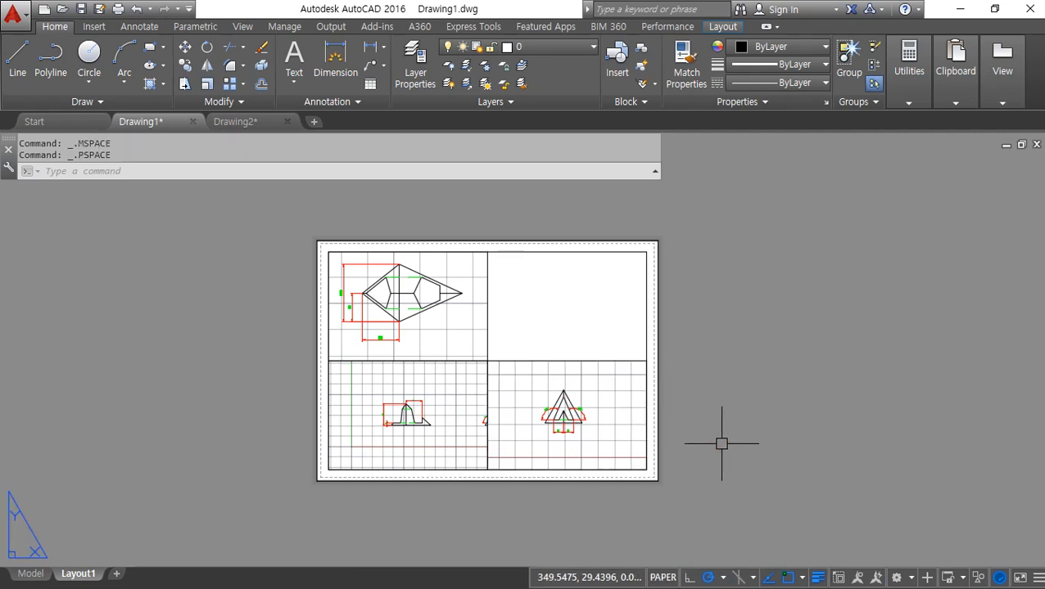
pyautogui.middleClick(268, 208)
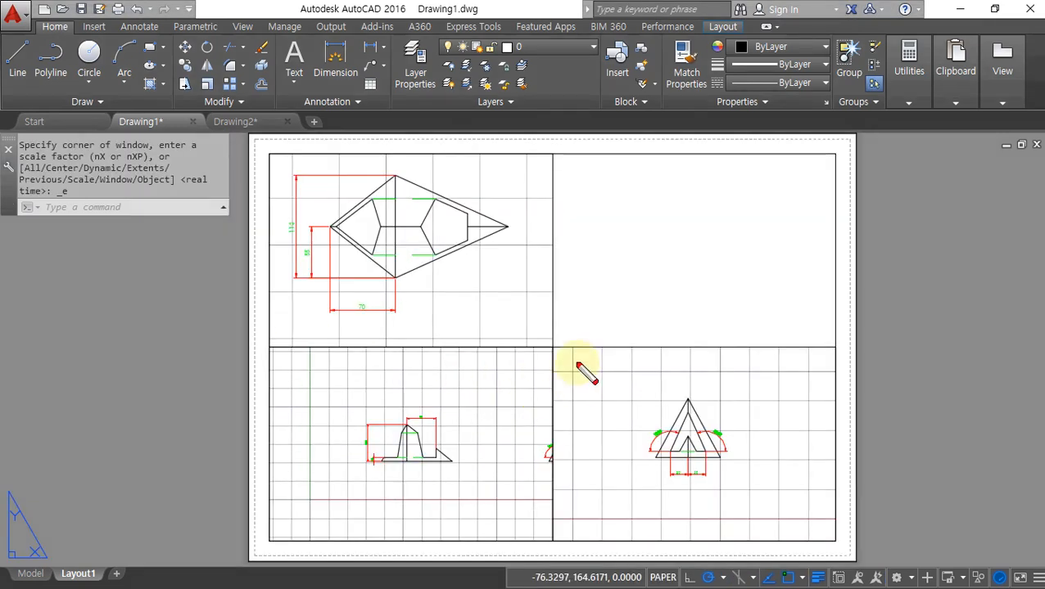
pyautogui.moveTo(573, 380)
pyautogui.mouseDown()
pyautogui.moveTo(544, 323)
pyautogui.moveTo(548, 383)
pyautogui.mouseUp()
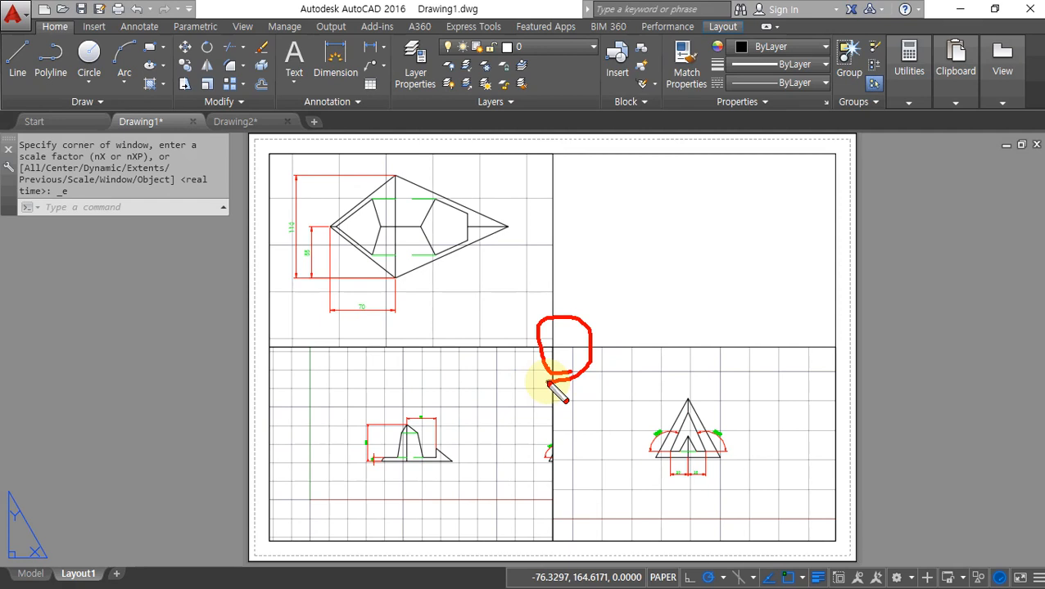
# Create a new layer named mview.
pyautogui.click(414, 74)
pyautogui.click(215, 267)
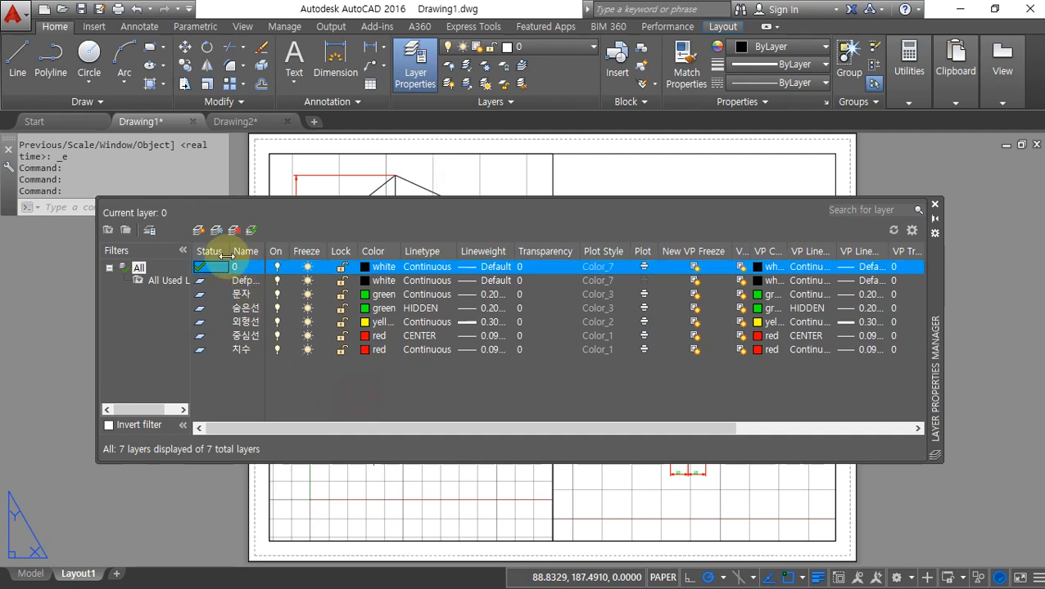
pyautogui.click(198, 230)
pyautogui.write('mview')
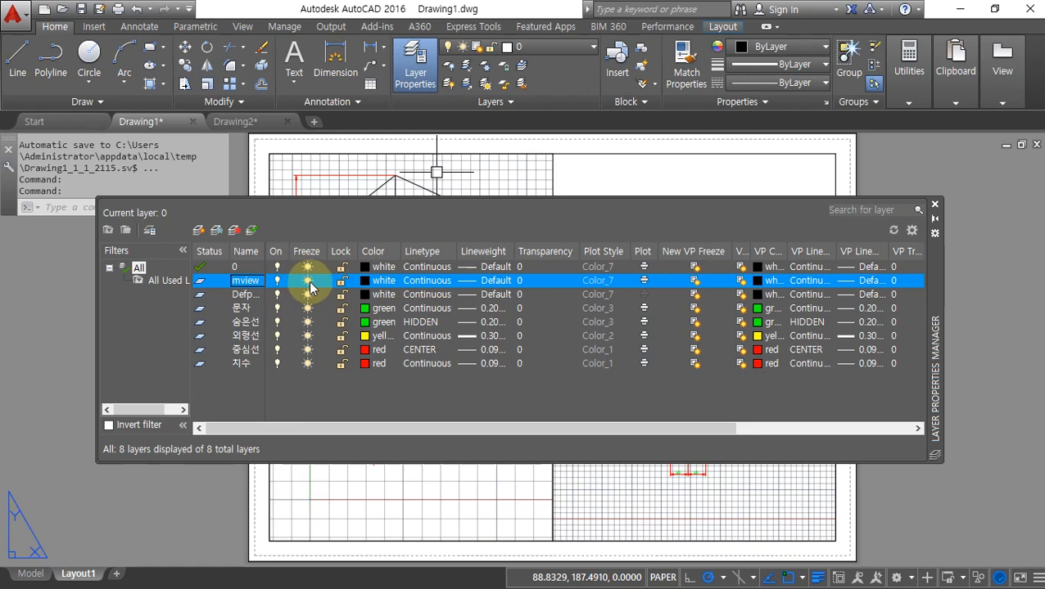
pyautogui.click(934, 204)
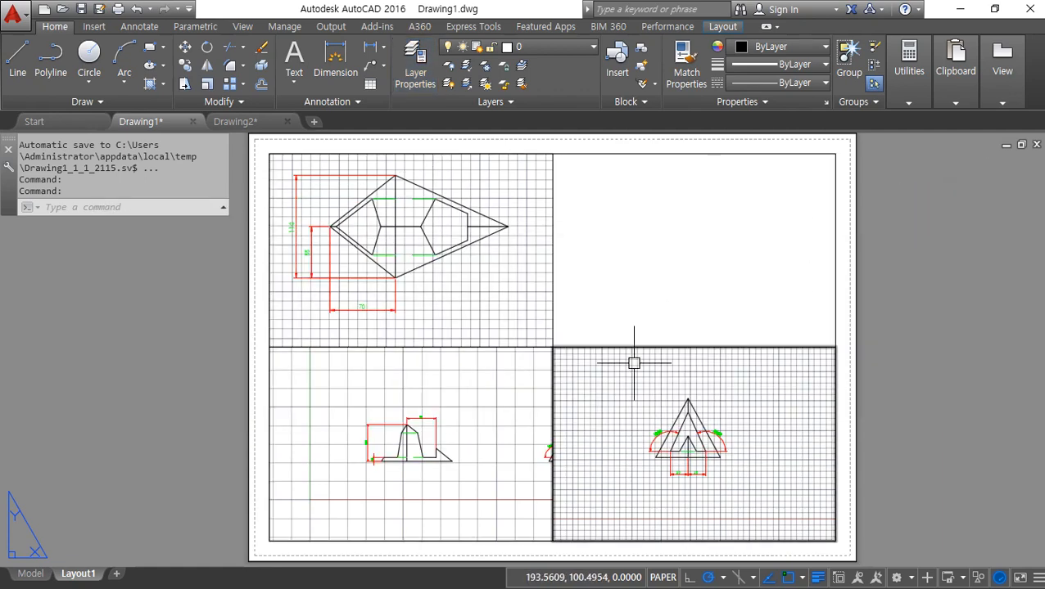
# Put the three remaining viewports on the mview layer.
pyautogui.click(595, 380)
pyautogui.click(536, 324)
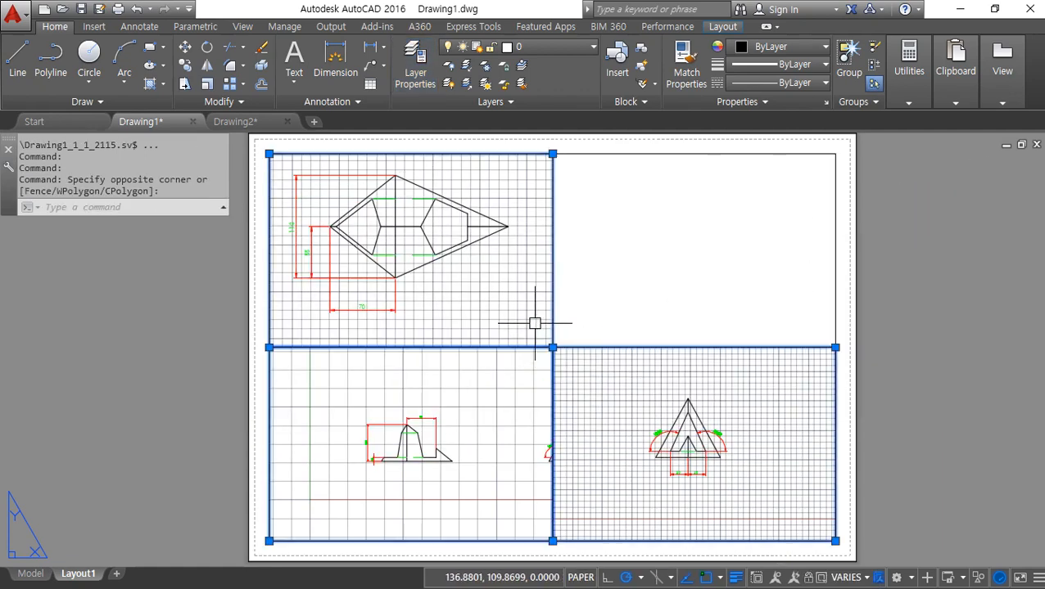
pyautogui.click(562, 47)
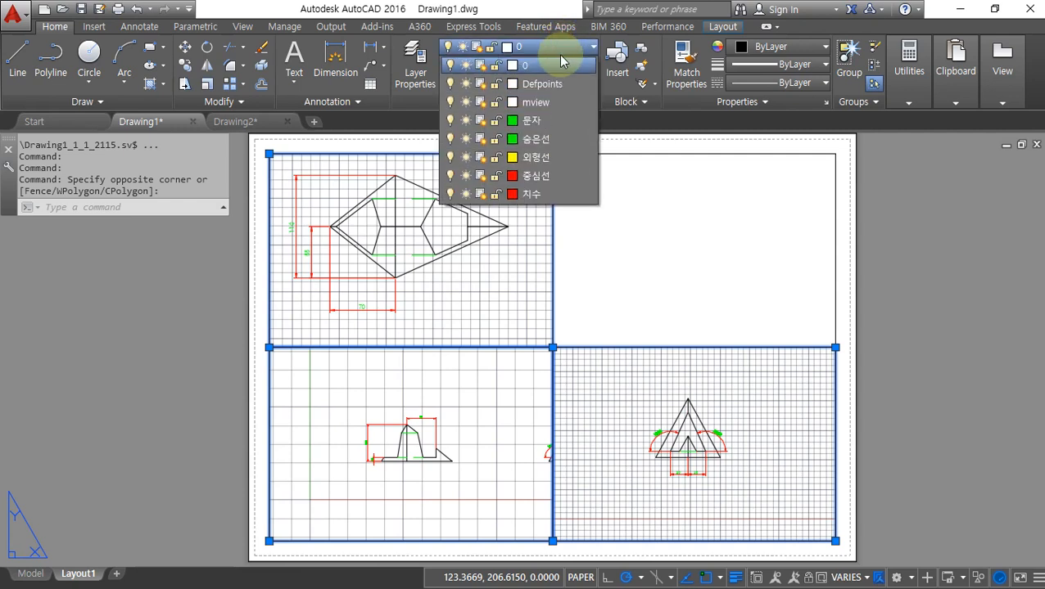
pyautogui.click(540, 102)
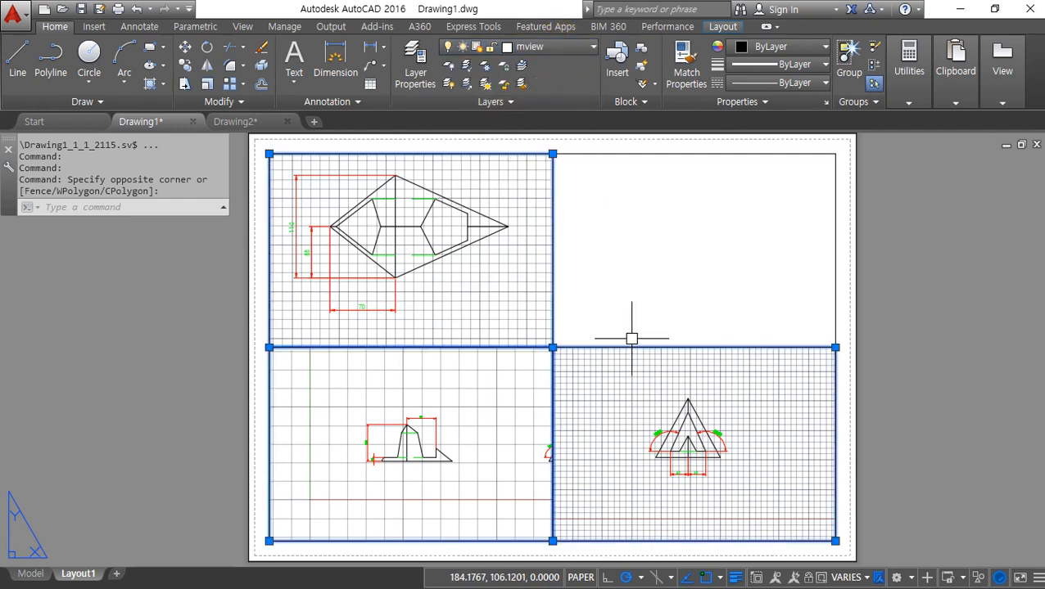
pyautogui.press('Escape')
# Freeze the mview layer so the viewport frames are hidden on the sheet.
pyautogui.click(578, 308)
pyautogui.click(516, 376)
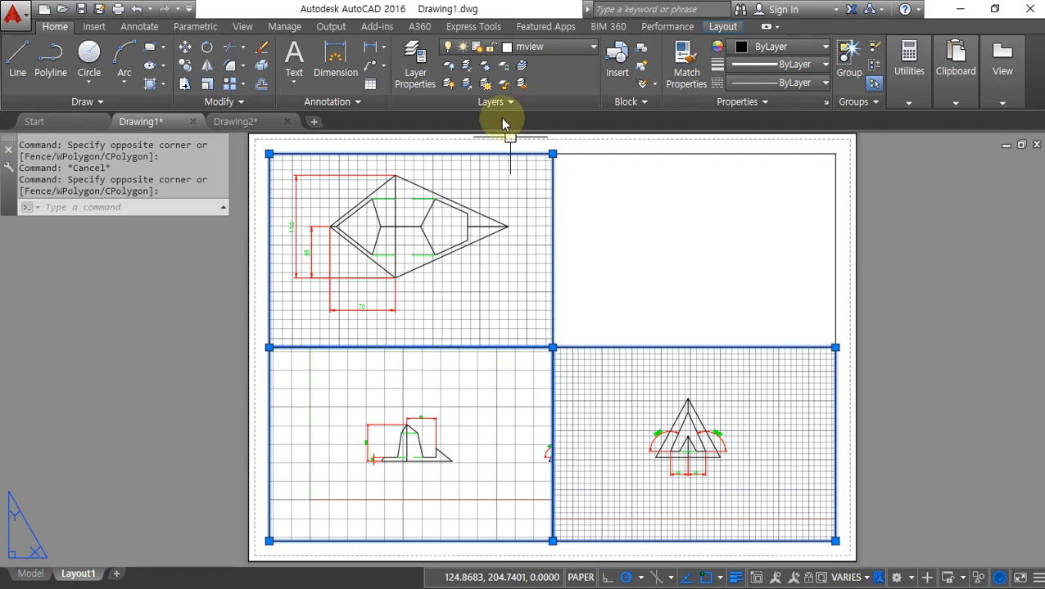
pyautogui.press('Escape')
pyautogui.click(558, 48)
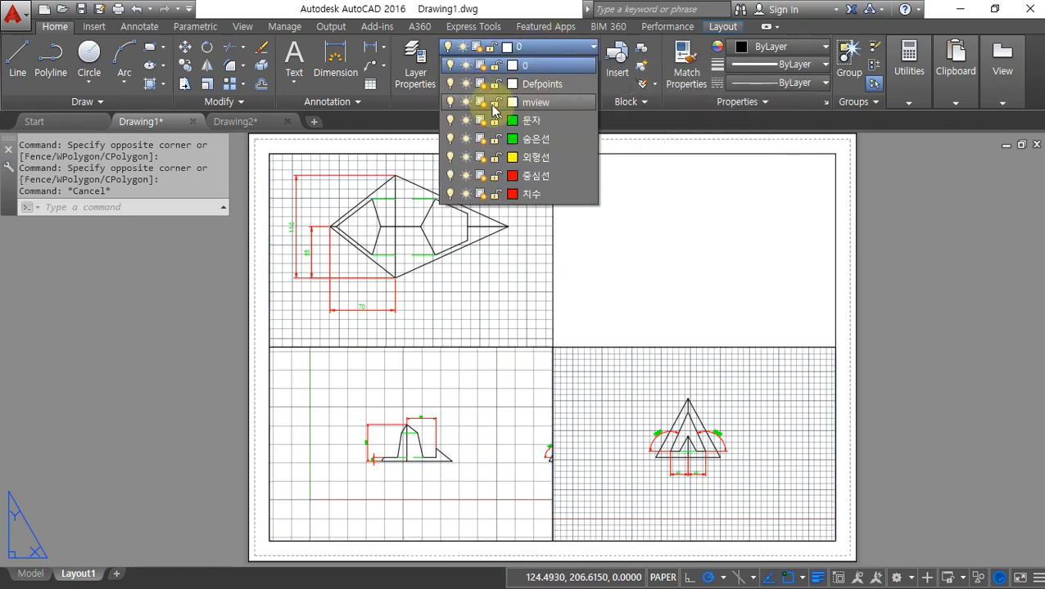
pyautogui.click(465, 102)
pyautogui.click(498, 10)
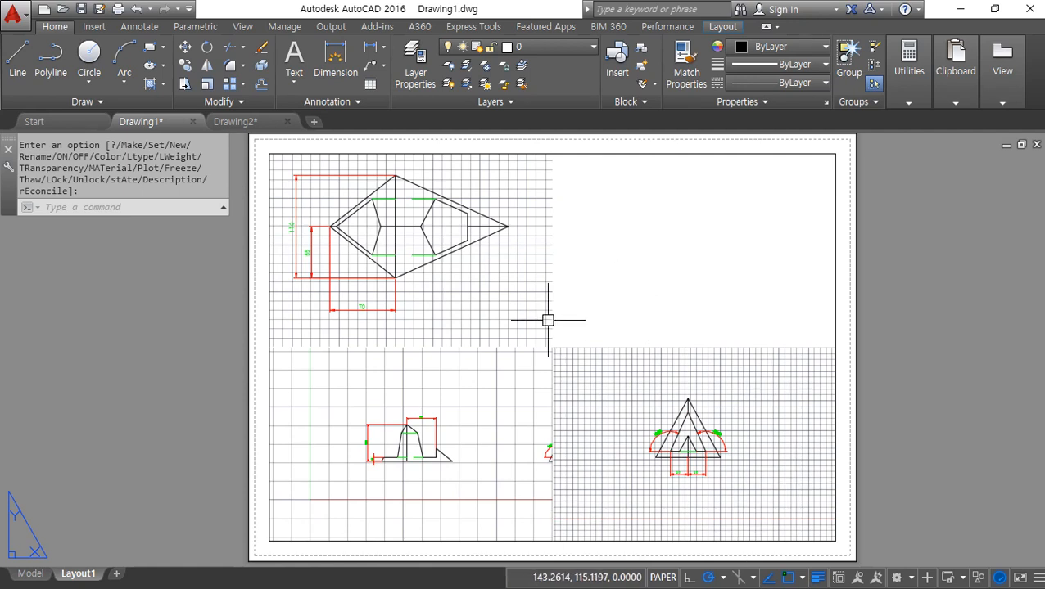
# Thaw the mview layer.
pyautogui.click(549, 49)
pyautogui.click(465, 102)
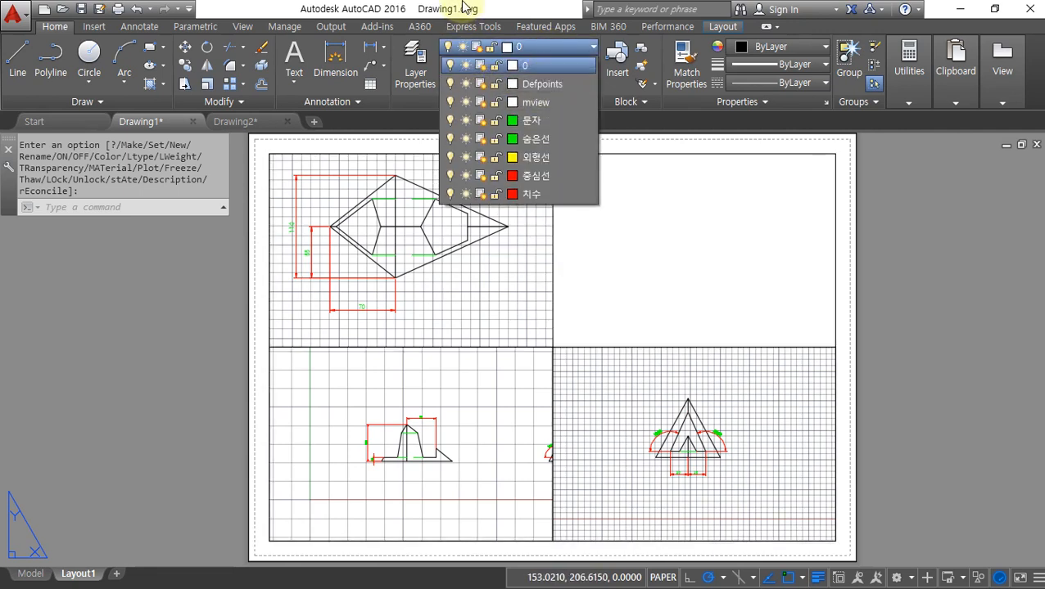
pyautogui.click(465, 7)
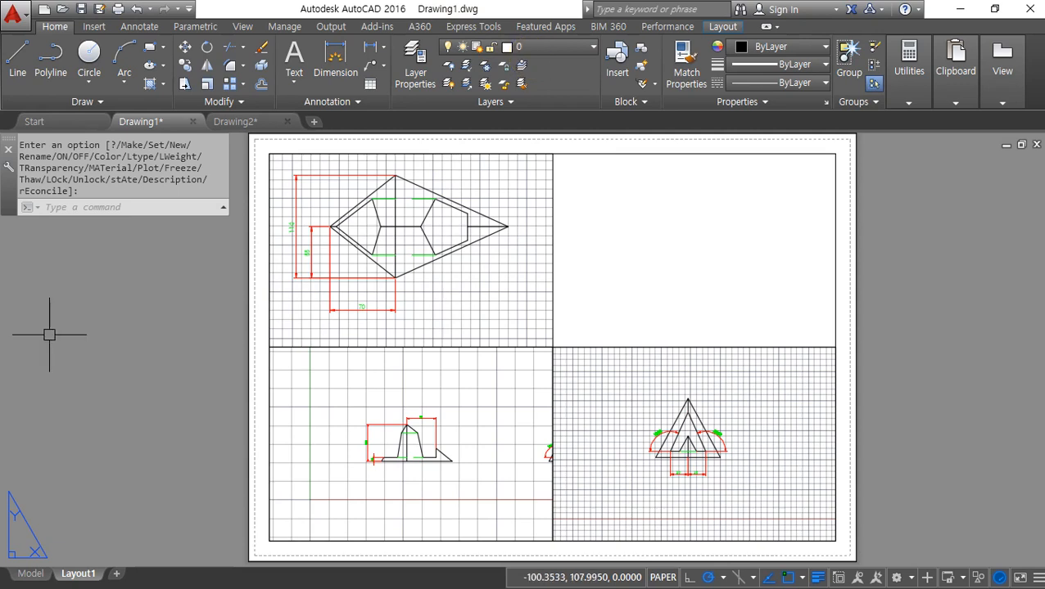
# Switch to the Notepad notes, highlight the word MVSetup, and return to the AutoCAD drawing.
pyautogui.hotkey('alt', 'Tab')
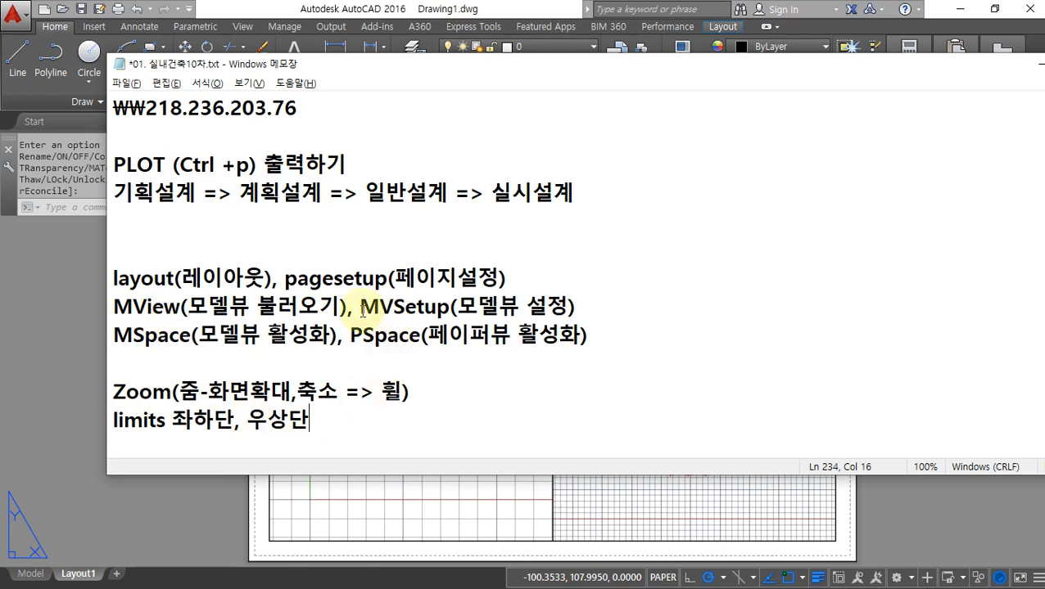
pyautogui.moveTo(362, 309); pyautogui.dragTo(450, 309)
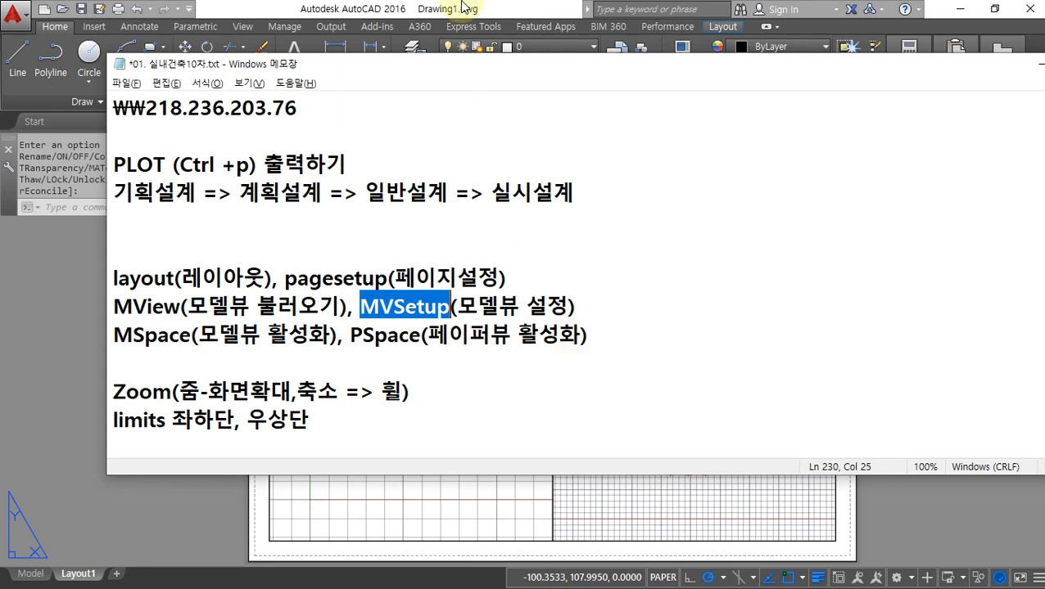
pyautogui.moveTo(453, 6)
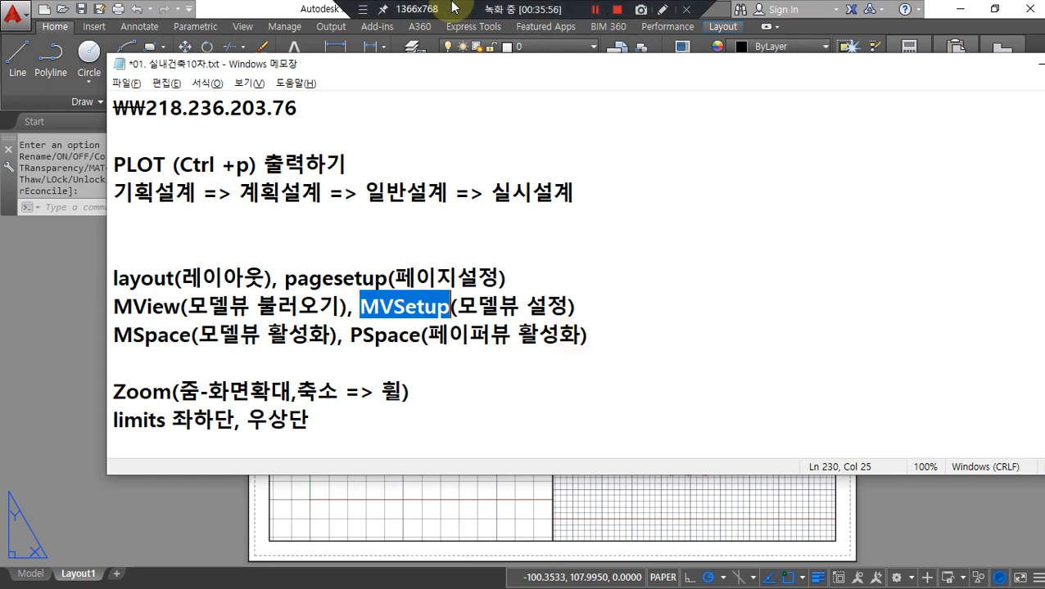
pyautogui.click(280, 7)
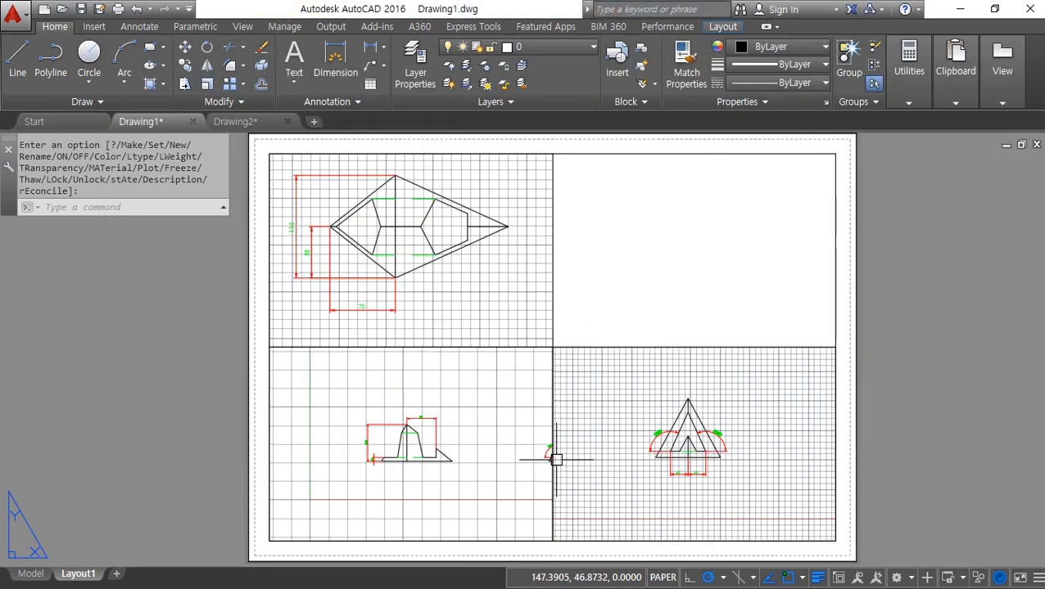
pyautogui.hotkey('ctrl', 'alt', 'd')
pyautogui.moveTo(704, 500)
pyautogui.mouseDown()
pyautogui.moveTo(656, 434)
pyautogui.moveTo(667, 514)
pyautogui.mouseUp()
pyautogui.moveTo(377, 491)
pyautogui.mouseDown()
pyautogui.moveTo(398, 370)
pyautogui.moveTo(361, 458)
pyautogui.mouseUp()
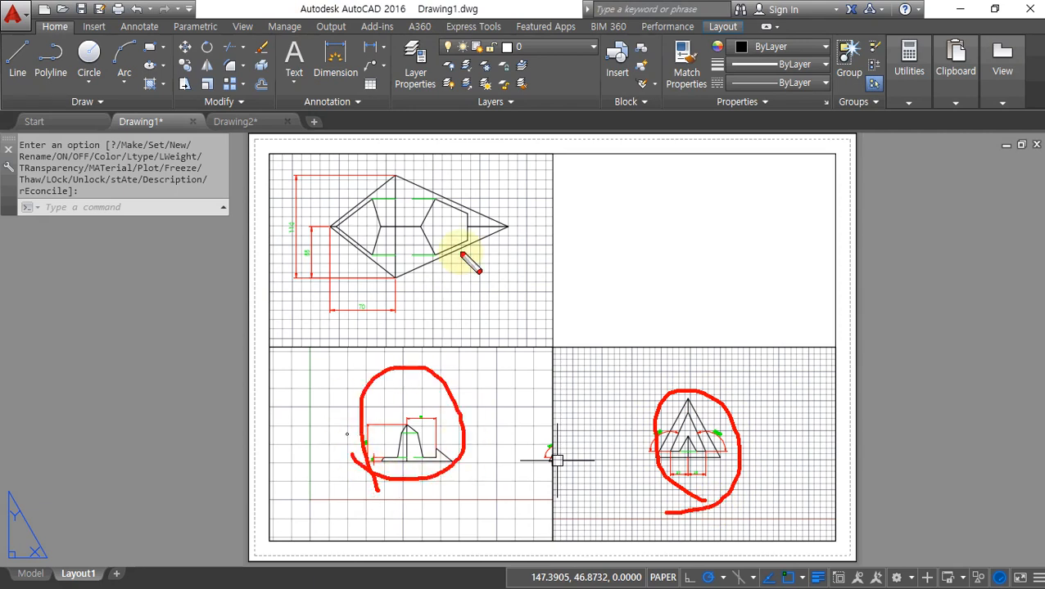
pyautogui.moveTo(473, 261)
pyautogui.mouseDown()
pyautogui.moveTo(484, 226)
pyautogui.moveTo(428, 293)
pyautogui.mouseUp()
pyautogui.press('Escape')
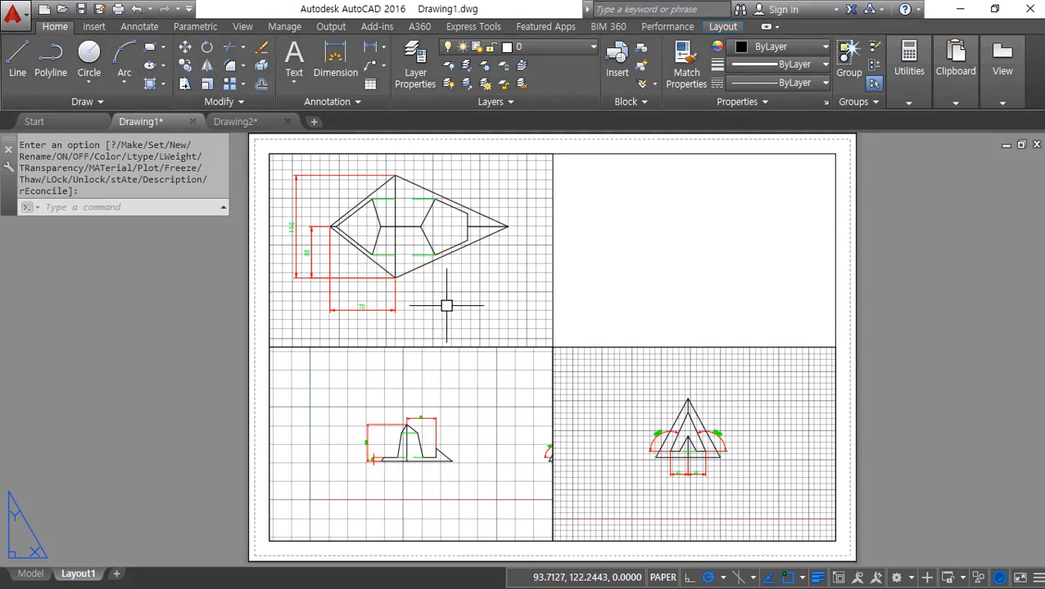
# Start MVSETUP and resize the command window so all of its options are readable.
pyautogui.write('mv')
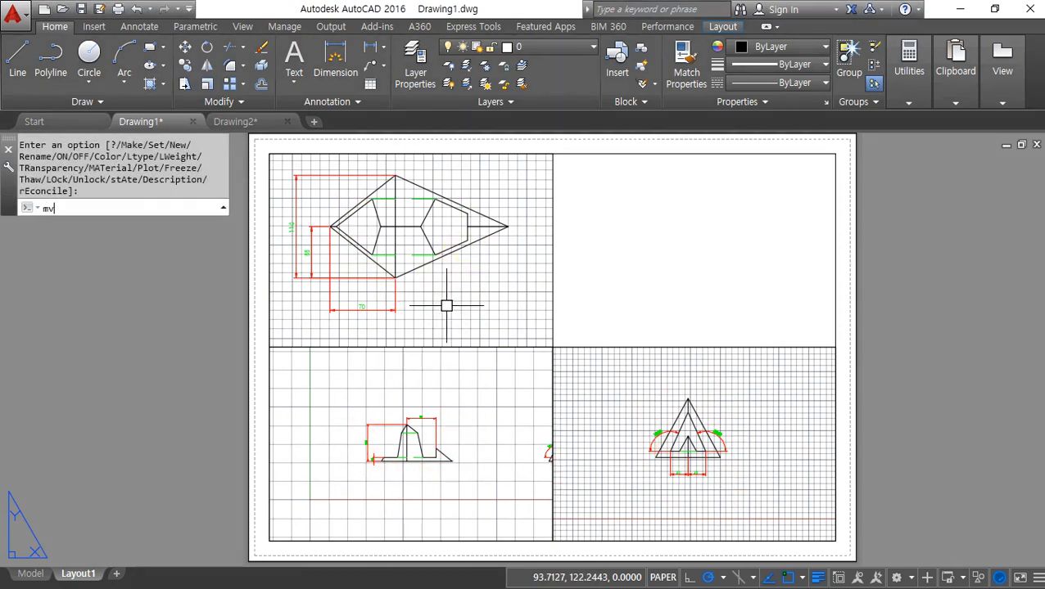
pyautogui.write('setup')
pyautogui.press('Return')
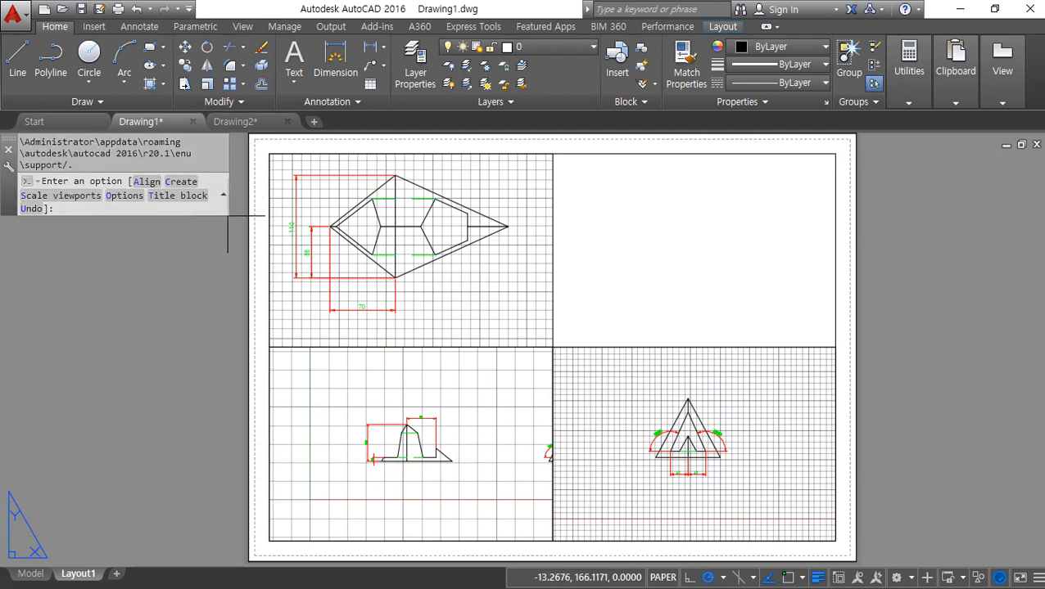
pyautogui.moveTo(223, 211); pyautogui.dragTo(604, 210)
pyautogui.moveTo(242, 223)
pyautogui.mouseDown()
pyautogui.moveTo(209, 214)
pyautogui.moveTo(278, 206)
pyautogui.moveTo(250, 221)
pyautogui.mouseUp()
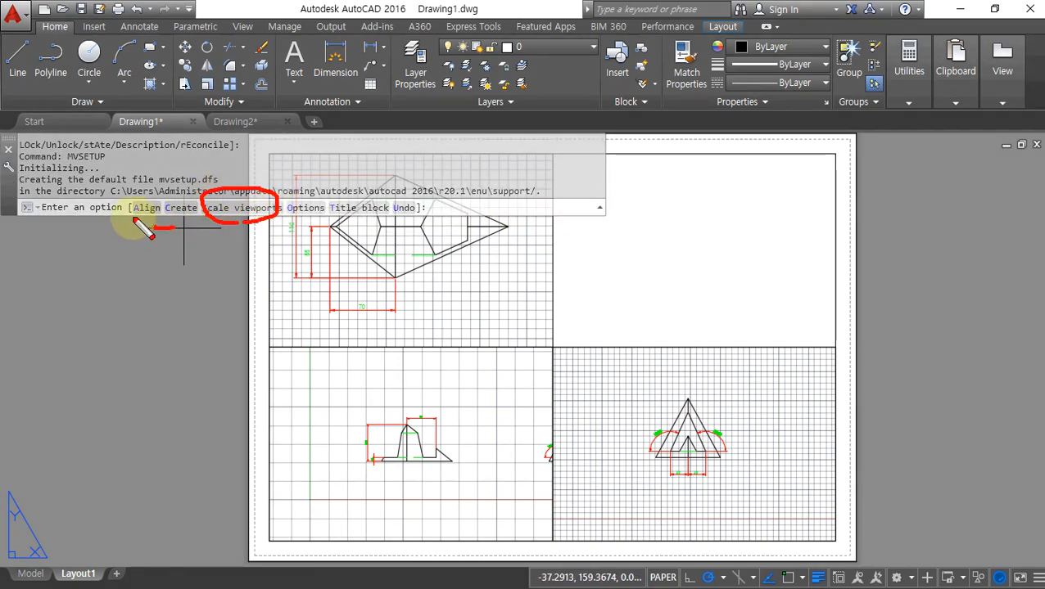
pyautogui.moveTo(149, 223); pyautogui.dragTo(150, 224)
pyautogui.press('Escape')
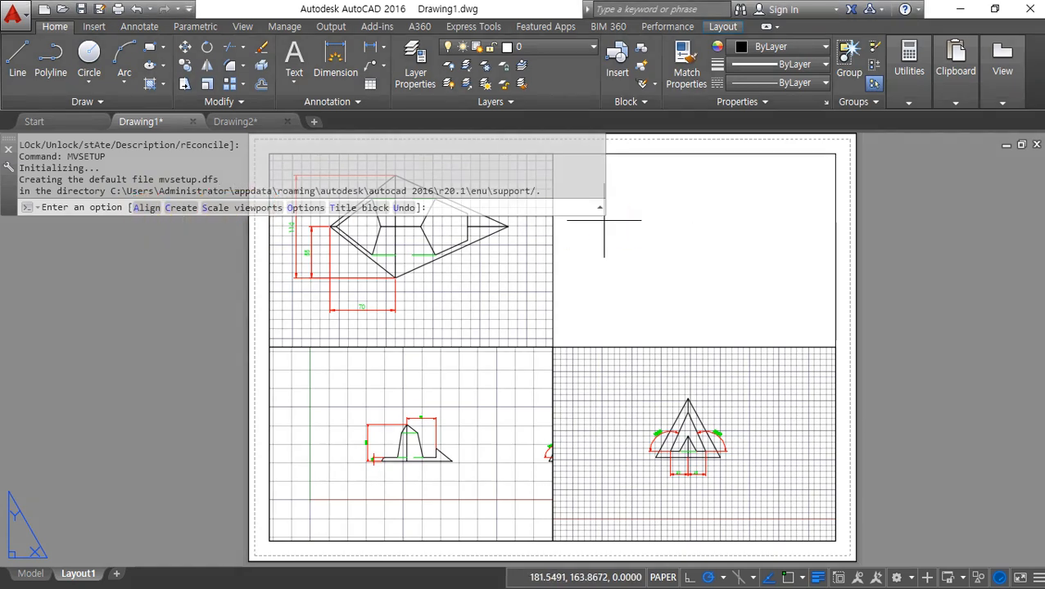
pyautogui.moveTo(599, 210)
pyautogui.mouseDown()
pyautogui.moveTo(250, 214)
pyautogui.moveTo(299, 199)
pyautogui.mouseUp()
pyautogui.moveTo(166, 193)
pyautogui.mouseDown()
pyautogui.moveTo(135, 215)
pyautogui.moveTo(174, 180)
pyautogui.moveTo(162, 177)
pyautogui.mouseUp()
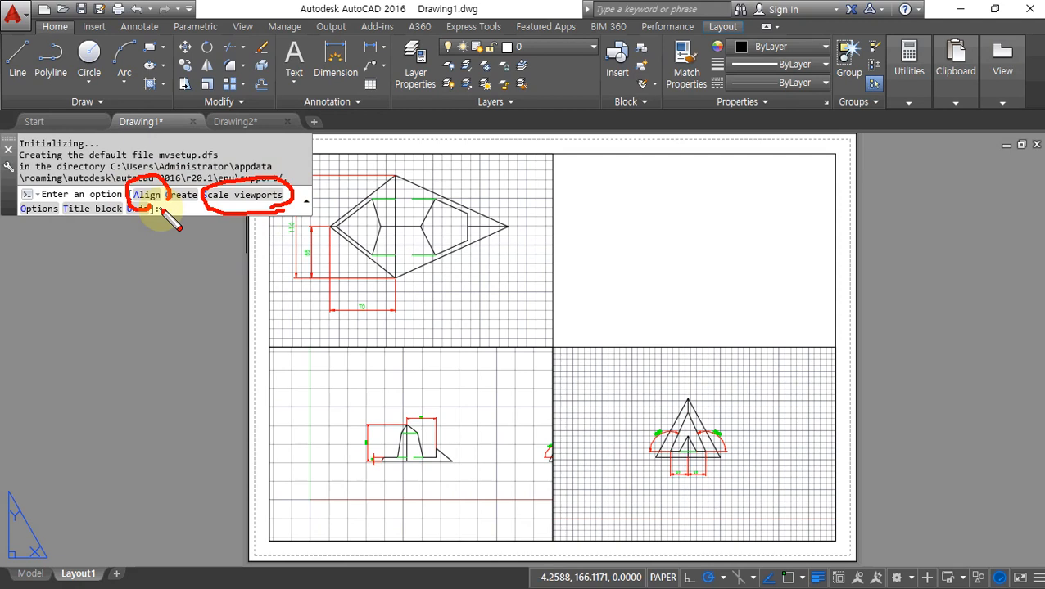
pyautogui.press('Escape')
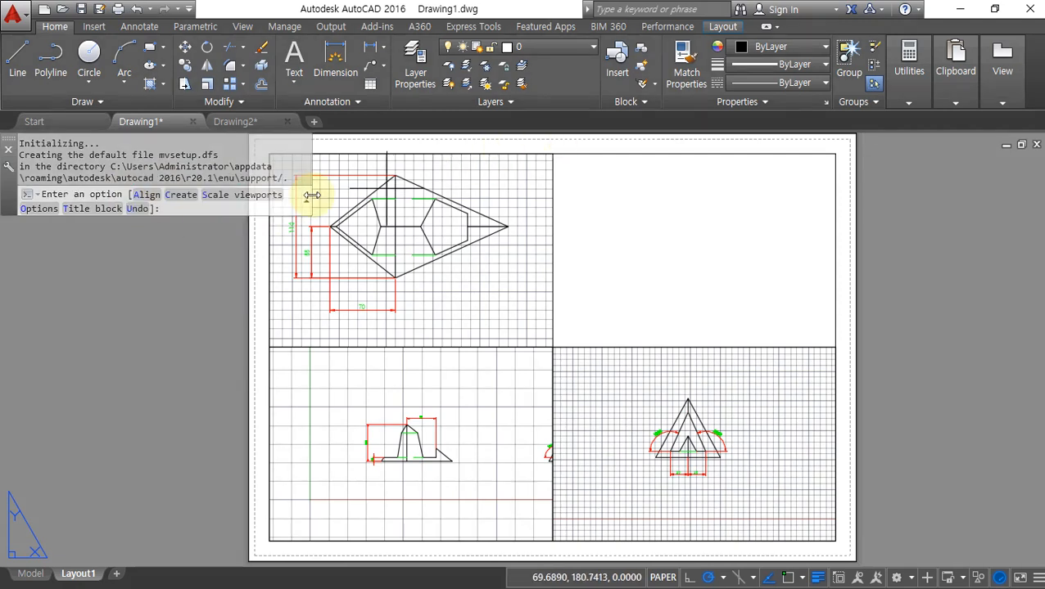
# Choose the Scale viewports option and select the three viewports as the objects to scale.
pyautogui.click(268, 196)
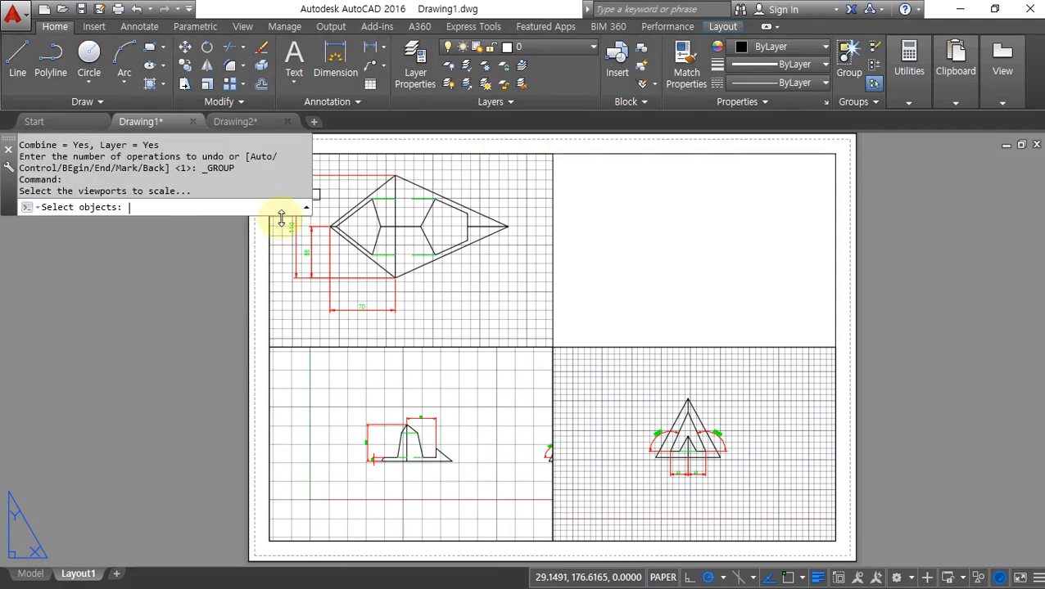
pyautogui.hotkey('ctrl', 'alt', 'd')
pyautogui.moveTo(128, 226)
pyautogui.mouseDown()
pyautogui.moveTo(44, 193)
pyautogui.moveTo(123, 236)
pyautogui.mouseUp()
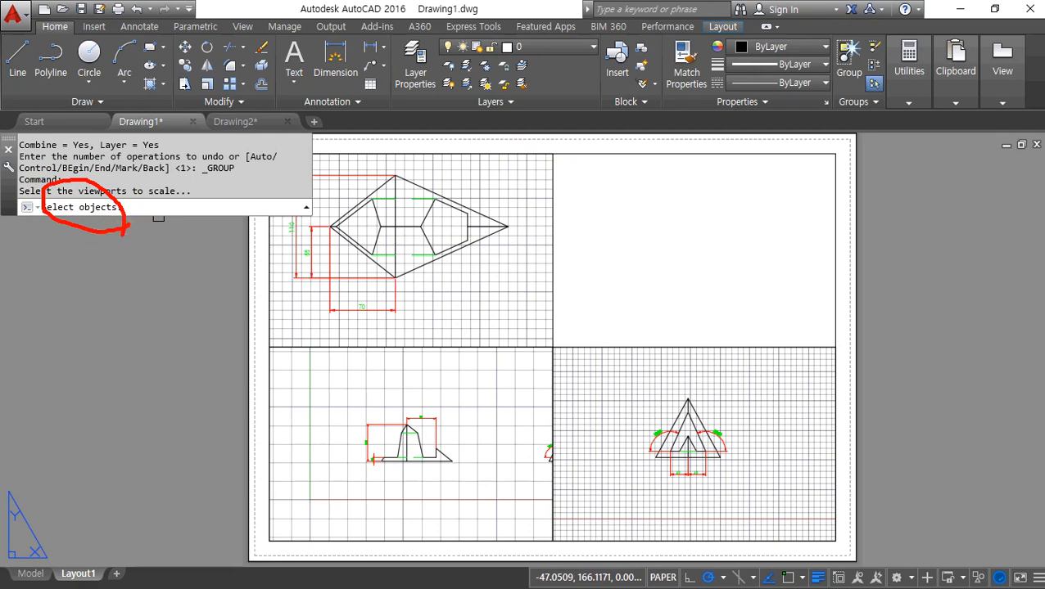
pyautogui.press('Escape')
pyautogui.click(599, 314)
pyautogui.click(512, 367)
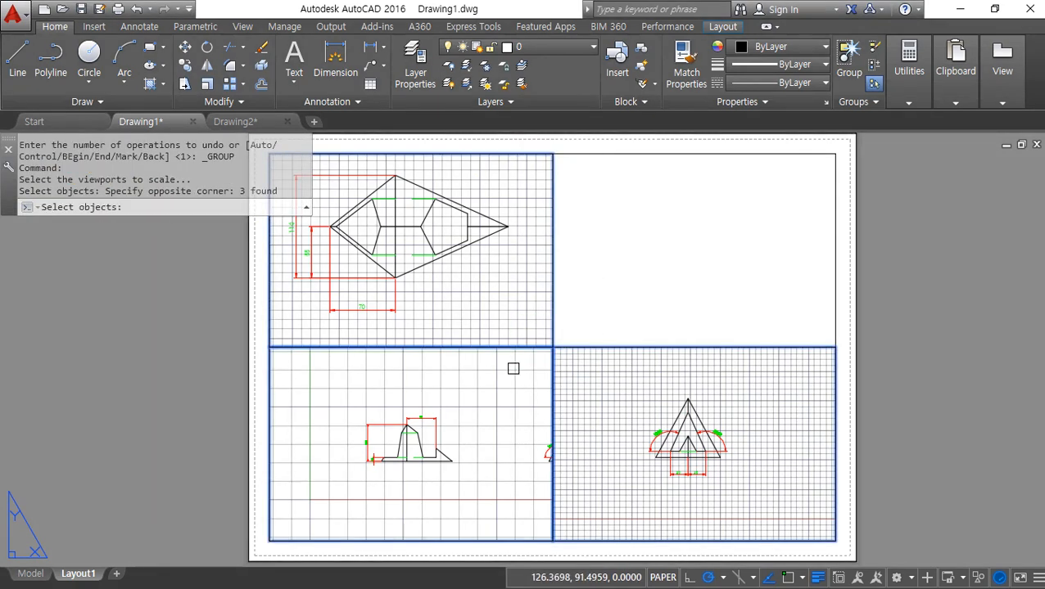
pyautogui.press('Return')
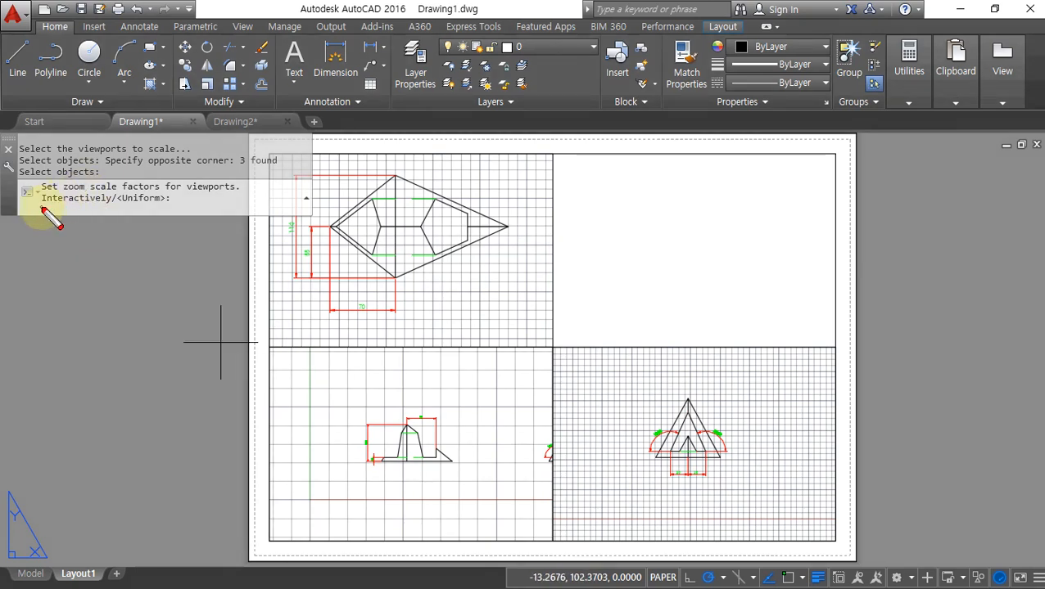
# Scale the selected viewports uniformly at 1 paper space unit to 2 model space units, and undo the scaling.
pyautogui.moveTo(41, 209); pyautogui.dragTo(96, 211)
pyautogui.moveTo(115, 209); pyautogui.dragTo(161, 210)
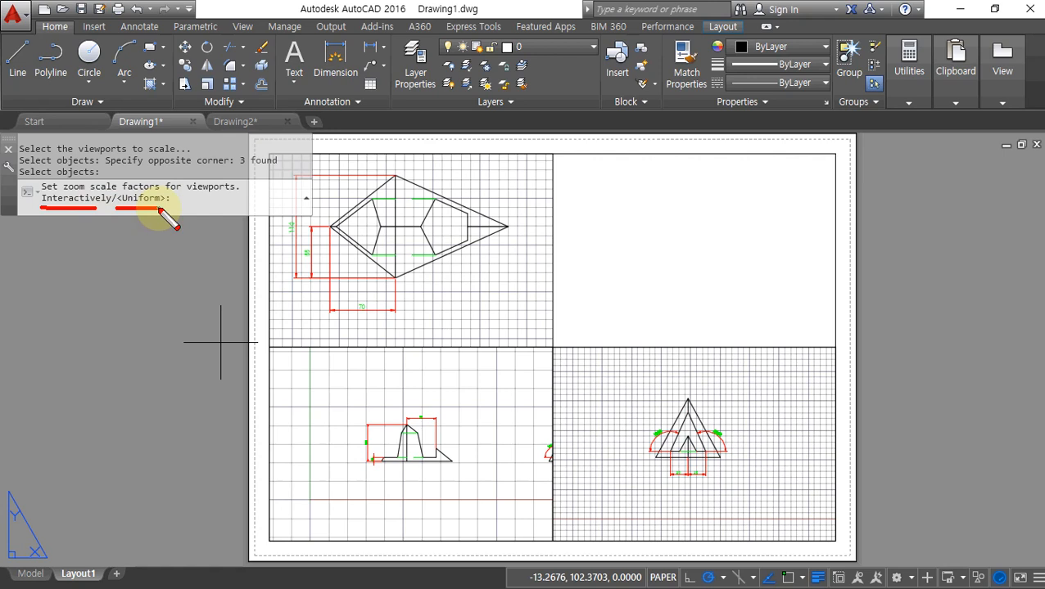
pyautogui.press('Escape')
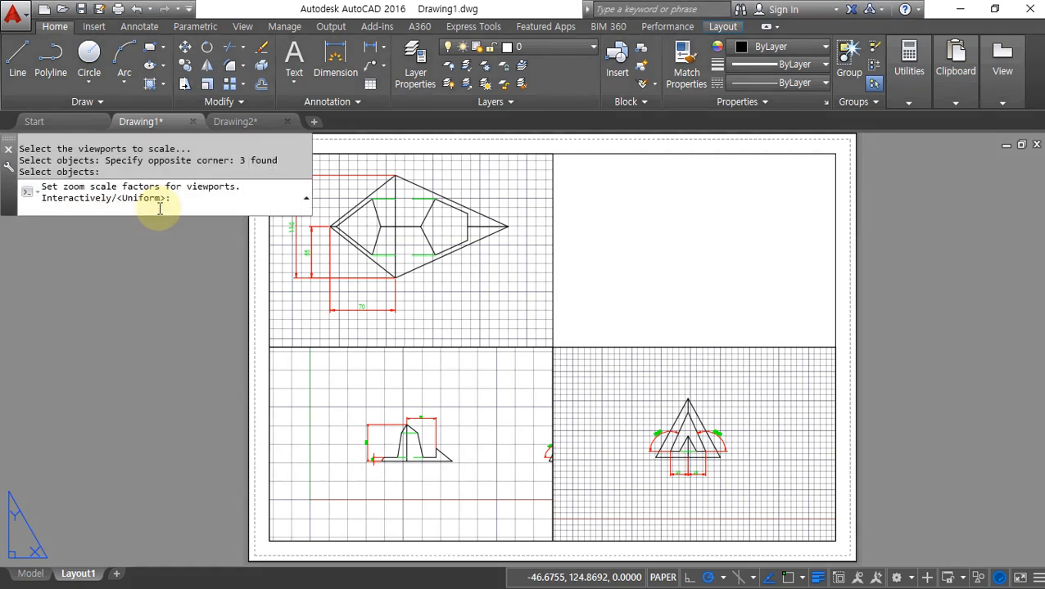
pyautogui.press('Return')
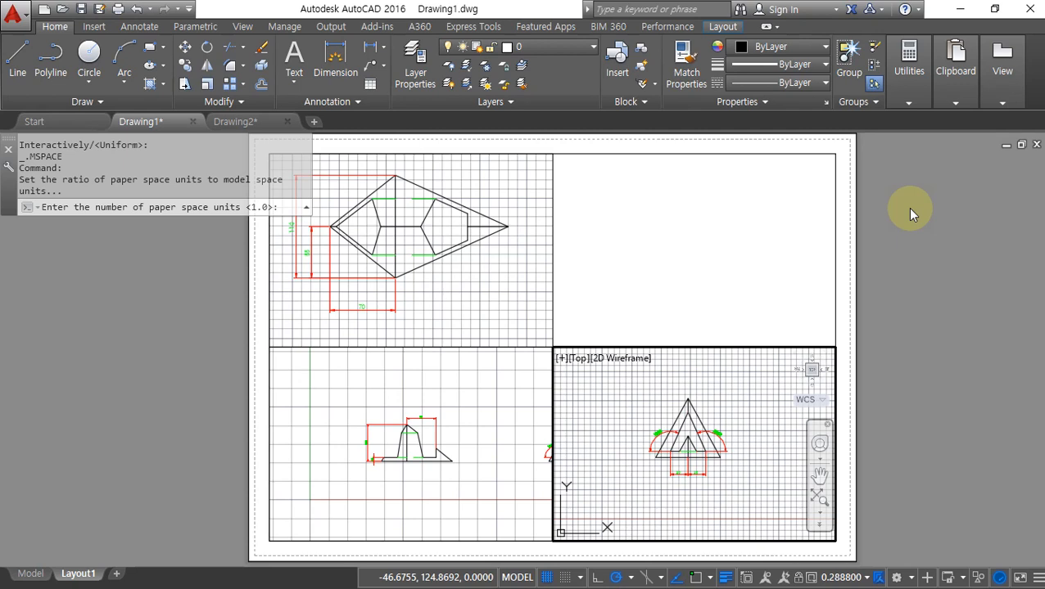
pyautogui.write('1')
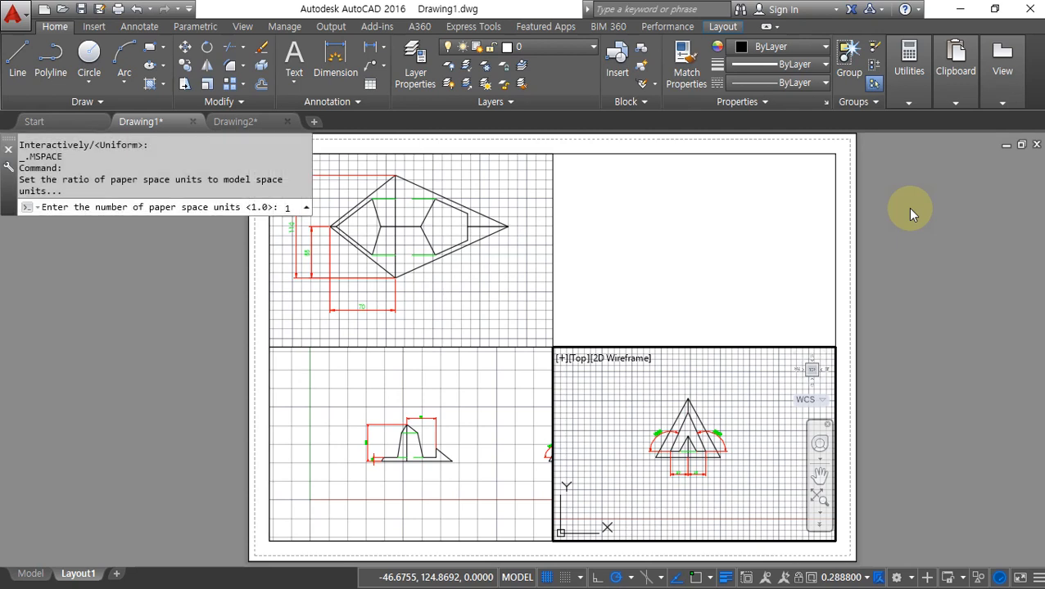
pyautogui.press('Return')
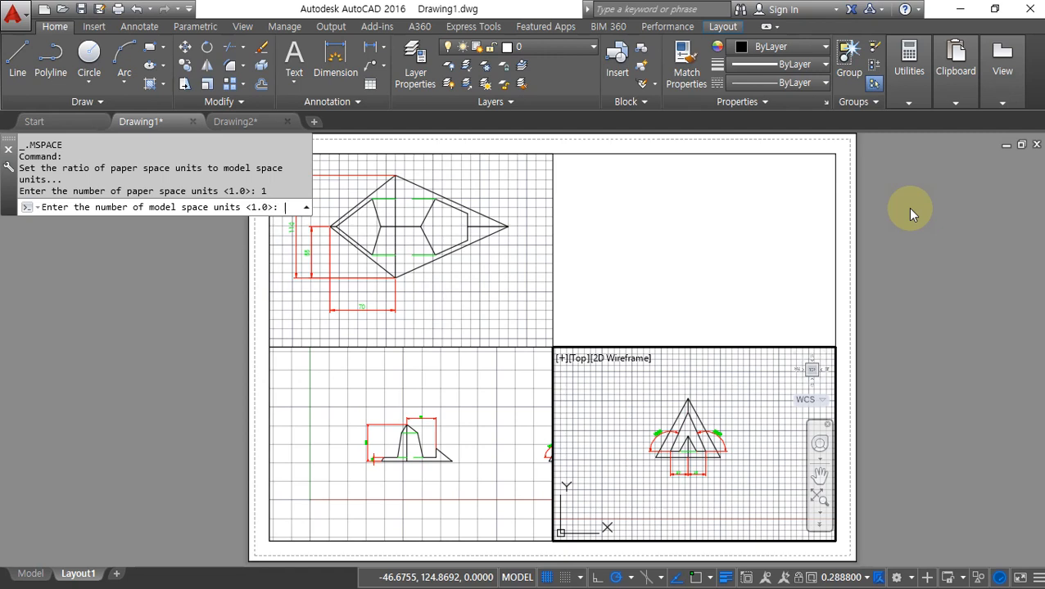
pyautogui.write('1')
pyautogui.press('Return')
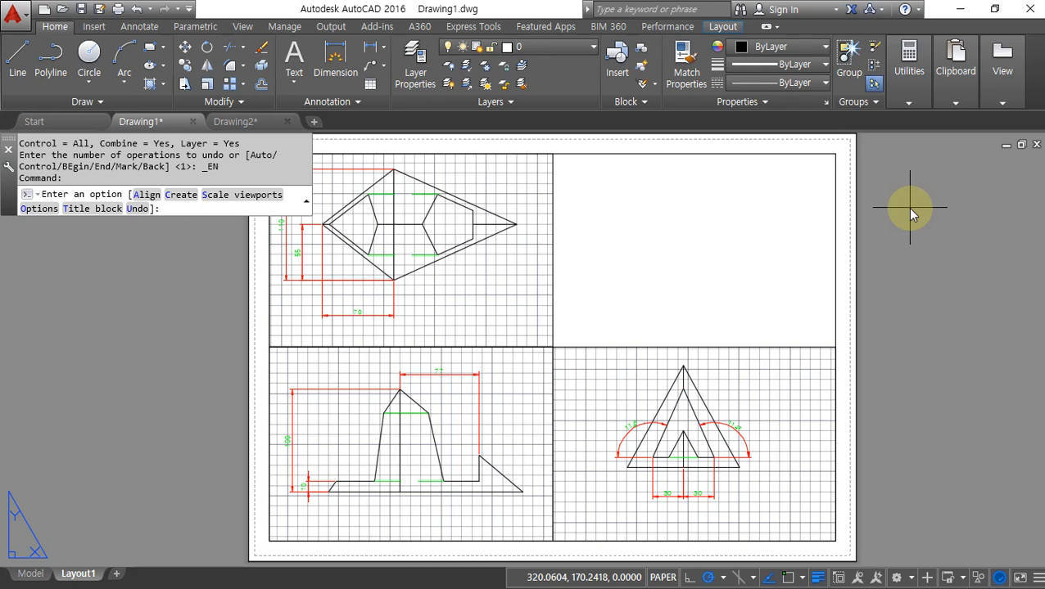
pyautogui.press('Escape')
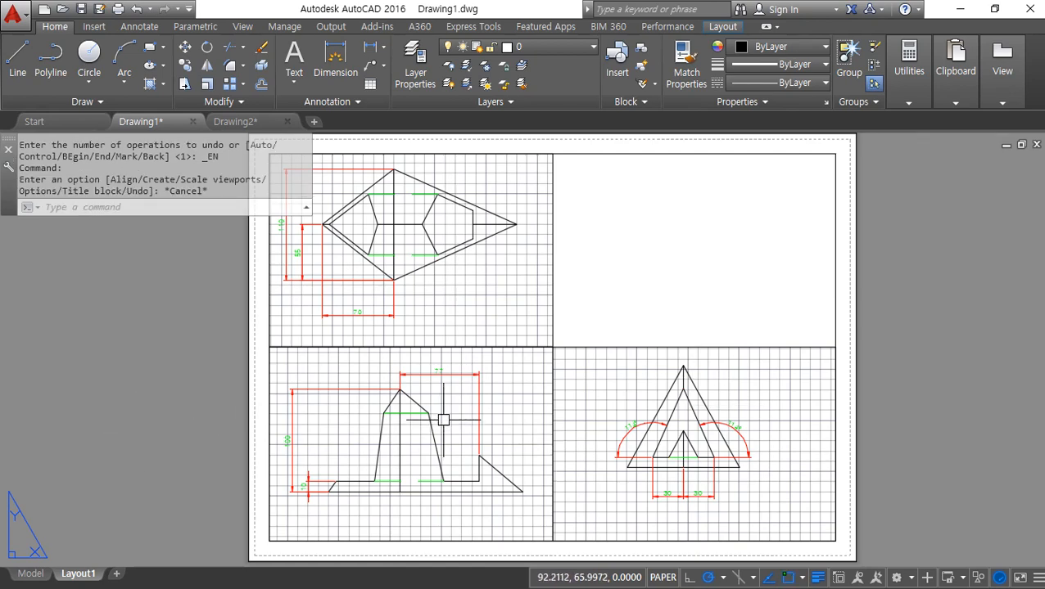
pyautogui.hotkey('ctrl', 'z')
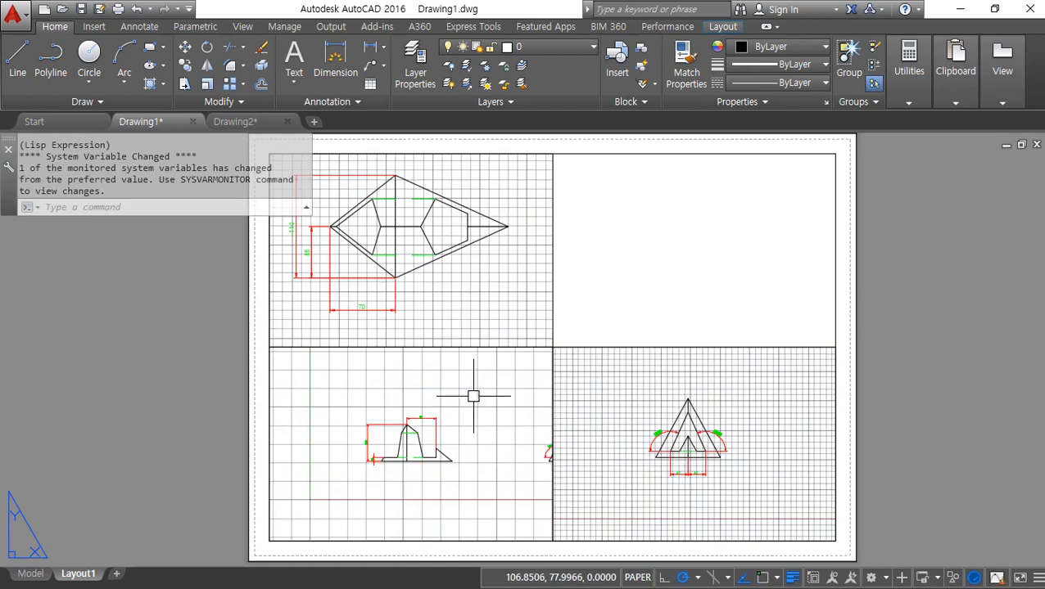
# Activate the lower-left viewport and zoom its front view to 1/2xp.
pyautogui.doubleClick(523, 479)
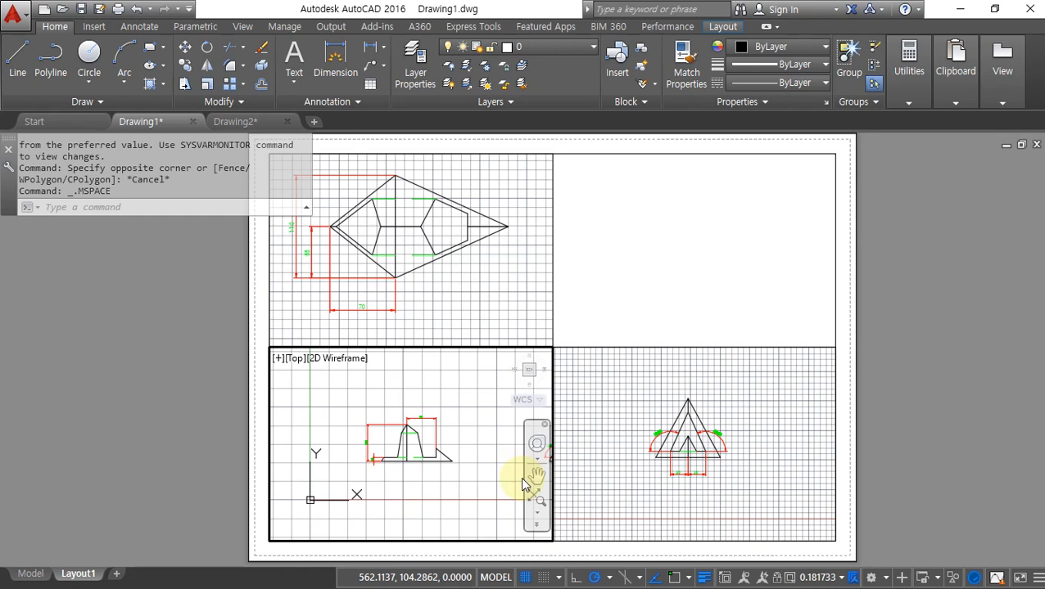
pyautogui.write('z')
pyautogui.press('Return')
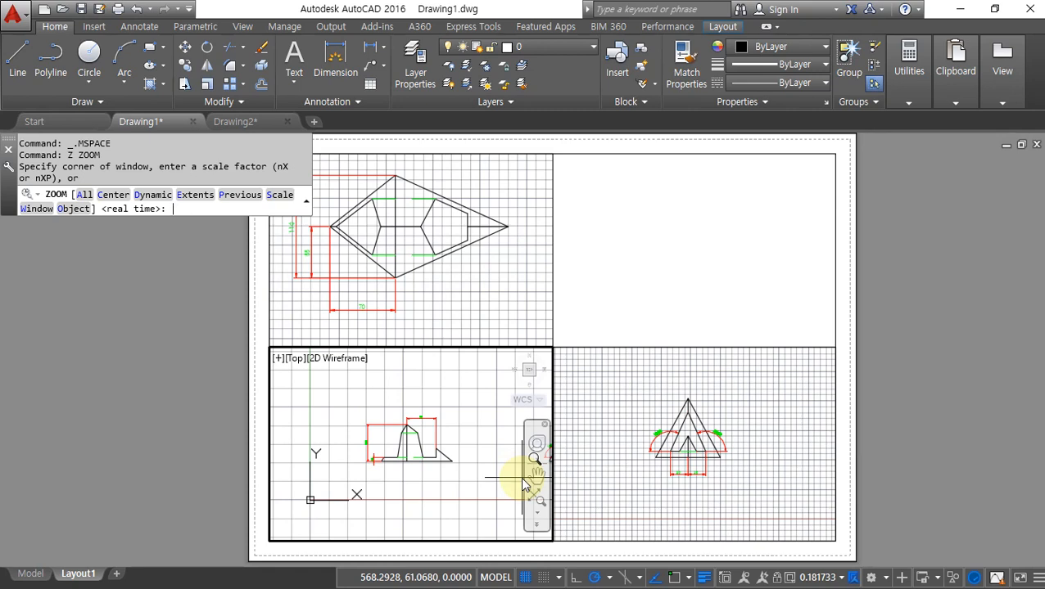
pyautogui.write('1/2xp')
pyautogui.press('Return')
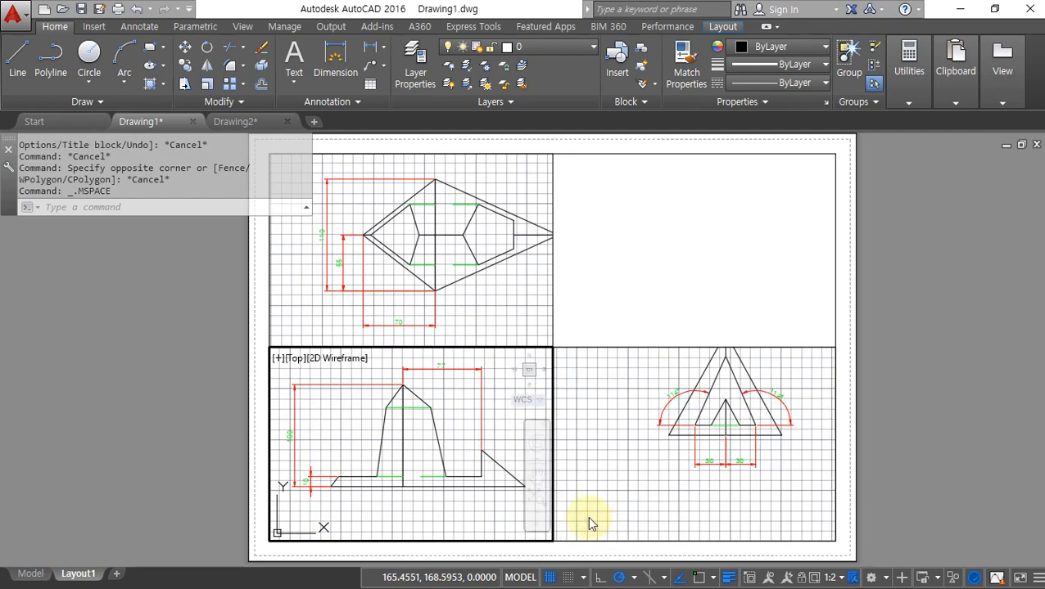
# Leave the active front-view viewport and return to paper space on Layout1.
pyautogui.moveTo(499, 486); pyautogui.dragTo(777, 495)
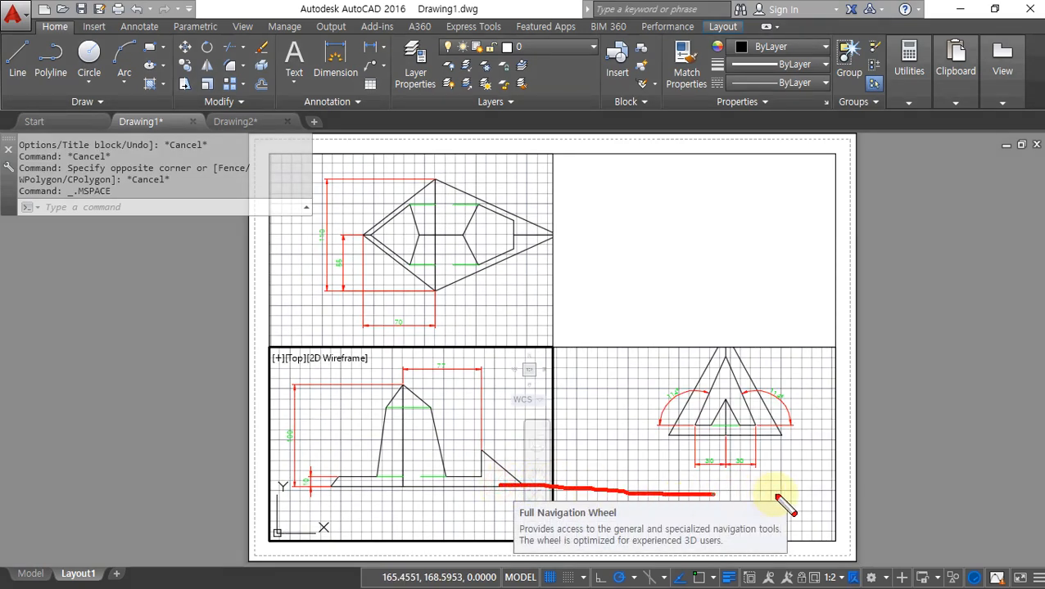
pyautogui.moveTo(365, 223)
pyautogui.mouseDown()
pyautogui.moveTo(338, 501)
pyautogui.moveTo(355, 263)
pyautogui.mouseUp()
pyautogui.doubleClick(669, 279)
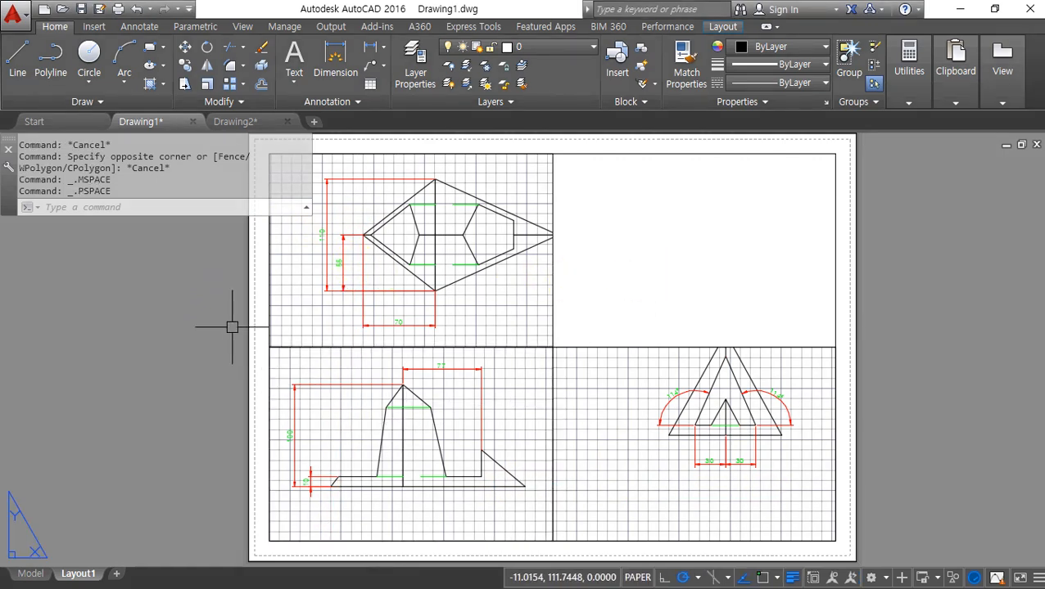
pyautogui.write('mvsetup')
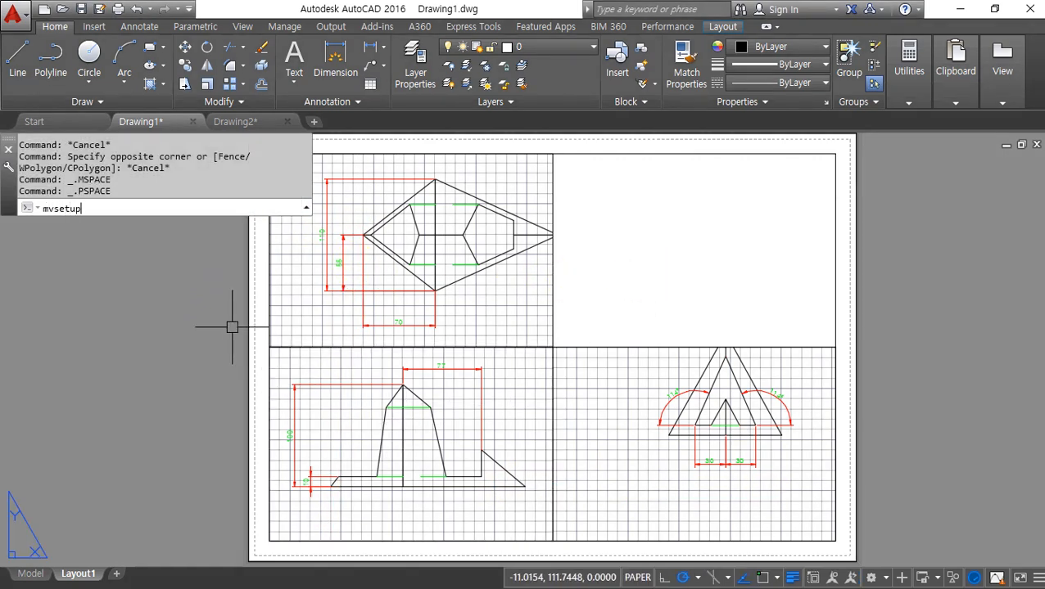
pyautogui.press('Return')
pyautogui.moveTo(160, 205)
pyautogui.mouseDown()
pyautogui.moveTo(124, 200)
pyautogui.moveTo(170, 197)
pyautogui.moveTo(164, 210)
pyautogui.mouseUp()
pyautogui.moveTo(467, 490); pyautogui.dragTo(761, 489)
pyautogui.moveTo(357, 215); pyautogui.dragTo(358, 229)
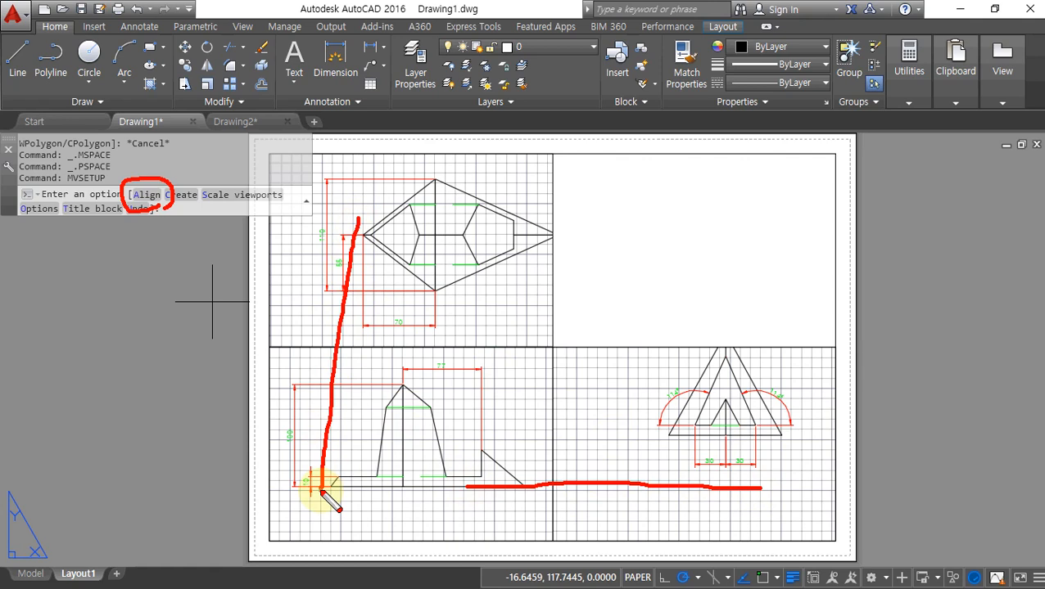
pyautogui.press('Escape')
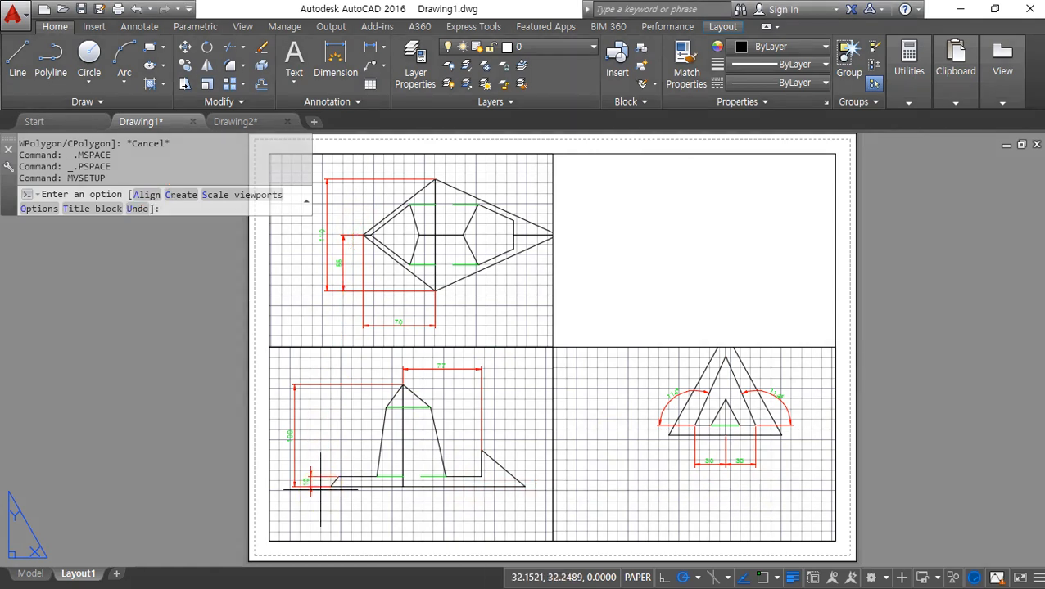
pyautogui.press('Escape')
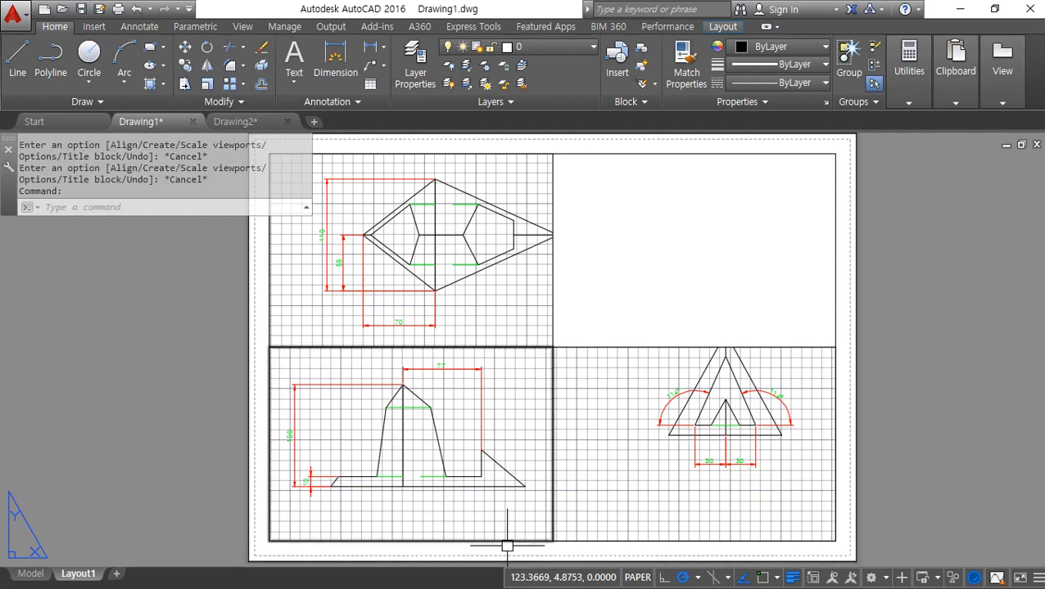
# Start the Line command and enable the Endpoint object snap in the drafting settings.
pyautogui.write('l')
pyautogui.press('Return')
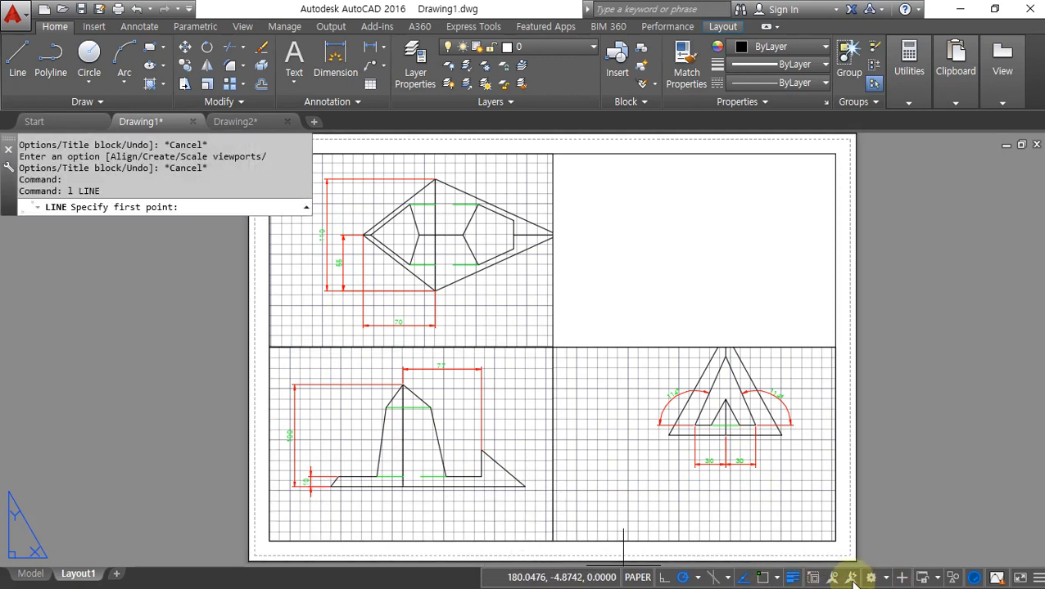
pyautogui.rightClick(759, 576)
pyautogui.click(642, 557)
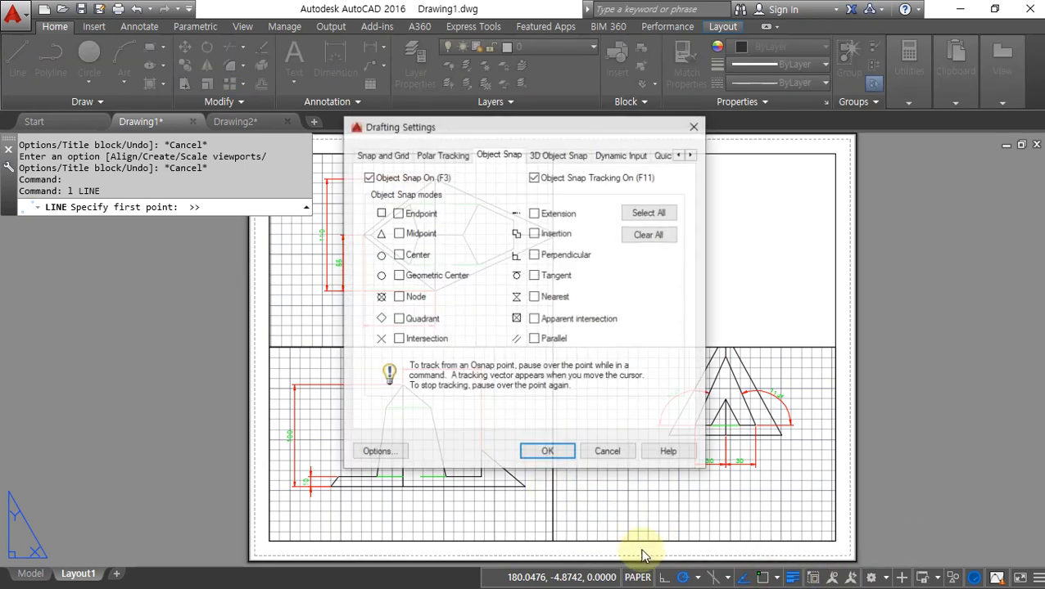
pyautogui.click(398, 213)
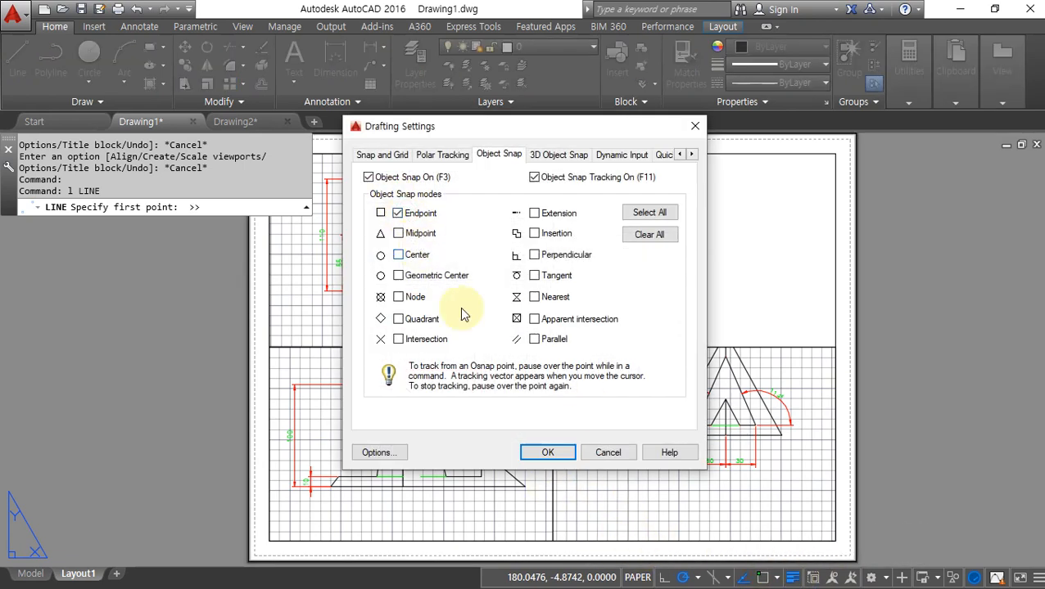
pyautogui.click(548, 453)
# From the front view's bottom-right corner, draw one horizontal line rightward across the side-view viewport and one vertical line upward across the plan-view viewport.
pyautogui.click(525, 487)
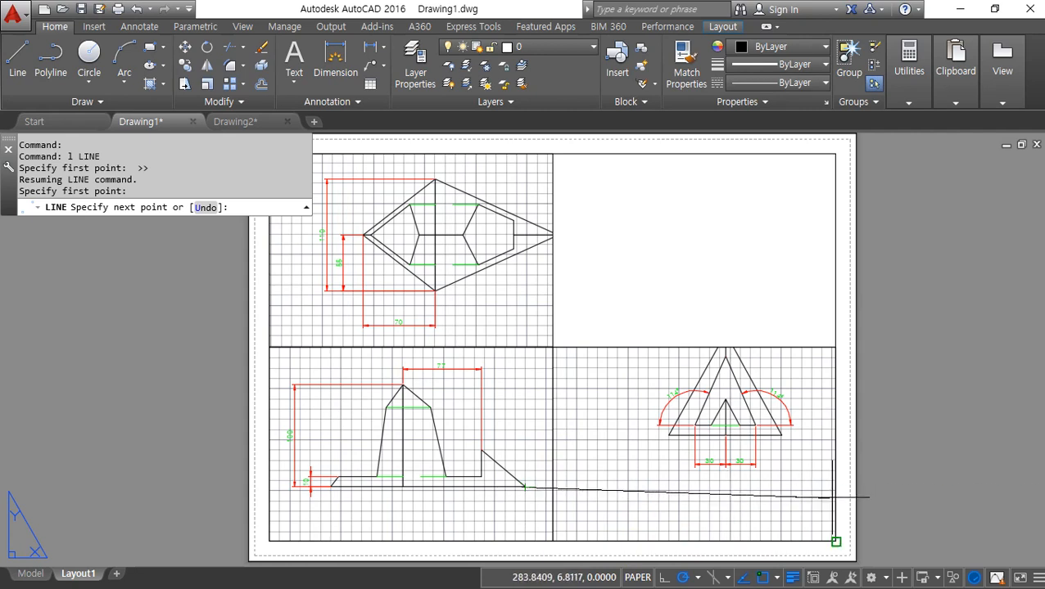
pyautogui.click(893, 488)
pyautogui.press('Return')
pyautogui.press('Return')
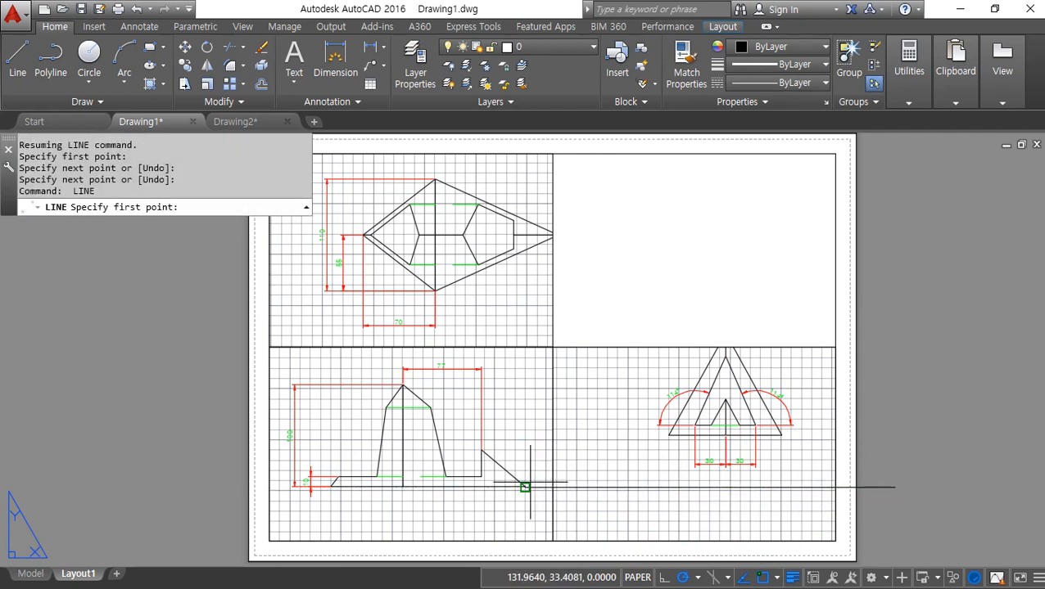
pyautogui.click(525, 488)
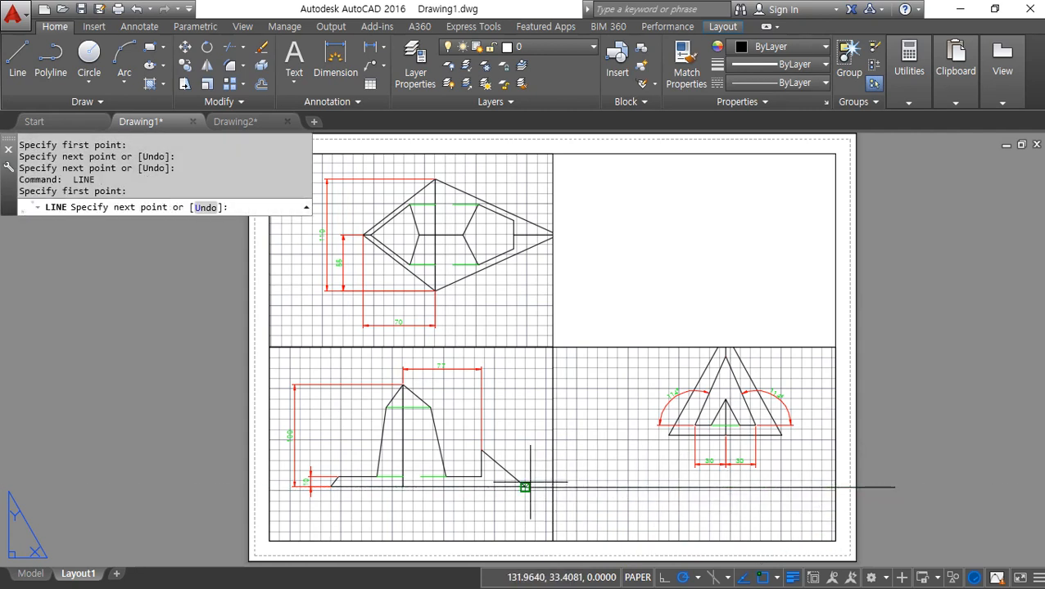
pyautogui.click(524, 178)
pyautogui.press('Return')
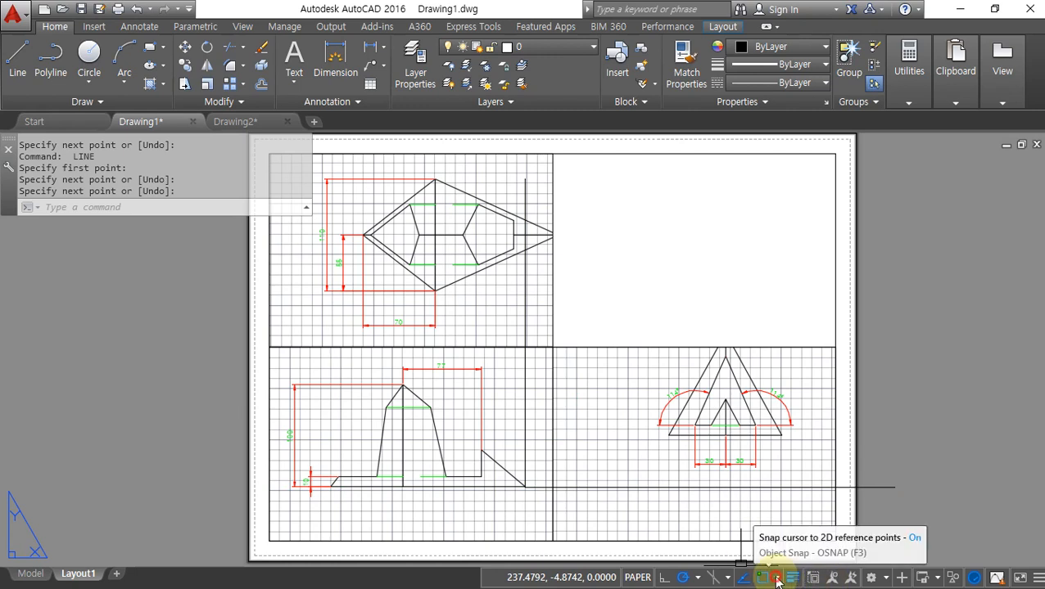
# Enable the Intersection object snap and move the side-view viewport straight down so the view's base lies on the horizontal line.
pyautogui.click(777, 578)
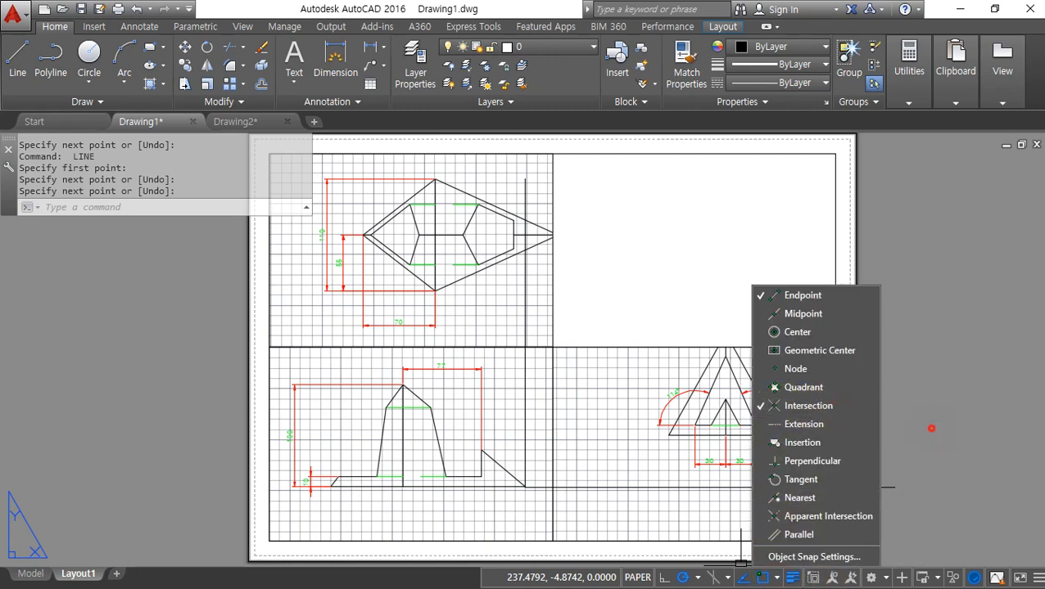
pyautogui.click(931, 429)
pyautogui.write('m')
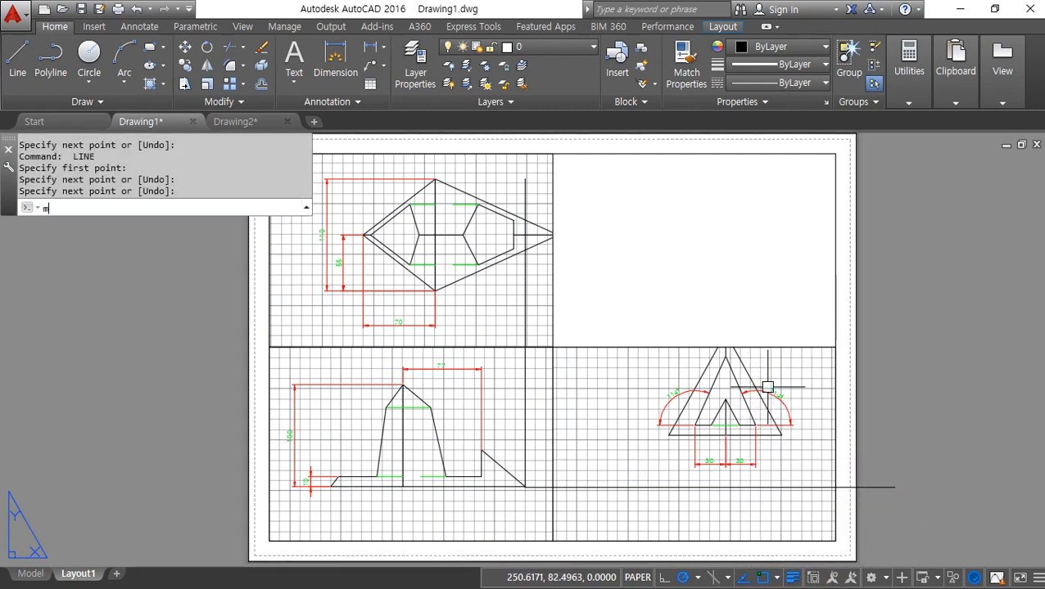
pyautogui.press('Return')
pyautogui.click(766, 349)
pyautogui.press('Return')
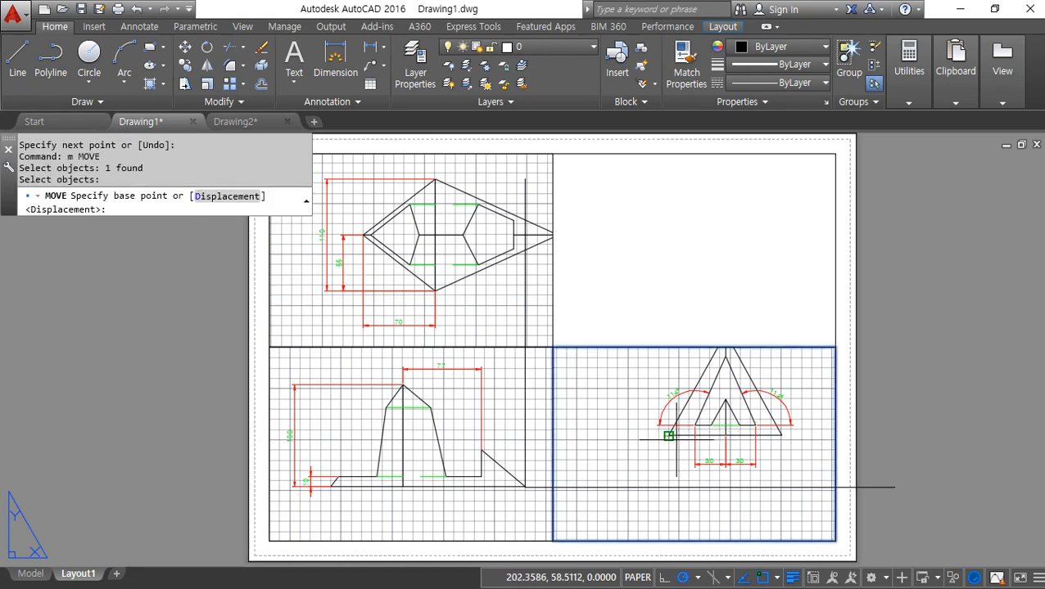
pyautogui.click(669, 435)
pyautogui.click(669, 488)
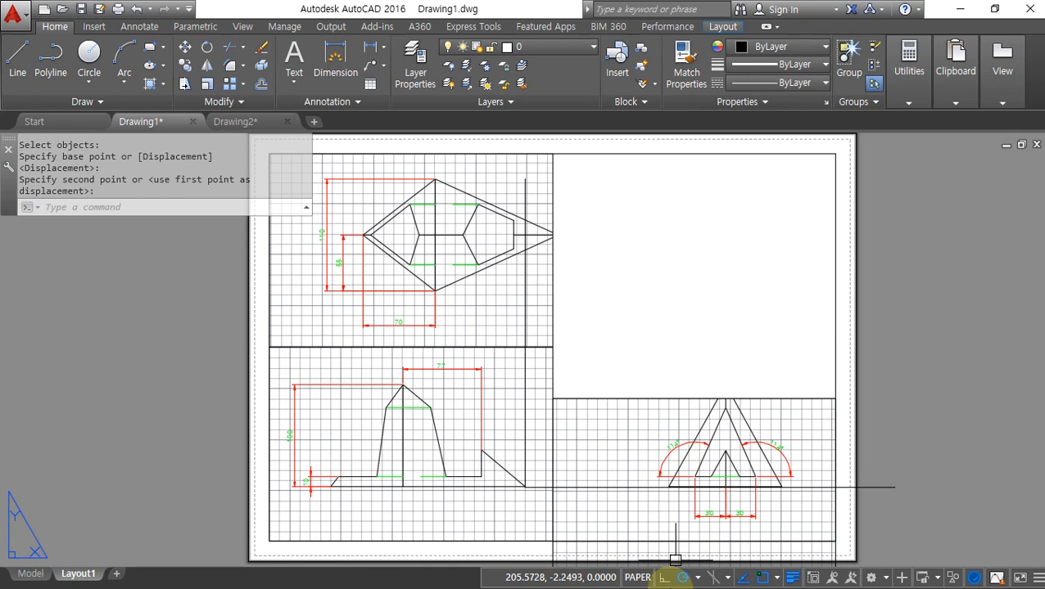
pyautogui.press('Return')
pyautogui.click(498, 266)
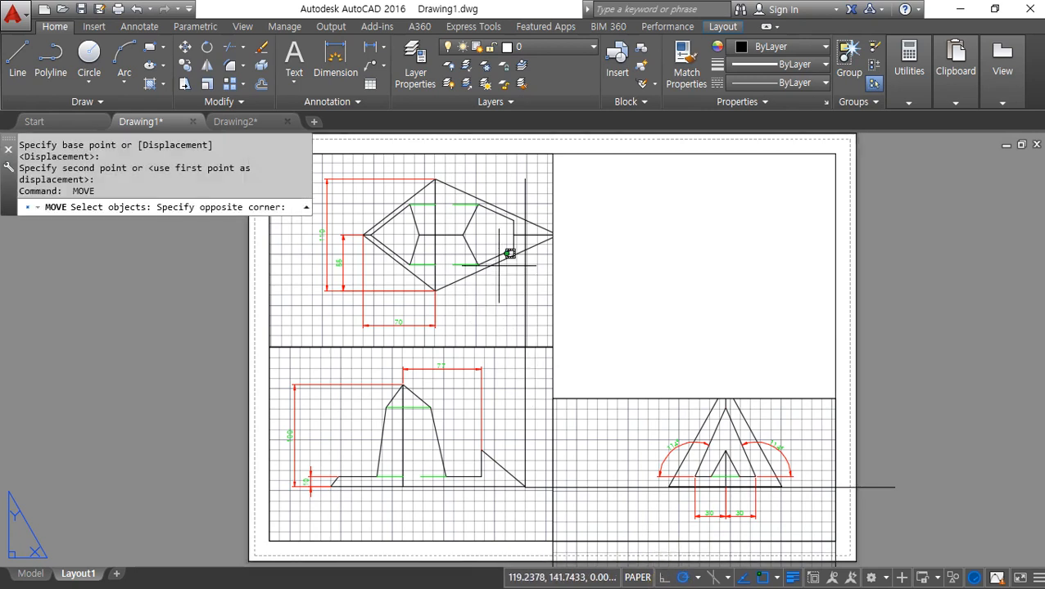
pyautogui.press('Return')
pyautogui.click(558, 244)
pyautogui.click(459, 284)
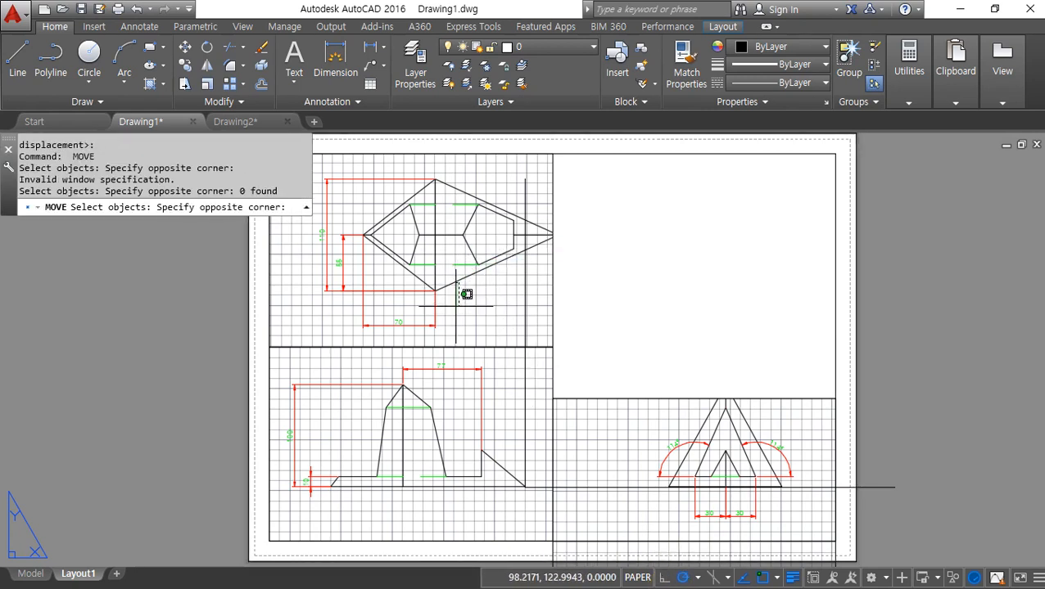
pyautogui.click(461, 261)
pyautogui.click(555, 258)
pyautogui.press('Return')
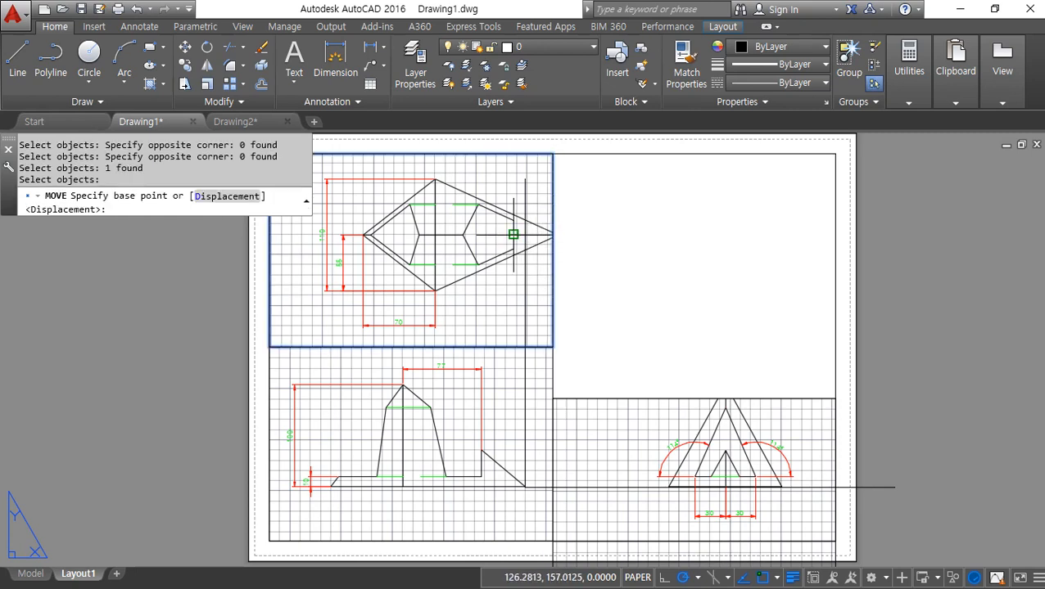
pyautogui.press('Escape')
# Draw a vertical line from the front view's apex upward past the plan-view viewport.
pyautogui.write('l')
pyautogui.press('Return')
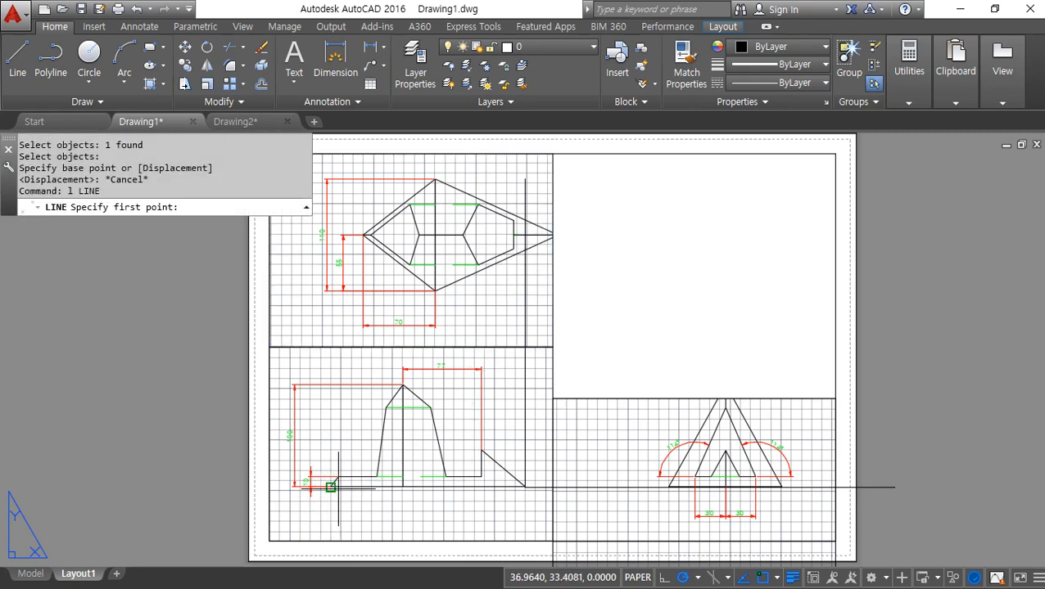
pyautogui.click(403, 387)
pyautogui.click(402, 135)
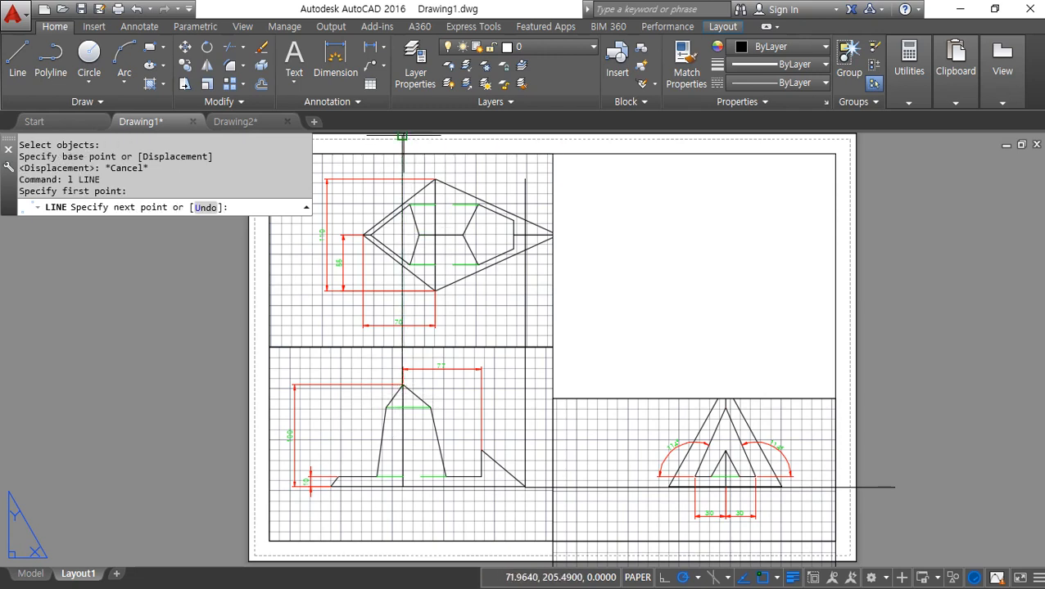
pyautogui.press('Return')
# Move the plan-view viewport horizontally so the centre of the plan view lies on the vertical line through the front view's apex.
pyautogui.write('m')
pyautogui.press('Return')
pyautogui.click(452, 154)
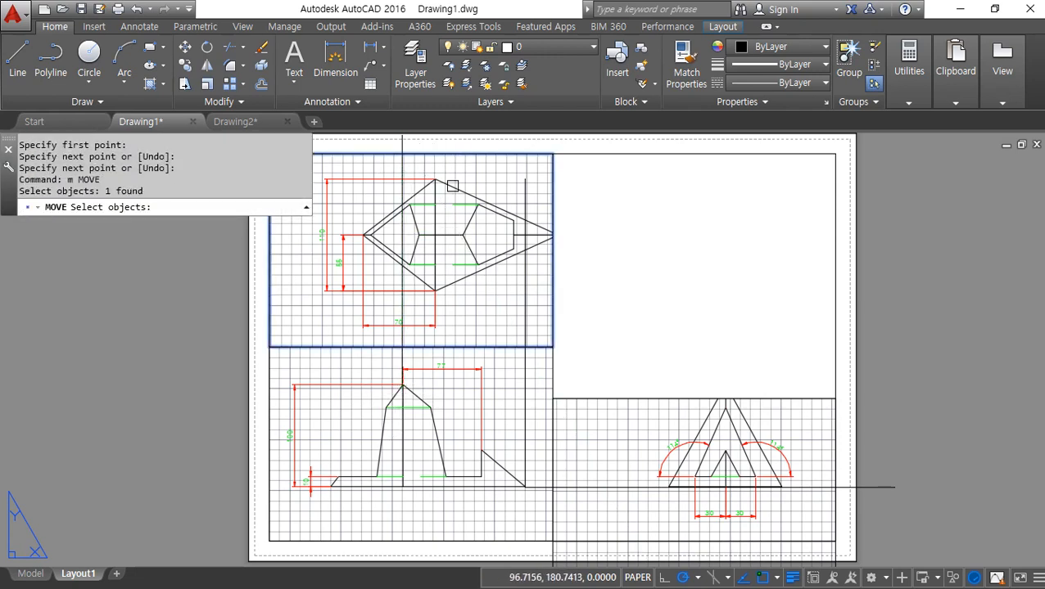
pyautogui.press('Return')
pyautogui.click(434, 235)
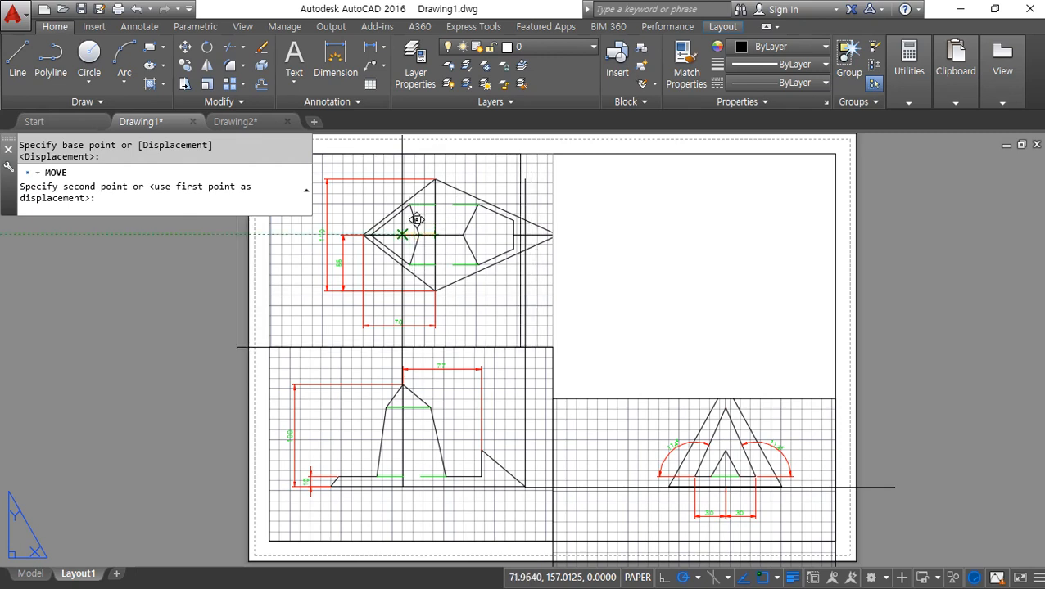
pyautogui.click(402, 235)
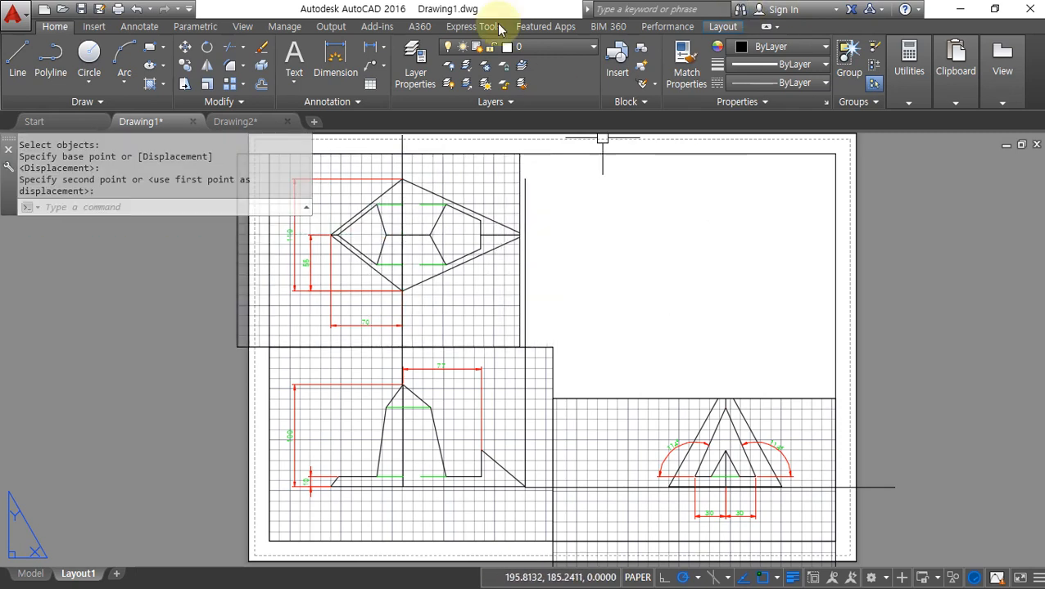
# Stretch the plan-view viewport's right edge to line up with the front-view viewport, and raise the side-view viewport's top edge to the same shared corner.
pyautogui.click(519, 167)
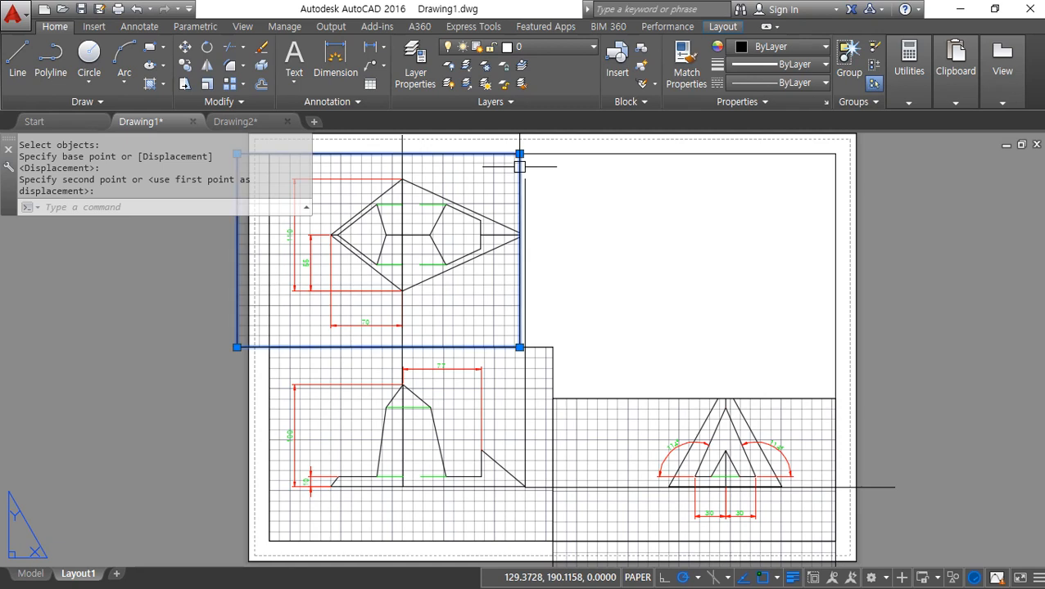
pyautogui.click(520, 347)
pyautogui.click(552, 347)
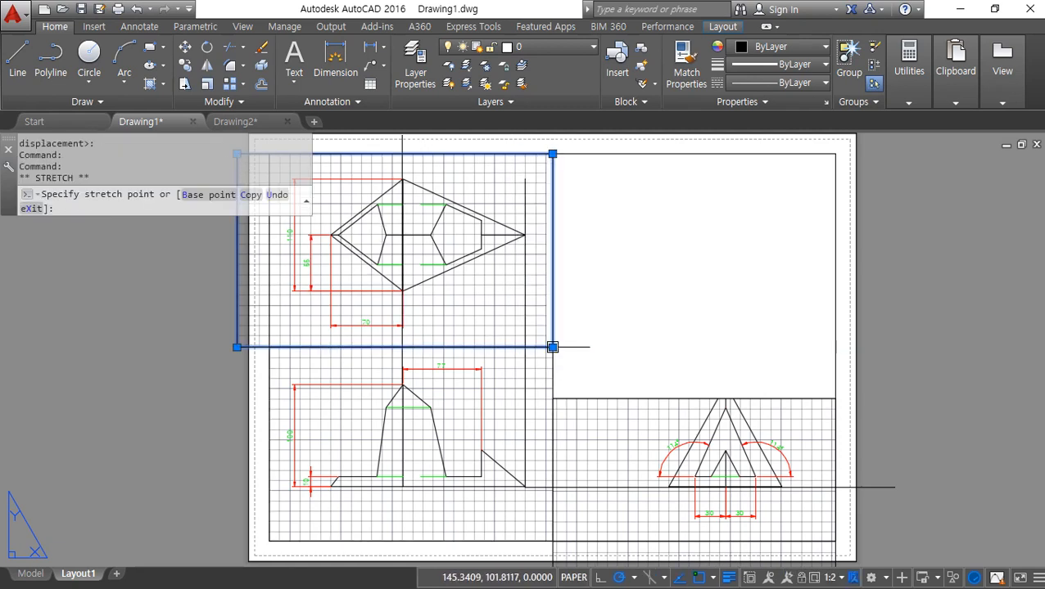
pyautogui.click(578, 399)
pyautogui.click(553, 398)
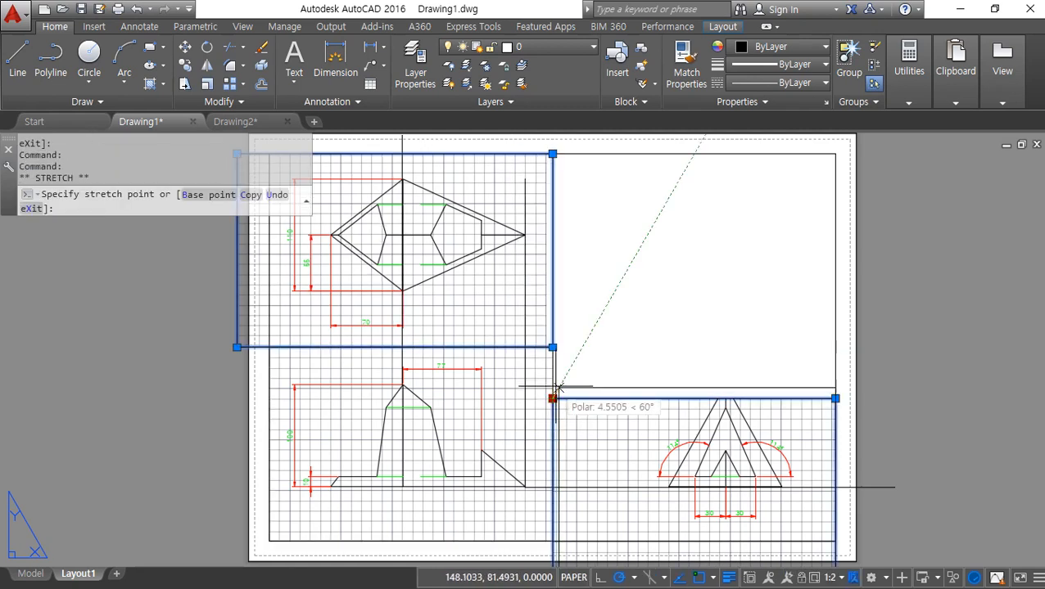
pyautogui.click(552, 347)
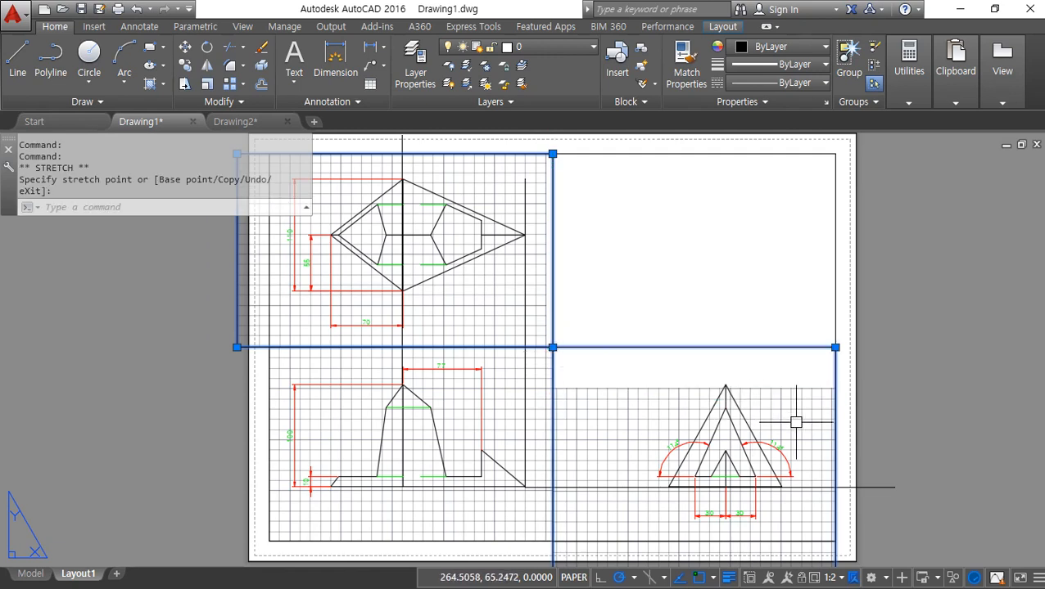
pyautogui.press('Escape')
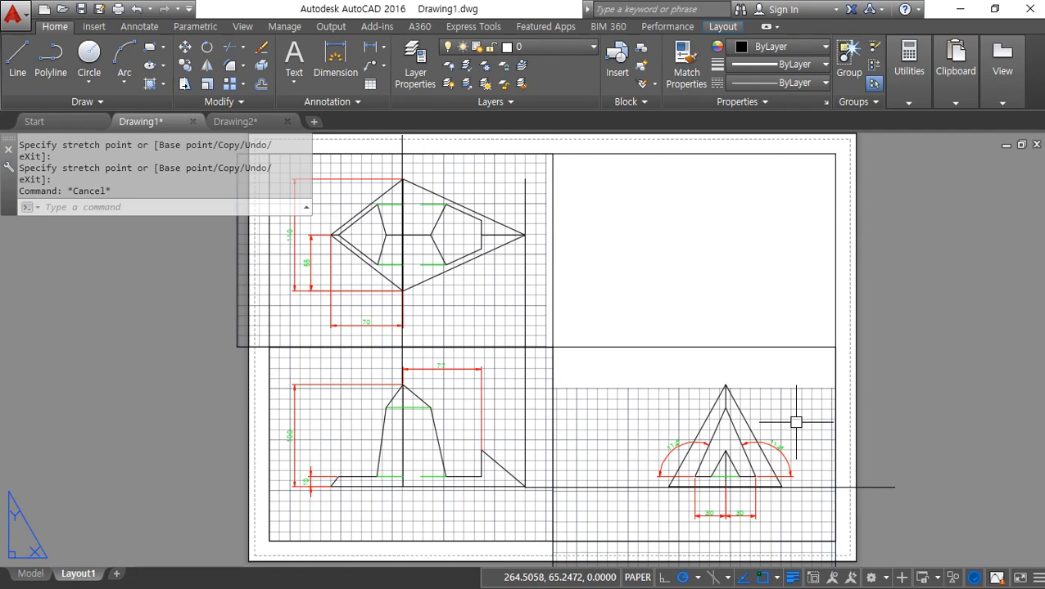
# Undo the viewport stretches, the viewport moves and all the helper lines.
pyautogui.hotkey('ctrl', 'z')
pyautogui.hotkey('ctrl', 'z')
pyautogui.hotkey('ctrl', 'z')
pyautogui.hotkey('ctrl', 'z')
pyautogui.hotkey('ctrl', 'z')
pyautogui.hotkey('ctrl', 'z')
pyautogui.hotkey('ctrl', 'z')
pyautogui.hotkey('ctrl', 'z')
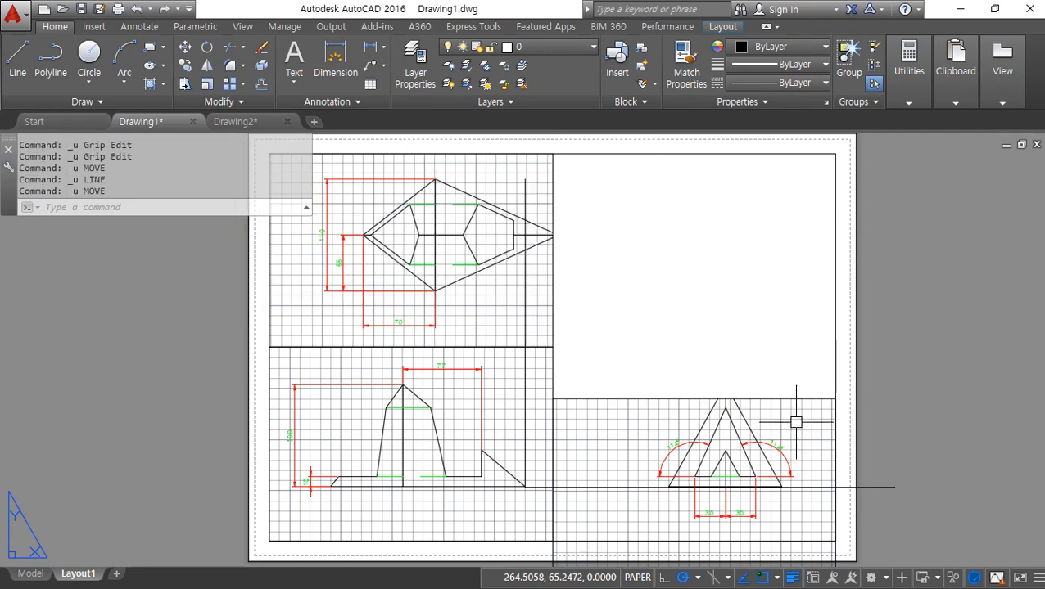
pyautogui.hotkey('ctrl', 'z')
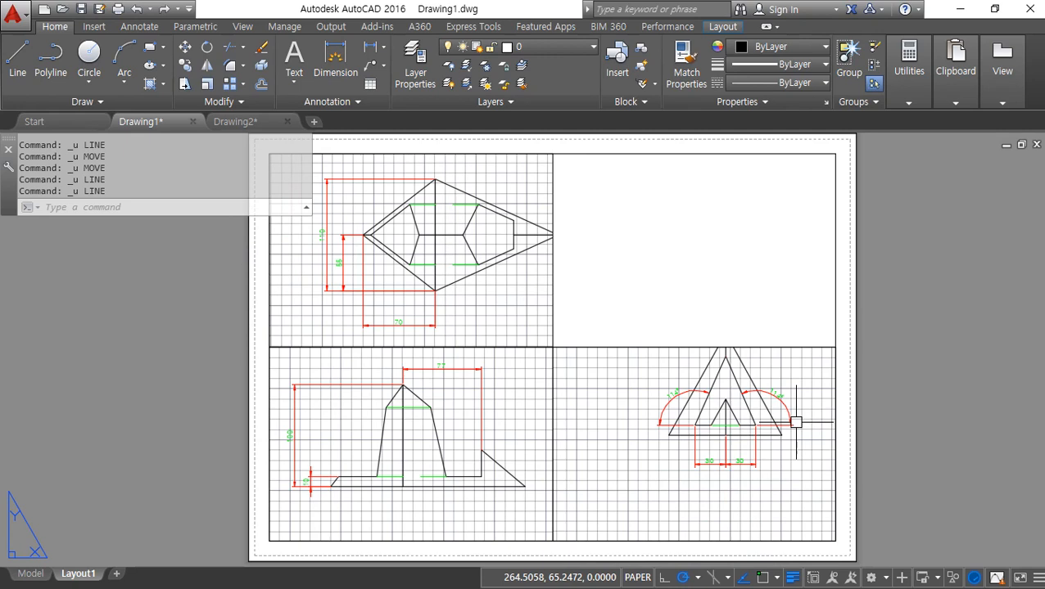
# Start a horizontal alignment of viewport views with the Align option of MVSETUP.
pyautogui.write('mvsetup')
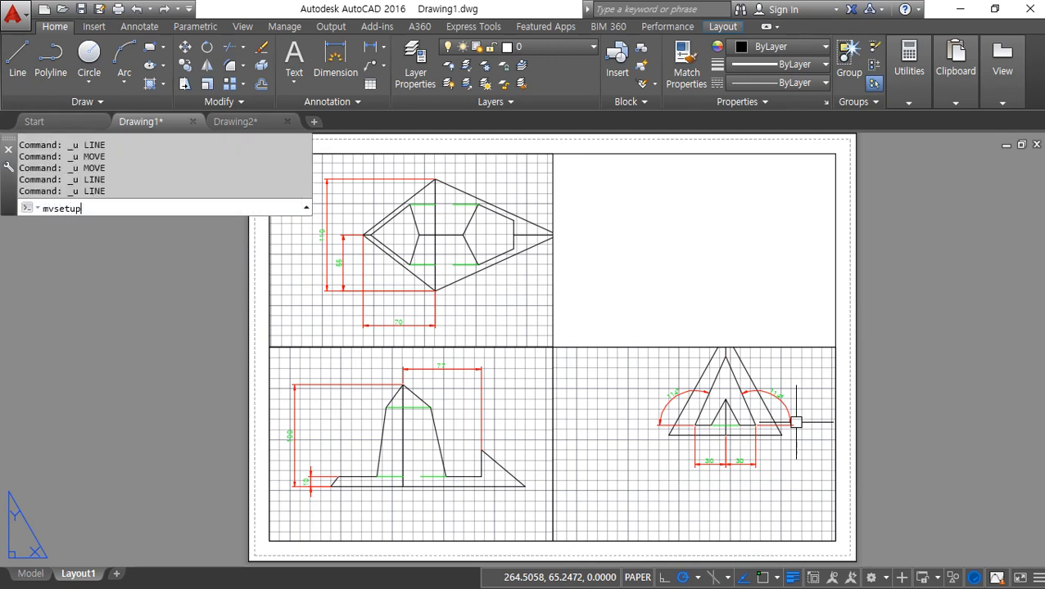
pyautogui.press('Return')
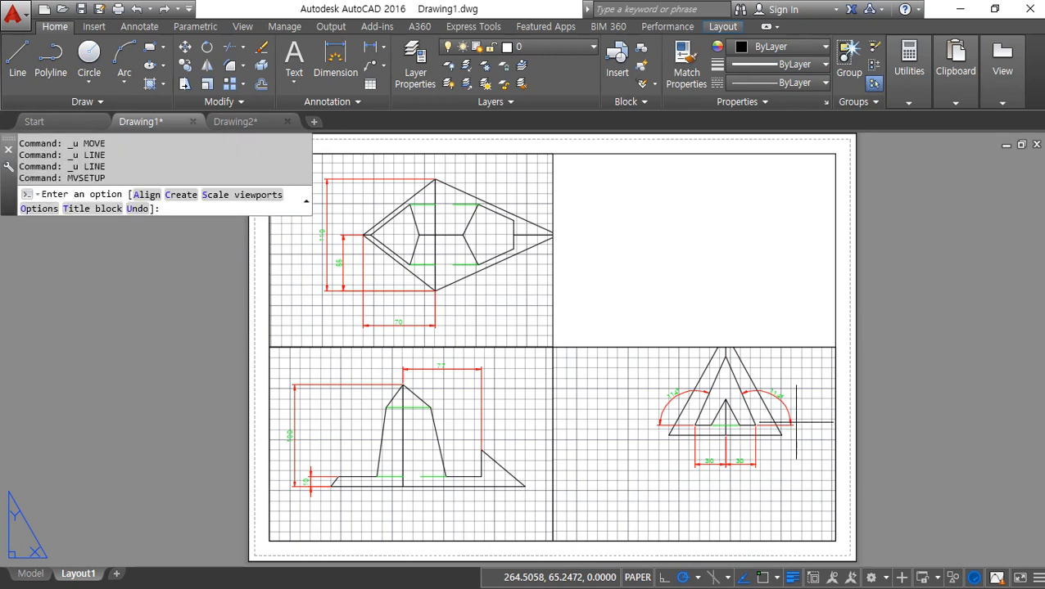
pyautogui.click(146, 195)
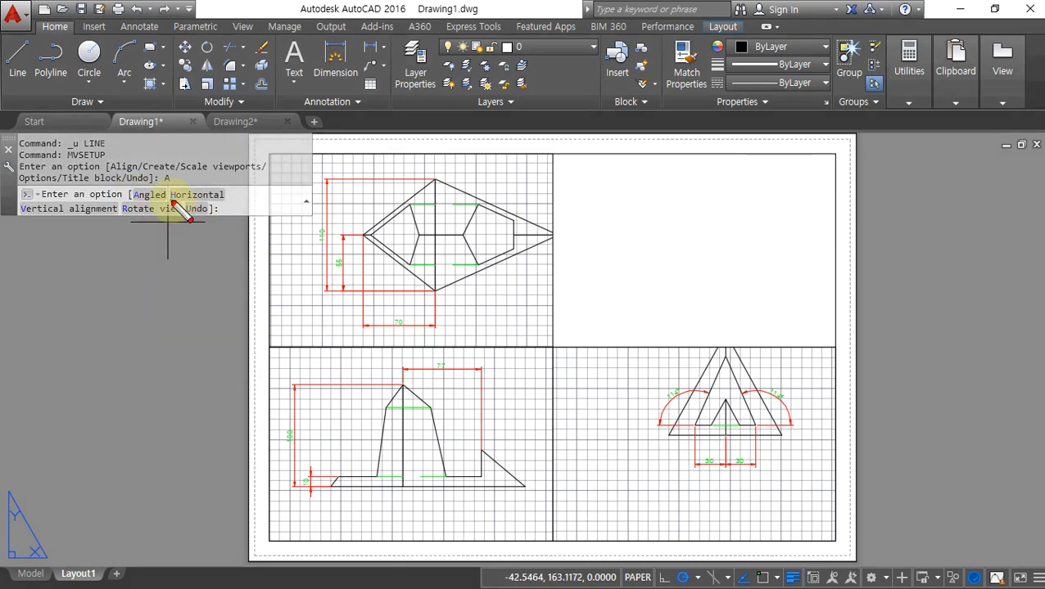
pyautogui.moveTo(171, 201); pyautogui.dragTo(215, 201)
pyautogui.moveTo(20, 218); pyautogui.dragTo(113, 219)
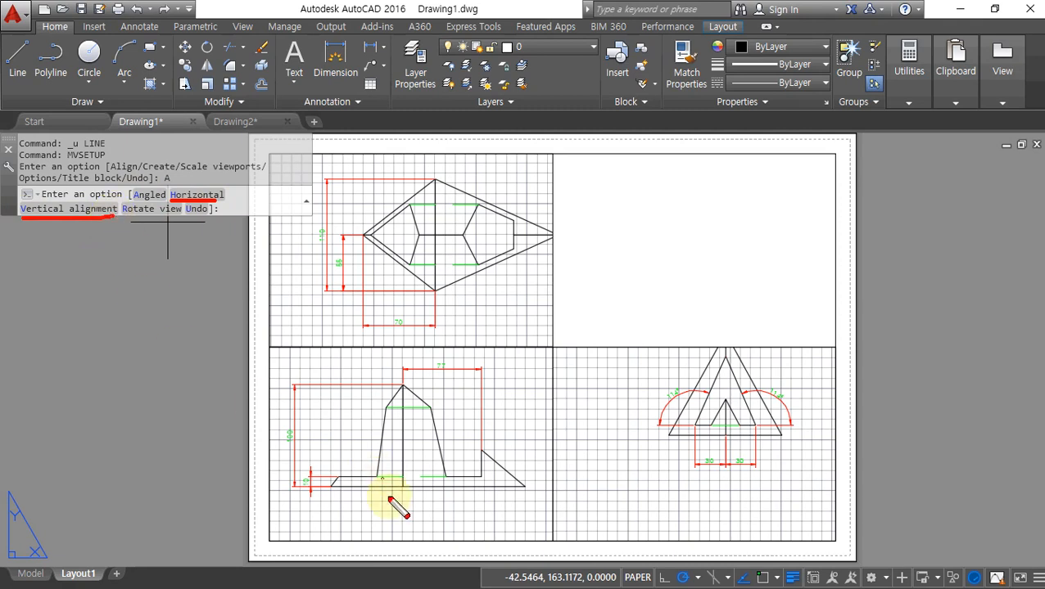
pyautogui.moveTo(363, 488); pyautogui.dragTo(730, 489)
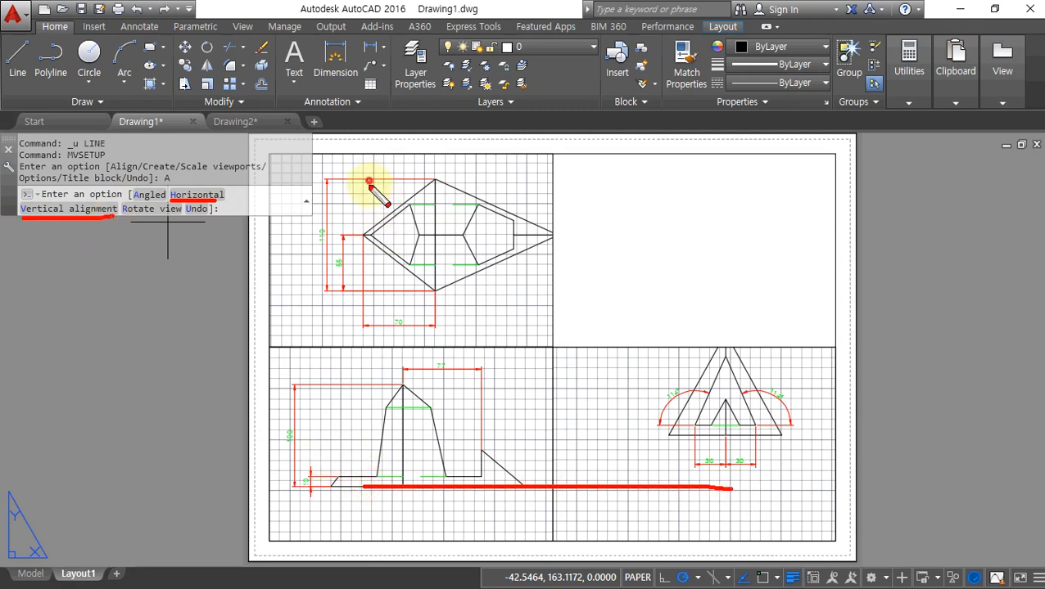
pyautogui.moveTo(369, 180); pyautogui.dragTo(357, 505)
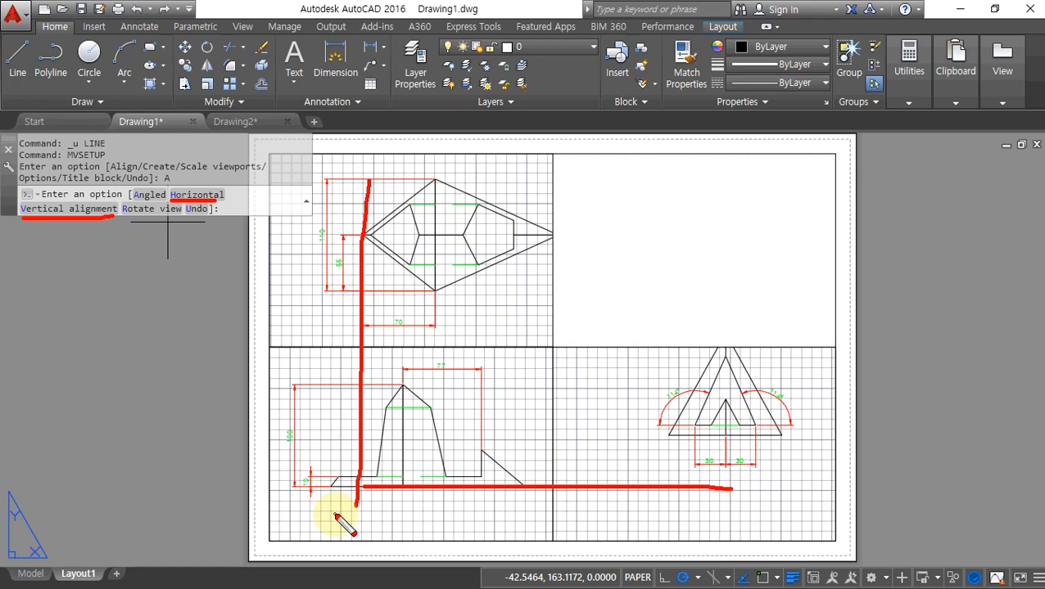
pyautogui.press('Escape')
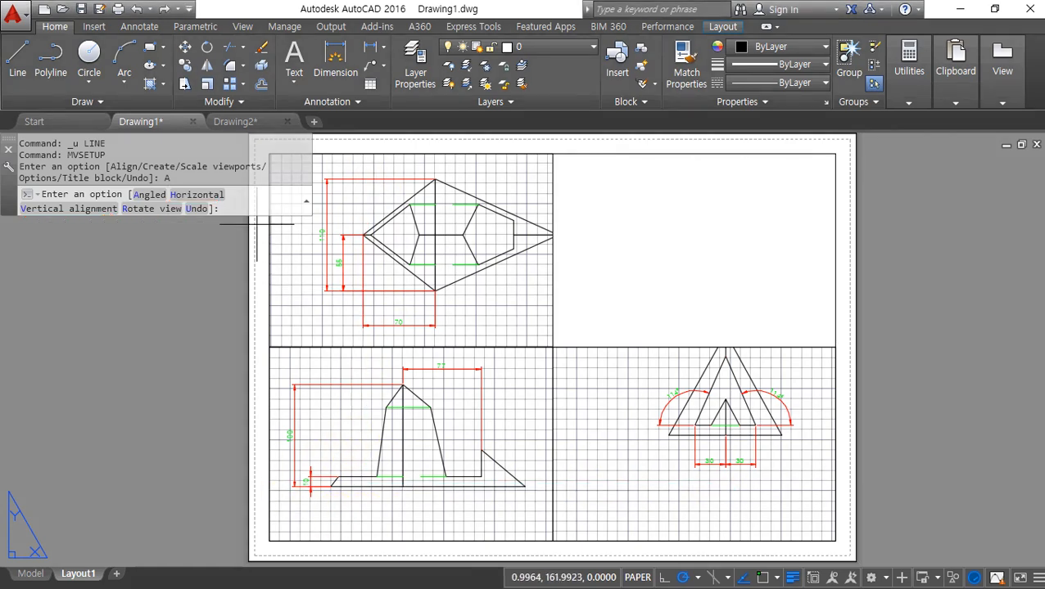
pyautogui.click(202, 197)
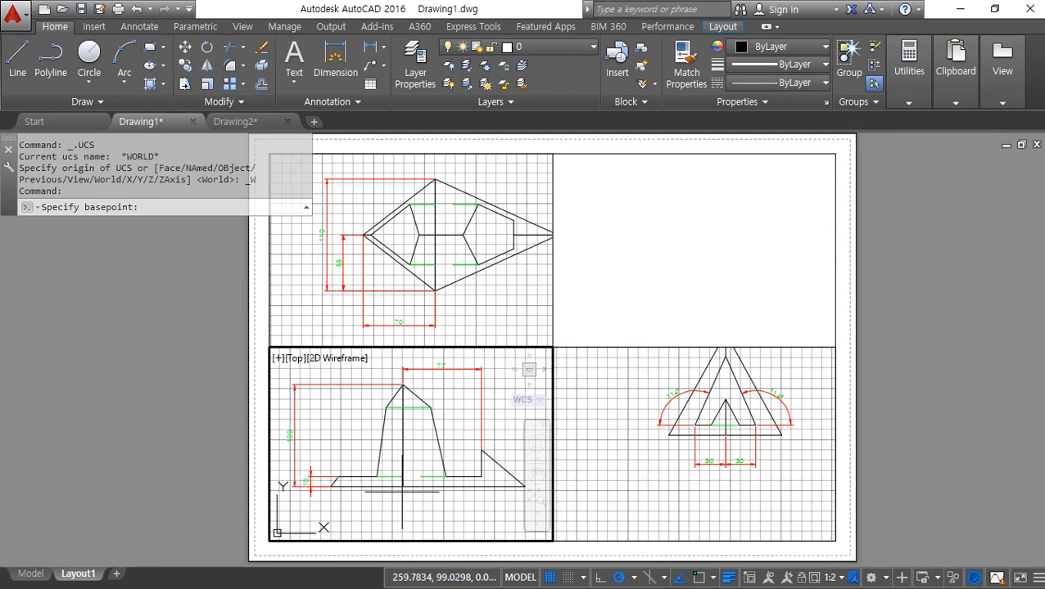
# Turn on the Endpoint object snap while the alignment command waits for its base point.
pyautogui.rightClick(702, 580)
pyautogui.click(710, 573)
pyautogui.click(421, 213)
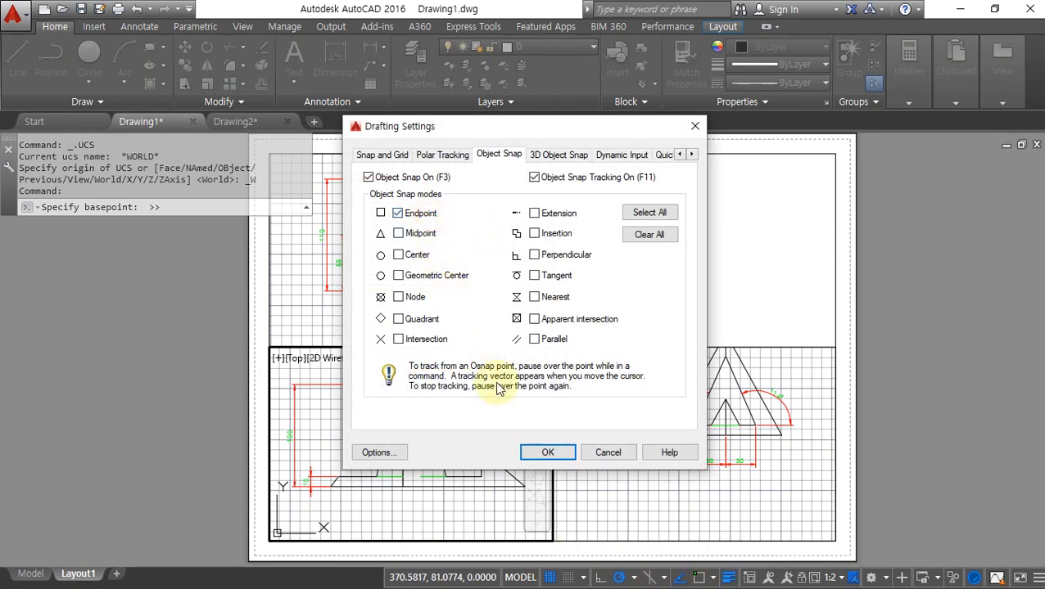
pyautogui.click(546, 453)
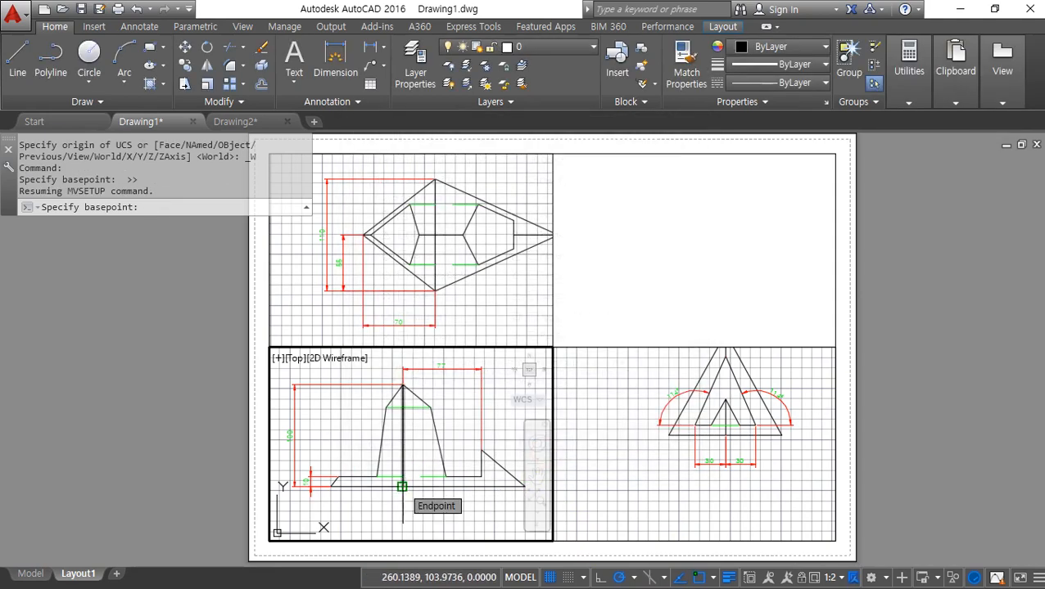
# Align the side view's lower corner horizontally with the base endpoint of the front view's centre line.
pyautogui.click(402, 487)
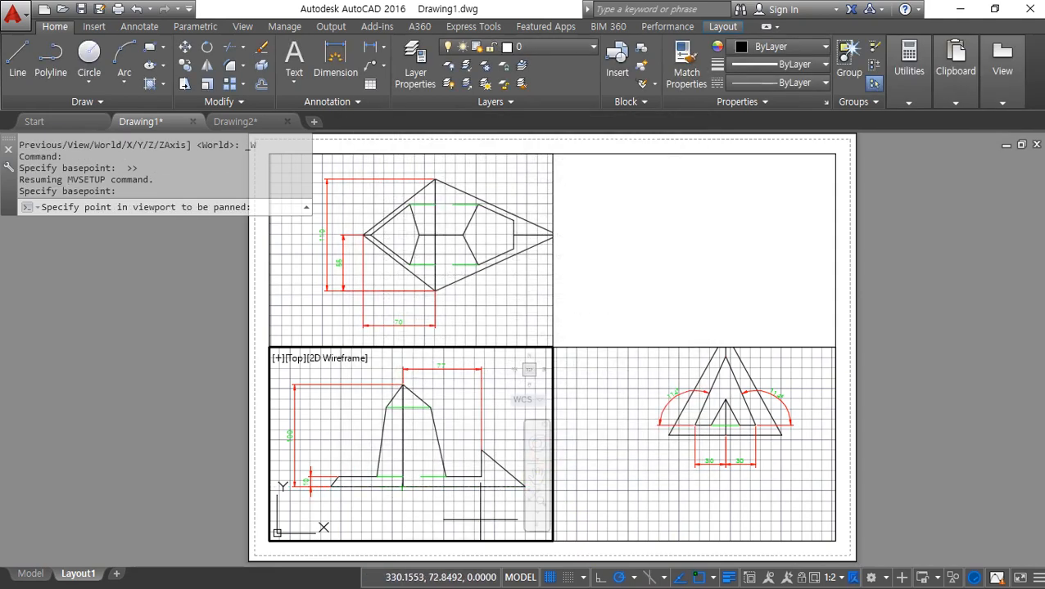
pyautogui.click(670, 499)
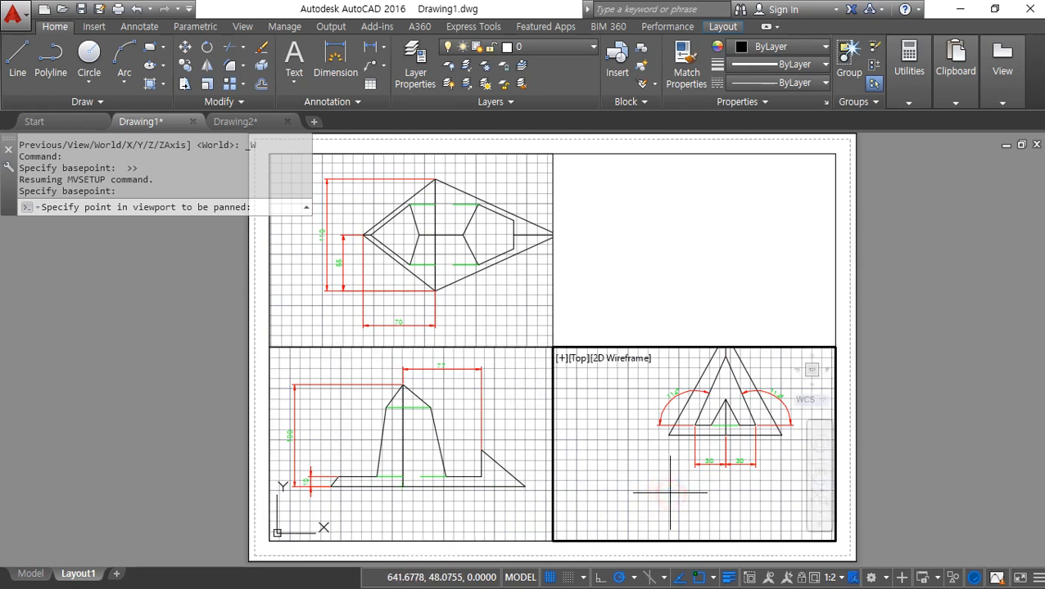
pyautogui.click(668, 435)
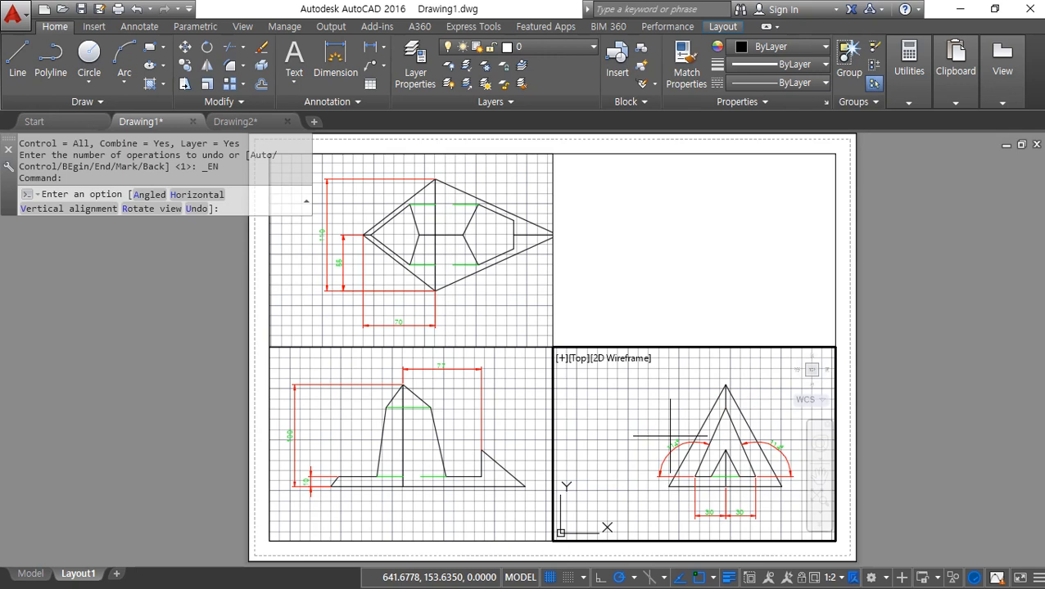
# Vertically align the lower end of the plan view's centre line with the base of the front view's centre line, and finish MVSETUP.
pyautogui.click(54, 210)
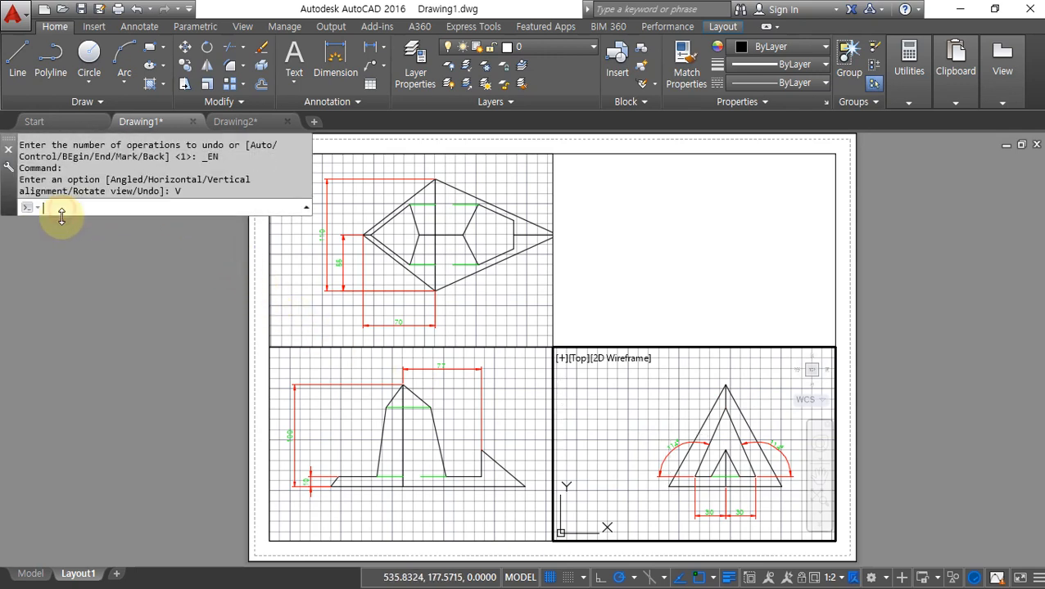
pyautogui.click(403, 493)
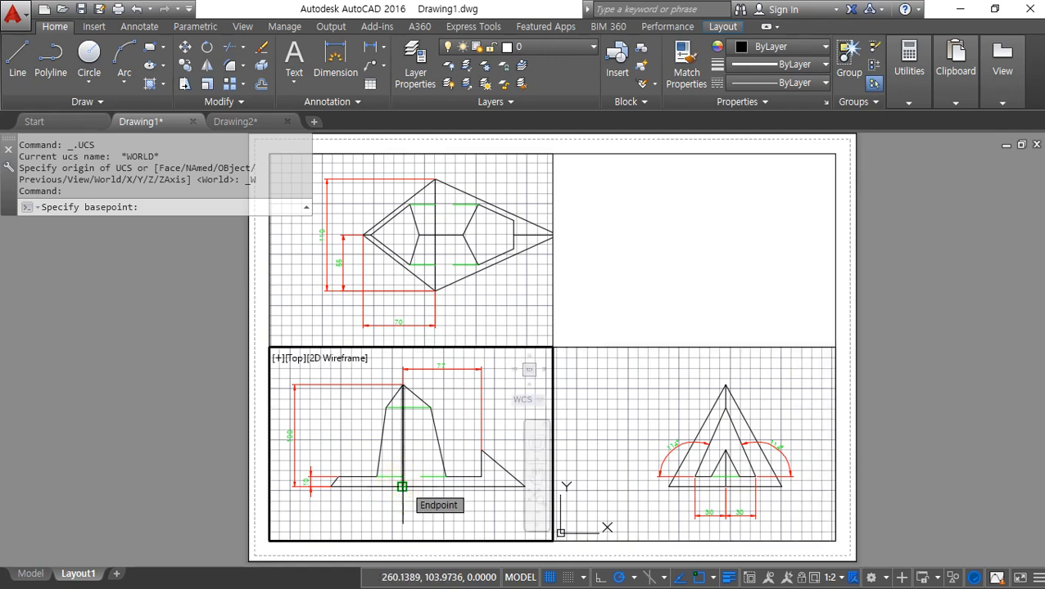
pyautogui.click(402, 487)
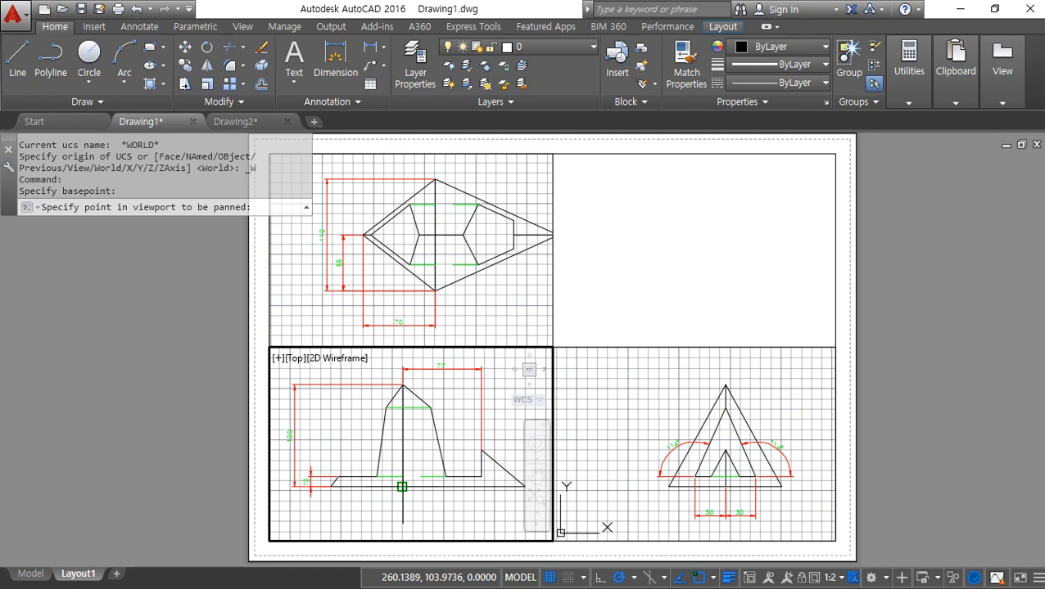
pyautogui.click(469, 311)
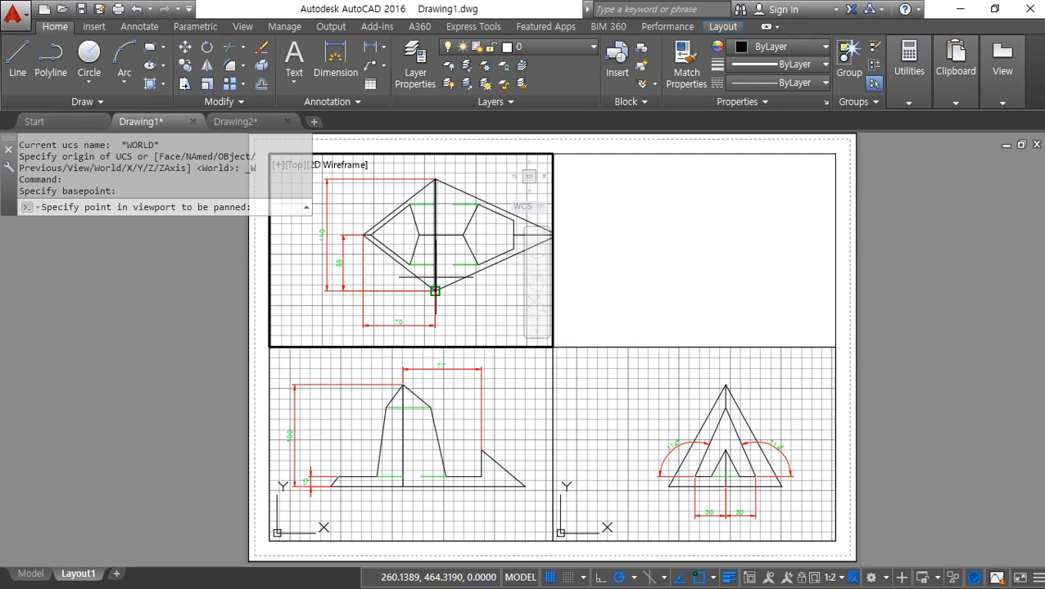
pyautogui.click(435, 291)
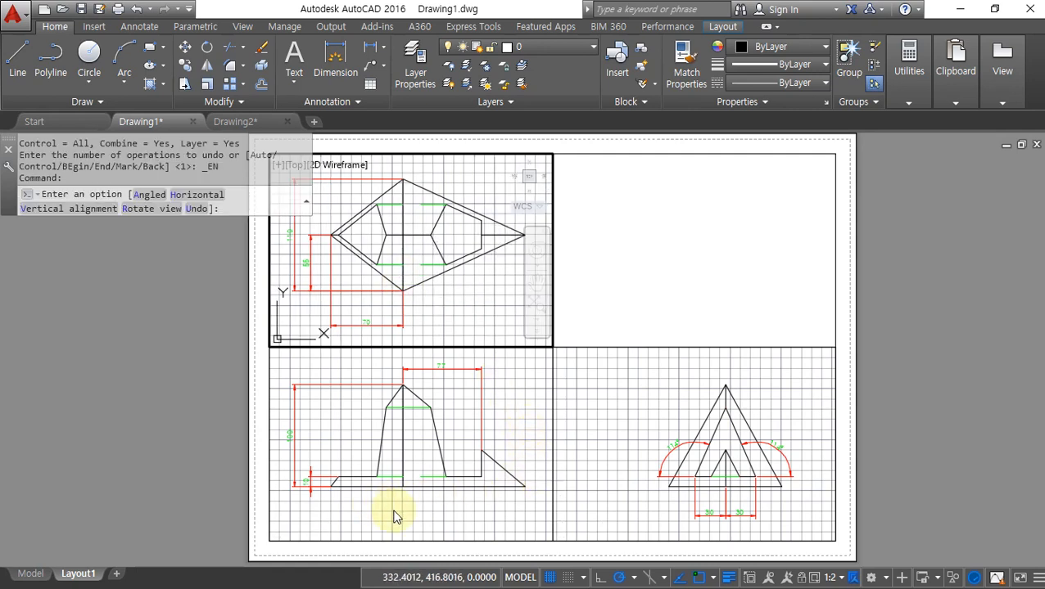
pyautogui.press('Return')
pyautogui.click(641, 274)
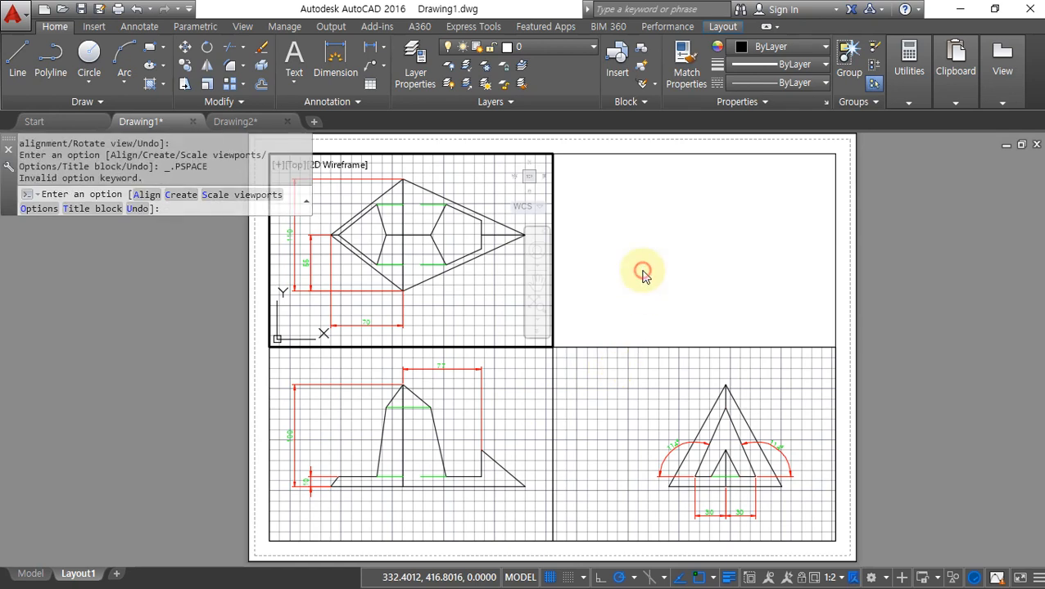
pyautogui.press('Escape')
pyautogui.click(718, 244)
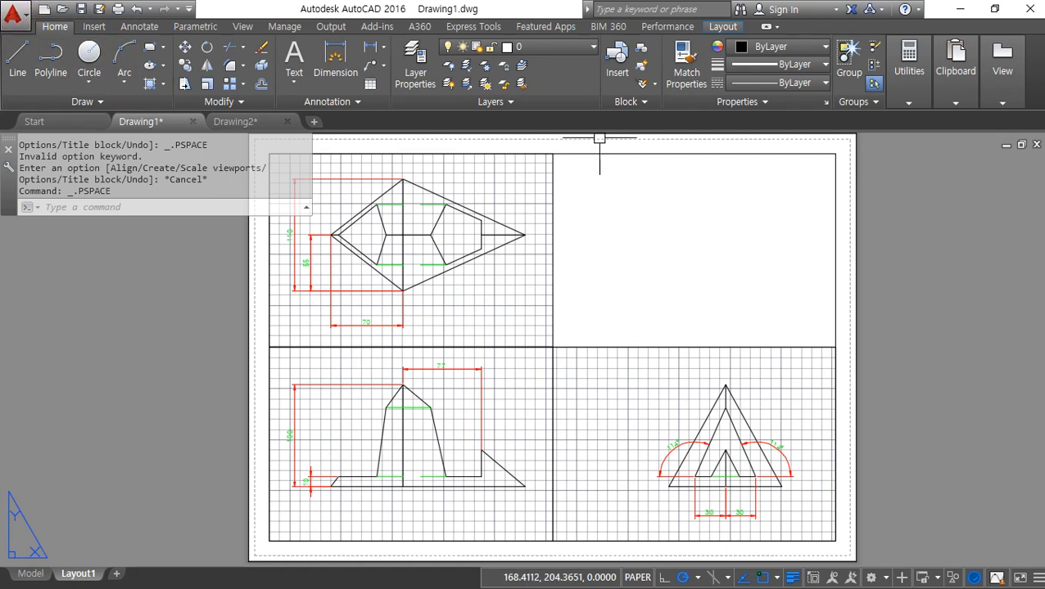
# Place a free vertical linear dimension about 28 units long in paper space, left of the plan view.
pyautogui.write('z')
pyautogui.press('Return')
pyautogui.write('e')
pyautogui.press('Return')
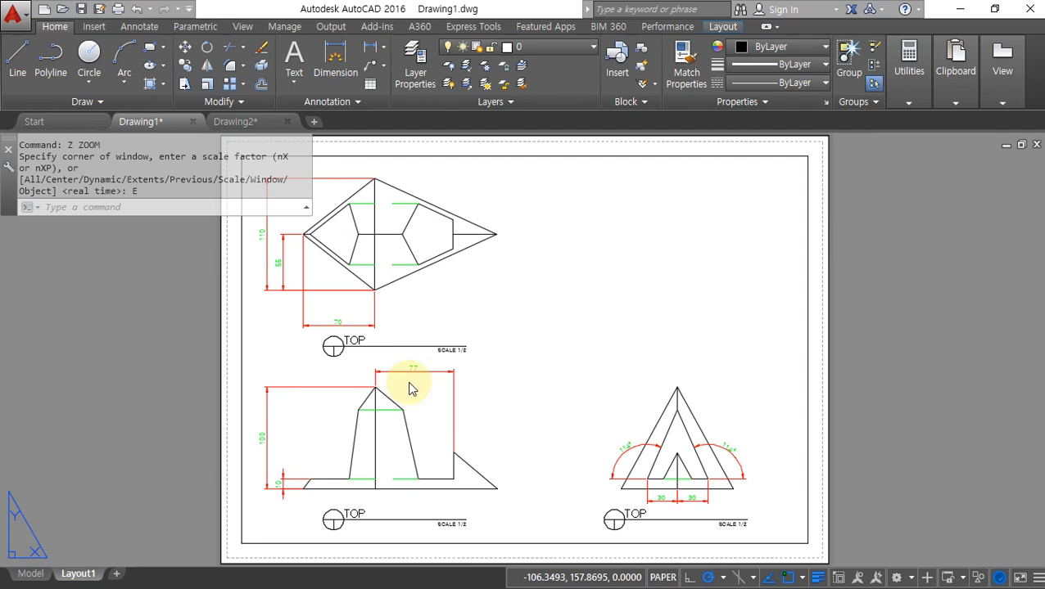
pyautogui.scroll(4, 397, 380)
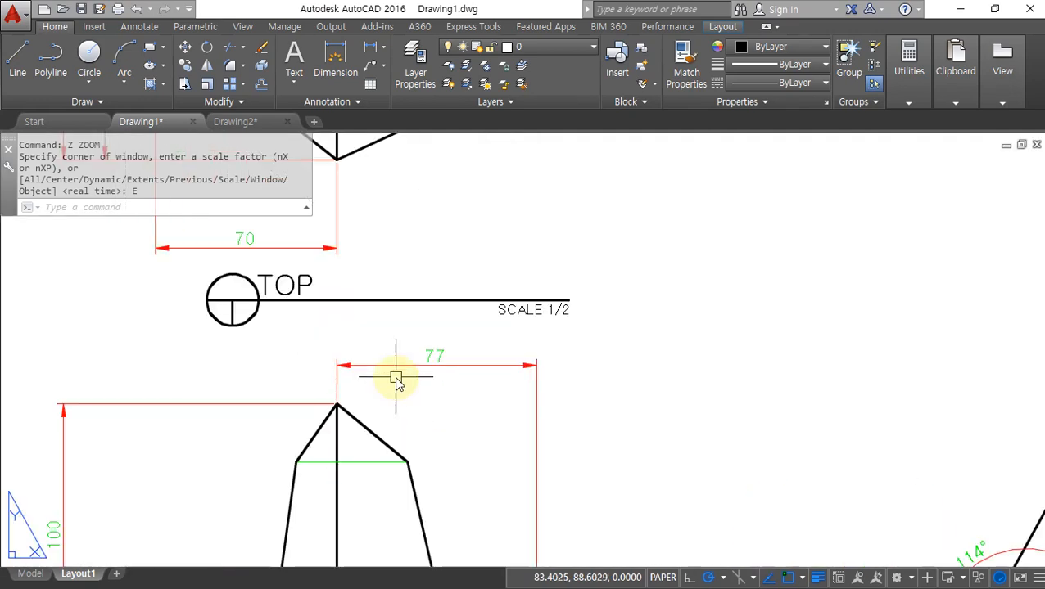
pyautogui.moveTo(325, 307); pyautogui.dragTo(667, 567, button='middle')
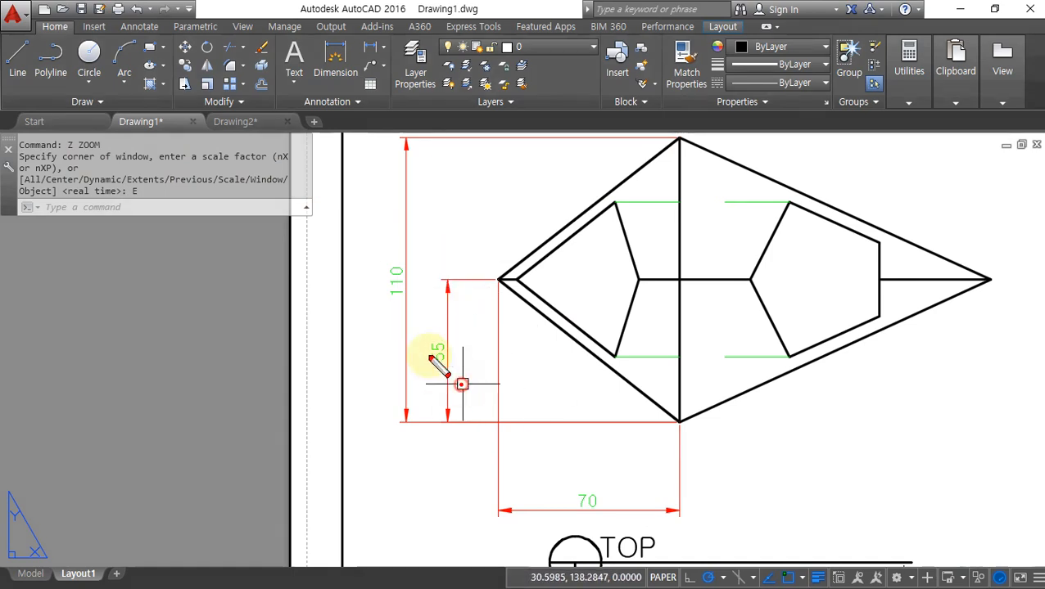
pyautogui.moveTo(459, 383); pyautogui.dragTo(458, 381)
pyautogui.press('Escape')
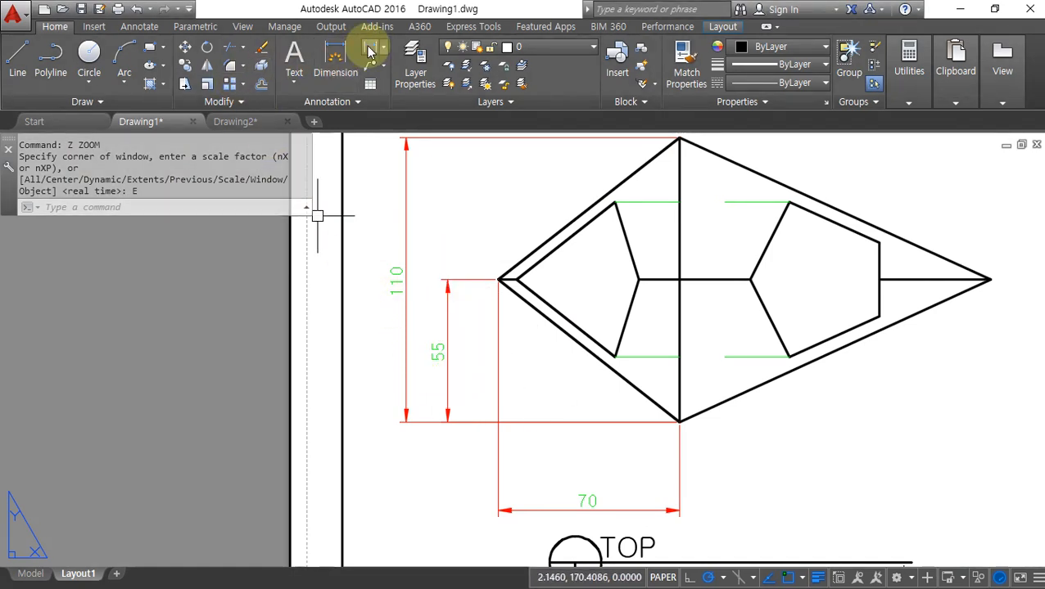
pyautogui.click(370, 46)
pyautogui.click(355, 283)
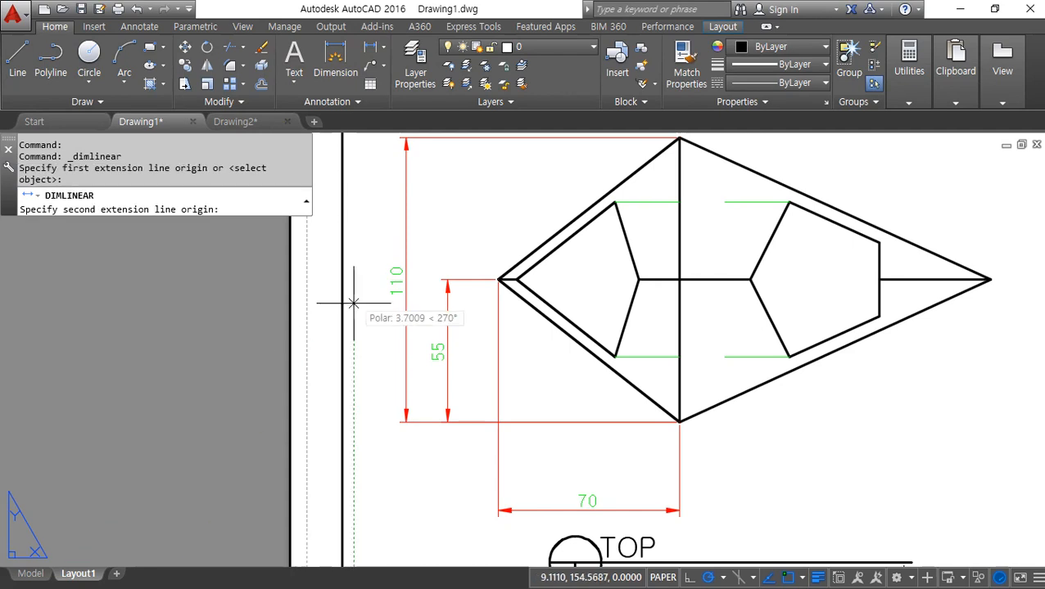
pyautogui.click(353, 421)
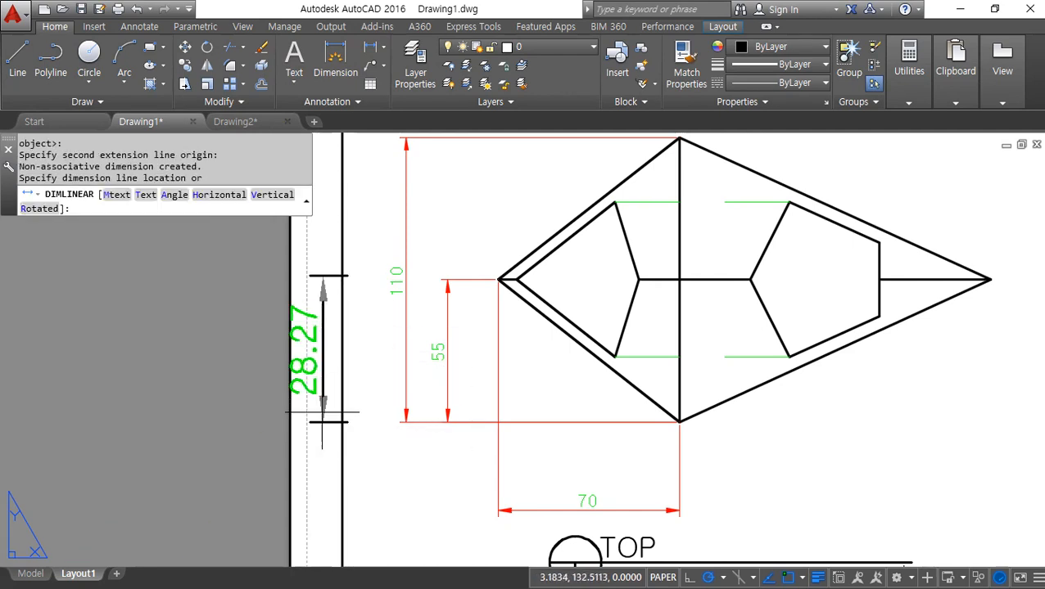
pyautogui.click(261, 404)
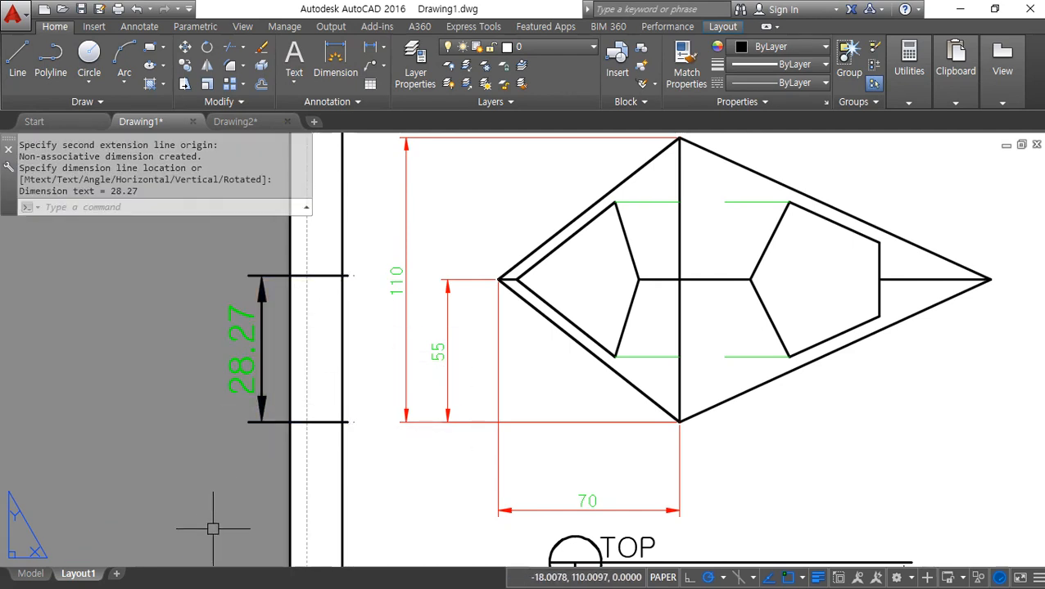
pyautogui.moveTo(270, 497); pyautogui.dragTo(318, 239)
pyautogui.moveTo(351, 423); pyautogui.dragTo(202, 513)
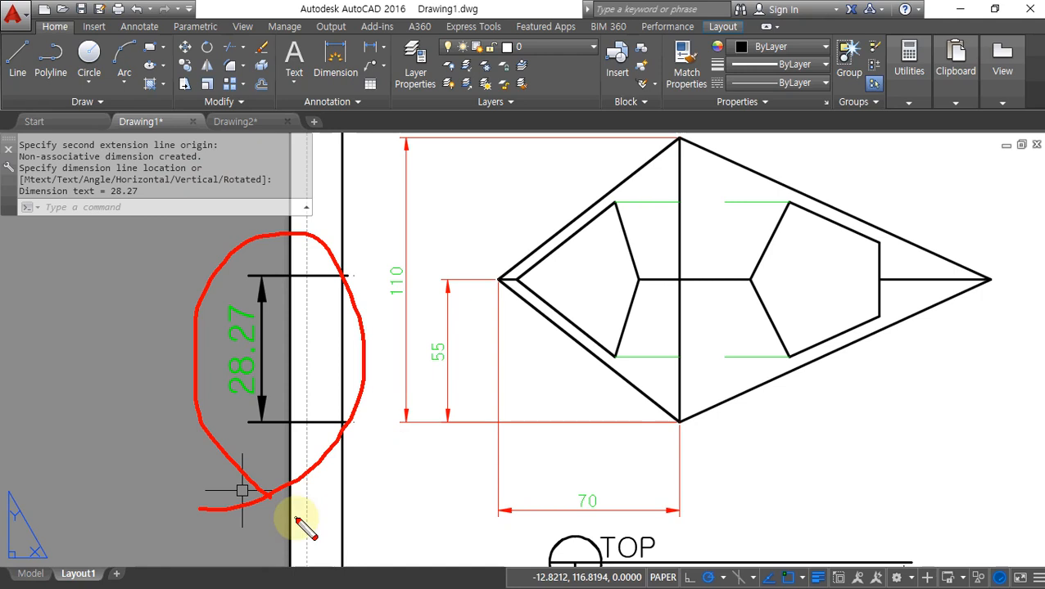
# Add a vertical linear dimension in paper space from the plan view's left tip to its lower corner.
pyautogui.click(370, 47)
pyautogui.click(499, 280)
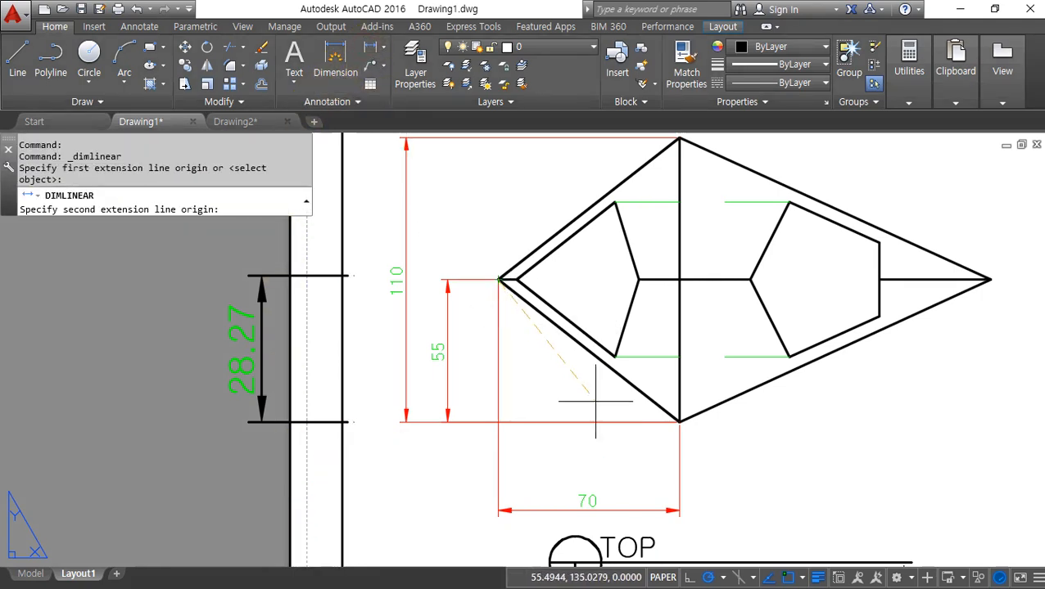
pyautogui.click(678, 422)
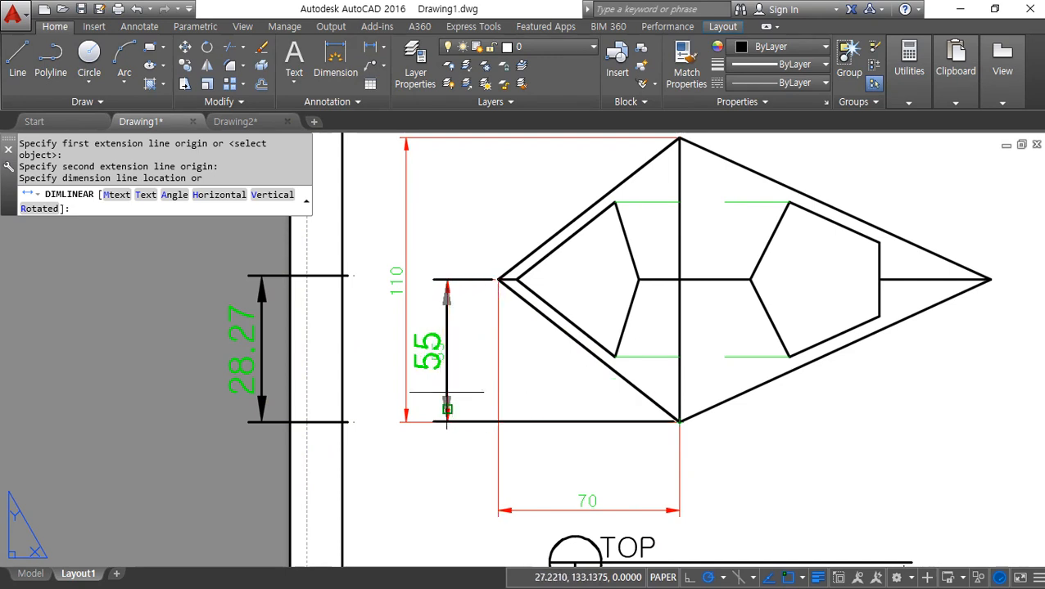
pyautogui.click(370, 394)
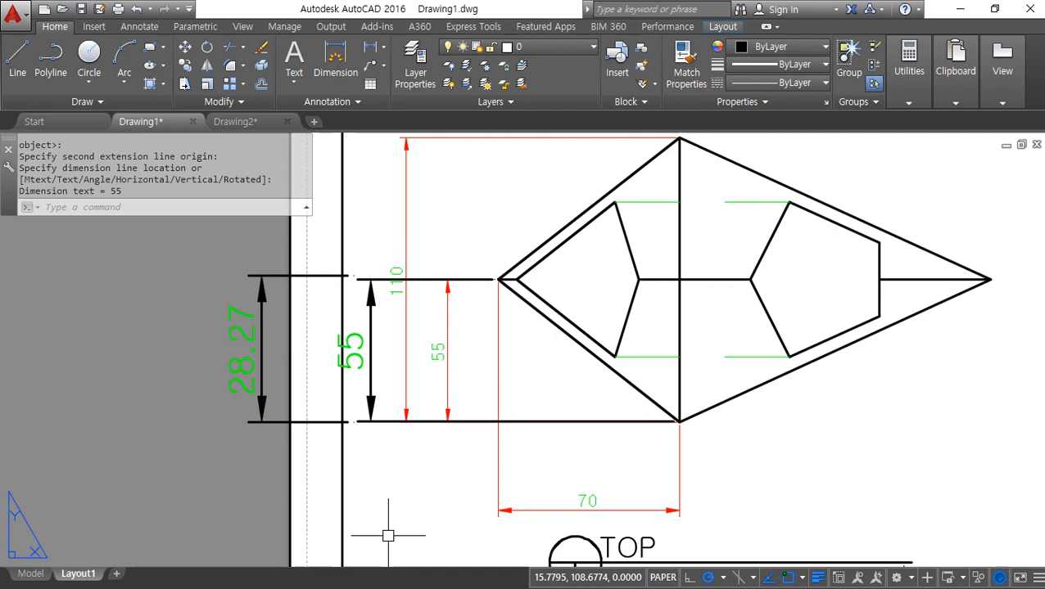
# Erase the two trial linear dimensions placed beside the plan view in paper space.
pyautogui.press('Escape')
pyautogui.click(350, 352)
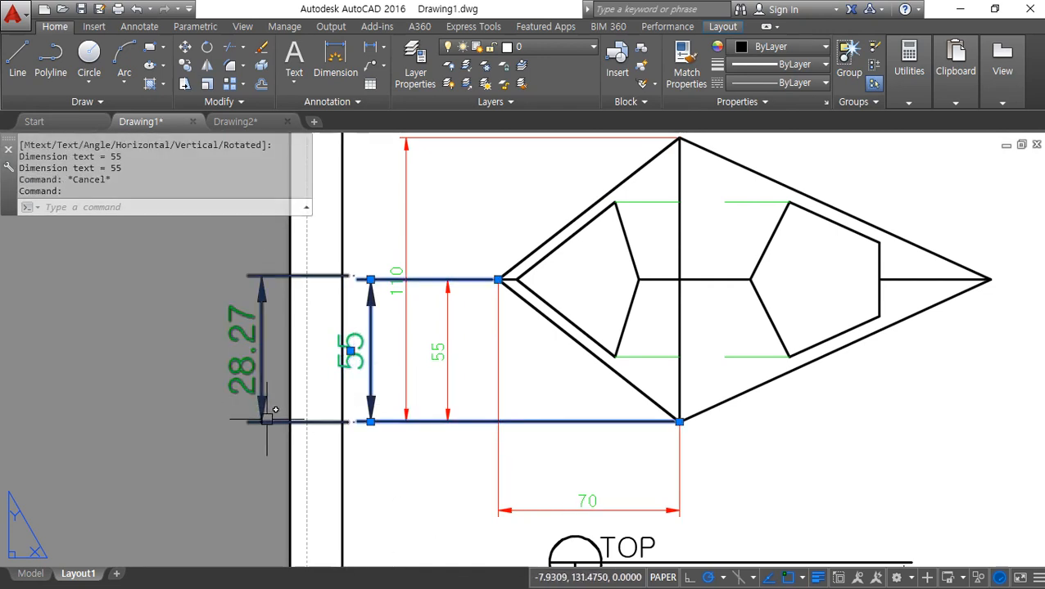
pyautogui.click(267, 418)
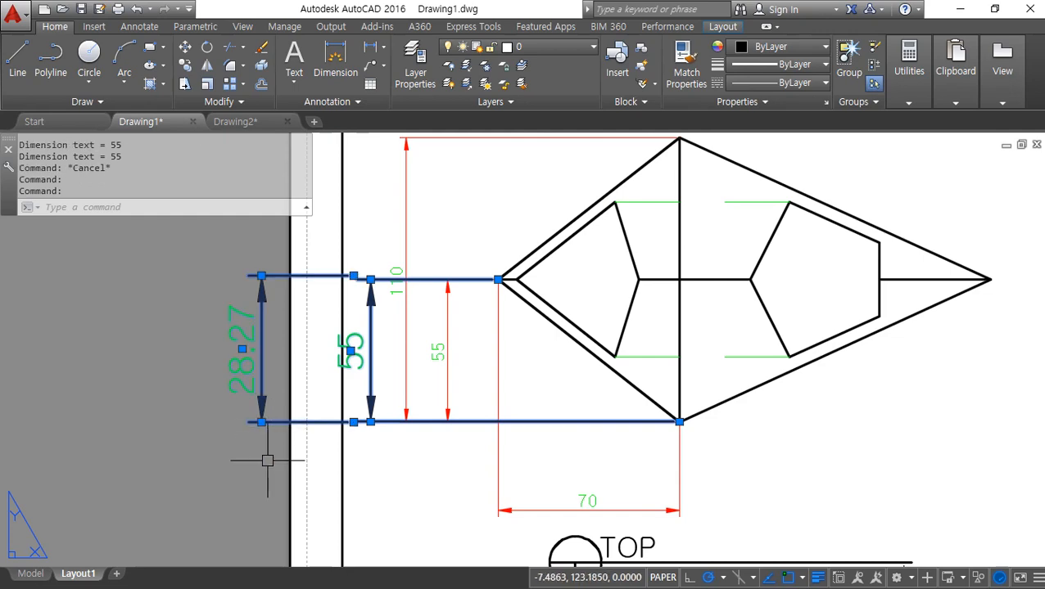
pyautogui.write('e')
pyautogui.press('Return')
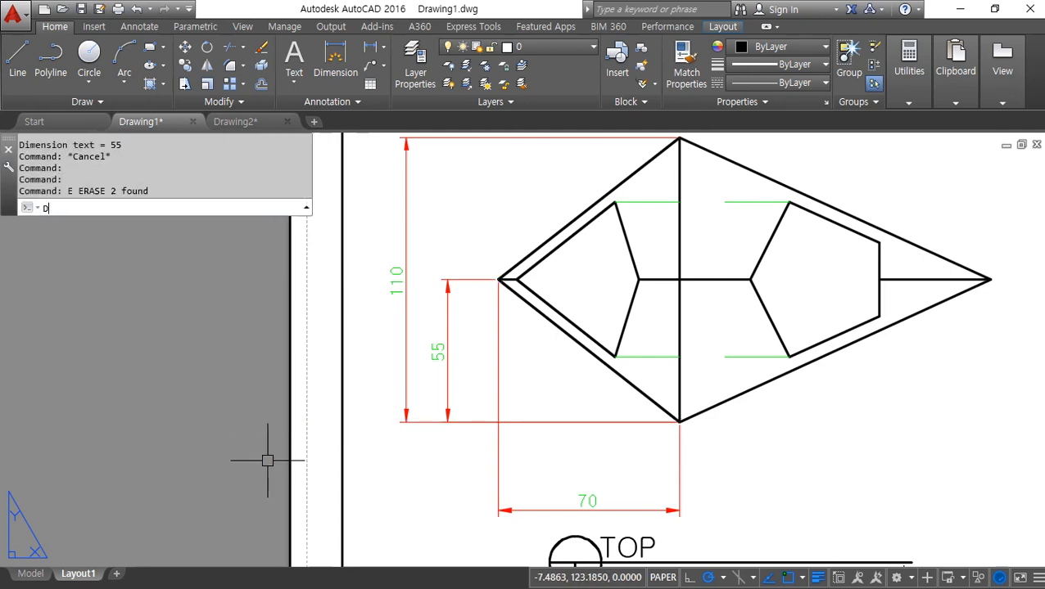
# Modify the ISO-25 dimension style to use an overall scale of 1.
pyautogui.write('D')
pyautogui.press('Return')
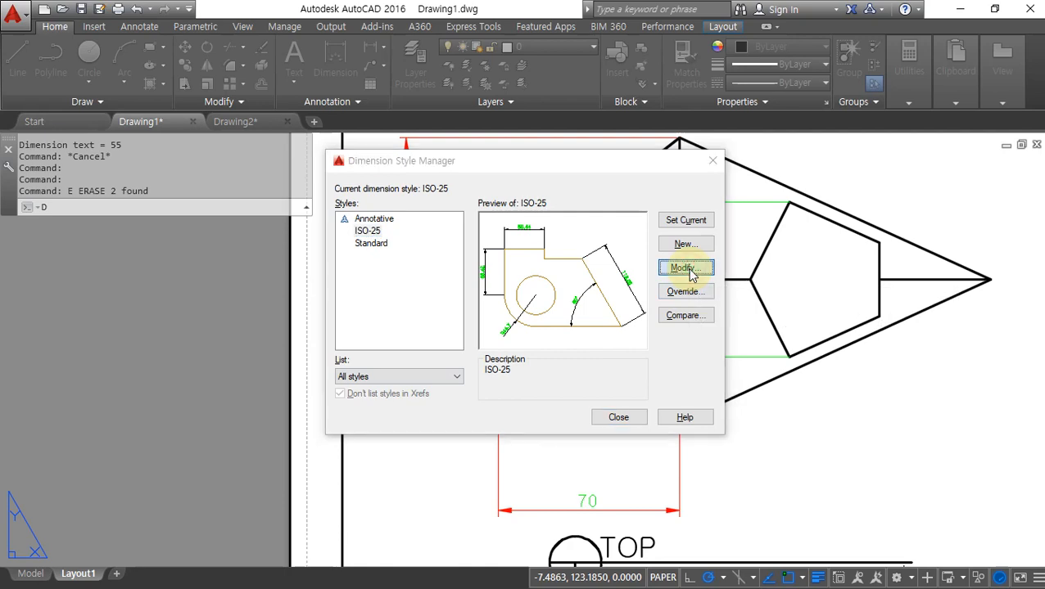
pyautogui.click(686, 268)
pyautogui.click(469, 133)
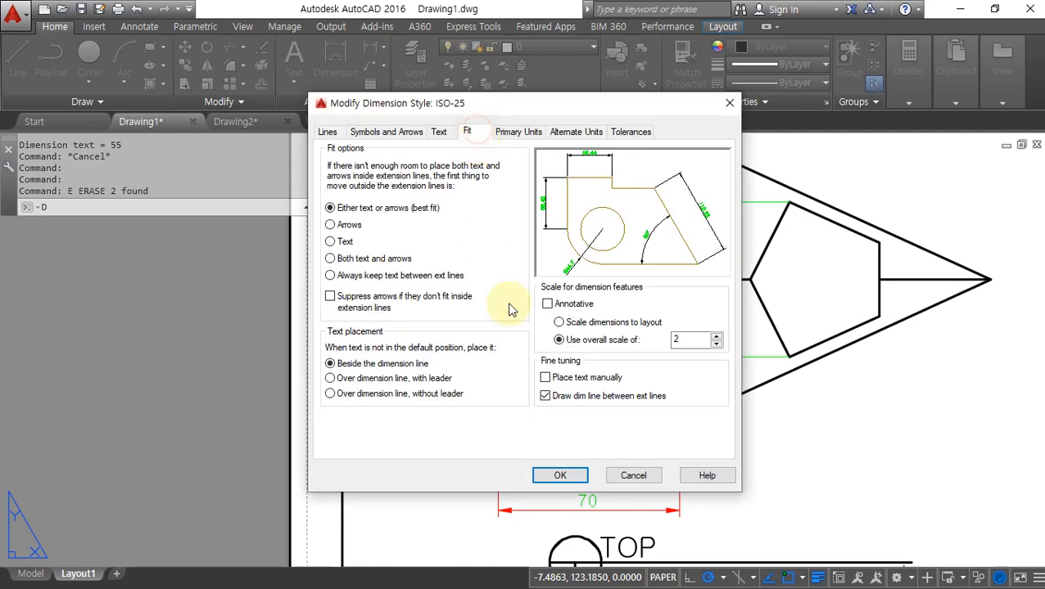
pyautogui.doubleClick(678, 339)
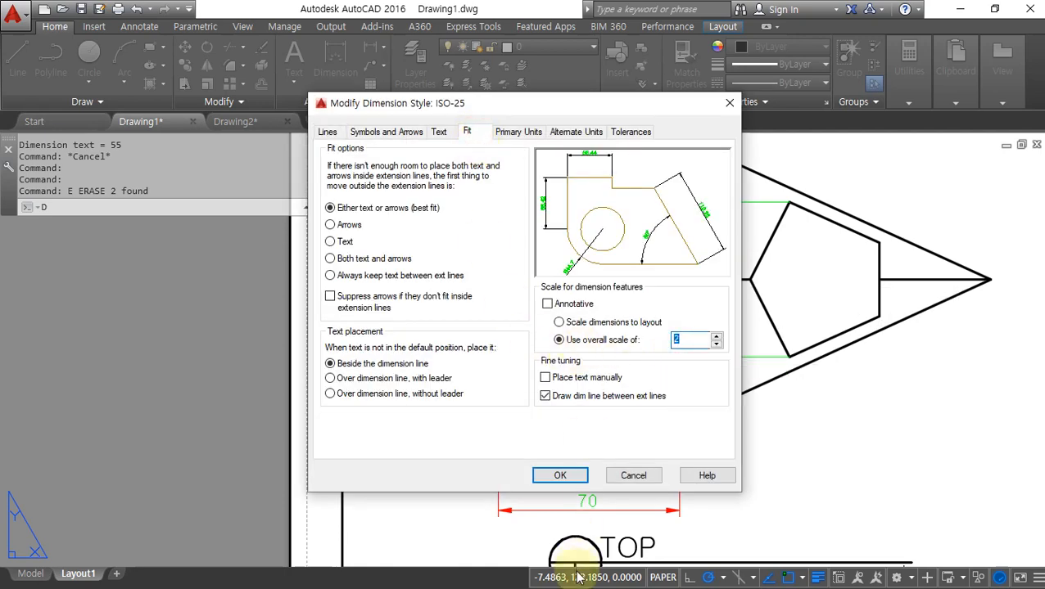
pyautogui.write('1')
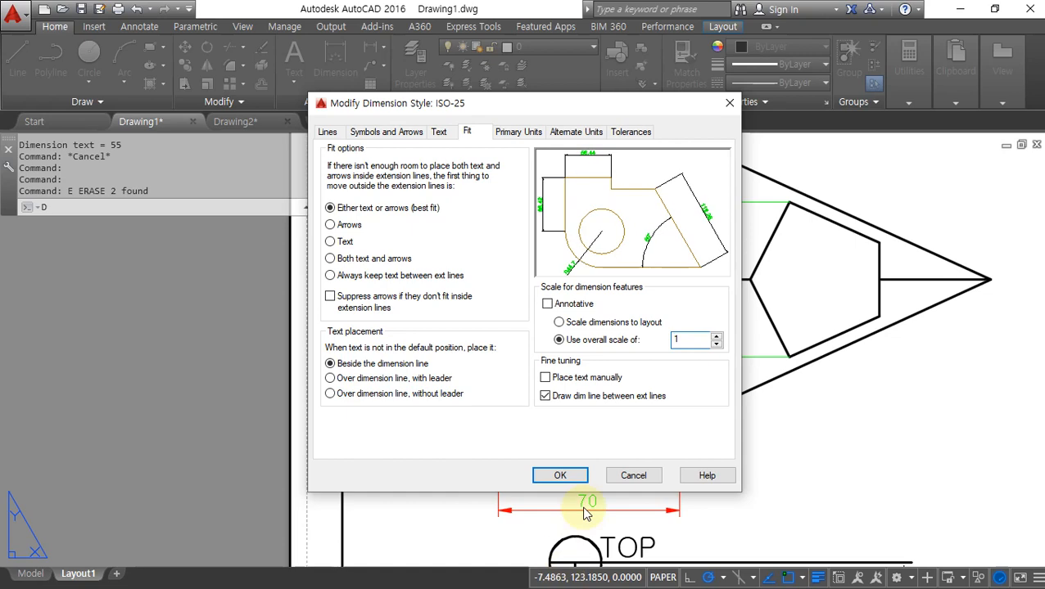
pyautogui.click(560, 476)
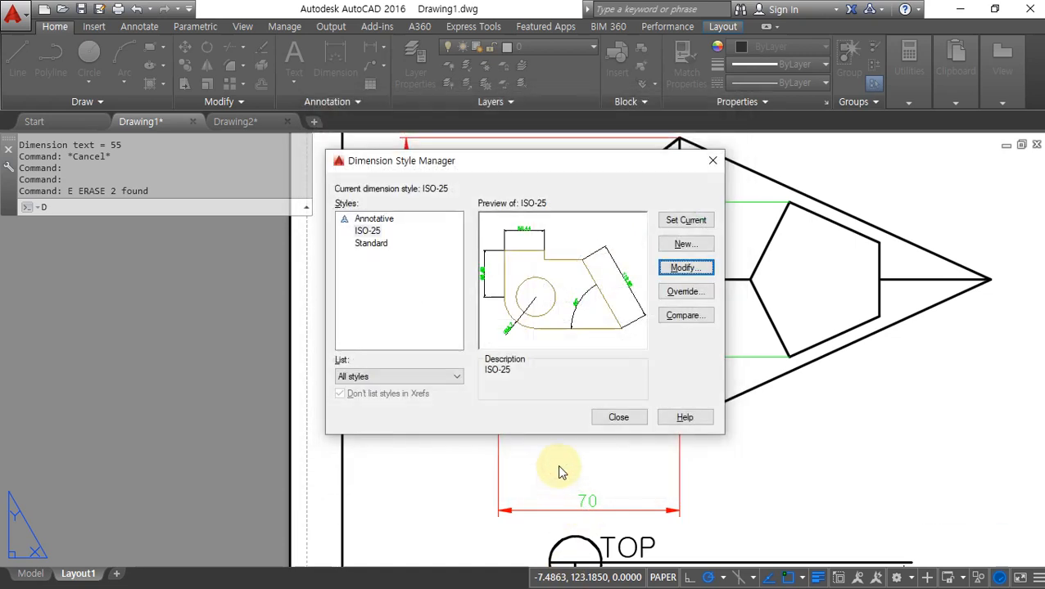
pyautogui.click(624, 419)
# Set the Standard text style's height to 2.5.
pyautogui.write('ST')
pyautogui.press('Return')
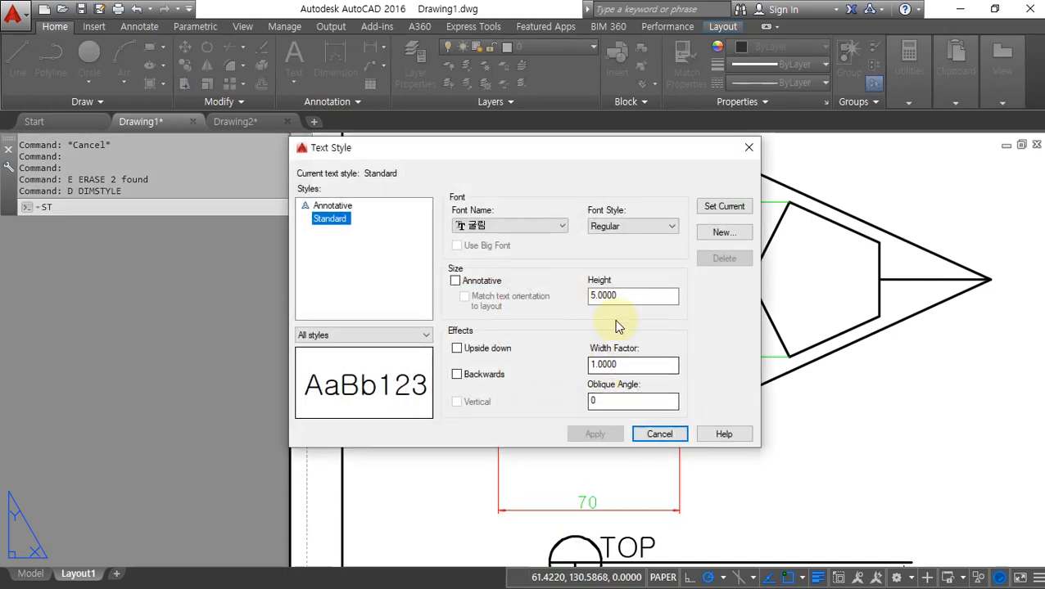
pyautogui.doubleClick(626, 295)
pyautogui.write('2.5')
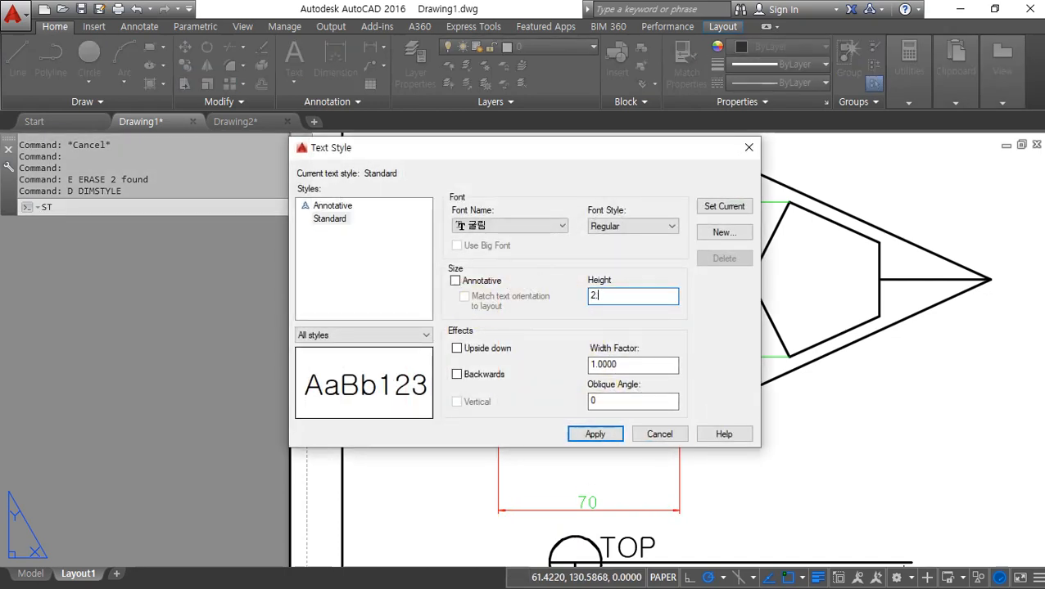
pyautogui.press('Return')
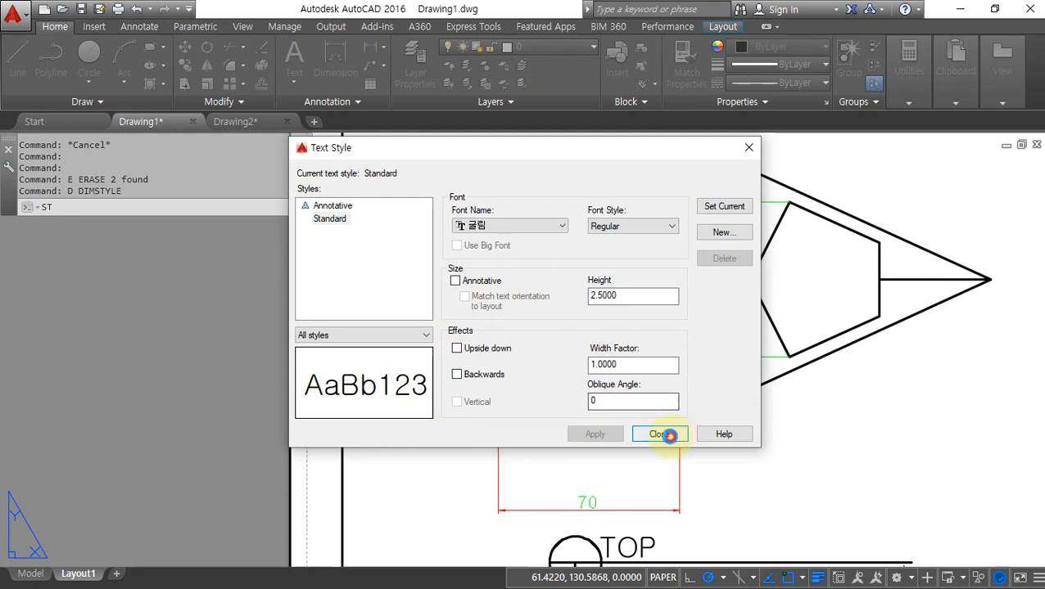
pyautogui.click(668, 434)
# Make the 문자 layer current.
pyautogui.click(335, 56)
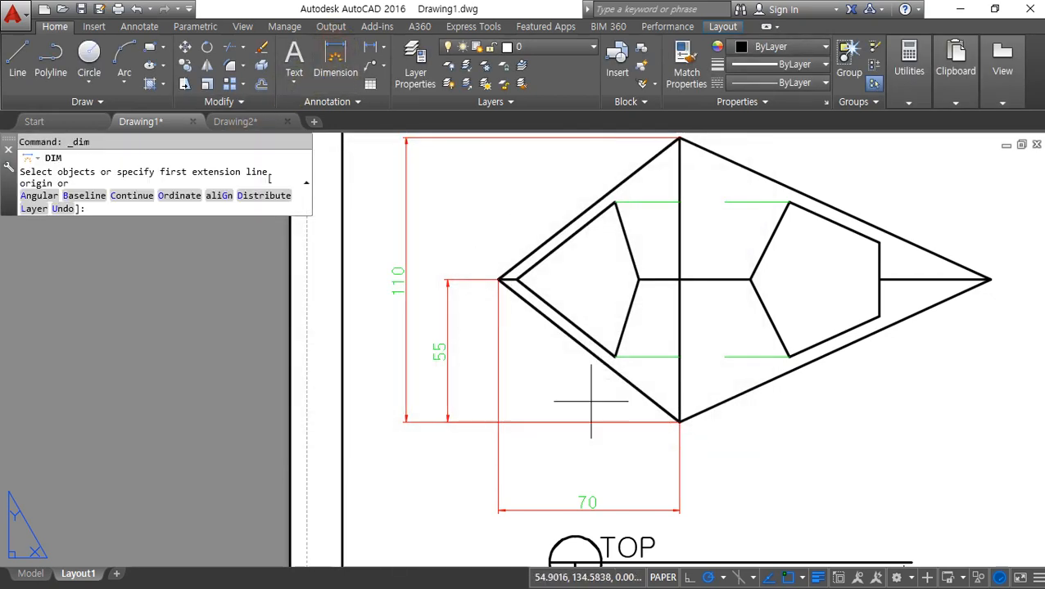
pyautogui.press('Escape')
pyautogui.click(546, 46)
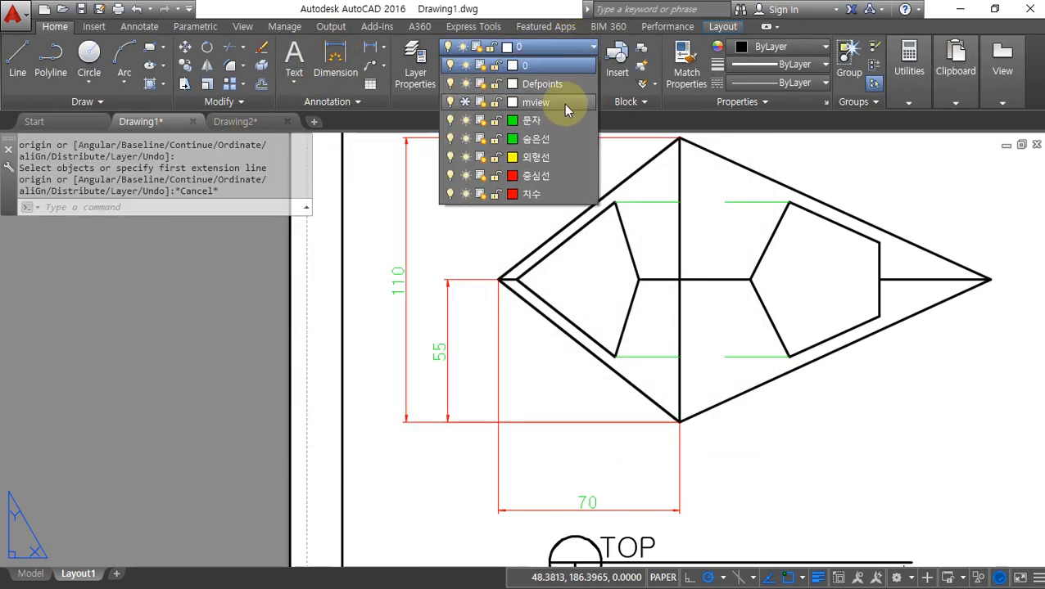
pyautogui.click(556, 121)
# Add a vertical linear dimension in paper space from the plan view's lower corner to its left tip, between the two red vertical dimensions.
pyautogui.click(369, 53)
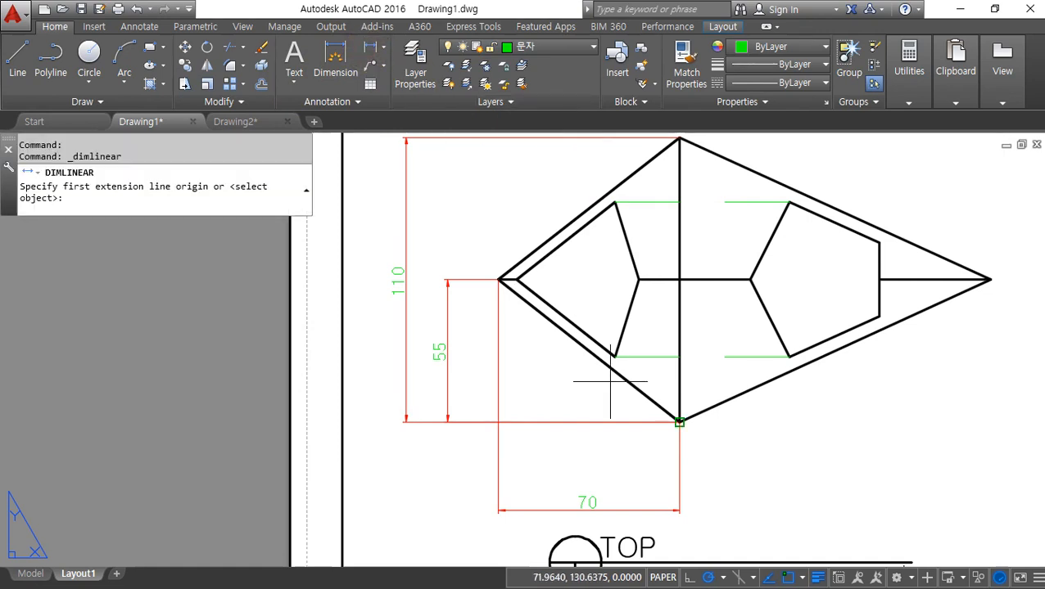
pyautogui.click(678, 421)
pyautogui.click(498, 280)
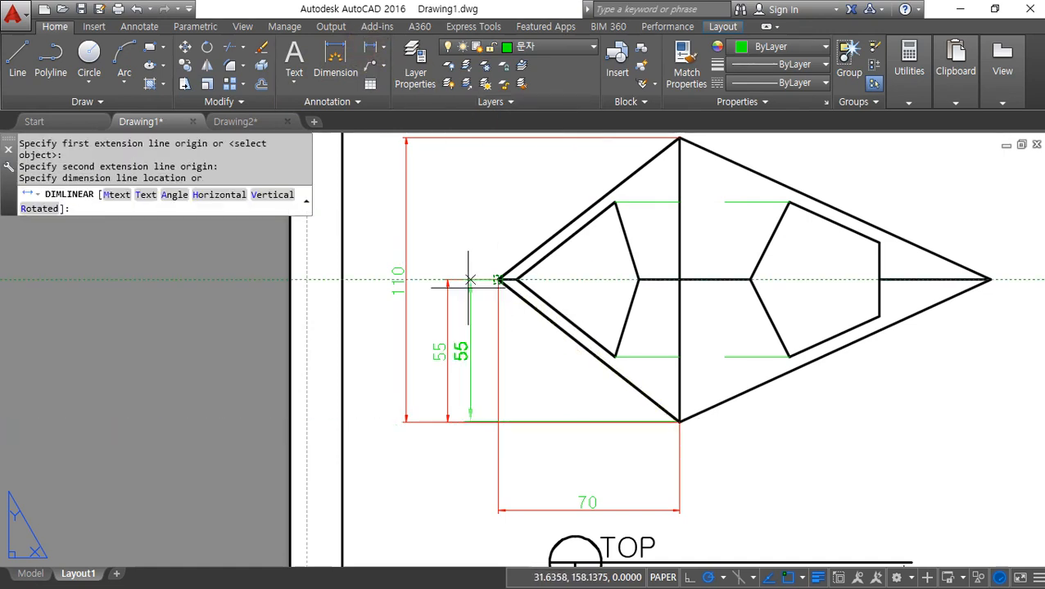
pyautogui.click(423, 319)
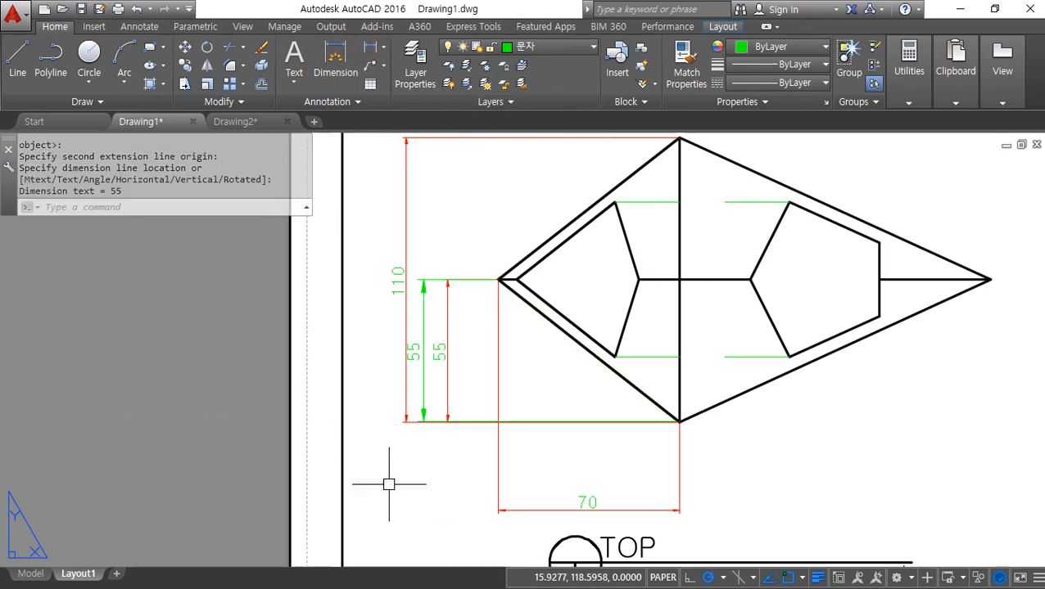
# Add a vertical linear dimension in paper space from the plan view's lower corner to its upper corner, outside the red overall dimension.
pyautogui.scroll(2, 385, 478)
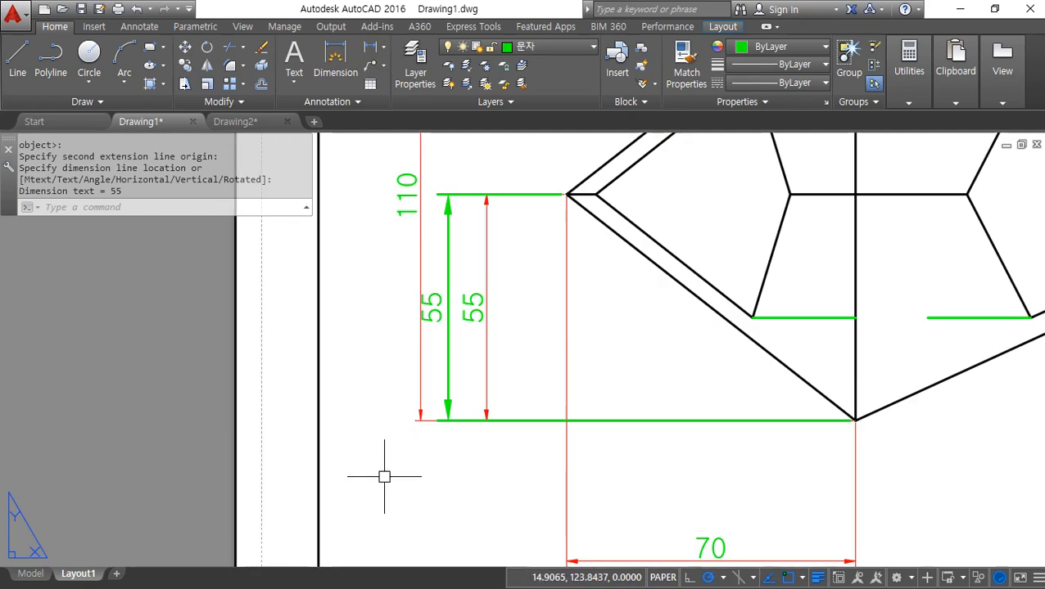
pyautogui.scroll(-3, 640, 449)
pyautogui.scroll(2, 543, 538)
pyautogui.press('Return')
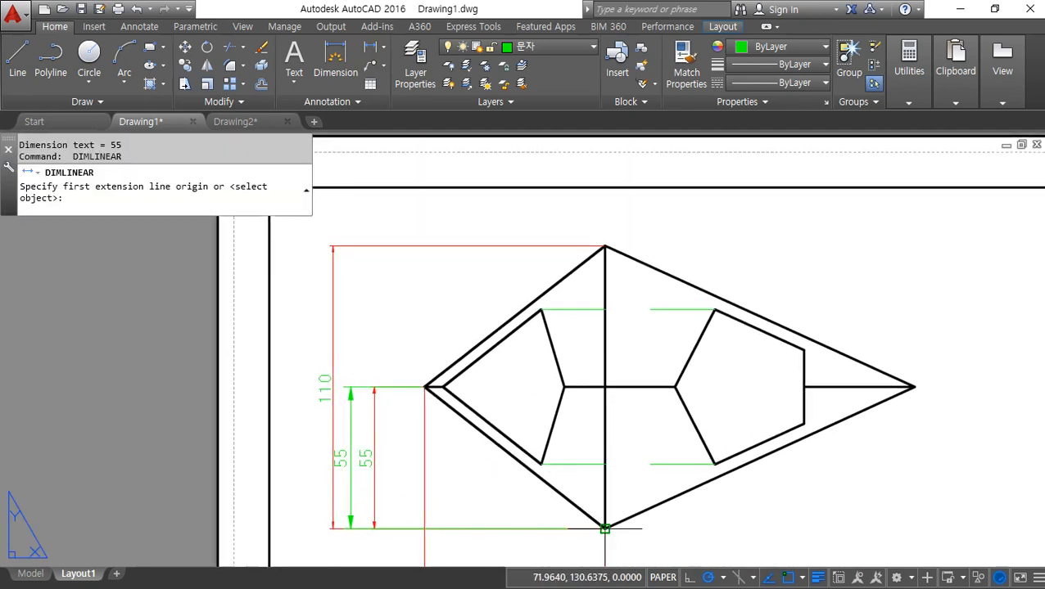
pyautogui.click(604, 528)
pyautogui.click(605, 256)
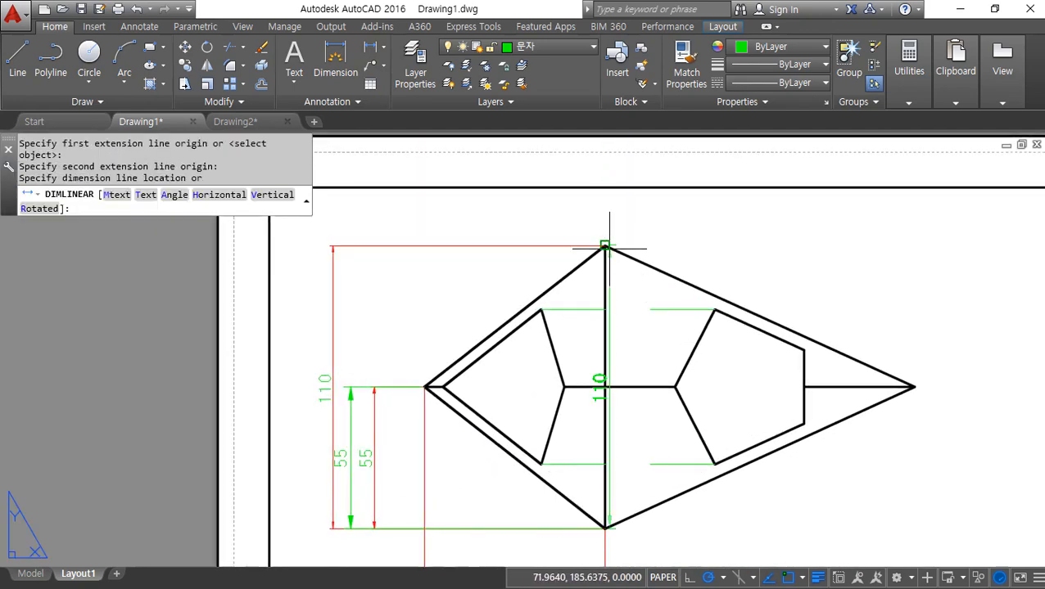
pyautogui.click(307, 270)
pyautogui.scroll(3, 305, 361)
pyautogui.scroll(1, 377, 385)
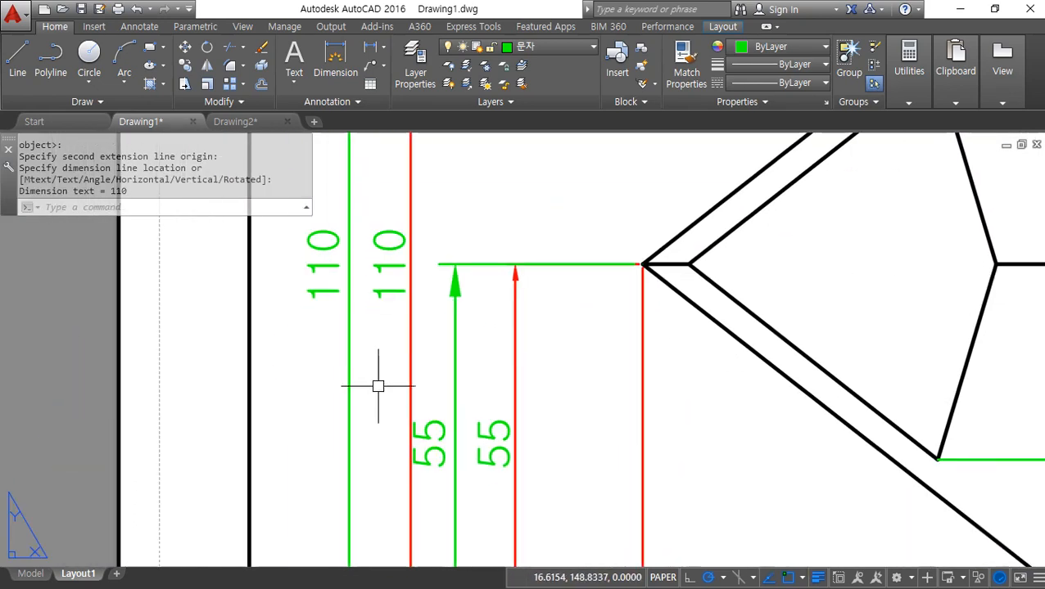